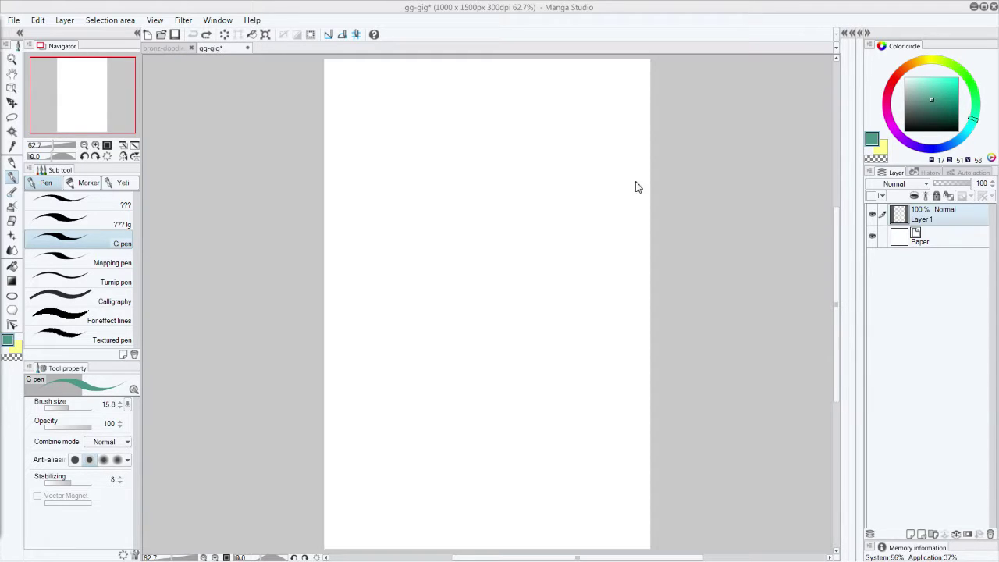
Set the drawing colour to a dark teal green (hue 17, saturation 71, value 49) and choose the Lighter pencil
click(707, 103)
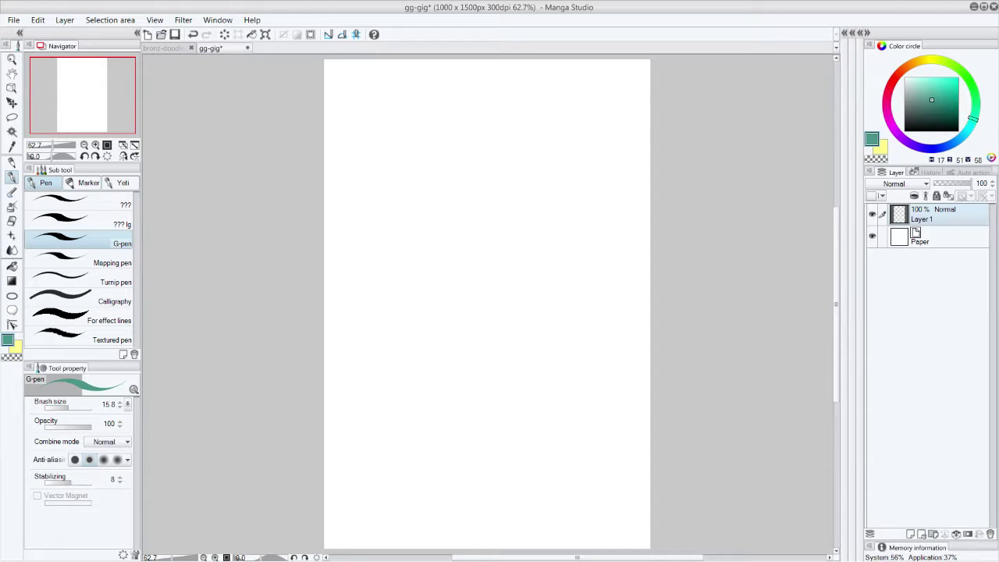
click(943, 103)
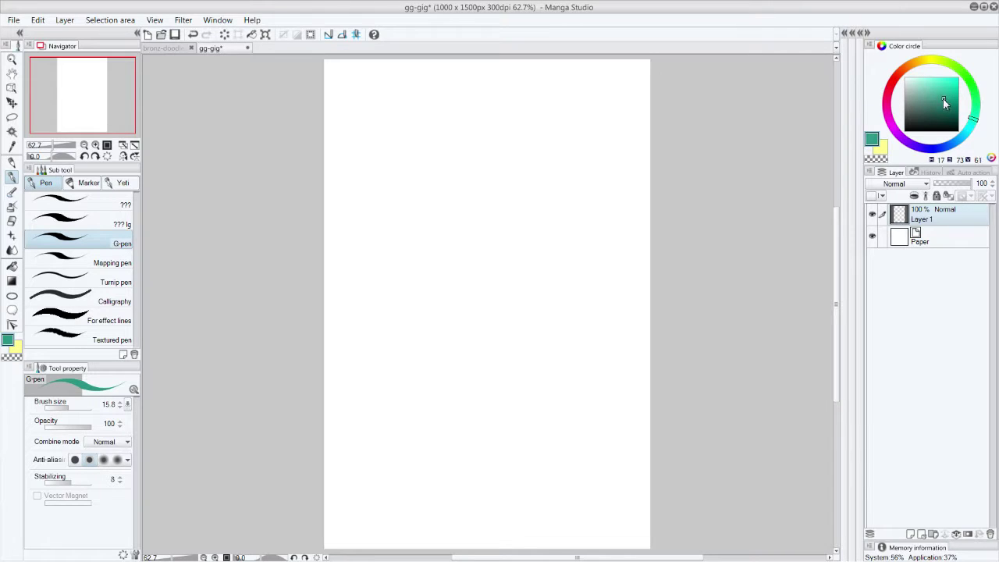
click(942, 105)
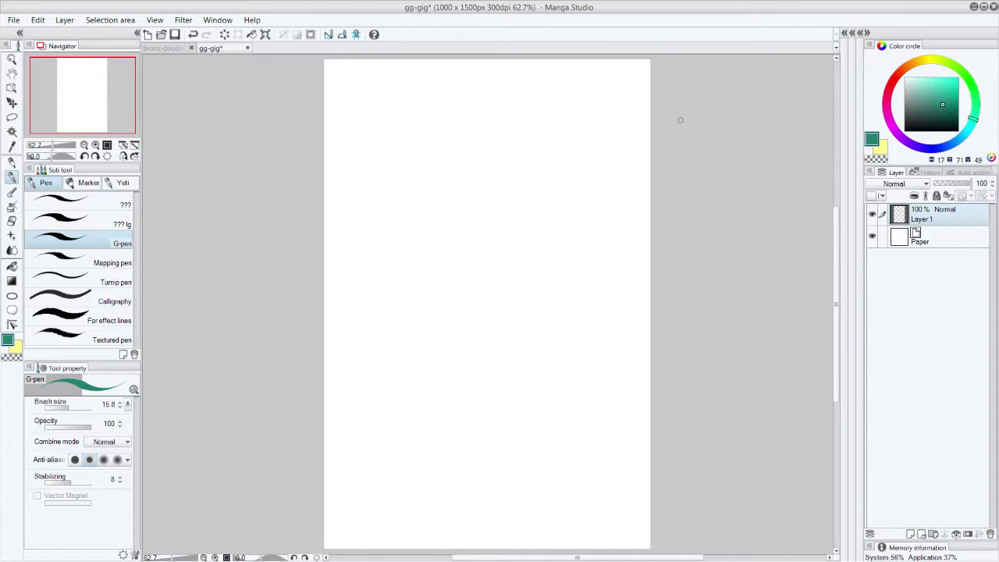
click(12, 162)
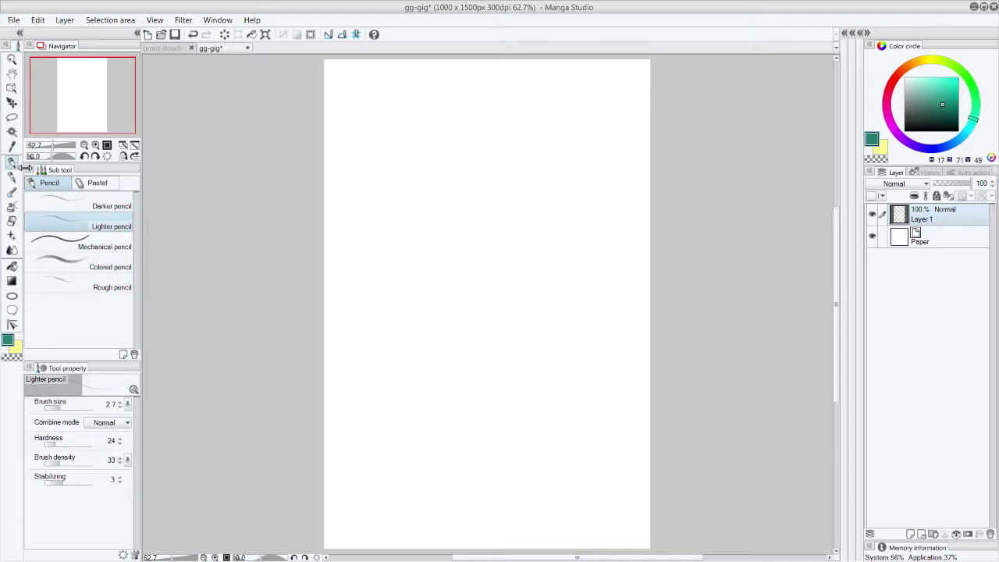
click(59, 206)
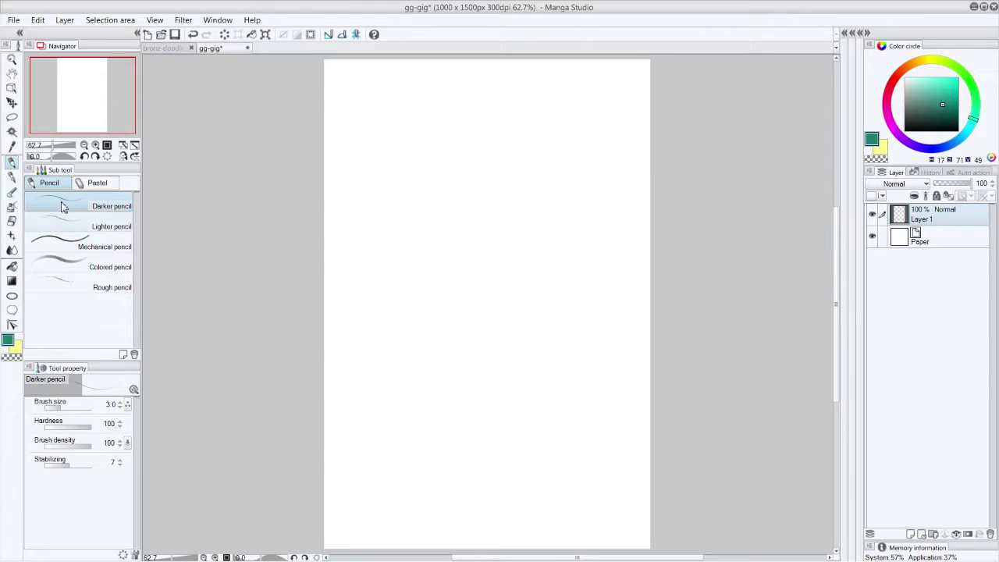
click(64, 227)
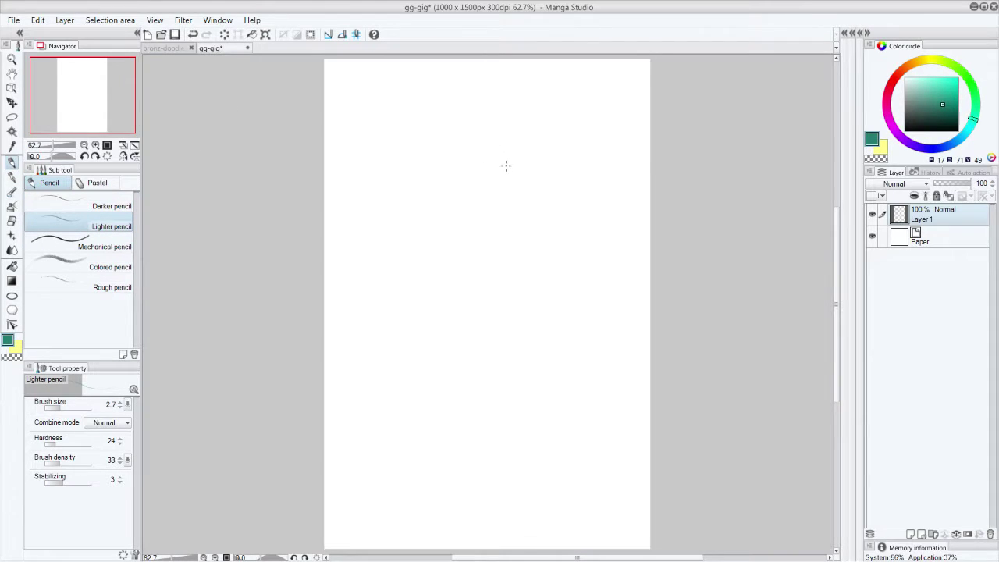
Sketch a tall oval for the creature's head in the upper middle of the canvas
drag(413, 176, 412, 189)
drag(428, 148, 426, 150)
mouse_move(428, 149)
mouse_down()
mouse_move(483, 152)
mouse_move(502, 193)
mouse_move(470, 275)
mouse_move(419, 241)
mouse_move(429, 266)
mouse_move(474, 281)
mouse_move(499, 270)
mouse_up()
Change the canvas width to 1500 px, keeping the drawing centred
click(65, 19)
mouse_move(44, 23)
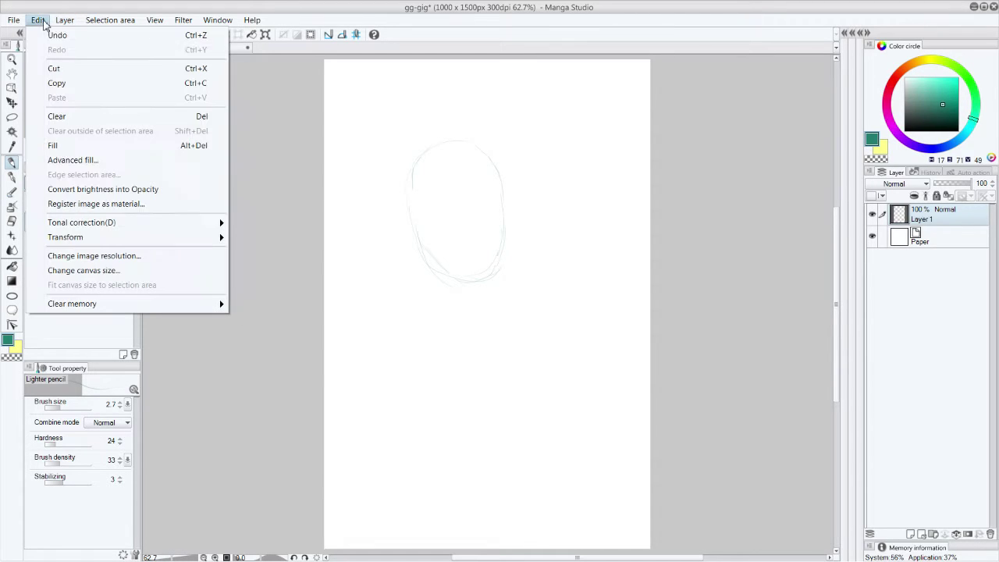
click(101, 270)
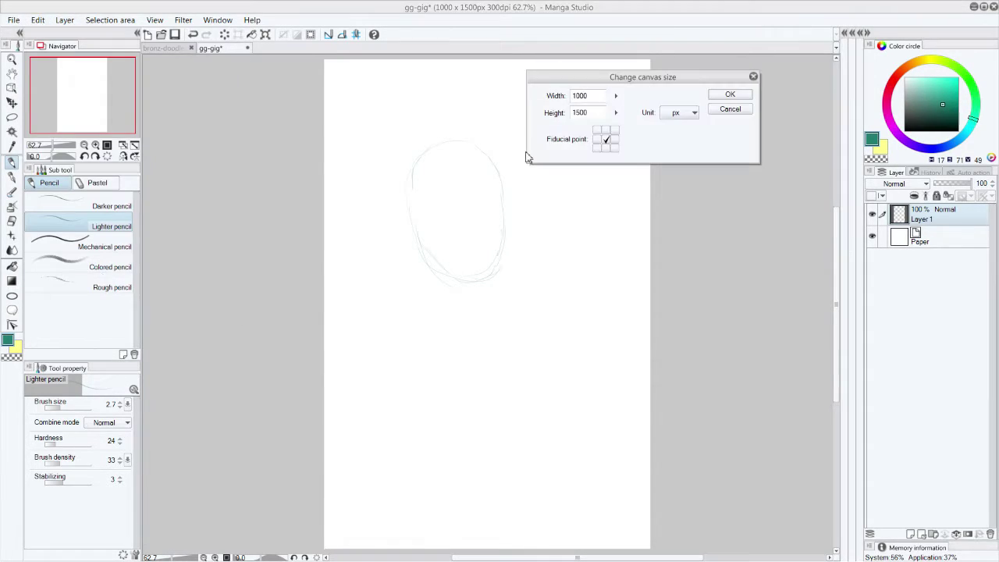
double_click(579, 95)
text(1500)
click(732, 95)
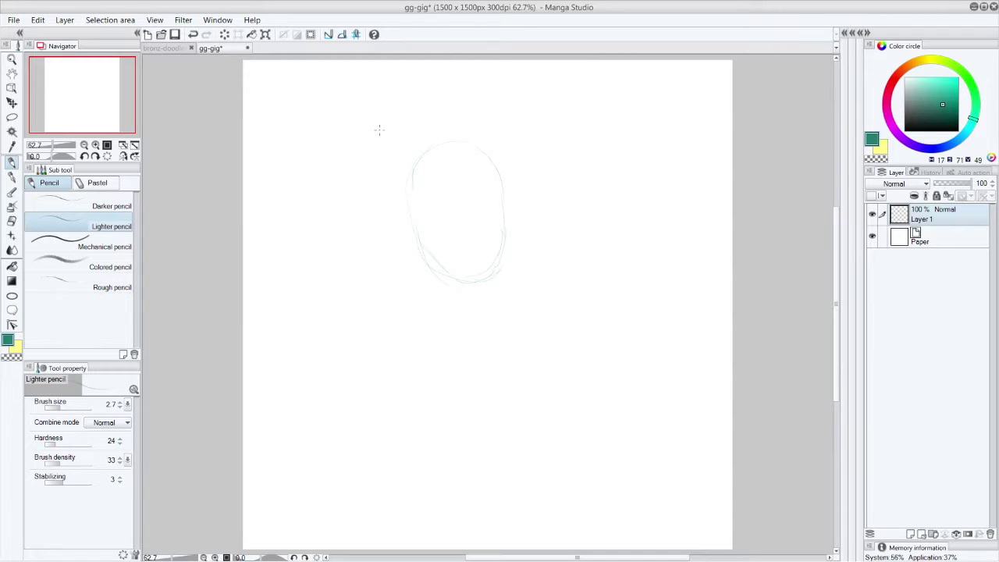
Sketch pointed cheek shapes on both sides of the head and spikes fanning up its left side
mouse_move(405, 199)
mouse_down()
mouse_move(428, 241)
mouse_move(394, 197)
mouse_move(402, 253)
mouse_up()
drag(507, 248, 504, 174)
drag(338, 202, 329, 184)
drag(329, 132, 347, 170)
mouse_move(364, 127)
mouse_down()
mouse_move(369, 176)
mouse_move(361, 150)
mouse_move(370, 173)
mouse_up()
drag(356, 101, 389, 152)
drag(391, 78, 393, 123)
drag(392, 79, 428, 131)
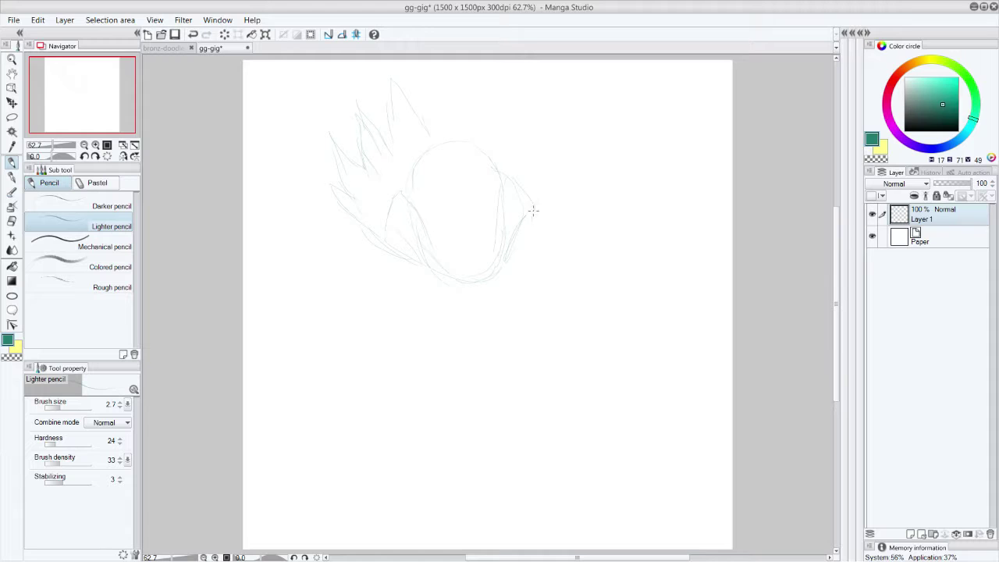
Continue the crown of spikes around the right side and over the top of the head
drag(531, 225, 518, 234)
drag(550, 204, 532, 229)
drag(558, 190, 582, 170)
mouse_move(582, 171)
mouse_down()
mouse_move(549, 177)
mouse_move(574, 117)
mouse_up()
mouse_move(572, 118)
mouse_down()
mouse_move(541, 129)
mouse_move(529, 118)
mouse_move(542, 74)
mouse_move(507, 108)
mouse_up()
Sketch the open mouth and jaw, and add a long curved limb sweeping out from each side of the head
drag(429, 232, 498, 223)
drag(430, 252, 460, 294)
drag(503, 238, 472, 298)
mouse_move(427, 270)
mouse_down()
mouse_move(493, 309)
mouse_move(504, 264)
mouse_up()
drag(548, 210, 535, 245)
mouse_move(550, 207)
mouse_down()
mouse_move(657, 212)
mouse_move(695, 187)
mouse_up()
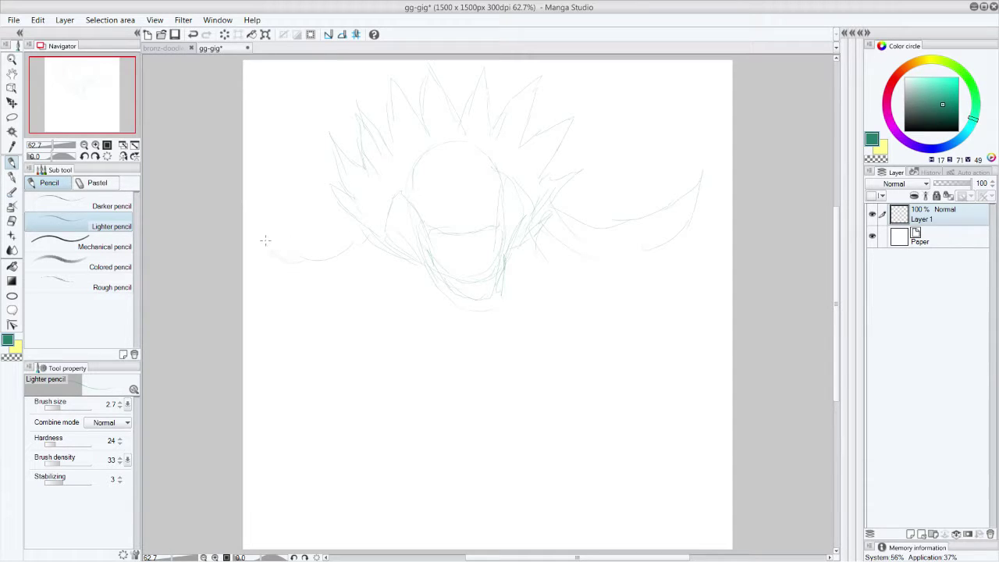
mouse_move(294, 209)
mouse_down()
mouse_move(263, 263)
mouse_move(335, 294)
mouse_up()
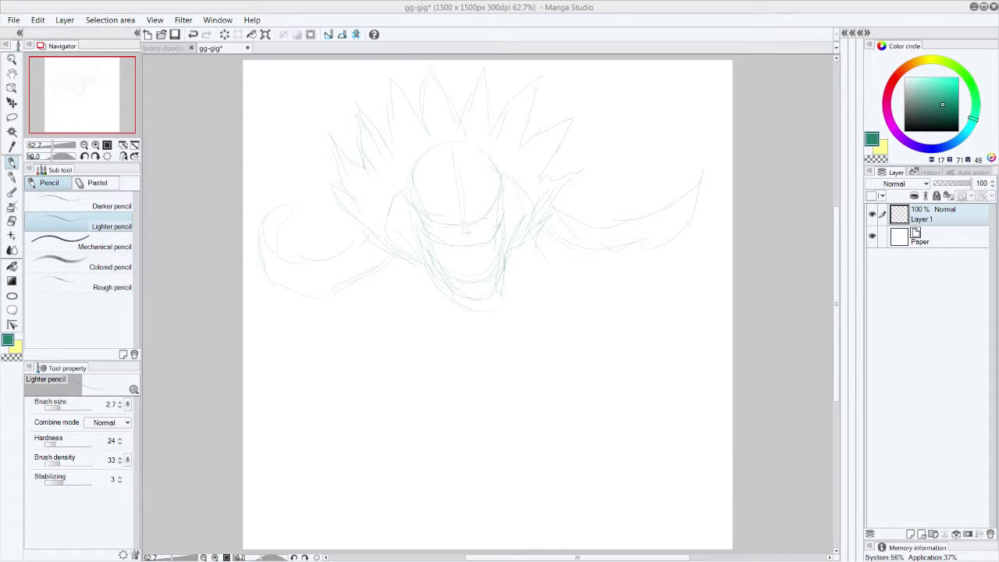
key(super+d)
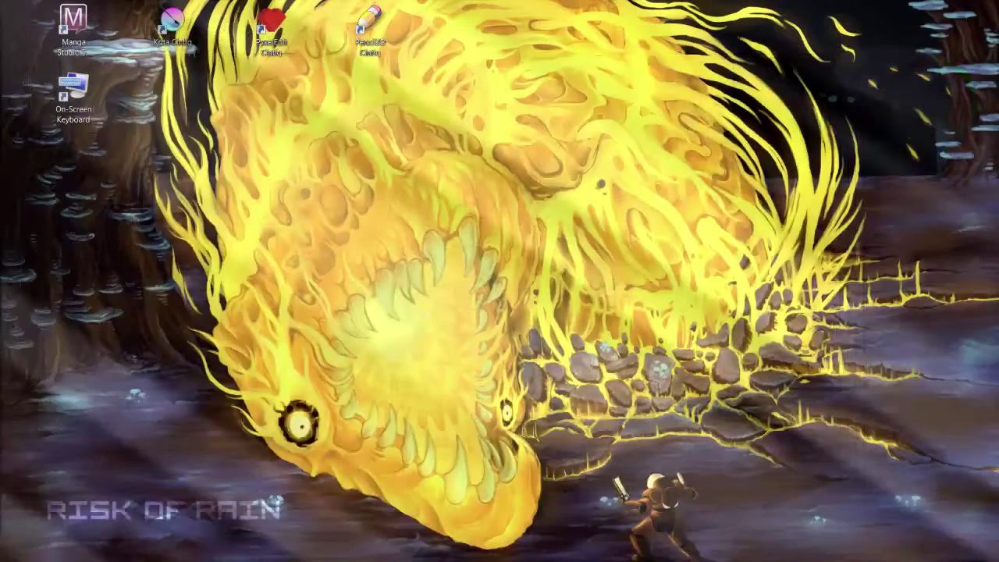
key(super+d)
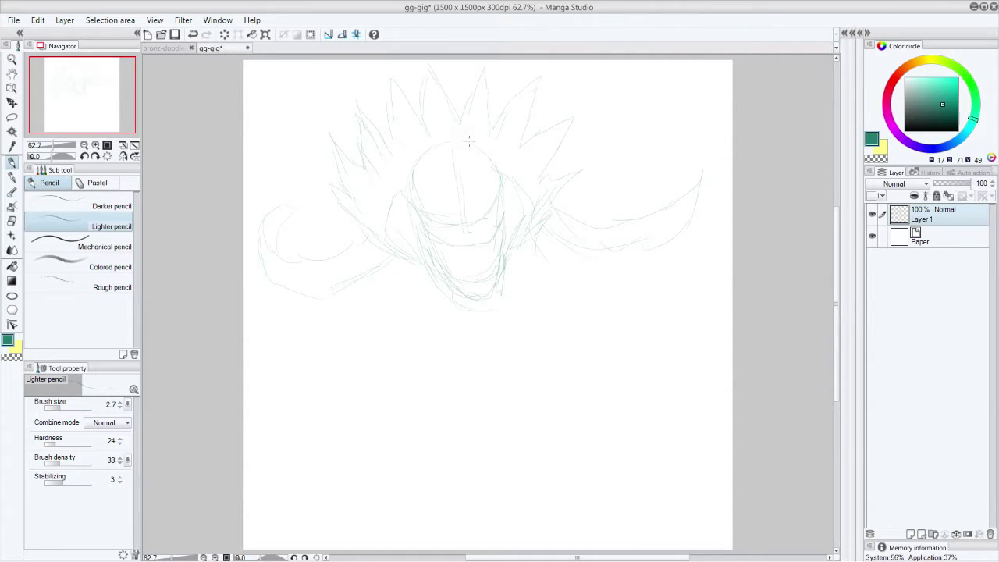
Sketch a rounded rim around the forehead, rows of upper and lower teeth, and a thicker jaw
mouse_move(426, 178)
mouse_down()
mouse_move(494, 180)
mouse_move(506, 192)
mouse_move(486, 160)
mouse_move(421, 188)
mouse_move(452, 152)
mouse_move(500, 183)
mouse_move(415, 192)
mouse_move(411, 157)
mouse_move(467, 141)
mouse_move(502, 154)
mouse_move(407, 171)
mouse_move(395, 184)
mouse_move(400, 161)
mouse_move(446, 128)
mouse_move(485, 133)
mouse_move(516, 167)
mouse_up()
mouse_move(454, 245)
mouse_down()
mouse_move(482, 254)
mouse_move(499, 223)
mouse_up()
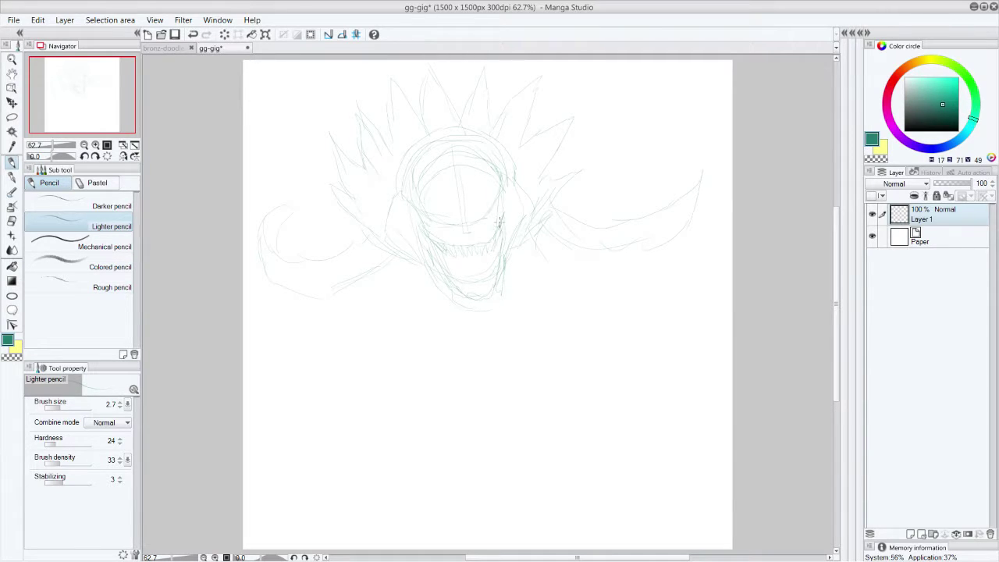
mouse_move(452, 290)
mouse_down()
mouse_move(490, 287)
mouse_move(498, 248)
mouse_up()
drag(438, 260, 447, 287)
drag(506, 249, 504, 285)
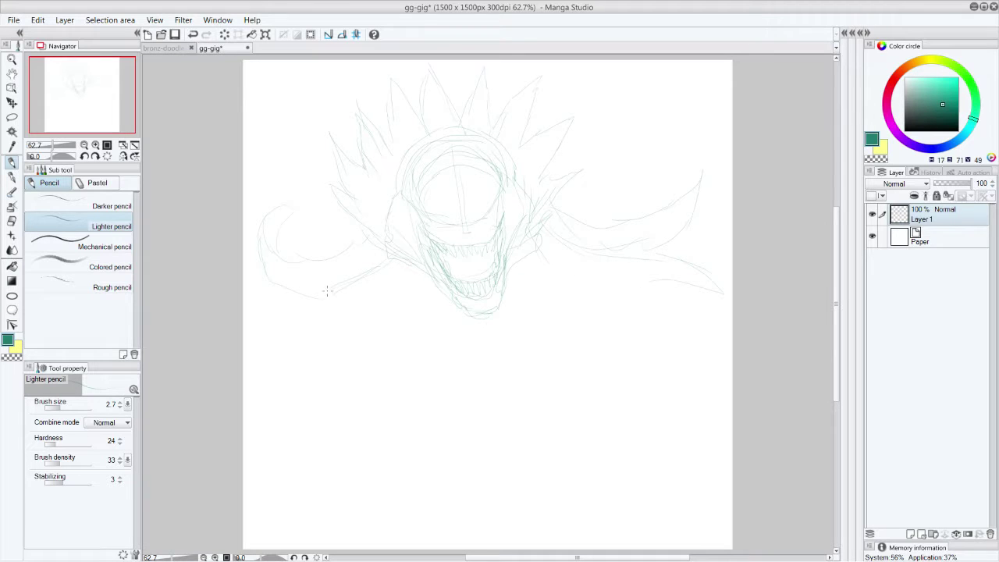
Sketch the lower limbs fanning out on both sides and the neck lines beneath the jaw
drag(289, 299, 258, 330)
drag(303, 328, 375, 312)
drag(293, 445, 376, 363)
drag(579, 271, 685, 338)
mouse_move(601, 396)
mouse_down()
mouse_move(515, 290)
mouse_move(525, 252)
mouse_up()
drag(533, 279, 525, 329)
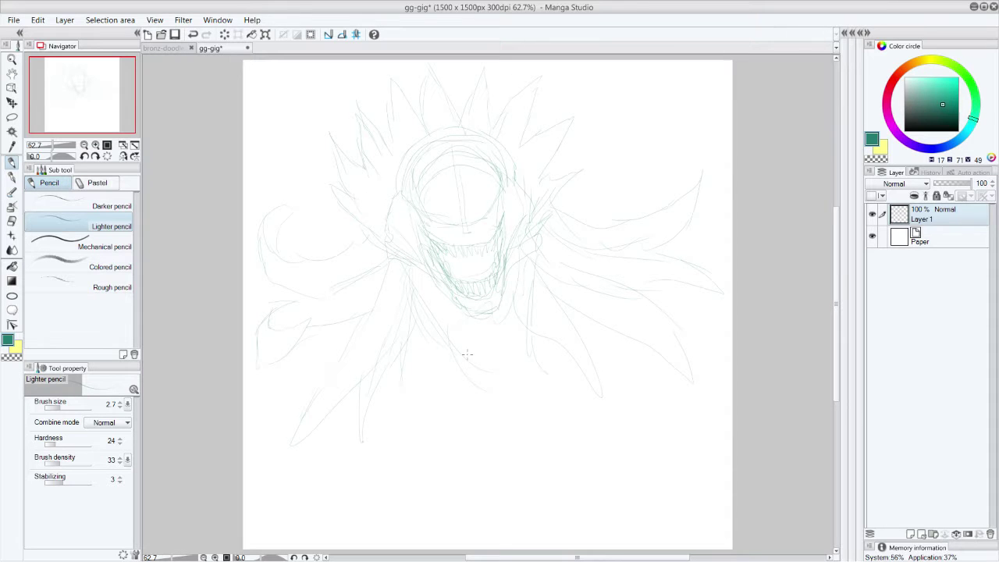
Scale the sketch layer down to 83% and reposition it near the top centre of the canvas
mouse_move(835, 311)
mouse_down()
mouse_move(835, 296)
mouse_move(837, 334)
mouse_move(838, 310)
mouse_up()
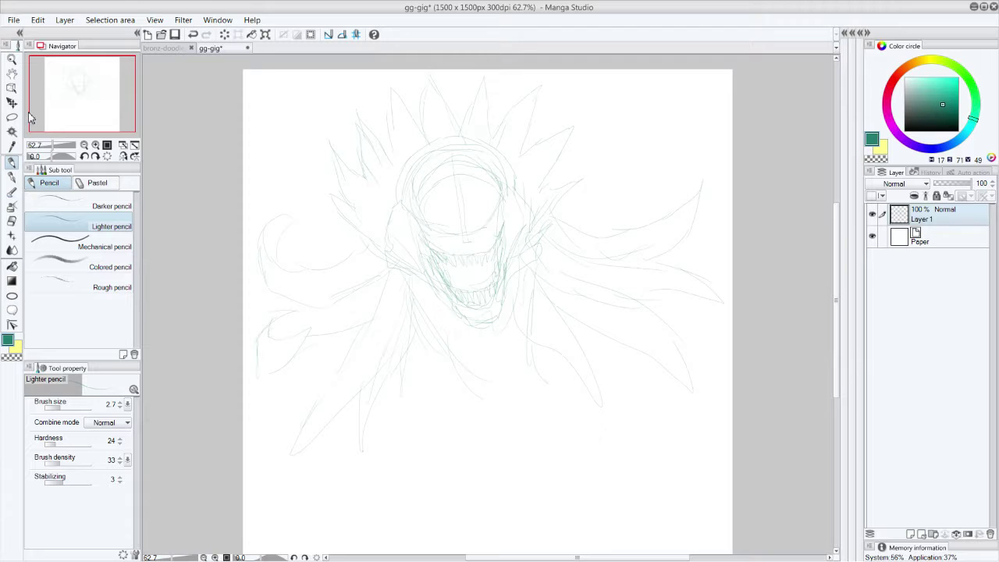
click(15, 102)
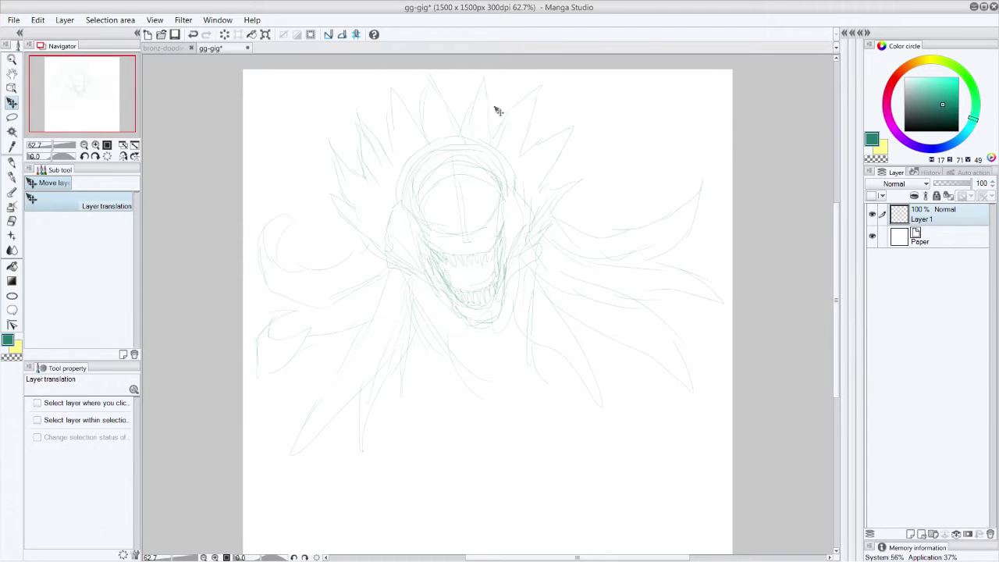
key(ctrl+t)
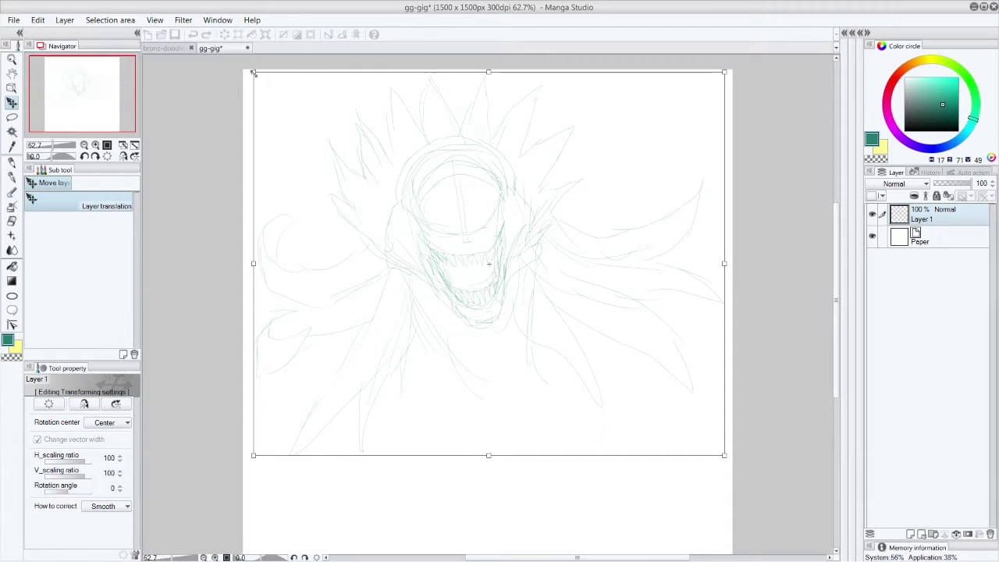
mouse_move(253, 72)
mouse_down()
mouse_move(348, 139)
mouse_move(333, 125)
mouse_up()
mouse_move(525, 277)
mouse_down()
mouse_move(480, 204)
mouse_move(517, 249)
mouse_up()
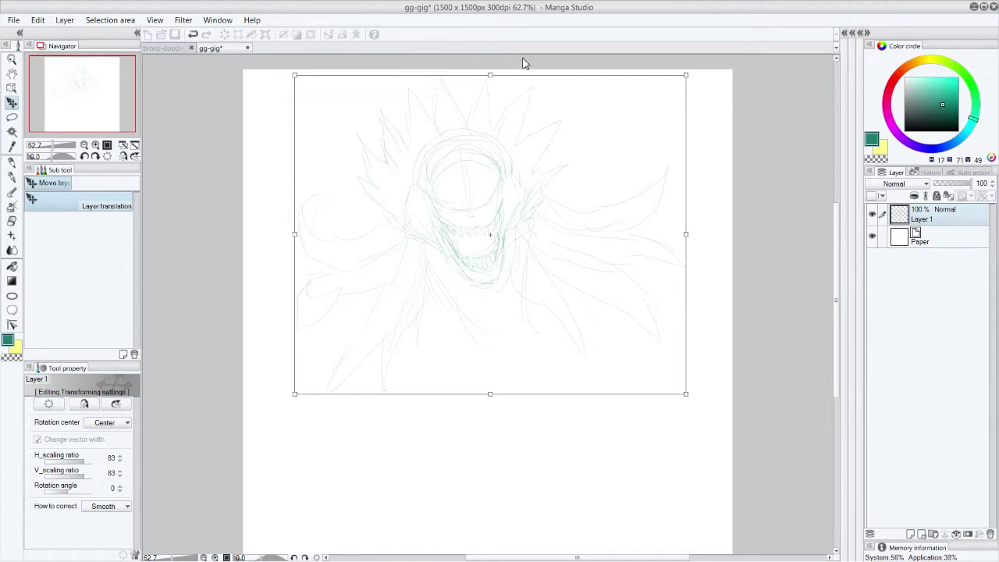
click(15, 163)
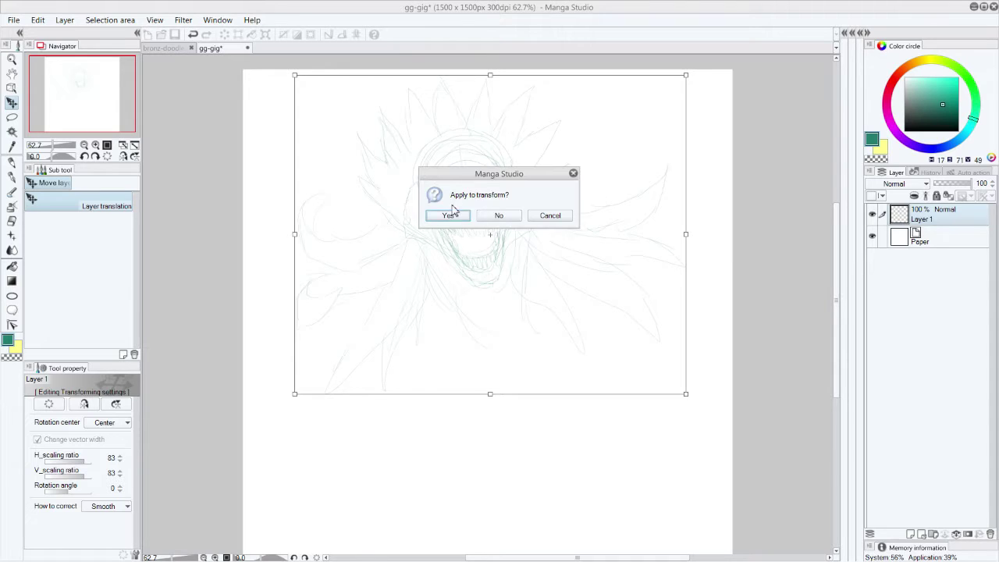
click(450, 213)
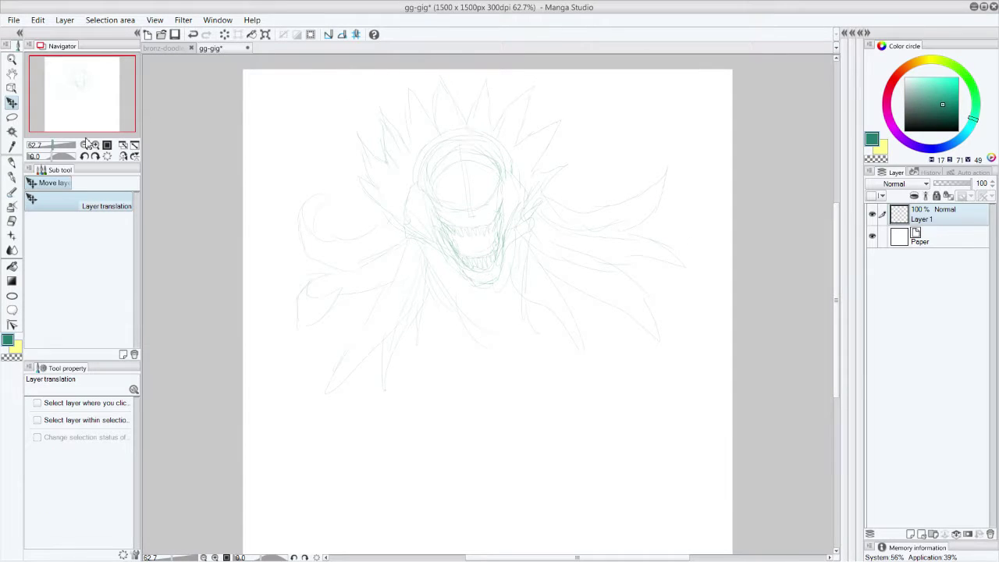
With the Lighter pencil, sketch a larger outer outline around the face and chin, with round joints beside the jaw
click(12, 161)
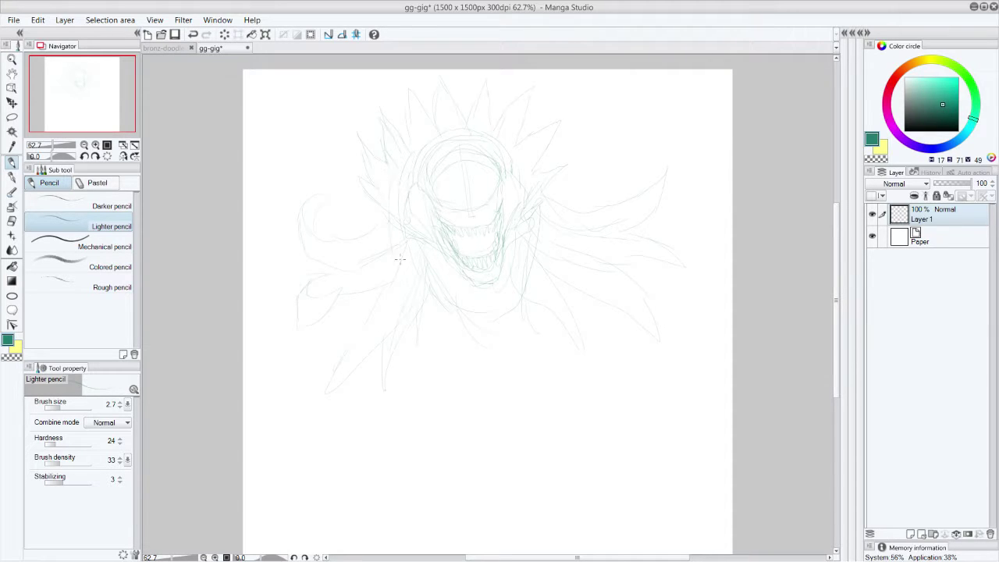
mouse_move(420, 302)
mouse_down()
mouse_move(455, 315)
mouse_move(487, 322)
mouse_up()
mouse_move(514, 285)
mouse_down()
mouse_move(510, 310)
mouse_move(526, 229)
mouse_up()
mouse_move(512, 312)
mouse_down()
mouse_move(484, 328)
mouse_move(450, 322)
mouse_up()
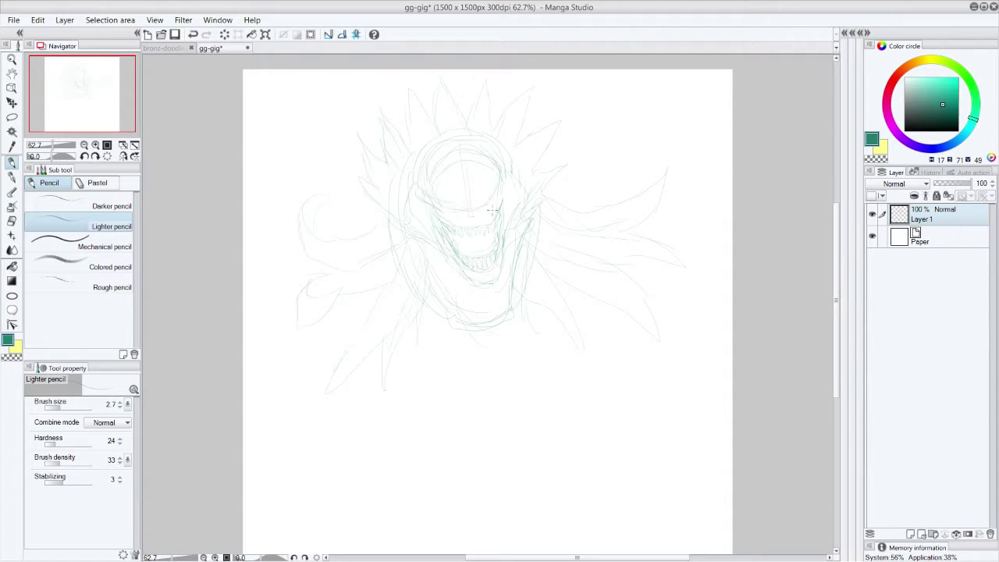
drag(507, 173, 503, 181)
drag(433, 266, 449, 263)
mouse_move(509, 273)
mouse_down()
mouse_move(505, 251)
mouse_move(518, 265)
mouse_up()
Extend the upper and middle limbs on both sides into long, curved, claw-like shapes
drag(663, 167, 696, 88)
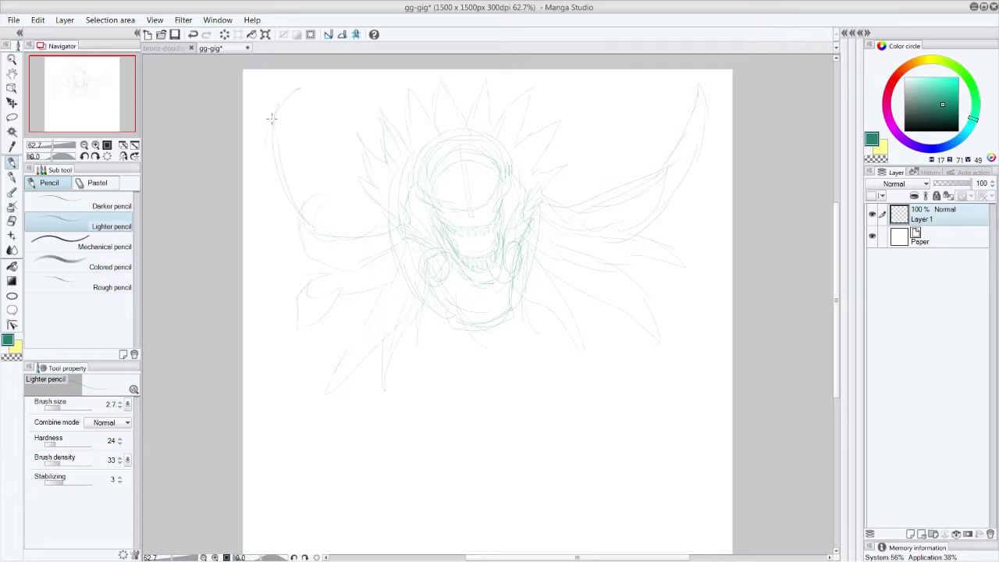
drag(297, 96, 330, 102)
mouse_move(354, 265)
mouse_down()
mouse_move(257, 339)
mouse_move(260, 399)
mouse_move(349, 310)
mouse_up()
drag(300, 353, 273, 351)
drag(310, 316, 325, 309)
drag(557, 258, 626, 272)
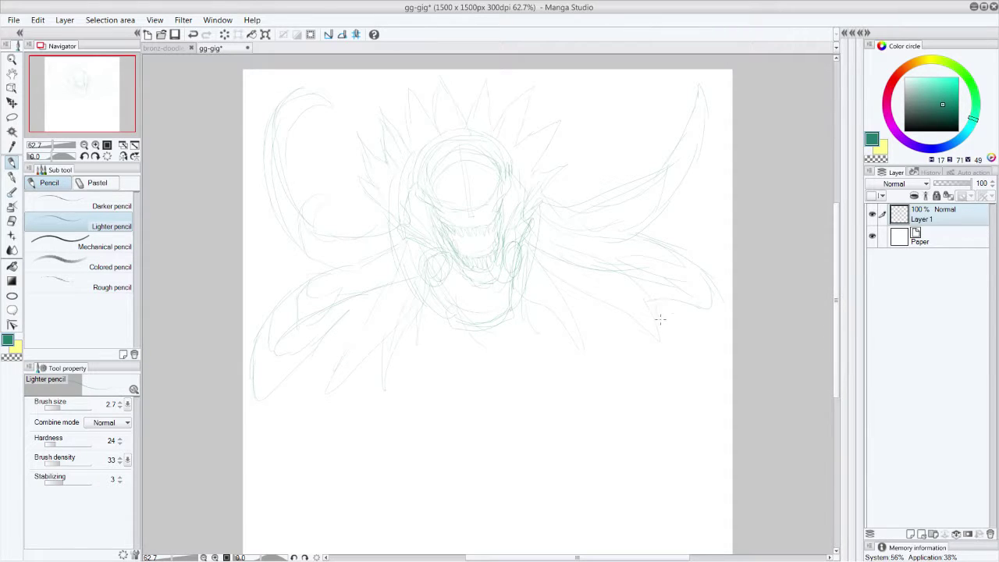
drag(724, 304, 717, 334)
Lengthen the lower limbs on both sides into curved blades pointing downward
drag(695, 428, 700, 363)
drag(299, 467, 306, 492)
mouse_move(306, 492)
mouse_down()
mouse_move(345, 377)
mouse_move(413, 268)
mouse_up()
drag(608, 447, 605, 350)
mouse_move(554, 281)
mouse_down()
mouse_move(602, 375)
mouse_move(607, 410)
mouse_up()
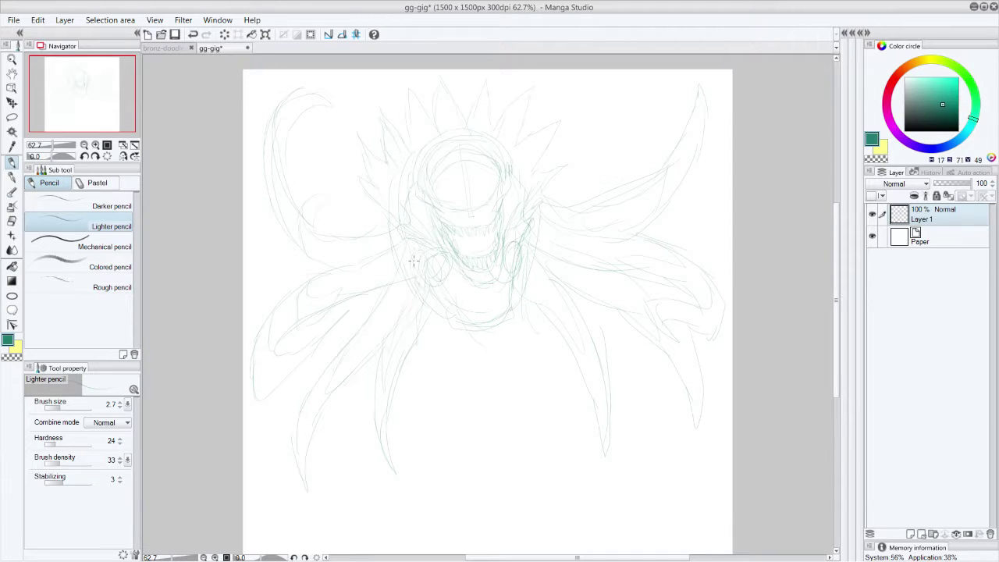
Sketch the shoulder joints and small folded arms meeting across the chest below the jaw
drag(528, 257, 520, 292)
mouse_move(434, 273)
mouse_down()
mouse_move(415, 333)
mouse_move(453, 265)
mouse_move(439, 308)
mouse_move(443, 286)
mouse_move(470, 302)
mouse_move(496, 279)
mouse_move(448, 292)
mouse_move(482, 299)
mouse_move(515, 270)
mouse_move(506, 279)
mouse_move(540, 281)
mouse_move(530, 276)
mouse_move(541, 314)
mouse_up()
mouse_move(527, 283)
mouse_down()
mouse_move(520, 302)
mouse_move(551, 319)
mouse_up()
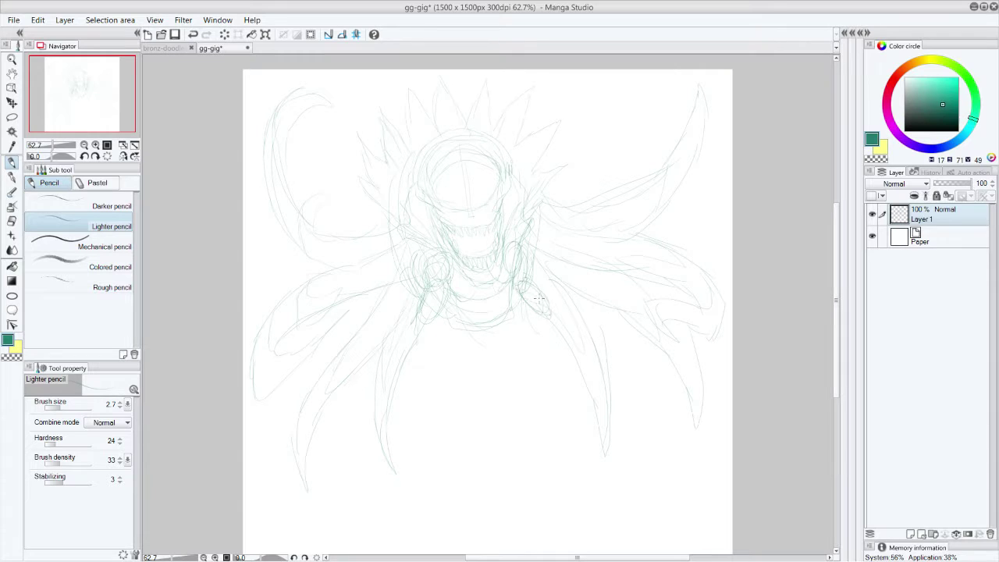
mouse_move(434, 322)
mouse_down()
mouse_move(471, 330)
mouse_move(438, 331)
mouse_move(439, 342)
mouse_move(527, 326)
mouse_up()
mouse_move(507, 323)
mouse_down()
mouse_move(499, 328)
mouse_move(523, 332)
mouse_up()
drag(520, 336, 549, 328)
Draw rows of small slanted eyes on both sides of the face, undoing a stray stroke
drag(446, 208, 460, 211)
key(ctrl+z)
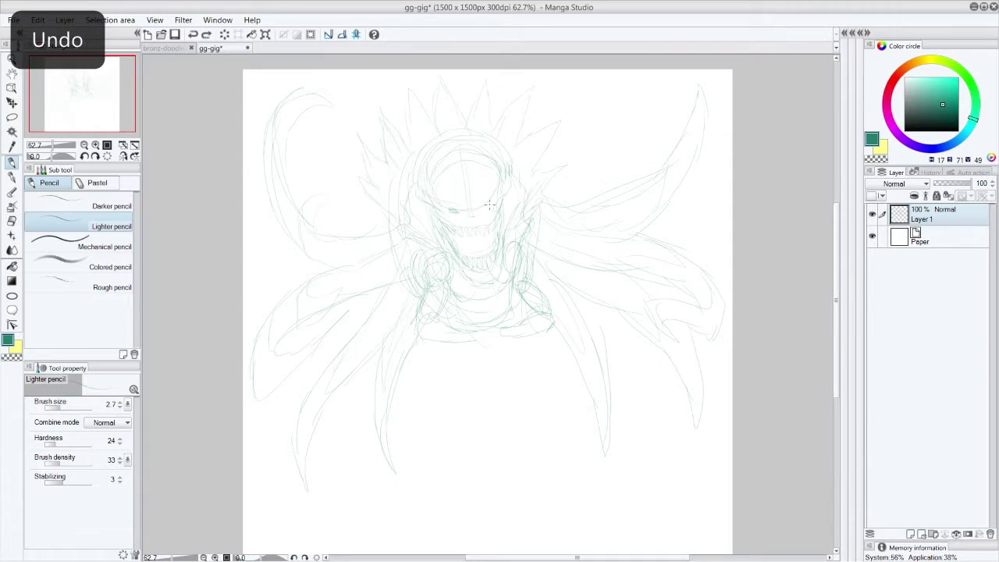
drag(484, 207, 491, 204)
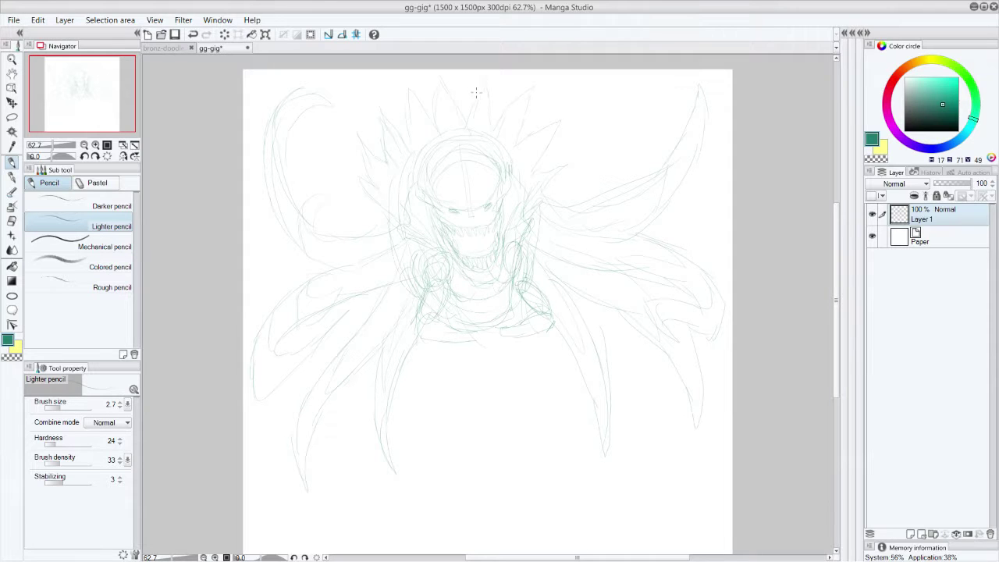
mouse_move(487, 188)
mouse_down()
mouse_move(445, 193)
mouse_move(455, 191)
mouse_move(451, 180)
mouse_move(484, 169)
mouse_up()
Sketch the chest segments beneath the chin and the first side lines of the abdomen below the arms
mouse_move(450, 272)
mouse_down()
mouse_move(477, 291)
mouse_move(503, 282)
mouse_up()
mouse_move(434, 328)
mouse_down()
mouse_move(449, 351)
mouse_move(461, 385)
mouse_up()
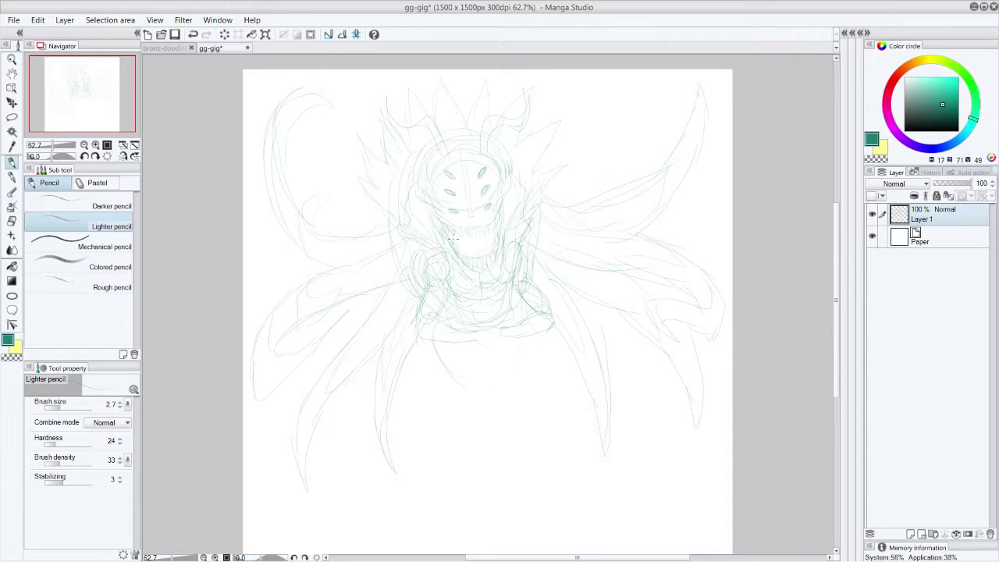
drag(517, 347, 518, 367)
Sketch a hood-like collar along both sides of the head, running down to the shoulders
drag(415, 174, 402, 204)
mouse_move(512, 175)
mouse_down()
mouse_move(528, 190)
mouse_move(520, 218)
mouse_up()
mouse_move(837, 276)
mouse_down()
mouse_move(840, 323)
mouse_move(832, 273)
mouse_up()
drag(379, 218, 403, 325)
drag(536, 210, 546, 265)
drag(518, 183, 533, 201)
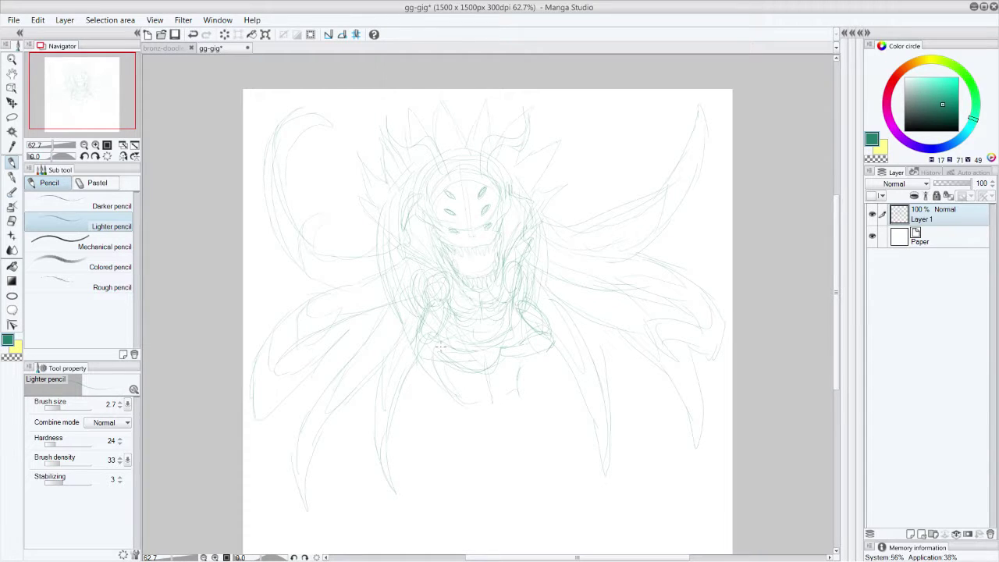
Sketch the rounded abdomen below the folded arms with a segment line and a thin tail beneath it
drag(518, 387, 525, 423)
drag(464, 407, 522, 412)
drag(529, 374, 525, 350)
drag(499, 436, 505, 457)
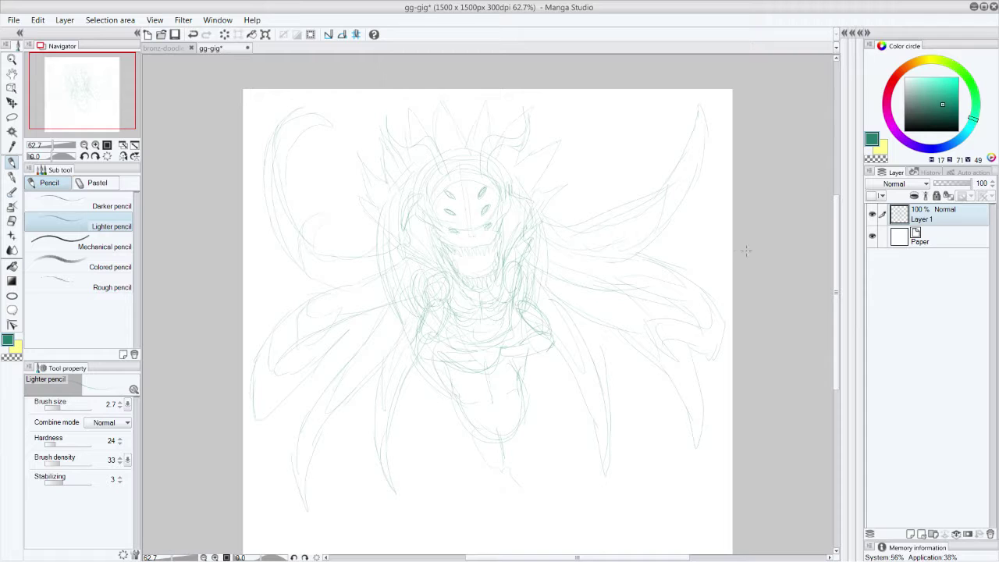
drag(833, 288, 832, 319)
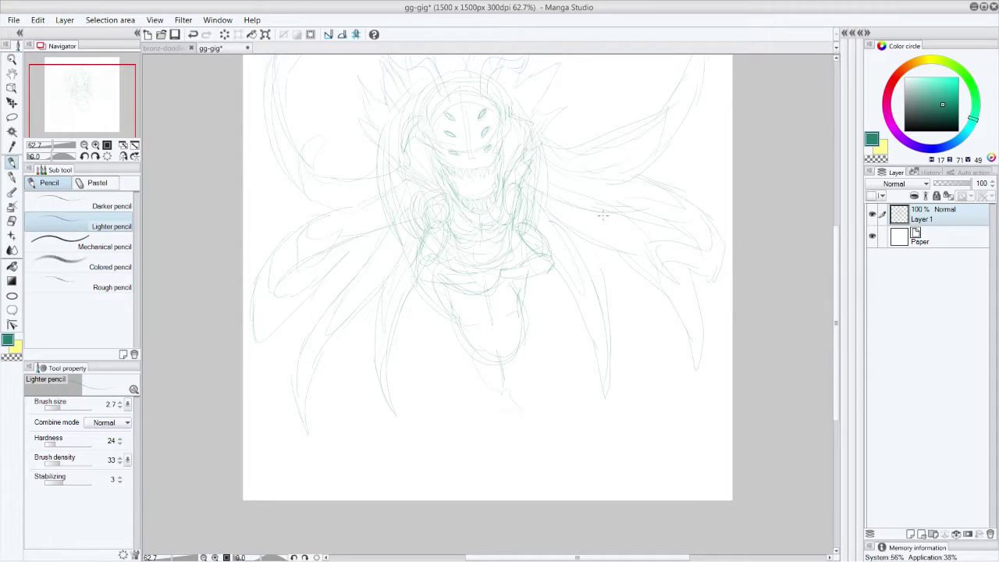
Flip the creature sketch vertically, shift it to the lower part of the canvas and apply the transform
drag(837, 263, 837, 243)
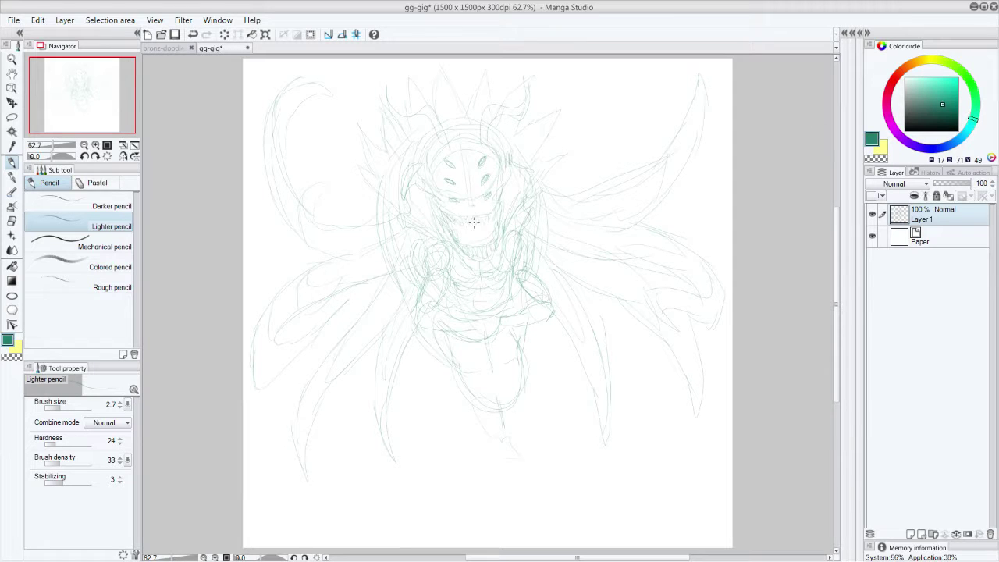
click(64, 19)
mouse_move(37, 19)
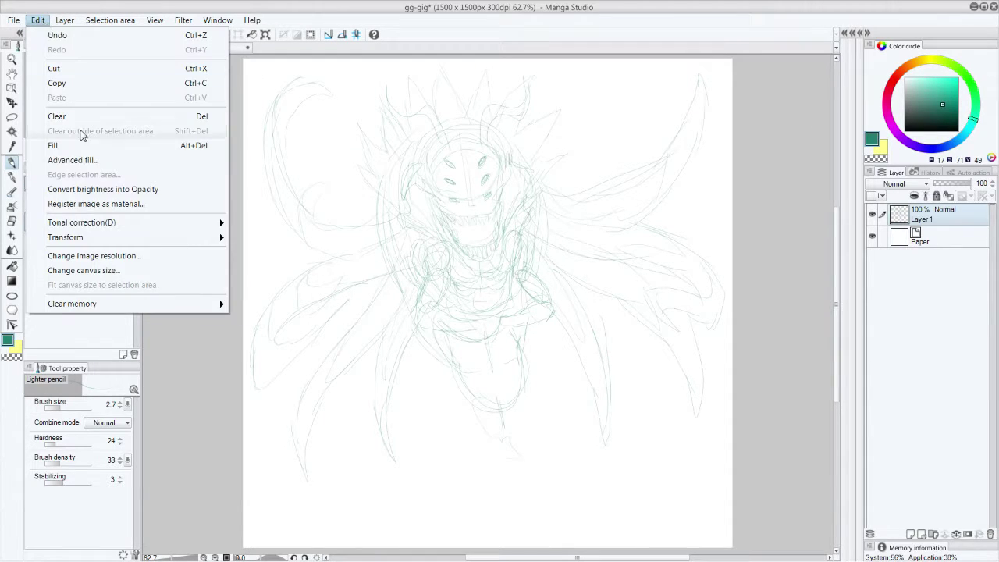
mouse_move(131, 225)
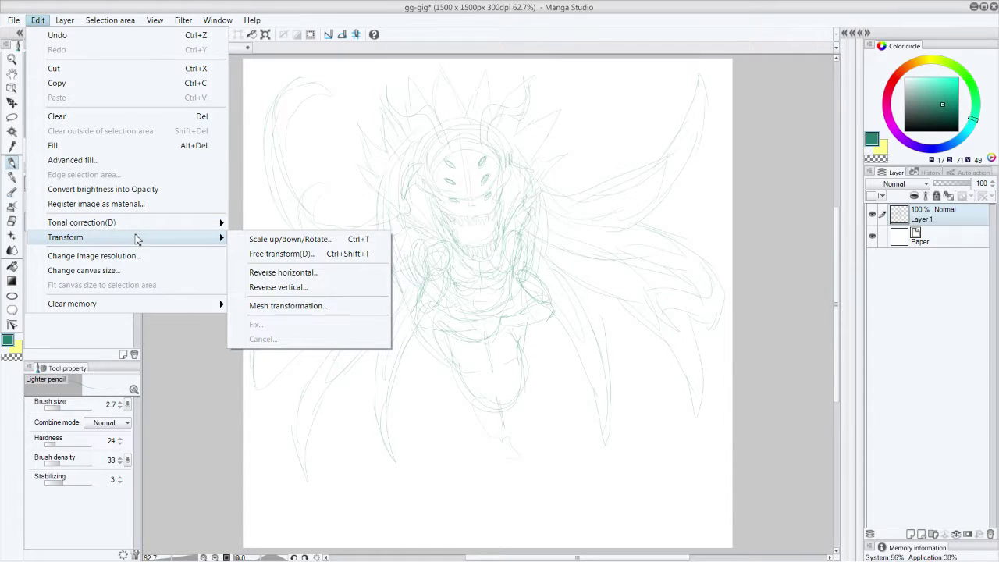
click(285, 287)
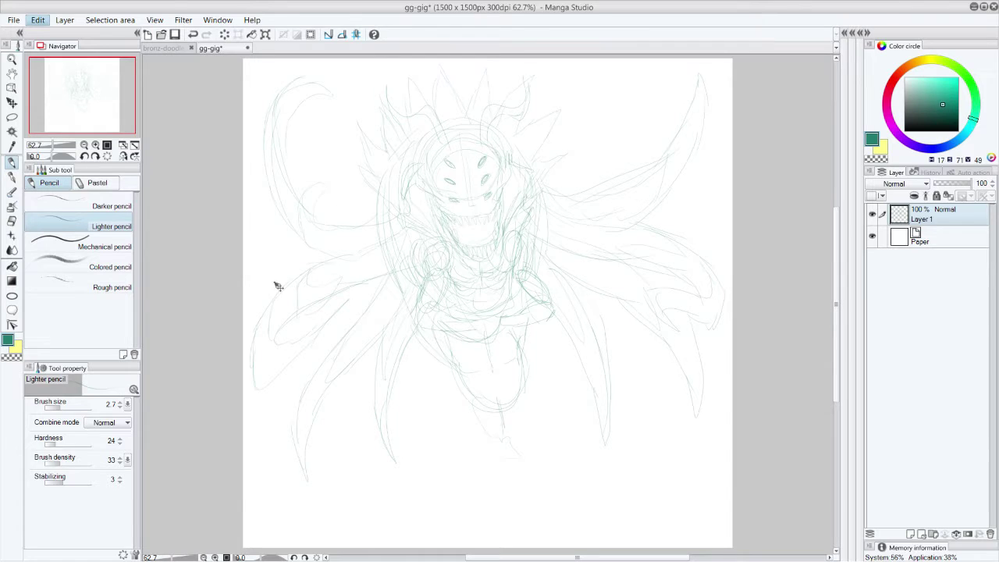
mouse_move(519, 293)
mouse_down()
mouse_move(526, 361)
mouse_move(506, 346)
mouse_up()
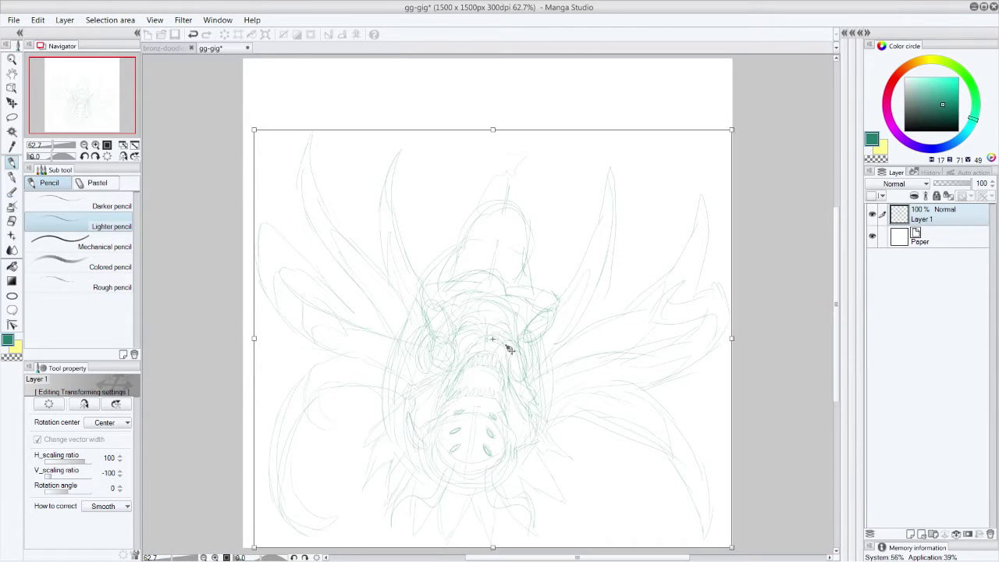
click(17, 163)
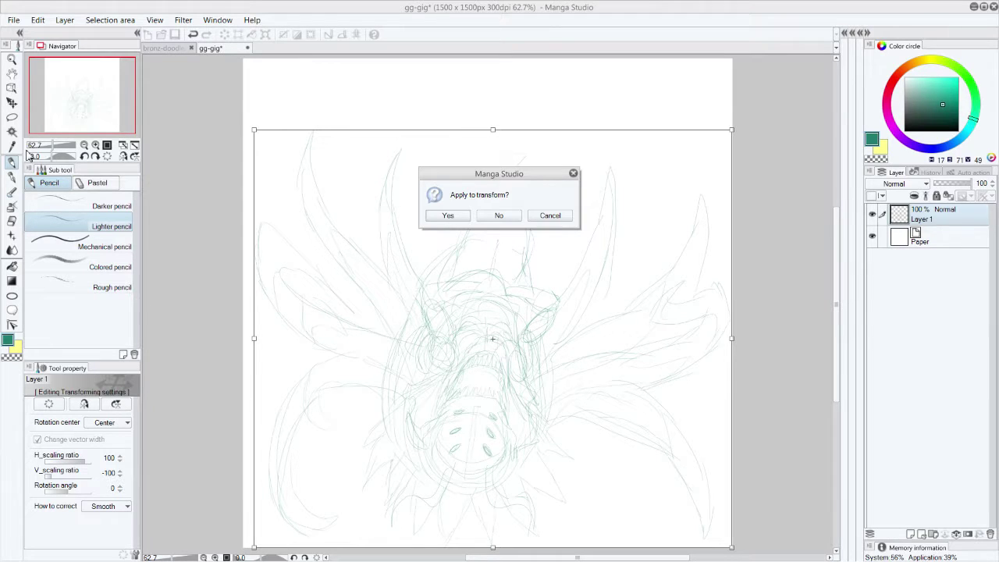
click(448, 216)
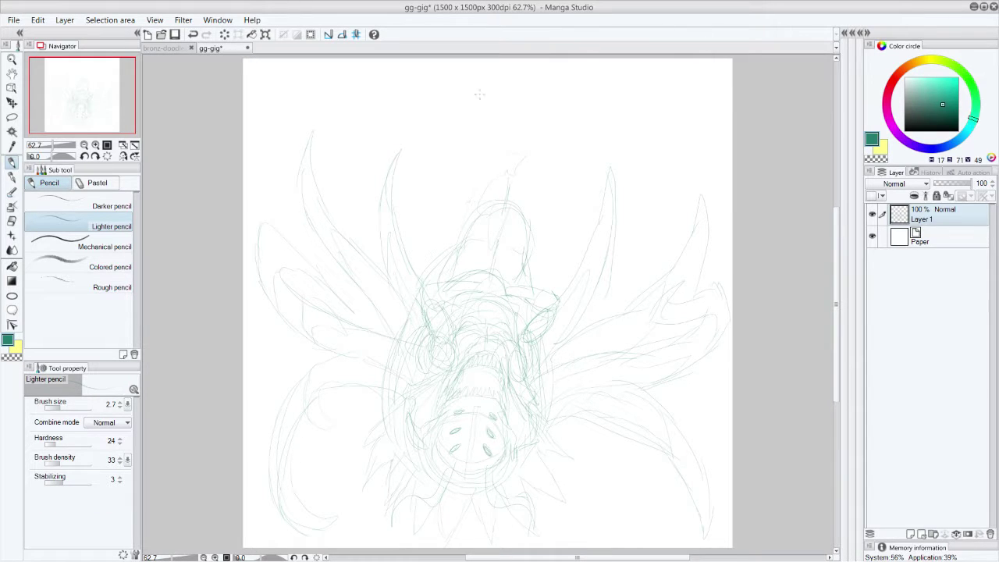
Sketch the first body and shoulder curves of a small humanoid figure above the creature's upturned abdomen
drag(521, 101, 502, 131)
drag(508, 129, 537, 119)
drag(526, 206, 529, 227)
drag(514, 186, 540, 176)
drag(546, 84, 518, 105)
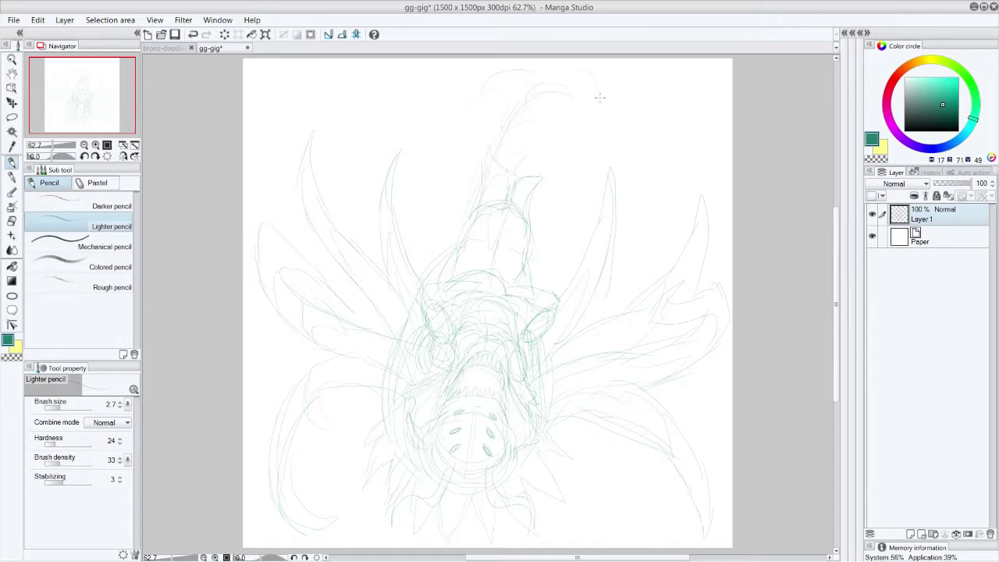
Sketch the small figure's tilted oval head and an arm bent up toward its chin
drag(584, 82, 575, 111)
drag(579, 126, 611, 104)
mouse_move(537, 92)
mouse_down()
mouse_move(554, 119)
mouse_move(598, 144)
mouse_up()
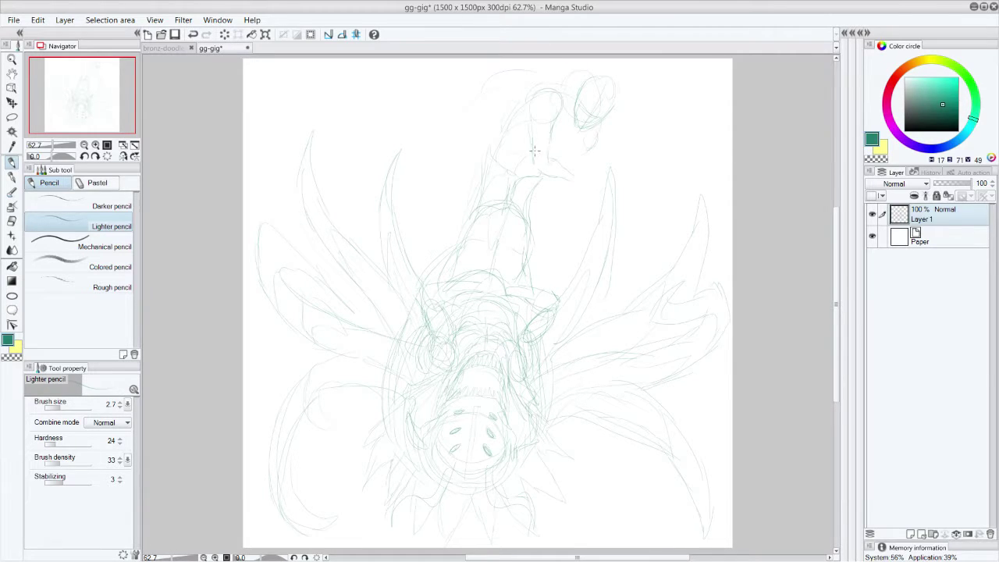
mouse_move(553, 129)
mouse_down()
mouse_move(569, 167)
mouse_move(549, 148)
mouse_move(544, 123)
mouse_move(572, 160)
mouse_move(598, 147)
mouse_up()
mouse_move(551, 125)
mouse_down()
mouse_move(544, 109)
mouse_move(529, 113)
mouse_move(539, 109)
mouse_move(531, 99)
mouse_move(527, 117)
mouse_move(541, 123)
mouse_up()
Erase the abdomen between the creature's folded arms and the small figure, and refine the lines beneath the figure's head
mouse_move(540, 181)
mouse_down()
mouse_move(517, 196)
mouse_move(525, 229)
mouse_move(475, 215)
mouse_move(467, 245)
mouse_move(474, 204)
mouse_up()
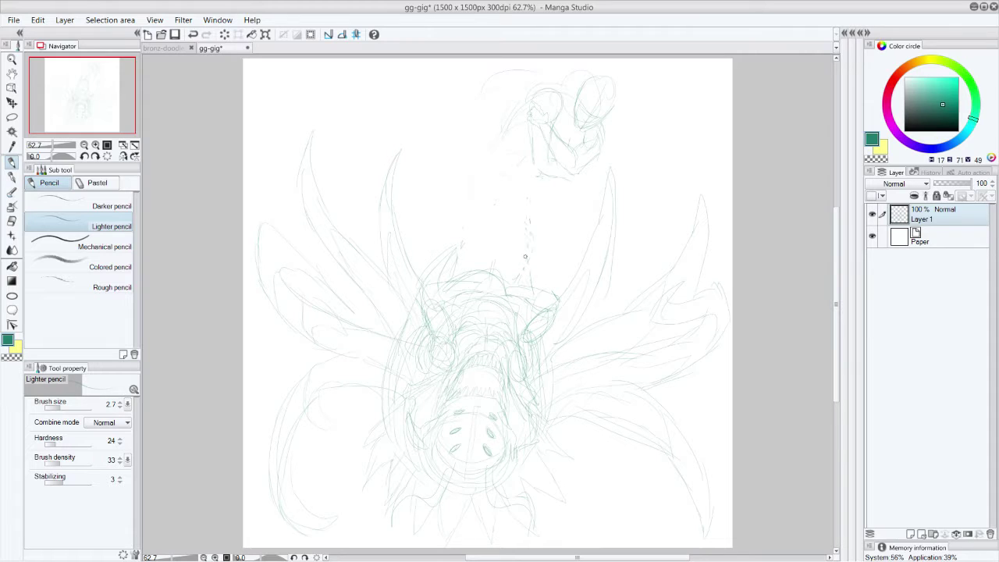
drag(467, 226, 452, 250)
drag(595, 131, 574, 128)
Scale the whole sketch down to 93%, recentre it on the canvas and apply the transform
scroll(487, 312, down, 2)
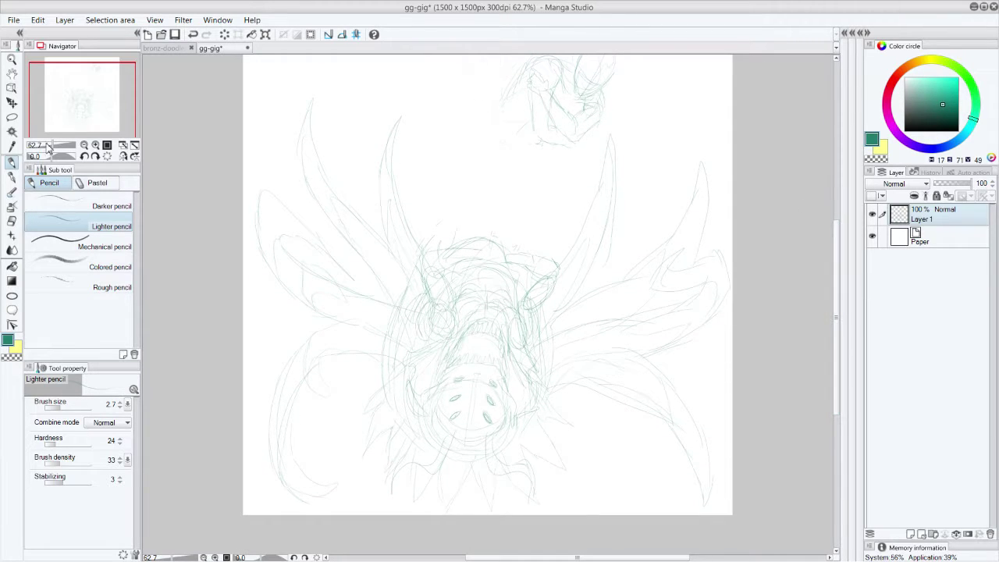
click(12, 102)
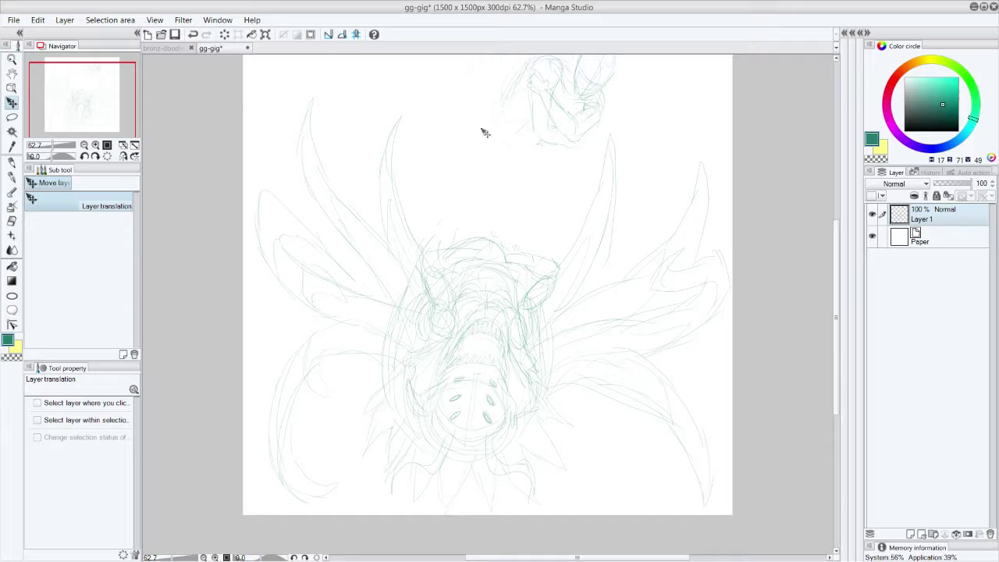
key(ctrl+t)
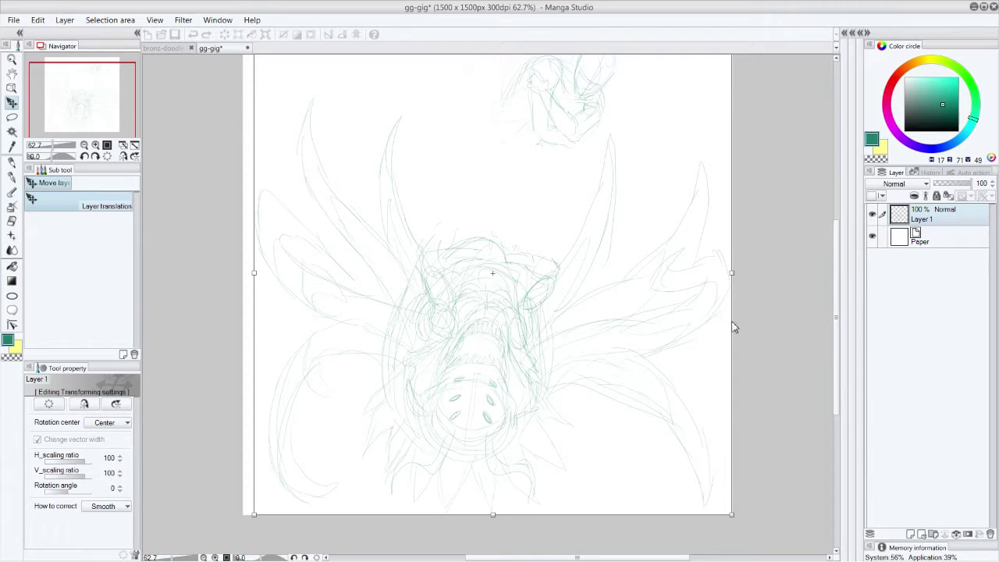
drag(838, 290, 838, 247)
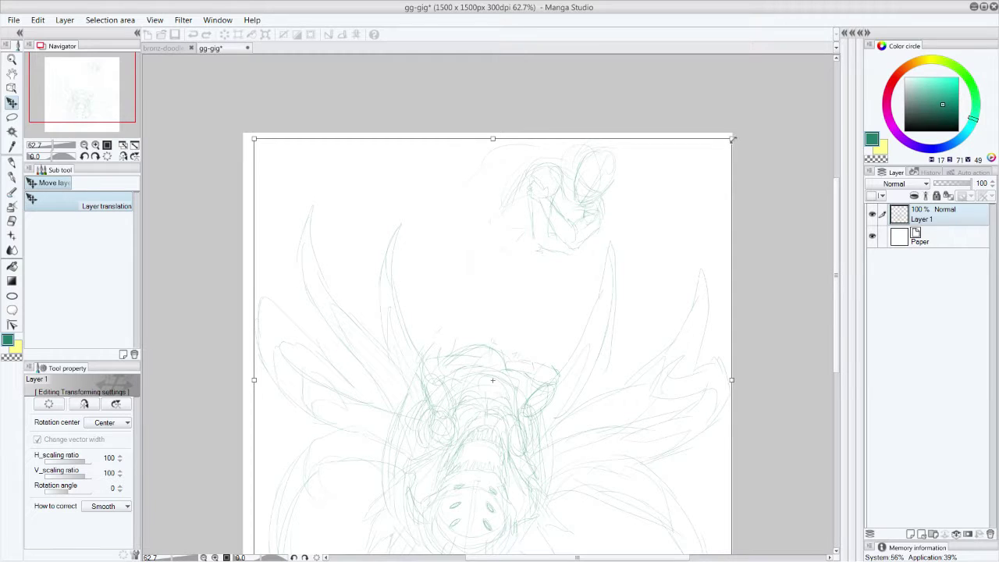
key(shift)
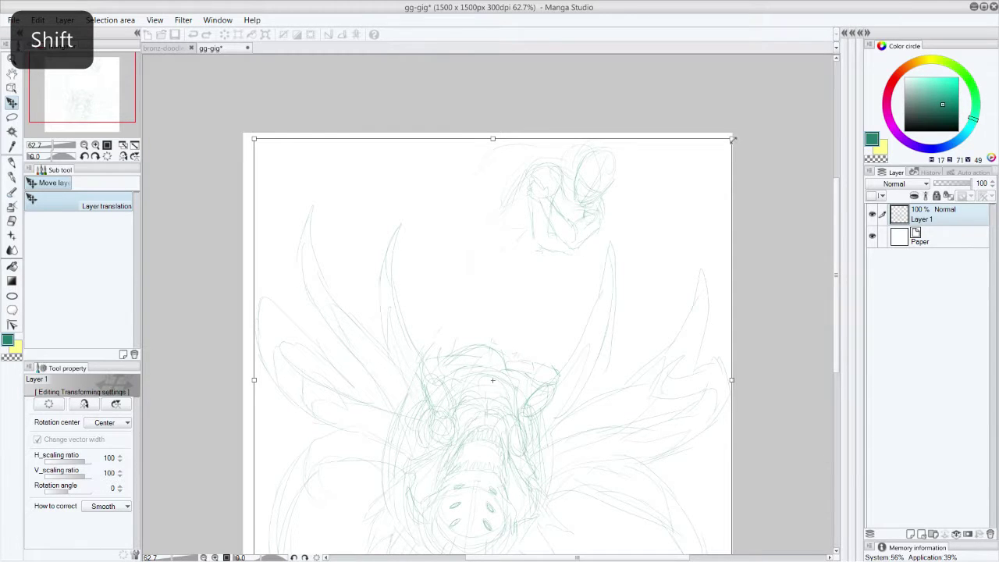
drag(732, 139, 700, 161)
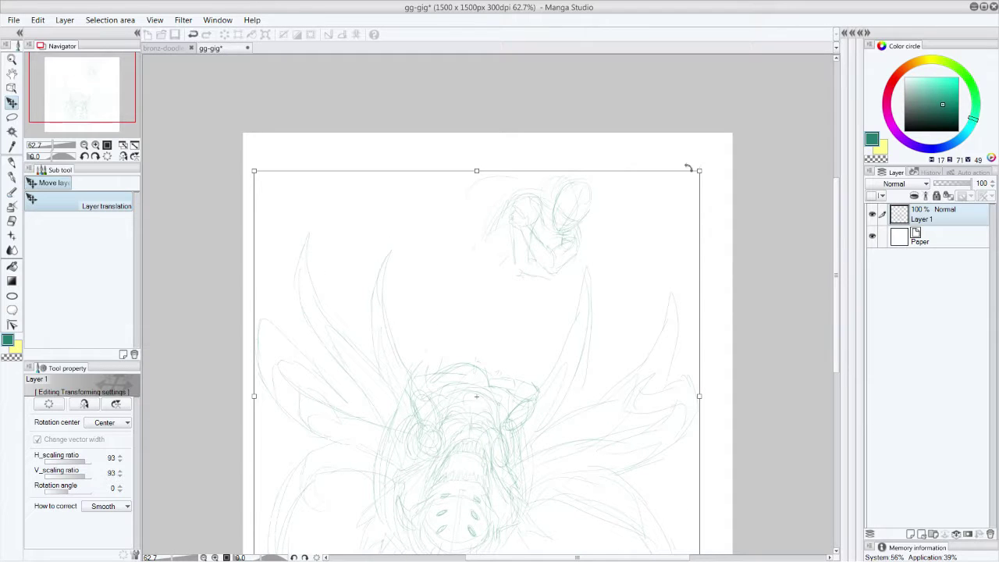
drag(552, 268, 567, 255)
drag(835, 256, 835, 291)
drag(538, 315, 547, 327)
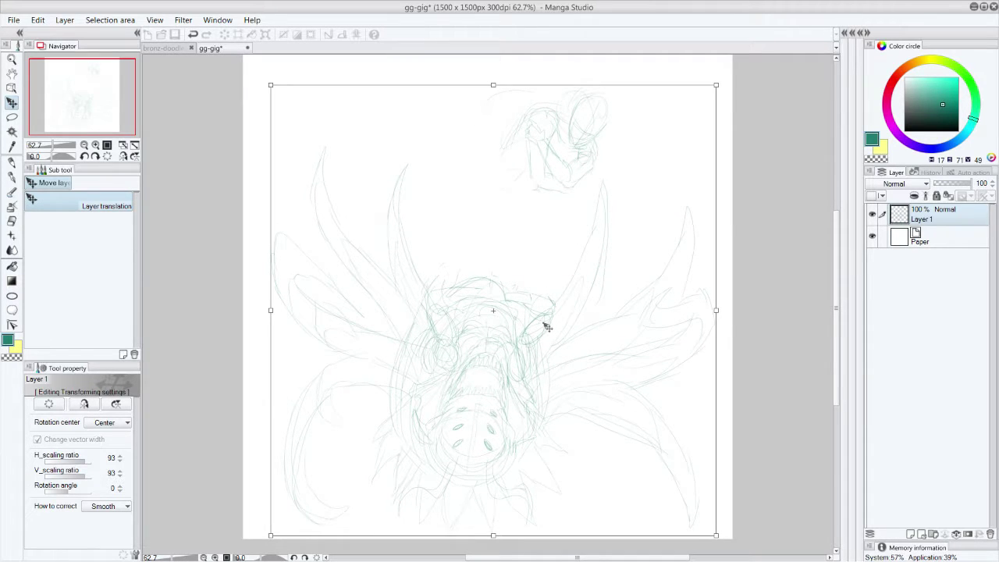
click(25, 159)
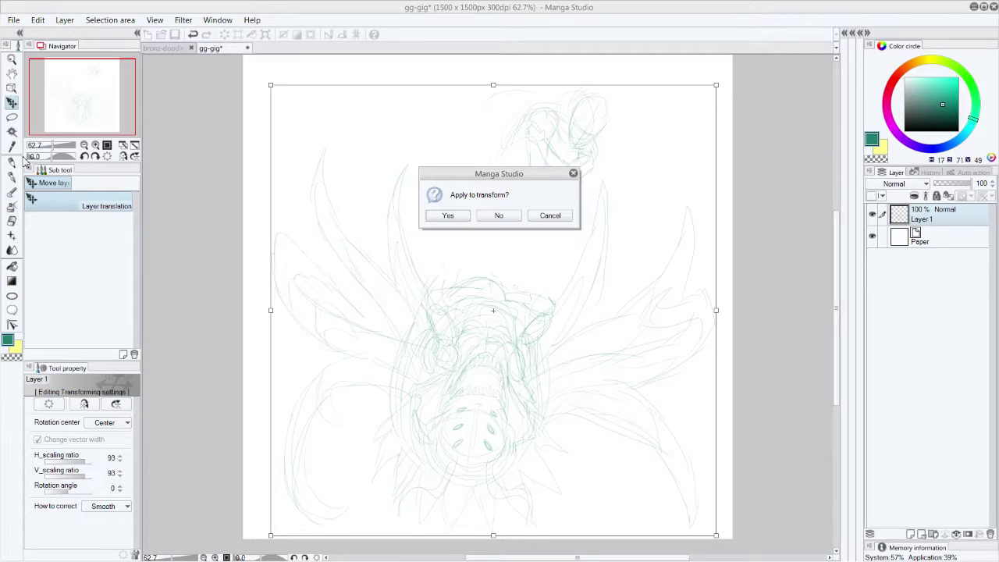
click(460, 218)
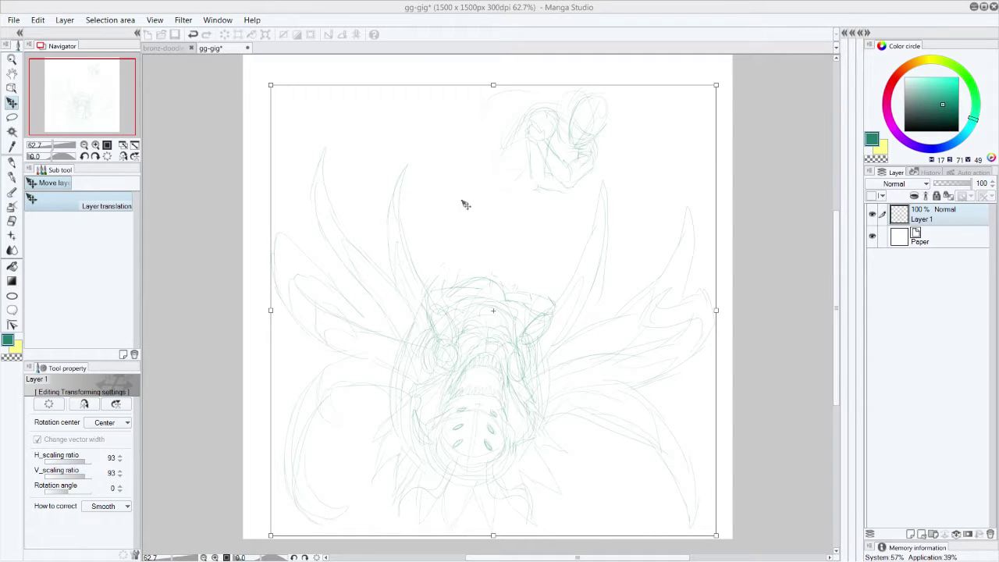
Sketch upswept spiky hair around the small figure's head with the pencil and refine its shoulder and forearms
click(12, 162)
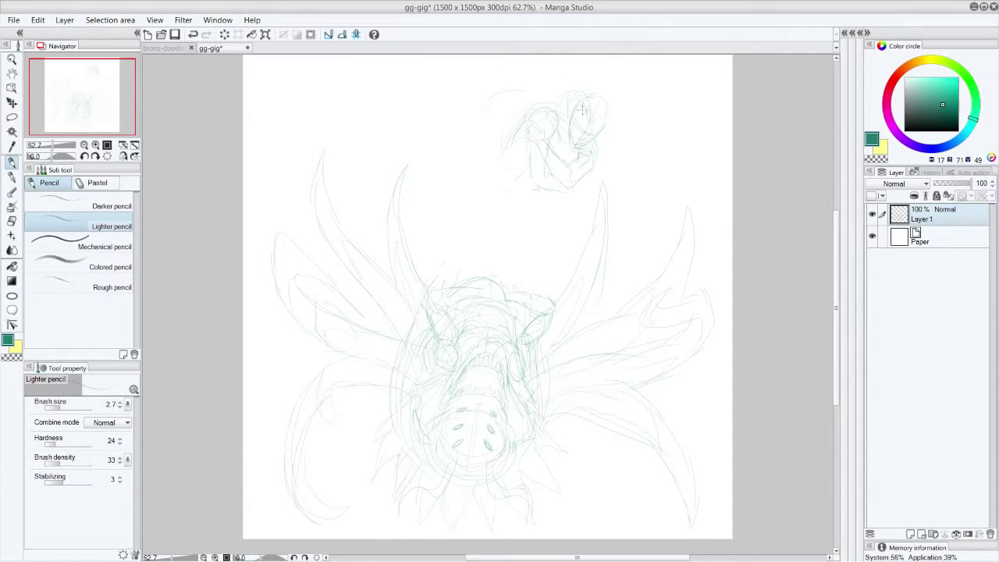
mouse_move(595, 124)
mouse_down()
mouse_move(568, 113)
mouse_move(567, 129)
mouse_move(559, 104)
mouse_move(578, 64)
mouse_up()
mouse_move(599, 133)
mouse_down()
mouse_move(604, 141)
mouse_move(611, 131)
mouse_up()
drag(591, 59, 581, 82)
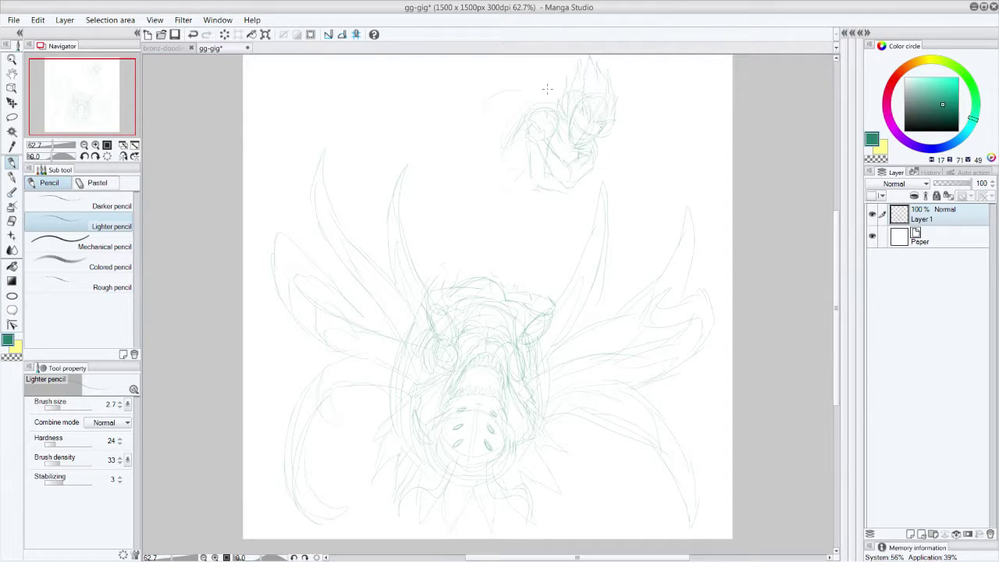
drag(537, 140, 528, 146)
drag(587, 154, 569, 165)
Sketch a feathered wing on each side of the small figure, the larger one spreading up behind its shoulder
drag(835, 229, 838, 197)
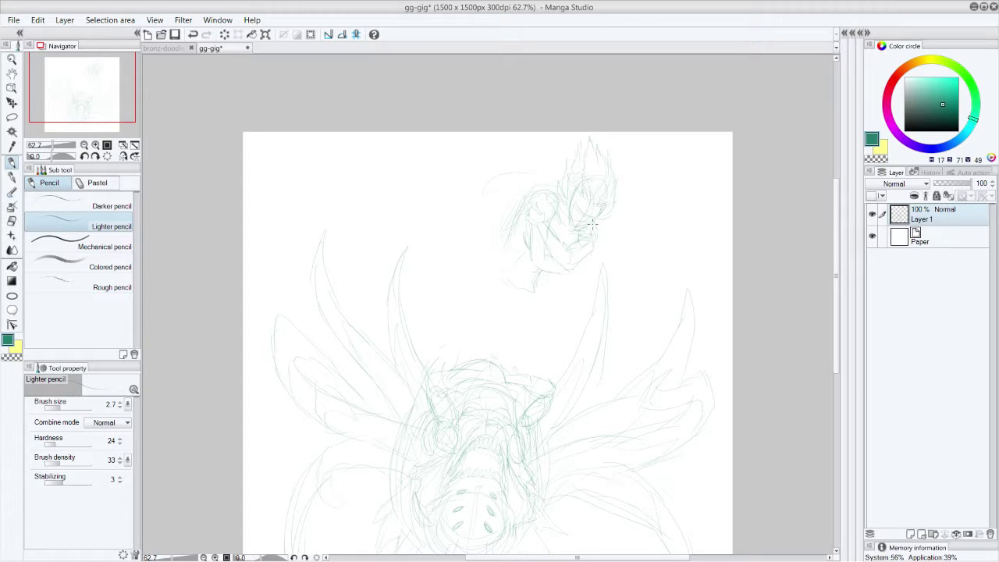
drag(509, 244, 502, 255)
mouse_move(536, 183)
mouse_down()
mouse_move(503, 150)
mouse_move(462, 145)
mouse_move(481, 161)
mouse_move(511, 158)
mouse_move(414, 139)
mouse_move(420, 153)
mouse_move(390, 145)
mouse_move(451, 166)
mouse_move(402, 163)
mouse_move(439, 180)
mouse_move(420, 182)
mouse_move(457, 185)
mouse_move(437, 188)
mouse_move(456, 200)
mouse_move(476, 192)
mouse_move(483, 202)
mouse_move(481, 186)
mouse_move(494, 192)
mouse_move(490, 233)
mouse_up()
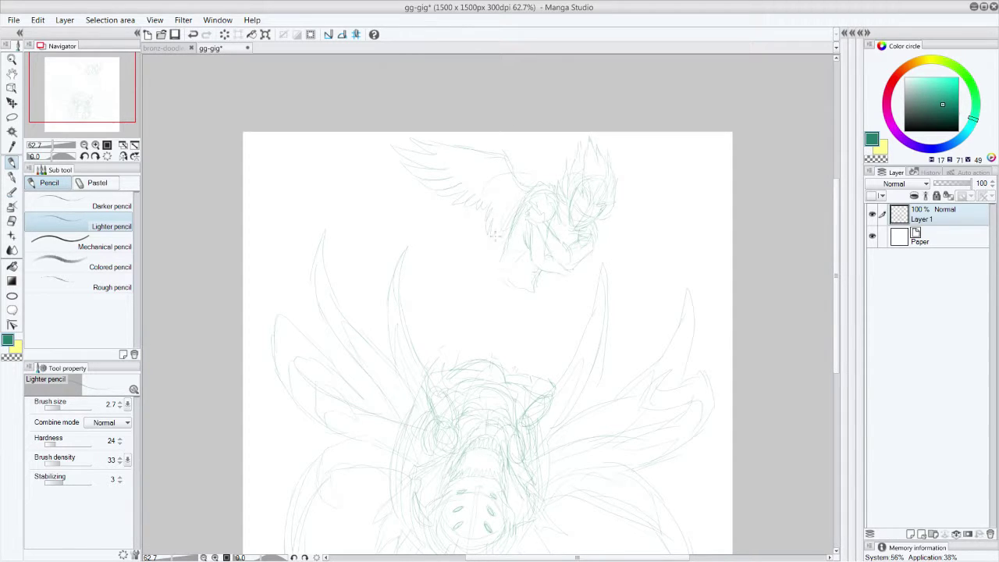
mouse_move(602, 232)
mouse_down()
mouse_move(622, 221)
mouse_move(640, 230)
mouse_move(665, 287)
mouse_up()
mouse_move(619, 263)
mouse_down()
mouse_move(608, 253)
mouse_move(597, 277)
mouse_move(580, 280)
mouse_up()
Sketch the small figure's curved back and rounded waist beneath the folded arms
drag(516, 222, 508, 235)
drag(508, 276, 510, 287)
drag(514, 282, 540, 283)
drag(553, 207, 553, 220)
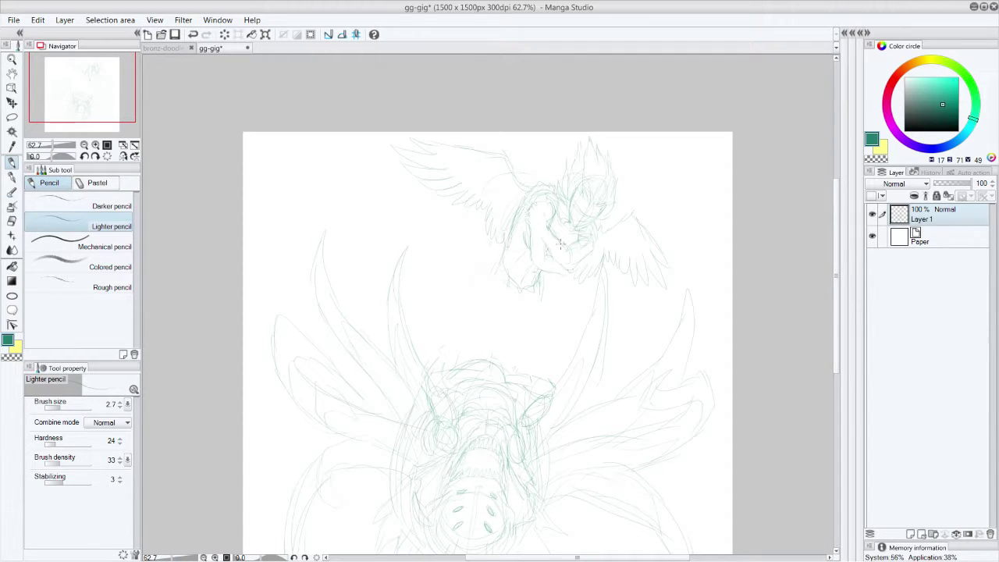
Strengthen the small figure's folded arms and rework the back and waist lines, undoing a stray stroke
drag(552, 256, 569, 272)
drag(537, 264, 536, 286)
drag(514, 227, 507, 246)
key(ctrl+z)
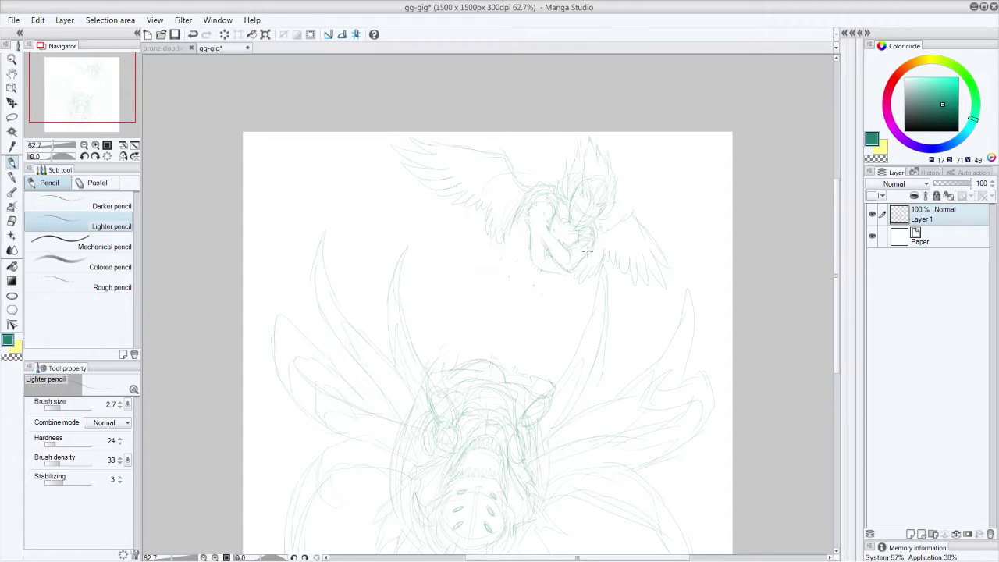
Refine the small figure's shoulder, clasped arms and wing feathers, and redraw the line of its back
drag(543, 199, 534, 201)
drag(564, 243, 560, 231)
drag(641, 274, 644, 288)
Check the Gigani.gif reference image in the Firefox window
drag(0, 59, 104, 52)
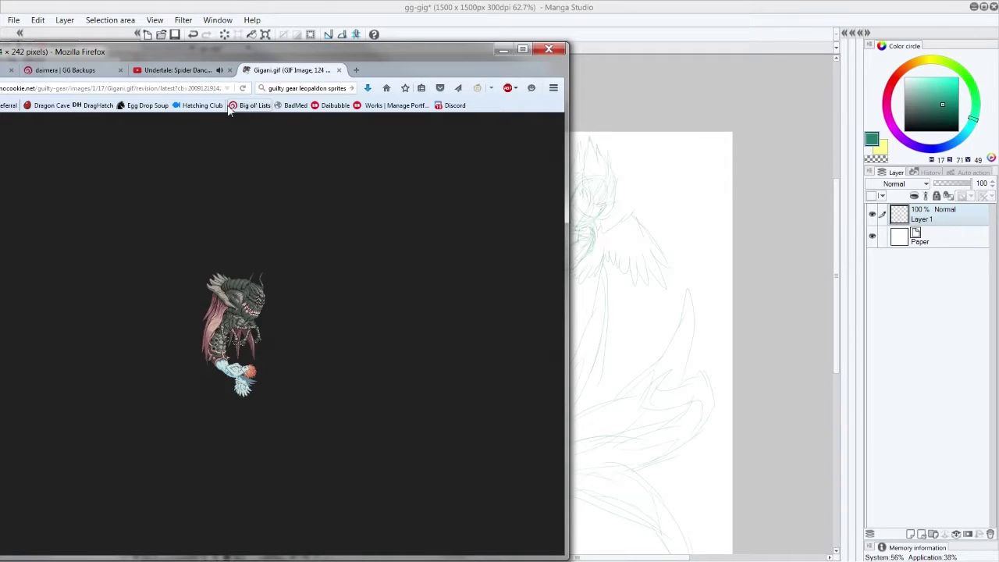
drag(313, 59, 0, 12)
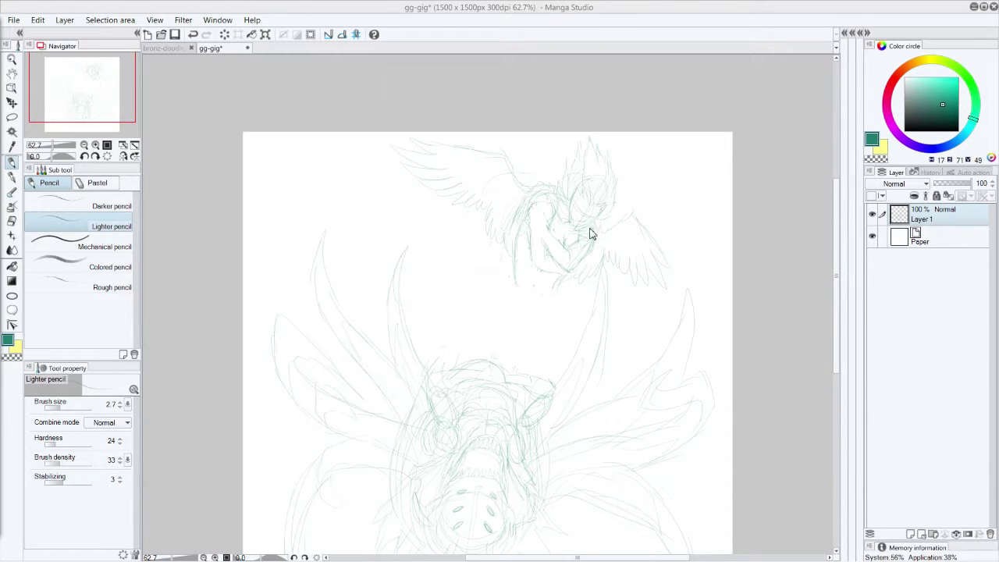
Close the bronz-doodle document, keeping gg-gig open
drag(836, 259, 837, 291)
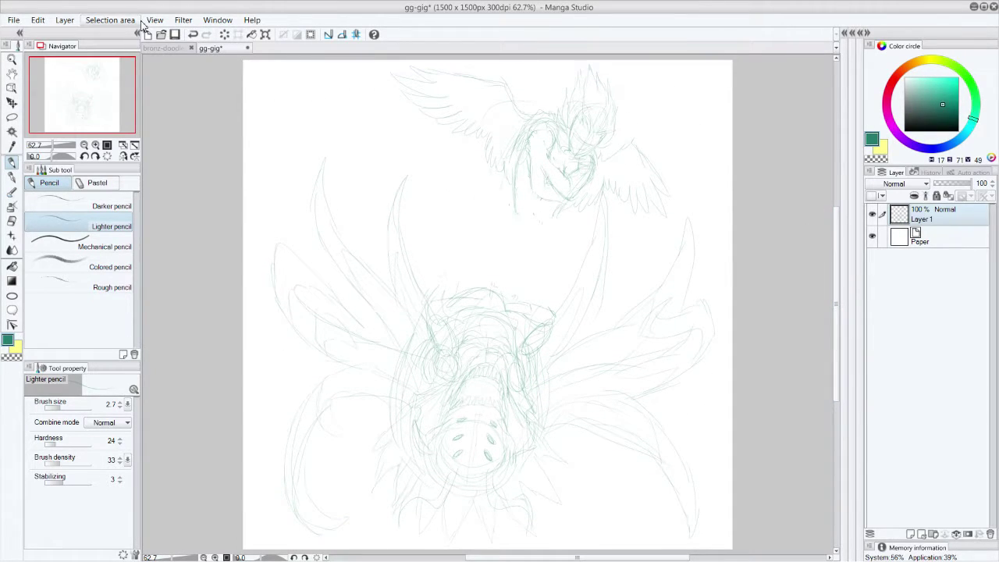
click(39, 20)
mouse_move(61, 22)
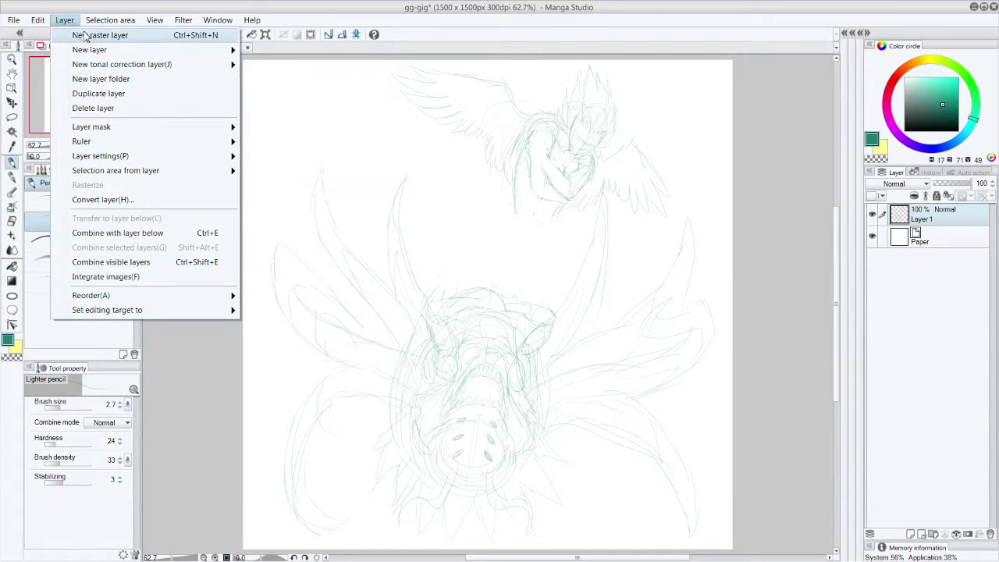
click(235, 274)
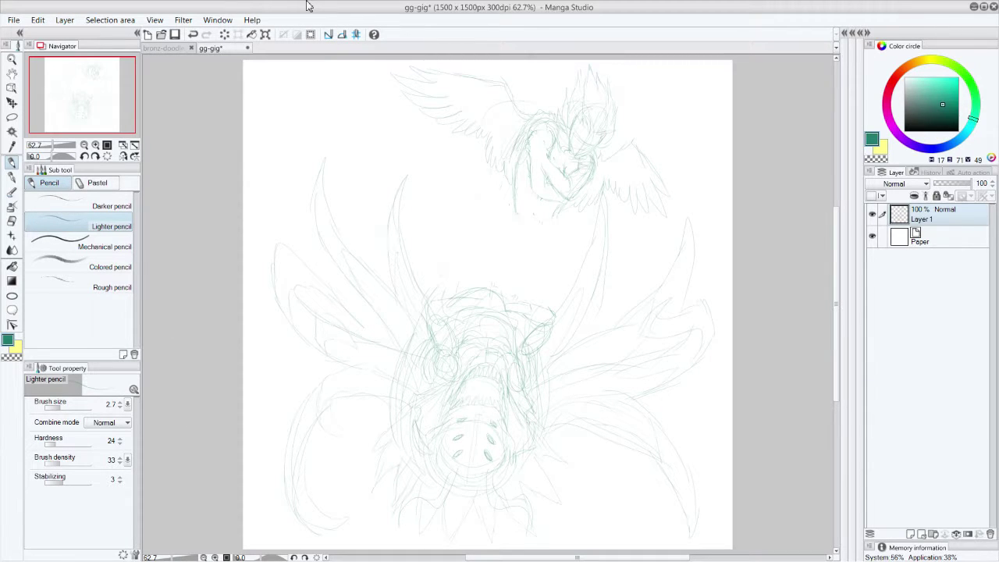
click(38, 20)
click(188, 193)
click(192, 48)
Flip the whole sketch layer vertically and apply the transformation
click(37, 20)
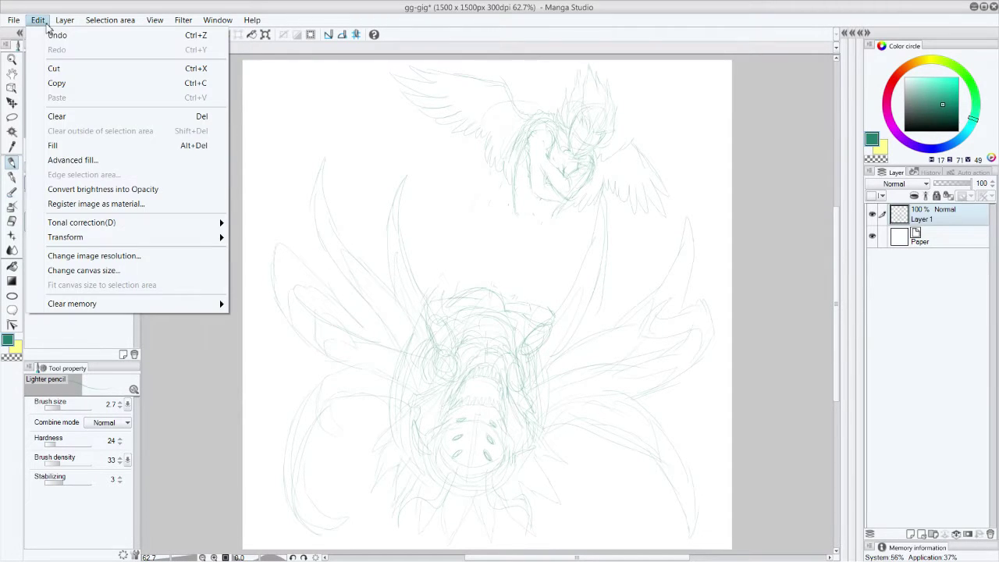
mouse_move(133, 237)
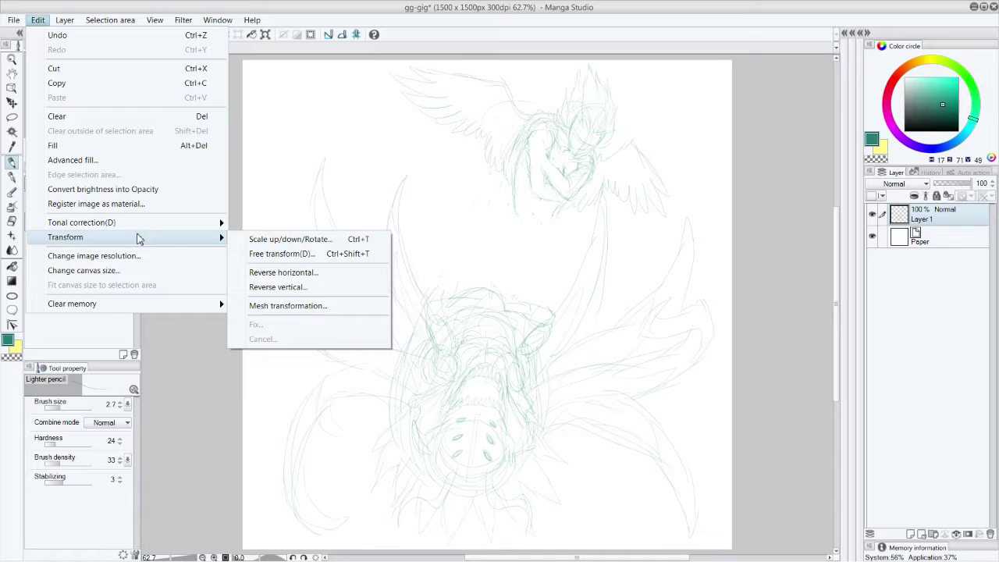
click(306, 292)
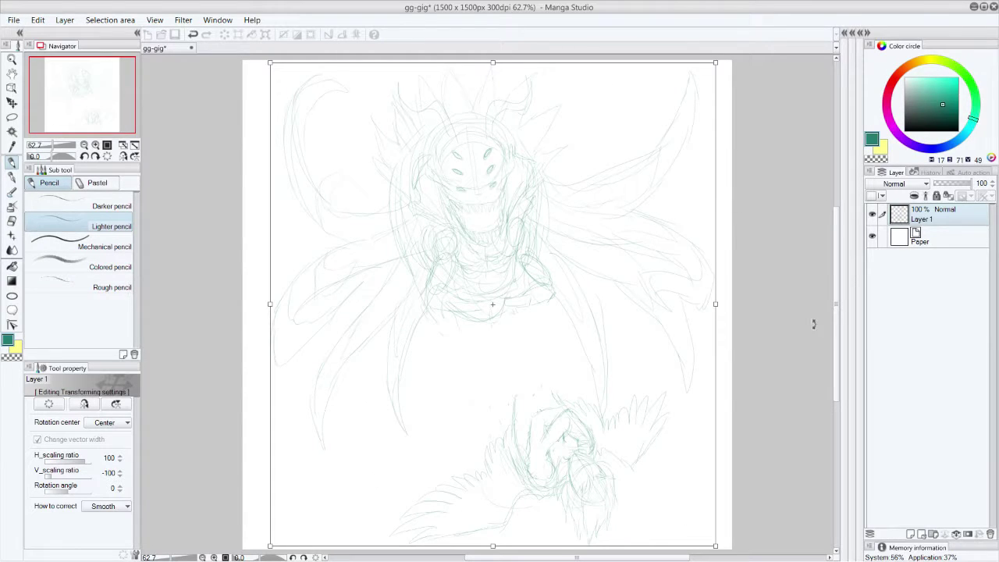
drag(834, 323, 833, 351)
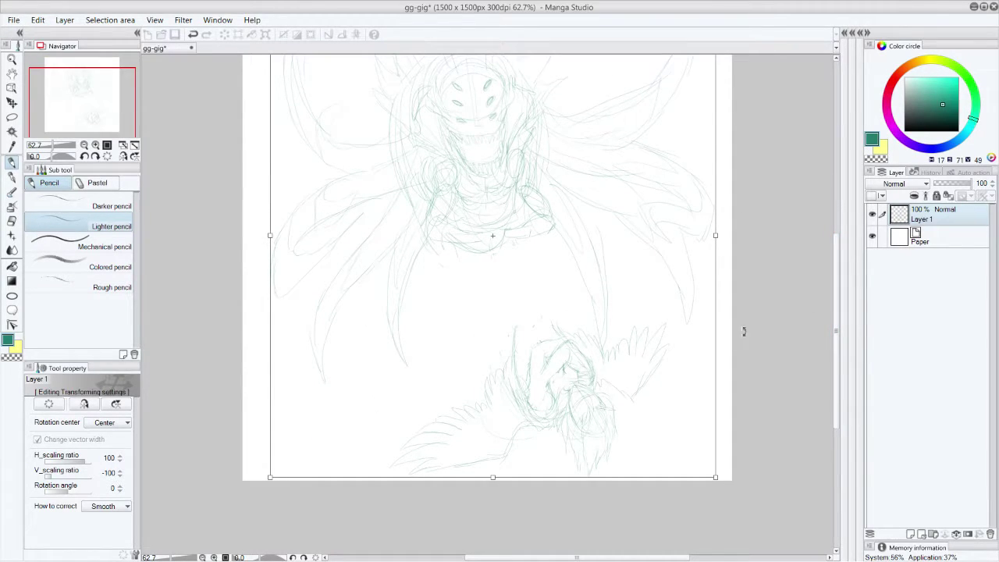
drag(836, 304, 836, 271)
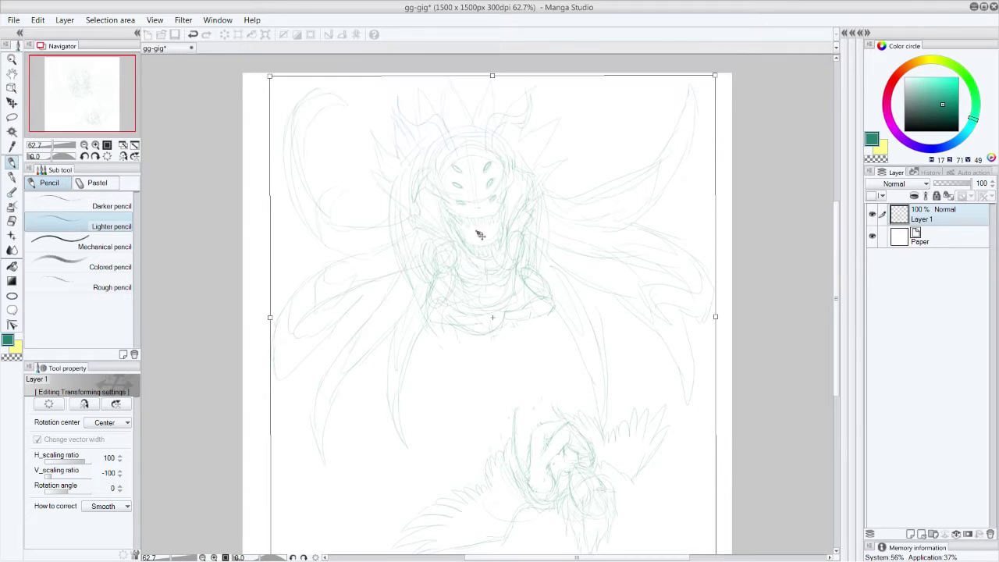
click(9, 120)
click(449, 217)
mouse_move(836, 300)
mouse_down()
mouse_move(836, 330)
mouse_move(837, 317)
mouse_up()
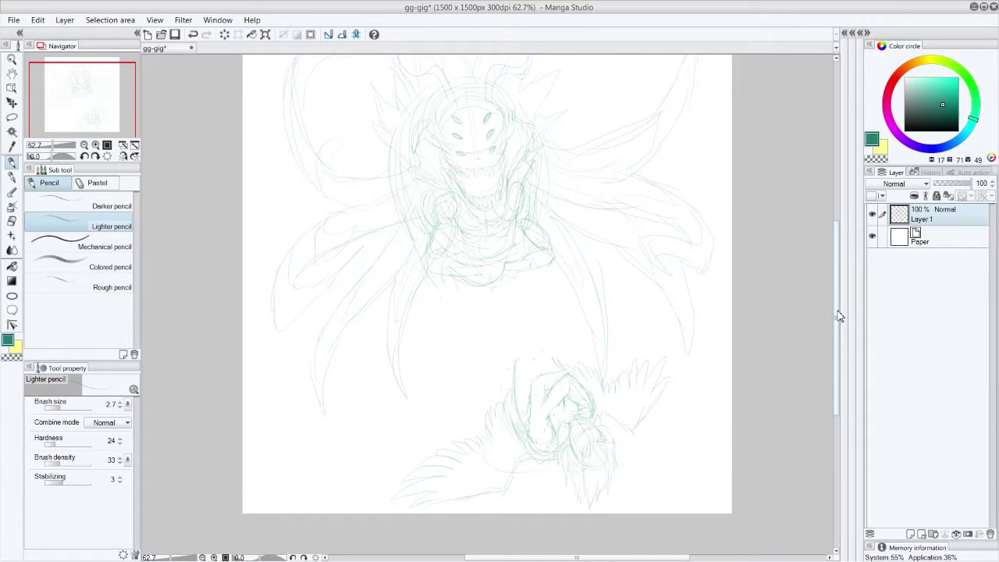
Redraw the creature's upper clawed limb near the canvas's upper-right corner as a broader curved blade
scroll(840, 316, up, 2)
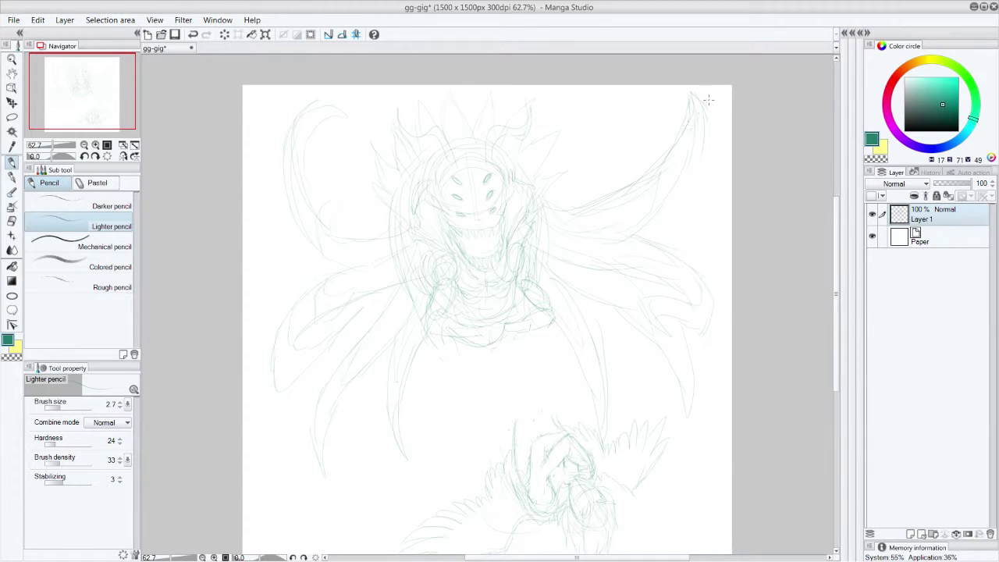
drag(691, 181, 625, 245)
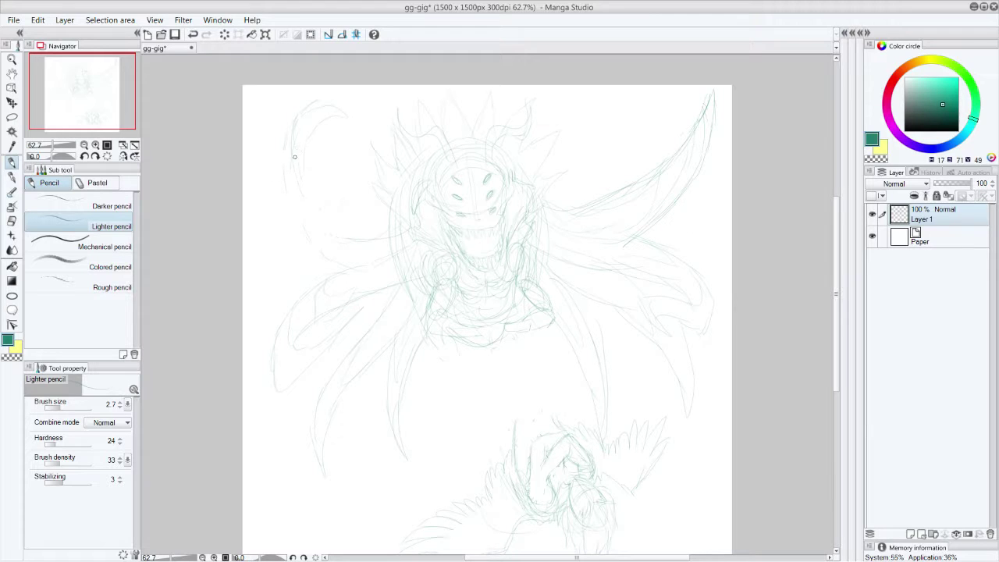
Lasso the clawed limbs on both sides of the creature, delete them and clear the selection
click(11, 117)
mouse_move(272, 149)
mouse_down()
mouse_move(358, 101)
mouse_move(251, 195)
mouse_move(260, 129)
mouse_up()
click(312, 35)
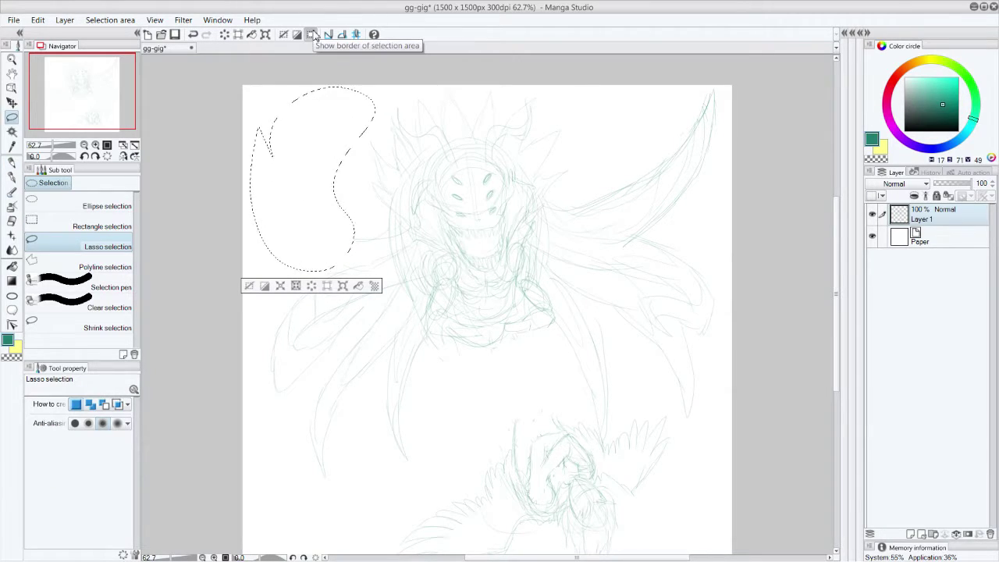
mouse_move(356, 207)
mouse_down()
mouse_move(390, 244)
mouse_move(336, 515)
mouse_move(265, 142)
mouse_up()
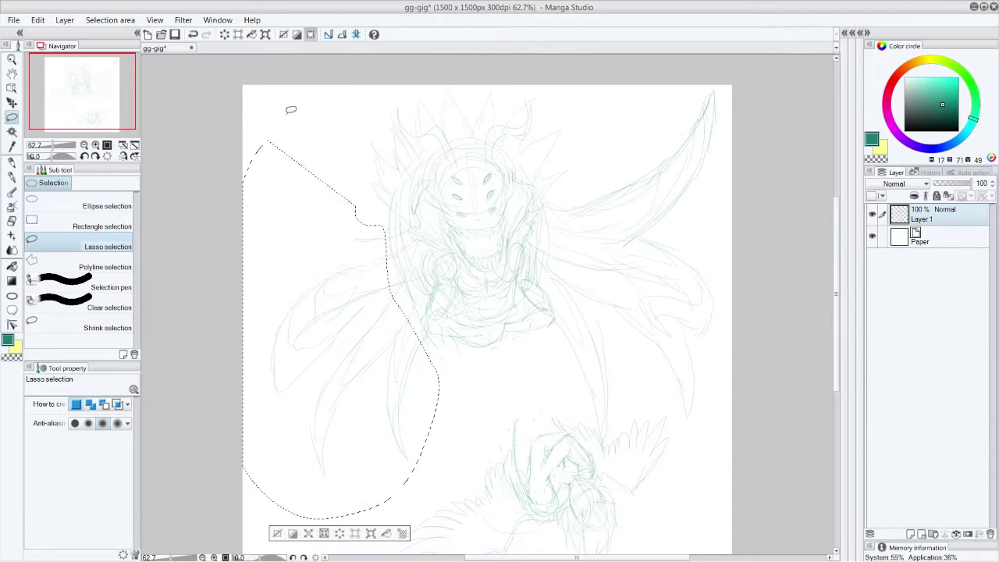
mouse_move(575, 192)
mouse_down()
mouse_move(556, 327)
mouse_move(602, 439)
mouse_move(692, 406)
mouse_move(776, 205)
mouse_move(574, 209)
mouse_up()
key(Delete)
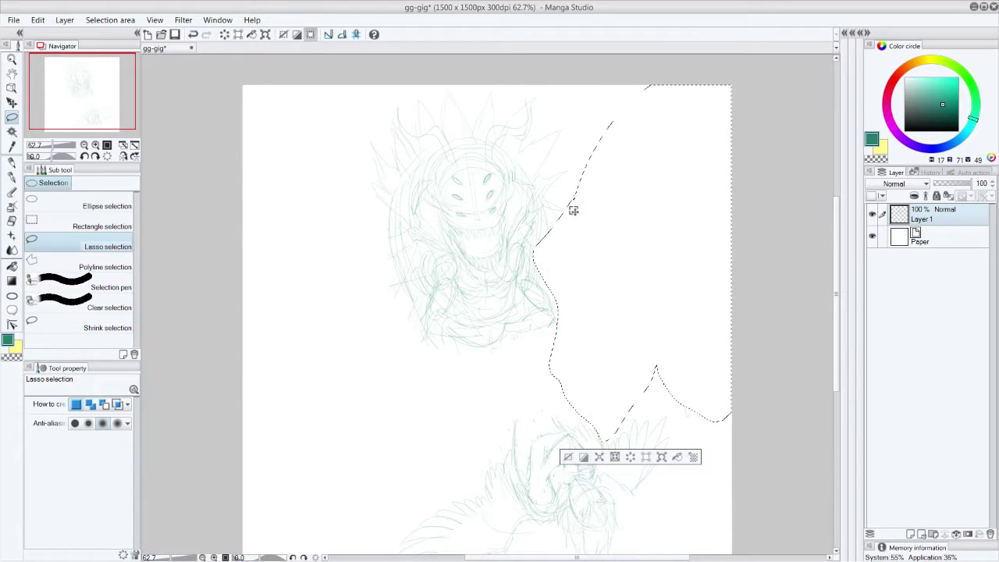
key(ctrl+z)
key(ctrl+z)
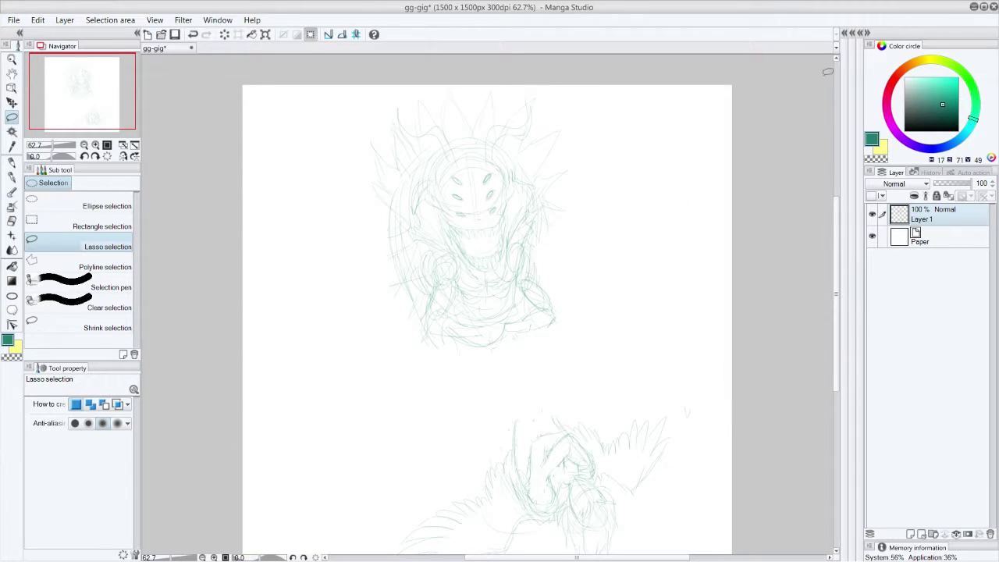
Lasso the small winged figure, cut it and paste it onto its own layer, then clear the selection
mouse_move(836, 287)
mouse_down()
mouse_move(832, 352)
mouse_move(825, 317)
mouse_up()
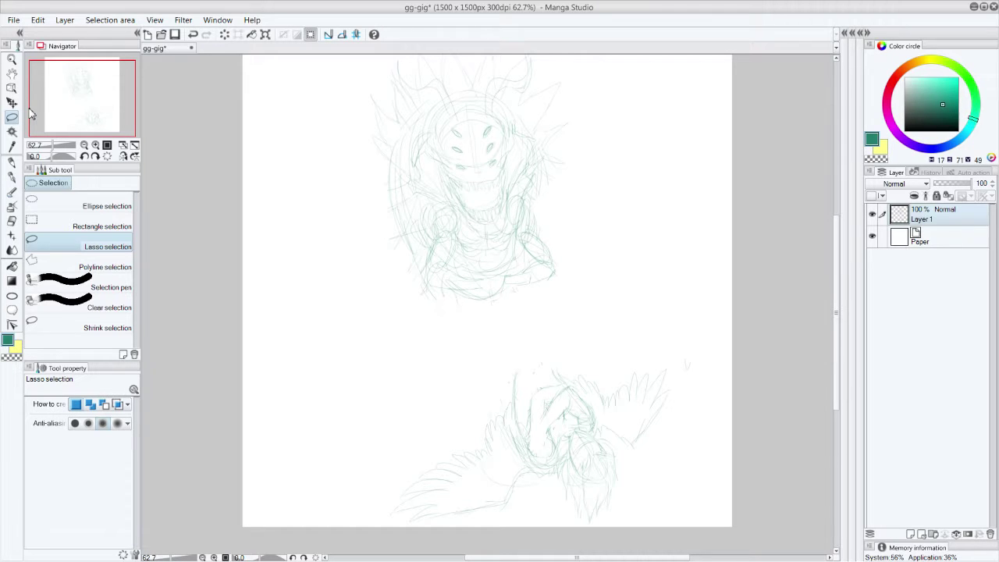
mouse_move(499, 373)
mouse_down()
mouse_move(529, 343)
mouse_move(618, 357)
mouse_move(685, 448)
mouse_move(597, 533)
mouse_move(443, 403)
mouse_move(465, 381)
mouse_up()
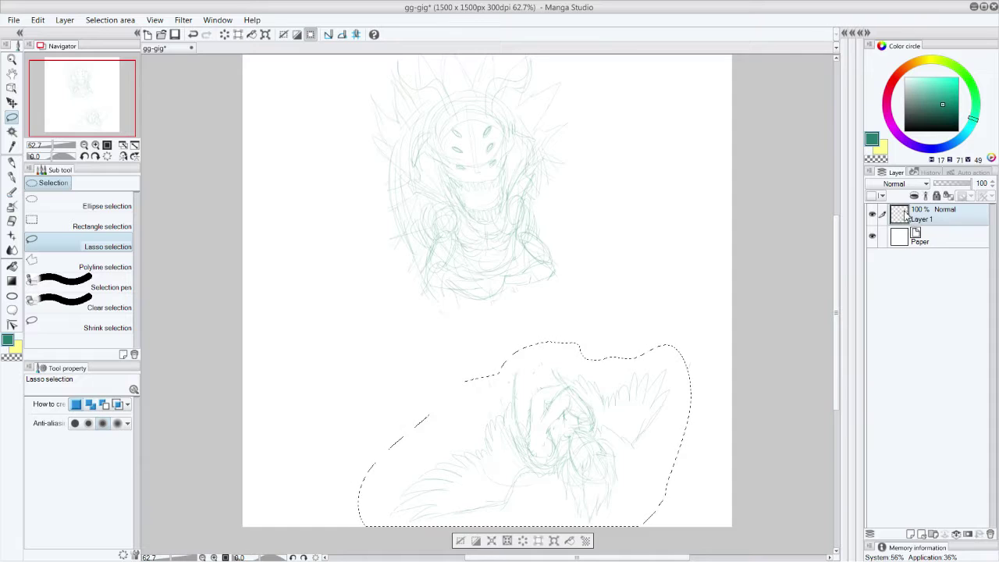
key(Delete)
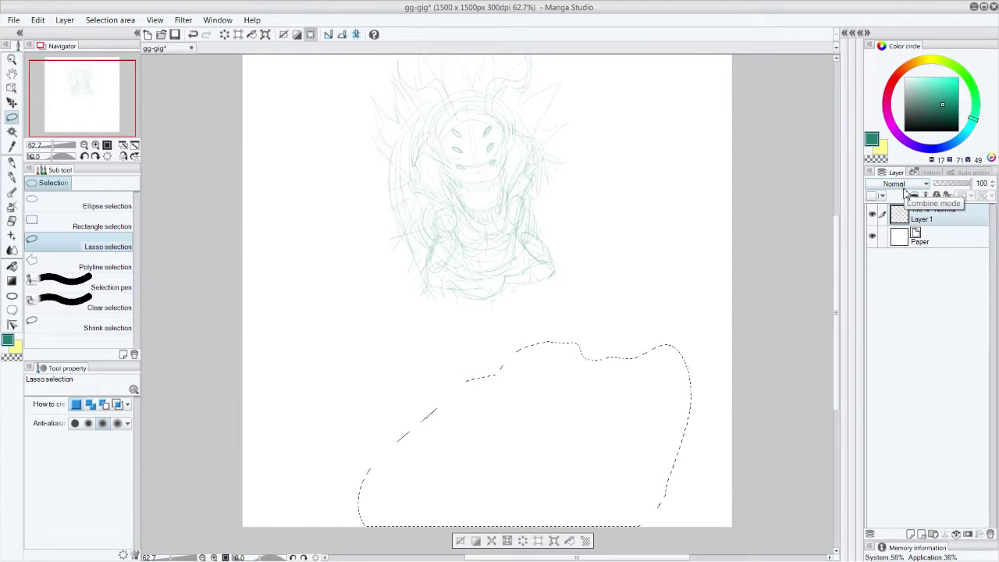
key(ctrl+v)
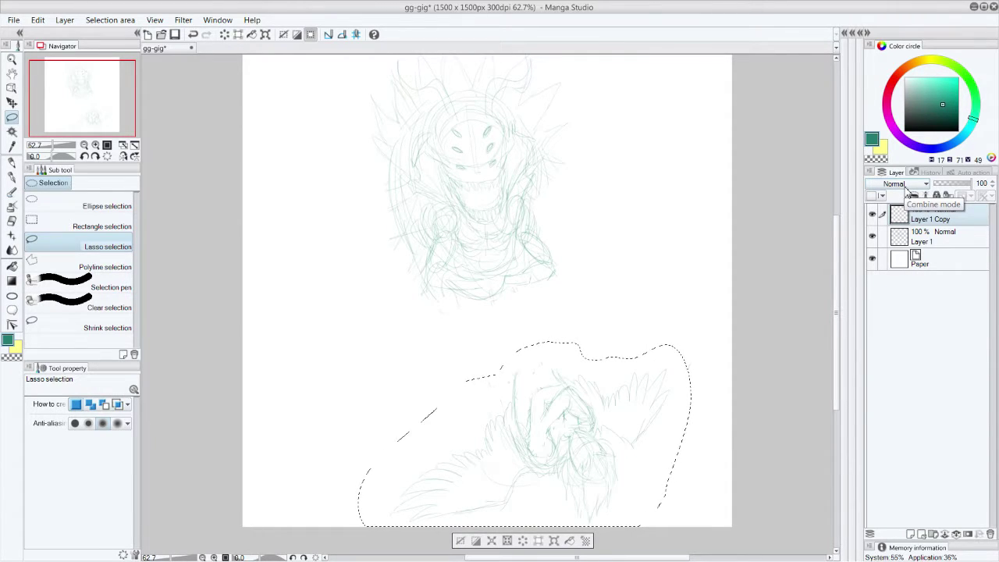
key(ctrl+d)
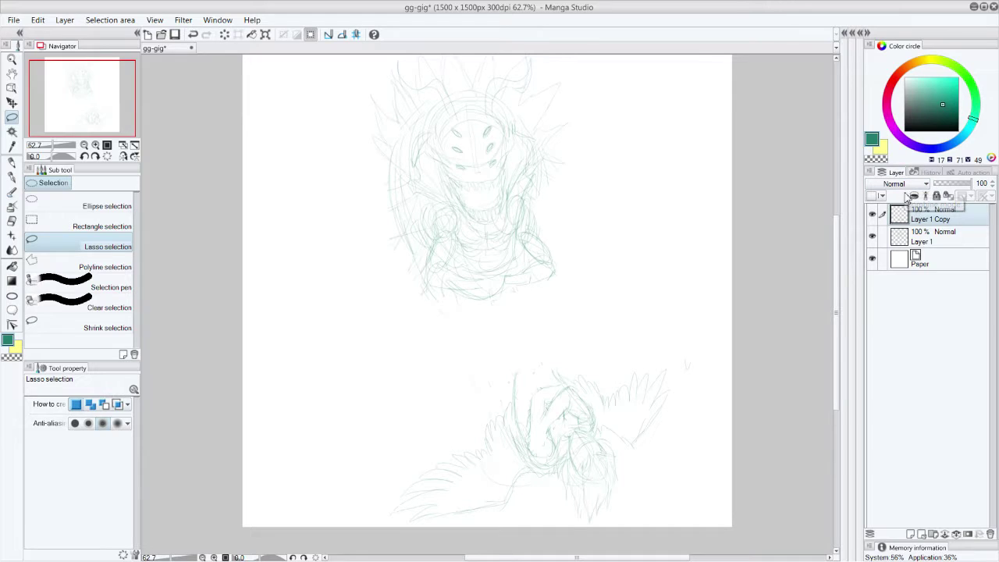
Name the winged figure's layer "figure" and the creature's layer "gig"
double_click(936, 221)
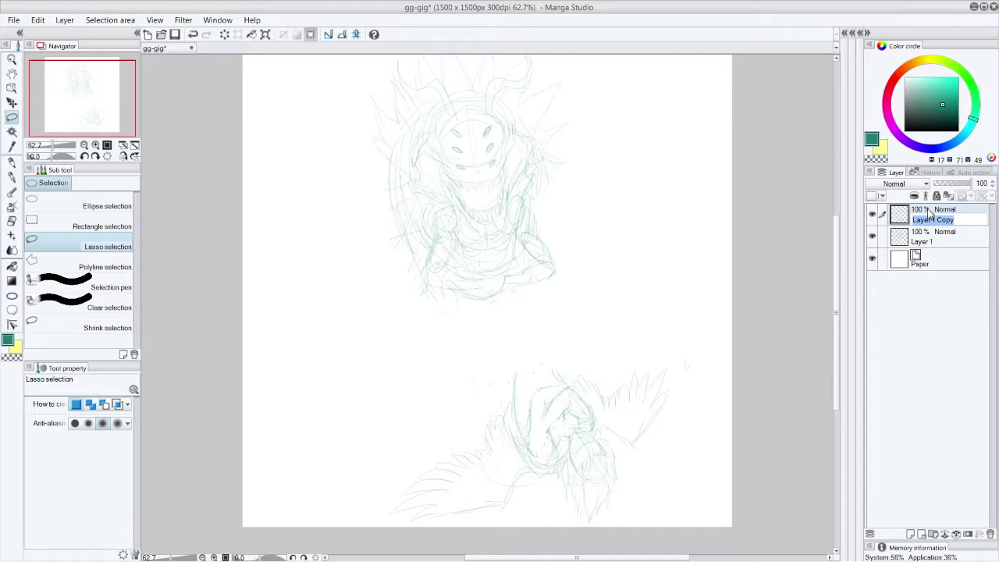
text(figure)
key(Return)
double_click(936, 240)
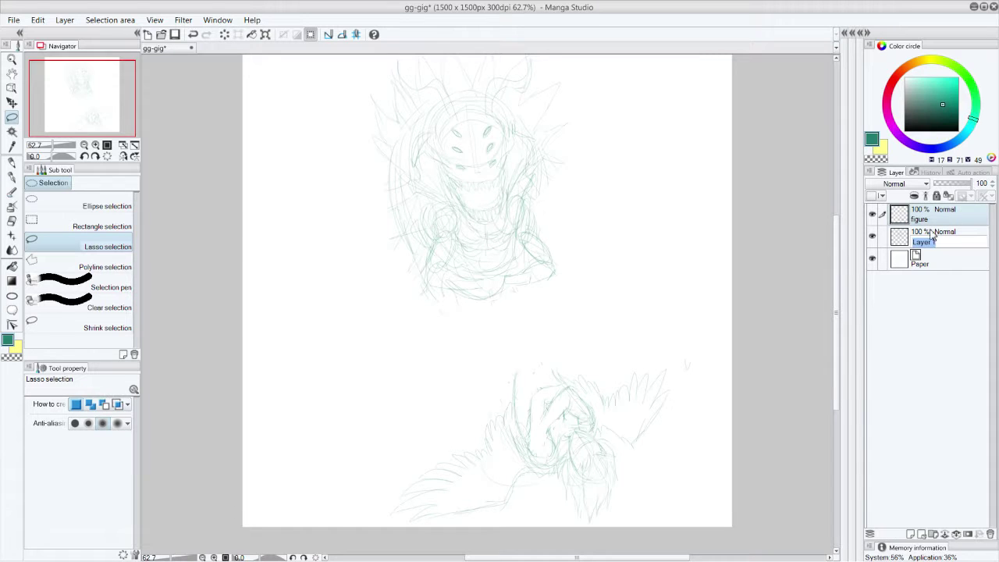
text(gig)
key(Return)
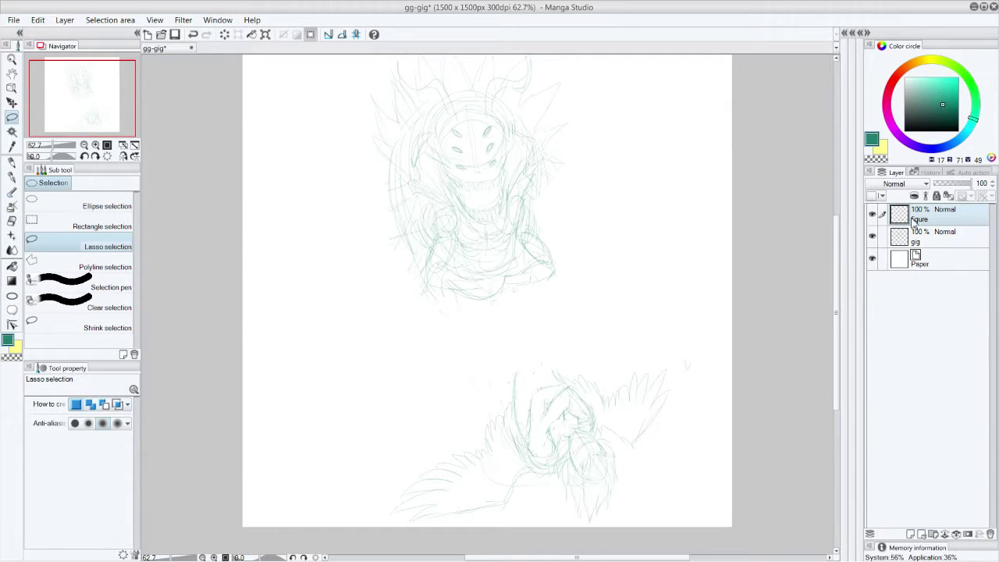
Rename the creature's layer "gigsk" and the winged figure's layer "figutrsk"
double_click(927, 243)
click(923, 242)
text(sk)
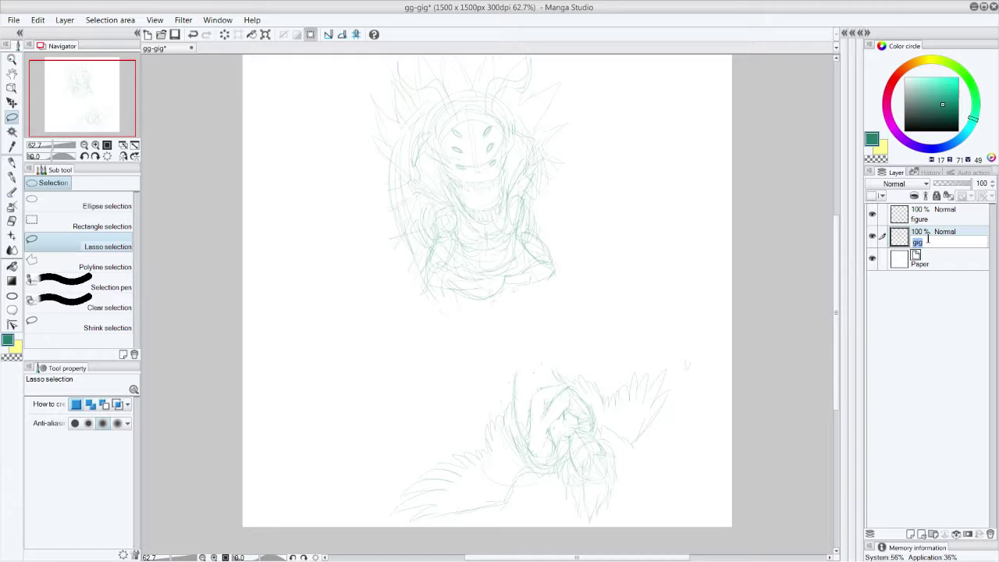
key(Return)
double_click(935, 219)
text(sk)
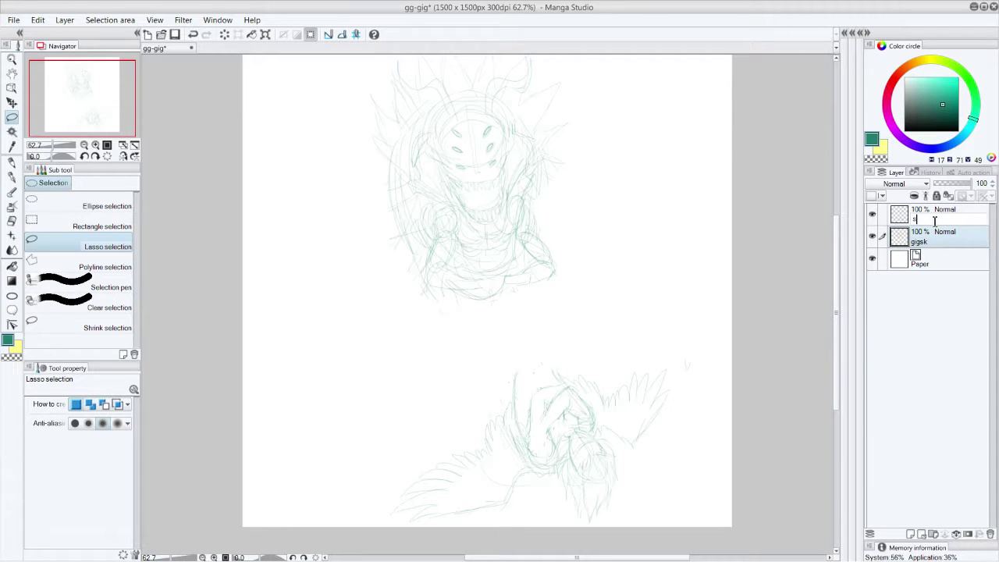
text(figur)
key(Return)
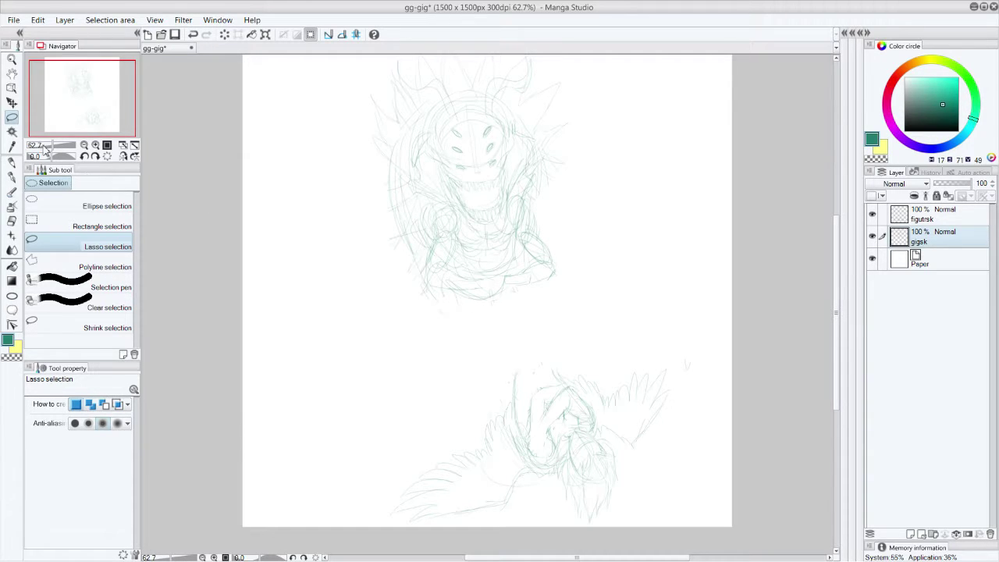
click(13, 103)
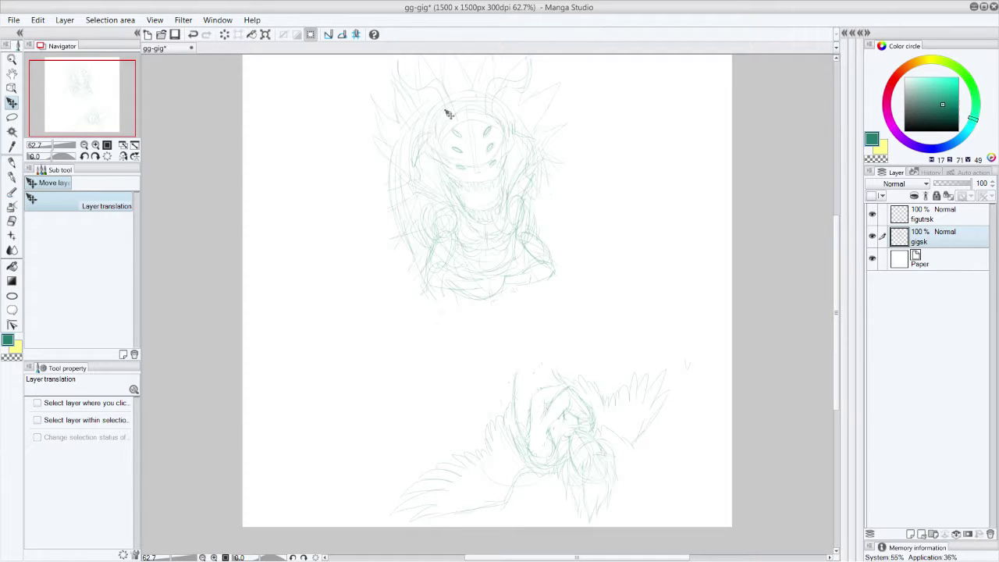
key(ctrl+t)
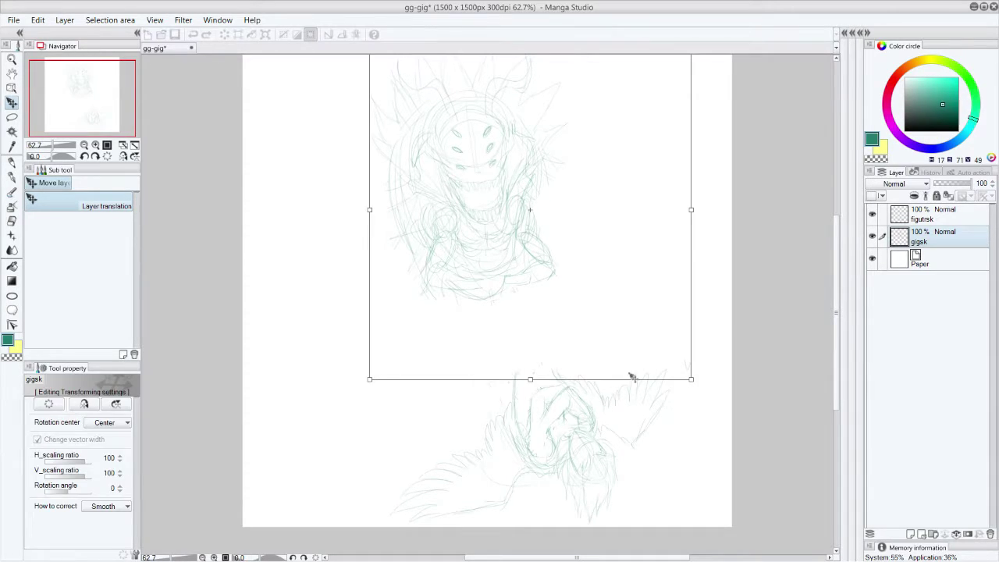
click(936, 220)
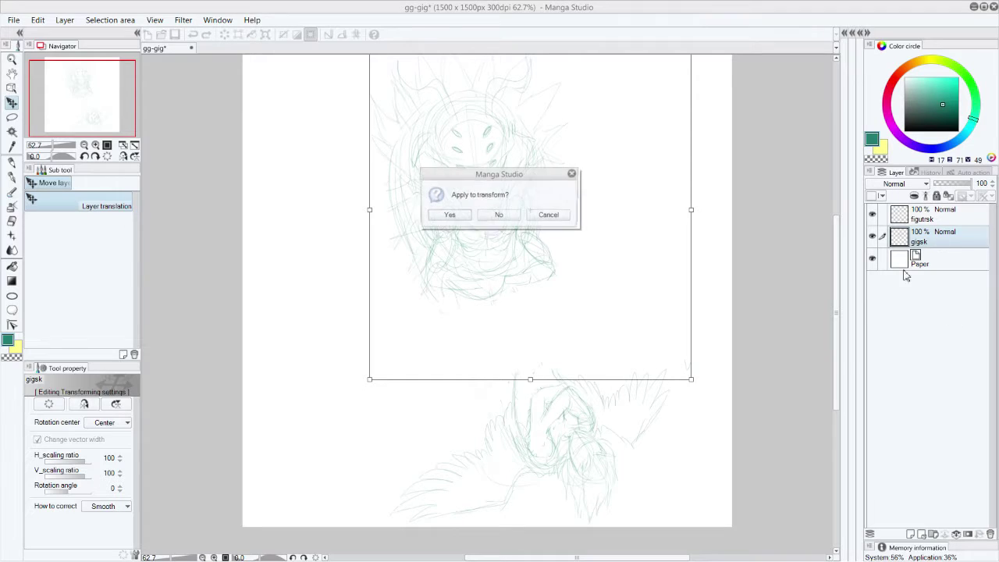
click(509, 217)
Rotate the figutrsk layer by -15 degrees, apply it and position the winged figure below the creature near the canvas's lower edge
drag(557, 429, 552, 421)
key(ctrl+t)
drag(719, 324, 676, 270)
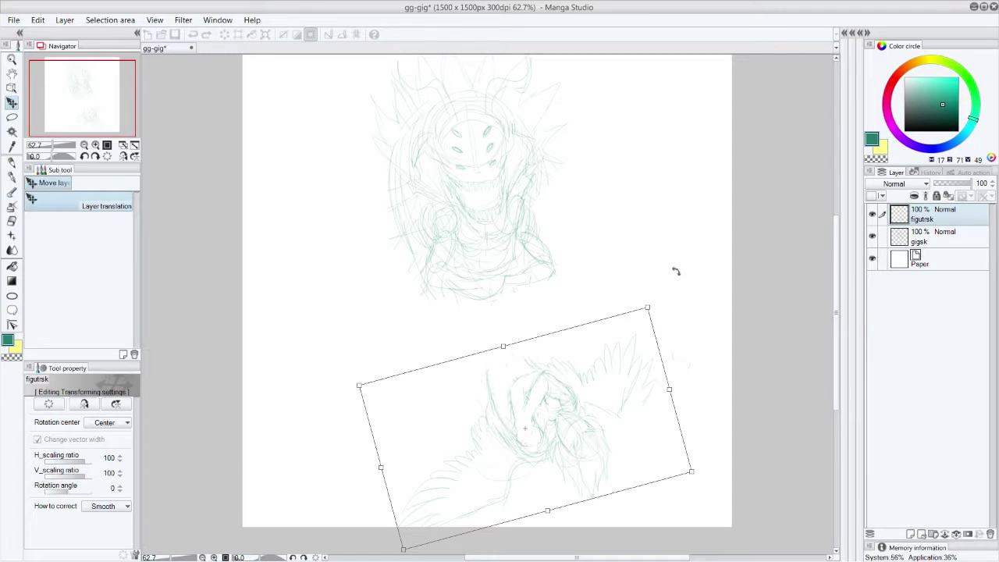
mouse_move(547, 414)
mouse_down()
mouse_move(552, 459)
mouse_move(544, 439)
mouse_up()
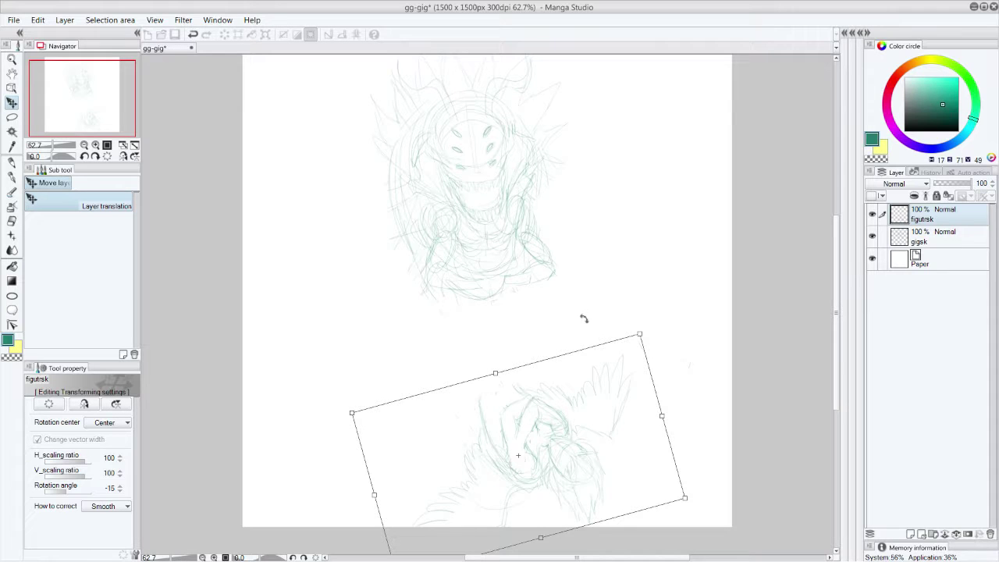
drag(531, 430, 533, 429)
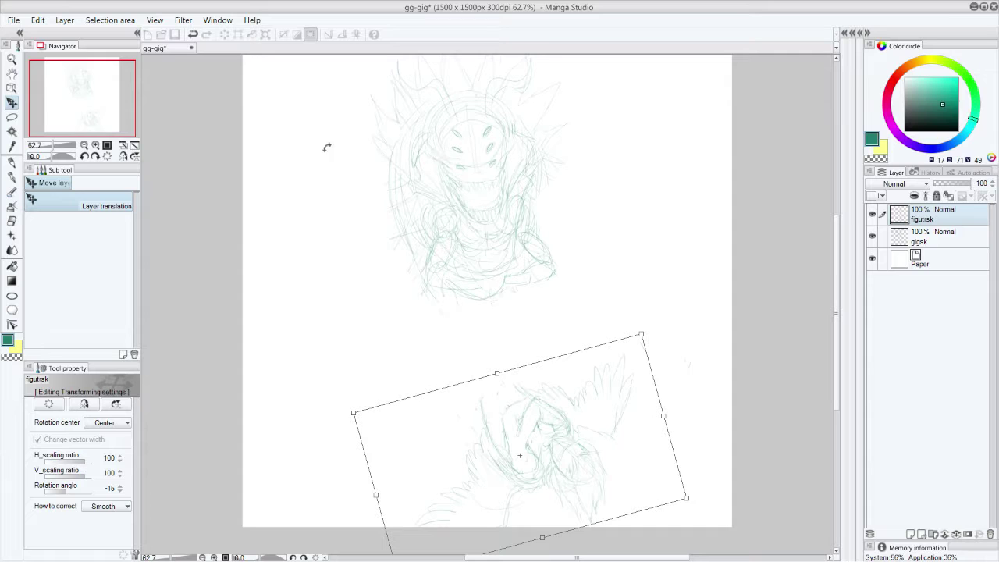
click(20, 160)
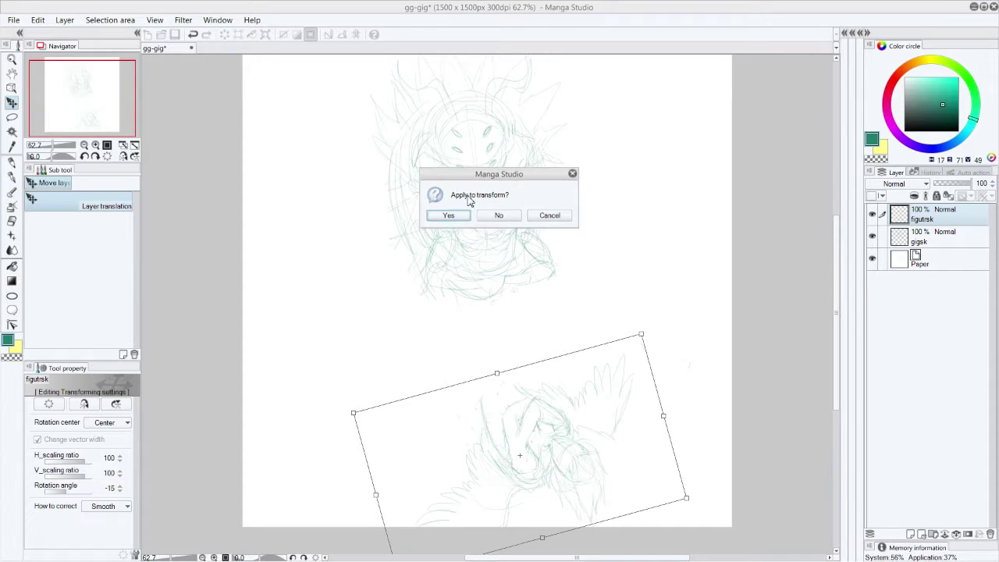
click(450, 216)
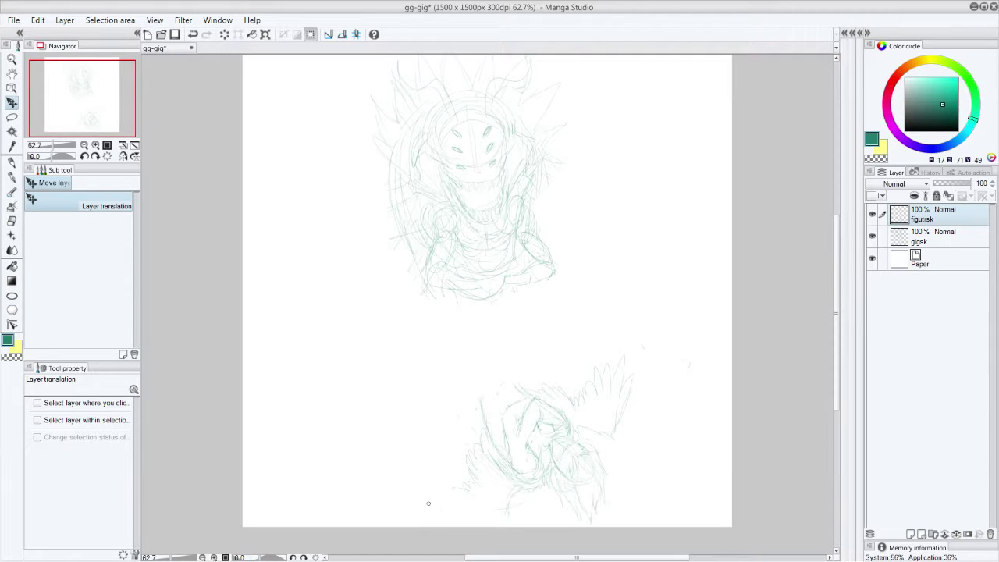
mouse_move(502, 497)
mouse_down()
mouse_move(502, 511)
mouse_move(524, 473)
mouse_move(537, 472)
mouse_up()
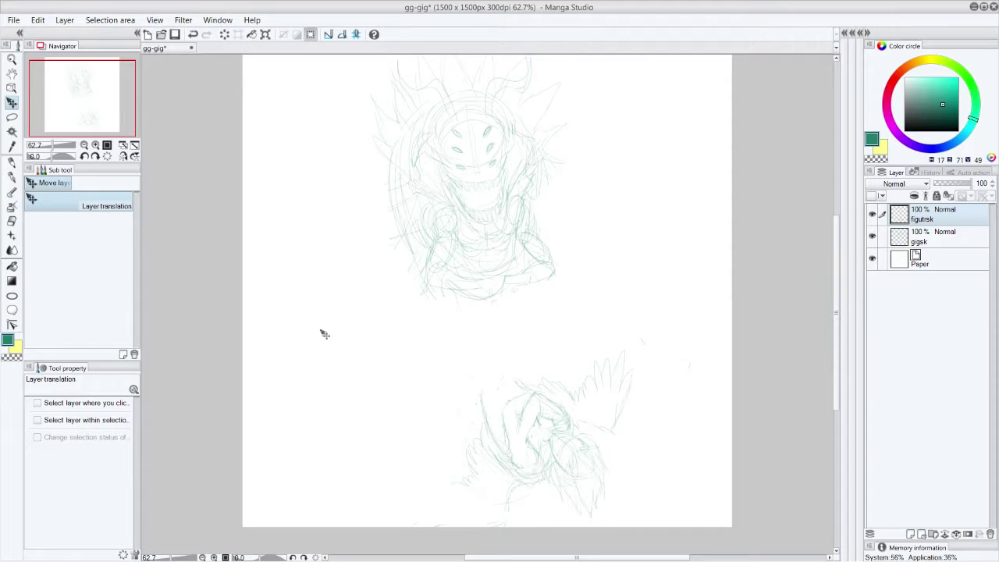
With the Lighter pencil, redraw the winged figure's wing feathers and sketch body lines linking its torso up to the creature
click(12, 162)
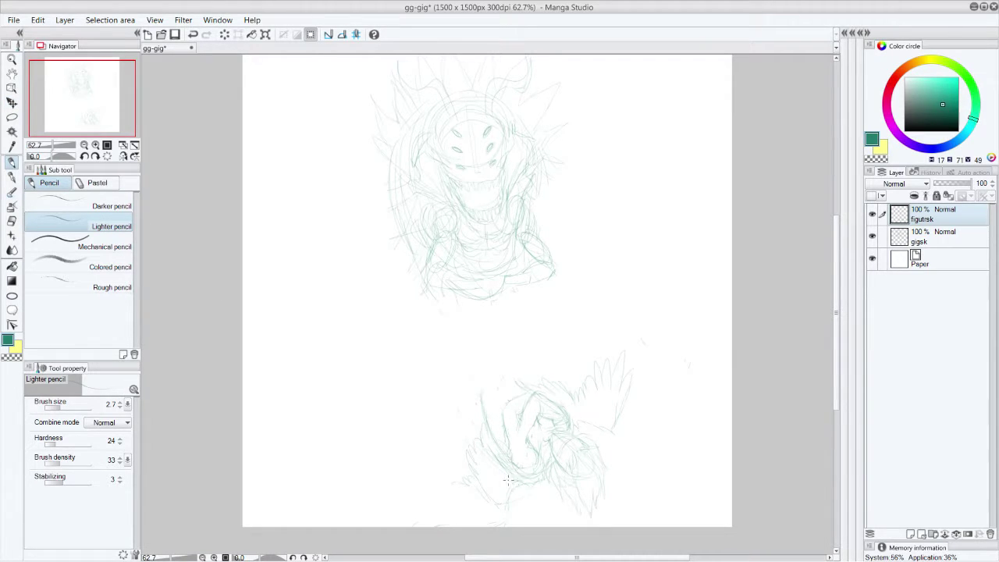
drag(442, 427, 458, 470)
drag(427, 412, 449, 484)
mouse_move(418, 444)
mouse_down()
mouse_move(448, 494)
mouse_move(417, 485)
mouse_up()
drag(498, 510, 487, 521)
mouse_move(618, 413)
mouse_down()
mouse_move(645, 360)
mouse_move(625, 338)
mouse_up()
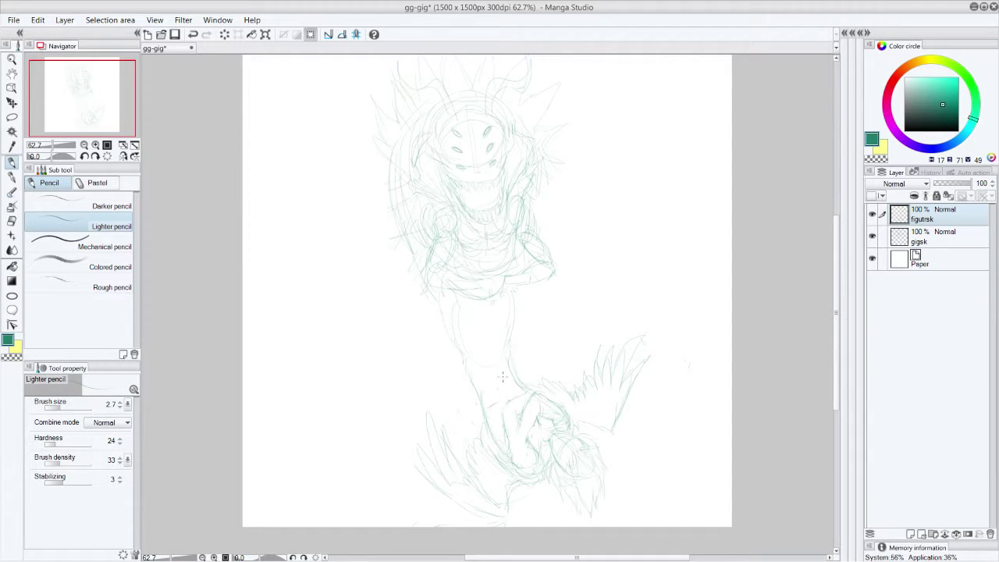
mouse_move(512, 352)
mouse_down()
mouse_move(472, 385)
mouse_move(499, 345)
mouse_move(509, 357)
mouse_move(496, 352)
mouse_move(477, 376)
mouse_move(489, 356)
mouse_move(479, 405)
mouse_up()
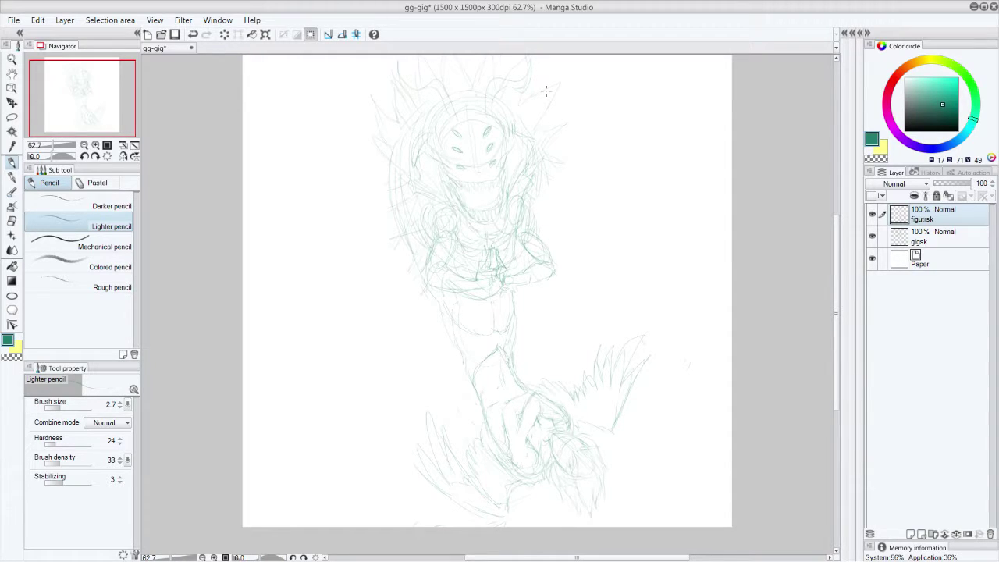
Sketch two pairs of hanging arms with hands on either side of the creature's torso and strengthen the body lines below its waist
drag(427, 227, 410, 286)
drag(540, 287, 537, 316)
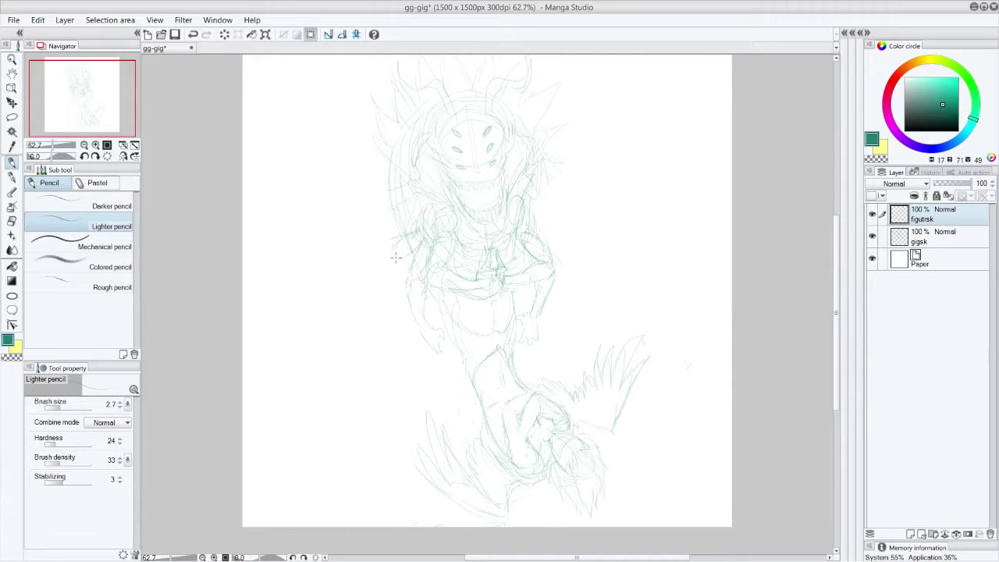
mouse_move(392, 264)
mouse_down()
mouse_move(383, 283)
mouse_move(394, 302)
mouse_up()
mouse_move(571, 265)
mouse_down()
mouse_move(565, 284)
mouse_move(581, 290)
mouse_move(574, 299)
mouse_move(556, 292)
mouse_move(562, 286)
mouse_up()
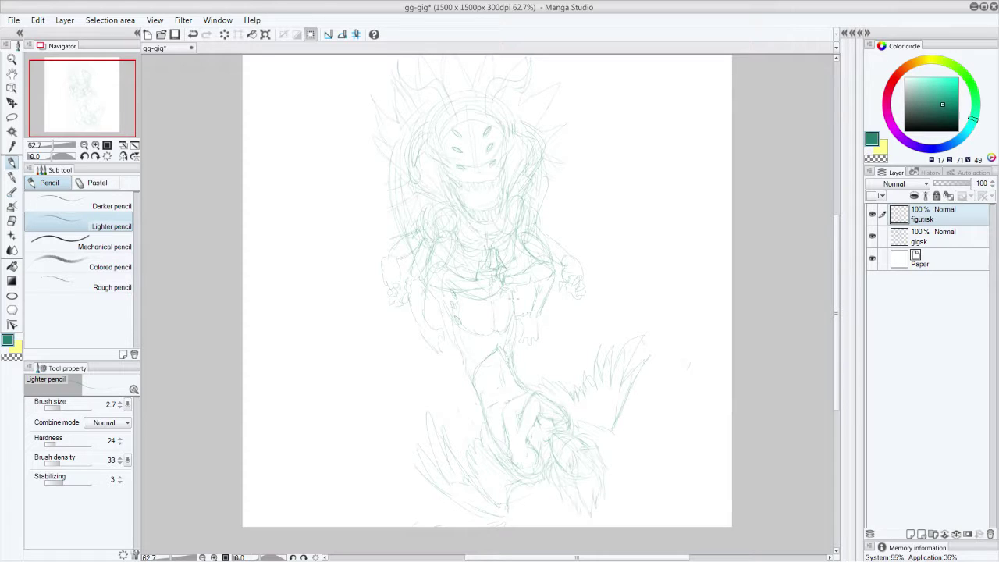
drag(512, 299, 509, 324)
drag(512, 355, 514, 335)
Sketch long raised limbs from the creature's shoulders, clear their outer parts with lasso selections and deselect
scroll(830, 187, up, 2)
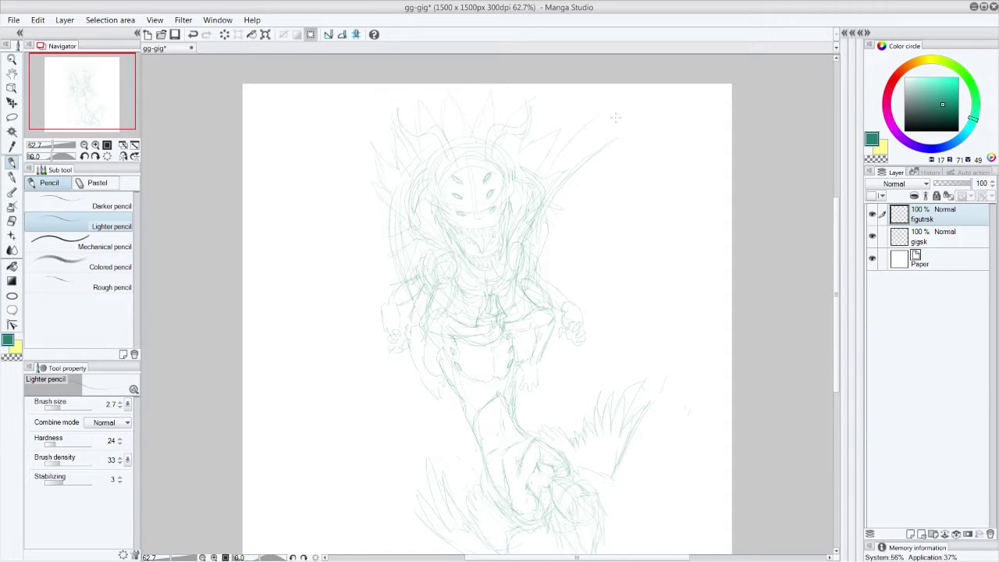
drag(668, 93, 693, 174)
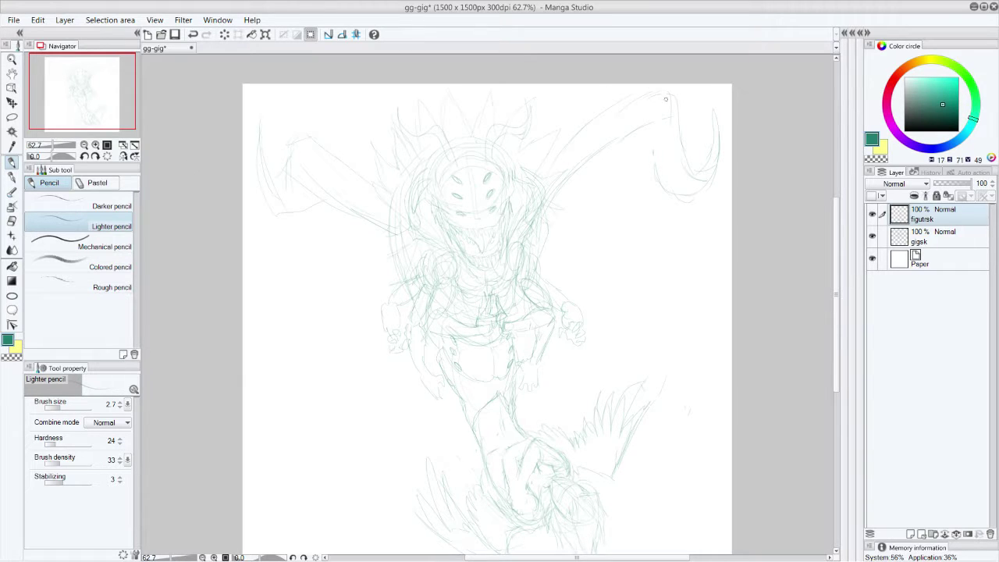
click(12, 117)
mouse_move(327, 105)
mouse_down()
mouse_move(363, 234)
mouse_move(347, 136)
mouse_up()
mouse_move(625, 78)
mouse_down()
mouse_move(624, 234)
mouse_move(741, 156)
mouse_move(689, 66)
mouse_up()
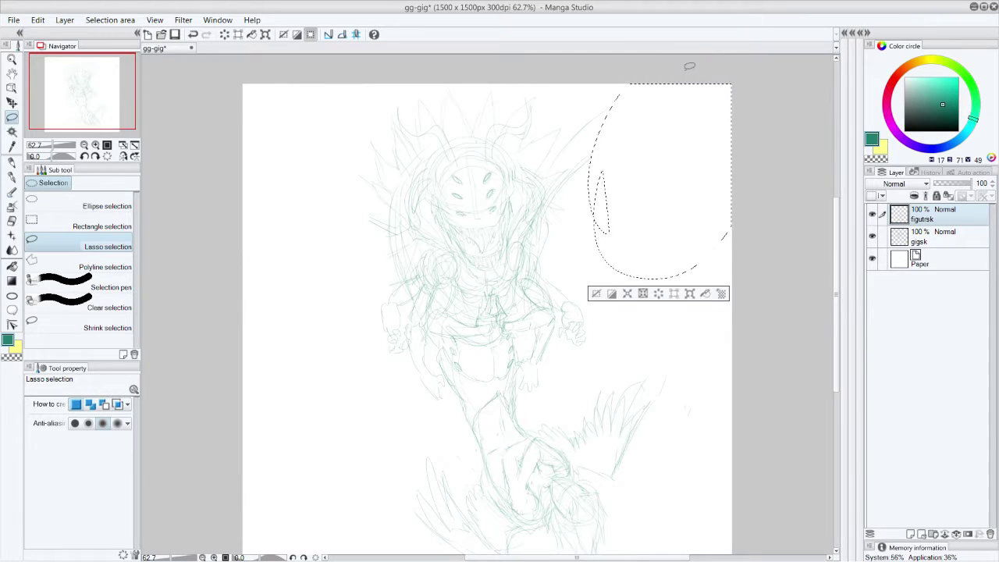
key(ctrl+d)
click(12, 102)
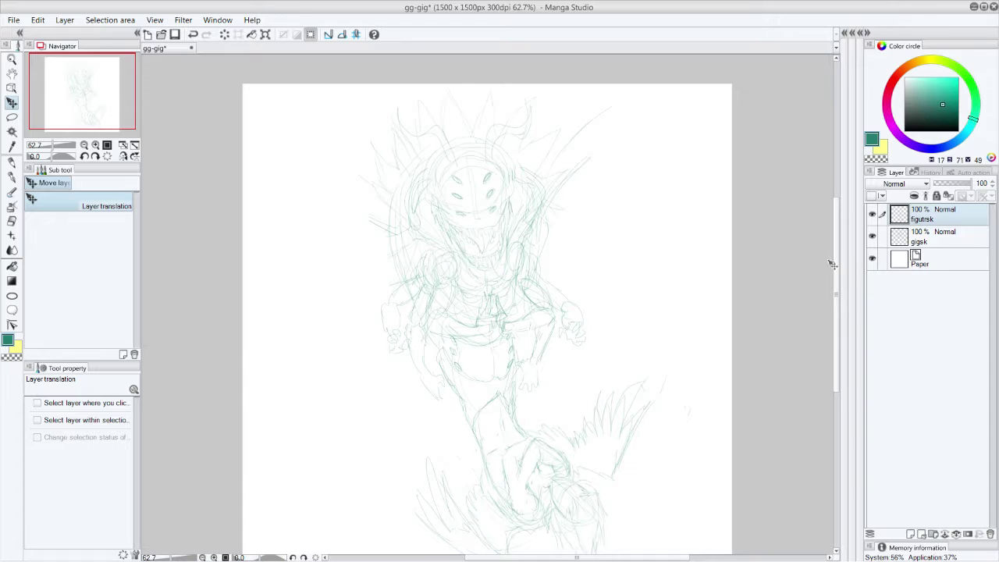
scroll(832, 265, down, 1)
mouse_move(578, 258)
mouse_down()
mouse_move(589, 255)
mouse_move(566, 242)
mouse_up()
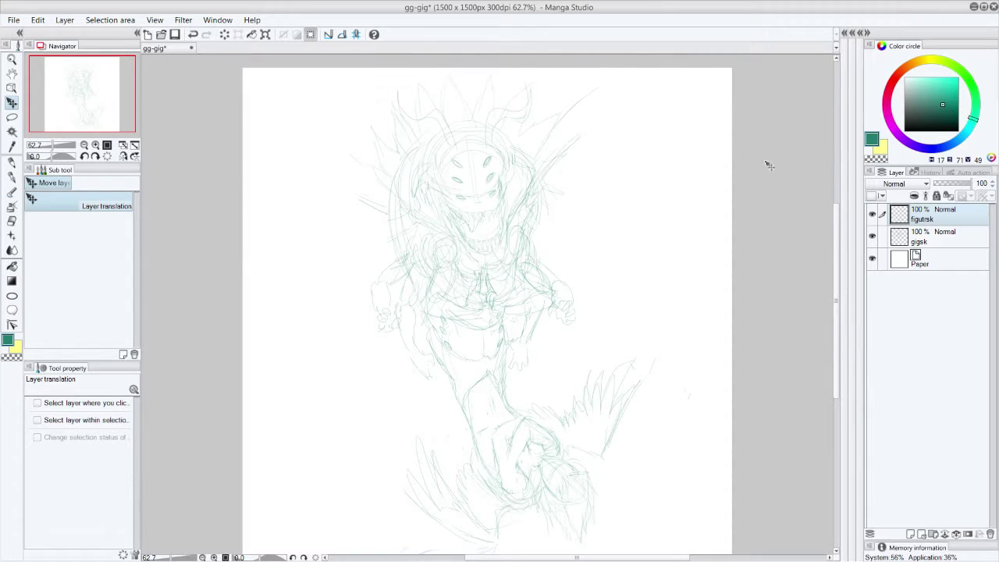
key(ctrl+z)
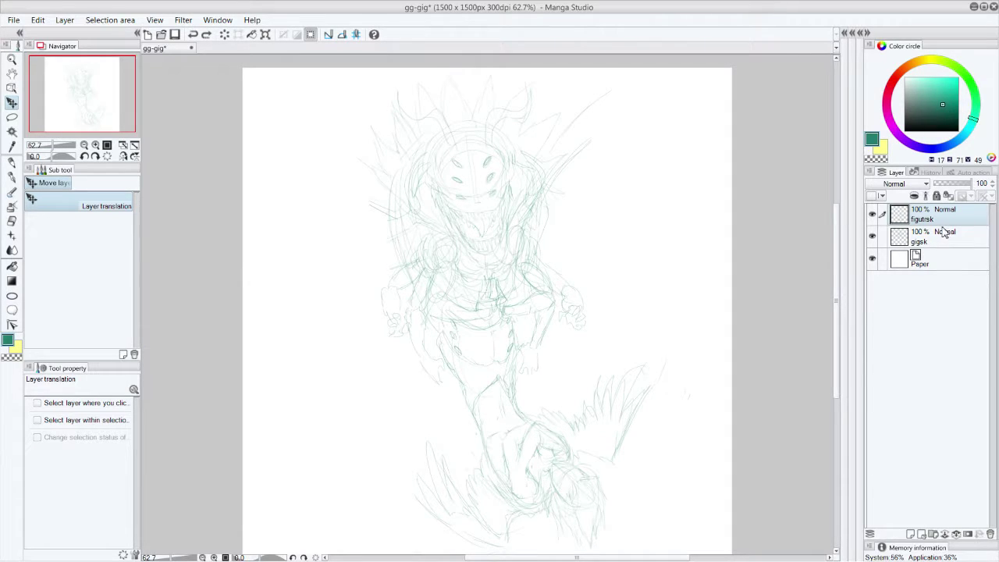
Combine the figutrsk layer with gigsk below it and shift the merged sketch slightly to the right
key(ctrl+e)
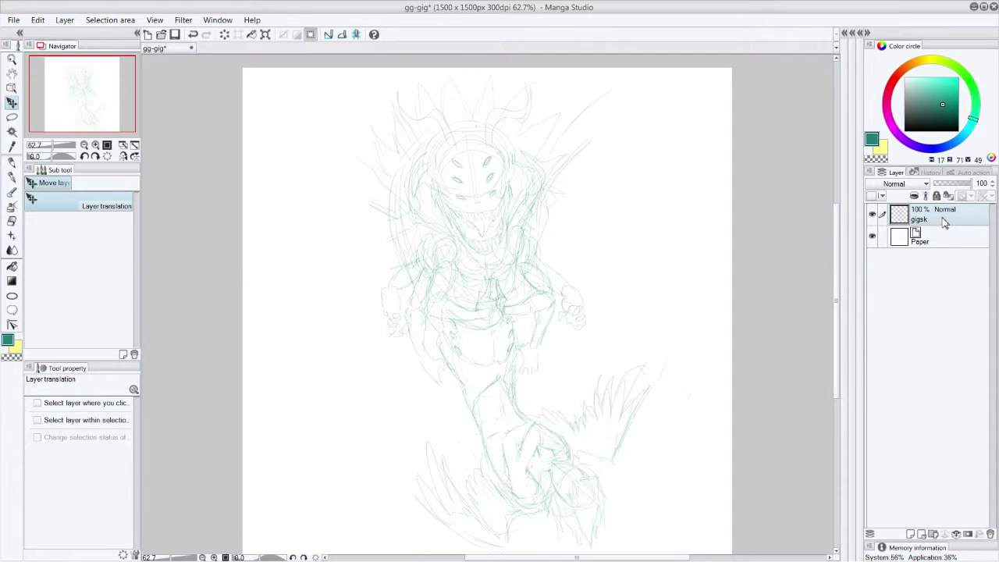
drag(836, 300, 834, 307)
mouse_move(553, 285)
mouse_down()
mouse_move(558, 222)
mouse_move(562, 285)
mouse_move(553, 284)
mouse_move(557, 216)
mouse_move(562, 279)
mouse_move(572, 288)
mouse_up()
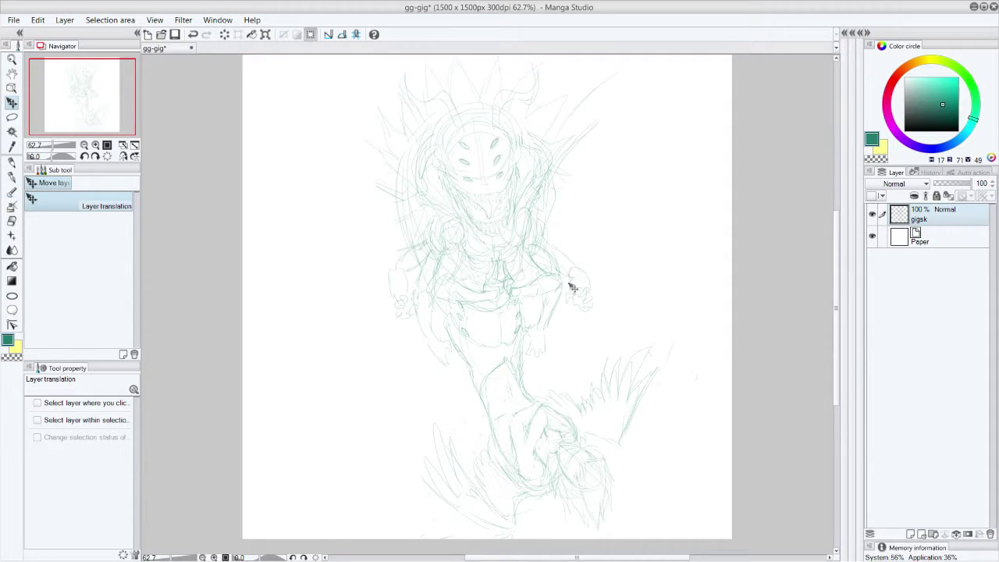
Return to the Lighter pencil and reverse the canvas view horizontally to check the merged sketch
click(11, 162)
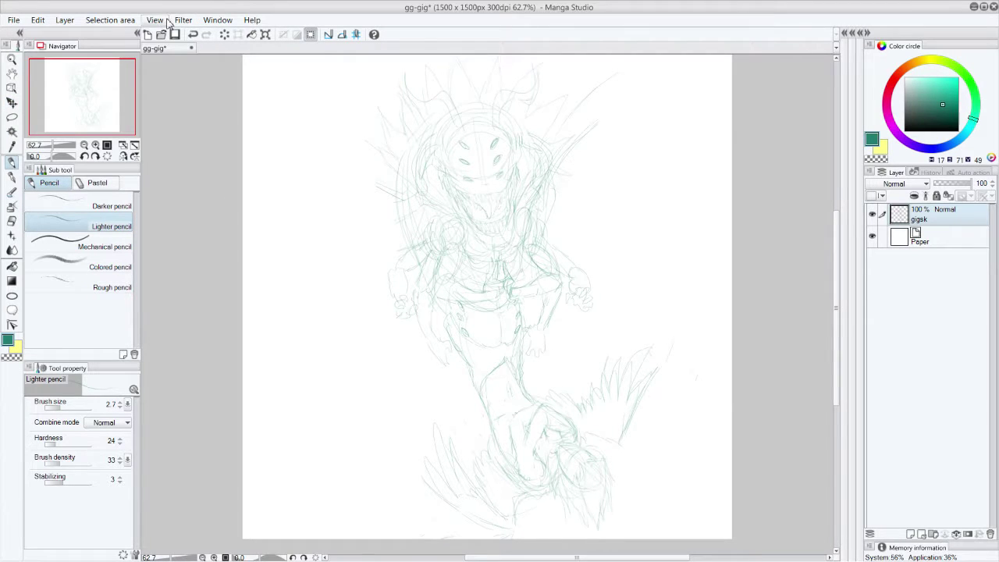
click(72, 22)
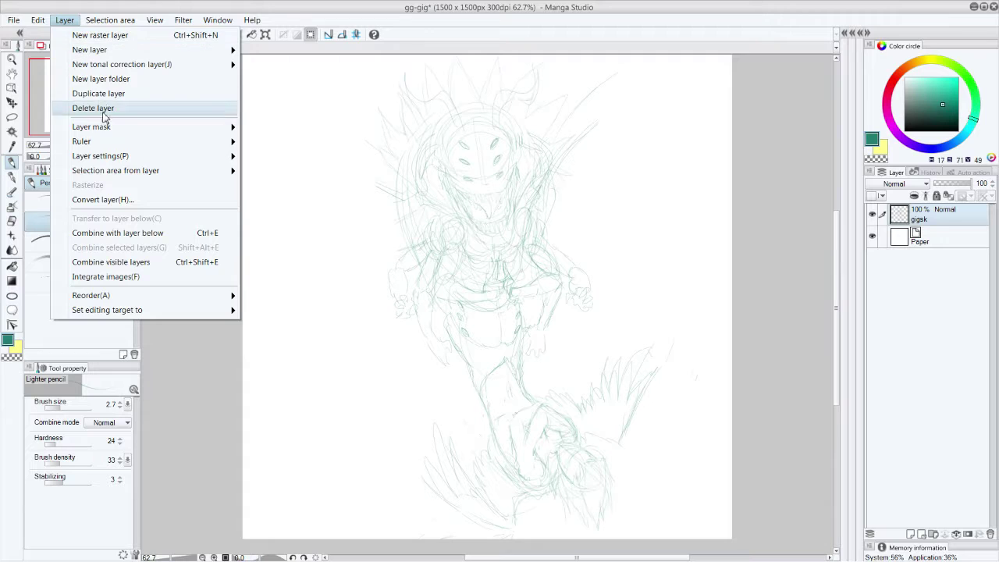
mouse_move(37, 20)
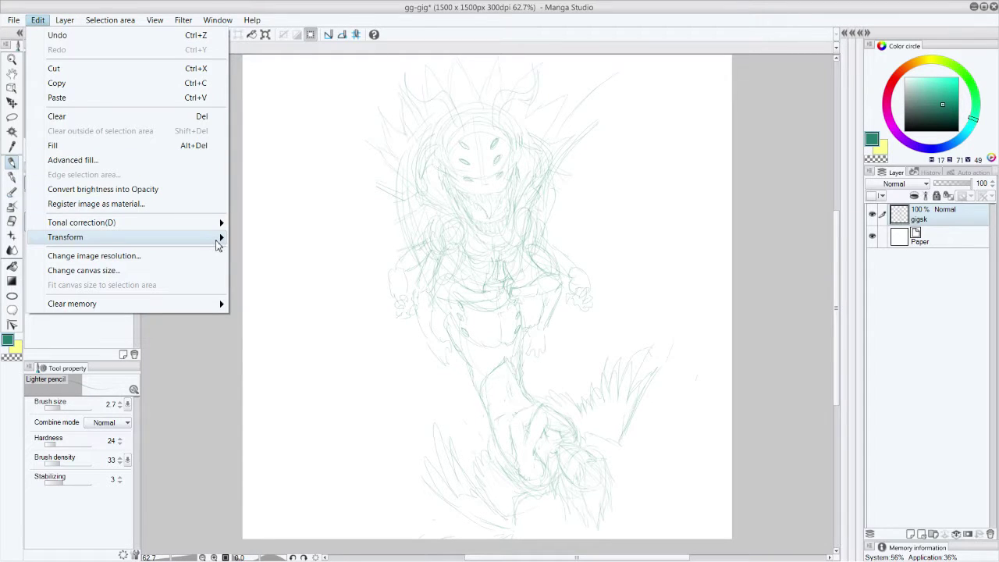
mouse_move(216, 237)
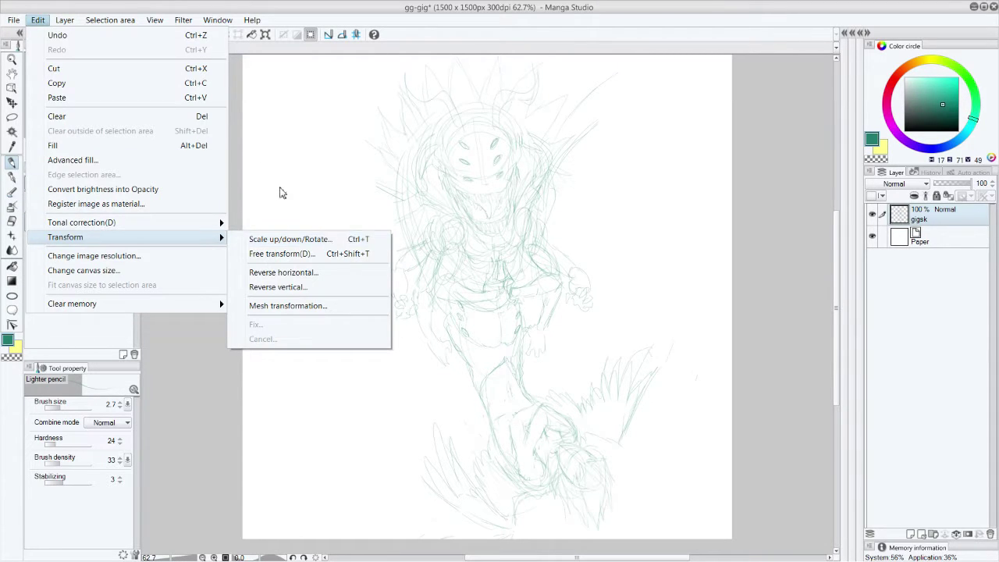
mouse_move(164, 19)
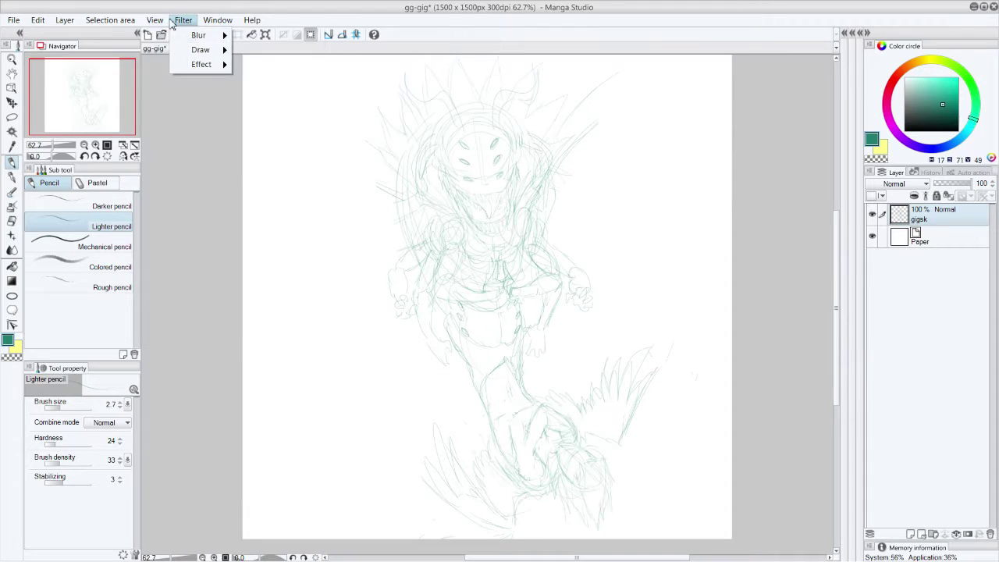
mouse_move(174, 38)
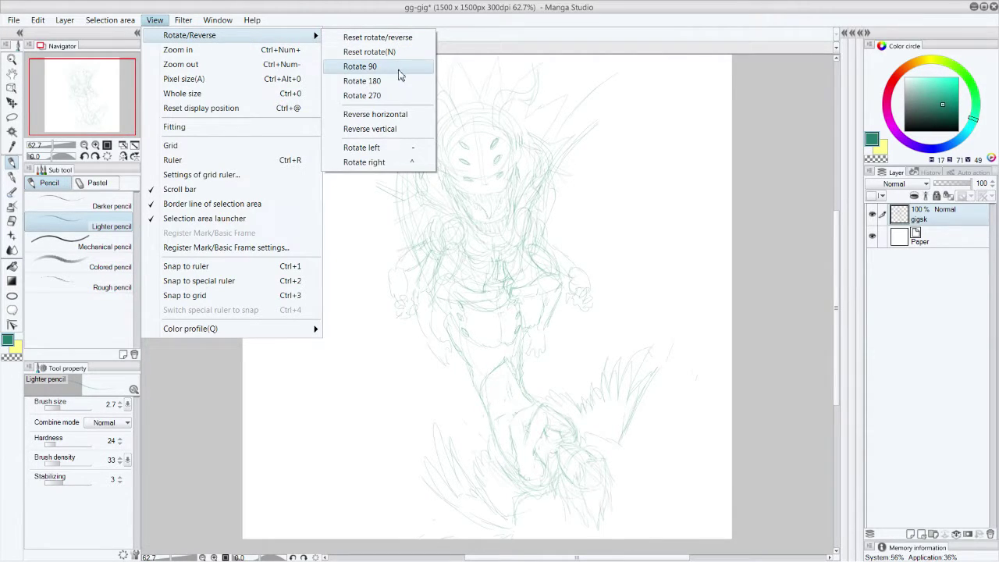
click(402, 114)
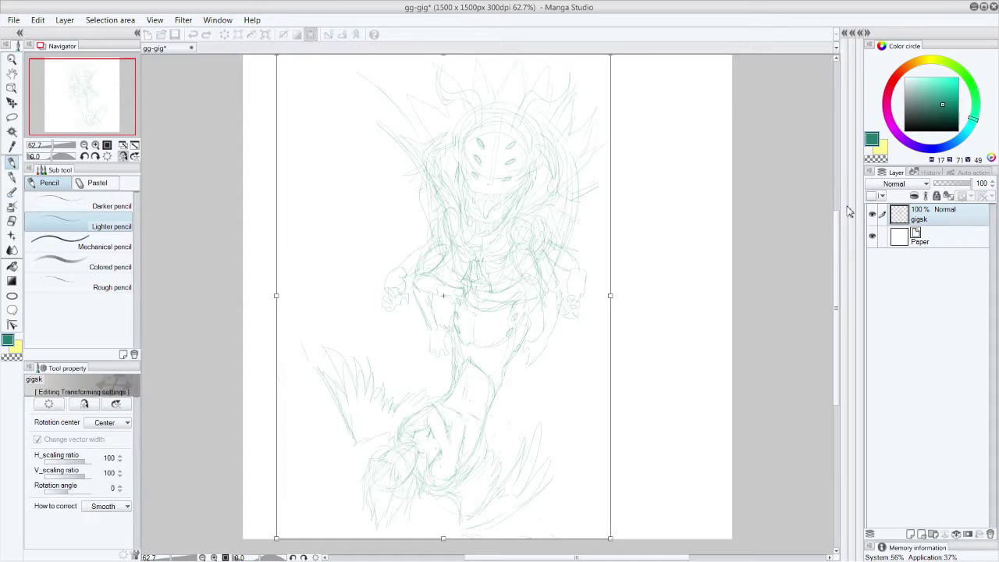
Rotate the whole gigsk layer by 5 degrees and apply the transformation
key(ctrl+t)
scroll(837, 236, up, 1)
drag(836, 238, 836, 232)
drag(639, 69, 629, 60)
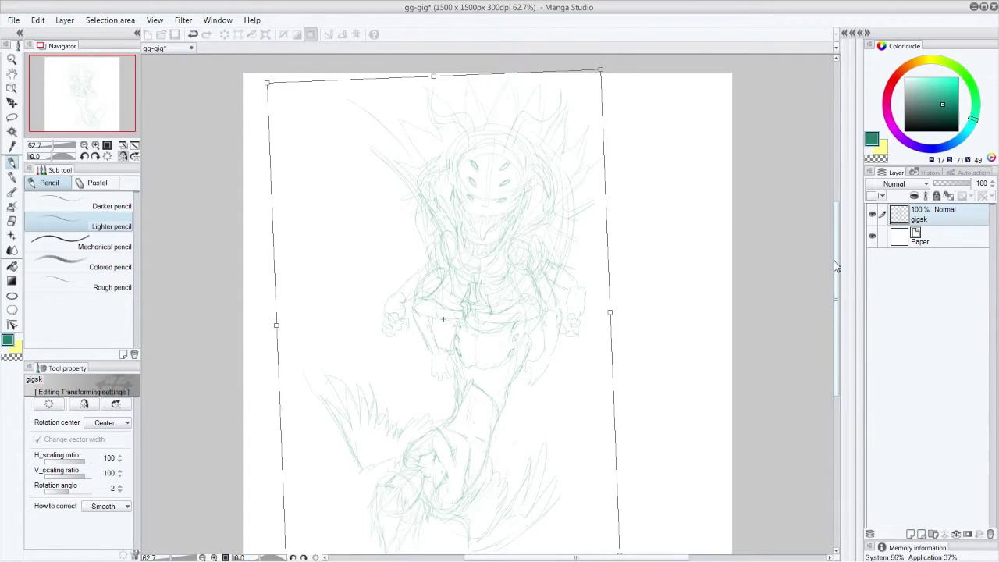
drag(835, 266, 835, 258)
drag(605, 64, 591, 69)
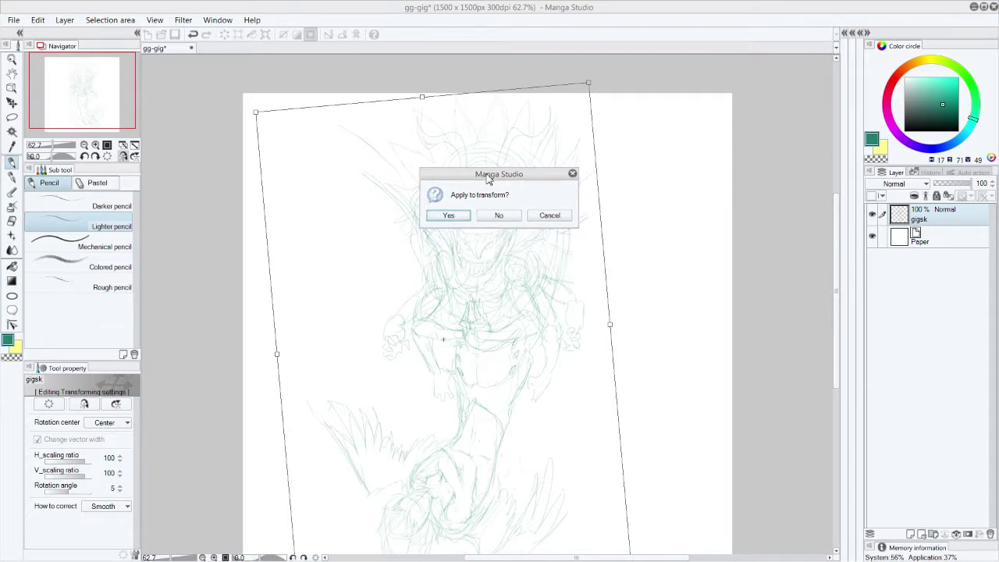
click(446, 216)
Add a new raster layer above gigsk and set the drawing color to a duller teal with saturation 59 and value 47
click(911, 534)
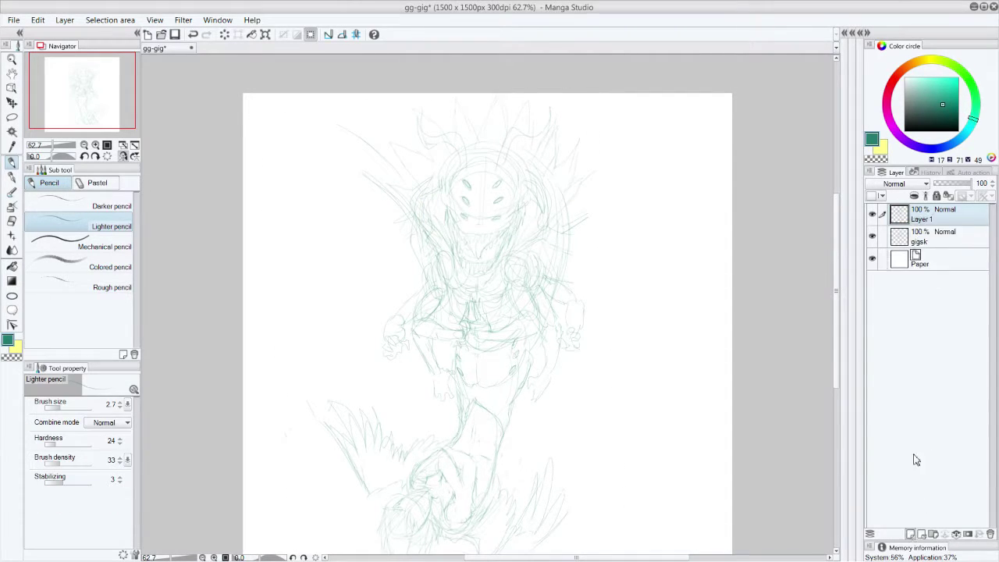
drag(946, 125, 935, 104)
drag(834, 263, 837, 261)
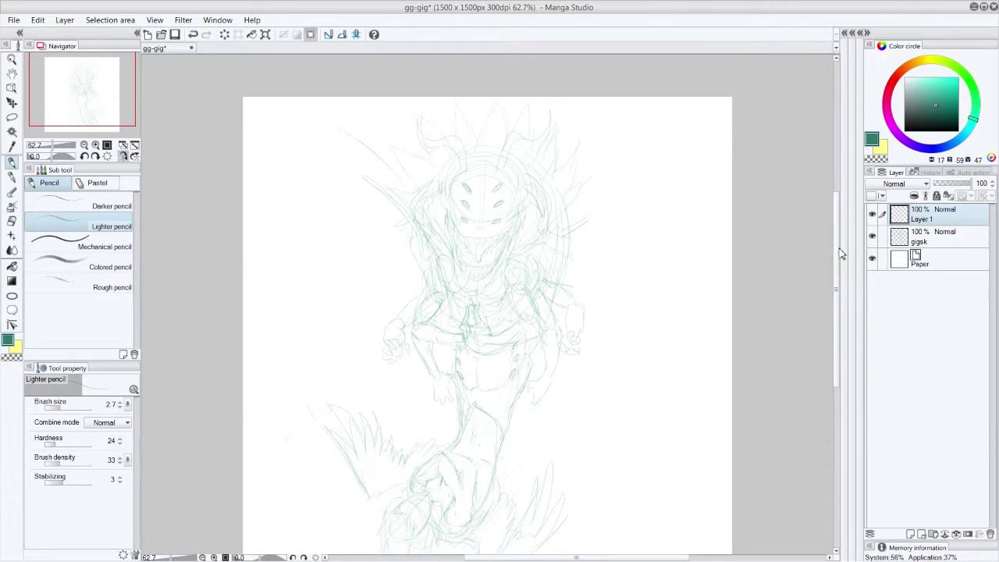
Lasso the creature's head and spiky crown and try to transform the selected area on Layer 1
click(12, 102)
click(12, 116)
mouse_move(459, 289)
mouse_down()
mouse_move(420, 97)
mouse_move(564, 98)
mouse_move(587, 126)
mouse_move(520, 262)
mouse_move(463, 298)
mouse_up()
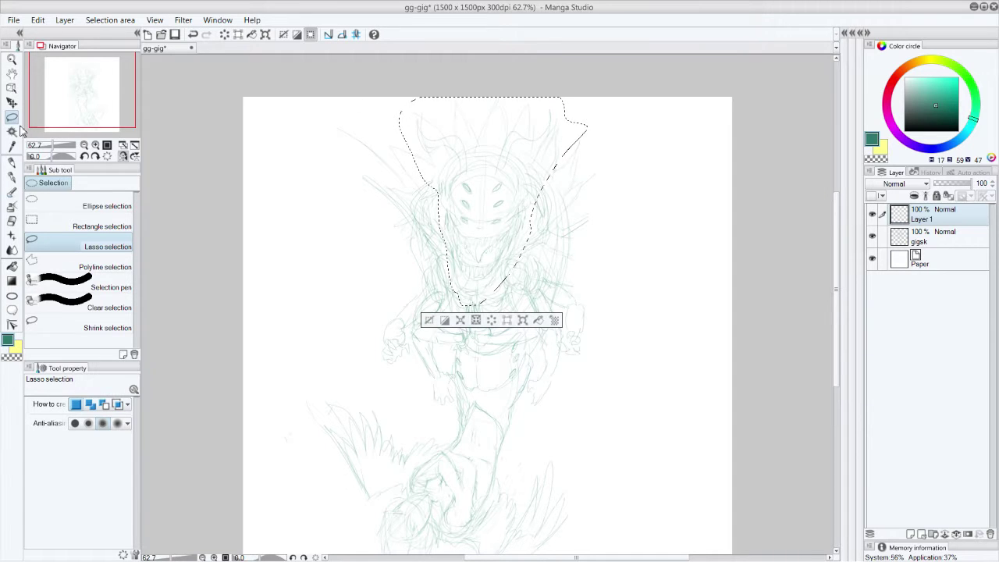
click(11, 102)
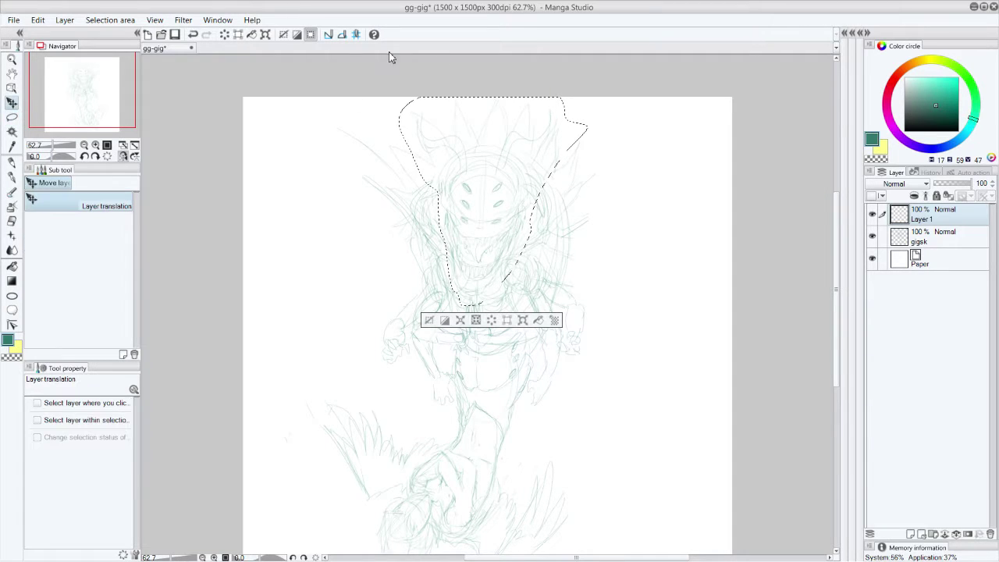
click(264, 34)
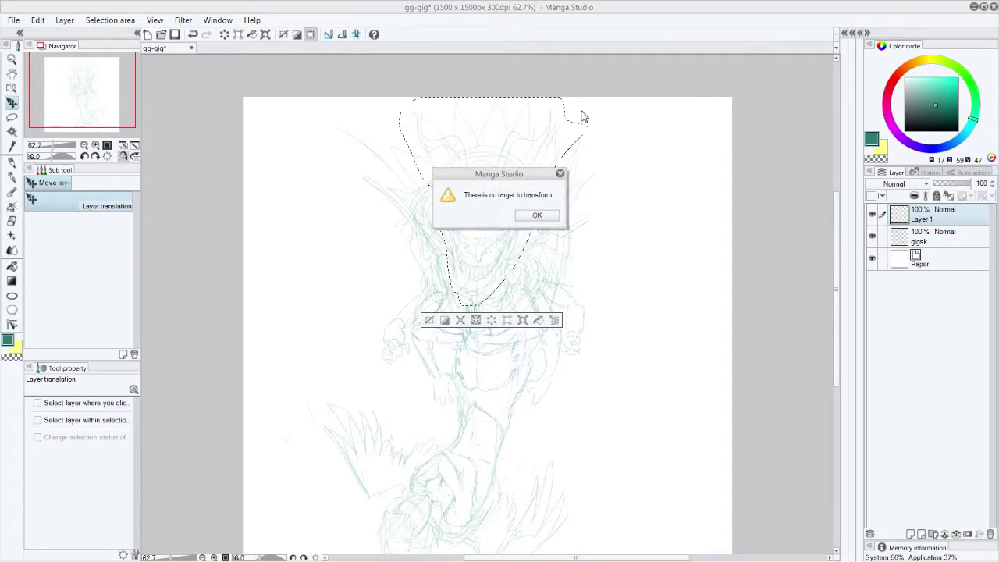
click(556, 217)
On the gigsk layer, rotate the lassoed head by 13 degrees, move it slightly down and left, apply the change and deselect
click(927, 234)
click(265, 34)
drag(606, 89, 567, 81)
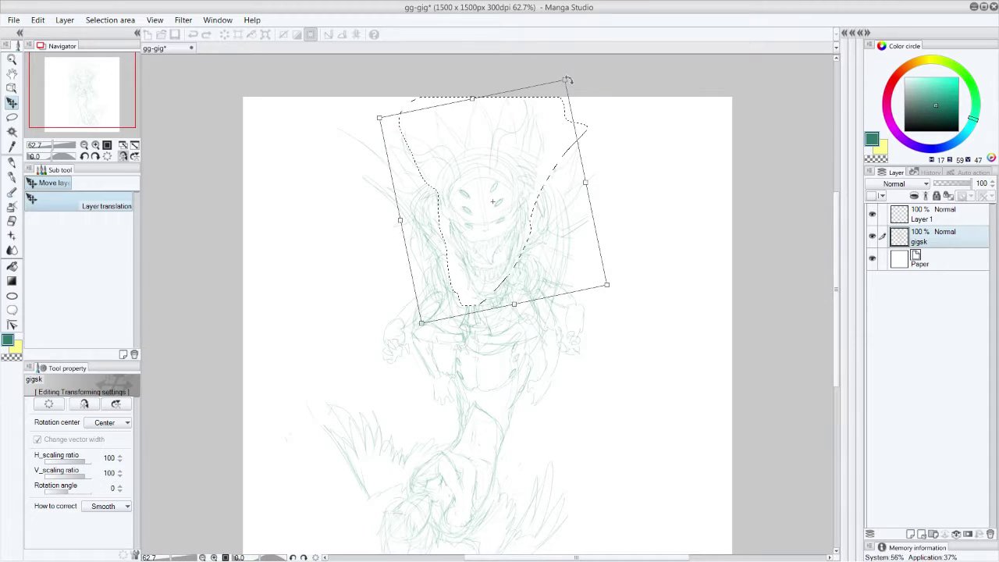
drag(479, 164, 458, 176)
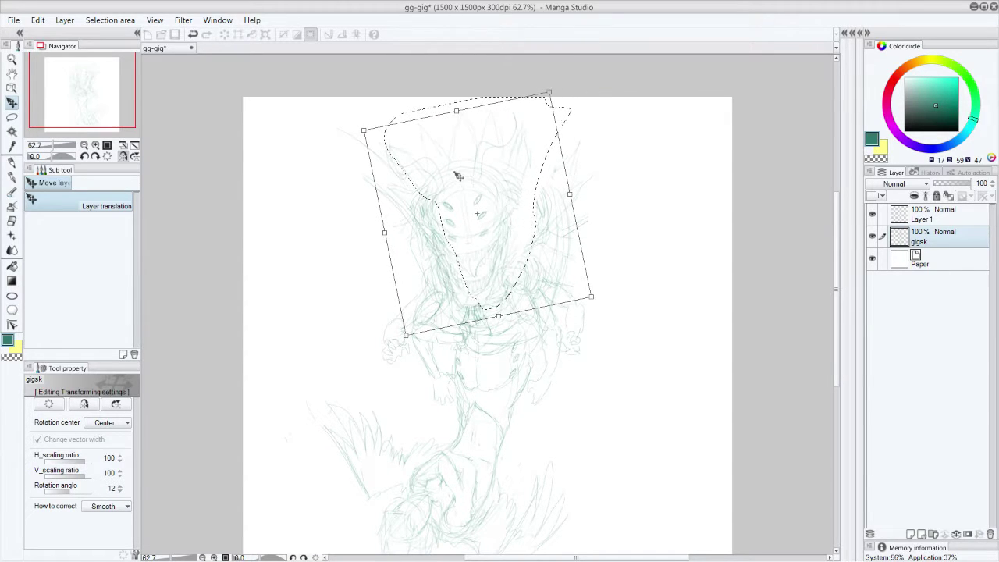
drag(604, 289, 604, 290)
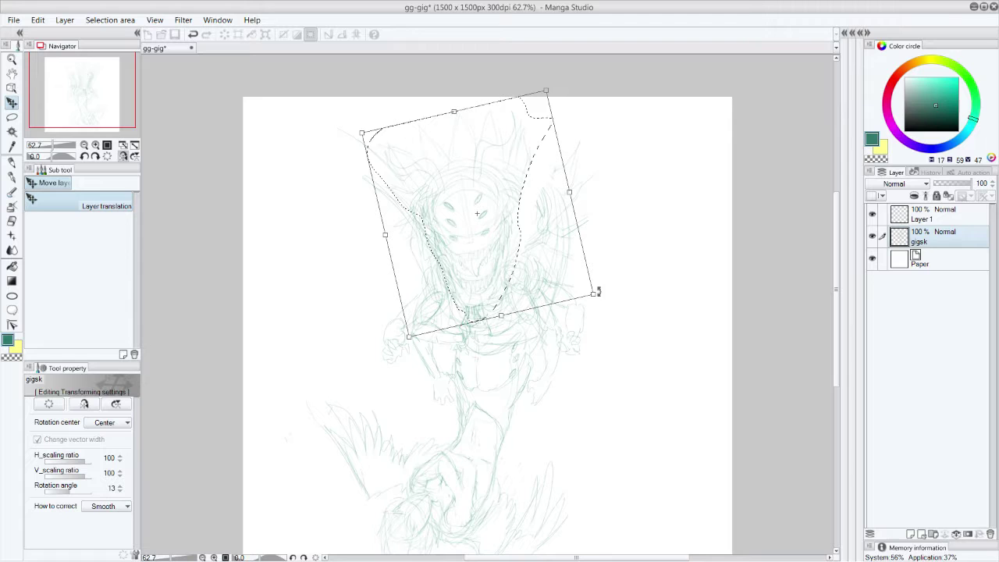
click(18, 166)
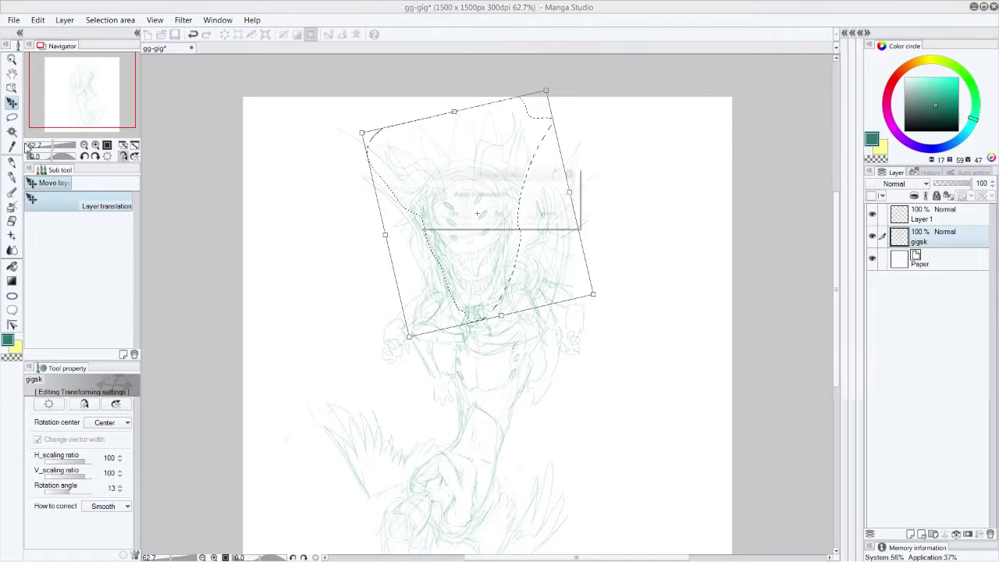
click(494, 217)
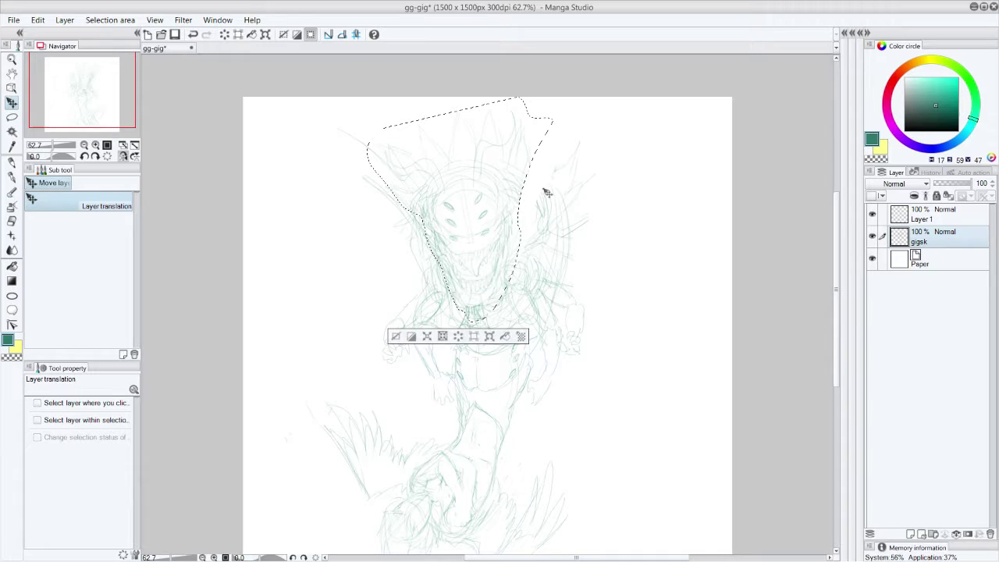
key(ctrl+d)
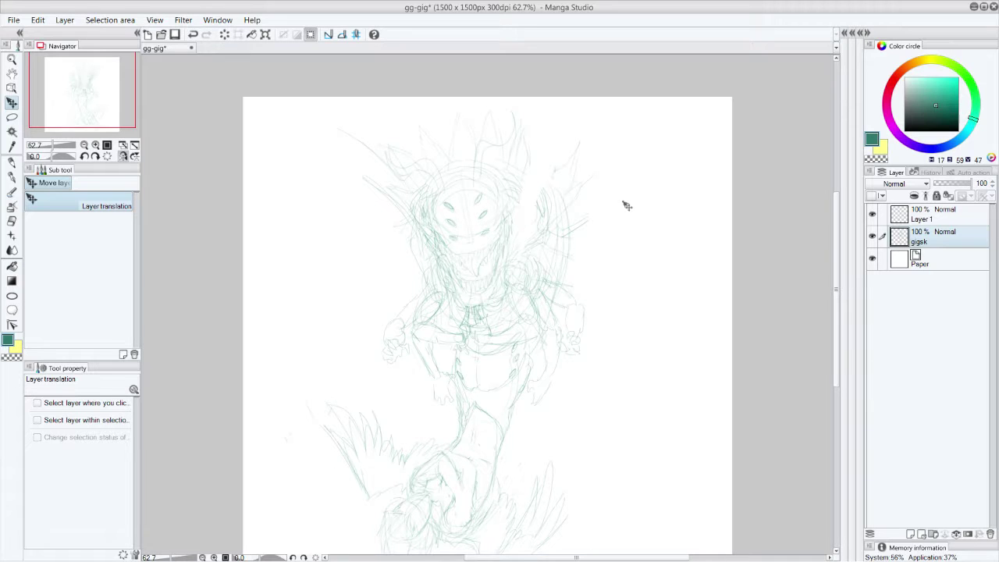
Lasso the creature's lower body with the winged figure, extend the selection to the canvas's bottom edge, and move it right and slightly up
click(12, 117)
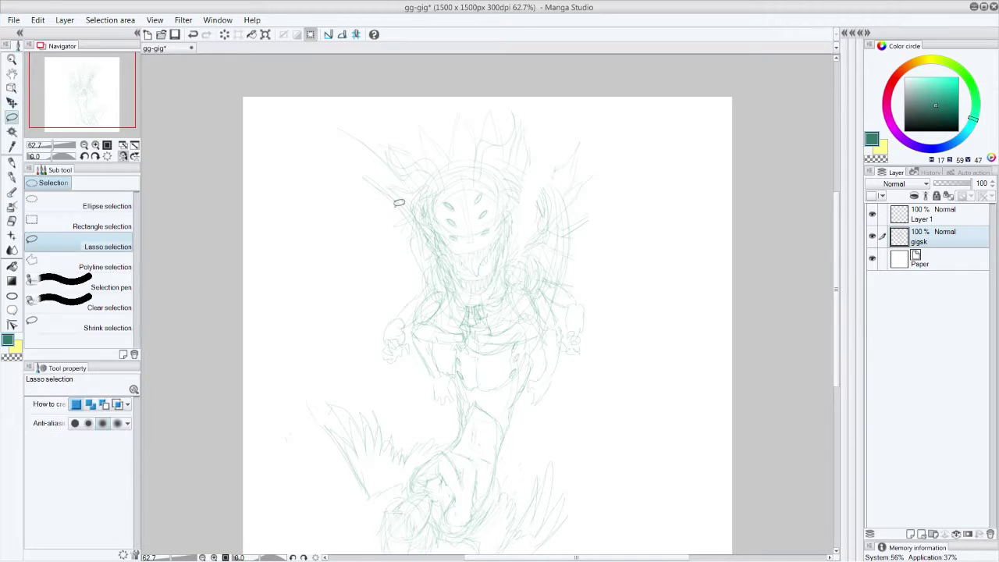
mouse_move(465, 345)
mouse_down()
mouse_move(543, 337)
mouse_move(521, 455)
mouse_move(597, 501)
mouse_move(591, 546)
mouse_move(321, 545)
mouse_move(280, 368)
mouse_move(354, 322)
mouse_move(431, 366)
mouse_move(430, 379)
mouse_move(456, 373)
mouse_move(461, 314)
mouse_up()
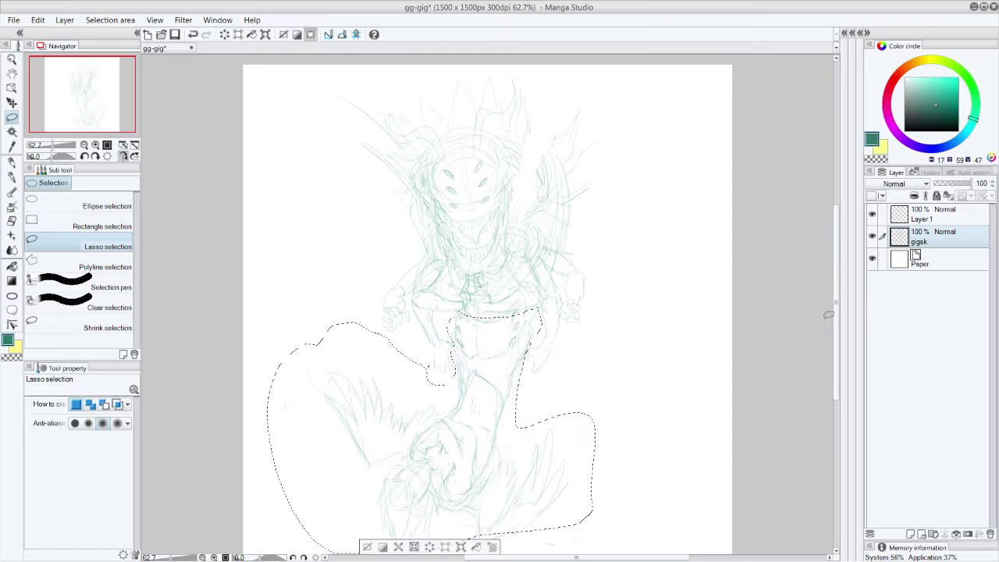
scroll(837, 329, down, 1)
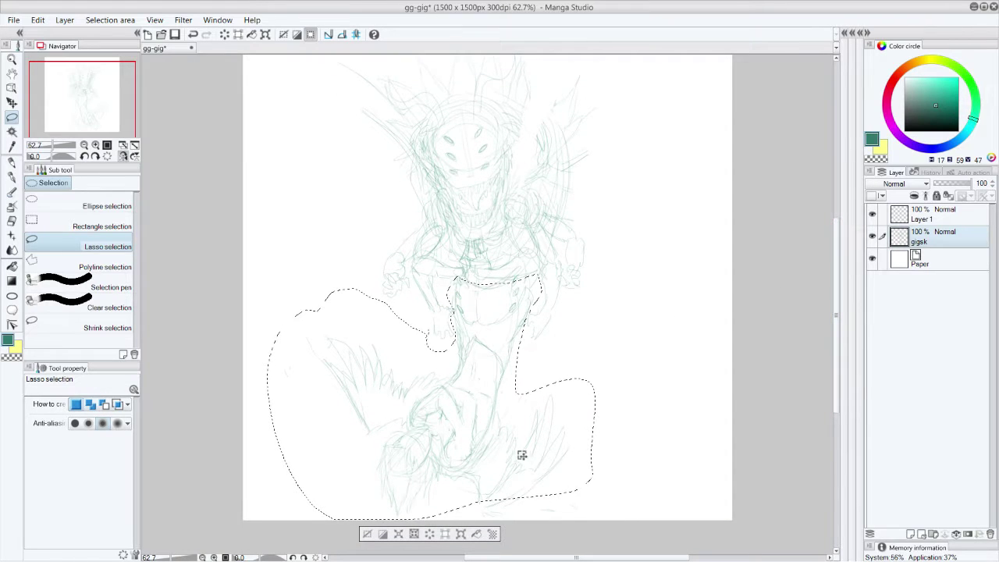
drag(457, 489, 432, 512)
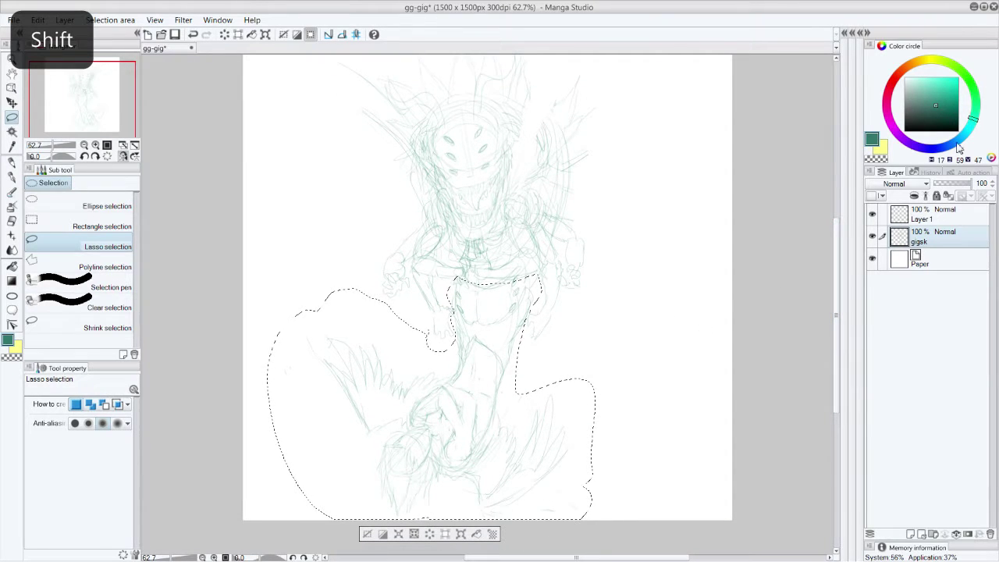
click(12, 102)
mouse_move(513, 366)
mouse_down()
mouse_move(520, 352)
mouse_move(530, 359)
mouse_up()
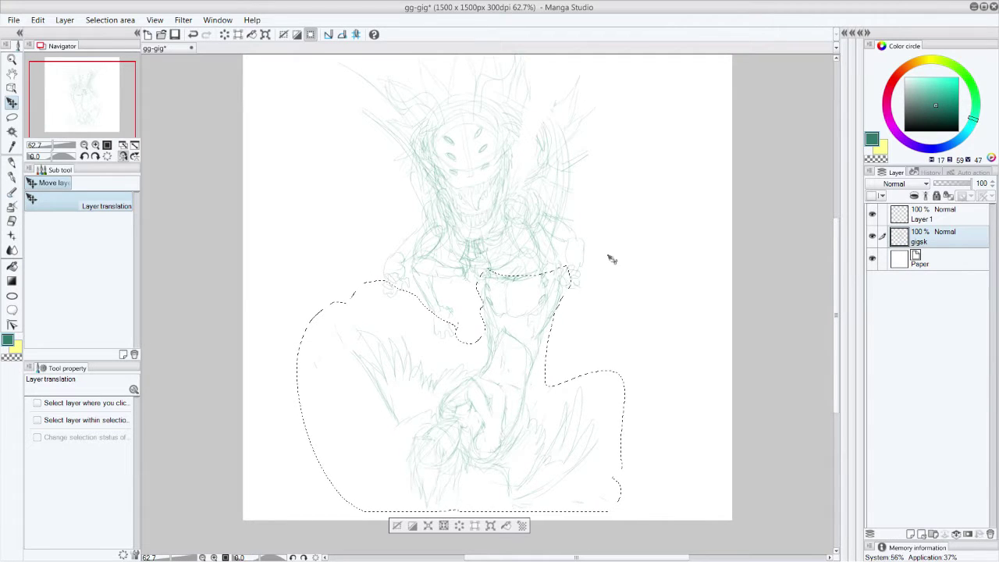
Nudge the selected lower body and winged figure slightly further right, then deselect and take up the Lighter pencil
scroll(837, 301, up, 1)
scroll(838, 300, up, 1)
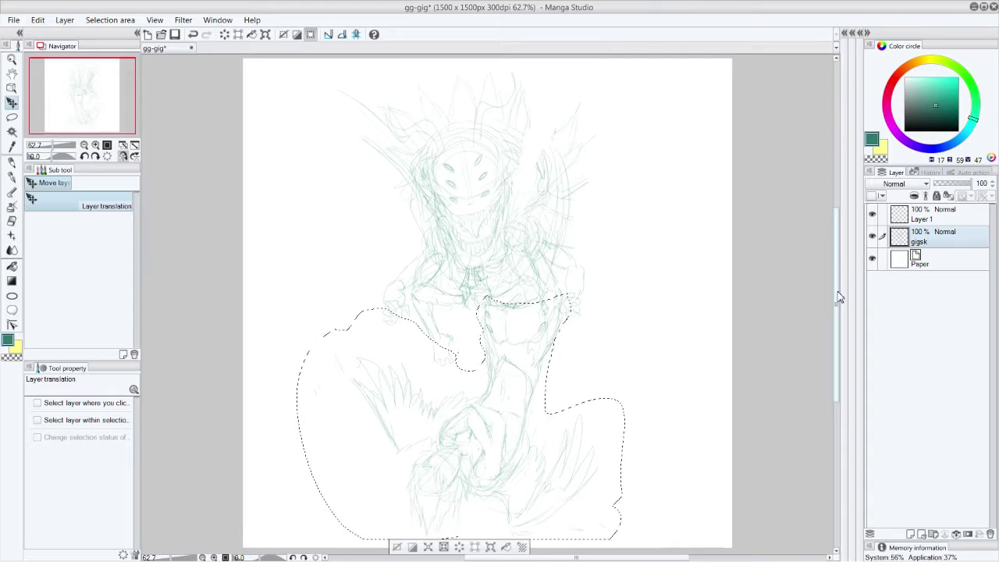
drag(527, 354, 526, 351)
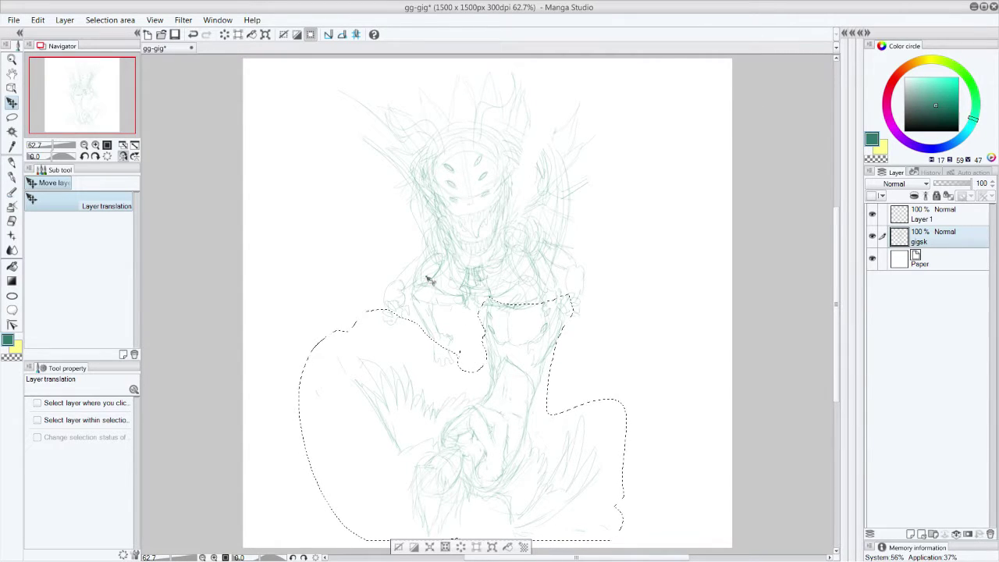
click(12, 162)
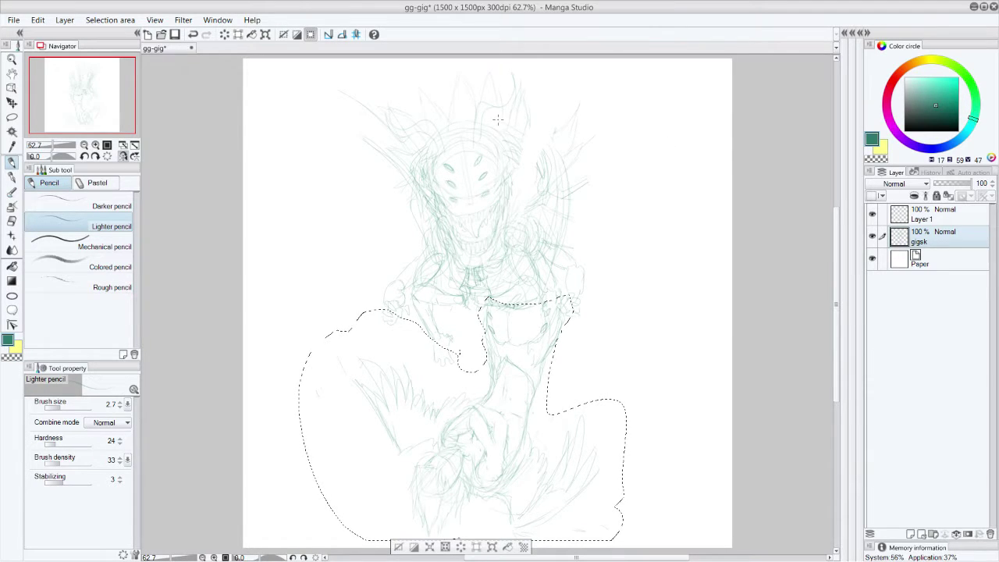
key(ctrl+d)
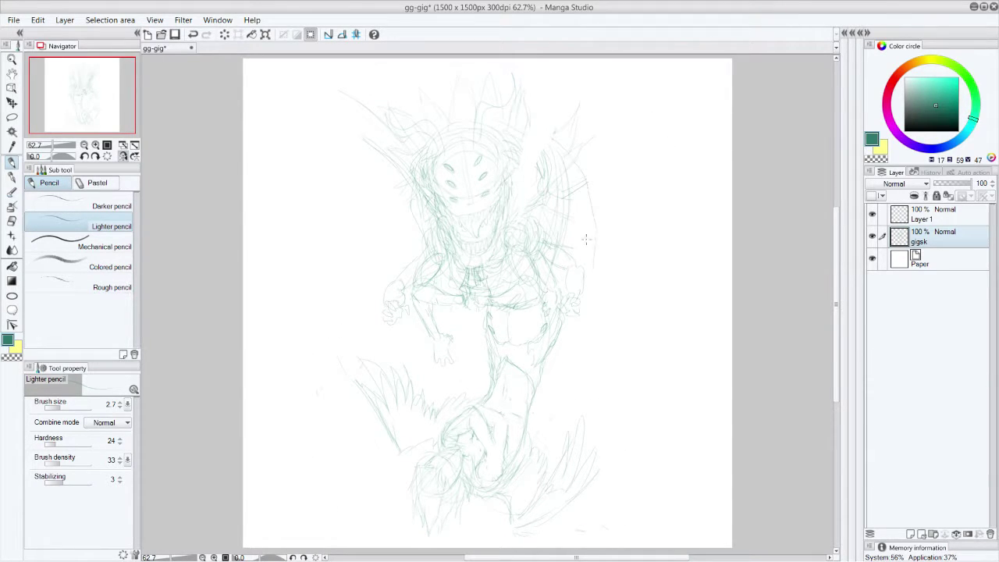
Clear the old eyes from the creature's face and sketch a new mouth curve, jawline and vertical face guideline
drag(588, 247, 591, 274)
mouse_move(446, 178)
mouse_down()
mouse_move(454, 207)
mouse_move(464, 156)
mouse_move(476, 201)
mouse_move(482, 161)
mouse_move(490, 200)
mouse_up()
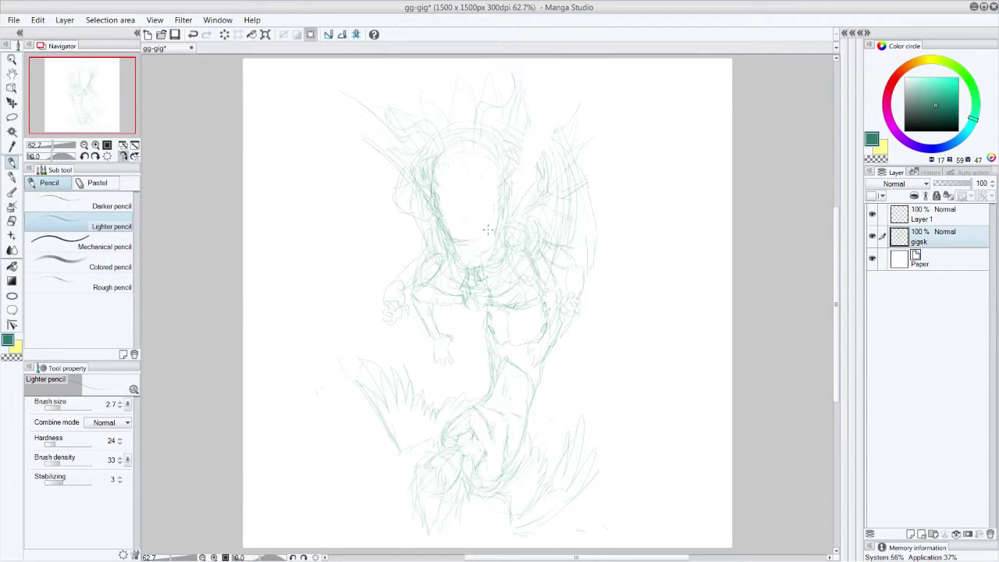
drag(497, 202, 479, 241)
mouse_move(496, 195)
mouse_down()
mouse_move(491, 247)
mouse_move(463, 256)
mouse_move(488, 250)
mouse_move(460, 261)
mouse_move(495, 259)
mouse_up()
drag(457, 168, 458, 201)
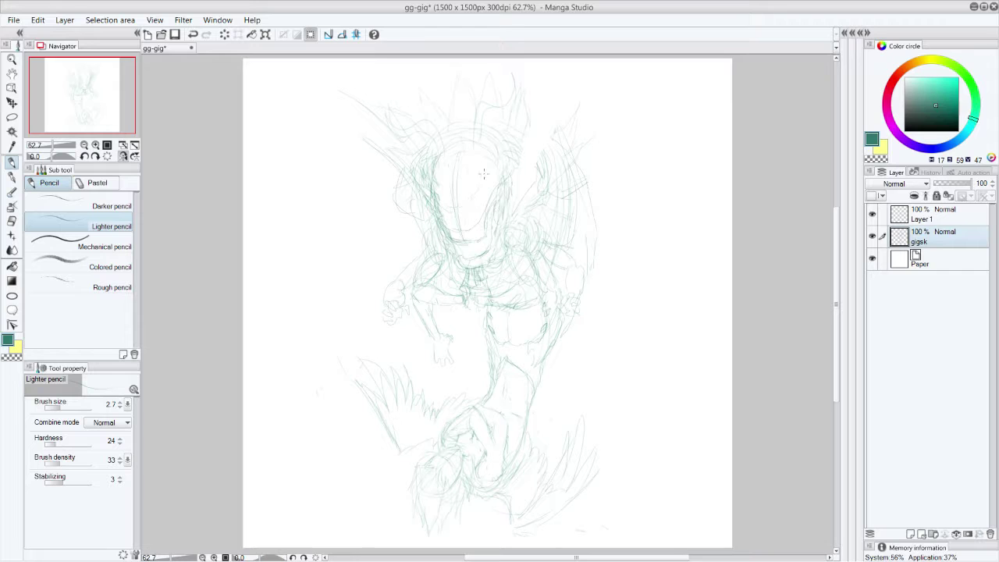
Sketch arched hood lines around the head, rough in the nose and mouth, and restate the creature's shoulder and arm
mouse_move(498, 174)
mouse_down()
mouse_move(440, 168)
mouse_move(478, 172)
mouse_move(444, 151)
mouse_move(490, 158)
mouse_move(427, 173)
mouse_up()
mouse_move(492, 153)
mouse_down()
mouse_move(432, 161)
mouse_move(485, 171)
mouse_move(461, 134)
mouse_move(506, 153)
mouse_move(500, 163)
mouse_move(465, 123)
mouse_move(518, 142)
mouse_move(527, 162)
mouse_move(515, 164)
mouse_move(529, 143)
mouse_move(539, 165)
mouse_move(486, 118)
mouse_up()
mouse_move(432, 205)
mouse_down()
mouse_move(452, 233)
mouse_move(472, 231)
mouse_move(471, 203)
mouse_up()
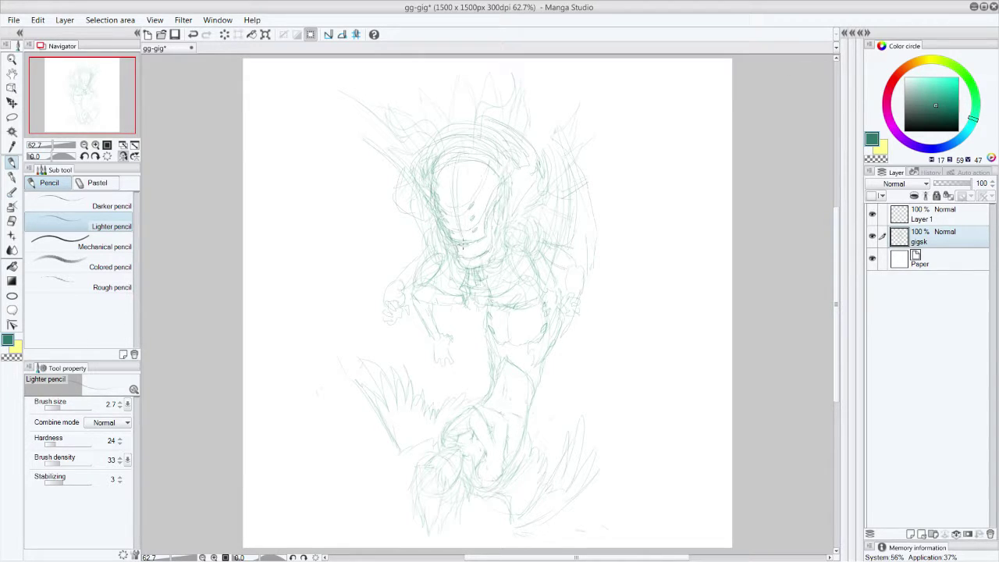
drag(520, 207, 513, 220)
drag(517, 285, 501, 291)
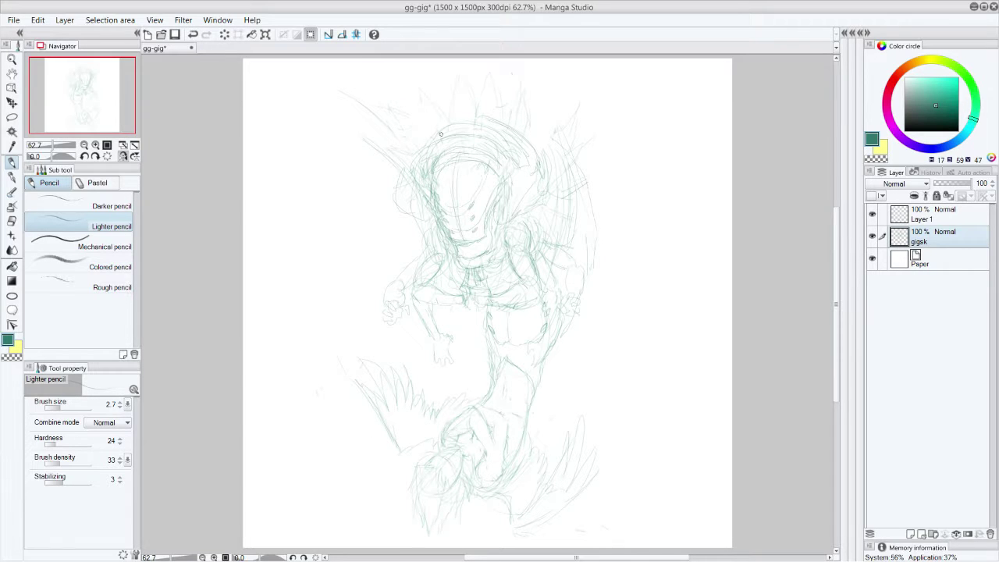
Remove spike lines crossing the hood and strengthen its outer curve down to the side knob
mouse_move(435, 148)
mouse_down()
mouse_move(457, 121)
mouse_move(450, 129)
mouse_up()
mouse_move(511, 129)
mouse_down()
mouse_move(539, 145)
mouse_move(553, 201)
mouse_up()
drag(516, 172, 529, 164)
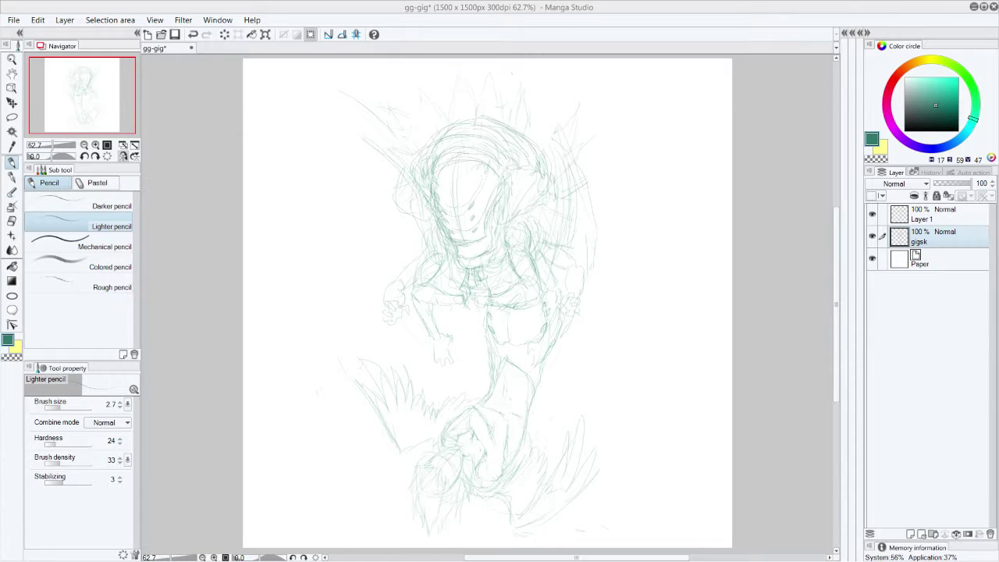
drag(533, 166, 554, 168)
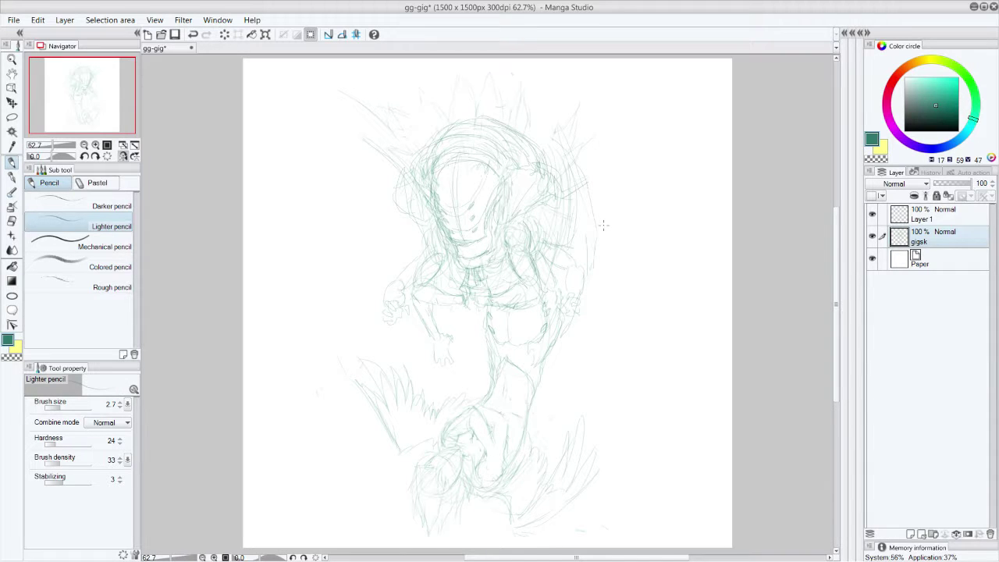
Undo stray face strokes, clear the lower face lines and redraw the jaw with a toothed grin lower down
mouse_move(442, 204)
mouse_down()
mouse_move(452, 235)
mouse_move(437, 208)
mouse_move(452, 236)
mouse_move(438, 215)
mouse_up()
key(ctrl+z)
key(ctrl+z)
key(ctrl+z)
key(ctrl+z)
key(ctrl+z)
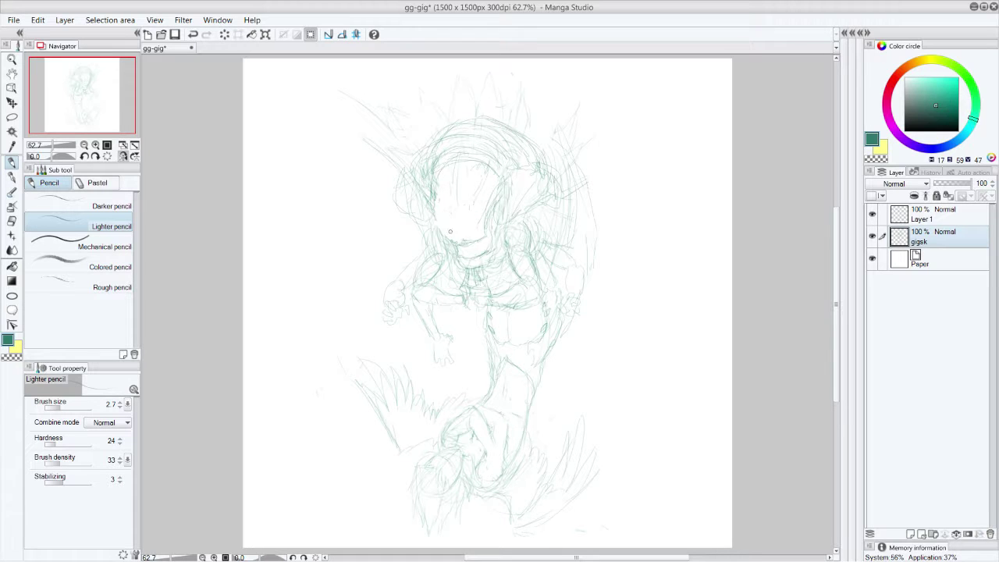
mouse_move(436, 204)
mouse_down()
mouse_move(437, 230)
mouse_move(458, 241)
mouse_up()
mouse_move(437, 186)
mouse_down()
mouse_move(456, 242)
mouse_move(439, 233)
mouse_move(470, 239)
mouse_up()
drag(431, 191, 443, 238)
mouse_move(459, 162)
mouse_down()
mouse_move(447, 214)
mouse_move(463, 261)
mouse_move(478, 256)
mouse_up()
mouse_move(487, 216)
mouse_down()
mouse_move(492, 233)
mouse_move(494, 220)
mouse_move(459, 252)
mouse_up()
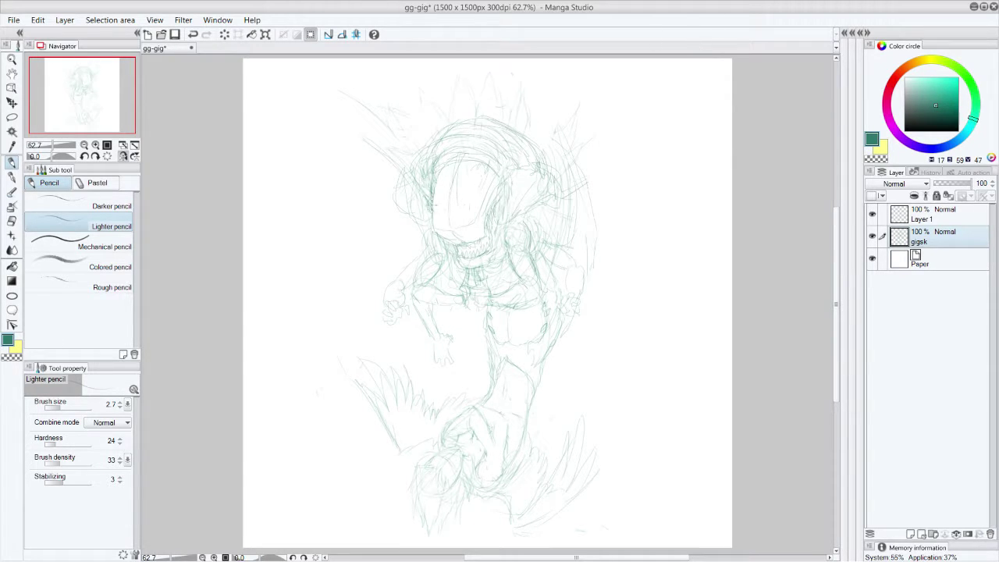
Sketch the nostrils and curved vertical stripes across the creature's smooth upper face
mouse_move(469, 208)
mouse_down()
mouse_move(490, 187)
mouse_move(436, 223)
mouse_move(470, 219)
mouse_up()
mouse_move(460, 162)
mouse_down()
mouse_move(449, 209)
mouse_move(462, 206)
mouse_up()
mouse_move(490, 165)
mouse_down()
mouse_move(472, 202)
mouse_move(445, 213)
mouse_up()
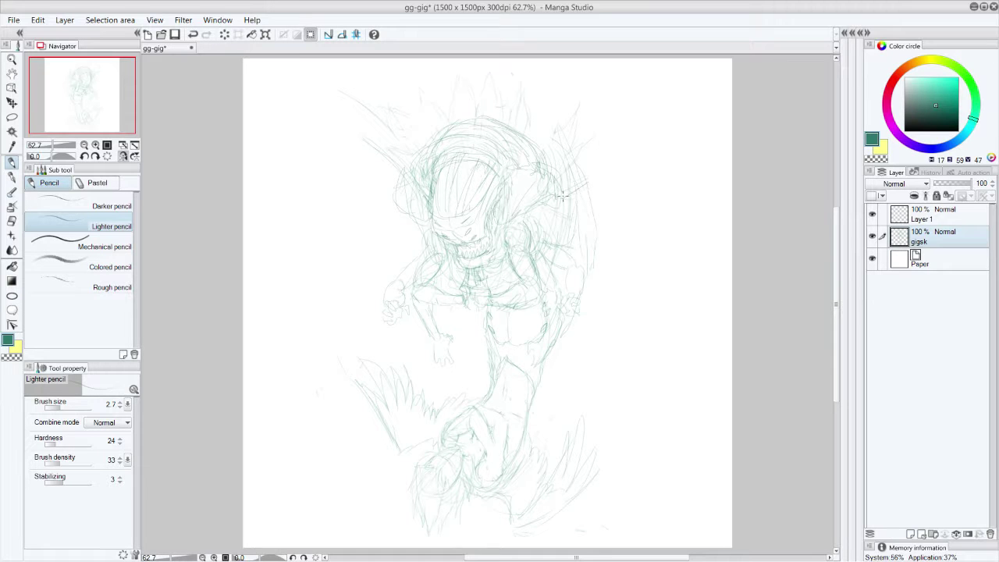
Sketch a large arching wing frame reaching from the creature's left-hand shoulder toward the canvas's upper-left corner
drag(365, 142, 271, 82)
drag(384, 117, 334, 89)
drag(285, 130, 281, 111)
drag(296, 185, 340, 211)
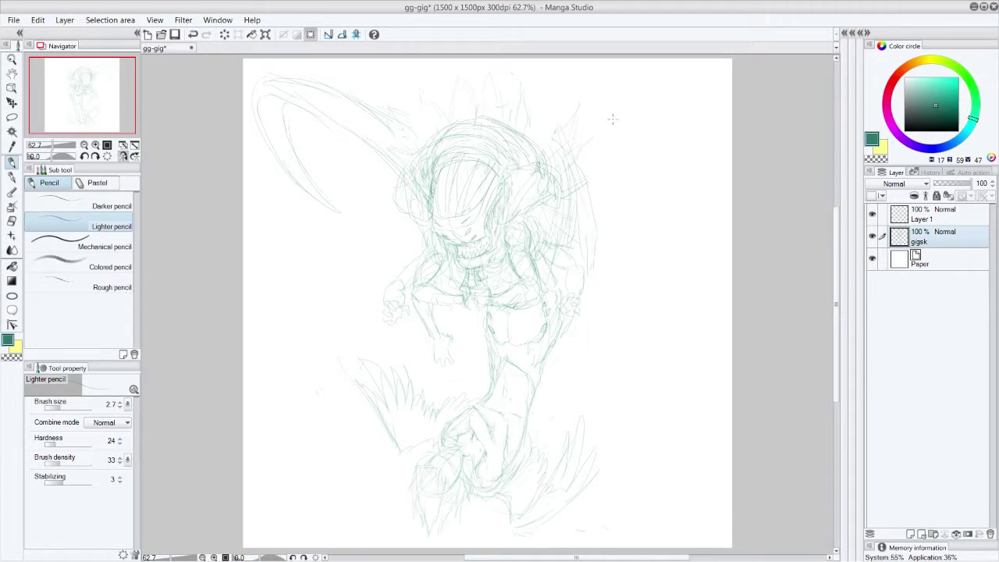
Sketch the matching arched wing frame on the right side and add smaller arcs to the left wing near the head
drag(587, 153, 700, 102)
drag(562, 183, 671, 132)
mouse_move(704, 94)
mouse_down()
mouse_move(724, 88)
mouse_move(715, 174)
mouse_move(635, 248)
mouse_up()
drag(343, 140, 379, 230)
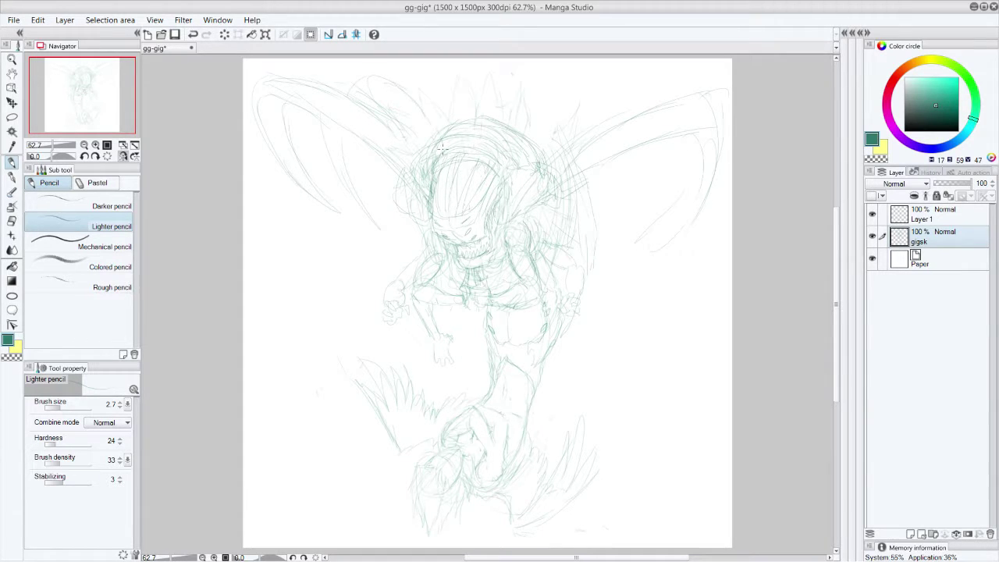
mouse_move(416, 87)
mouse_down()
mouse_move(439, 120)
mouse_move(454, 114)
mouse_up()
Fill the right wing with long curved feather lines sweeping down toward the creature's waist
mouse_move(714, 219)
mouse_down()
mouse_move(710, 284)
mouse_move(680, 327)
mouse_move(623, 373)
mouse_up()
drag(694, 232, 693, 277)
drag(642, 185, 590, 200)
drag(635, 318, 581, 379)
drag(634, 296, 553, 372)
mouse_move(623, 214)
mouse_down()
mouse_move(647, 245)
mouse_move(542, 395)
mouse_up()
Fill the left wing with long feather lines hanging down toward the creature's hand
drag(406, 312, 403, 352)
drag(394, 189, 376, 311)
drag(351, 184, 365, 292)
drag(284, 186, 345, 309)
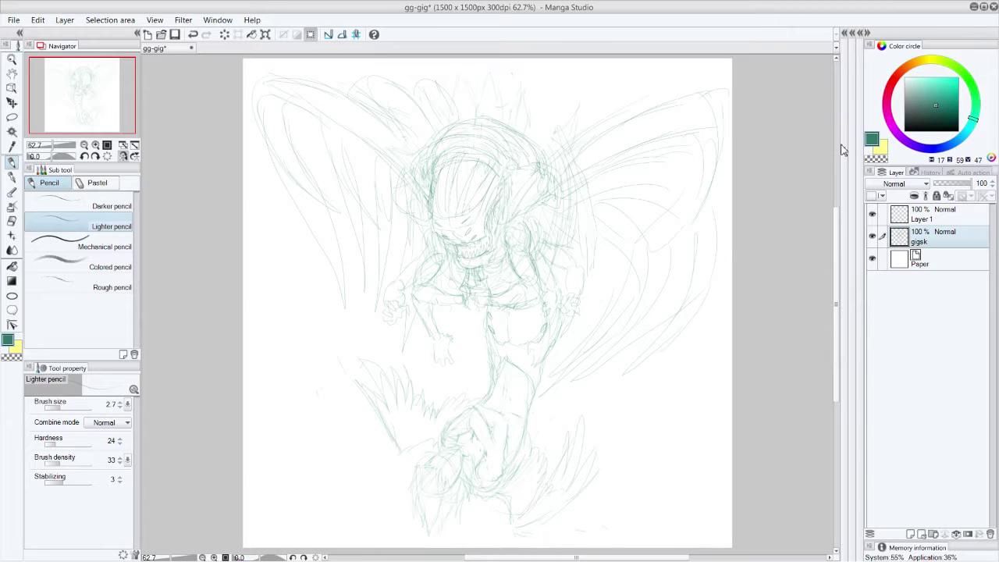
Flip the canvas view horizontally to check the sketch
mouse_move(835, 249)
mouse_down()
mouse_move(835, 238)
mouse_move(836, 252)
mouse_up()
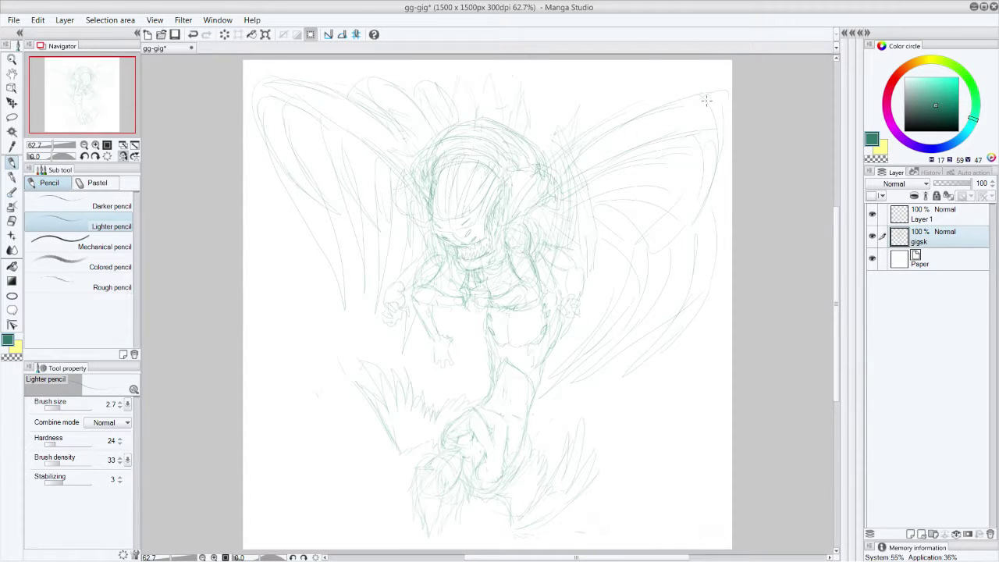
mouse_move(560, 269)
mouse_down()
mouse_move(571, 300)
mouse_move(576, 267)
mouse_up()
click(182, 21)
mouse_move(155, 20)
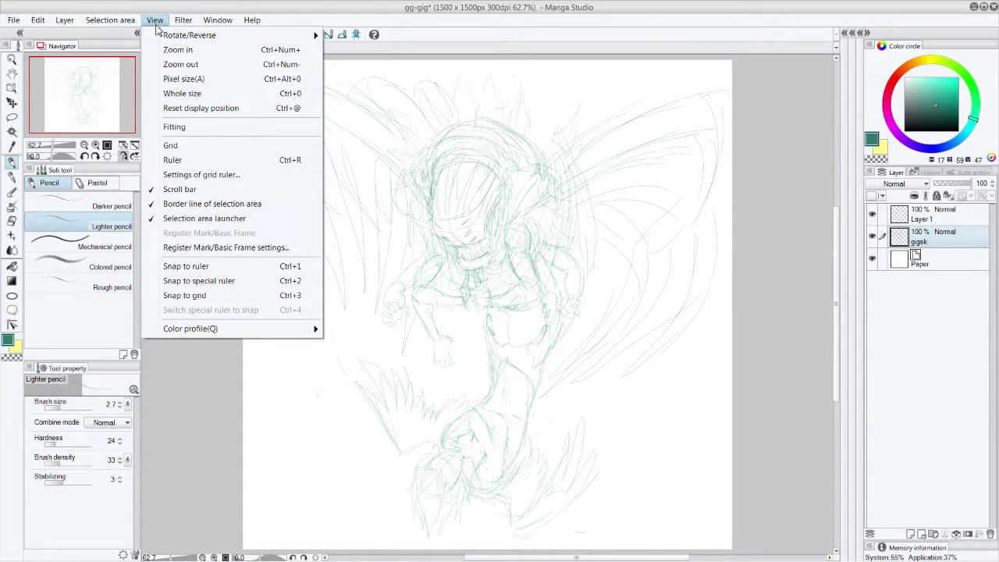
mouse_move(195, 34)
click(376, 107)
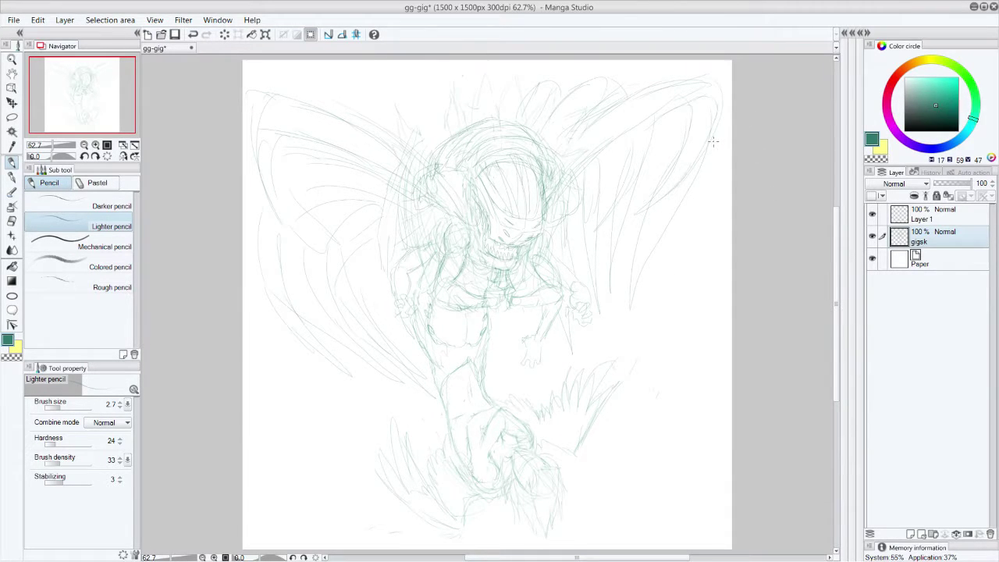
Rework the wing on the left of the flipped view with a pointed upper tip and new inner contours
drag(394, 299, 378, 236)
drag(462, 123, 437, 133)
mouse_move(264, 84)
mouse_down()
mouse_move(294, 96)
mouse_move(283, 98)
mouse_up()
mouse_move(370, 308)
mouse_down()
mouse_move(322, 169)
mouse_move(276, 92)
mouse_up()
drag(356, 216, 378, 312)
drag(293, 181, 266, 146)
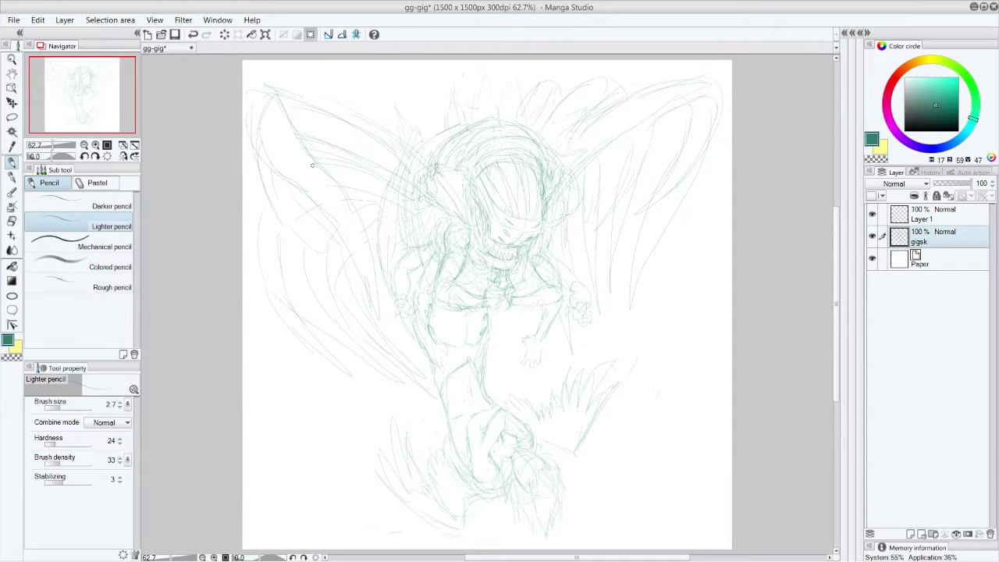
Define the left wing's bony arm from tip to shoulder and sketch its long outer feather edge
mouse_move(284, 99)
mouse_down()
mouse_move(384, 145)
mouse_move(404, 177)
mouse_up()
mouse_move(274, 181)
mouse_down()
mouse_move(264, 248)
mouse_move(276, 311)
mouse_move(322, 376)
mouse_up()
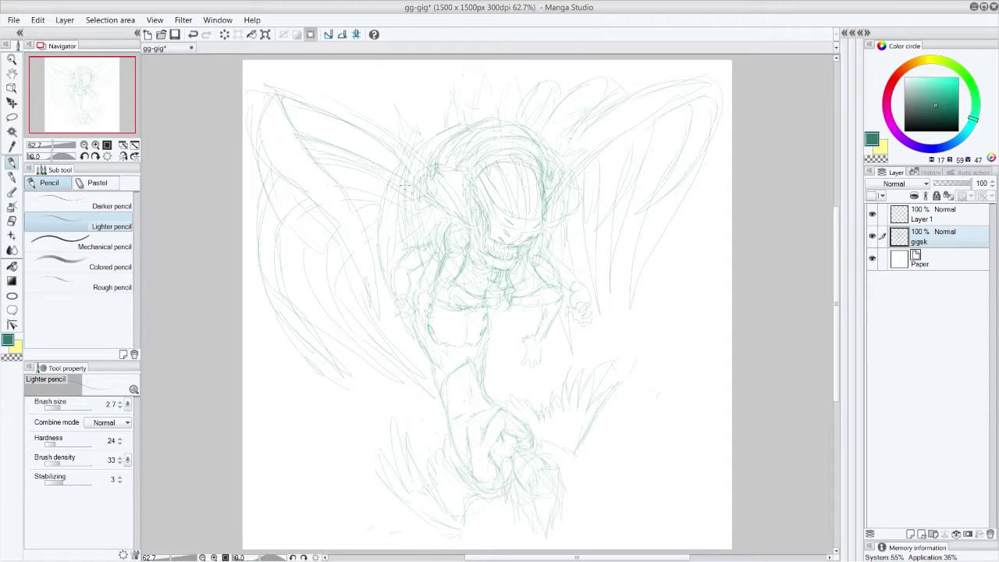
drag(370, 192, 425, 208)
drag(424, 191, 402, 175)
Sketch a crown of tall pointed spikes fanning around the top and right side of the head
mouse_move(401, 156)
mouse_down()
mouse_move(373, 83)
mouse_move(421, 131)
mouse_up()
mouse_move(397, 86)
mouse_down()
mouse_move(450, 101)
mouse_move(453, 73)
mouse_move(508, 108)
mouse_move(495, 75)
mouse_move(530, 114)
mouse_move(530, 104)
mouse_move(530, 118)
mouse_move(536, 103)
mouse_move(558, 121)
mouse_move(554, 106)
mouse_move(562, 147)
mouse_move(575, 141)
mouse_move(564, 199)
mouse_up()
mouse_move(576, 133)
mouse_down()
mouse_move(566, 143)
mouse_move(537, 86)
mouse_up()
drag(568, 184, 561, 199)
drag(559, 153, 557, 186)
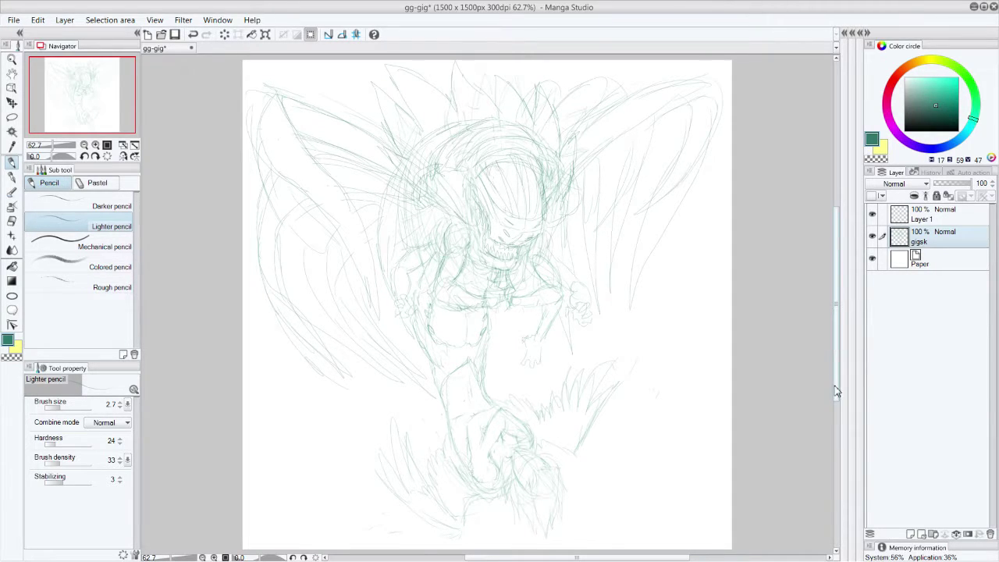
Move the gigsk layer's drawing slightly down and to the right on the canvas
scroll(839, 390, down, 2)
click(13, 103)
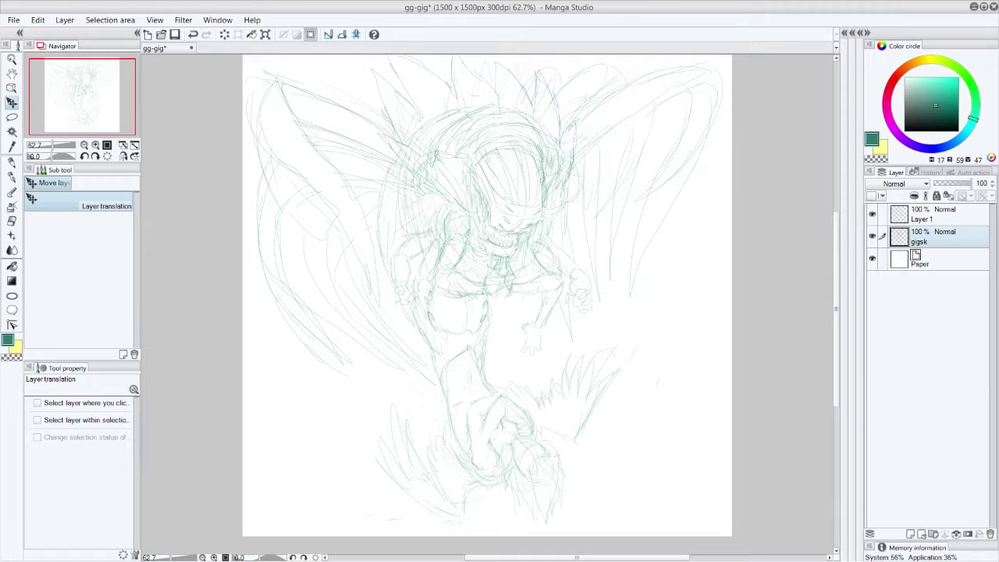
drag(568, 187, 571, 193)
scroll(832, 306, up, 2)
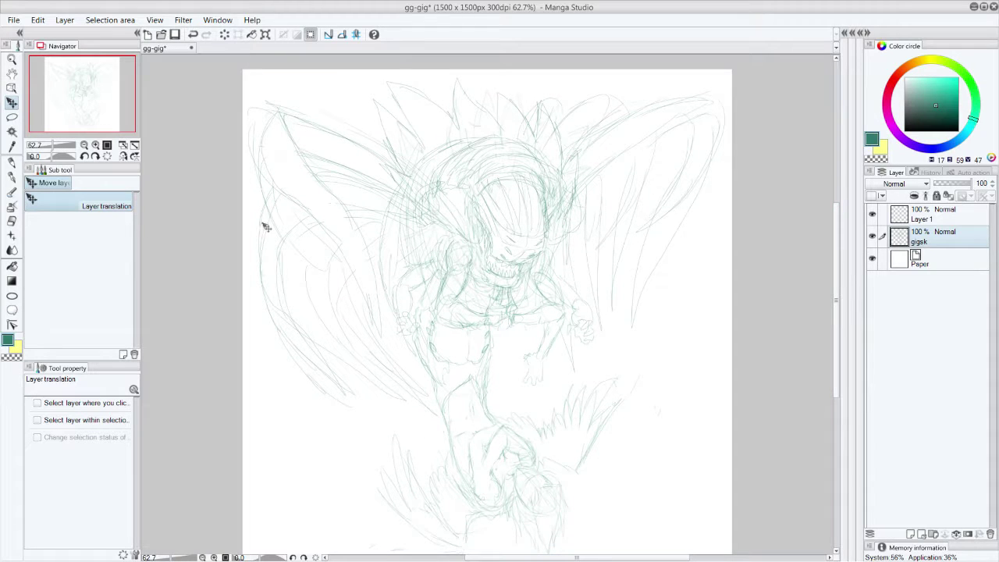
Redraw the head's crown spikes with the Lighter pencil, extending the tallest one to the canvas's top edge
click(11, 162)
mouse_move(452, 114)
mouse_down()
mouse_move(456, 74)
mouse_move(496, 126)
mouse_move(451, 73)
mouse_move(457, 122)
mouse_move(448, 69)
mouse_move(497, 125)
mouse_move(490, 81)
mouse_move(528, 121)
mouse_up()
mouse_move(441, 115)
mouse_down()
mouse_move(405, 82)
mouse_move(377, 99)
mouse_move(389, 170)
mouse_move(427, 192)
mouse_up()
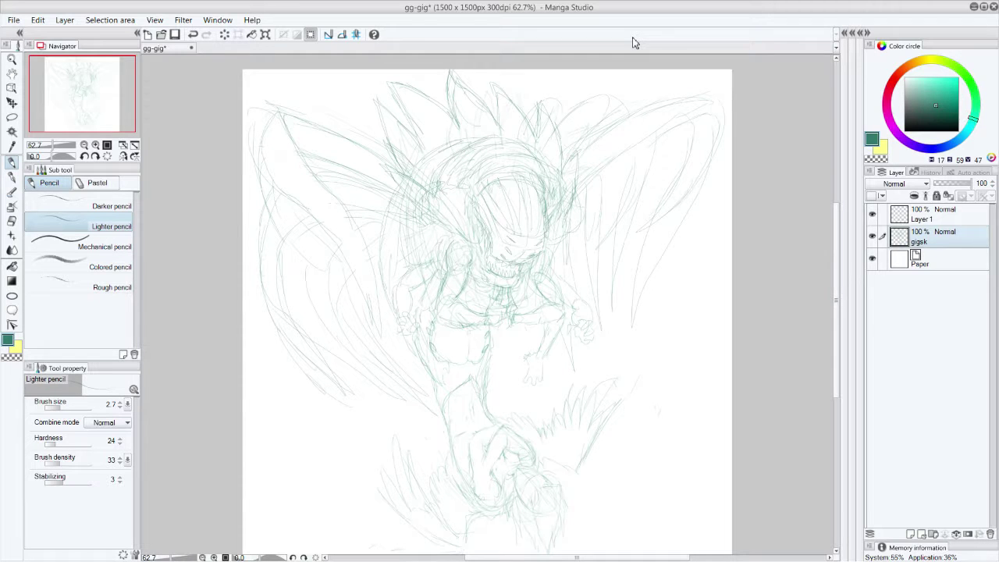
Lower the gigsk layer's opacity to 42%, make Layer 1 active and set the drawing color to black
click(921, 220)
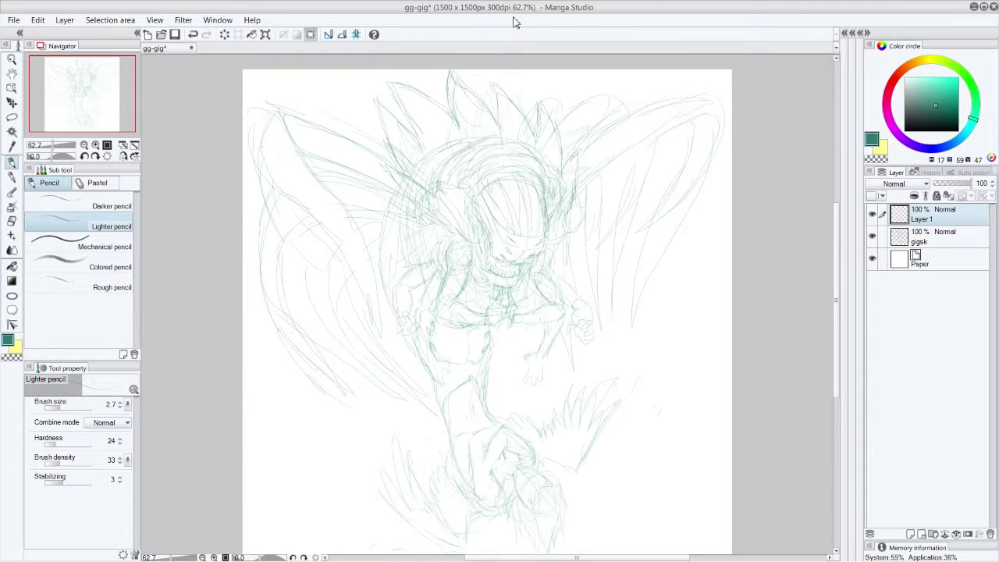
scroll(511, 92, up, 3)
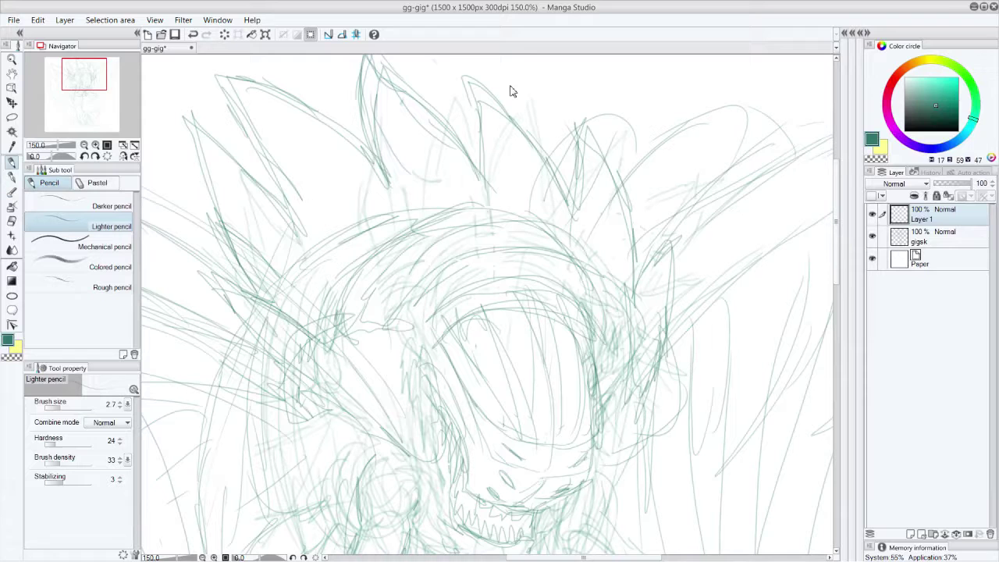
drag(840, 263, 837, 320)
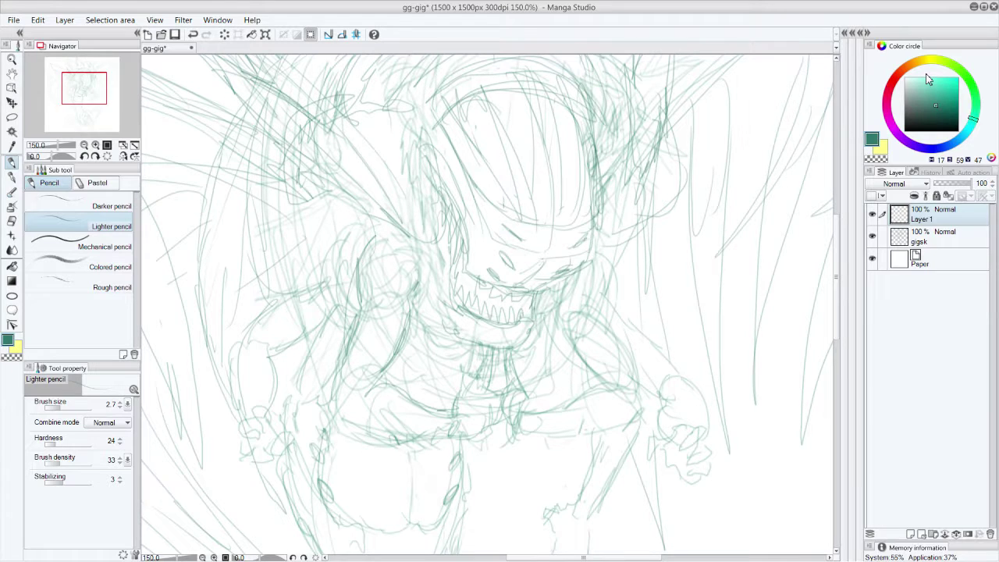
click(933, 238)
drag(969, 184, 939, 196)
click(941, 218)
click(906, 131)
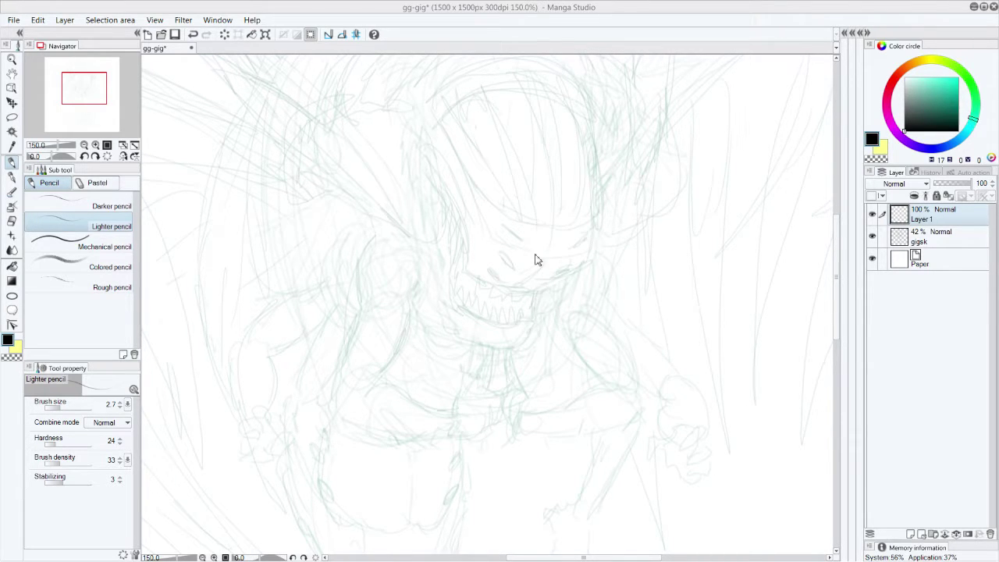
drag(520, 242, 502, 208)
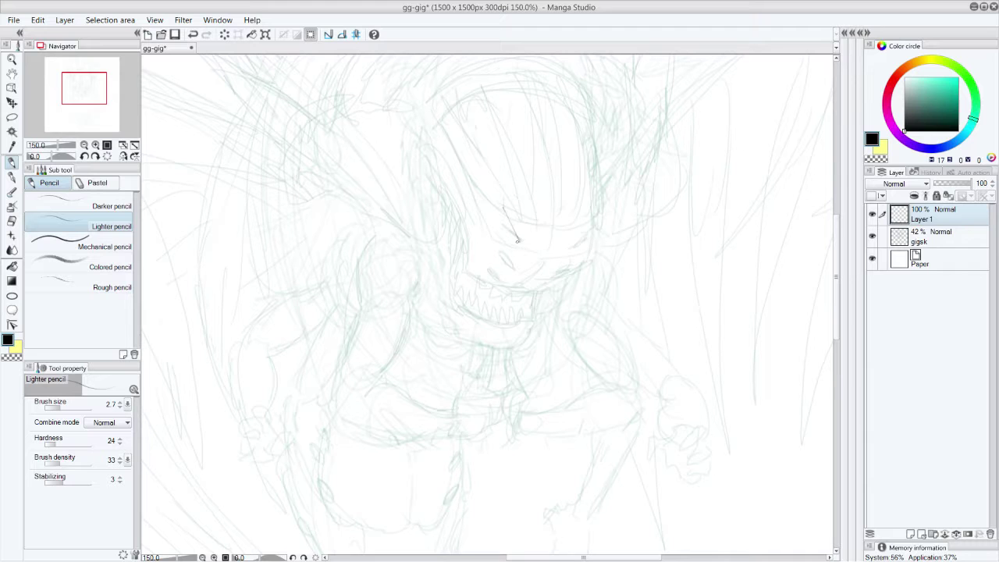
key(ctrl+z)
scroll(497, 233, up, 1)
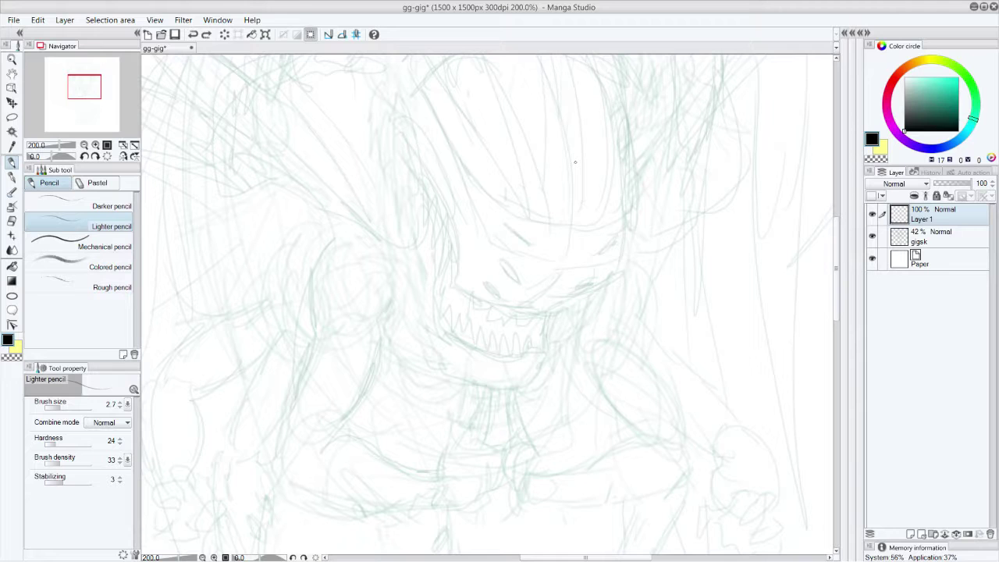
drag(509, 229, 530, 255)
key(ctrl+z)
key(ctrl+z)
With the Darker pencil at size 3.0, ink the small outer eye and the lower contours of two large central eyes
click(70, 193)
mouse_move(510, 227)
mouse_down()
mouse_move(530, 258)
mouse_move(513, 249)
mouse_move(506, 227)
mouse_up()
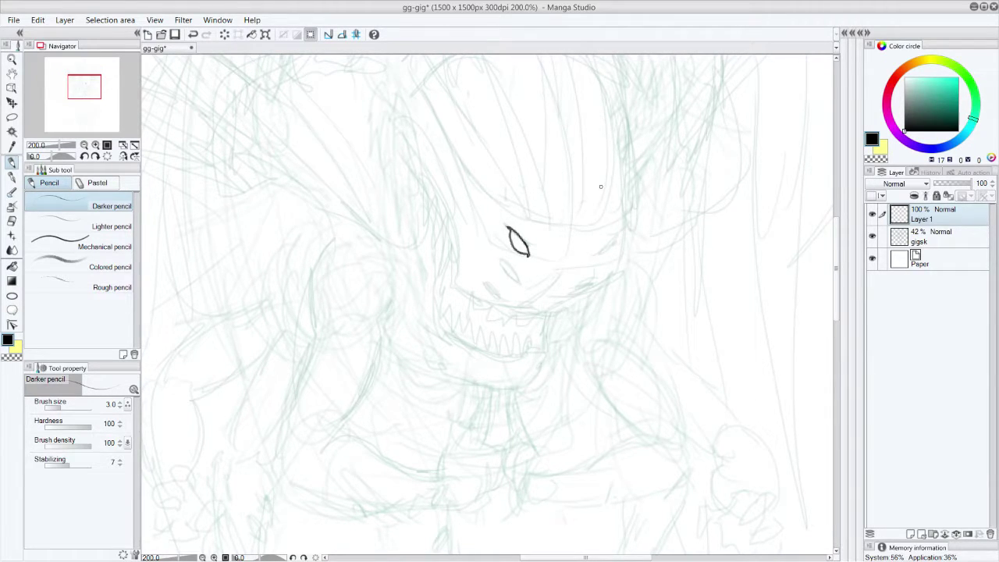
mouse_move(532, 257)
mouse_down()
mouse_move(550, 268)
mouse_move(562, 256)
mouse_move(564, 222)
mouse_move(570, 271)
mouse_move(616, 247)
mouse_up()
key(ctrl+z)
mouse_move(581, 240)
mouse_down()
mouse_move(577, 264)
mouse_move(591, 266)
mouse_move(618, 226)
mouse_up()
drag(586, 266, 617, 232)
drag(537, 263, 509, 220)
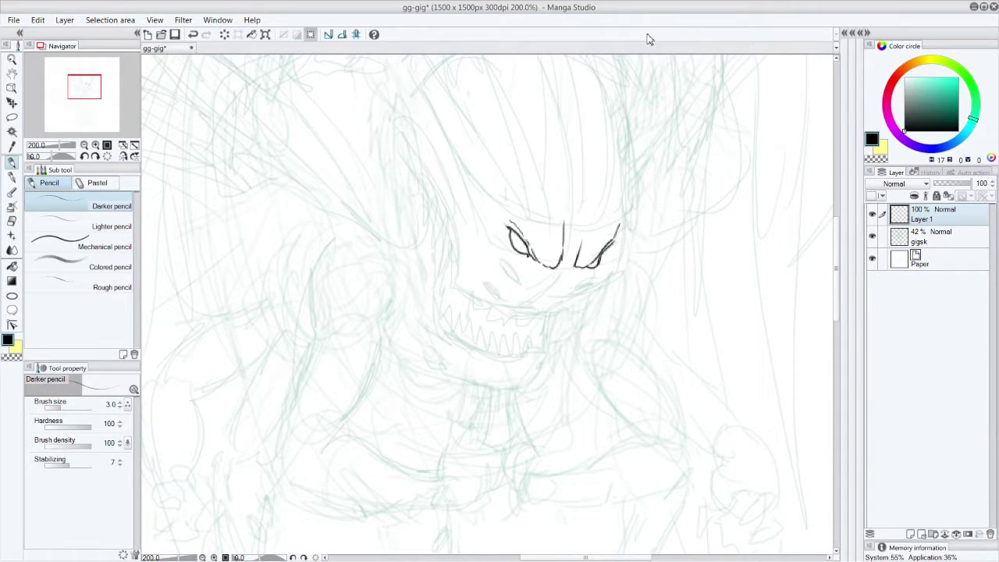
Close the two large central eyes with curved upper outlines and ink a smaller eye below each one
mouse_move(563, 250)
mouse_down()
mouse_move(567, 217)
mouse_move(575, 242)
mouse_move(601, 208)
mouse_move(561, 198)
mouse_up()
mouse_move(523, 234)
mouse_down()
mouse_move(570, 213)
mouse_move(604, 239)
mouse_move(599, 255)
mouse_up()
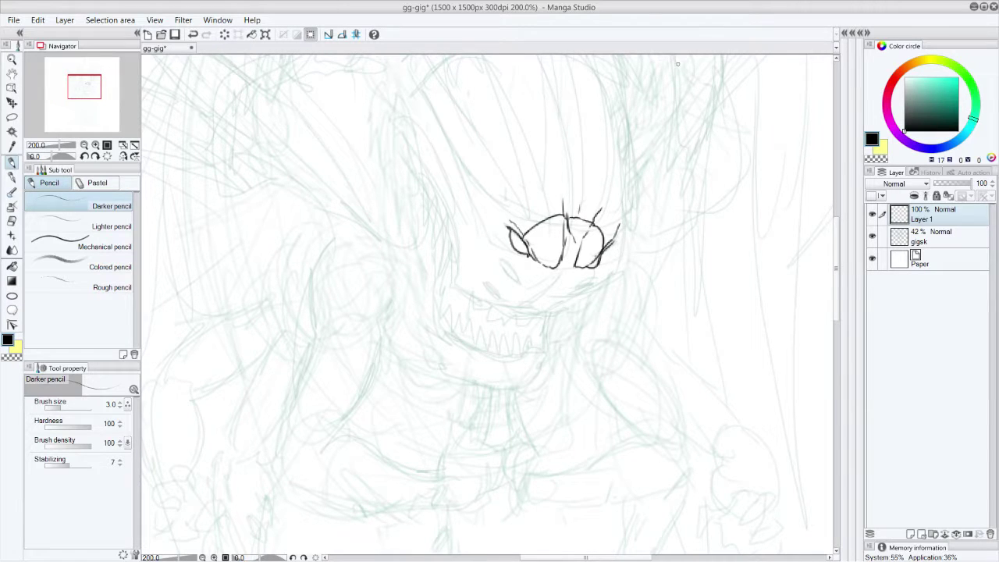
mouse_move(515, 250)
mouse_down()
mouse_move(507, 267)
mouse_move(533, 261)
mouse_move(517, 281)
mouse_move(532, 289)
mouse_up()
mouse_move(531, 286)
mouse_down()
mouse_move(552, 272)
mouse_move(541, 288)
mouse_move(566, 276)
mouse_move(559, 293)
mouse_move(586, 285)
mouse_up()
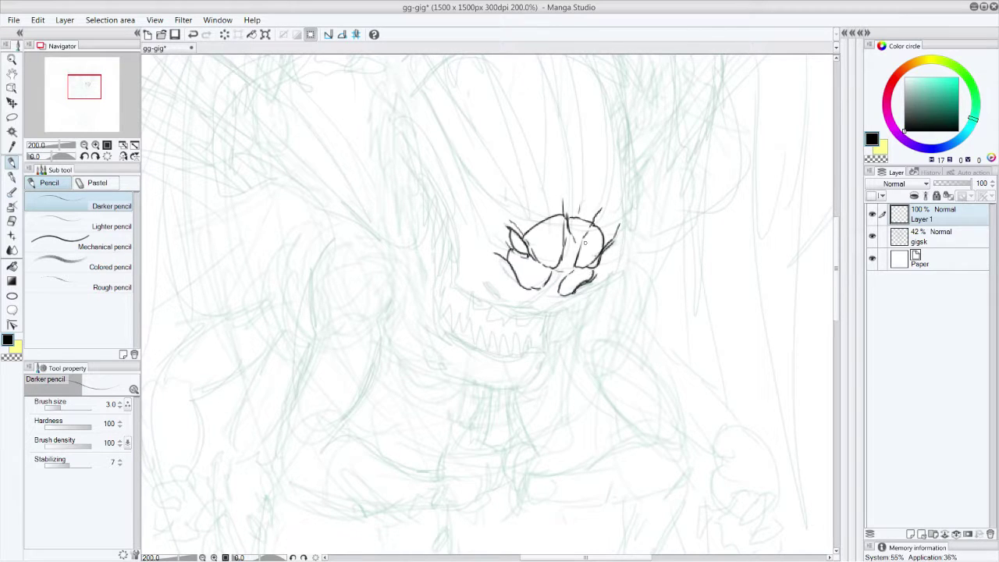
Ink a third pair of small eyes below the others and a short cheek contour beside them
mouse_move(520, 282)
mouse_down()
mouse_move(500, 254)
mouse_move(504, 277)
mouse_move(543, 291)
mouse_move(509, 304)
mouse_move(486, 274)
mouse_move(503, 301)
mouse_move(541, 313)
mouse_move(581, 290)
mouse_move(528, 312)
mouse_up()
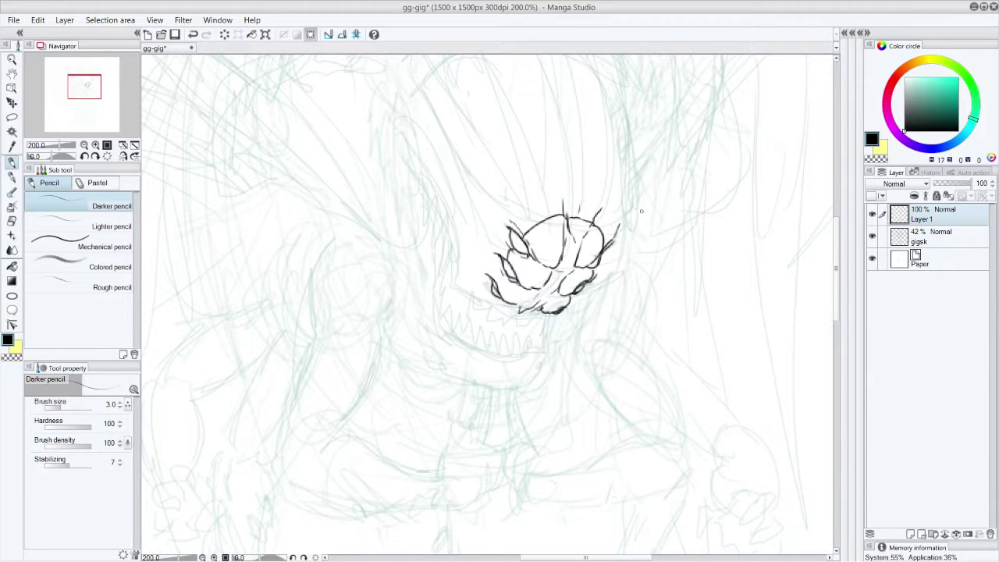
drag(491, 275, 482, 269)
drag(455, 281, 453, 254)
scroll(500, 296, up, 2)
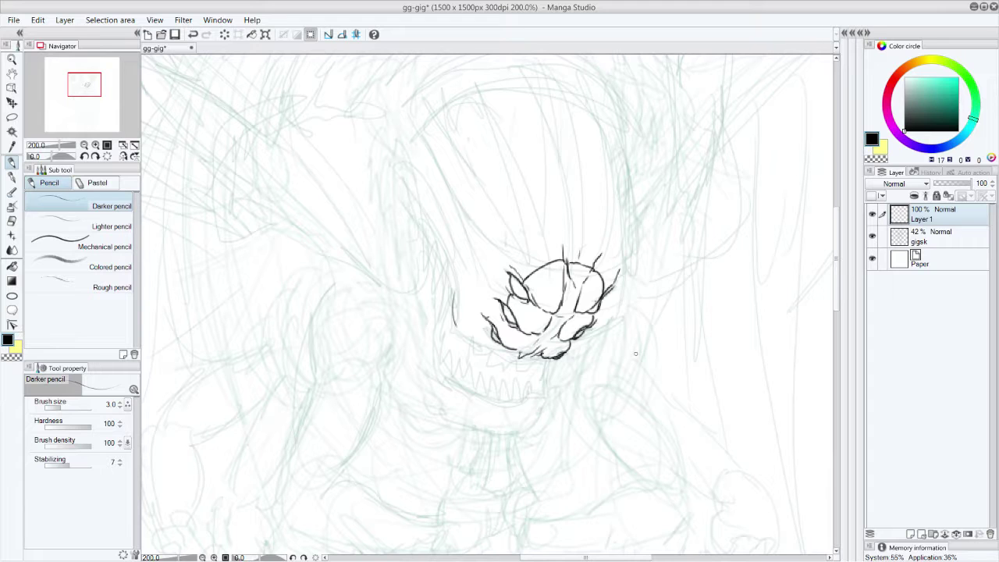
Clear all the black inking from Layer 1, then make the gigsk layer active and raise its opacity to 100%
key(Delete)
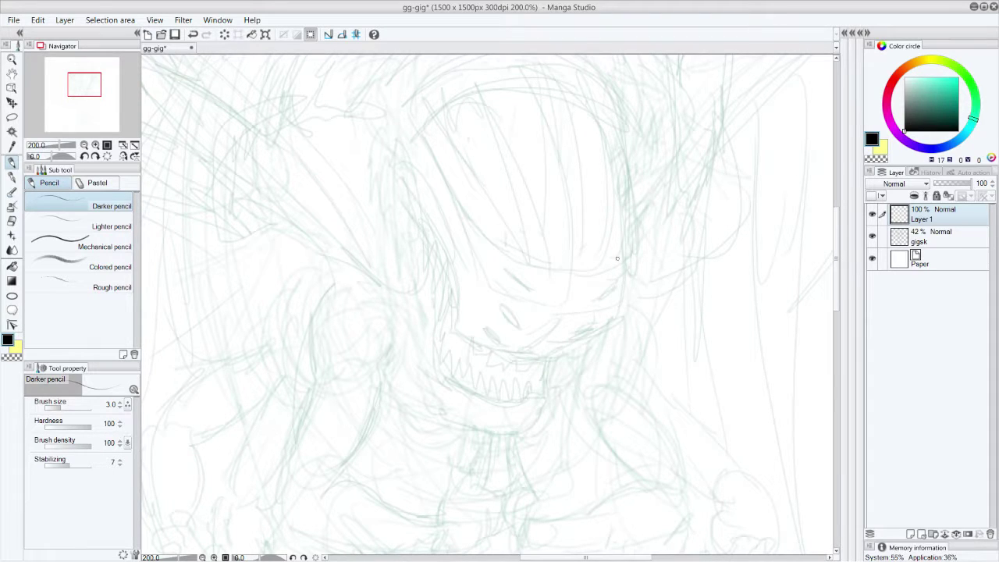
click(926, 243)
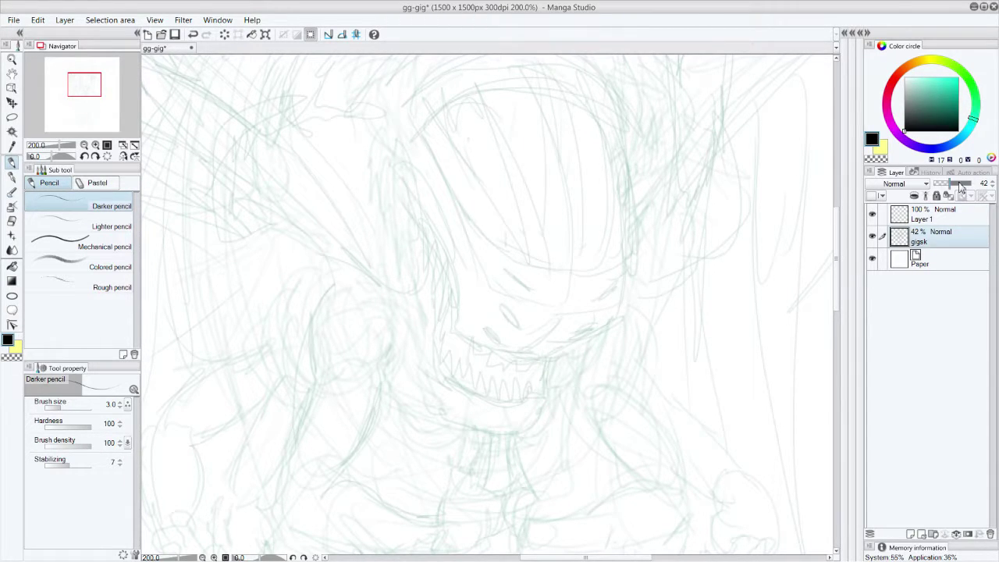
drag(962, 189, 985, 190)
Set the drawing color to green, erase the old eyes from the sketched face and retrace the upper jaw line
click(959, 109)
mouse_move(482, 332)
mouse_down()
mouse_move(504, 343)
mouse_move(517, 335)
mouse_move(522, 283)
mouse_move(545, 337)
mouse_move(601, 315)
mouse_move(609, 293)
mouse_up()
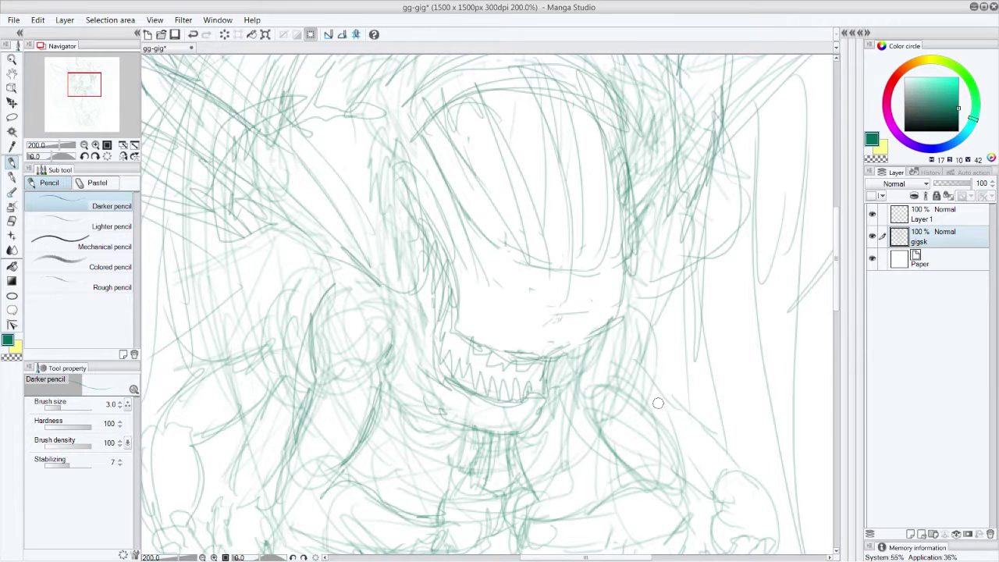
mouse_move(457, 310)
mouse_down()
mouse_move(472, 342)
mouse_move(508, 355)
mouse_move(546, 353)
mouse_move(612, 324)
mouse_up()
With a darker green, sketch a continuous row of pointed upper teeth along the left side and front of the mouth
drag(952, 125, 948, 116)
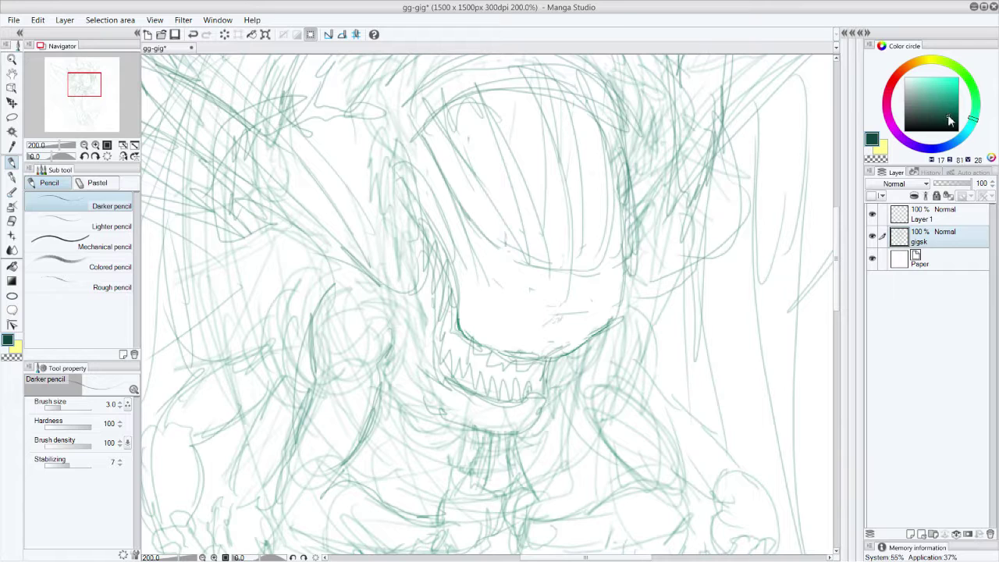
mouse_move(450, 290)
mouse_down()
mouse_move(446, 270)
mouse_move(436, 301)
mouse_move(444, 266)
mouse_move(429, 276)
mouse_move(434, 270)
mouse_move(448, 286)
mouse_move(448, 336)
mouse_move(469, 304)
mouse_up()
mouse_move(456, 295)
mouse_down()
mouse_move(466, 288)
mouse_move(458, 279)
mouse_up()
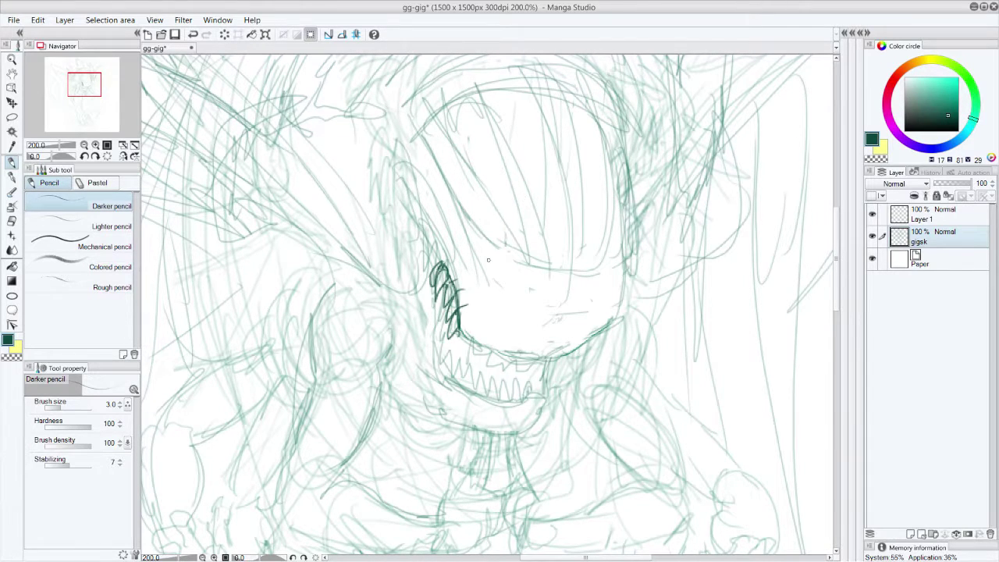
drag(457, 331, 465, 341)
mouse_move(458, 336)
mouse_down()
mouse_move(463, 351)
mouse_move(477, 332)
mouse_move(474, 363)
mouse_move(492, 339)
mouse_move(490, 370)
mouse_move(480, 372)
mouse_move(509, 345)
mouse_move(507, 376)
mouse_move(515, 353)
mouse_move(527, 378)
mouse_move(538, 351)
mouse_move(535, 381)
mouse_move(547, 379)
mouse_move(552, 353)
mouse_move(578, 345)
mouse_move(556, 361)
mouse_up()
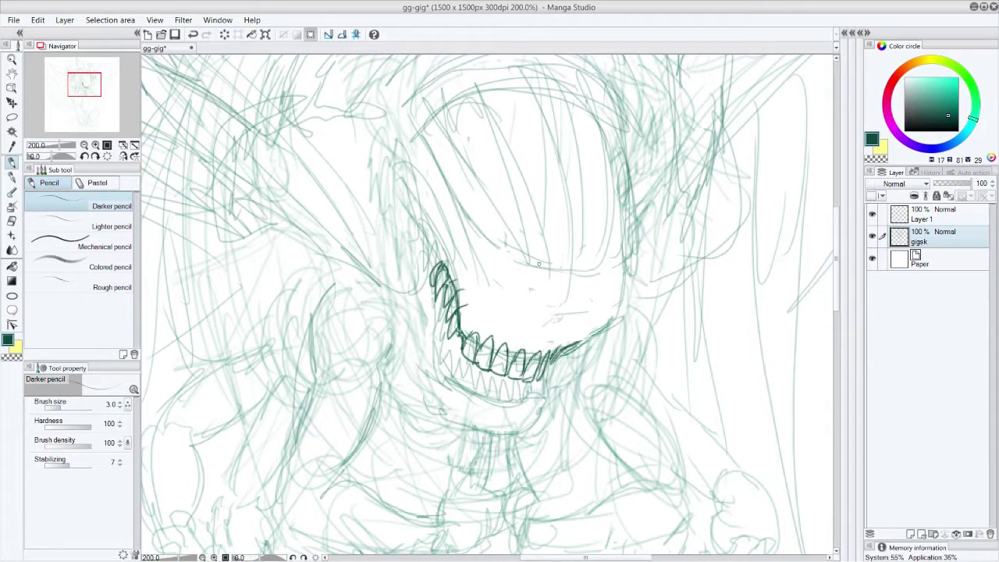
mouse_move(467, 332)
mouse_down()
mouse_move(451, 273)
mouse_move(480, 348)
mouse_move(498, 334)
mouse_move(511, 357)
mouse_move(524, 343)
mouse_move(545, 351)
mouse_up()
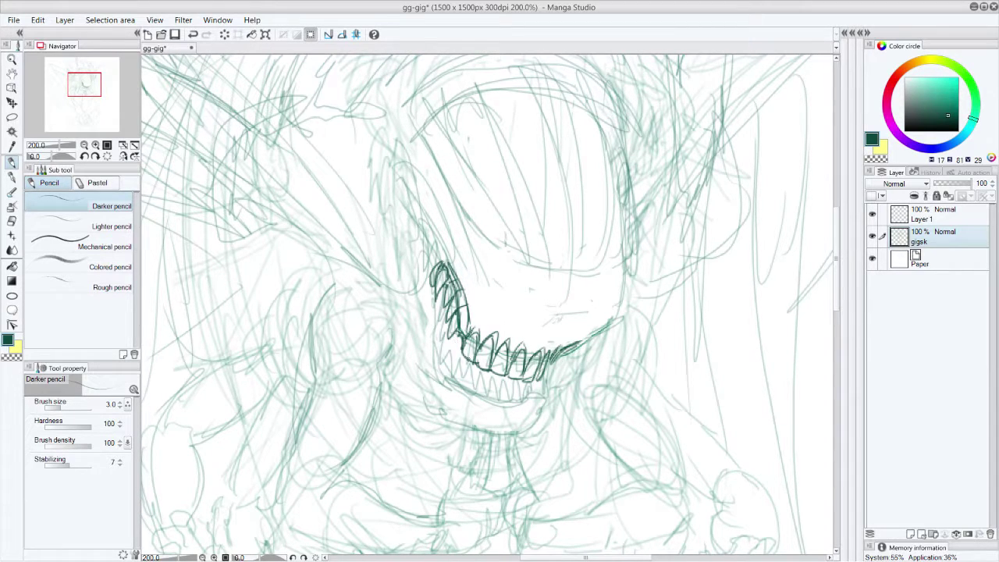
Sketch the curved lower gum line with a row of fangs below it, joining it to the right mouth corner
mouse_move(458, 378)
mouse_down()
mouse_move(453, 387)
mouse_move(456, 371)
mouse_move(469, 373)
mouse_move(463, 380)
mouse_move(482, 393)
mouse_move(520, 400)
mouse_move(540, 381)
mouse_move(490, 400)
mouse_move(456, 373)
mouse_up()
mouse_move(457, 376)
mouse_down()
mouse_move(528, 395)
mouse_move(538, 379)
mouse_move(528, 413)
mouse_move(506, 420)
mouse_move(499, 395)
mouse_move(484, 414)
mouse_move(466, 398)
mouse_move(467, 408)
mouse_up()
drag(464, 387, 472, 414)
mouse_move(539, 396)
mouse_down()
mouse_move(636, 257)
mouse_move(619, 263)
mouse_move(675, 199)
mouse_move(736, 153)
mouse_move(585, 340)
mouse_up()
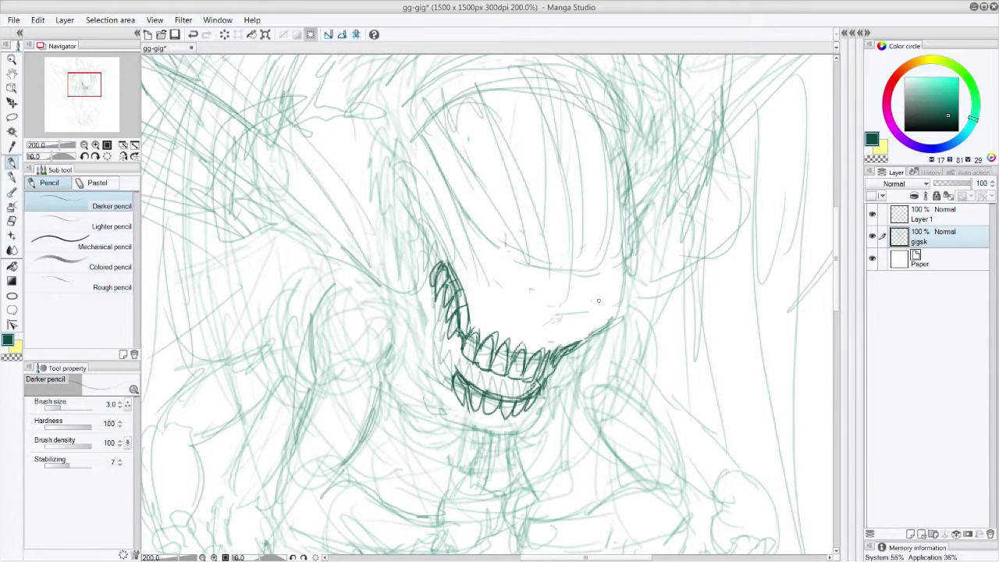
Sketch the muzzle curve above the upper teeth, the left cheek lines and an outer row of teeth at the mouth's left side
mouse_move(478, 321)
mouse_down()
mouse_move(525, 281)
mouse_move(567, 320)
mouse_move(551, 372)
mouse_up()
drag(591, 319, 577, 343)
drag(404, 161, 470, 289)
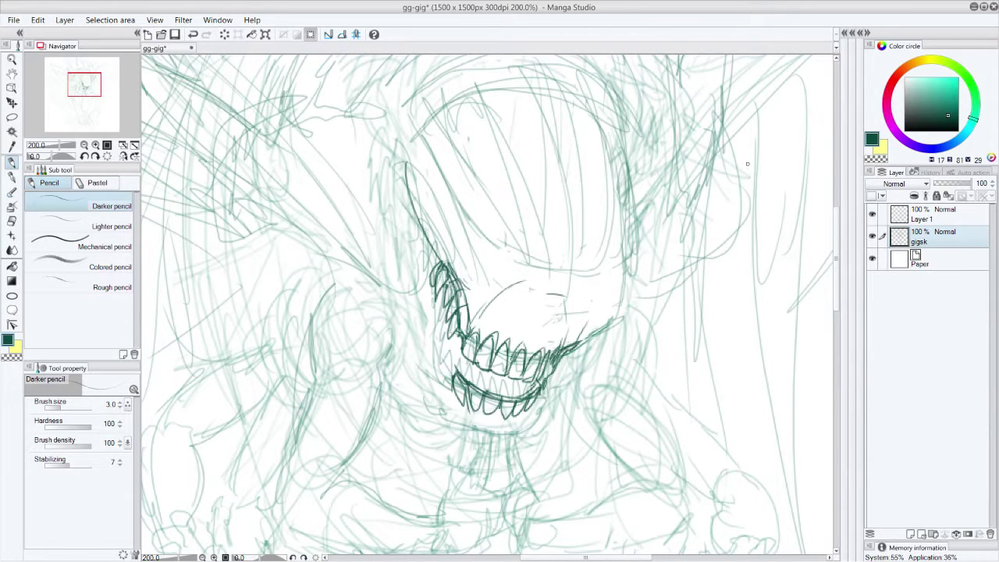
drag(443, 258, 420, 159)
mouse_move(442, 235)
mouse_down()
mouse_move(417, 313)
mouse_move(429, 298)
mouse_move(435, 317)
mouse_move(442, 309)
mouse_move(431, 339)
mouse_move(448, 382)
mouse_up()
drag(449, 342, 448, 356)
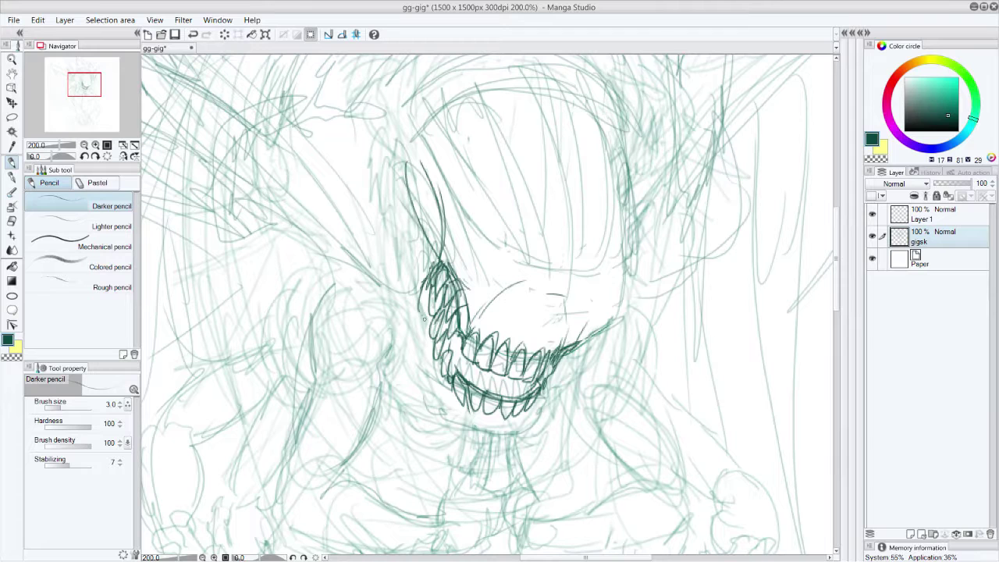
Outline the lower jaw from below the left cheek around the pointed chin to the right side
mouse_move(402, 294)
mouse_down()
mouse_move(398, 343)
mouse_move(449, 429)
mouse_up()
mouse_move(548, 424)
mouse_down()
mouse_move(479, 444)
mouse_move(489, 419)
mouse_move(445, 426)
mouse_up()
drag(459, 446, 524, 428)
Sketch the face's center line, right edge and long curved brow lines across the middle of the head
mouse_move(523, 349)
mouse_down()
mouse_move(577, 233)
mouse_move(587, 152)
mouse_up()
drag(582, 103, 578, 225)
drag(583, 129, 581, 220)
drag(615, 323, 629, 205)
drag(479, 316, 556, 277)
drag(445, 144, 504, 233)
mouse_move(512, 235)
mouse_down()
mouse_move(601, 272)
mouse_move(624, 250)
mouse_move(644, 208)
mouse_up()
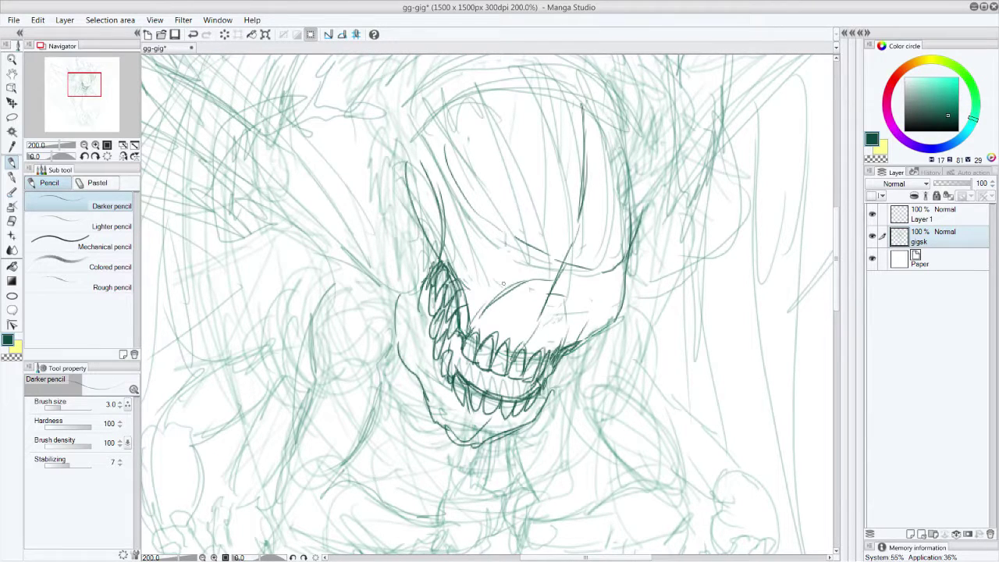
Add the nose fold, the left cheek creases and the angled cheek contours on the right of the face
mouse_move(473, 318)
mouse_down()
mouse_move(521, 287)
mouse_move(544, 314)
mouse_move(562, 306)
mouse_move(556, 364)
mouse_move(526, 295)
mouse_move(472, 334)
mouse_up()
drag(493, 301, 464, 323)
drag(454, 239, 486, 287)
mouse_move(438, 169)
mouse_down()
mouse_move(456, 217)
mouse_move(519, 289)
mouse_up()
drag(458, 212, 509, 285)
mouse_move(564, 312)
mouse_down()
mouse_move(621, 304)
mouse_move(648, 247)
mouse_up()
drag(624, 295, 651, 176)
Draw three narrow slanted eyes stacked on each side of the face
drag(495, 252, 509, 275)
drag(502, 214, 516, 241)
drag(518, 190, 531, 216)
mouse_move(581, 298)
mouse_down()
mouse_move(601, 294)
mouse_move(582, 299)
mouse_up()
mouse_move(592, 271)
mouse_down()
mouse_move(614, 268)
mouse_move(593, 272)
mouse_up()
mouse_move(601, 240)
mouse_down()
mouse_move(622, 236)
mouse_move(601, 239)
mouse_up()
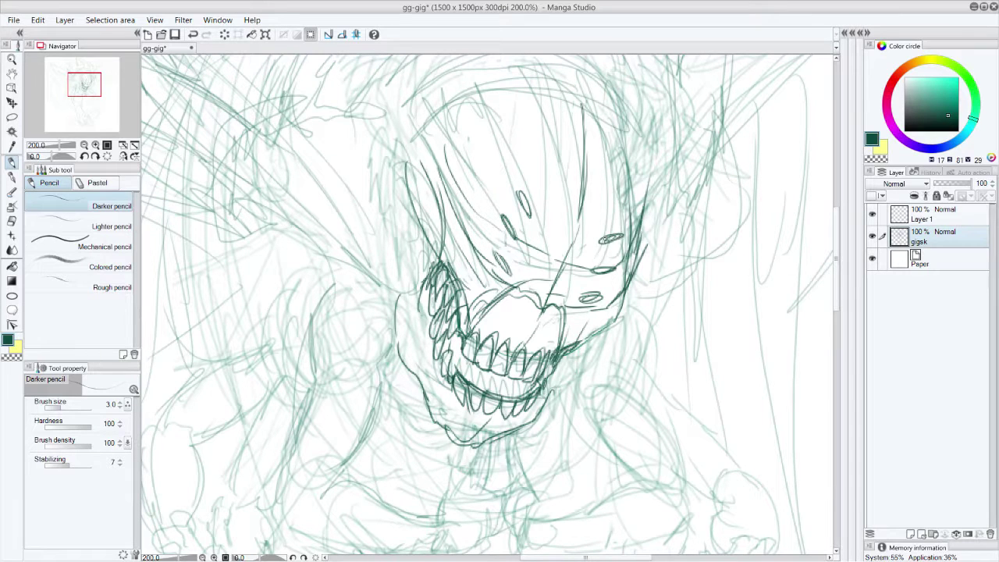
Sketch the right jaw hinge and add contour folds around the lower eyes and nose bridge
drag(551, 396, 578, 369)
mouse_move(589, 376)
mouse_down()
mouse_move(578, 344)
mouse_move(553, 382)
mouse_move(569, 359)
mouse_up()
drag(509, 258, 510, 284)
drag(490, 248, 503, 278)
mouse_move(598, 293)
mouse_down()
mouse_move(557, 307)
mouse_move(528, 293)
mouse_move(546, 284)
mouse_up()
drag(529, 239, 553, 258)
drag(551, 249, 560, 253)
drag(575, 228, 570, 254)
mouse_move(573, 250)
mouse_down()
mouse_move(596, 270)
mouse_move(570, 269)
mouse_move(615, 236)
mouse_up()
Shape the furrowed brow with curved ridges converging between the upper eyes
mouse_move(580, 228)
mouse_down()
mouse_move(624, 202)
mouse_move(545, 247)
mouse_move(535, 217)
mouse_up()
drag(529, 189, 559, 243)
drag(520, 189, 552, 241)
drag(573, 185, 567, 217)
mouse_move(573, 173)
mouse_down()
mouse_move(562, 211)
mouse_move(532, 242)
mouse_up()
drag(546, 232, 518, 256)
drag(512, 208, 526, 253)
drag(524, 250, 543, 263)
Draw long, round-tipped forehead ridges fanning upward across the head and close the crown on the right
drag(496, 211, 513, 235)
mouse_move(483, 174)
mouse_down()
mouse_move(475, 192)
mouse_move(490, 195)
mouse_move(465, 154)
mouse_up()
drag(523, 184, 500, 114)
mouse_move(499, 115)
mouse_down()
mouse_move(470, 148)
mouse_move(473, 180)
mouse_up()
mouse_move(470, 131)
mouse_down()
mouse_move(448, 148)
mouse_move(454, 200)
mouse_up()
drag(558, 145, 545, 139)
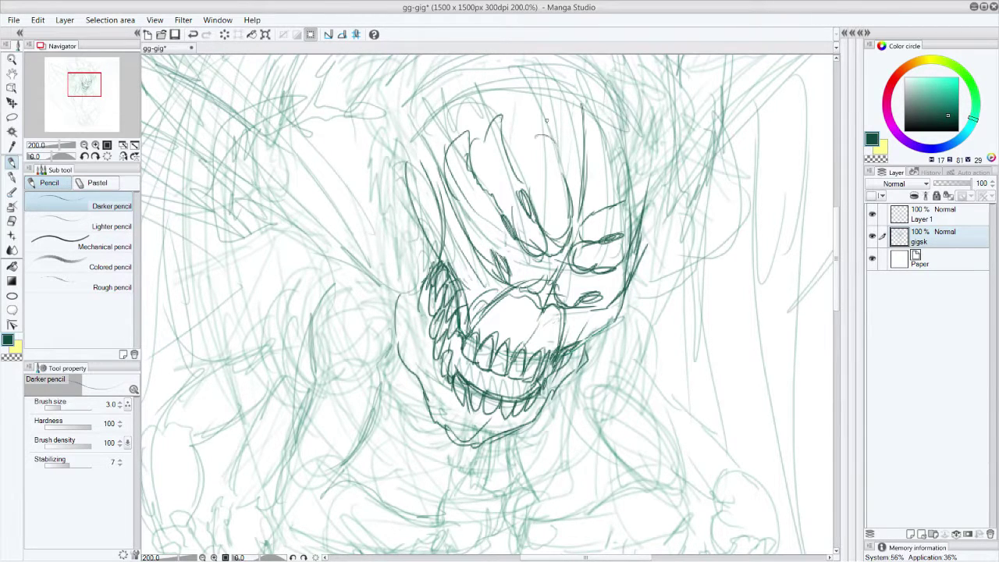
mouse_move(556, 177)
mouse_down()
mouse_move(564, 128)
mouse_move(509, 89)
mouse_move(501, 148)
mouse_up()
mouse_move(560, 131)
mouse_down()
mouse_move(552, 100)
mouse_move(587, 177)
mouse_up()
mouse_move(592, 165)
mouse_down()
mouse_move(589, 113)
mouse_move(617, 211)
mouse_up()
mouse_move(605, 147)
mouse_down()
mouse_move(645, 217)
mouse_move(632, 228)
mouse_move(639, 273)
mouse_move(582, 351)
mouse_up()
Add wrinkle lines across the muzzle from the nose down to the upper teeth
mouse_move(470, 252)
mouse_down()
mouse_move(499, 348)
mouse_move(605, 321)
mouse_move(546, 353)
mouse_up()
drag(581, 317, 526, 352)
drag(523, 292, 514, 349)
drag(478, 270, 451, 341)
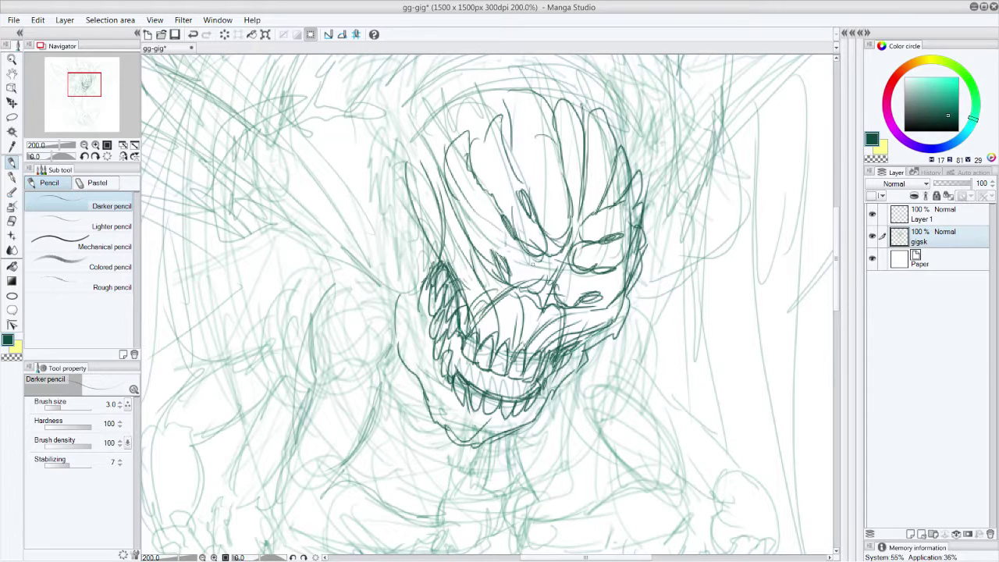
Add inner contour lines to the lower jaw and chin beneath the lower fangs
mouse_move(439, 376)
mouse_down()
mouse_move(444, 431)
mouse_move(476, 437)
mouse_move(538, 415)
mouse_up()
mouse_move(499, 442)
mouse_down()
mouse_move(420, 395)
mouse_move(398, 352)
mouse_up()
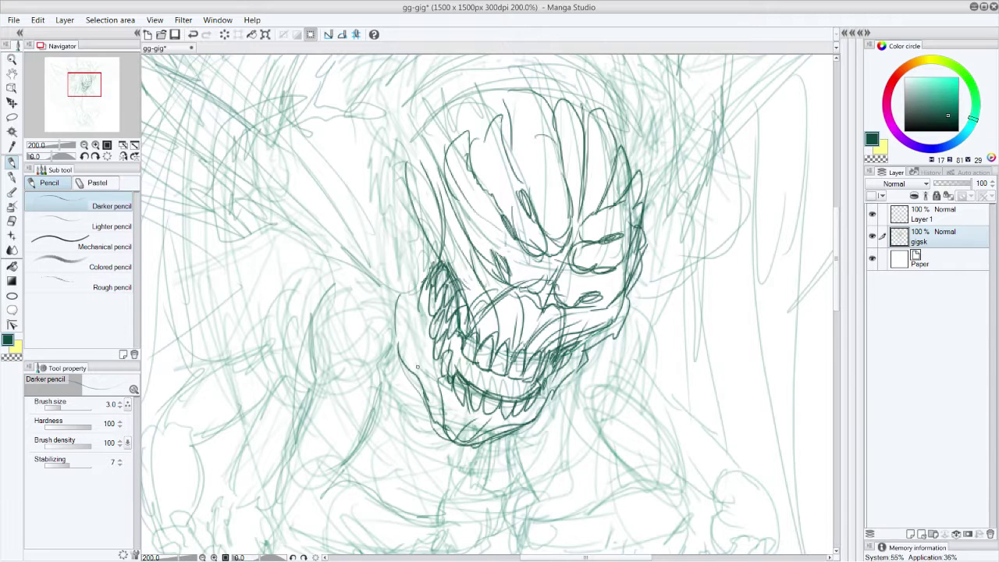
drag(524, 422, 442, 424)
Sketch layered collar folds wrapping around the neck beneath the chin
drag(387, 363, 420, 419)
mouse_move(421, 420)
mouse_down()
mouse_move(383, 386)
mouse_move(419, 408)
mouse_move(434, 439)
mouse_up()
mouse_move(538, 415)
mouse_down()
mouse_move(509, 455)
mouse_move(448, 459)
mouse_up()
drag(450, 425, 456, 448)
drag(454, 441, 501, 459)
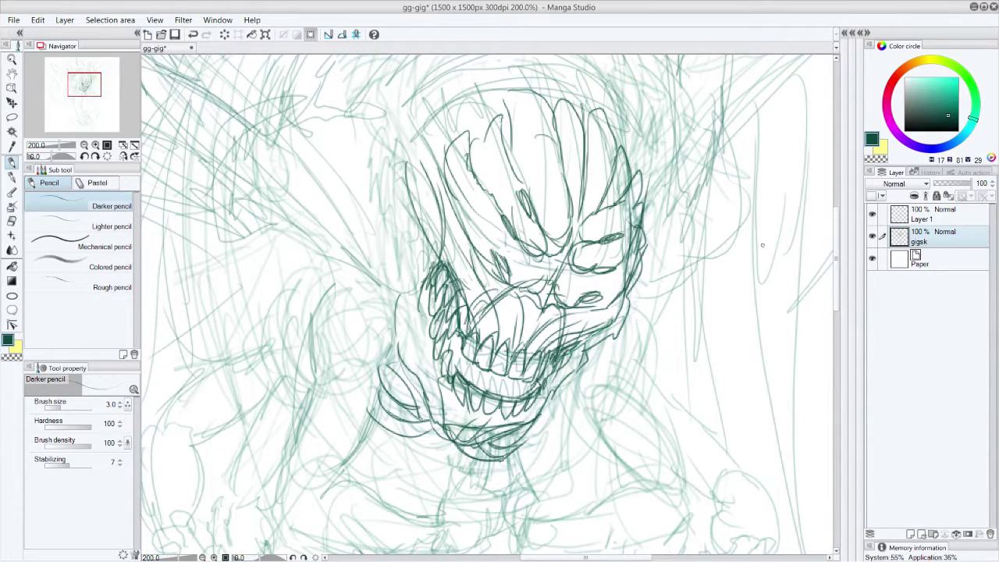
mouse_move(534, 438)
mouse_down()
mouse_move(569, 401)
mouse_move(547, 431)
mouse_move(537, 412)
mouse_move(475, 455)
mouse_up()
mouse_move(373, 421)
mouse_down()
mouse_move(460, 447)
mouse_move(392, 399)
mouse_up()
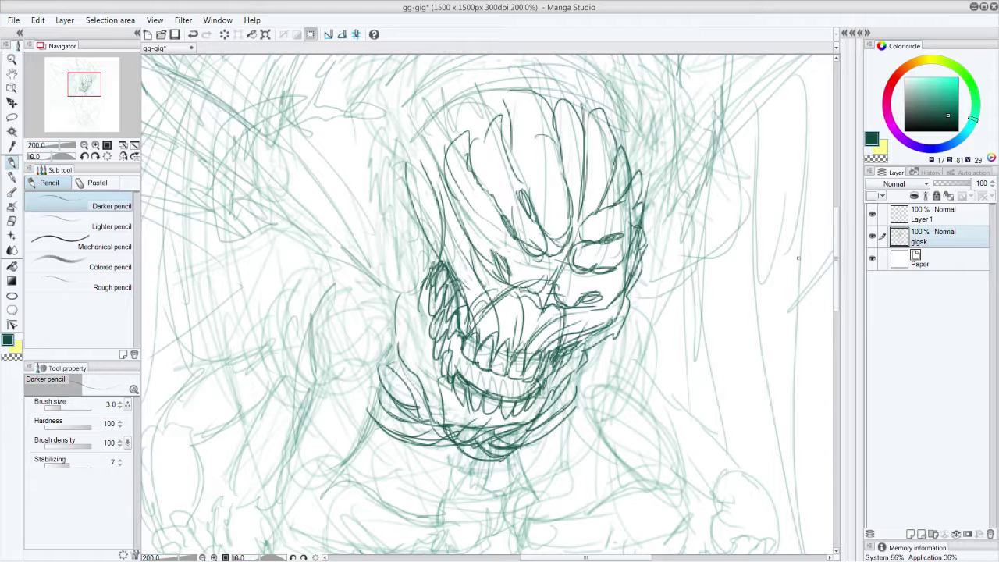
Outline the shoulders and upper arms on both sides of the collar
mouse_move(582, 382)
mouse_down()
mouse_move(592, 432)
mouse_move(633, 478)
mouse_up()
drag(596, 403, 634, 384)
mouse_move(625, 308)
mouse_down()
mouse_move(651, 371)
mouse_move(646, 388)
mouse_move(660, 412)
mouse_move(671, 486)
mouse_up()
drag(633, 469, 618, 480)
drag(590, 383, 621, 471)
mouse_move(395, 322)
mouse_down()
mouse_move(388, 356)
mouse_move(315, 402)
mouse_move(334, 347)
mouse_move(363, 325)
mouse_up()
mouse_move(376, 368)
mouse_down()
mouse_move(339, 476)
mouse_move(318, 483)
mouse_up()
mouse_move(293, 470)
mouse_down()
mouse_move(295, 435)
mouse_move(336, 379)
mouse_move(337, 293)
mouse_move(395, 287)
mouse_move(400, 311)
mouse_move(380, 290)
mouse_up()
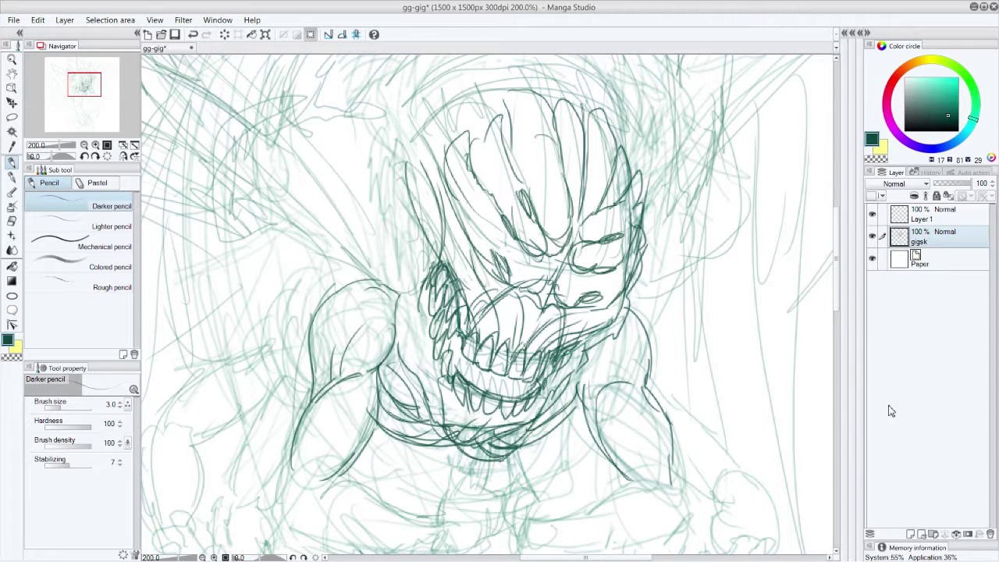
Add neck muscle lines between the left shoulder and the jaw
mouse_move(431, 352)
mouse_down()
mouse_move(415, 285)
mouse_move(409, 359)
mouse_up()
drag(410, 330, 434, 388)
drag(415, 292, 406, 334)
drag(412, 290, 405, 325)
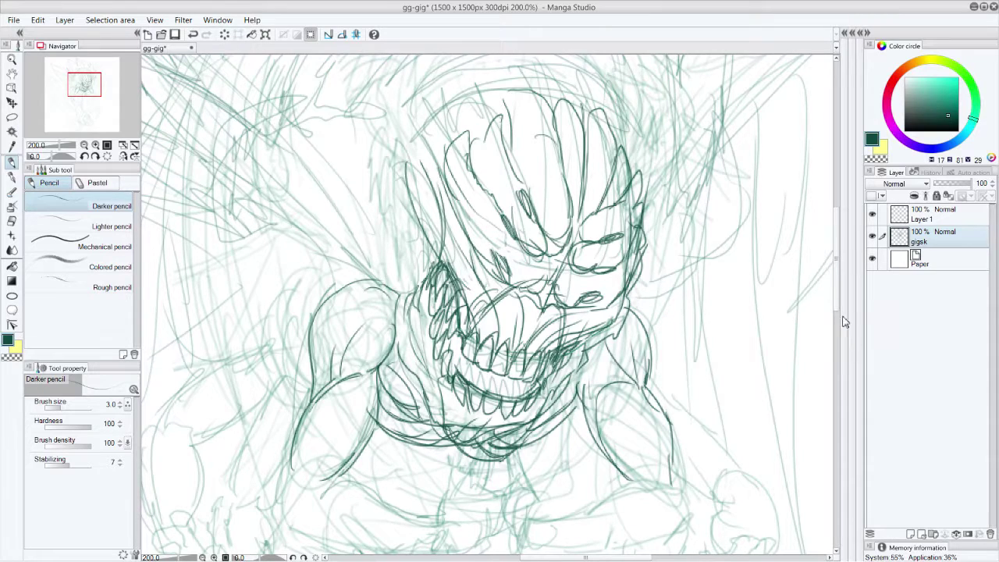
Draw the upper edge of the left forearm and wrap bands around its wrist
scroll(839, 328, down, 5)
scroll(838, 336, down, 1)
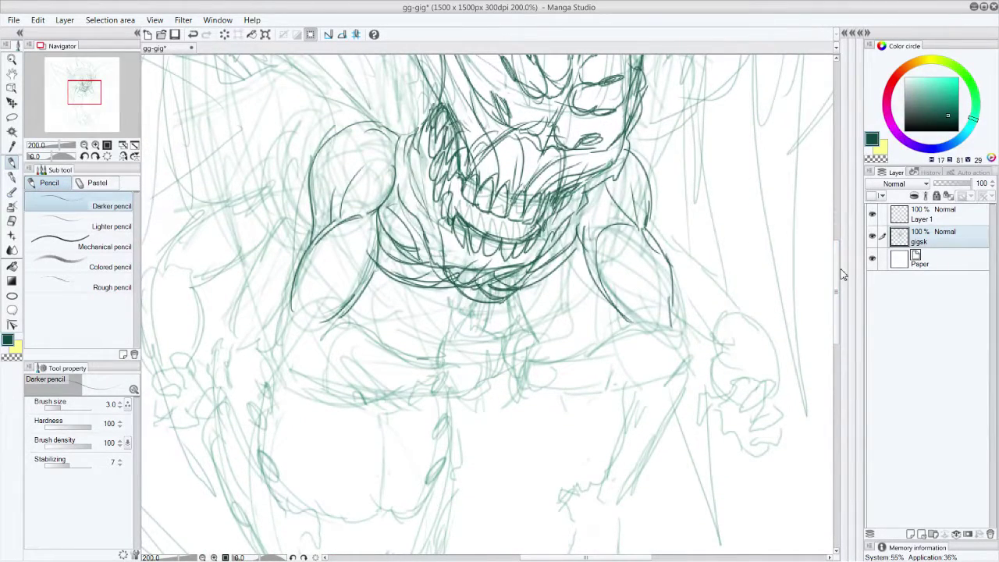
mouse_move(339, 320)
mouse_down()
mouse_move(434, 356)
mouse_move(441, 401)
mouse_up()
drag(420, 356, 421, 402)
drag(425, 401, 443, 400)
drag(414, 354, 418, 399)
mouse_move(400, 358)
mouse_down()
mouse_move(392, 404)
mouse_move(415, 397)
mouse_up()
drag(441, 361, 447, 400)
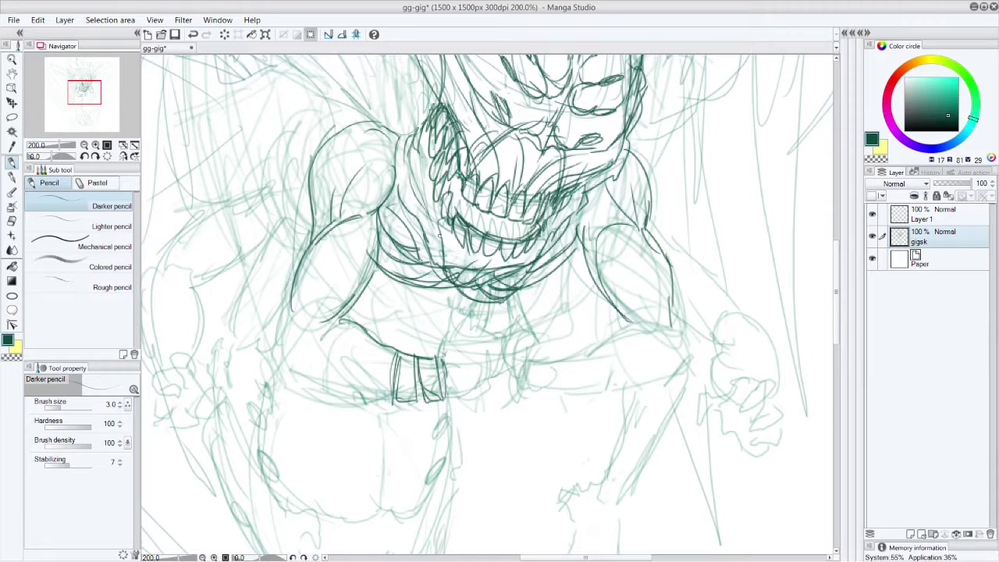
Sketch the back of the left hand with slanted finger lines beyond the wrist bands
mouse_move(453, 328)
mouse_down()
mouse_move(490, 357)
mouse_move(463, 344)
mouse_move(479, 375)
mouse_move(446, 355)
mouse_move(441, 386)
mouse_up()
drag(461, 381, 448, 392)
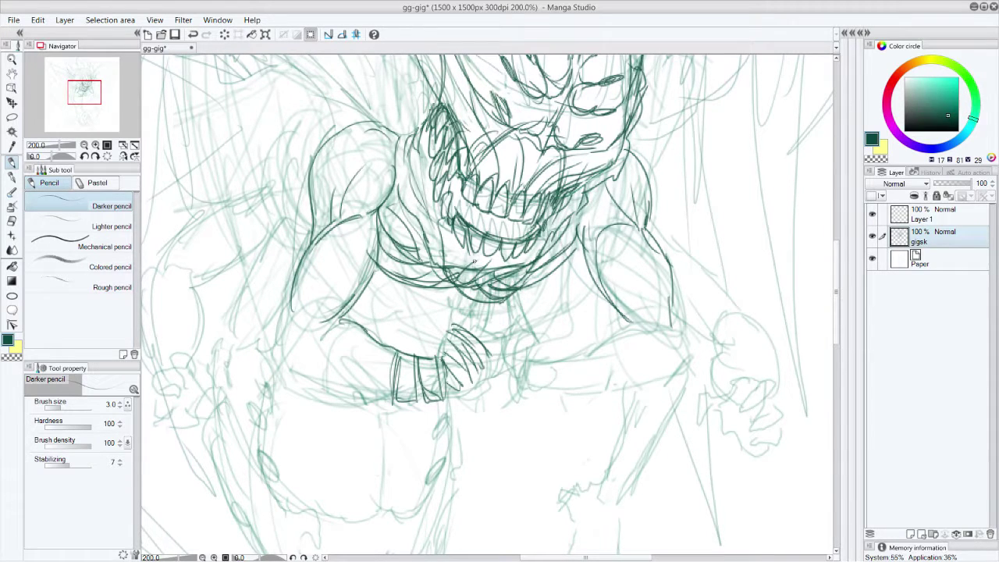
drag(450, 392, 476, 392)
Draw the curled, interlocking fingers of the second hand against the first
drag(488, 351, 479, 384)
mouse_move(495, 332)
mouse_down()
mouse_move(489, 355)
mouse_move(511, 320)
mouse_up()
drag(511, 330, 490, 366)
mouse_move(494, 346)
mouse_down()
mouse_move(530, 311)
mouse_move(524, 360)
mouse_move(495, 395)
mouse_up()
mouse_move(517, 332)
mouse_down()
mouse_move(496, 370)
mouse_move(535, 330)
mouse_move(517, 383)
mouse_move(521, 346)
mouse_move(514, 351)
mouse_up()
drag(527, 348, 512, 376)
mouse_move(497, 382)
mouse_down()
mouse_move(495, 393)
mouse_move(483, 380)
mouse_move(481, 392)
mouse_up()
Sketch the hands' raised fingers meeting in a point beneath the collar, clearing the old lines around them
mouse_move(485, 320)
mouse_down()
mouse_move(495, 328)
mouse_move(490, 311)
mouse_up()
drag(490, 312, 522, 332)
mouse_move(507, 312)
mouse_down()
mouse_move(520, 315)
mouse_move(492, 308)
mouse_move(444, 349)
mouse_move(518, 271)
mouse_up()
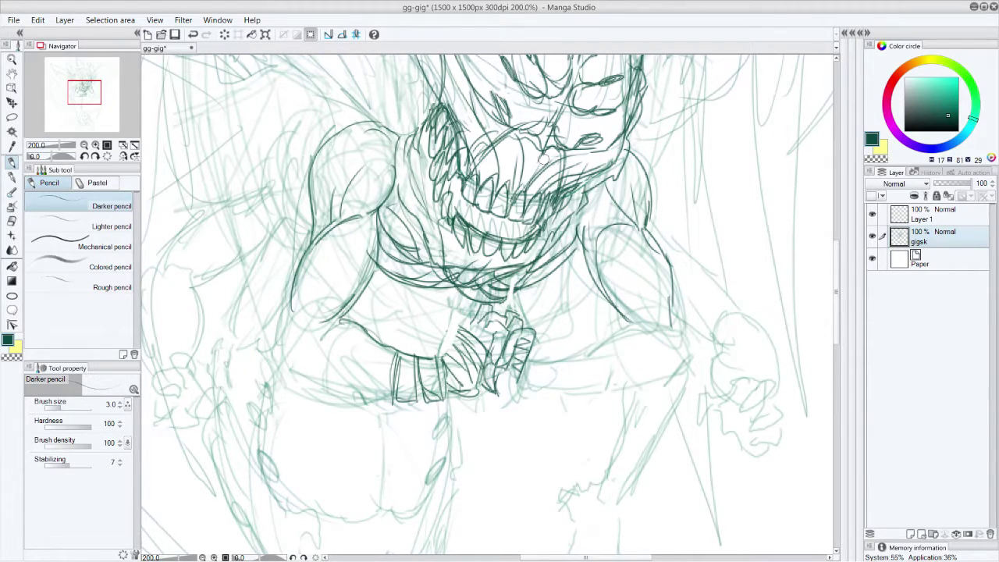
key(ctrl+z)
drag(521, 318, 504, 267)
mouse_move(460, 328)
mouse_down()
mouse_move(504, 272)
mouse_move(504, 293)
mouse_move(488, 306)
mouse_move(508, 279)
mouse_up()
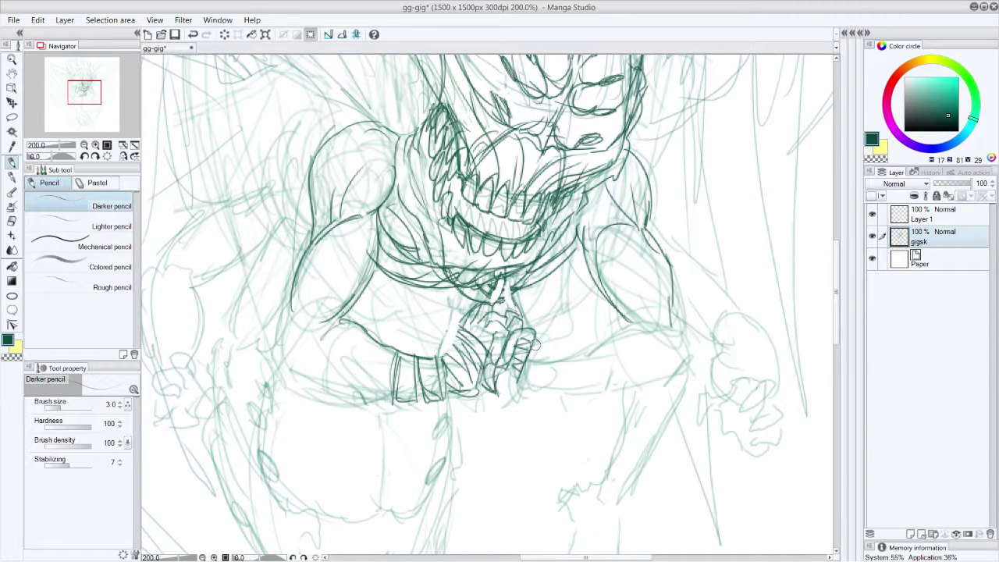
drag(473, 311, 501, 278)
mouse_move(492, 312)
mouse_down()
mouse_move(510, 274)
mouse_move(517, 313)
mouse_up()
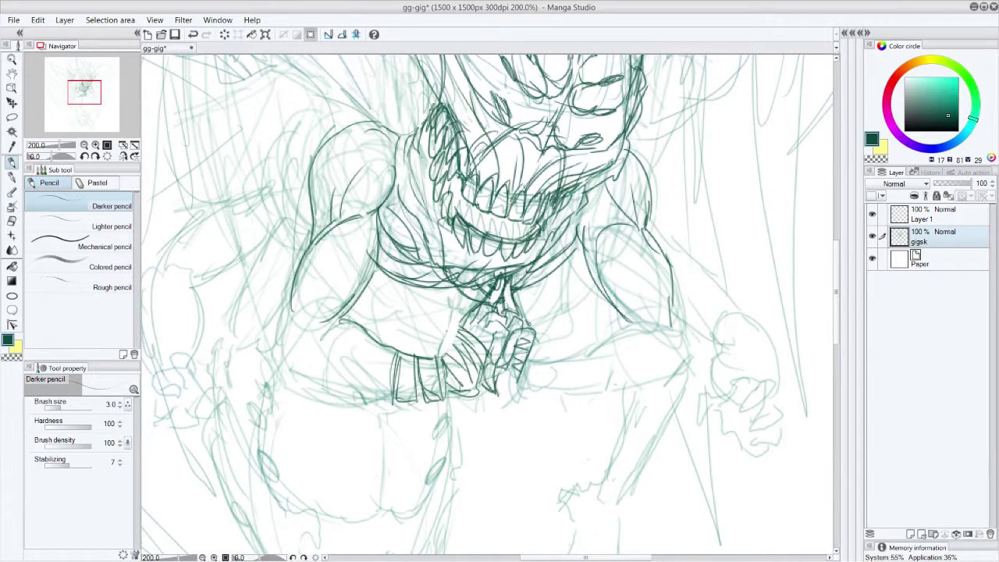
Define the lower fingers and the outer edges of the clasped hands
mouse_move(495, 373)
mouse_down()
mouse_move(506, 395)
mouse_move(520, 387)
mouse_up()
drag(468, 323, 442, 356)
mouse_move(531, 347)
mouse_down()
mouse_move(537, 362)
mouse_move(561, 359)
mouse_move(523, 378)
mouse_move(535, 371)
mouse_up()
Draw the right forearm from the clasped hands to the elbow, with a cuff line at the wrist
mouse_move(494, 390)
mouse_down()
mouse_move(526, 394)
mouse_move(561, 396)
mouse_up()
mouse_move(531, 362)
mouse_down()
mouse_move(642, 326)
mouse_move(656, 336)
mouse_up()
mouse_move(555, 394)
mouse_down()
mouse_move(654, 384)
mouse_move(679, 323)
mouse_move(657, 379)
mouse_up()
drag(531, 330, 536, 393)
drag(547, 362, 551, 389)
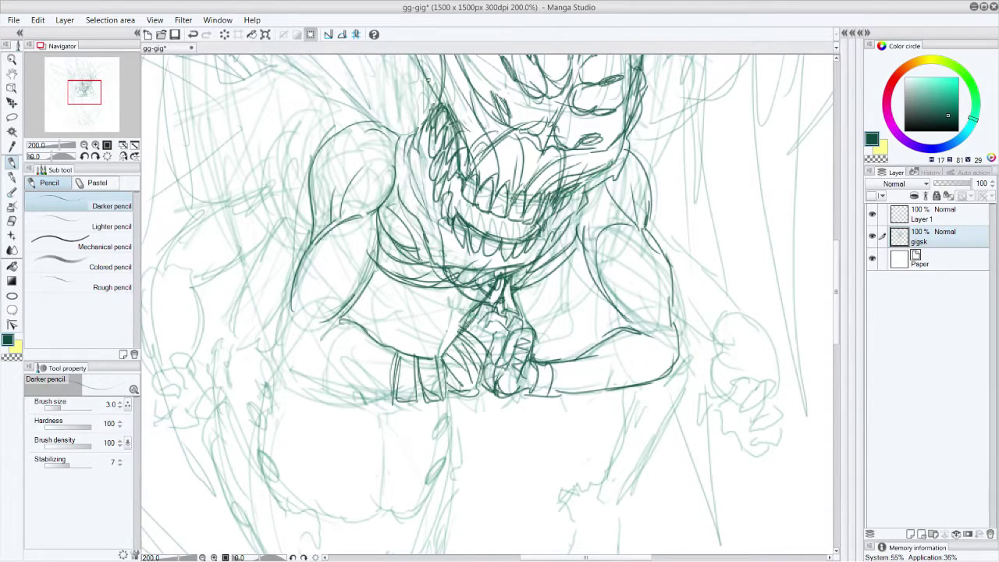
Lasso the clasped hands, move them slightly to the right and clear the selection
click(11, 117)
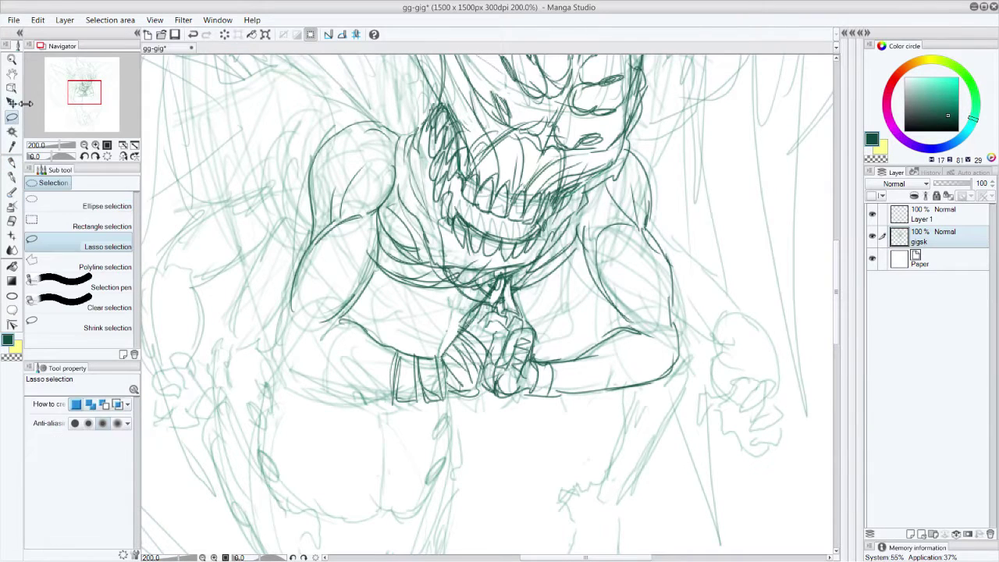
mouse_move(507, 270)
mouse_down()
mouse_move(559, 352)
mouse_move(451, 409)
mouse_move(472, 295)
mouse_move(492, 259)
mouse_up()
click(12, 103)
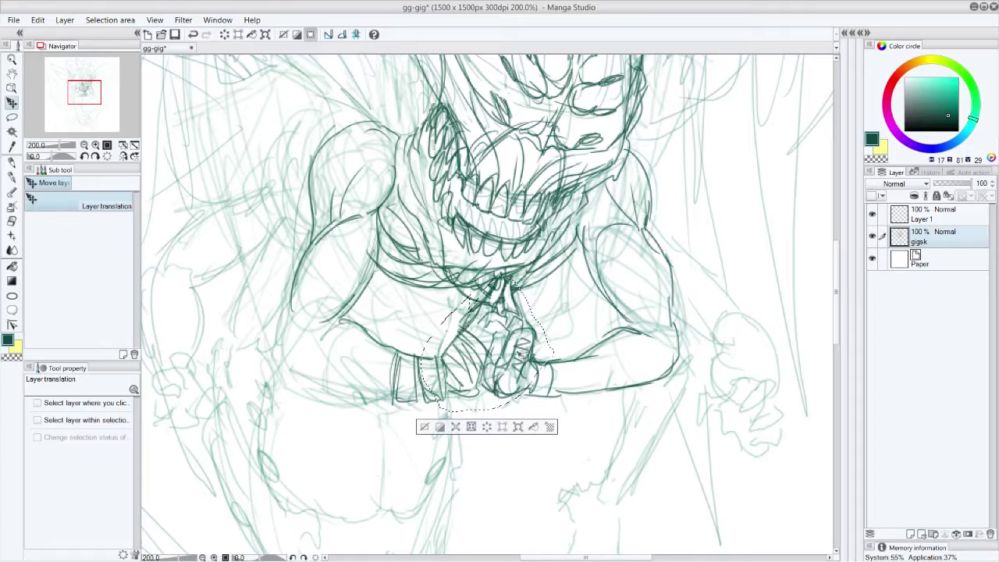
drag(525, 348, 545, 349)
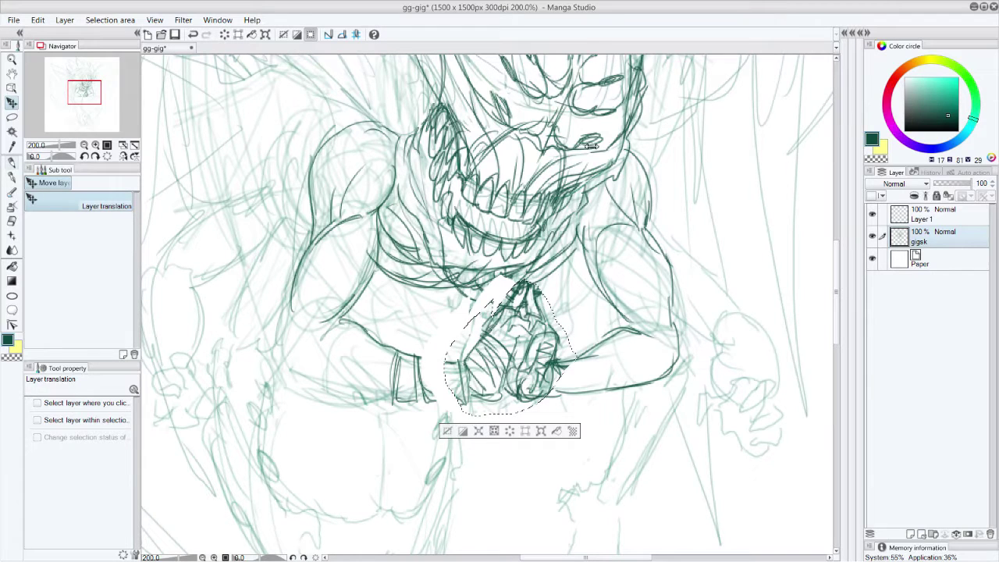
click(11, 161)
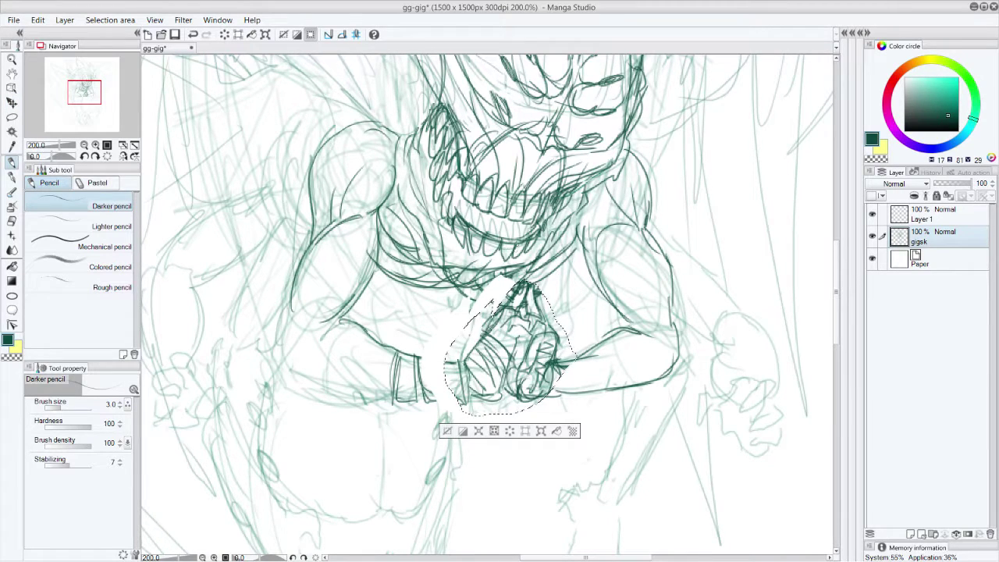
key(ctrl+d)
Repair the lines left of the moved hands and wrap more bands along the left forearm
drag(528, 273, 477, 298)
mouse_move(421, 359)
mouse_down()
mouse_move(465, 359)
mouse_move(434, 396)
mouse_up()
drag(442, 360, 443, 388)
drag(382, 348, 367, 382)
mouse_move(372, 351)
mouse_down()
mouse_move(375, 400)
mouse_move(382, 395)
mouse_up()
drag(360, 336, 349, 397)
mouse_move(358, 336)
mouse_down()
mouse_move(346, 387)
mouse_move(363, 416)
mouse_move(375, 404)
mouse_up()
drag(366, 357, 371, 405)
drag(356, 337, 345, 406)
Wrap curved bands around the right forearm between the hands and the elbow
mouse_move(566, 356)
mouse_down()
mouse_move(570, 391)
mouse_move(592, 374)
mouse_move(597, 394)
mouse_up()
mouse_move(606, 351)
mouse_down()
mouse_move(613, 392)
mouse_move(624, 389)
mouse_up()
drag(631, 340, 629, 394)
drag(565, 395, 612, 388)
mouse_move(607, 339)
mouse_down()
mouse_move(651, 322)
mouse_move(622, 328)
mouse_move(629, 336)
mouse_up()
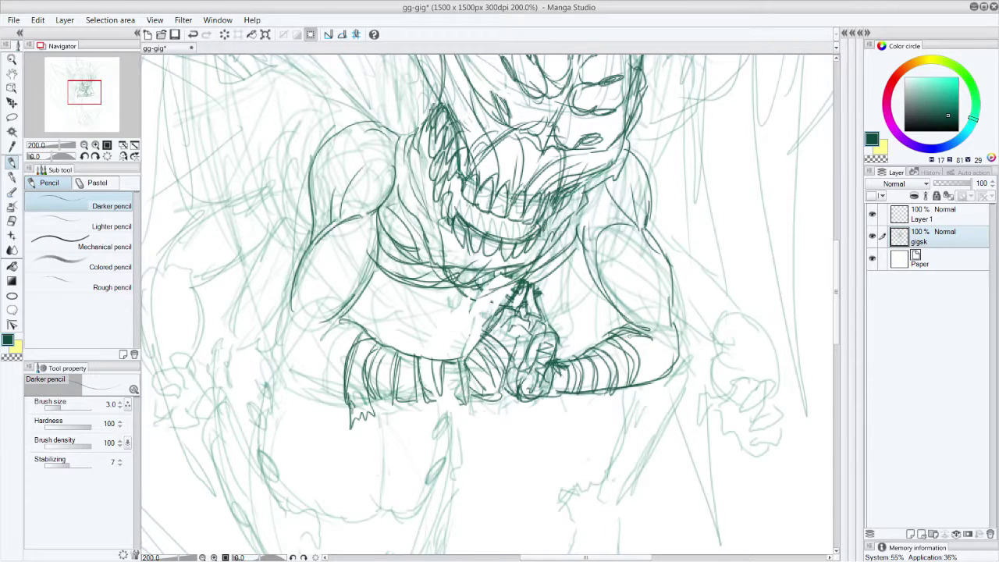
Draw the left elbow and the underside of the forearm up to the first band
mouse_move(293, 298)
mouse_down()
mouse_move(285, 342)
mouse_move(344, 387)
mouse_up()
drag(295, 350, 346, 388)
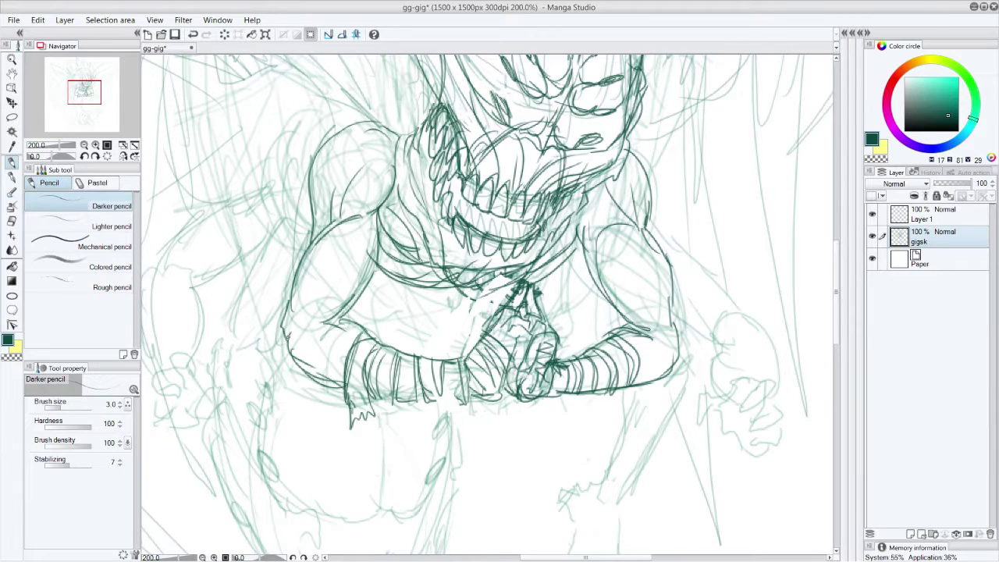
scroll(838, 289, up, 1)
scroll(837, 289, up, 5)
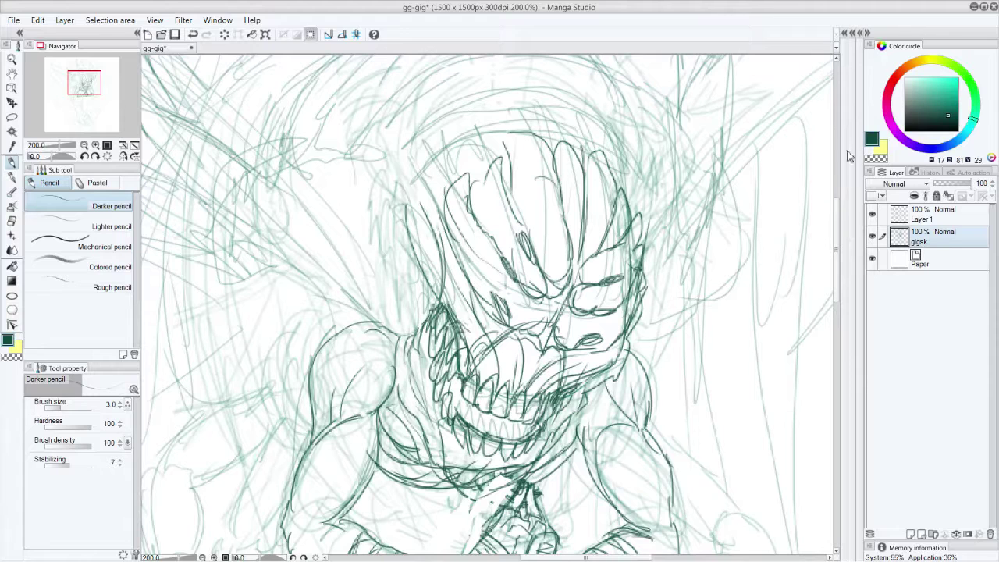
Outline the long lowest spike rising from the left shoulder beside the head, including the smaller point along its lower edge
drag(357, 275, 331, 201)
mouse_move(357, 335)
mouse_down()
mouse_move(398, 310)
mouse_move(371, 330)
mouse_move(381, 333)
mouse_up()
mouse_move(324, 306)
mouse_down()
mouse_move(388, 333)
mouse_move(324, 268)
mouse_up()
drag(81, 83, 71, 78)
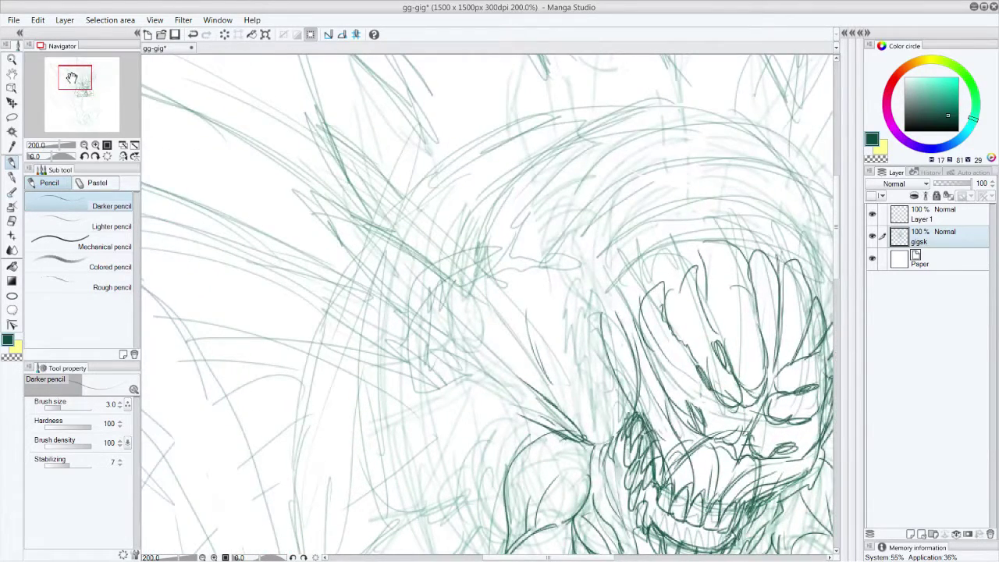
mouse_move(529, 423)
mouse_down()
mouse_move(466, 389)
mouse_move(407, 306)
mouse_up()
drag(451, 381, 408, 306)
drag(511, 366, 473, 339)
drag(563, 418, 506, 354)
drag(577, 426, 566, 382)
drag(601, 443, 583, 433)
drag(601, 442, 584, 366)
mouse_move(431, 320)
mouse_down()
mouse_move(345, 253)
mouse_move(320, 215)
mouse_move(379, 226)
mouse_move(472, 300)
mouse_up()
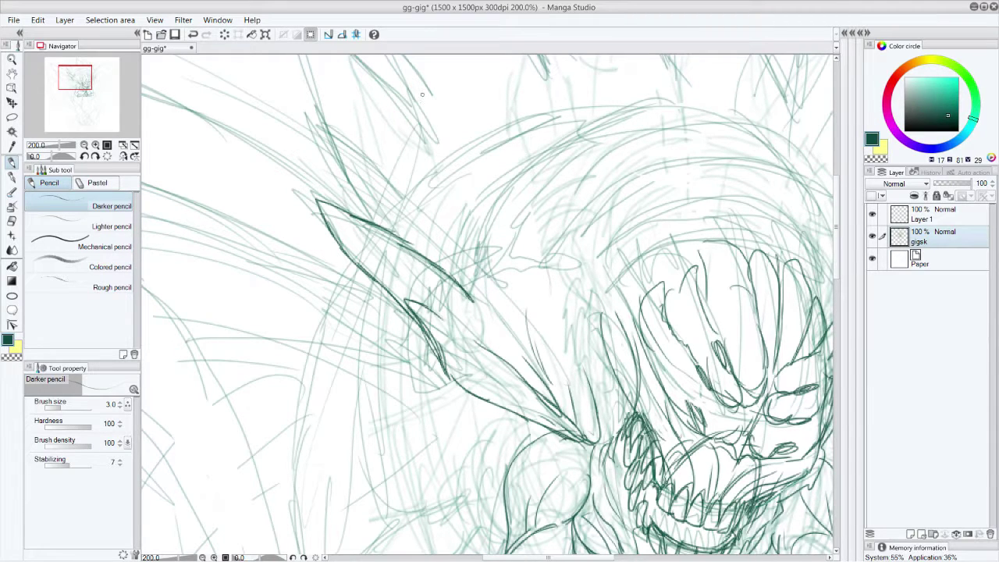
Add short ridge and crack lines inside the lowest left spike, from its tip down to its base
mouse_move(397, 235)
mouse_down()
mouse_move(420, 241)
mouse_move(423, 223)
mouse_move(437, 263)
mouse_up()
mouse_move(475, 305)
mouse_down()
mouse_move(421, 267)
mouse_move(404, 275)
mouse_move(483, 312)
mouse_move(514, 313)
mouse_move(521, 358)
mouse_move(512, 322)
mouse_up()
drag(515, 315, 543, 321)
drag(471, 379, 544, 415)
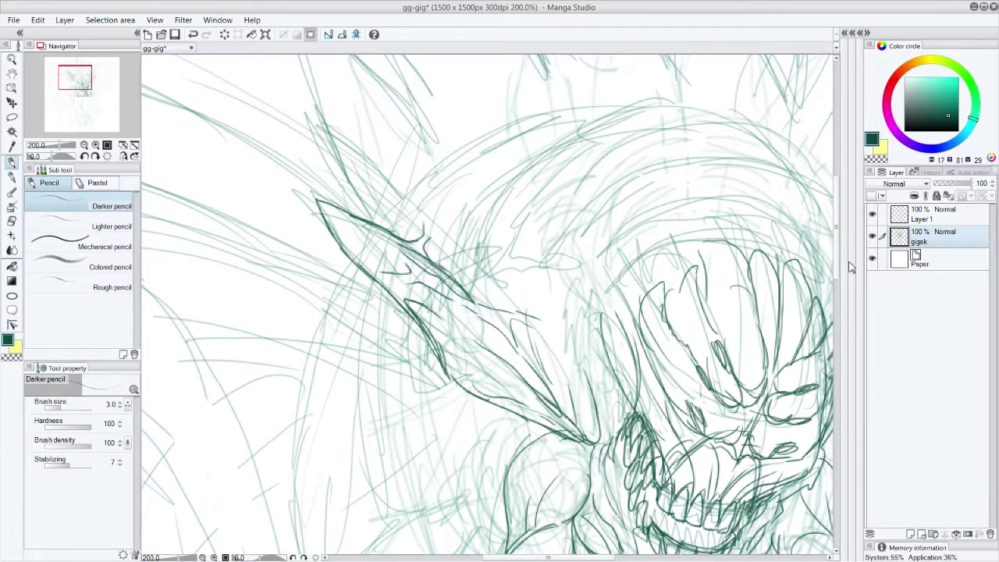
Outline the short spike above the lowest left one and the tall pointed spike rising behind it
drag(839, 275, 839, 247)
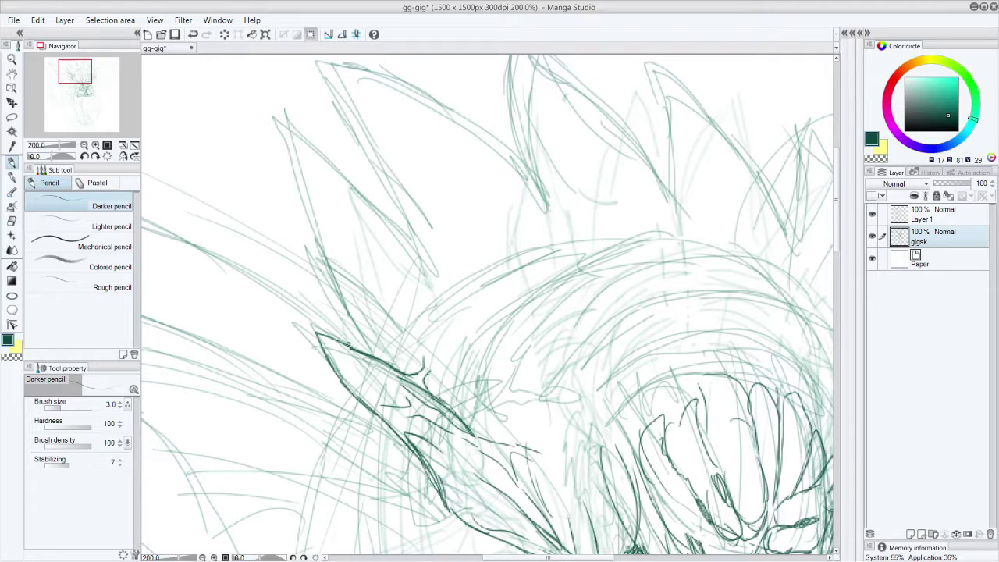
mouse_move(351, 344)
mouse_down()
mouse_move(370, 343)
mouse_move(326, 252)
mouse_move(389, 301)
mouse_up()
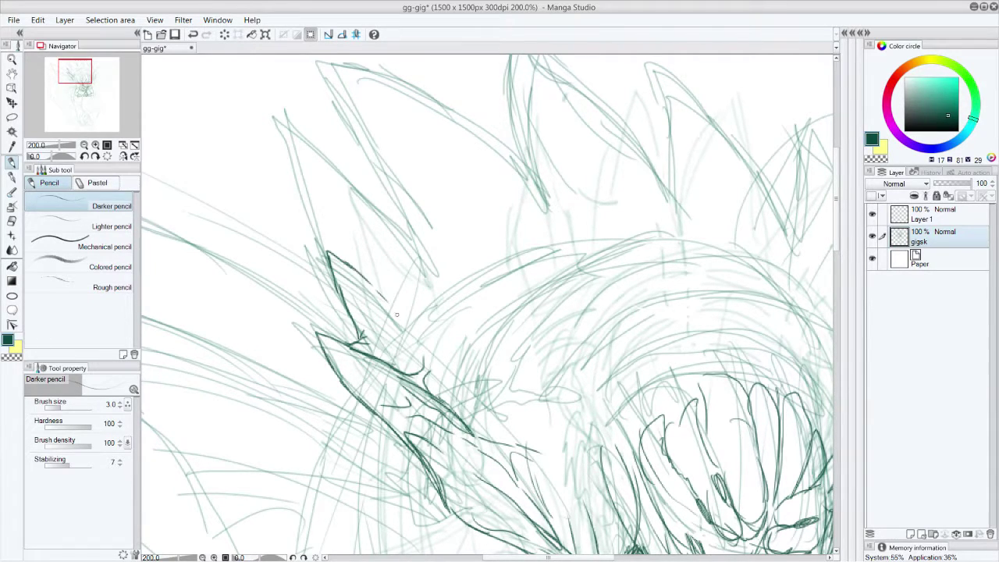
mouse_move(328, 257)
mouse_down()
mouse_move(284, 126)
mouse_move(420, 243)
mouse_move(287, 128)
mouse_up()
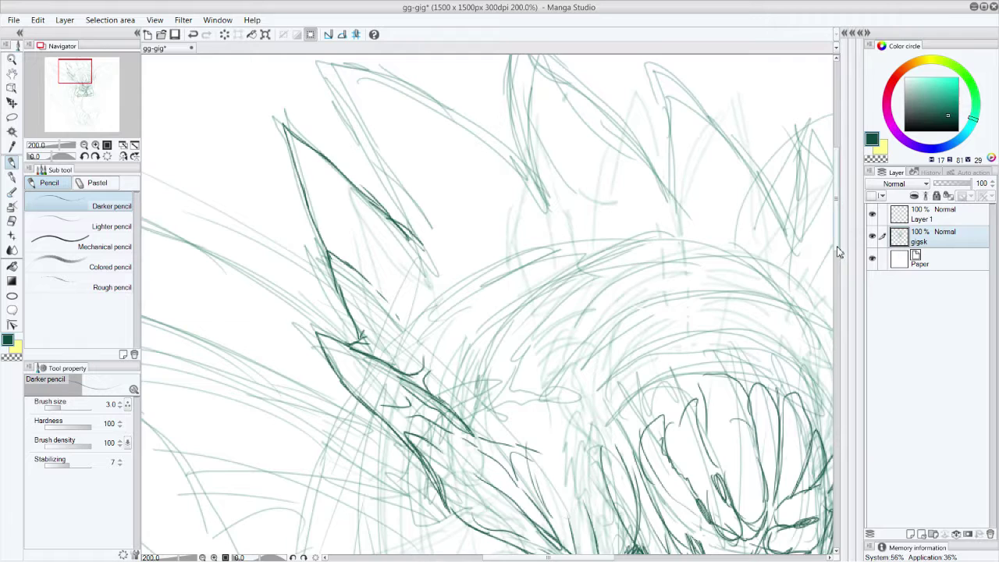
drag(836, 244, 836, 229)
drag(374, 270, 289, 199)
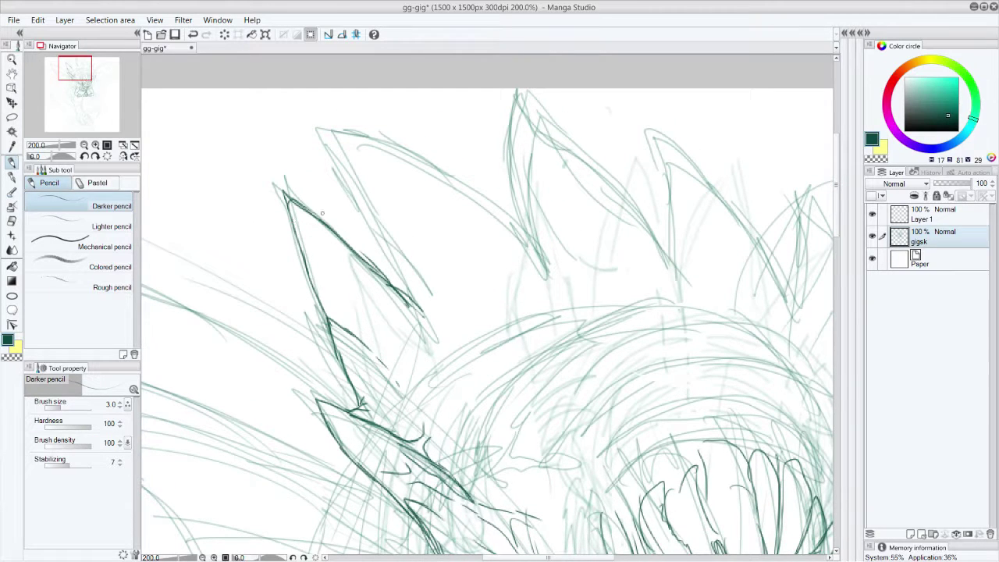
Outline the remaining large spikes across the top of the crest, from the upper left over the centre to the right
mouse_move(408, 298)
mouse_down()
mouse_move(326, 126)
mouse_move(392, 145)
mouse_move(521, 234)
mouse_move(515, 176)
mouse_move(545, 231)
mouse_up()
mouse_move(597, 173)
mouse_down()
mouse_move(629, 248)
mouse_move(618, 192)
mouse_move(641, 212)
mouse_move(534, 105)
mouse_move(512, 148)
mouse_move(515, 192)
mouse_up()
mouse_move(637, 209)
mouse_down()
mouse_move(676, 260)
mouse_move(675, 134)
mouse_move(717, 179)
mouse_move(774, 306)
mouse_up()
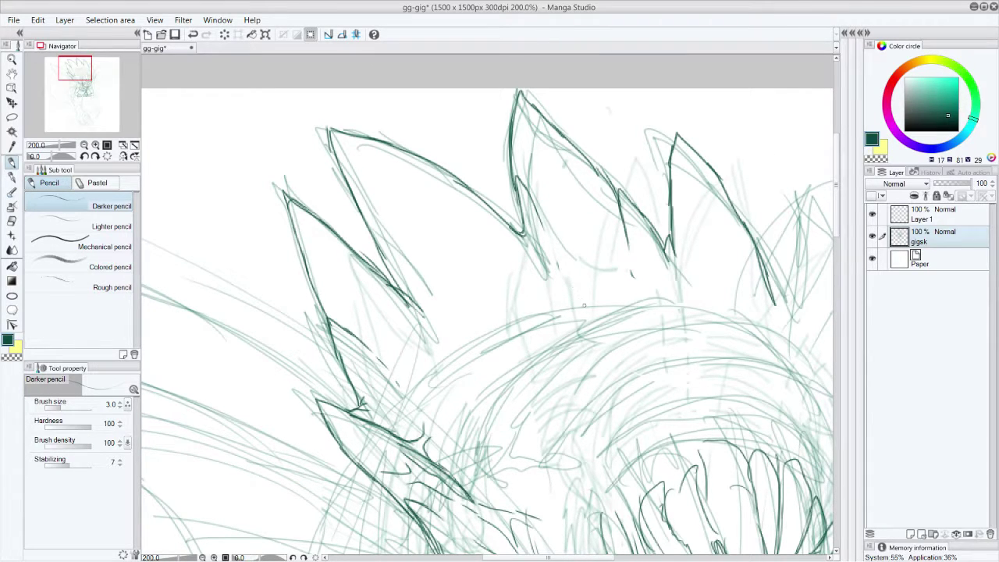
Darken the curved rim of the head crest beneath the spikes, from its left side over the top
drag(571, 332, 623, 312)
mouse_move(507, 390)
mouse_down()
mouse_move(575, 334)
mouse_move(690, 303)
mouse_up()
mouse_move(649, 299)
mouse_down()
mouse_move(545, 340)
mouse_move(479, 434)
mouse_move(469, 473)
mouse_up()
drag(573, 336, 495, 423)
drag(621, 318, 726, 311)
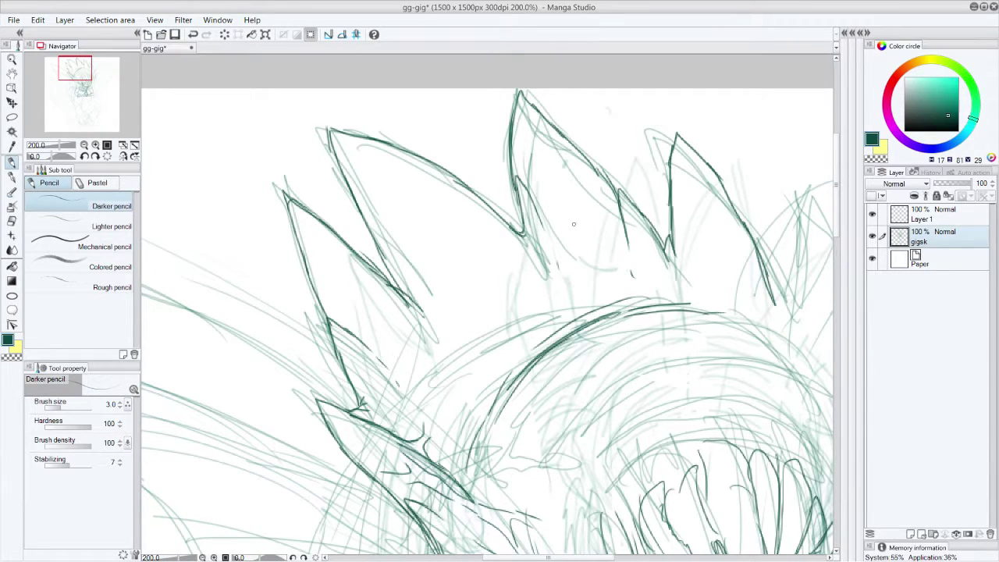
Draw branching ridge lines inside the upper left spikes and the tall central spike down to the crest rim
mouse_move(506, 366)
mouse_down()
mouse_move(483, 318)
mouse_move(403, 256)
mouse_move(435, 269)
mouse_move(455, 256)
mouse_move(441, 210)
mouse_up()
mouse_move(426, 178)
mouse_down()
mouse_move(451, 207)
mouse_move(469, 292)
mouse_move(521, 339)
mouse_move(478, 399)
mouse_move(408, 335)
mouse_up()
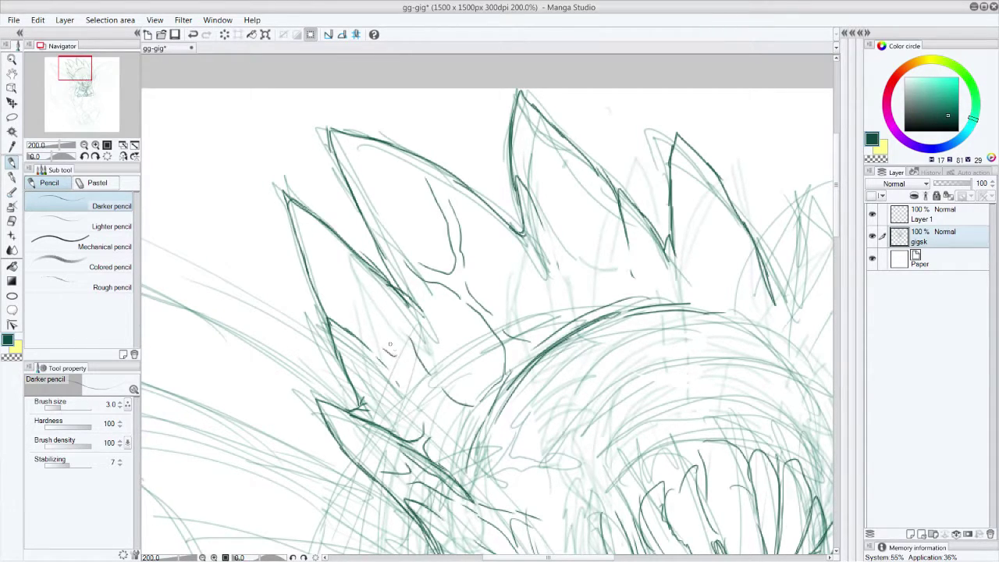
drag(632, 274, 629, 295)
mouse_move(593, 238)
mouse_down()
mouse_move(620, 252)
mouse_move(641, 238)
mouse_move(630, 279)
mouse_move(611, 232)
mouse_move(598, 229)
mouse_move(590, 184)
mouse_up()
mouse_move(593, 239)
mouse_down()
mouse_move(591, 185)
mouse_move(577, 225)
mouse_move(527, 168)
mouse_move(559, 200)
mouse_move(584, 216)
mouse_up()
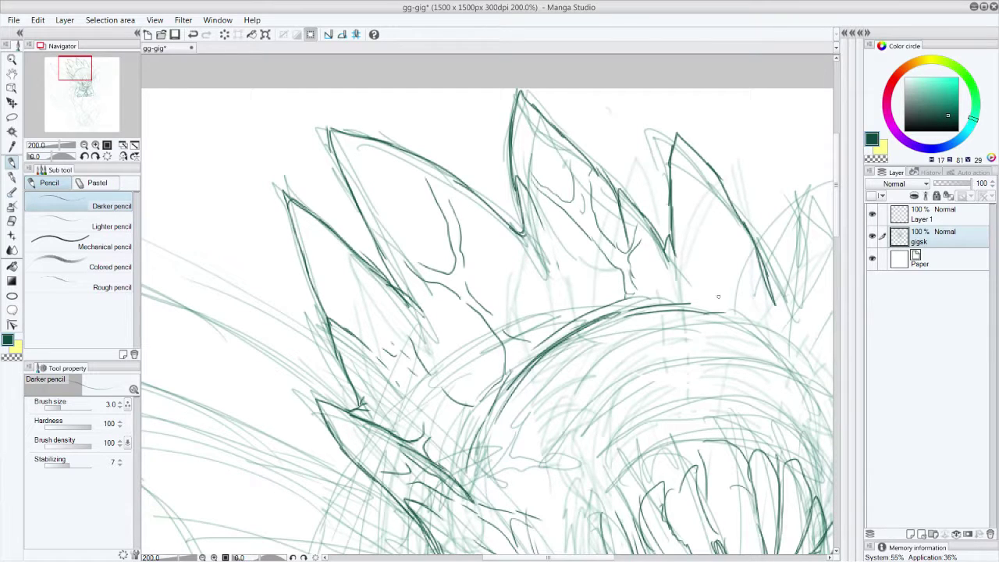
Add curves at the base of the central spike, branching lines in the right spike, and reinforce its right edge
mouse_move(619, 292)
mouse_down()
mouse_move(585, 295)
mouse_move(576, 286)
mouse_move(582, 310)
mouse_up()
mouse_move(707, 304)
mouse_down()
mouse_move(741, 253)
mouse_move(756, 270)
mouse_move(727, 303)
mouse_up()
drag(730, 306, 746, 317)
drag(686, 243, 678, 141)
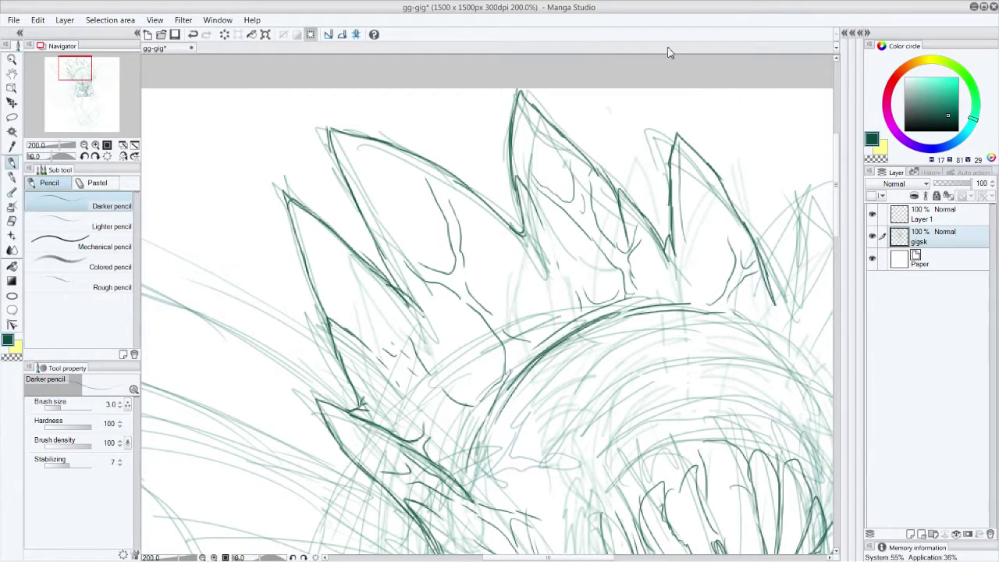
drag(78, 71, 91, 78)
drag(503, 110, 524, 147)
drag(507, 111, 516, 126)
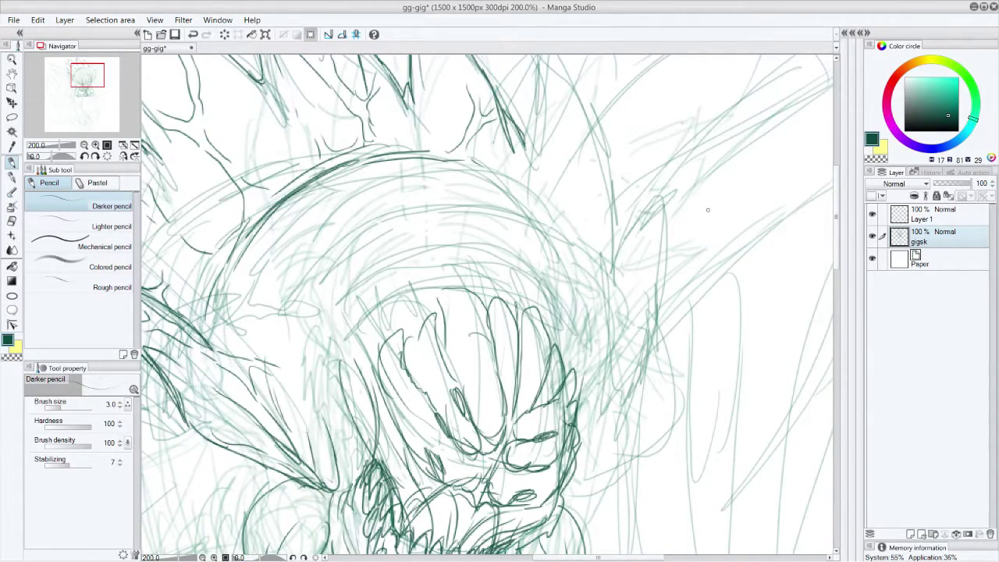
Reverse the canvas view horizontally and check the proportions of the whole figure and the face
scroll(831, 241, up, 2)
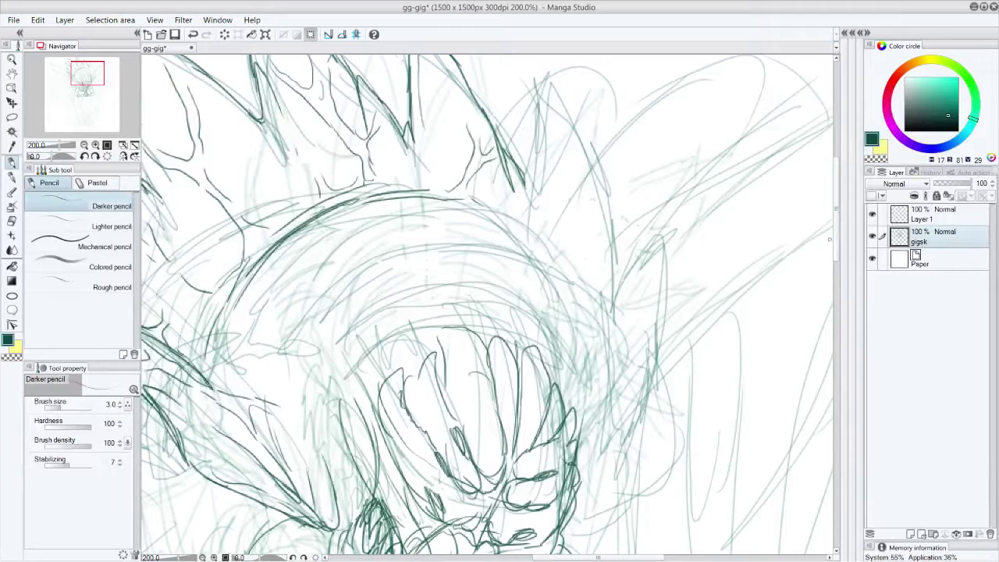
scroll(830, 239, down, 2)
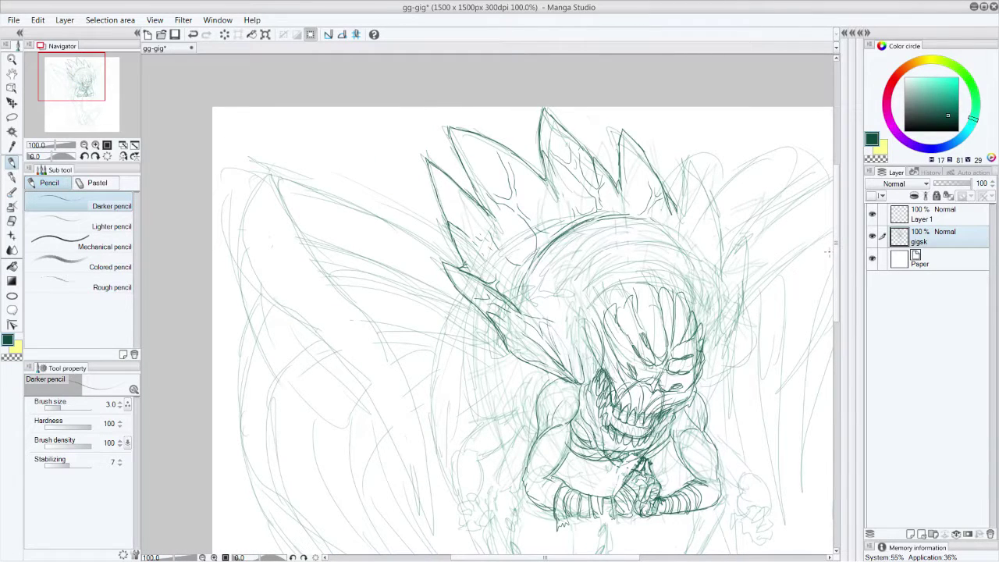
scroll(828, 251, down, 1)
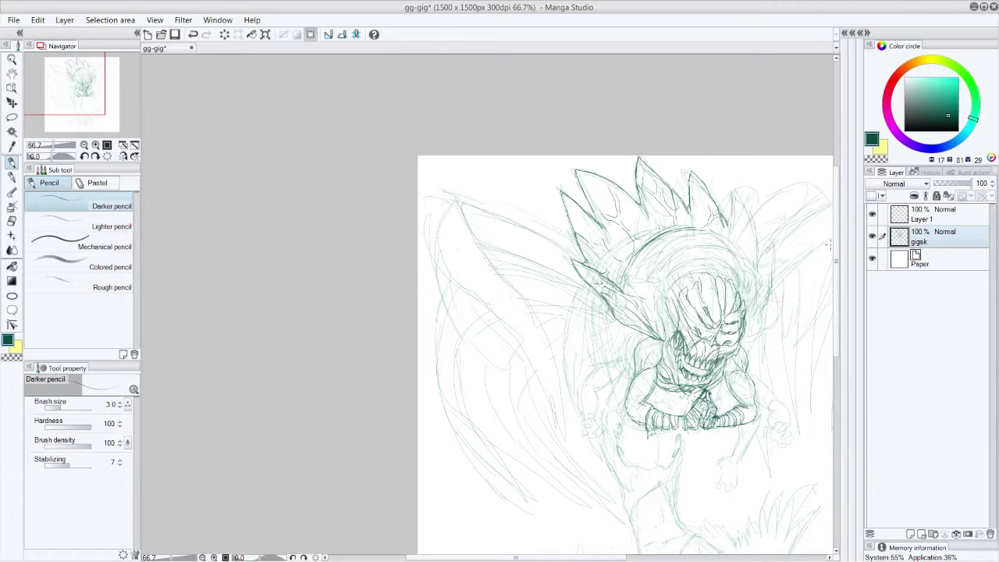
drag(72, 84, 86, 92)
click(184, 20)
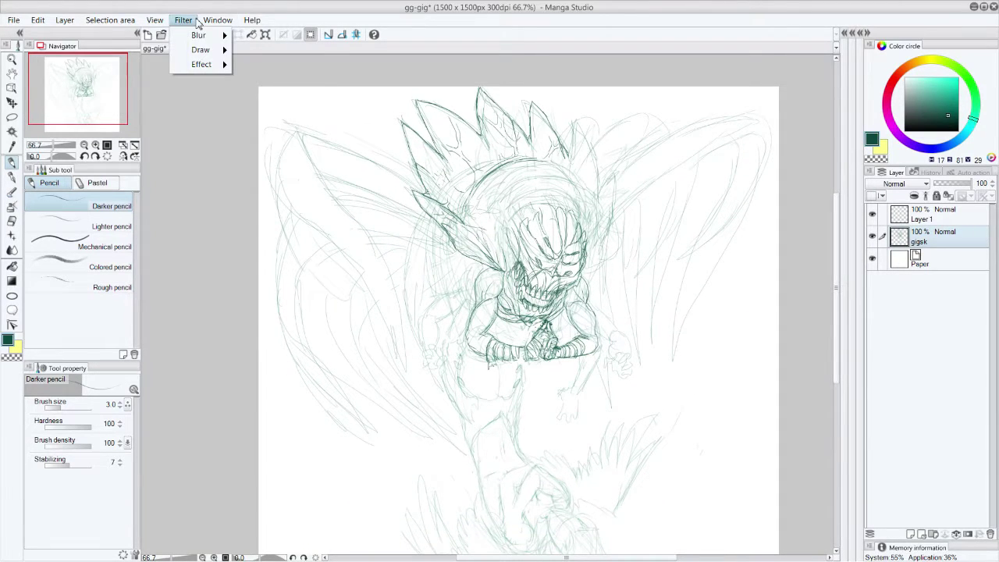
mouse_move(155, 20)
mouse_move(212, 34)
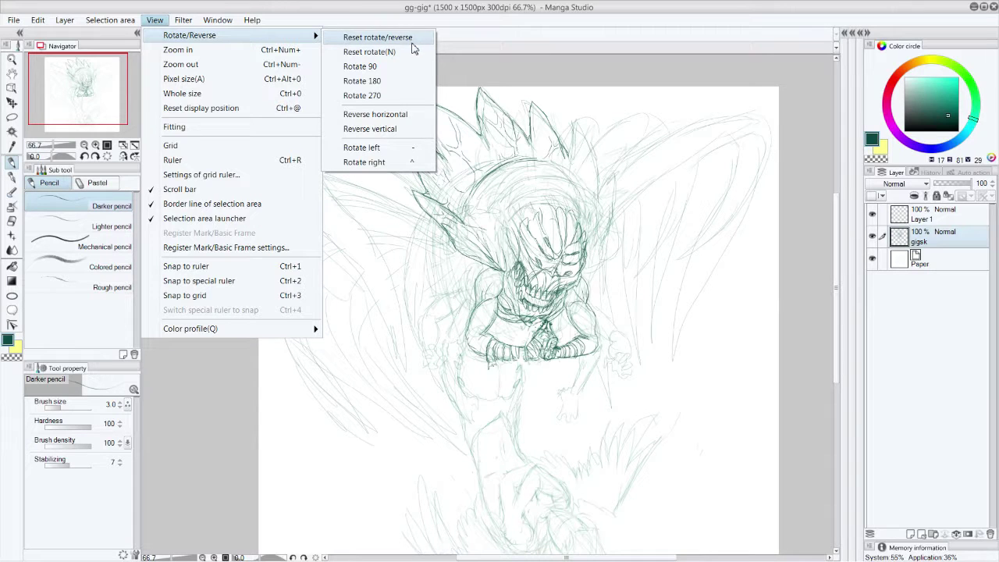
click(404, 114)
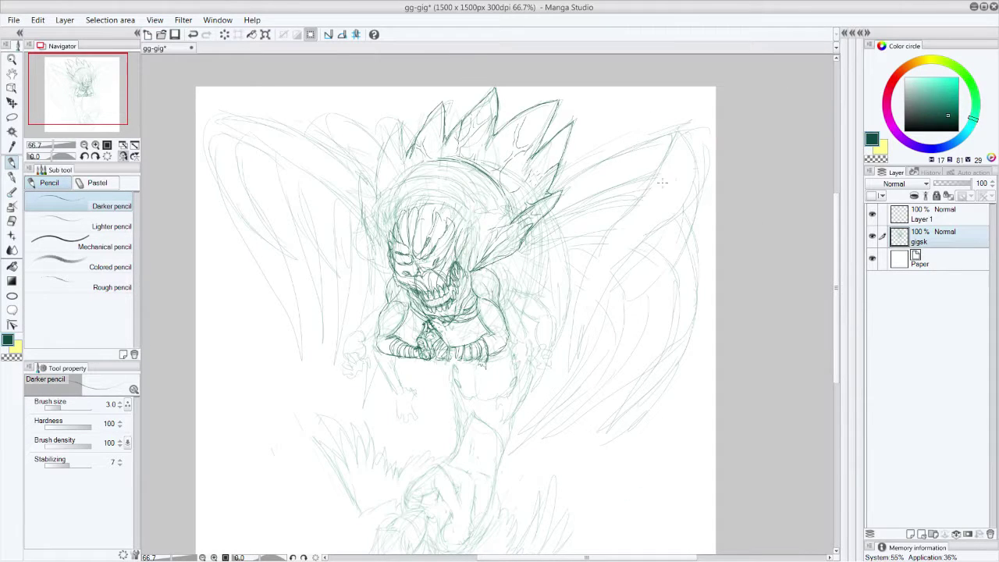
scroll(840, 234, down, 1)
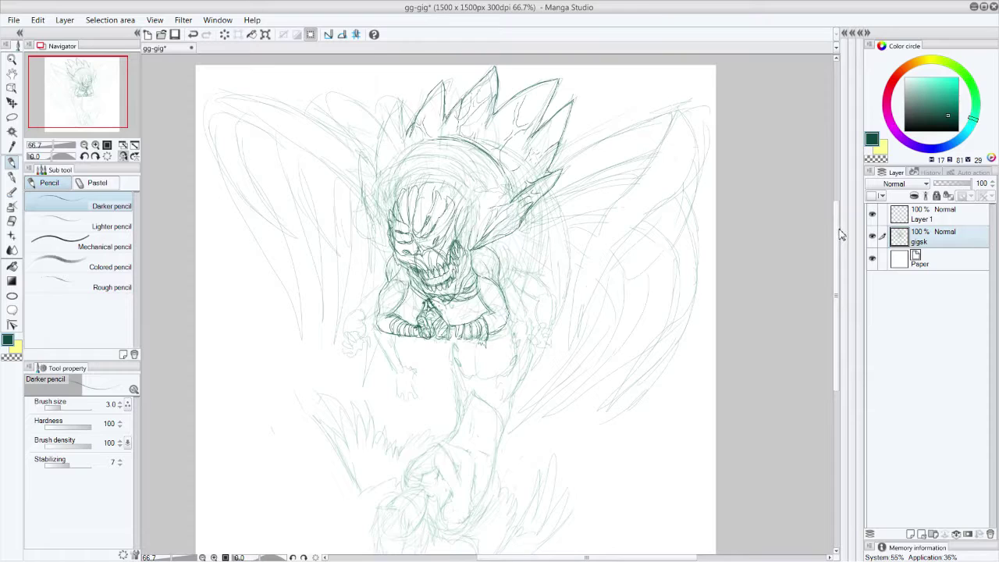
key(ctrl+plus)
key(ctrl+plus)
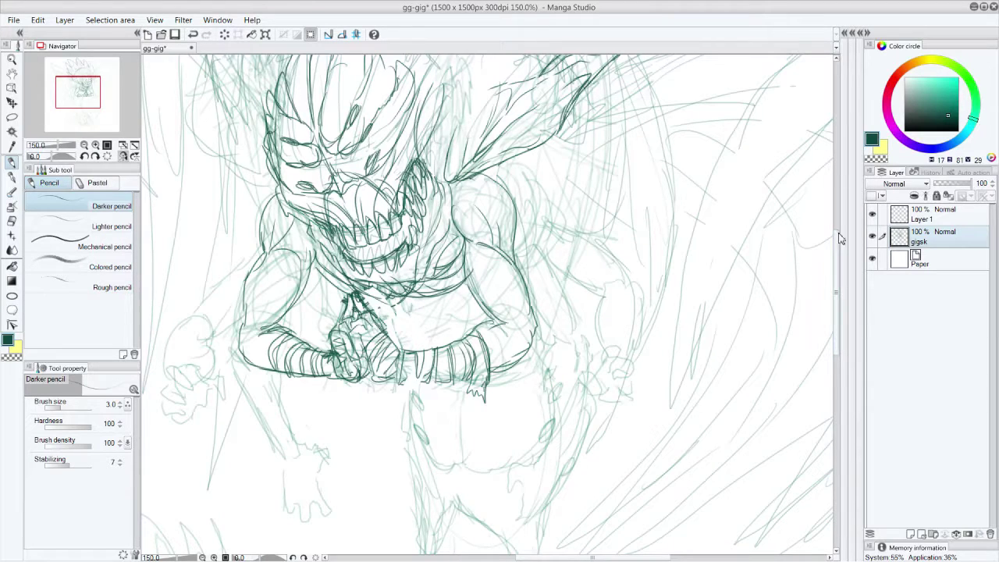
scroll(835, 226, up, 4)
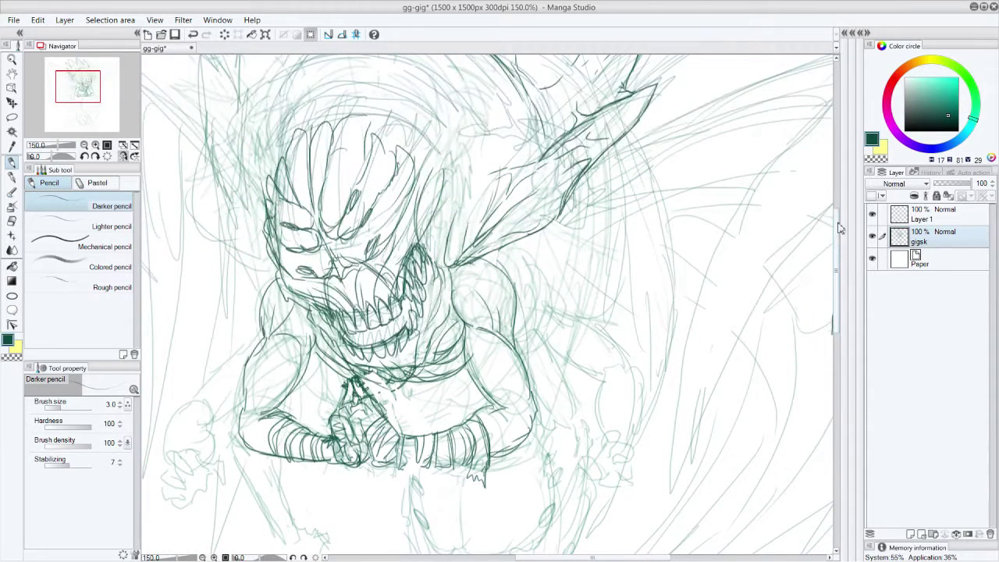
Lasso the eyes and nose area of the face, rotate it by -6 degrees, and clear the selection
key(ctrl+z)
click(12, 117)
mouse_move(286, 210)
mouse_down()
mouse_move(291, 263)
mouse_move(341, 288)
mouse_move(374, 276)
mouse_move(394, 243)
mouse_up()
drag(387, 183, 331, 194)
click(12, 102)
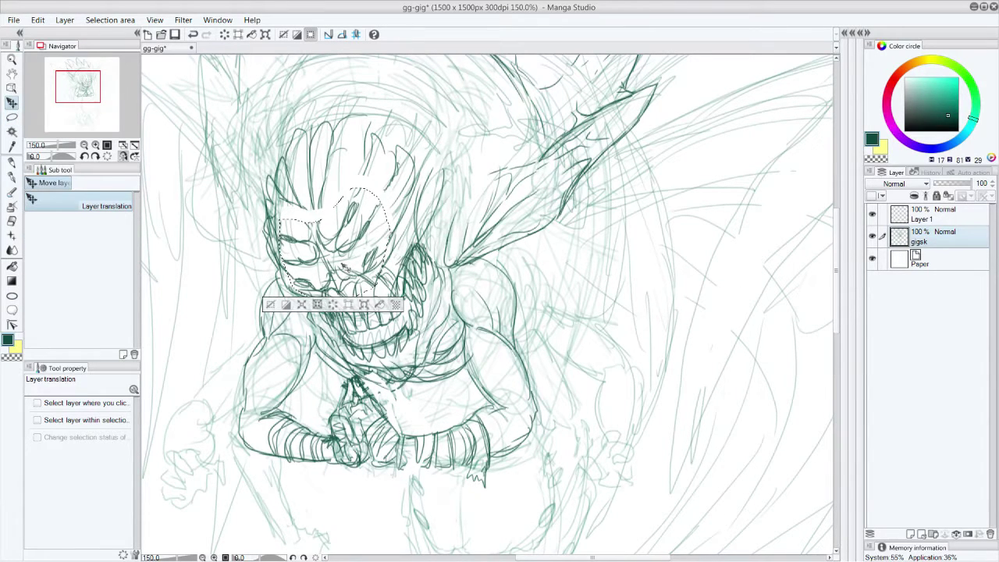
click(266, 35)
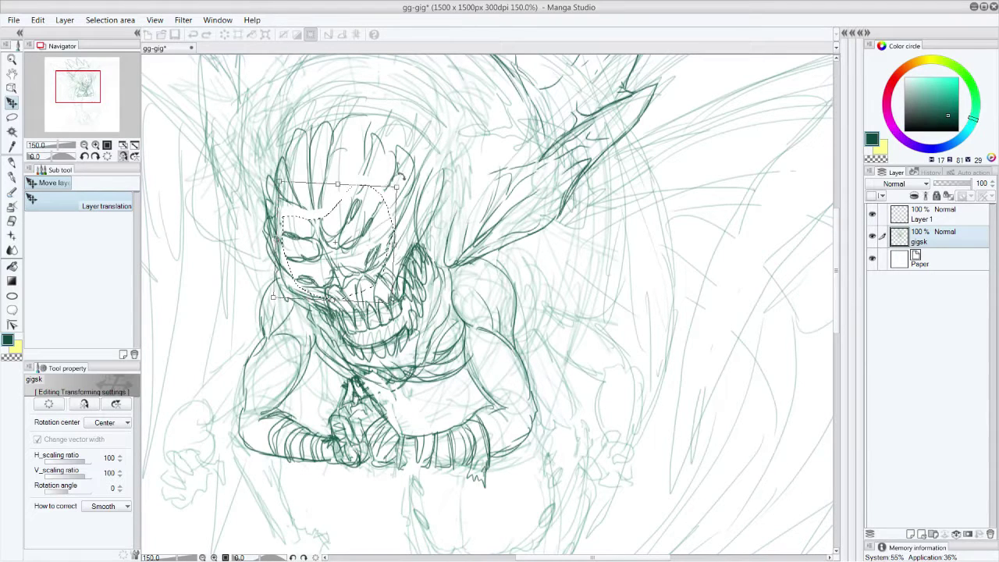
drag(404, 179, 408, 179)
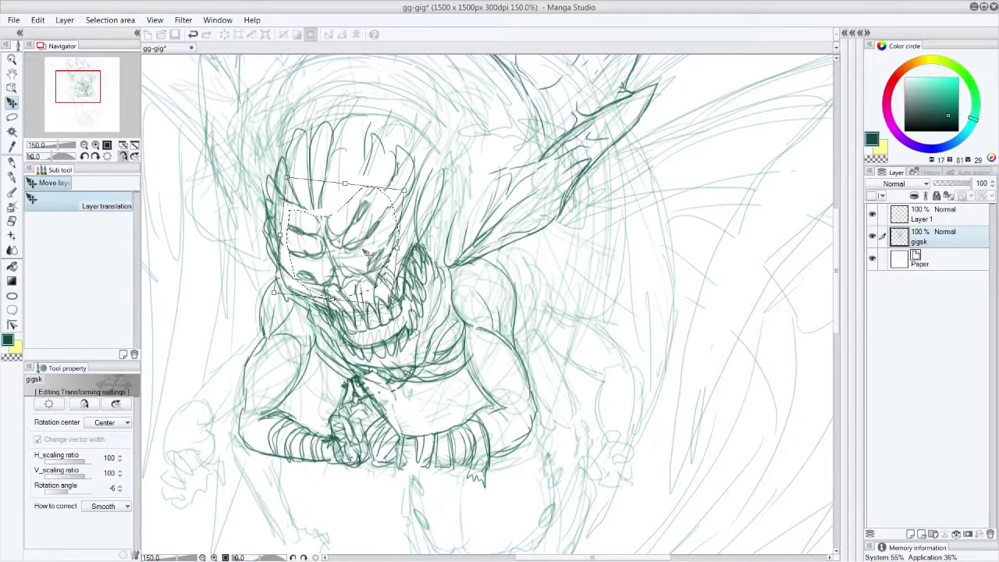
click(19, 161)
click(455, 216)
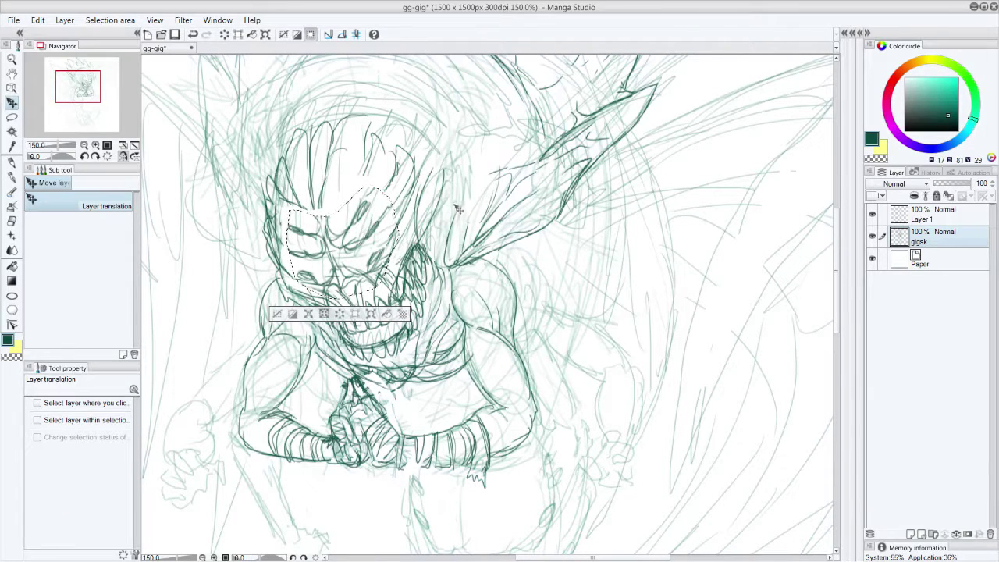
key(ctrl+d)
drag(314, 250, 301, 235)
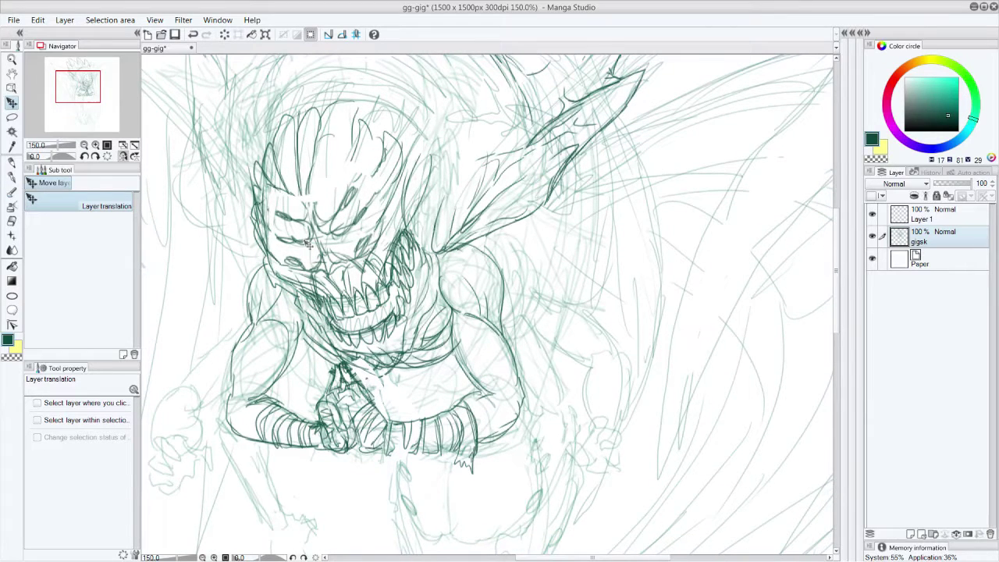
key(ctrl+z)
Reverse the view horizontally again and redraw the brow crease and left eye slits with the Darker pencil
click(13, 161)
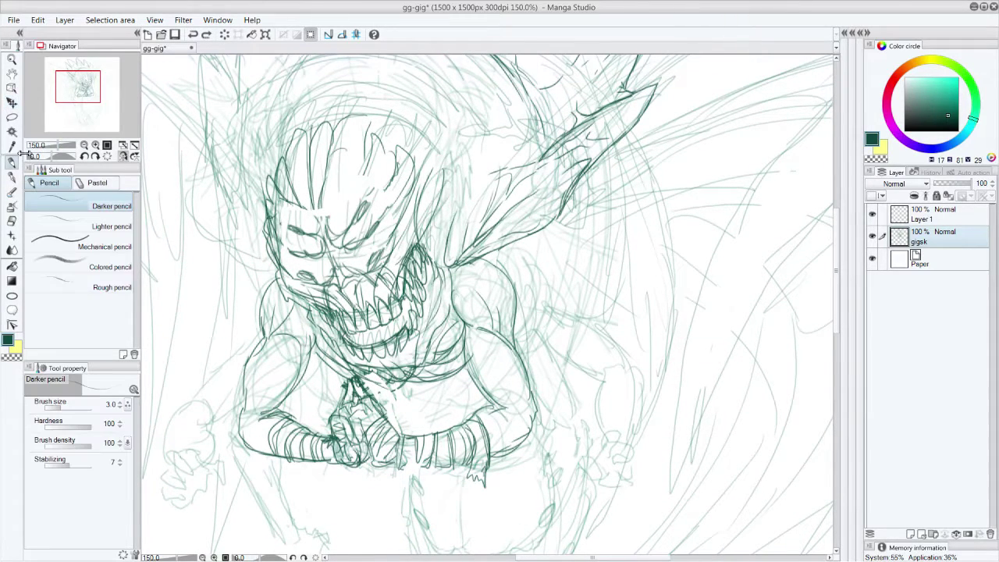
click(190, 21)
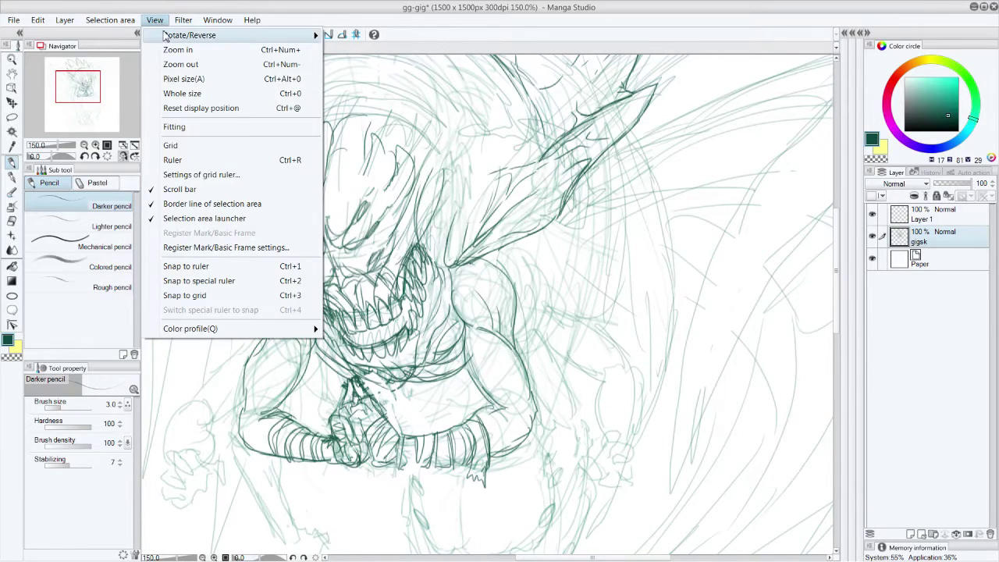
mouse_move(234, 35)
click(402, 115)
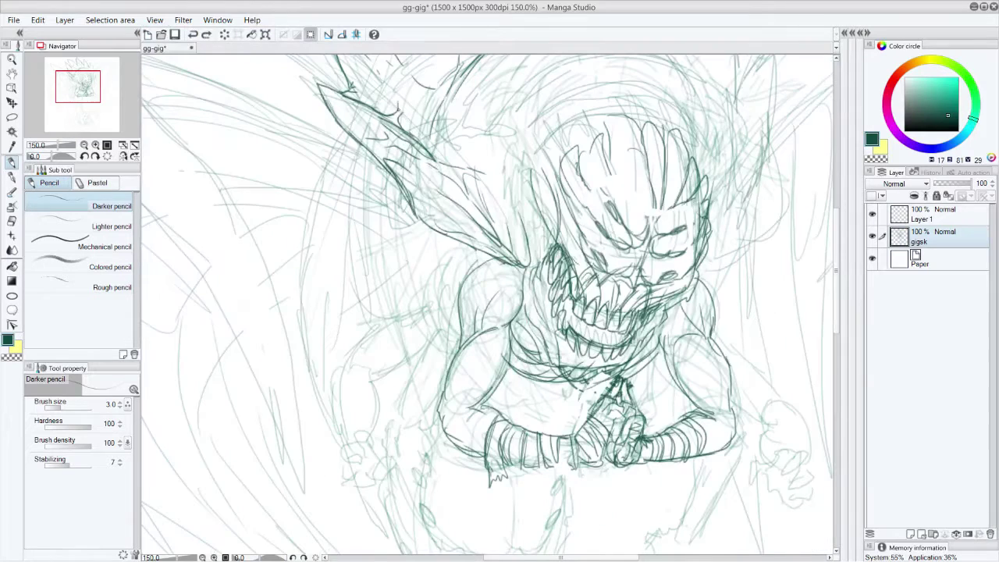
drag(622, 222, 655, 238)
drag(660, 222, 634, 262)
drag(624, 238, 610, 248)
drag(613, 223, 598, 268)
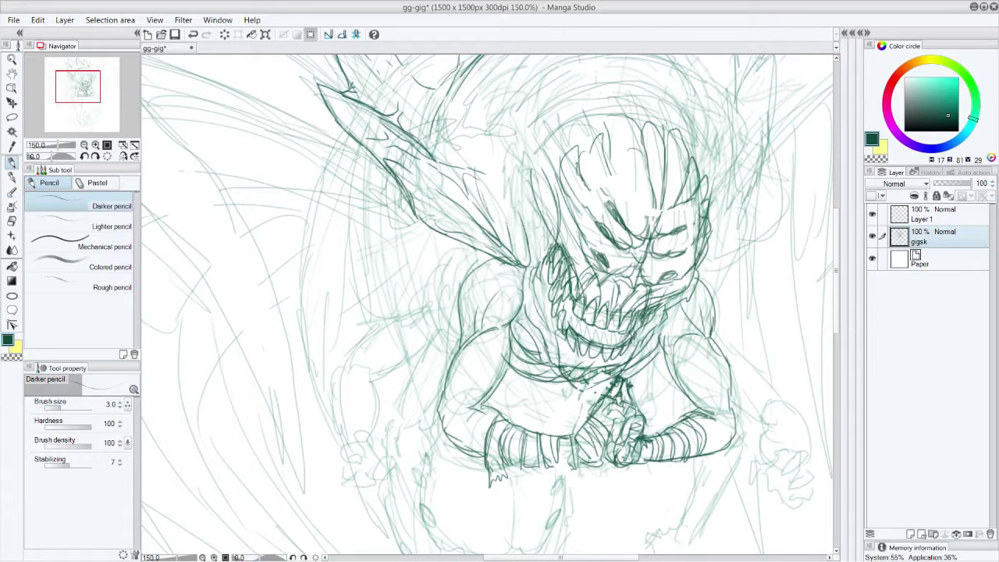
Rework the right eye slits, the forehead ridges above the brow, and the right cheek and jaw contour
drag(669, 263, 691, 248)
mouse_move(691, 226)
mouse_down()
mouse_move(676, 238)
mouse_move(662, 225)
mouse_up()
drag(665, 209, 653, 233)
drag(648, 184, 643, 222)
drag(643, 166, 630, 198)
mouse_move(667, 283)
mouse_down()
mouse_move(693, 247)
mouse_move(698, 198)
mouse_up()
mouse_move(689, 259)
mouse_down()
mouse_move(679, 289)
mouse_move(654, 310)
mouse_up()
mouse_move(690, 282)
mouse_down()
mouse_move(650, 312)
mouse_move(636, 343)
mouse_up()
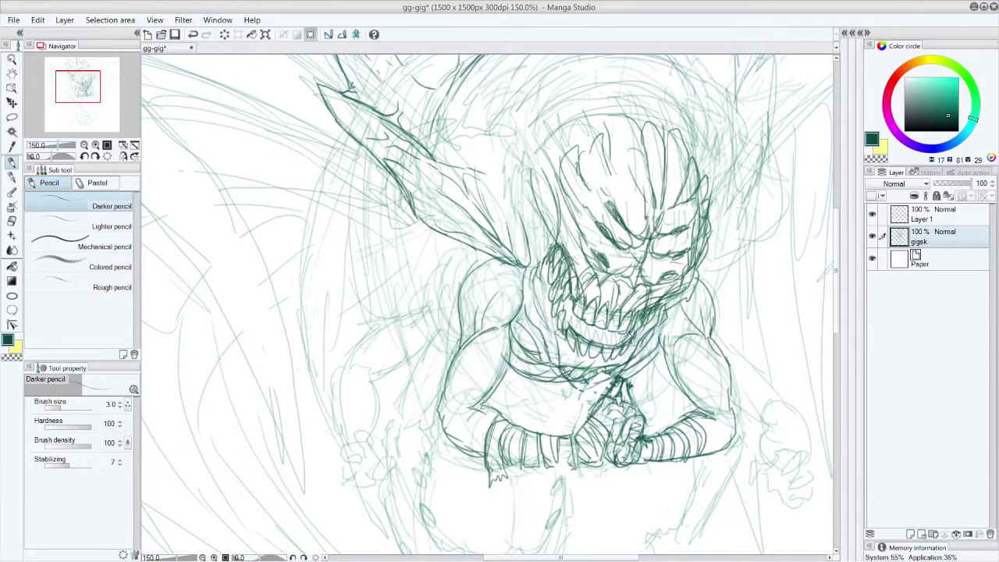
Add lines along the left side of the neck and head, and darken the eye slits on both sides of the face
drag(538, 289, 521, 332)
drag(544, 230, 522, 174)
scroll(837, 281, up, 3)
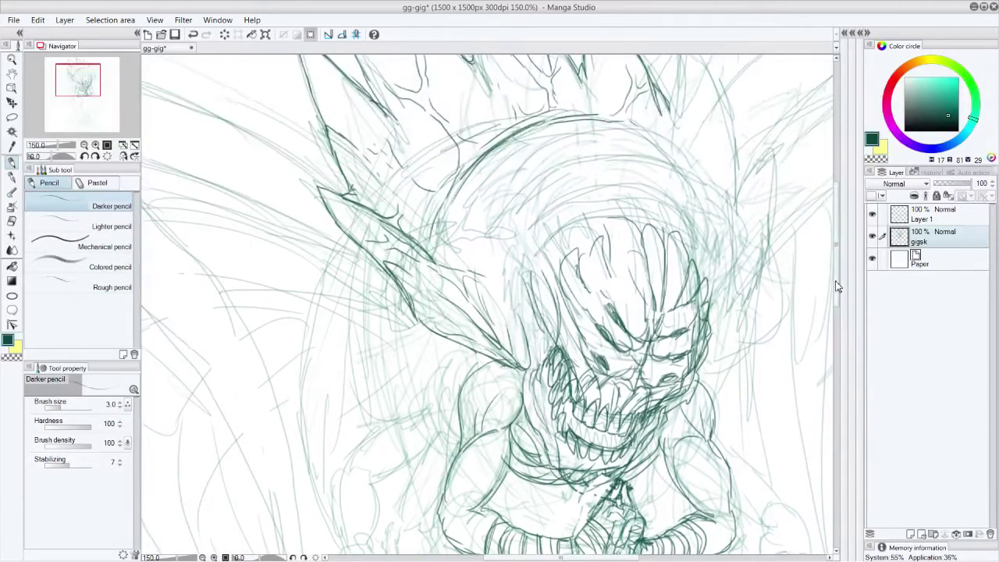
mouse_move(627, 339)
mouse_down()
mouse_move(615, 325)
mouse_move(606, 341)
mouse_up()
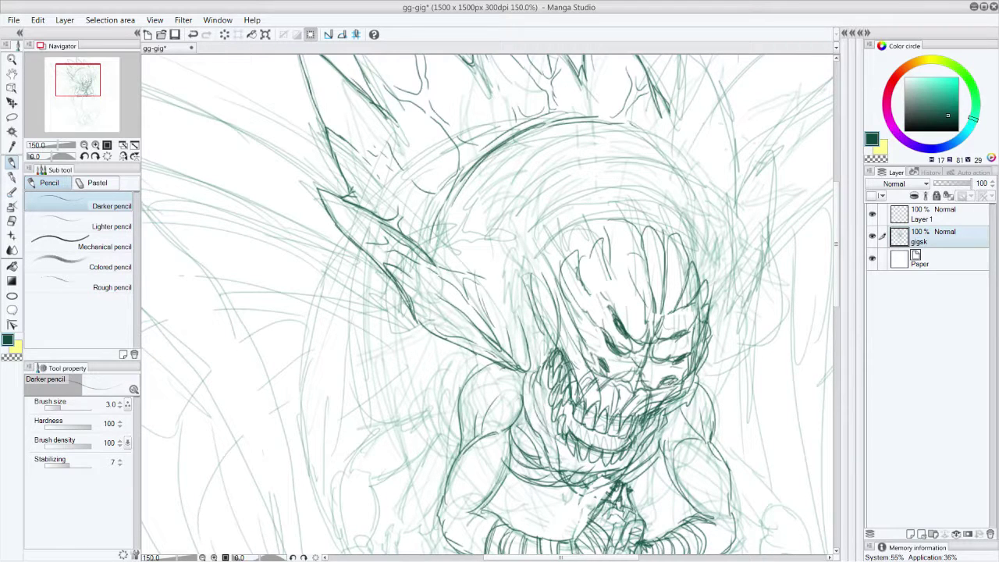
drag(675, 339, 686, 331)
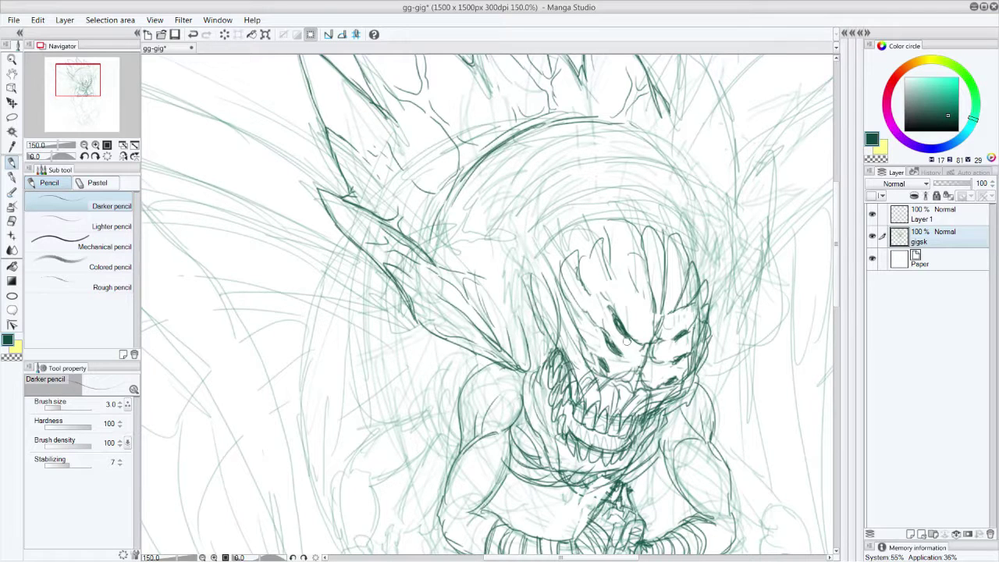
Clear the right eye and nose area of the face and redraw the right eye slits, nose and upper lip line
mouse_move(634, 341)
mouse_down()
mouse_move(652, 338)
mouse_move(634, 380)
mouse_move(602, 348)
mouse_move(621, 332)
mouse_move(693, 325)
mouse_move(674, 340)
mouse_move(663, 383)
mouse_up()
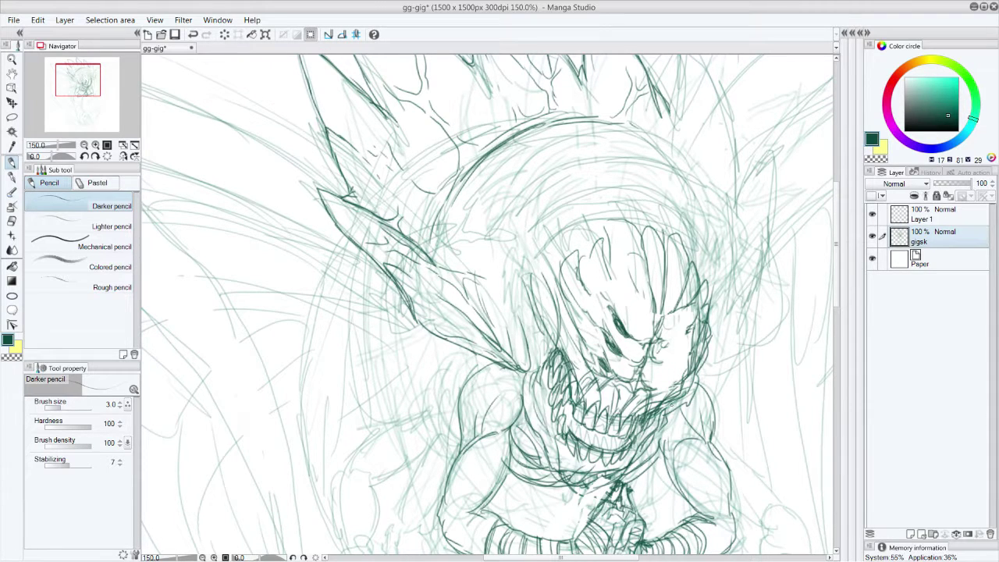
mouse_move(632, 367)
mouse_down()
mouse_move(640, 345)
mouse_move(661, 361)
mouse_move(642, 367)
mouse_up()
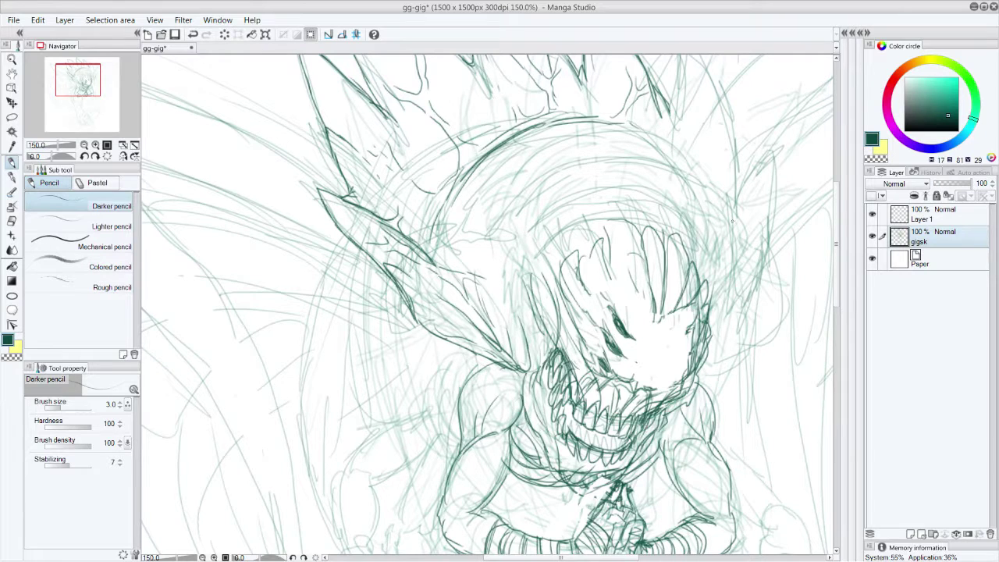
mouse_move(651, 341)
mouse_down()
mouse_move(657, 315)
mouse_move(657, 346)
mouse_move(633, 371)
mouse_move(660, 344)
mouse_move(688, 336)
mouse_move(678, 373)
mouse_move(657, 380)
mouse_move(653, 367)
mouse_move(685, 356)
mouse_move(656, 388)
mouse_up()
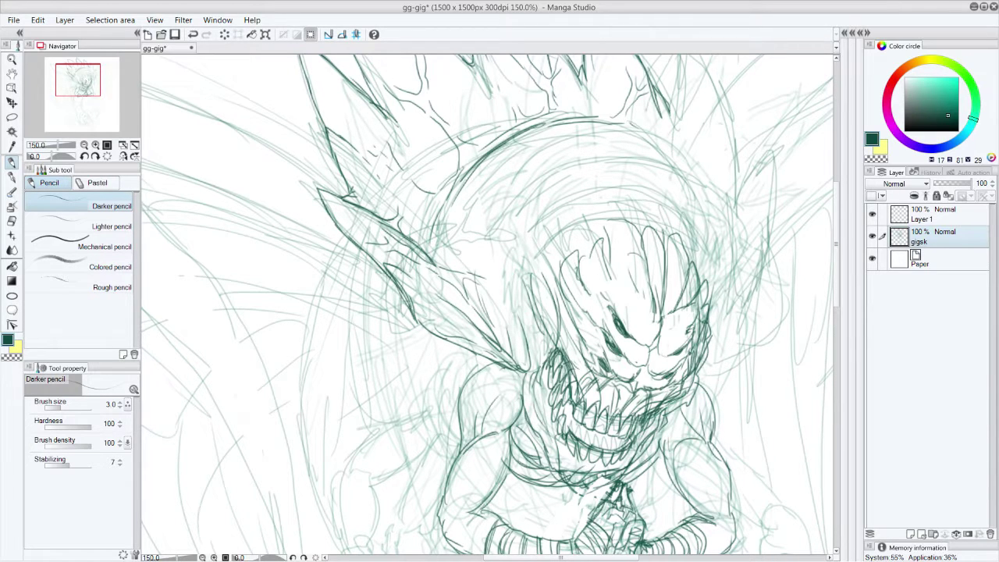
mouse_move(655, 393)
mouse_down()
mouse_move(652, 408)
mouse_move(679, 383)
mouse_move(676, 398)
mouse_up()
drag(673, 342, 663, 358)
drag(660, 364, 651, 376)
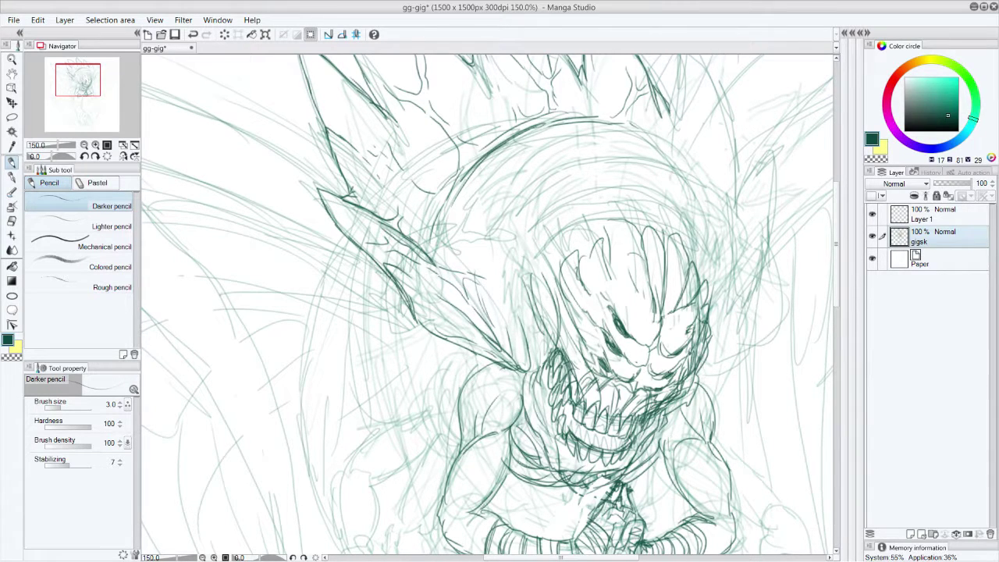
Add ridge lines to the forehead and draw its upper edge and the right outer contour of the head dome
mouse_move(669, 326)
mouse_down()
mouse_move(676, 307)
mouse_move(633, 281)
mouse_move(628, 287)
mouse_move(614, 246)
mouse_up()
drag(608, 275, 601, 251)
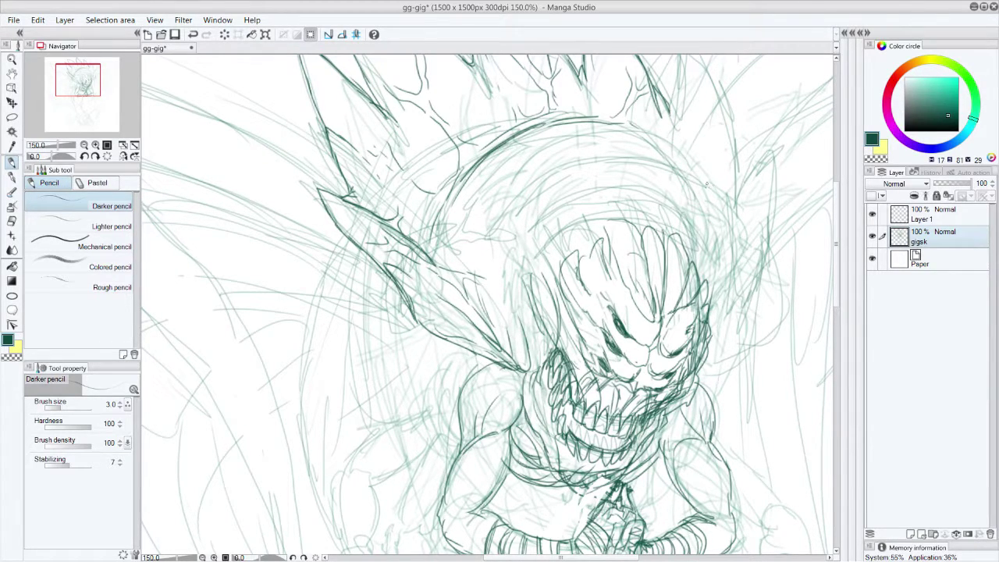
mouse_move(587, 235)
mouse_down()
mouse_move(680, 228)
mouse_move(709, 270)
mouse_up()
mouse_move(633, 133)
mouse_down()
mouse_move(664, 154)
mouse_move(707, 234)
mouse_move(708, 281)
mouse_up()
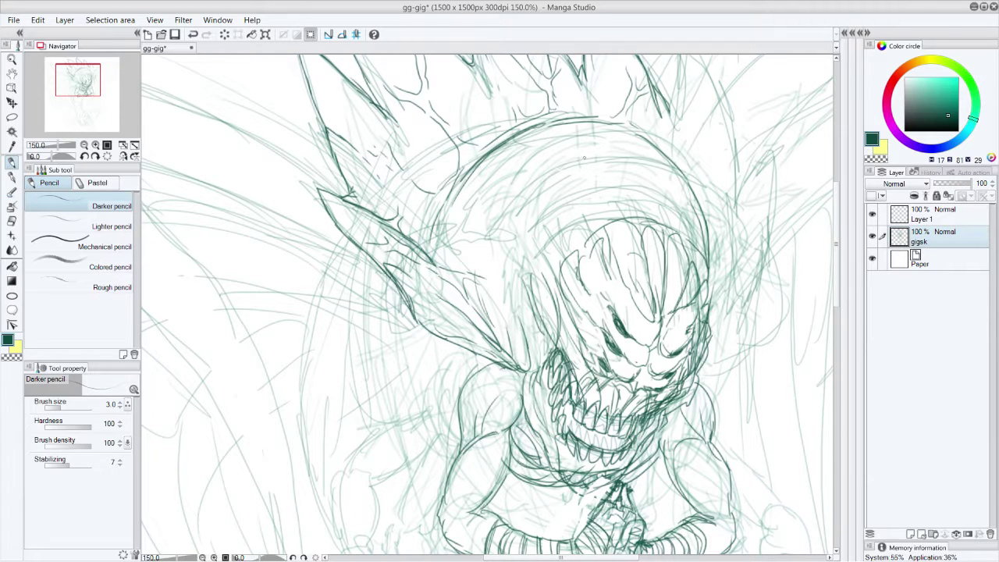
Draw the curved bands arching over the head, with short closing edges at their left ends
mouse_move(598, 231)
mouse_down()
mouse_move(540, 261)
mouse_move(601, 192)
mouse_move(657, 191)
mouse_move(705, 240)
mouse_up()
mouse_move(540, 244)
mouse_down()
mouse_move(527, 231)
mouse_move(531, 185)
mouse_move(624, 150)
mouse_move(663, 166)
mouse_move(567, 157)
mouse_up()
mouse_move(509, 222)
mouse_down()
mouse_move(497, 225)
mouse_move(509, 147)
mouse_move(554, 121)
mouse_move(659, 125)
mouse_move(698, 185)
mouse_up()
mouse_move(480, 204)
mouse_down()
mouse_move(471, 228)
mouse_move(509, 138)
mouse_up()
drag(446, 236, 485, 158)
mouse_move(434, 245)
mouse_down()
mouse_move(437, 219)
mouse_move(426, 251)
mouse_up()
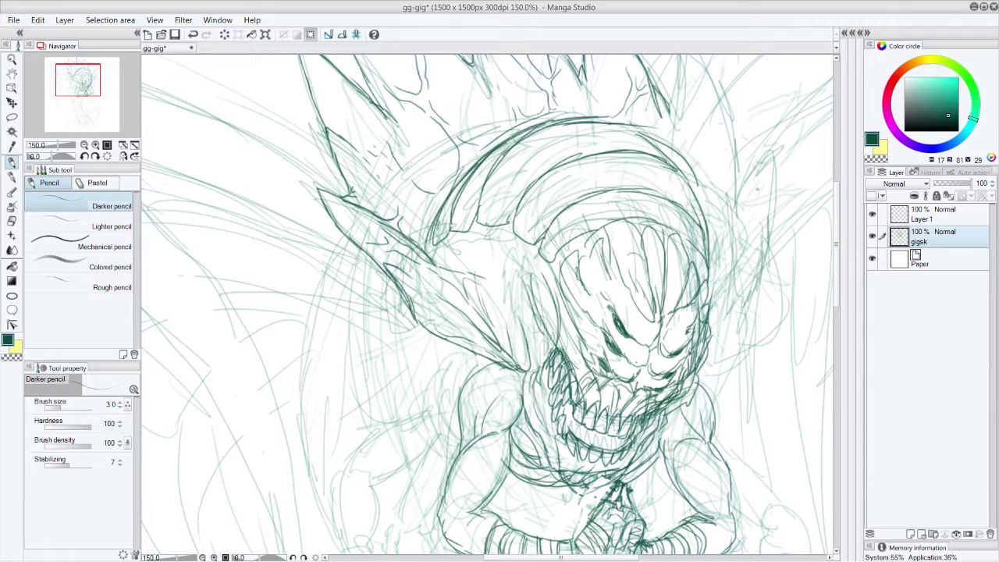
Darken the right ends and top edge of the head bands with repeated curved strokes
mouse_move(665, 166)
mouse_down()
mouse_move(699, 208)
mouse_move(705, 270)
mouse_up()
drag(687, 209, 706, 270)
drag(683, 234, 705, 264)
drag(676, 225, 696, 255)
drag(655, 188, 697, 227)
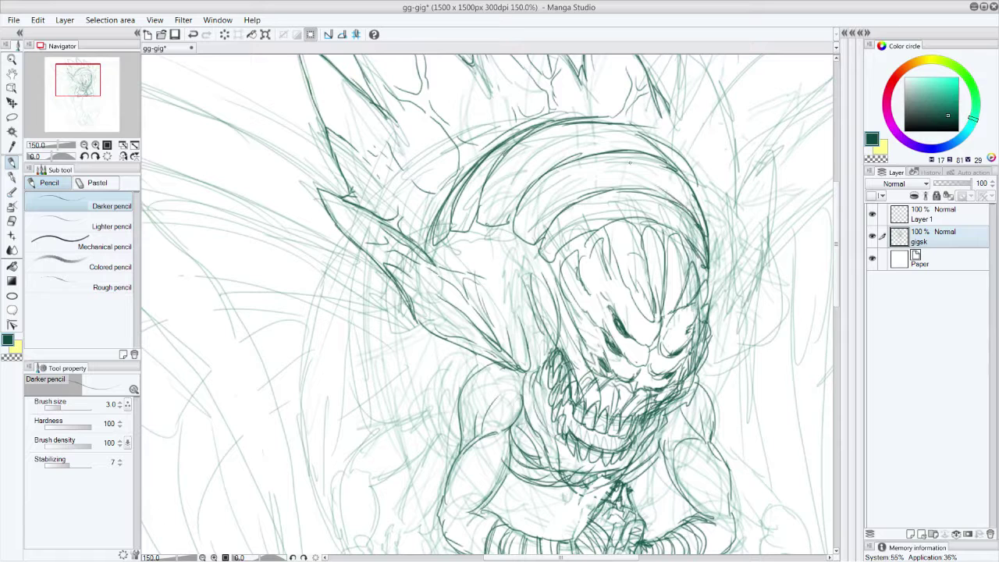
mouse_move(626, 154)
mouse_down()
mouse_move(684, 181)
mouse_move(638, 132)
mouse_move(584, 123)
mouse_up()
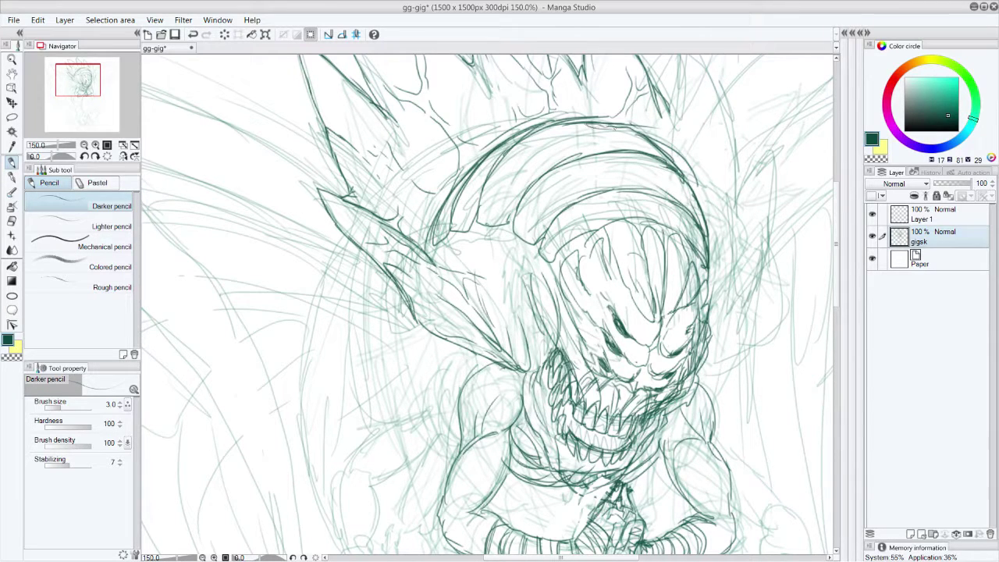
Reinforce the inner head bands and outline the rounded plate on the left side of the head
mouse_move(509, 223)
mouse_down()
mouse_move(528, 193)
mouse_move(603, 154)
mouse_move(648, 162)
mouse_up()
drag(555, 214, 642, 189)
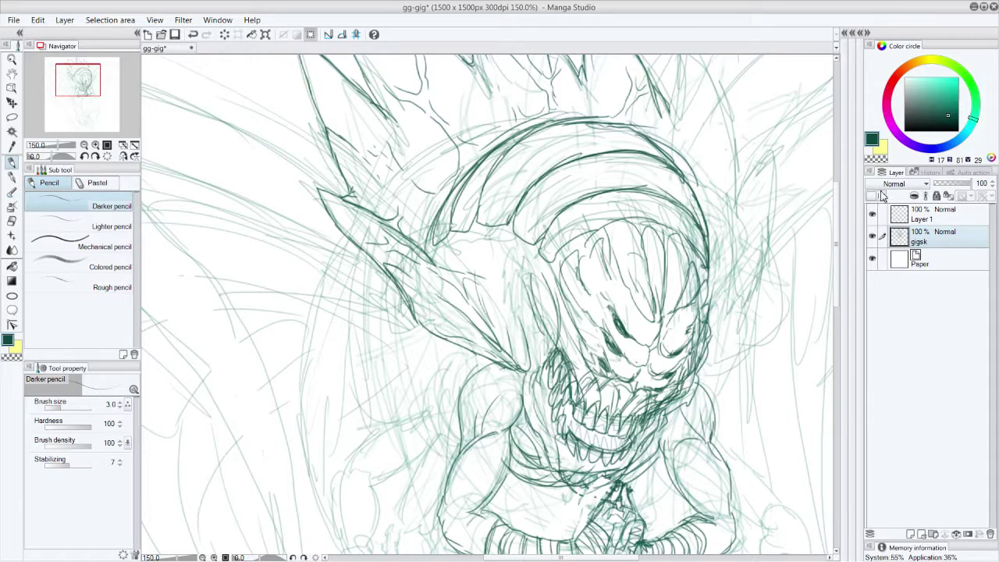
mouse_move(512, 232)
mouse_down()
mouse_move(554, 284)
mouse_move(545, 354)
mouse_move(457, 239)
mouse_move(440, 255)
mouse_up()
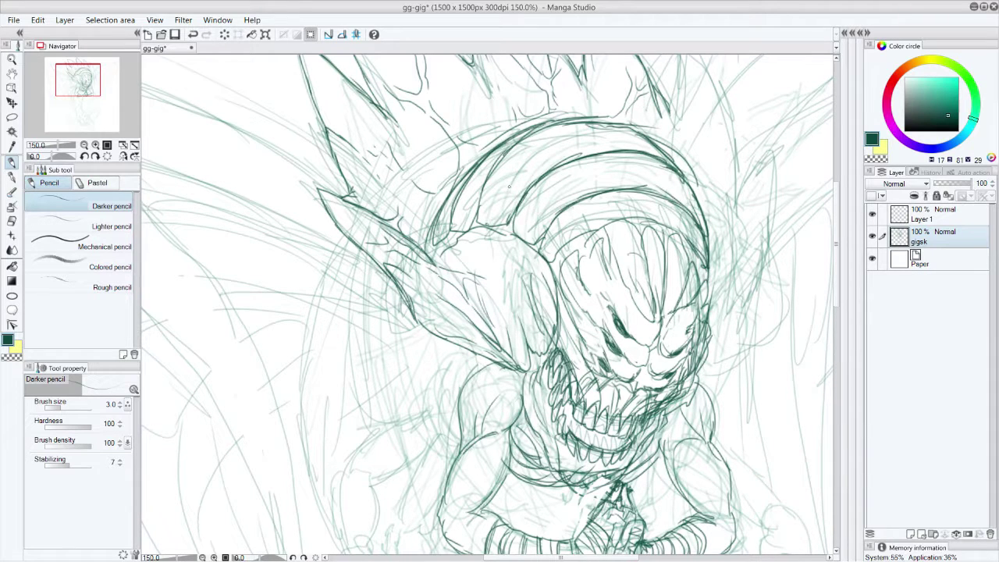
mouse_move(545, 256)
mouse_down()
mouse_move(519, 290)
mouse_move(503, 350)
mouse_move(527, 256)
mouse_move(487, 266)
mouse_move(497, 251)
mouse_move(469, 228)
mouse_move(470, 273)
mouse_up()
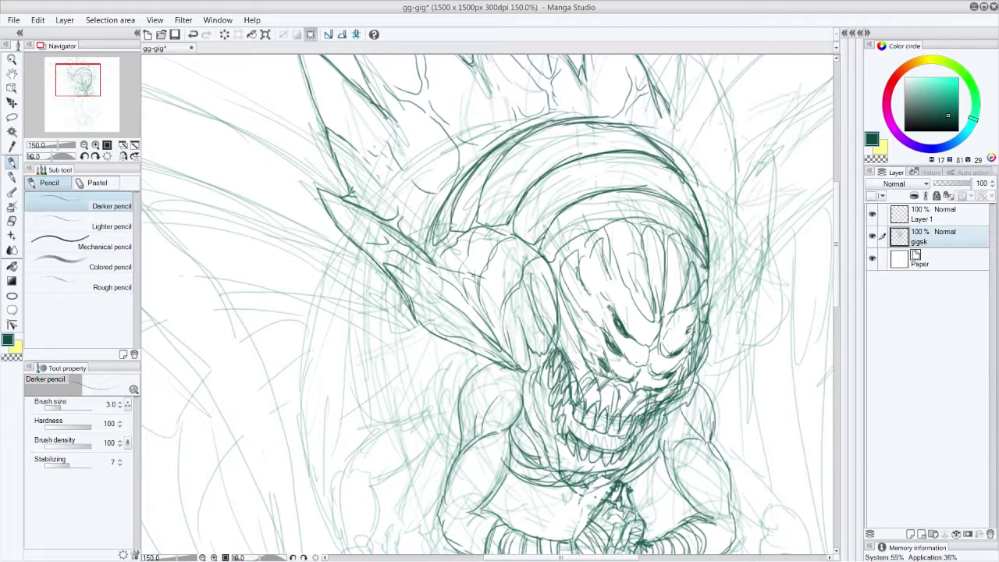
Draw the rounded plate on the right side of the head and the tall spike rising from it
mouse_move(713, 241)
mouse_down()
mouse_move(727, 304)
mouse_move(695, 383)
mouse_move(741, 320)
mouse_move(710, 266)
mouse_up()
mouse_move(727, 300)
mouse_down()
mouse_move(740, 323)
mouse_move(692, 389)
mouse_up()
drag(706, 324, 711, 271)
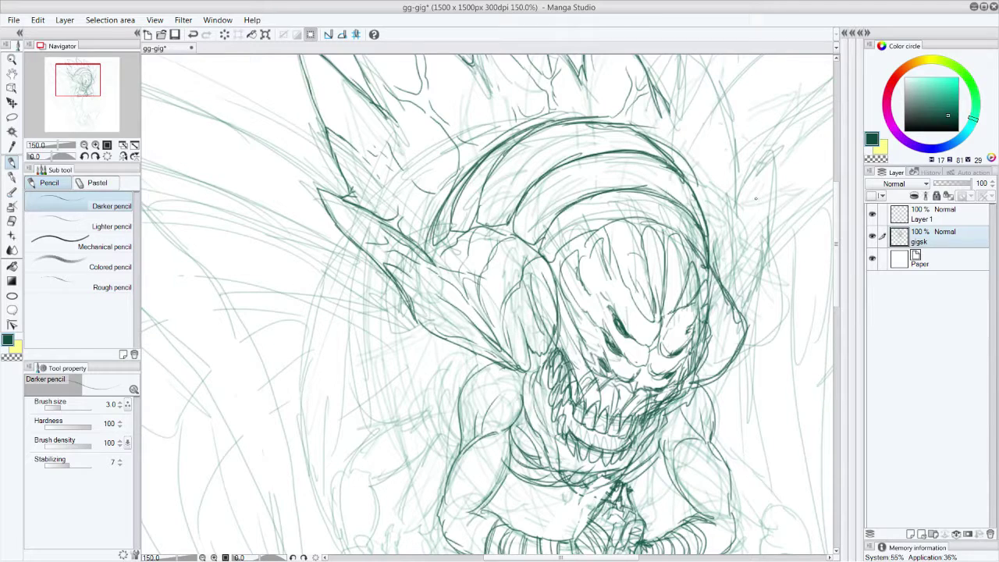
mouse_move(742, 314)
mouse_down()
mouse_move(776, 158)
mouse_move(735, 221)
mouse_up()
mouse_move(752, 178)
mouse_down()
mouse_move(742, 222)
mouse_move(739, 194)
mouse_up()
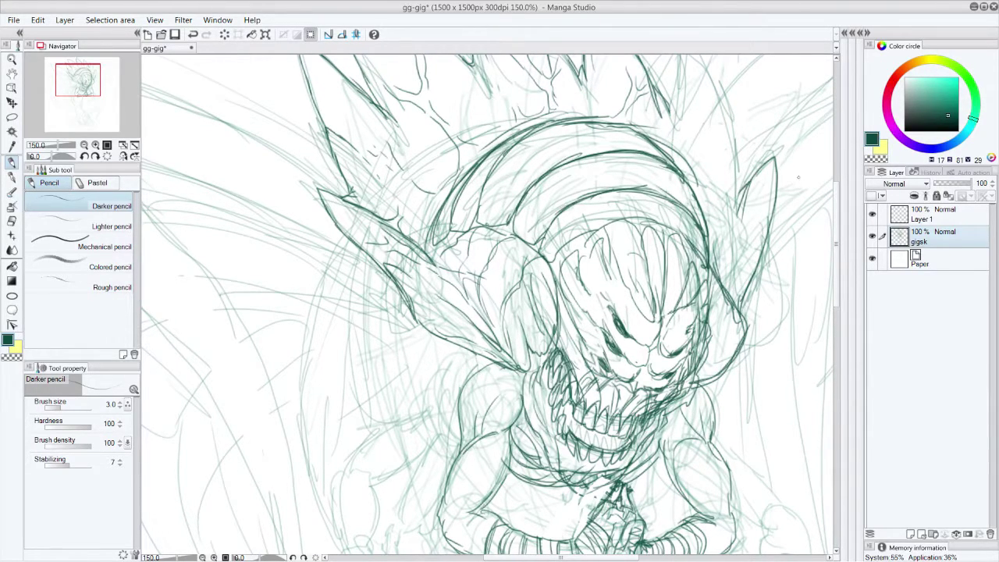
Darken the right edge of the head bands and add inner contour lines to the right side plate
drag(837, 283, 838, 267)
mouse_move(670, 163)
mouse_down()
mouse_move(694, 108)
mouse_move(733, 200)
mouse_move(737, 262)
mouse_move(725, 175)
mouse_move(673, 174)
mouse_move(680, 202)
mouse_move(716, 200)
mouse_move(701, 255)
mouse_up()
mouse_move(720, 339)
mouse_down()
mouse_move(738, 312)
mouse_move(737, 390)
mouse_up()
mouse_move(729, 346)
mouse_down()
mouse_move(709, 385)
mouse_move(715, 440)
mouse_up()
mouse_move(714, 401)
mouse_down()
mouse_move(704, 445)
mouse_move(722, 435)
mouse_up()
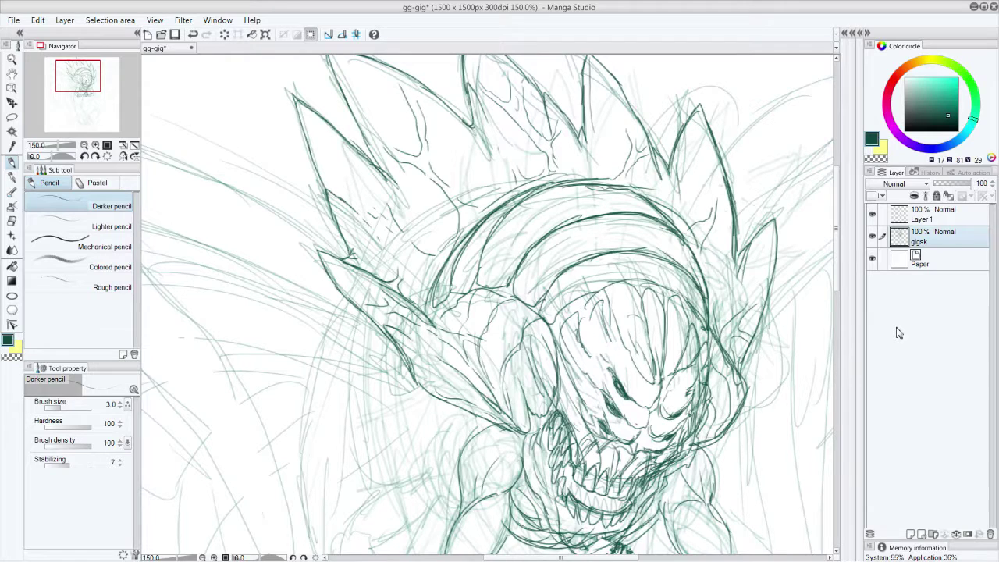
Add outer band lines and short hatching behind the head dome at its left and right ends
drag(492, 211, 419, 296)
drag(423, 290, 416, 309)
drag(424, 272, 411, 304)
drag(414, 267, 407, 299)
drag(715, 306, 707, 334)
drag(715, 264, 708, 315)
mouse_move(726, 276)
mouse_down()
mouse_move(710, 337)
mouse_move(712, 301)
mouse_up()
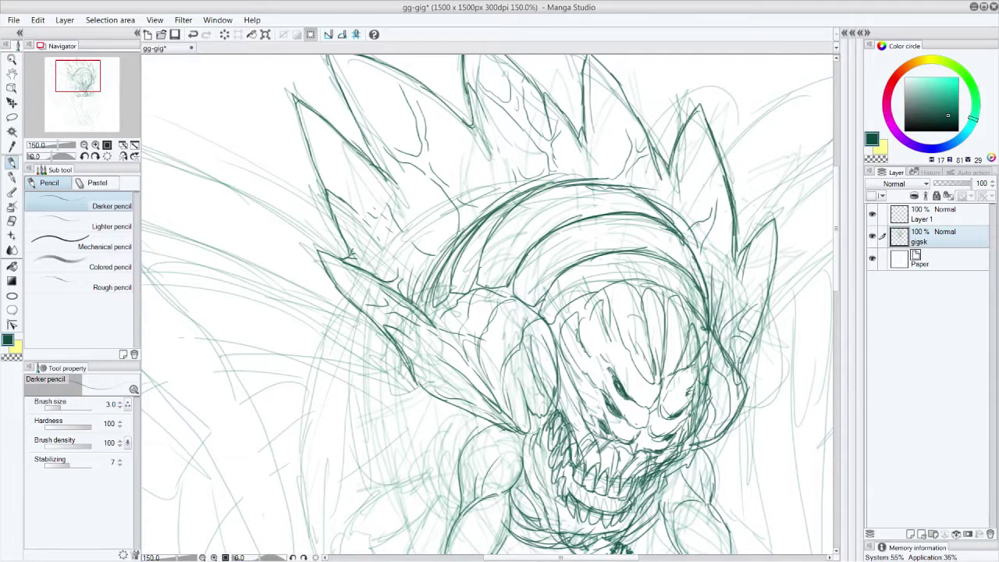
Add muscle contour lines to the left and right shoulders below the head
scroll(839, 323, down, 5)
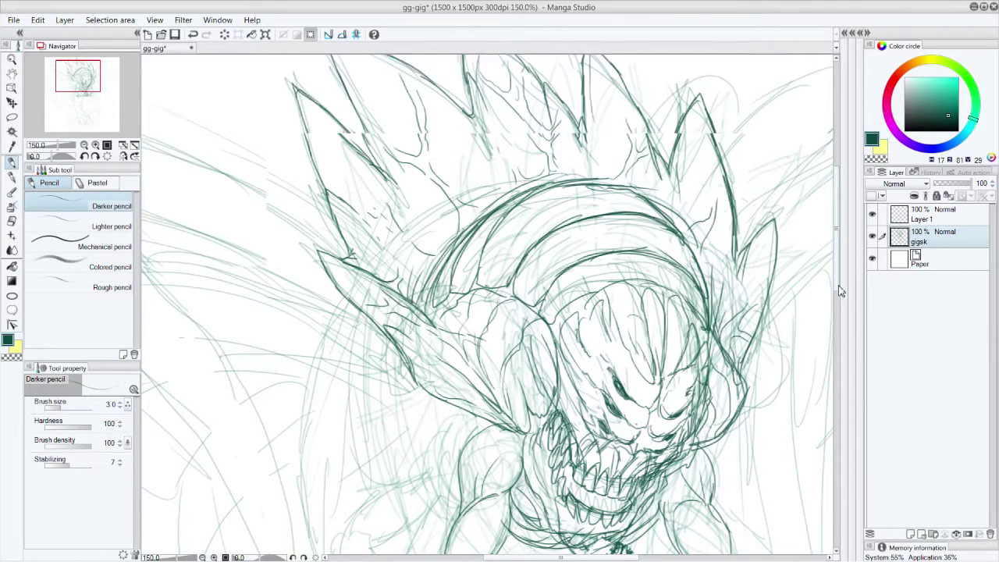
scroll(839, 323, down, 5)
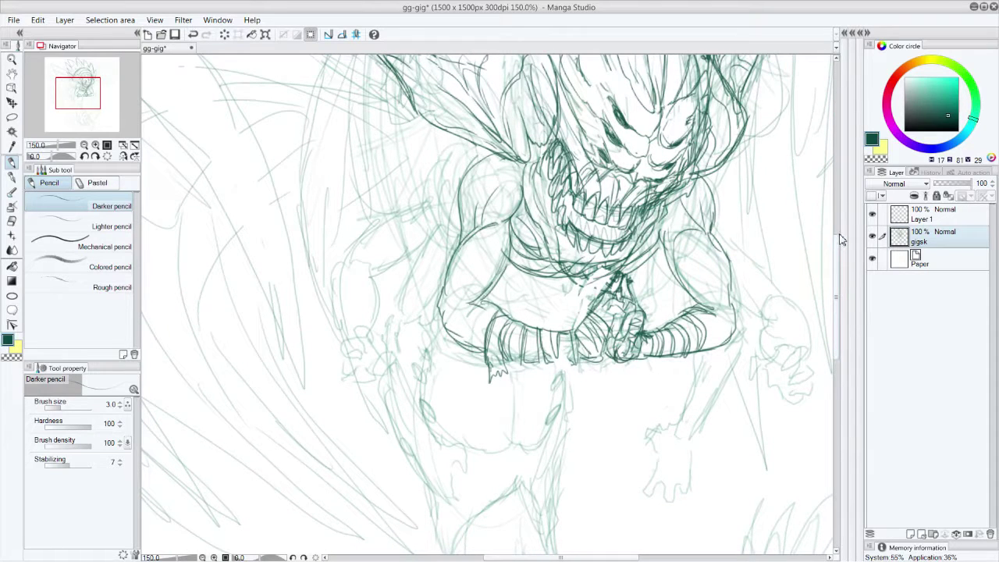
drag(508, 183, 473, 224)
mouse_move(473, 175)
mouse_down()
mouse_move(481, 216)
mouse_move(460, 230)
mouse_move(509, 209)
mouse_move(484, 186)
mouse_move(519, 208)
mouse_move(487, 159)
mouse_up()
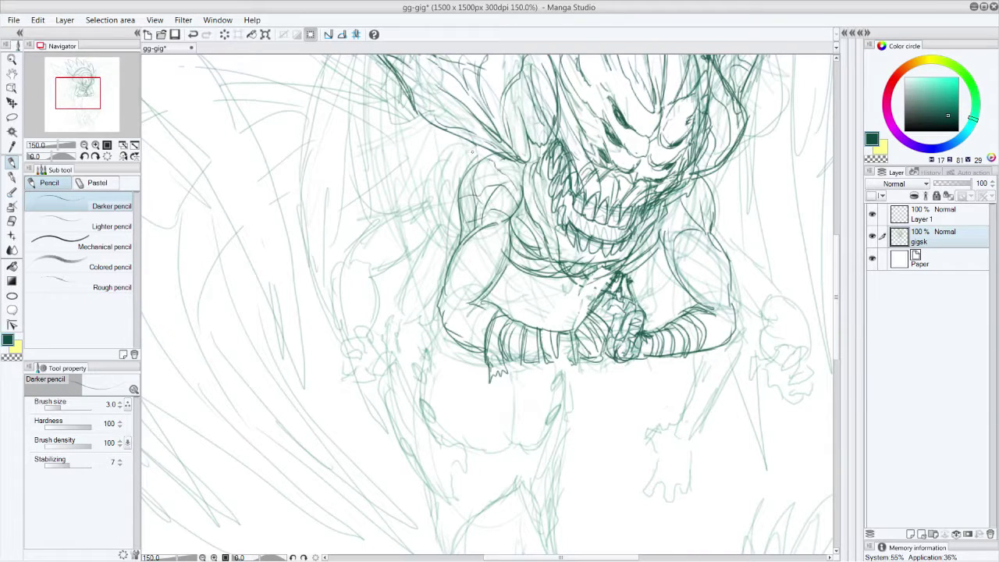
drag(665, 238, 662, 228)
mouse_move(695, 211)
mouse_down()
mouse_move(663, 227)
mouse_move(694, 221)
mouse_up()
drag(711, 190, 670, 210)
drag(673, 208, 662, 233)
Add wrapping lines and edge details to both folded forearms
mouse_move(520, 360)
mouse_down()
mouse_move(582, 357)
mouse_move(572, 357)
mouse_up()
drag(550, 360, 576, 358)
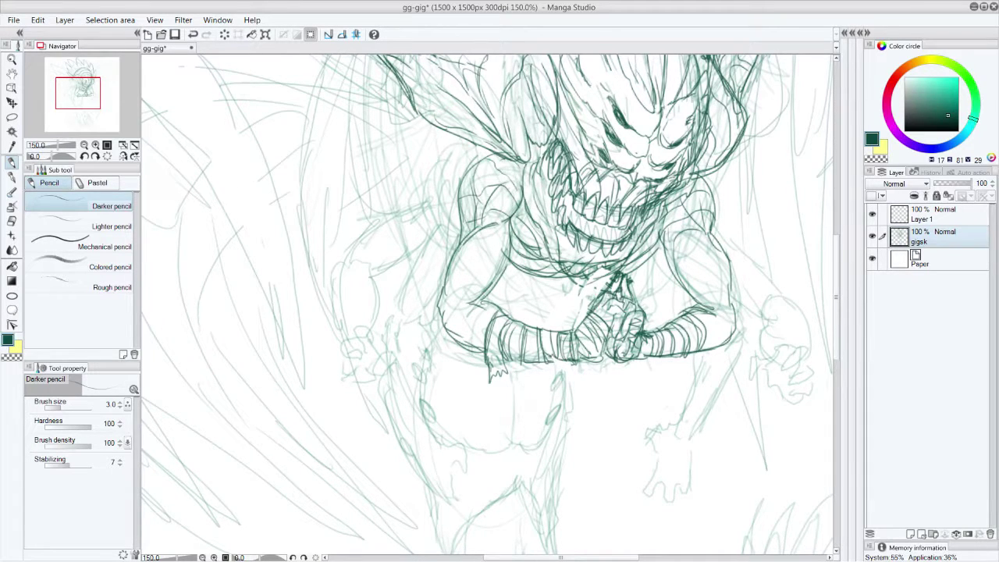
drag(696, 316, 698, 343)
mouse_move(706, 316)
mouse_down()
mouse_move(707, 341)
mouse_move(699, 337)
mouse_up()
drag(521, 338, 534, 346)
Darken the neck lines and the inner and outer contours of both folded arms
mouse_move(673, 242)
mouse_down()
mouse_move(693, 308)
mouse_move(657, 237)
mouse_move(640, 266)
mouse_move(633, 245)
mouse_up()
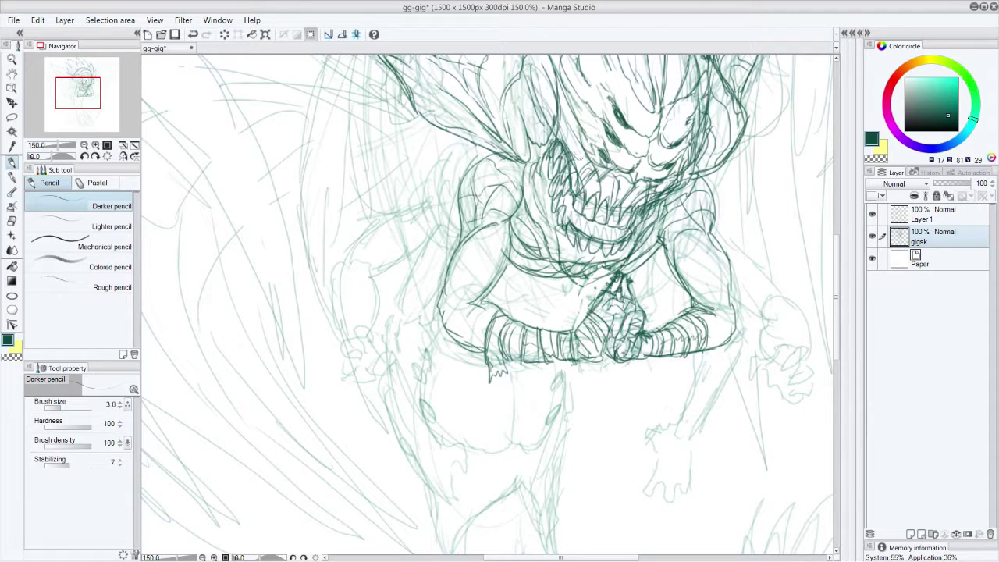
mouse_move(554, 261)
mouse_down()
mouse_move(525, 199)
mouse_move(538, 224)
mouse_up()
drag(835, 350, 843, 322)
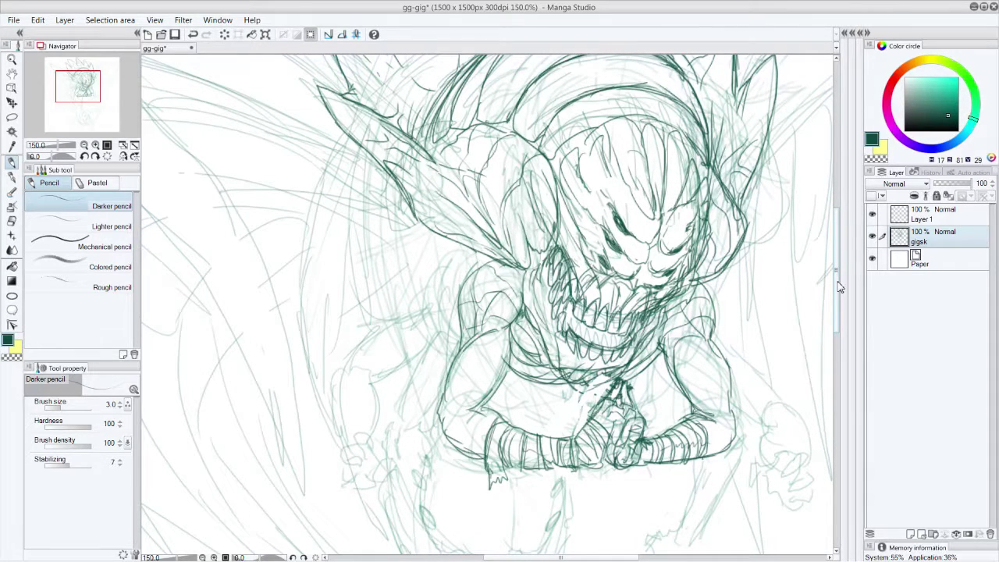
mouse_move(461, 316)
mouse_down()
mouse_move(461, 351)
mouse_move(440, 412)
mouse_move(459, 454)
mouse_up()
drag(472, 409, 505, 419)
drag(484, 411, 510, 352)
mouse_move(658, 339)
mouse_down()
mouse_move(694, 411)
mouse_move(650, 440)
mouse_up()
drag(571, 442, 588, 417)
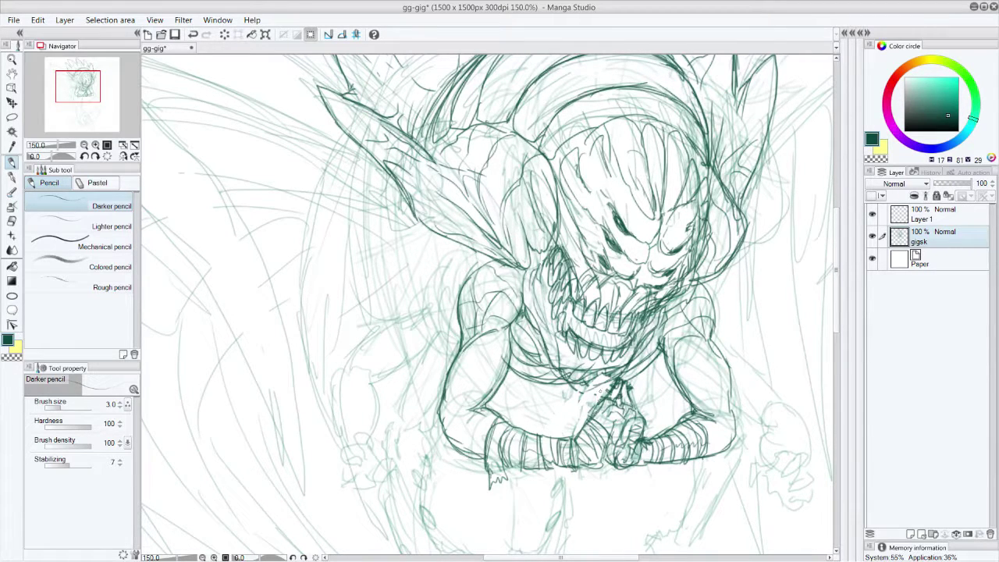
Draw the upper arm of a second left arm behind the folded one, from the shoulder down to the elbow
mouse_move(445, 282)
mouse_down()
mouse_move(440, 333)
mouse_move(458, 267)
mouse_move(433, 343)
mouse_up()
scroll(823, 285, down, 5)
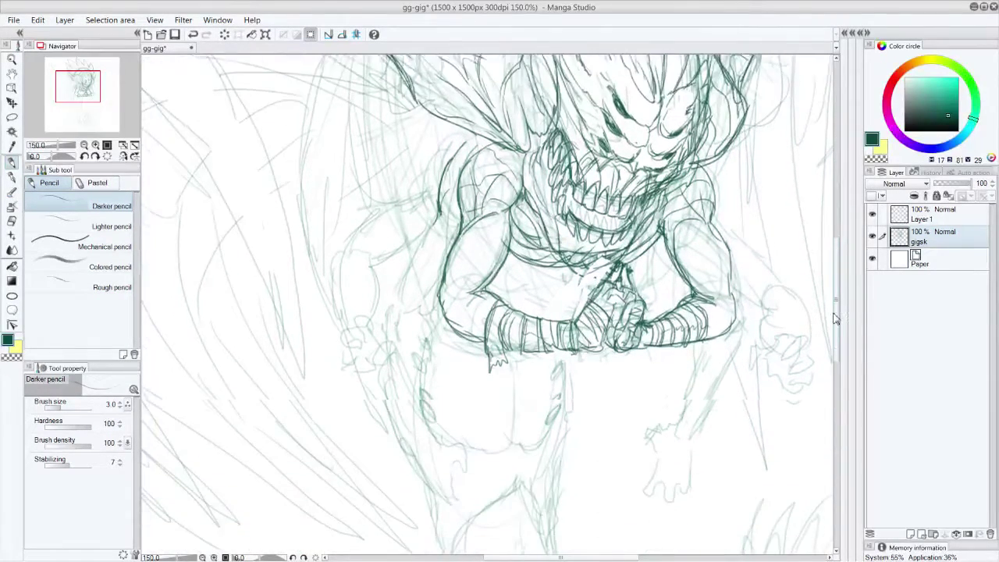
drag(441, 246, 419, 266)
drag(423, 241, 417, 265)
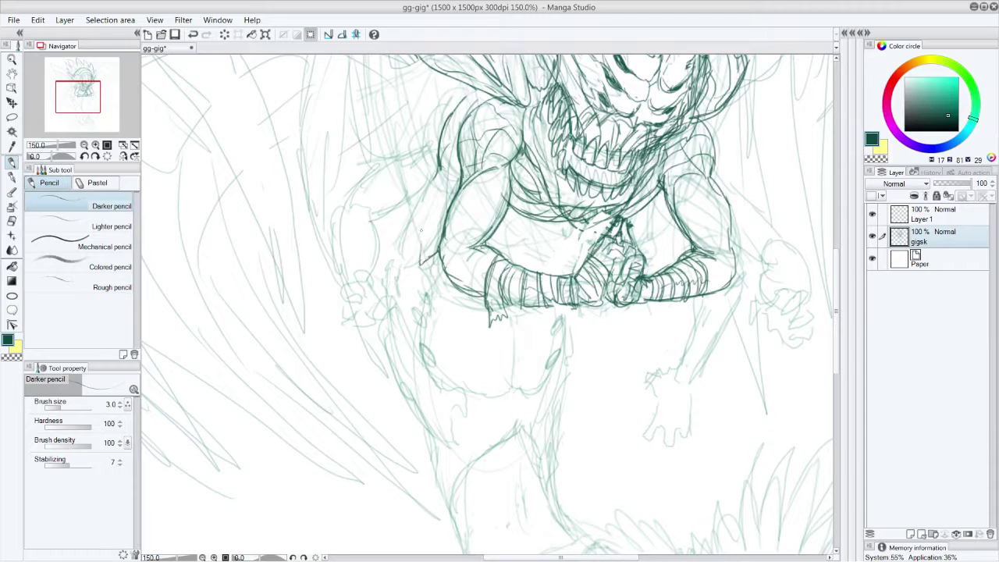
mouse_move(439, 166)
mouse_down()
mouse_move(416, 201)
mouse_move(428, 182)
mouse_up()
drag(434, 178, 403, 243)
drag(413, 219, 389, 281)
drag(437, 253, 426, 278)
drag(429, 250, 427, 264)
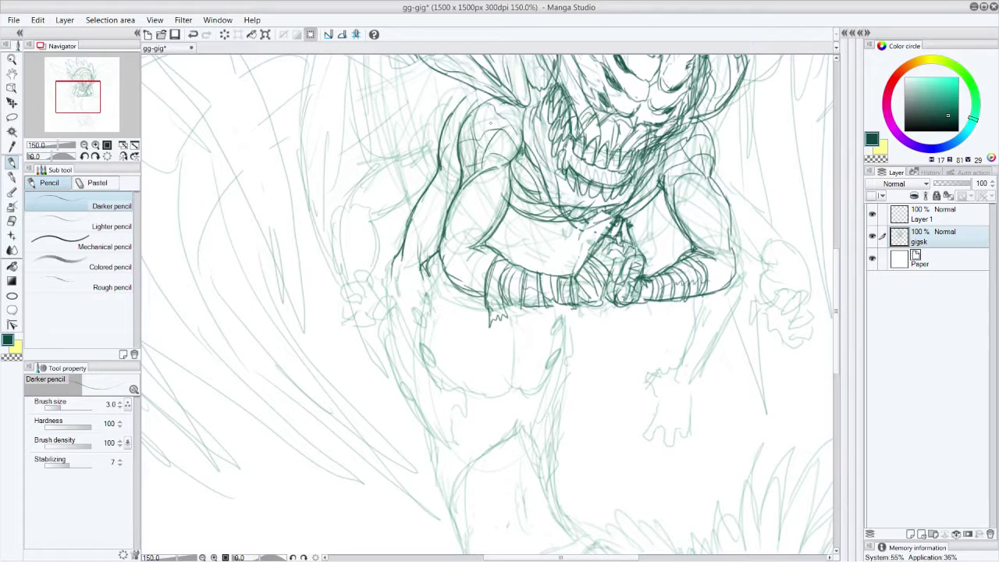
Add muscle and elbow contours inside the folded left and right arms
drag(462, 174, 428, 226)
drag(473, 248, 460, 249)
drag(486, 178, 462, 247)
drag(476, 189, 461, 246)
mouse_move(489, 171)
mouse_down()
mouse_move(464, 191)
mouse_move(511, 178)
mouse_up()
drag(506, 177, 511, 196)
drag(468, 230, 451, 251)
drag(467, 247, 456, 276)
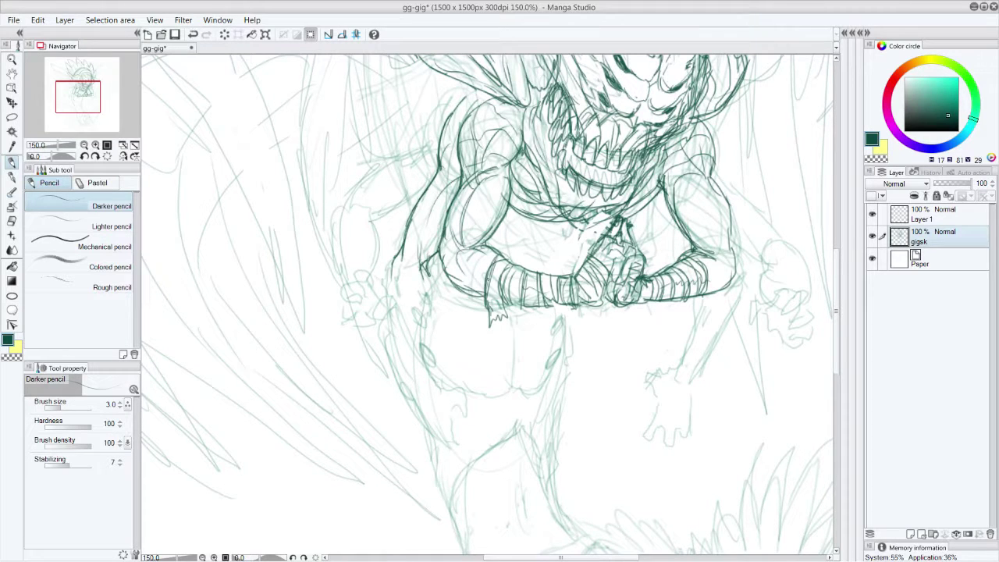
drag(722, 241, 708, 259)
drag(719, 202, 713, 281)
Draw the inner and outer contours of the second left arm's forearm down to the wrist
drag(430, 267, 430, 378)
mouse_move(391, 275)
mouse_down()
mouse_move(389, 311)
mouse_move(416, 401)
mouse_up()
drag(431, 367, 444, 386)
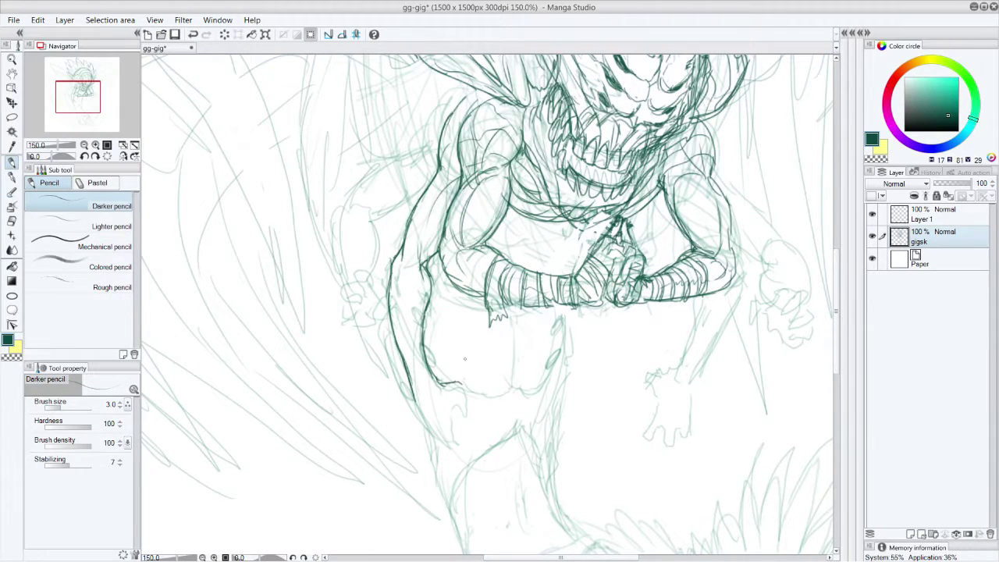
Draw wrapping bands around the second left forearm and add the thumb of its hand
drag(389, 284, 429, 297)
mouse_move(390, 304)
mouse_down()
mouse_move(426, 312)
mouse_move(426, 331)
mouse_up()
mouse_move(390, 317)
mouse_down()
mouse_move(422, 333)
mouse_move(428, 325)
mouse_move(426, 361)
mouse_up()
mouse_move(406, 350)
mouse_down()
mouse_move(427, 358)
mouse_move(428, 373)
mouse_up()
drag(412, 372, 435, 381)
drag(419, 384, 430, 395)
drag(415, 378, 434, 386)
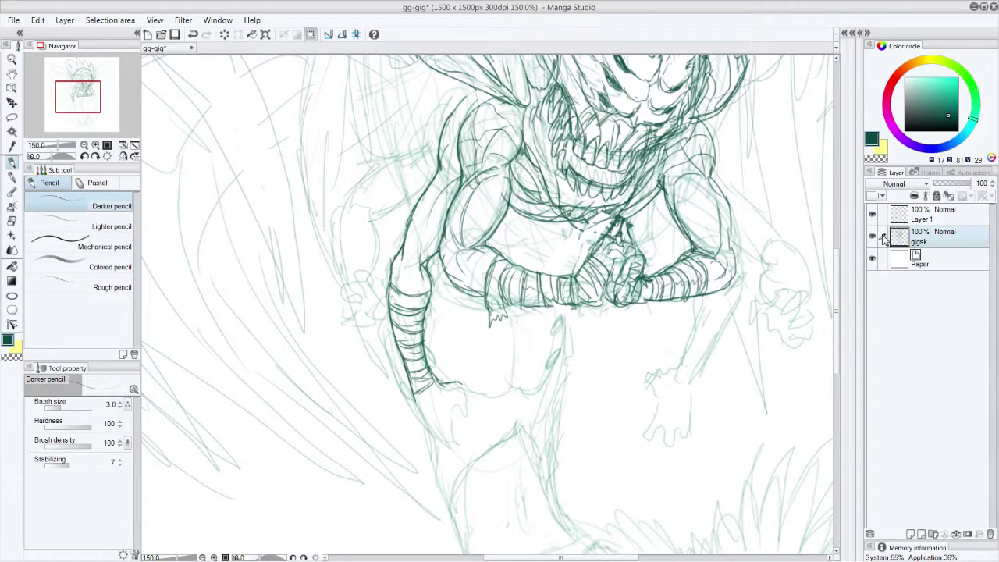
drag(459, 383, 472, 406)
drag(460, 397, 463, 402)
Hatch the left side of the chest beneath the collar and darken the edges beside both upper arms
drag(589, 226, 609, 215)
drag(496, 231, 539, 218)
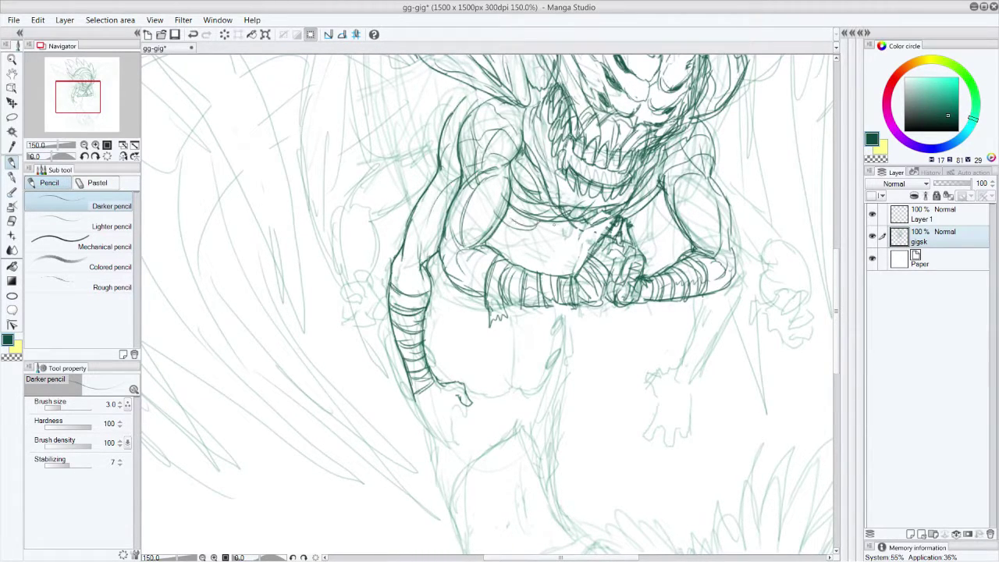
mouse_move(590, 190)
mouse_down()
mouse_move(531, 237)
mouse_move(521, 264)
mouse_up()
mouse_move(559, 224)
mouse_down()
mouse_move(537, 229)
mouse_move(570, 225)
mouse_move(550, 231)
mouse_move(531, 217)
mouse_move(502, 262)
mouse_move(495, 236)
mouse_move(521, 242)
mouse_move(504, 237)
mouse_move(496, 248)
mouse_move(544, 280)
mouse_move(513, 273)
mouse_up()
drag(536, 258, 508, 275)
mouse_move(509, 209)
mouse_down()
mouse_move(491, 236)
mouse_move(506, 213)
mouse_up()
drag(513, 172, 510, 199)
drag(662, 169, 655, 187)
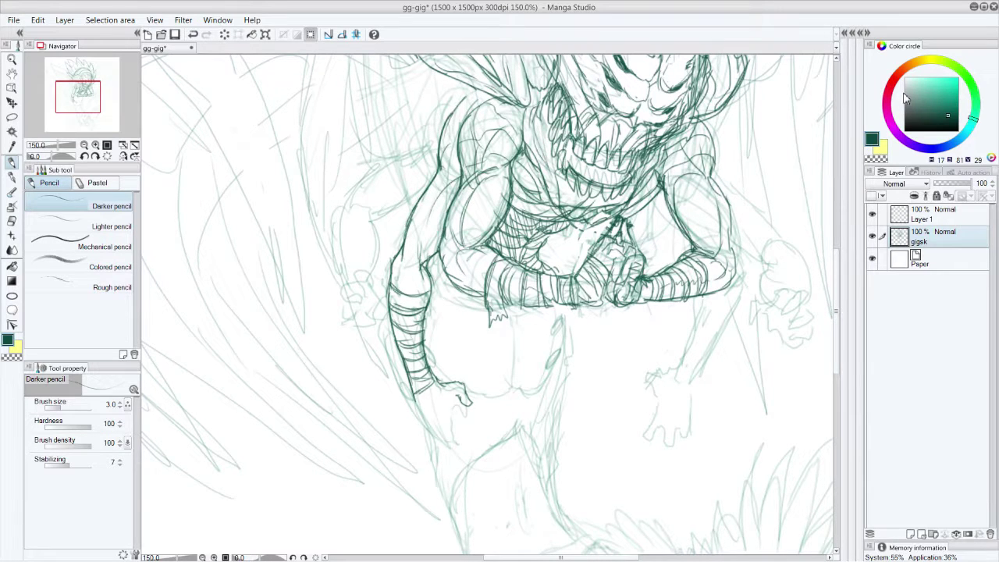
Shade the left side of the neck and darken the inner lines of the large lower-left head spike
mouse_move(537, 171)
mouse_down()
mouse_move(521, 127)
mouse_move(534, 98)
mouse_up()
drag(841, 294, 839, 255)
mouse_move(434, 178)
mouse_down()
mouse_move(486, 225)
mouse_move(500, 259)
mouse_up()
drag(469, 212, 501, 258)
drag(445, 190, 470, 214)
drag(421, 156, 488, 232)
drag(481, 193, 483, 231)
drag(501, 248, 512, 265)
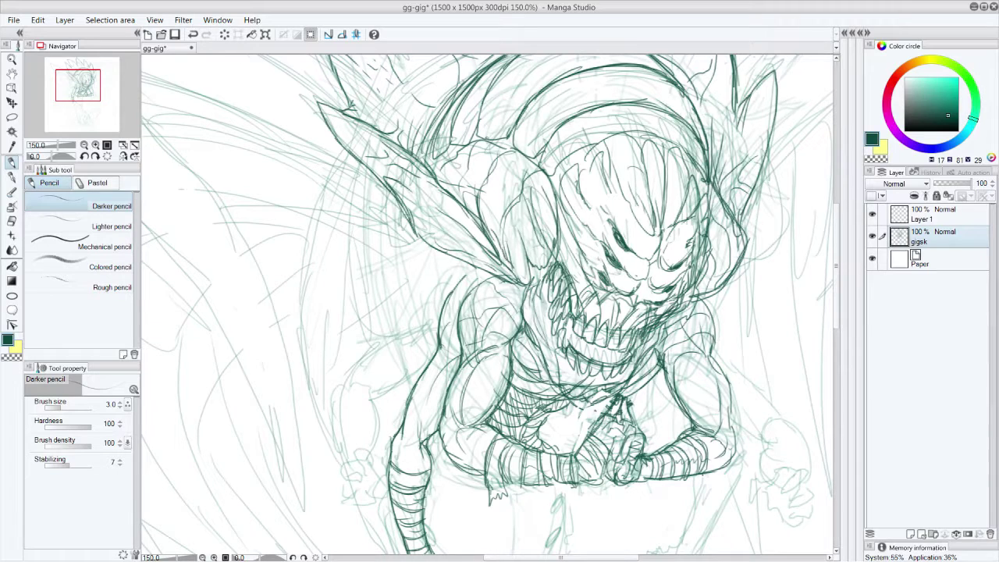
drag(449, 192, 473, 209)
Draw the rounded shoulder of another arm behind the second left arm
mouse_move(429, 238)
mouse_down()
mouse_move(487, 279)
mouse_move(429, 288)
mouse_up()
drag(433, 287, 420, 329)
drag(426, 301, 422, 313)
mouse_move(458, 277)
mouse_down()
mouse_move(428, 301)
mouse_move(476, 279)
mouse_move(458, 277)
mouse_up()
drag(450, 269, 430, 290)
drag(465, 267, 452, 274)
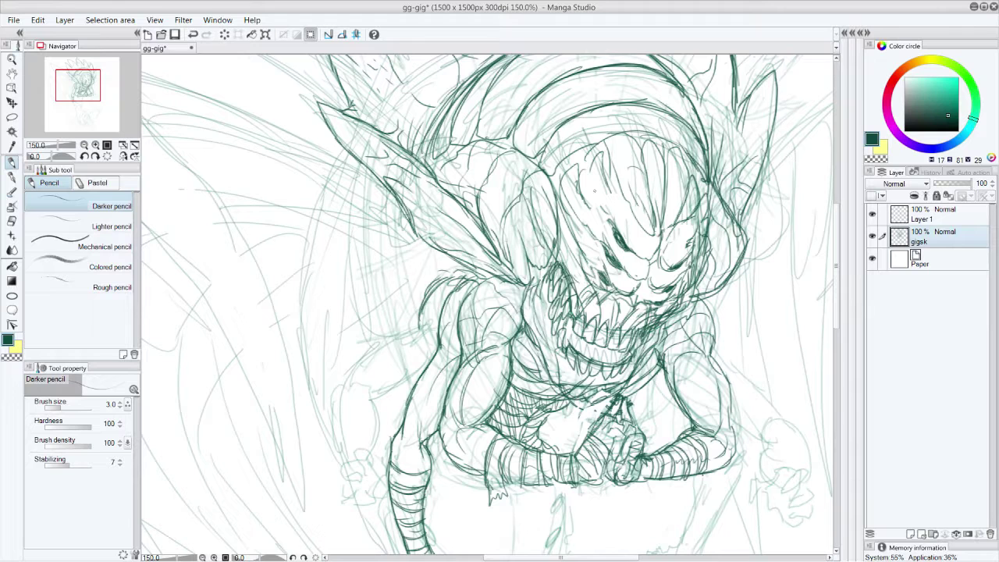
Draw a finger on the second left hand and continue the wrapping bands across its wrist and palm
drag(836, 320, 833, 373)
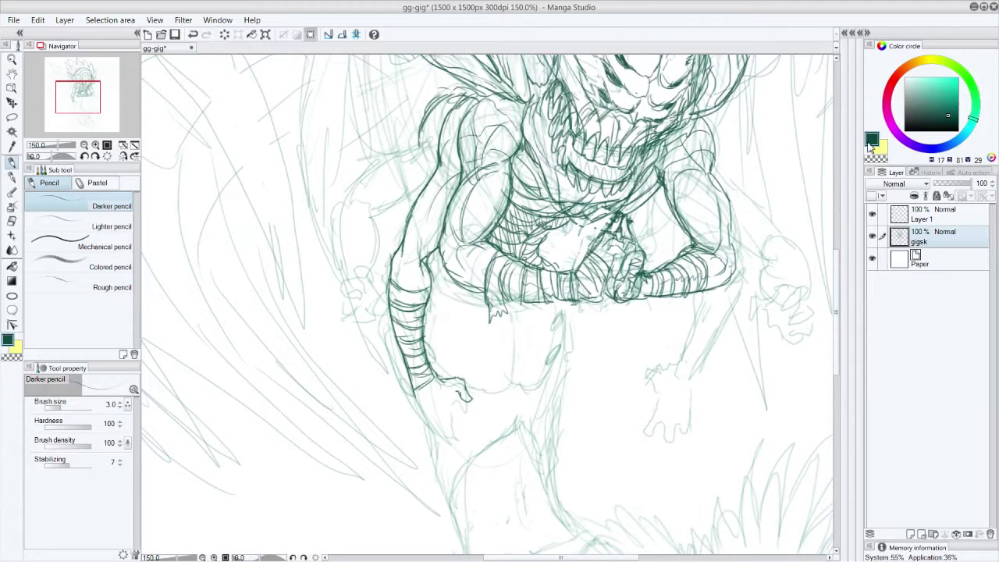
mouse_move(456, 392)
mouse_down()
mouse_move(443, 429)
mouse_move(464, 456)
mouse_move(451, 425)
mouse_move(462, 454)
mouse_up()
mouse_move(422, 420)
mouse_down()
mouse_move(449, 413)
mouse_move(451, 402)
mouse_up()
mouse_move(420, 404)
mouse_down()
mouse_move(449, 396)
mouse_move(440, 381)
mouse_move(451, 381)
mouse_up()
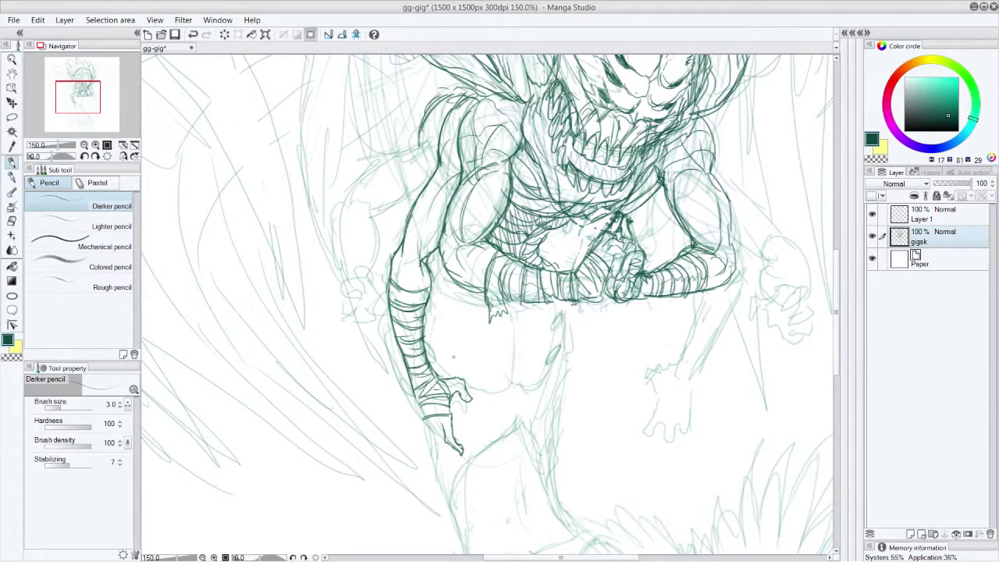
Draw the remaining fingers of the second left hand and hatch the shadow along the inside of the right upper arm
mouse_move(437, 423)
mouse_down()
mouse_move(436, 444)
mouse_move(450, 453)
mouse_move(459, 431)
mouse_move(427, 441)
mouse_move(438, 448)
mouse_move(425, 424)
mouse_move(428, 436)
mouse_up()
drag(423, 398, 413, 416)
mouse_move(663, 205)
mouse_down()
mouse_move(684, 247)
mouse_move(651, 185)
mouse_up()
drag(679, 242, 691, 257)
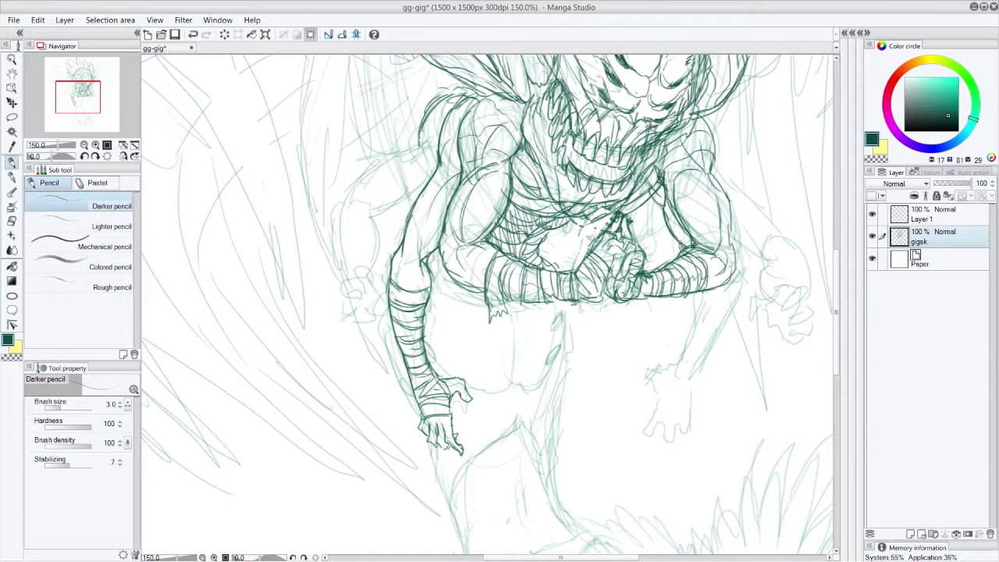
drag(655, 187, 691, 252)
drag(664, 219, 682, 253)
Draw a second right forearm hanging below the folded arm's elbow and darken the outer contour of the right upper arm and shoulder
drag(690, 292, 695, 316)
drag(691, 311, 690, 344)
drag(700, 251, 685, 359)
drag(726, 306, 704, 359)
mouse_move(737, 281)
mouse_down()
mouse_move(701, 359)
mouse_move(723, 312)
mouse_up()
drag(719, 183, 733, 273)
drag(715, 152, 713, 179)
drag(696, 116, 715, 150)
drag(707, 127, 712, 164)
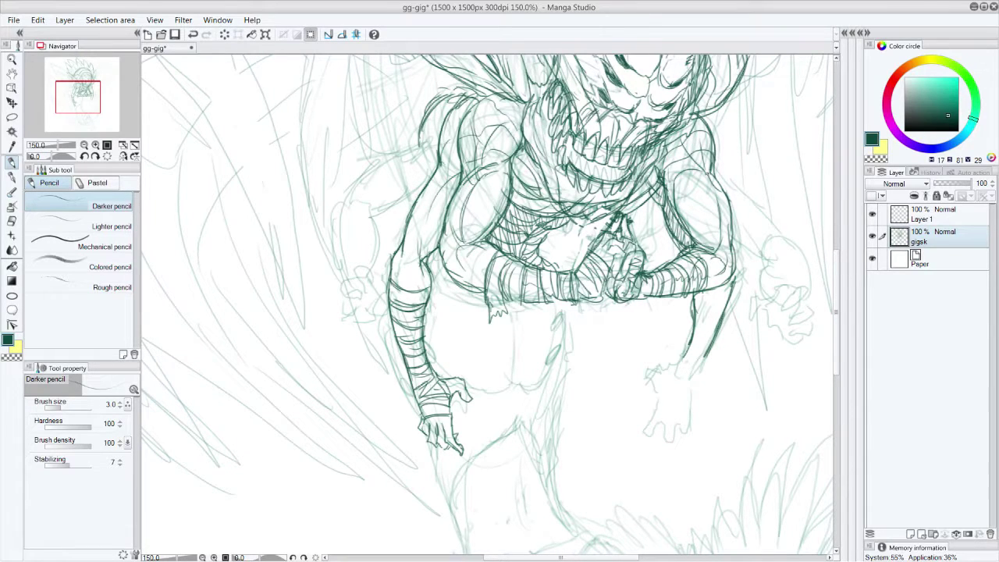
Draw the second right hand at the end of the hanging forearm, with its wrist, thumb, palm and short curled fingers
drag(690, 341, 672, 360)
mouse_move(692, 320)
mouse_down()
mouse_move(685, 349)
mouse_move(645, 370)
mouse_move(663, 389)
mouse_up()
mouse_move(704, 353)
mouse_down()
mouse_move(699, 393)
mouse_move(663, 397)
mouse_move(680, 404)
mouse_move(682, 378)
mouse_move(697, 403)
mouse_up()
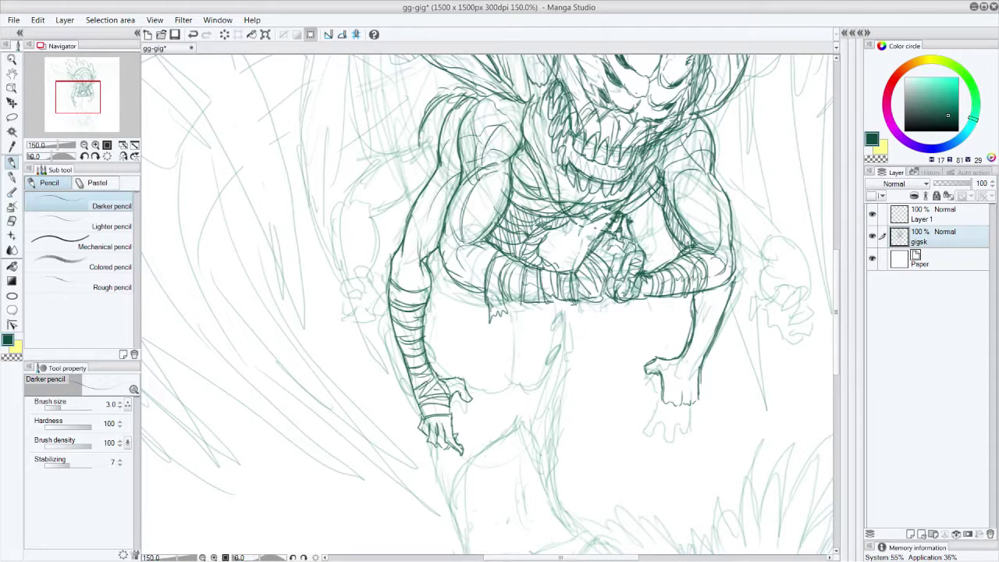
drag(640, 373, 655, 419)
mouse_move(668, 405)
mouse_down()
mouse_move(651, 421)
mouse_move(676, 420)
mouse_up()
mouse_move(674, 417)
mouse_down()
mouse_move(667, 425)
mouse_move(683, 426)
mouse_up()
mouse_move(688, 406)
mouse_down()
mouse_move(686, 425)
mouse_move(694, 418)
mouse_up()
drag(694, 403, 688, 421)
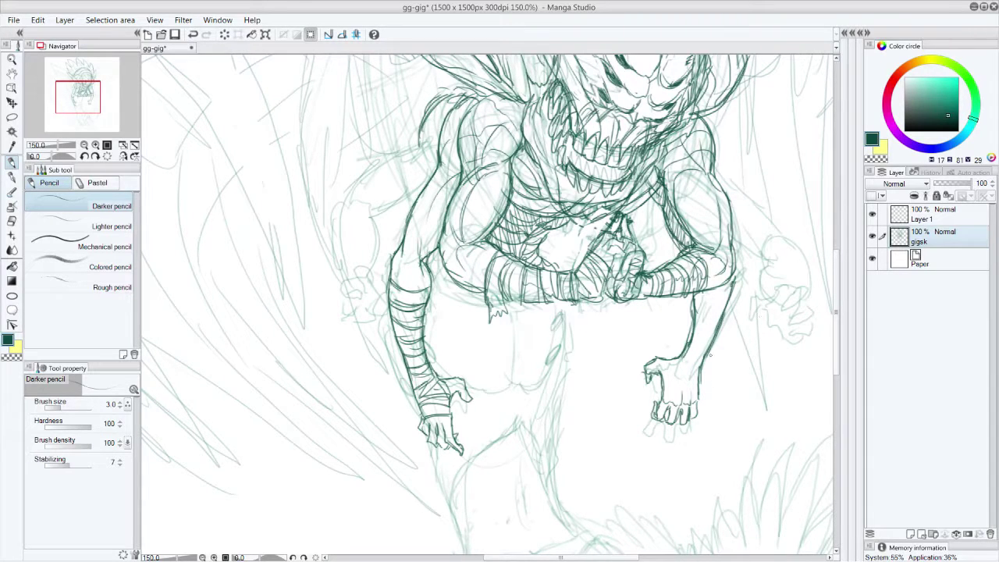
Wrap bands around the hanging right forearm, wrist and palm, and touch up the lines of both hanging arms
mouse_move(677, 360)
mouse_down()
mouse_move(703, 371)
mouse_move(716, 334)
mouse_up()
drag(692, 334, 715, 345)
drag(696, 306, 724, 312)
mouse_move(709, 310)
mouse_down()
mouse_move(726, 317)
mouse_move(707, 297)
mouse_up()
mouse_move(704, 293)
mouse_down()
mouse_move(735, 301)
mouse_move(712, 302)
mouse_move(708, 321)
mouse_up()
mouse_move(670, 360)
mouse_down()
mouse_move(704, 381)
mouse_move(701, 401)
mouse_up()
mouse_move(668, 388)
mouse_down()
mouse_move(692, 393)
mouse_move(687, 379)
mouse_move(697, 401)
mouse_move(694, 420)
mouse_move(674, 424)
mouse_up()
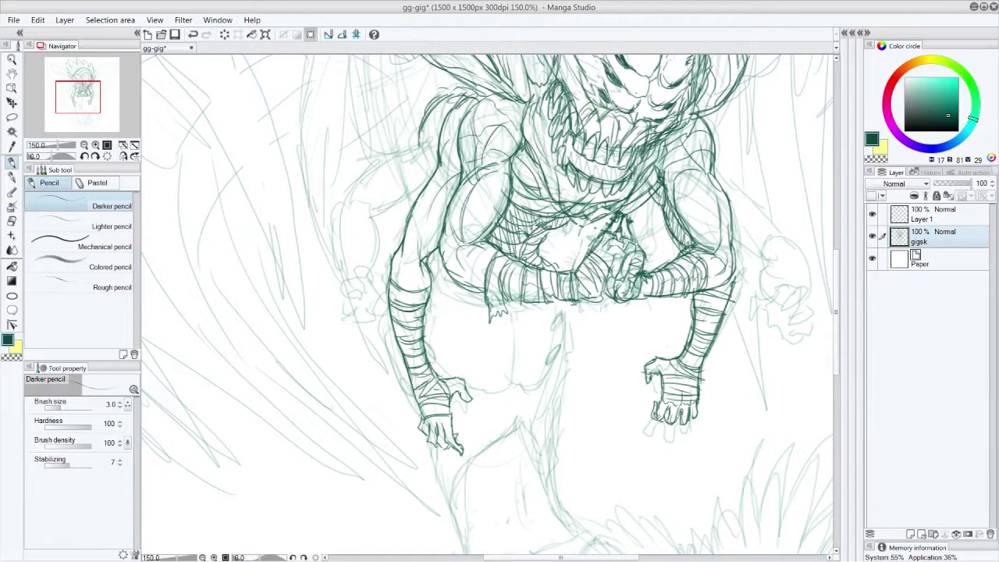
mouse_move(448, 432)
mouse_down()
mouse_move(450, 442)
mouse_move(433, 440)
mouse_up()
drag(409, 263, 401, 288)
mouse_move(698, 295)
mouse_down()
mouse_move(694, 314)
mouse_move(708, 289)
mouse_move(729, 281)
mouse_move(715, 334)
mouse_up()
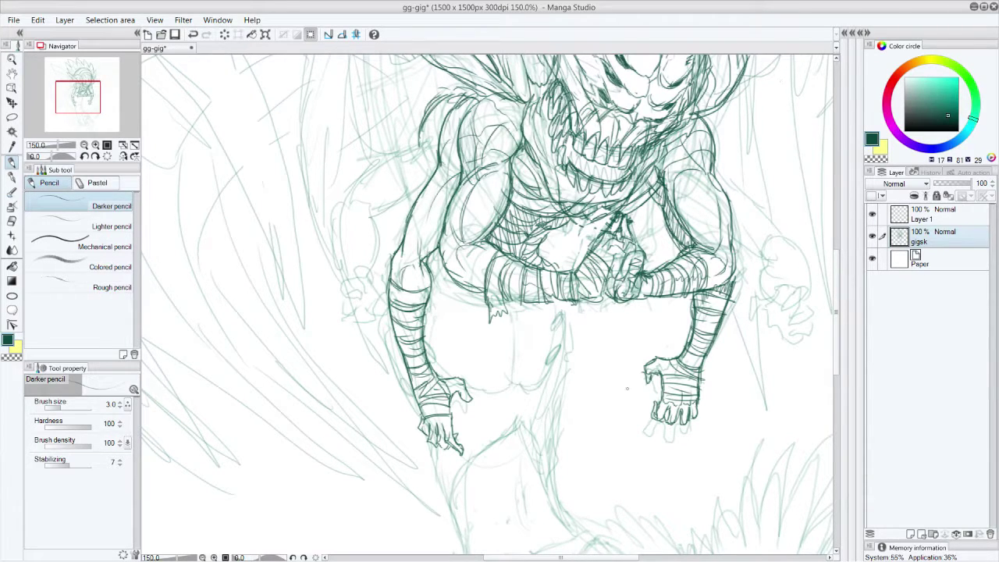
Add pointed claws to the fingers of both hanging hands and darken the collar and chest lines beneath the jaw
drag(645, 374, 655, 405)
drag(468, 391, 476, 409)
drag(456, 447, 470, 461)
mouse_move(456, 426)
mouse_down()
mouse_move(460, 443)
mouse_move(457, 434)
mouse_up()
mouse_move(673, 183)
mouse_down()
mouse_move(667, 206)
mouse_move(674, 177)
mouse_move(623, 204)
mouse_move(548, 200)
mouse_up()
drag(548, 164, 536, 183)
drag(529, 131, 514, 167)
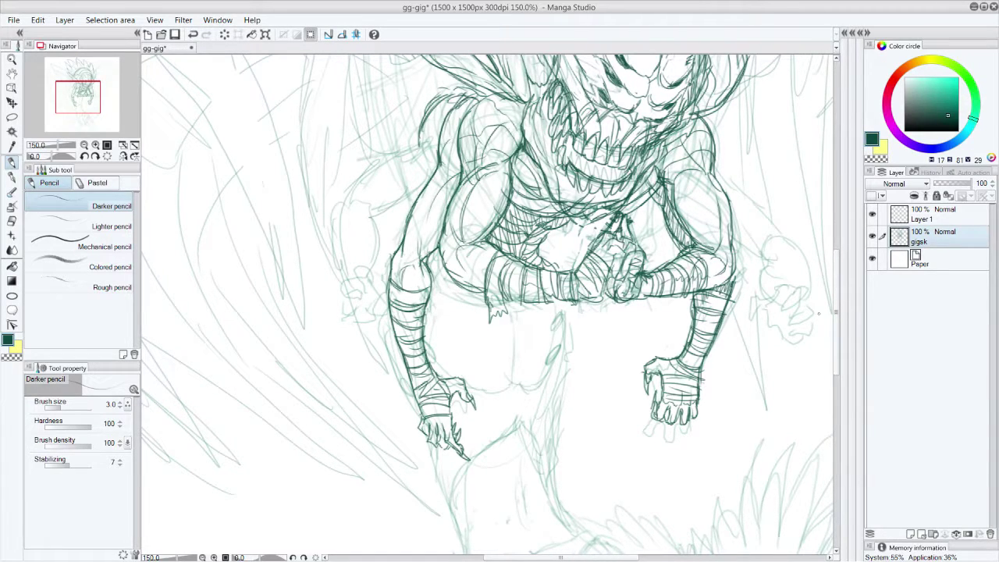
Draw a third left arm behind the others, outlining its upper arm, bent elbow and forearm
scroll(824, 316, up, 3)
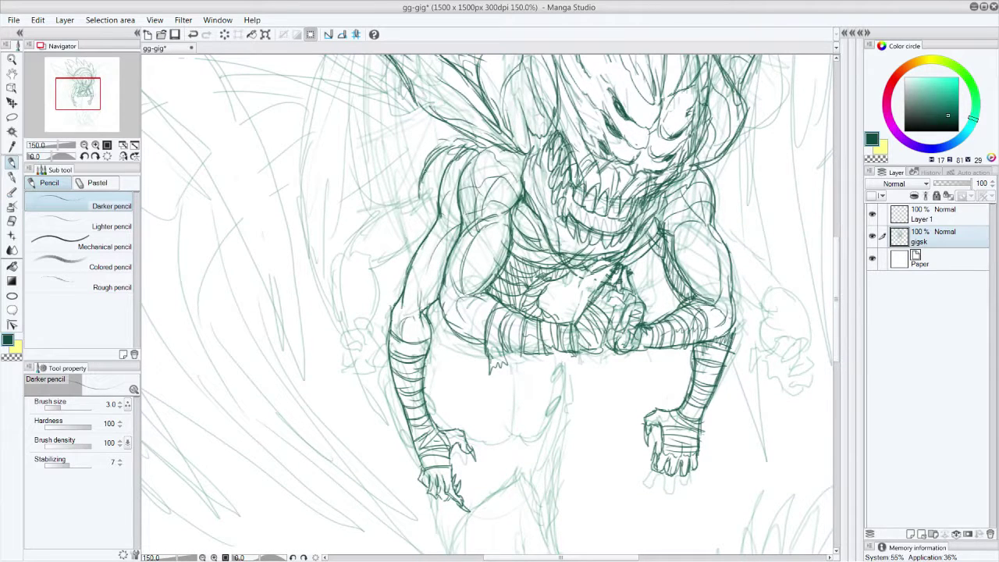
mouse_move(420, 178)
mouse_down()
mouse_move(359, 233)
mouse_move(413, 235)
mouse_move(437, 218)
mouse_move(395, 248)
mouse_up()
mouse_move(423, 200)
mouse_down()
mouse_move(393, 205)
mouse_move(374, 246)
mouse_up()
mouse_move(421, 176)
mouse_down()
mouse_move(366, 234)
mouse_move(387, 248)
mouse_up()
drag(389, 243, 367, 277)
drag(375, 237, 388, 267)
drag(387, 271, 375, 286)
drag(362, 233, 354, 239)
drag(354, 239, 339, 282)
mouse_move(360, 226)
mouse_down()
mouse_move(348, 251)
mouse_move(378, 312)
mouse_move(342, 301)
mouse_up()
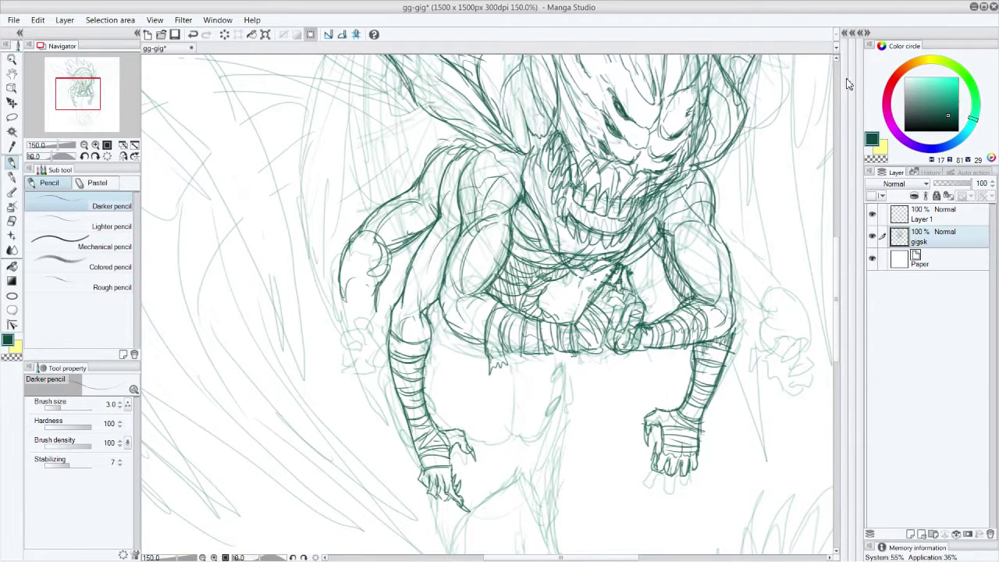
Draw curved wrapping bands across the third left forearm below the elbow
mouse_move(350, 256)
mouse_down()
mouse_move(373, 255)
mouse_move(380, 268)
mouse_up()
mouse_move(346, 260)
mouse_down()
mouse_move(373, 257)
mouse_move(379, 273)
mouse_move(379, 255)
mouse_move(376, 289)
mouse_up()
drag(342, 273, 375, 281)
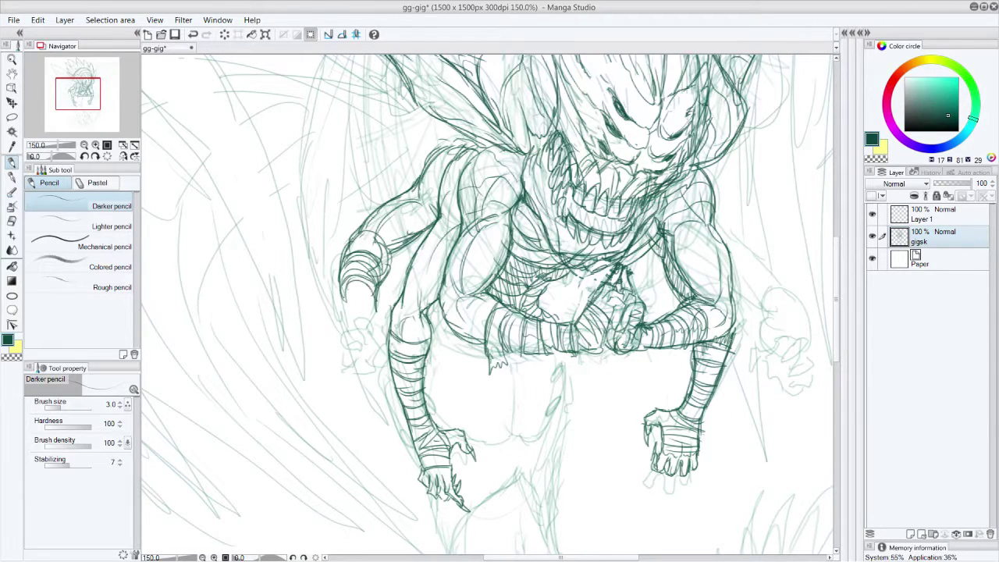
drag(379, 227, 386, 221)
Draw the curled fingers of the third left hand below its wrapped forearm
mouse_move(357, 303)
mouse_down()
mouse_move(372, 320)
mouse_move(351, 327)
mouse_move(364, 334)
mouse_up()
mouse_move(364, 326)
mouse_down()
mouse_move(354, 337)
mouse_move(361, 339)
mouse_up()
drag(374, 327, 352, 347)
mouse_move(368, 345)
mouse_down()
mouse_move(353, 352)
mouse_move(366, 352)
mouse_up()
drag(368, 337, 358, 344)
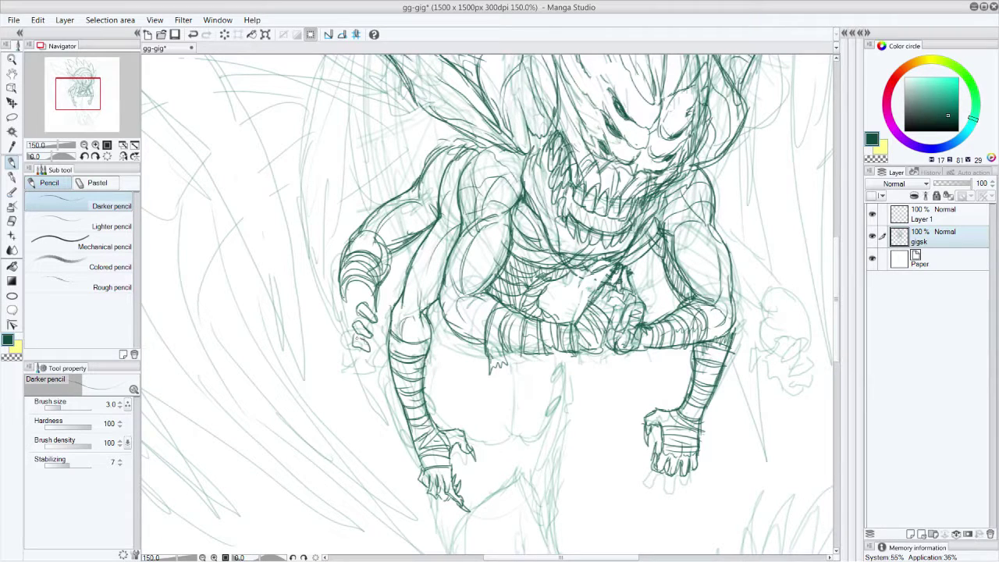
Complete the third left hand with its thumb, wrist contours and pointed claws overlapping the second left arm
mouse_move(381, 304)
mouse_down()
mouse_move(372, 313)
mouse_move(394, 316)
mouse_move(387, 311)
mouse_up()
drag(355, 302, 348, 314)
mouse_move(376, 290)
mouse_down()
mouse_move(349, 306)
mouse_move(358, 370)
mouse_move(392, 318)
mouse_move(404, 337)
mouse_move(389, 336)
mouse_move(393, 319)
mouse_move(361, 324)
mouse_move(406, 343)
mouse_up()
mouse_move(370, 314)
mouse_down()
mouse_move(378, 342)
mouse_move(359, 378)
mouse_up()
mouse_move(375, 325)
mouse_down()
mouse_move(380, 333)
mouse_move(348, 329)
mouse_move(352, 315)
mouse_move(375, 309)
mouse_up()
mouse_move(379, 264)
mouse_down()
mouse_move(375, 293)
mouse_move(401, 323)
mouse_move(396, 333)
mouse_up()
drag(398, 329, 367, 352)
drag(371, 349, 363, 357)
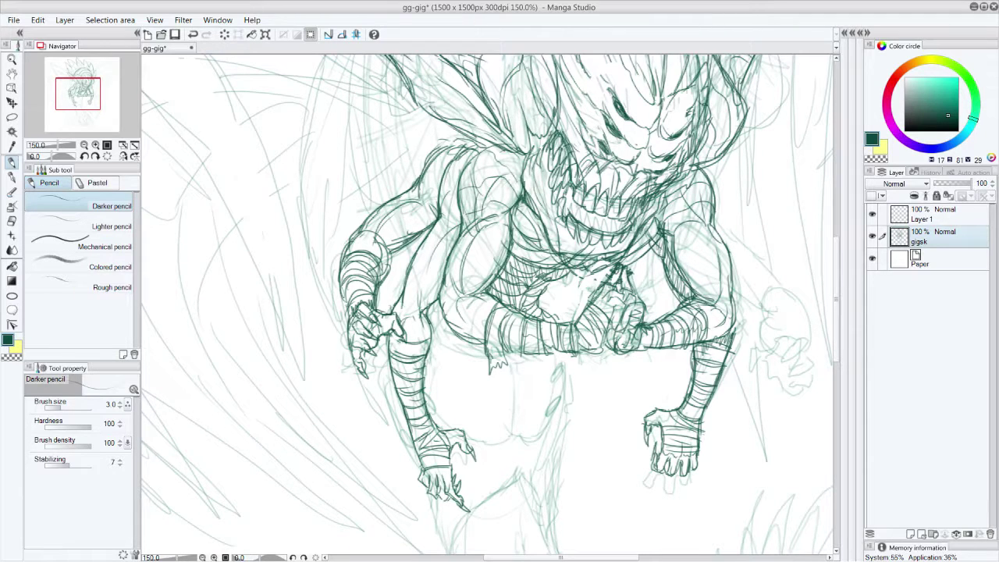
Define the underside of the left rear upper arm and add muscle lines at its shoulder and armpit
mouse_move(345, 326)
mouse_down()
mouse_move(342, 251)
mouse_move(361, 231)
mouse_move(376, 313)
mouse_up()
drag(434, 217, 401, 251)
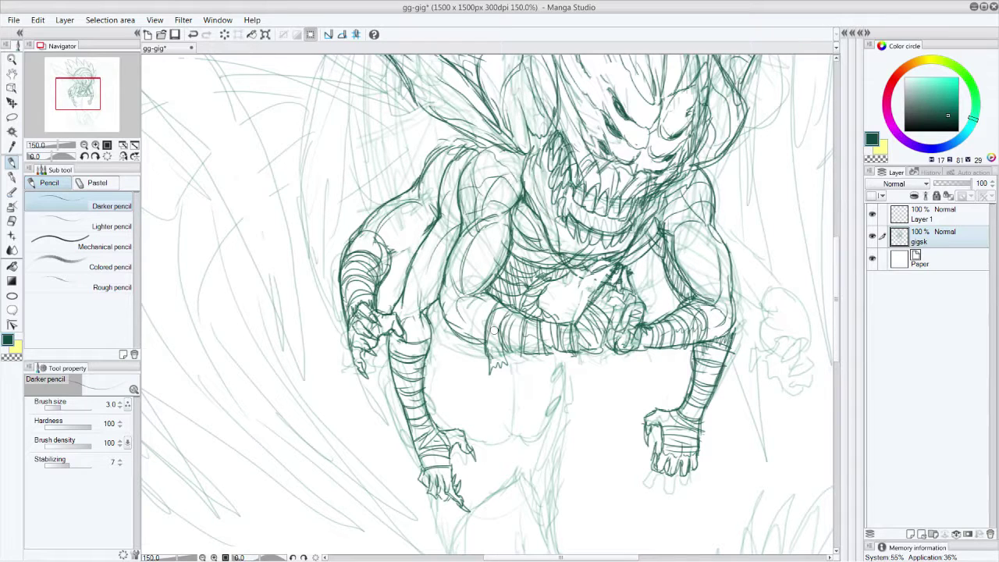
mouse_move(434, 217)
mouse_down()
mouse_move(408, 246)
mouse_move(388, 252)
mouse_move(398, 249)
mouse_up()
mouse_move(438, 194)
mouse_down()
mouse_move(453, 156)
mouse_move(440, 209)
mouse_move(463, 152)
mouse_up()
drag(434, 188, 429, 202)
drag(462, 162, 434, 189)
mouse_move(439, 197)
mouse_down()
mouse_move(433, 208)
mouse_move(450, 226)
mouse_up()
drag(462, 221, 440, 227)
drag(439, 205, 434, 213)
drag(442, 178, 431, 195)
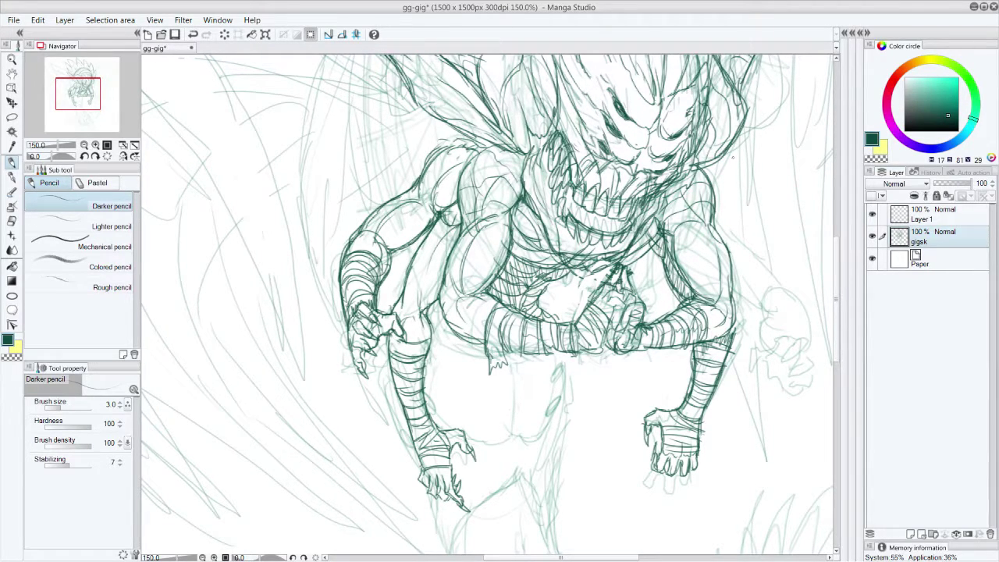
Sketch the shoulder curve of the right rear arm emerging behind the front arm
mouse_move(705, 176)
mouse_down()
mouse_move(725, 231)
mouse_move(746, 242)
mouse_up()
drag(721, 225, 750, 245)
drag(719, 192, 726, 228)
drag(711, 174, 723, 194)
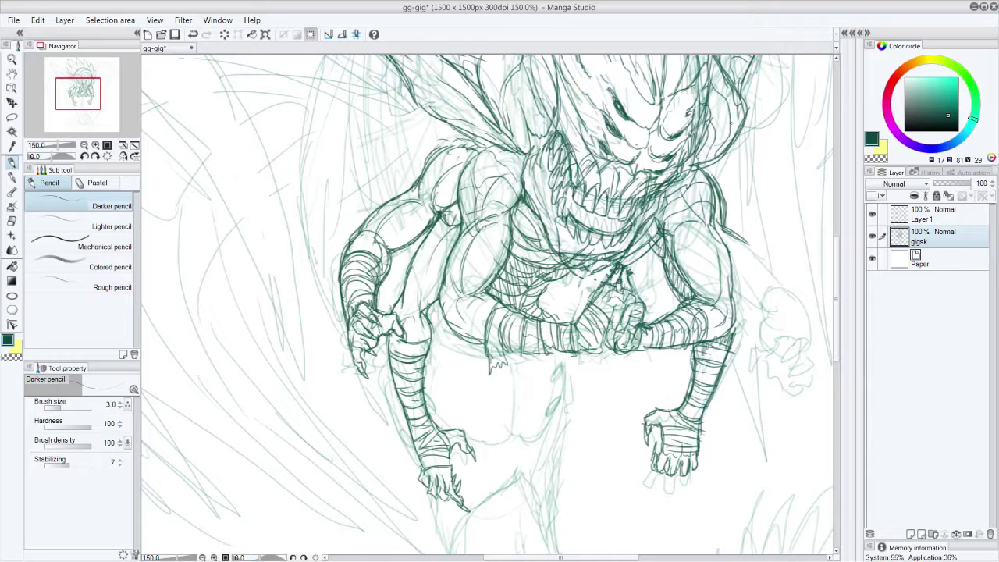
Add muscle contours to the left rear shoulder and darken the outer edge of the right front upper arm
mouse_move(424, 180)
mouse_down()
mouse_move(444, 164)
mouse_move(449, 208)
mouse_up()
drag(445, 166, 457, 147)
mouse_move(458, 164)
mouse_down()
mouse_move(465, 170)
mouse_move(422, 197)
mouse_up()
mouse_move(726, 248)
mouse_down()
mouse_move(714, 200)
mouse_move(730, 300)
mouse_up()
drag(718, 233, 725, 248)
mouse_move(713, 176)
mouse_down()
mouse_move(704, 205)
mouse_move(712, 179)
mouse_up()
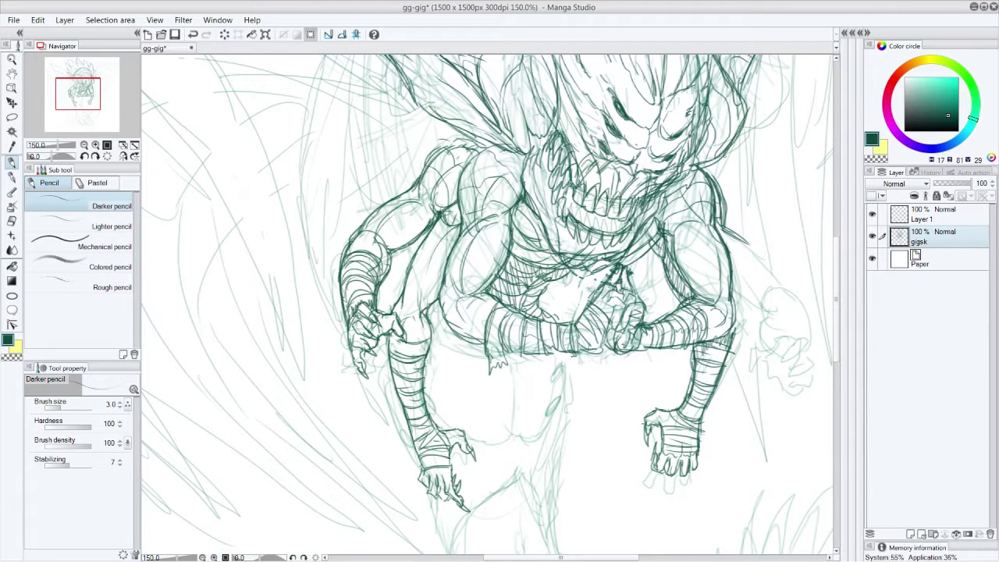
Draw the rounded upper-arm outline of the right rear arm over the light rough sketch
drag(88, 96, 98, 93)
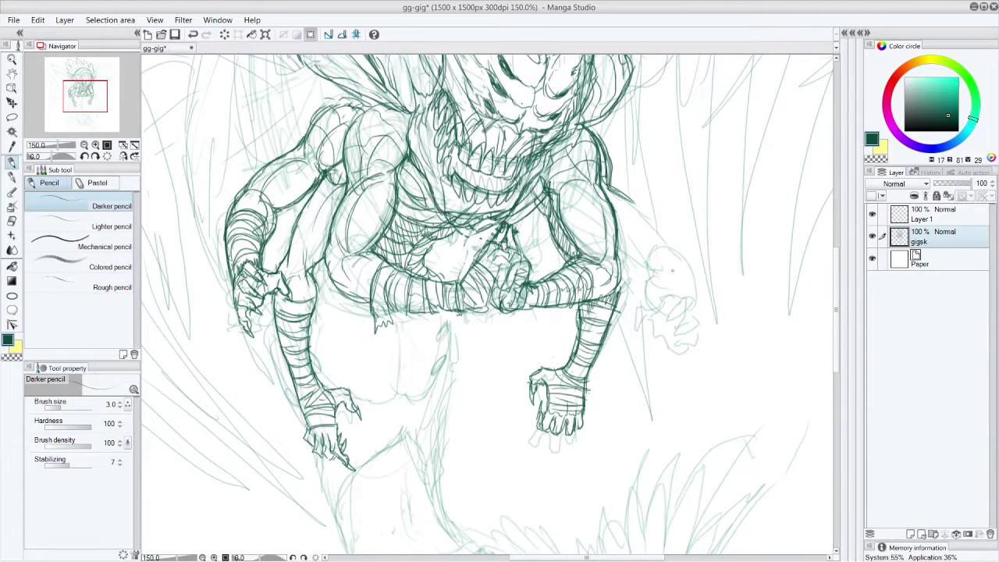
drag(351, 263, 374, 256)
drag(654, 251, 652, 273)
mouse_move(619, 199)
mouse_down()
mouse_move(657, 244)
mouse_move(623, 248)
mouse_up()
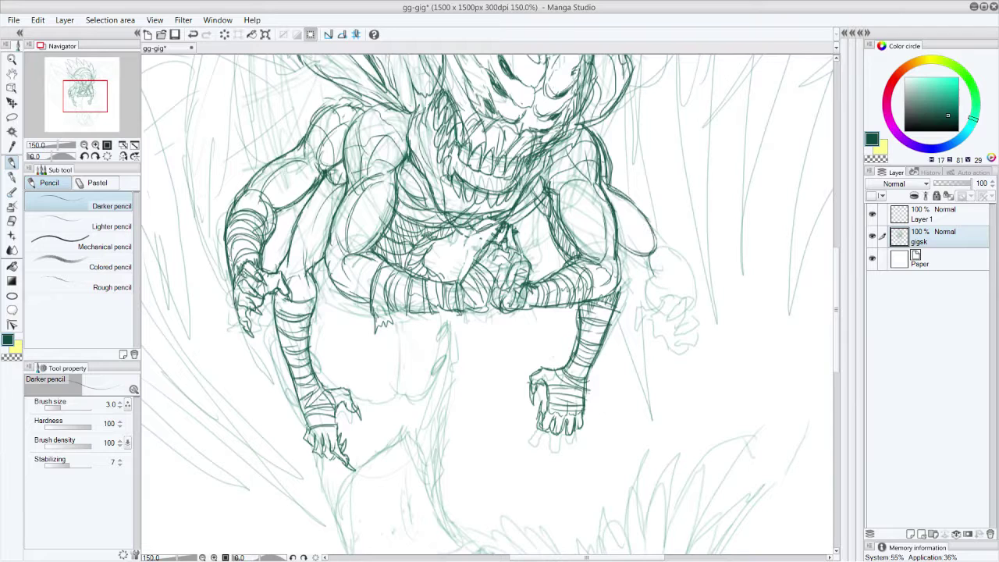
Draw the elbow and forearm of the right rear arm and strengthen its upper-arm outline
mouse_move(606, 192)
mouse_down()
mouse_move(643, 230)
mouse_move(624, 258)
mouse_move(660, 263)
mouse_move(643, 283)
mouse_move(660, 248)
mouse_move(679, 254)
mouse_move(683, 269)
mouse_move(656, 293)
mouse_move(657, 306)
mouse_up()
drag(683, 261, 689, 305)
drag(667, 242, 688, 290)
drag(640, 253, 639, 279)
mouse_move(638, 259)
mouse_down()
mouse_move(624, 245)
mouse_move(646, 277)
mouse_move(649, 261)
mouse_move(661, 274)
mouse_move(638, 275)
mouse_move(653, 291)
mouse_up()
mouse_move(618, 245)
mouse_down()
mouse_move(640, 267)
mouse_move(642, 254)
mouse_up()
drag(615, 188, 674, 257)
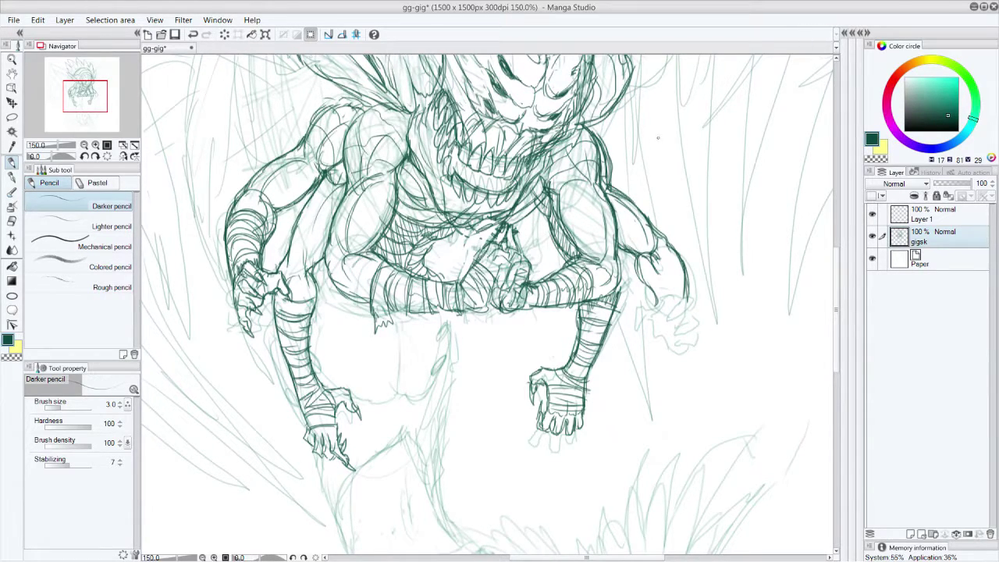
Sketch near-black rectangular glasses over the creature's rows of eyes and shade in the lenses
drag(838, 312, 838, 281)
click(904, 125)
mouse_move(487, 209)
mouse_down()
mouse_move(509, 237)
mouse_move(561, 254)
mouse_move(551, 258)
mouse_move(536, 231)
mouse_move(485, 237)
mouse_move(553, 232)
mouse_move(540, 253)
mouse_up()
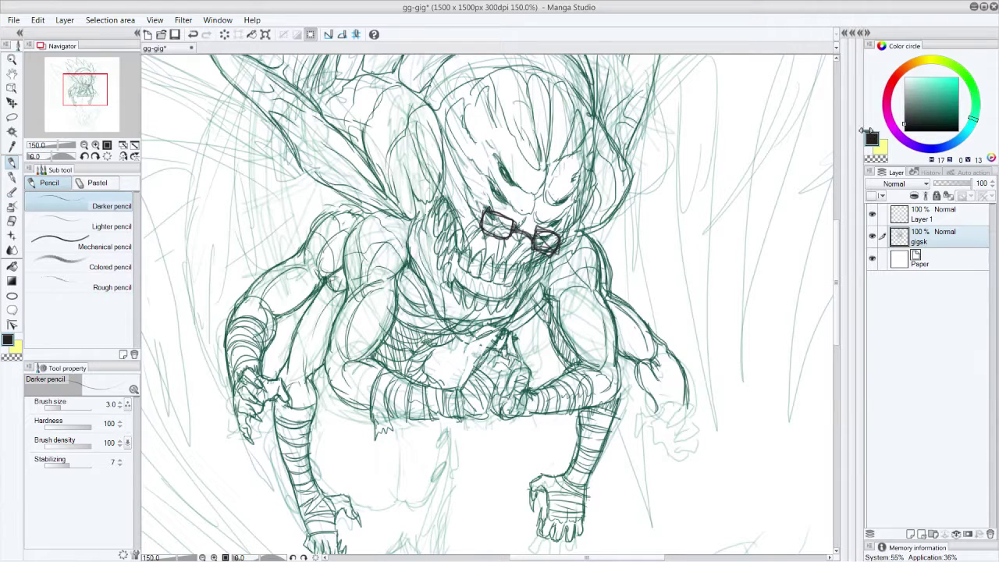
mouse_move(493, 206)
mouse_down()
mouse_move(489, 197)
mouse_move(519, 187)
mouse_move(515, 220)
mouse_move(495, 213)
mouse_move(550, 210)
mouse_up()
mouse_move(550, 210)
mouse_down()
mouse_move(568, 216)
mouse_move(538, 233)
mouse_up()
drag(568, 217, 550, 237)
mouse_move(495, 171)
mouse_down()
mouse_move(527, 191)
mouse_move(521, 167)
mouse_move(527, 174)
mouse_up()
mouse_move(546, 206)
mouse_down()
mouse_move(562, 192)
mouse_move(573, 200)
mouse_up()
mouse_move(572, 201)
mouse_down()
mouse_move(567, 219)
mouse_move(545, 205)
mouse_up()
mouse_move(517, 207)
mouse_down()
mouse_move(543, 223)
mouse_move(509, 194)
mouse_move(519, 210)
mouse_up()
mouse_move(508, 170)
mouse_down()
mouse_move(528, 197)
mouse_move(518, 205)
mouse_up()
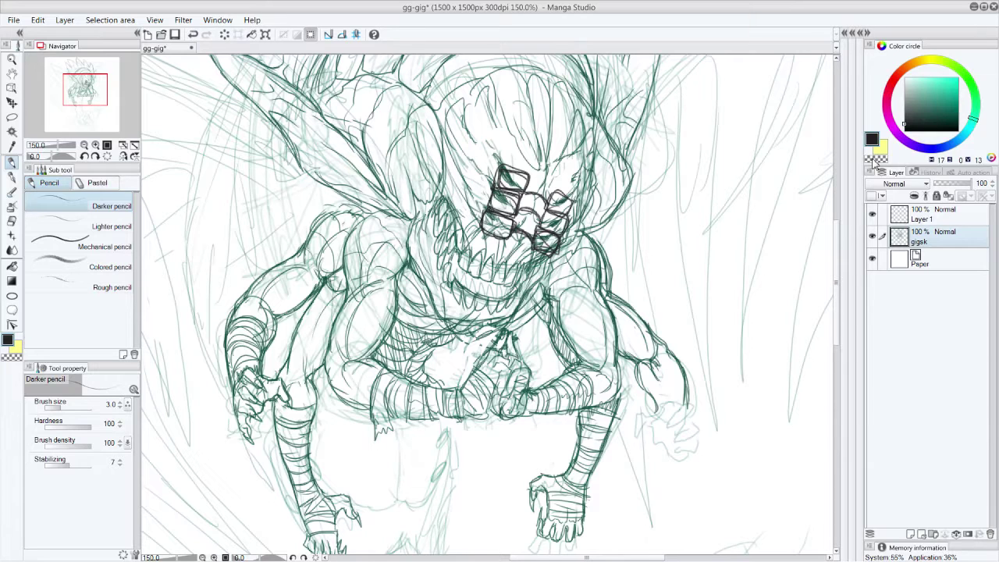
mouse_move(489, 217)
mouse_down()
mouse_move(485, 233)
mouse_move(498, 238)
mouse_move(509, 220)
mouse_up()
mouse_move(493, 206)
mouse_down()
mouse_move(497, 198)
mouse_move(503, 213)
mouse_move(513, 195)
mouse_move(507, 176)
mouse_move(561, 212)
mouse_move(570, 195)
mouse_move(549, 248)
mouse_move(547, 234)
mouse_move(538, 247)
mouse_up()
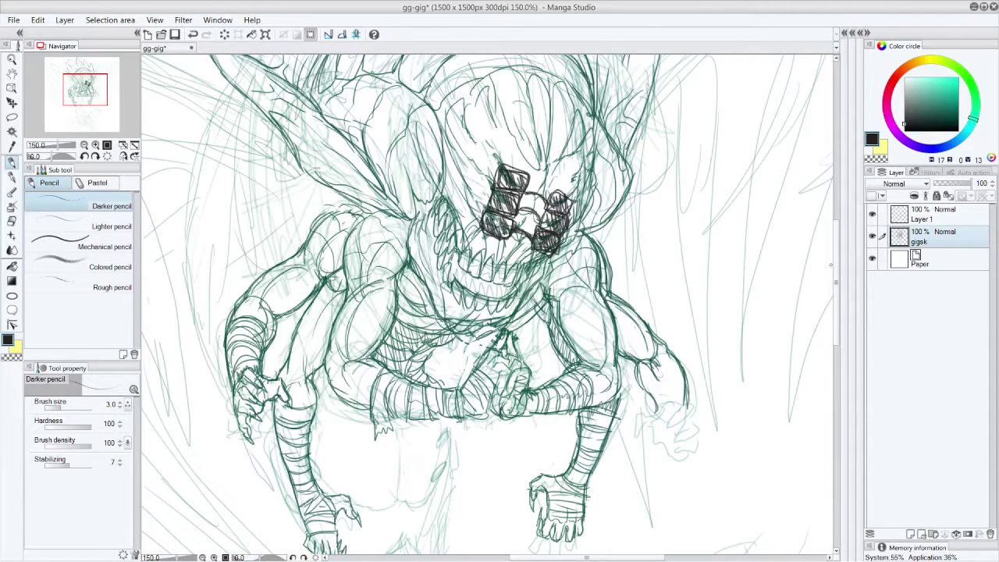
Undo all the glasses strokes on the creature's face
key(ctrl+z)
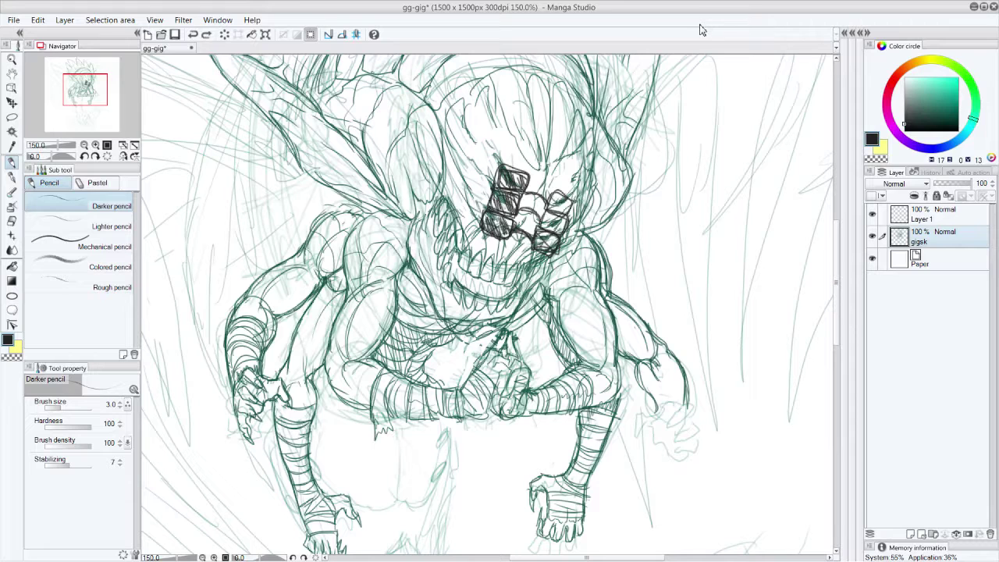
key(ctrl+z)
key(ctrl+z)
key(ctrl+z)
key(ctrl+z)
key(ctrl+z)
key(ctrl+z)
key(ctrl+z)
key(ctrl+z)
key(ctrl+z)
key(ctrl+z)
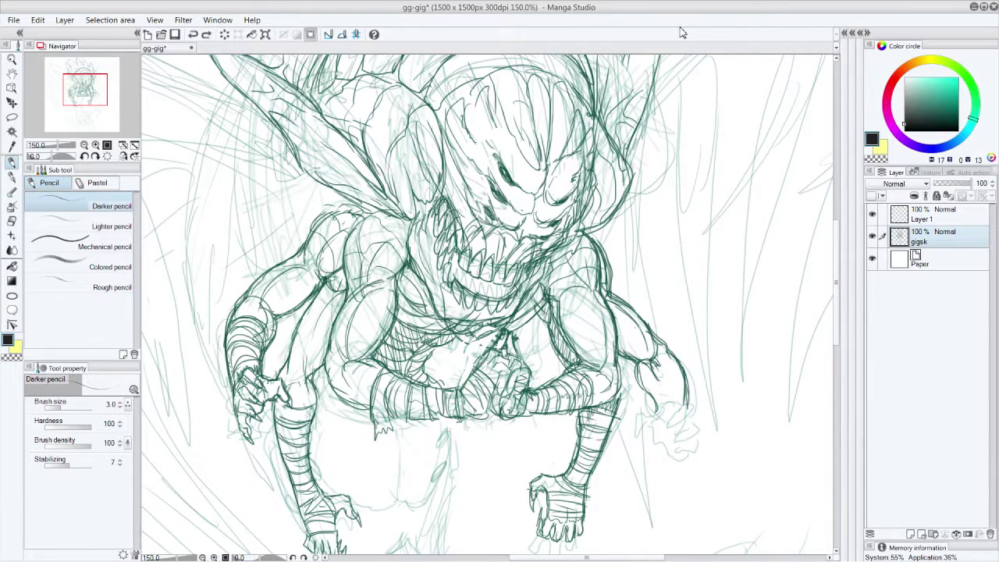
Switch back to dark green and draw wrapped bandage bands around the right rear forearm
click(949, 110)
drag(841, 290, 837, 317)
mouse_move(657, 320)
mouse_down()
mouse_move(685, 308)
mouse_move(680, 278)
mouse_move(673, 305)
mouse_move(685, 313)
mouse_move(665, 291)
mouse_up()
mouse_move(649, 295)
mouse_down()
mouse_move(687, 283)
mouse_move(657, 315)
mouse_up()
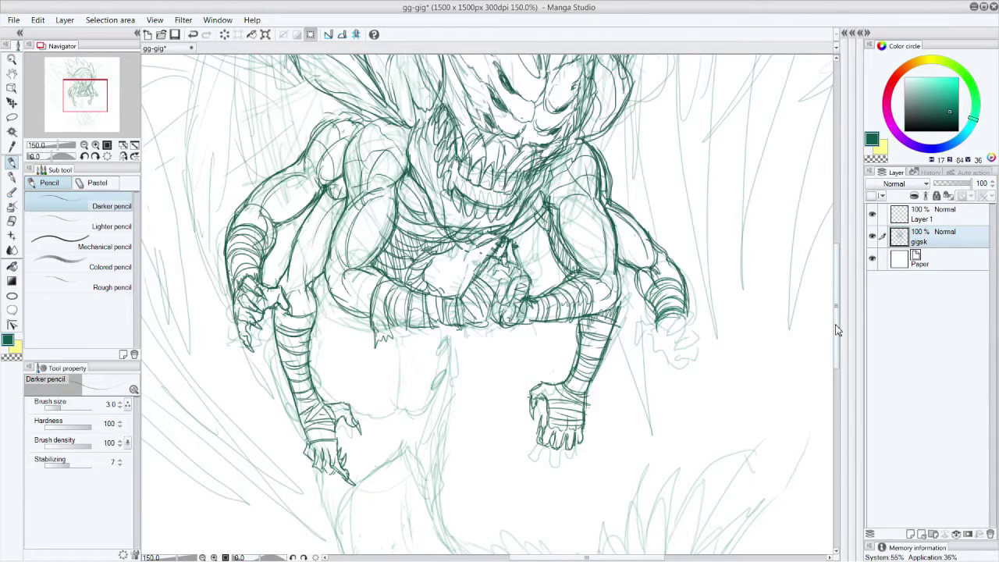
Add contour lines to the chest beneath the chin and beside the clasped hands
drag(836, 328, 838, 309)
mouse_move(523, 254)
mouse_down()
mouse_move(489, 255)
mouse_move(476, 245)
mouse_move(494, 255)
mouse_move(531, 248)
mouse_up()
mouse_move(468, 231)
mouse_down()
mouse_move(474, 257)
mouse_move(487, 262)
mouse_move(504, 246)
mouse_move(519, 264)
mouse_move(527, 249)
mouse_move(530, 262)
mouse_move(478, 269)
mouse_move(521, 264)
mouse_up()
mouse_move(506, 225)
mouse_down()
mouse_move(518, 252)
mouse_move(484, 239)
mouse_move(539, 253)
mouse_move(529, 264)
mouse_up()
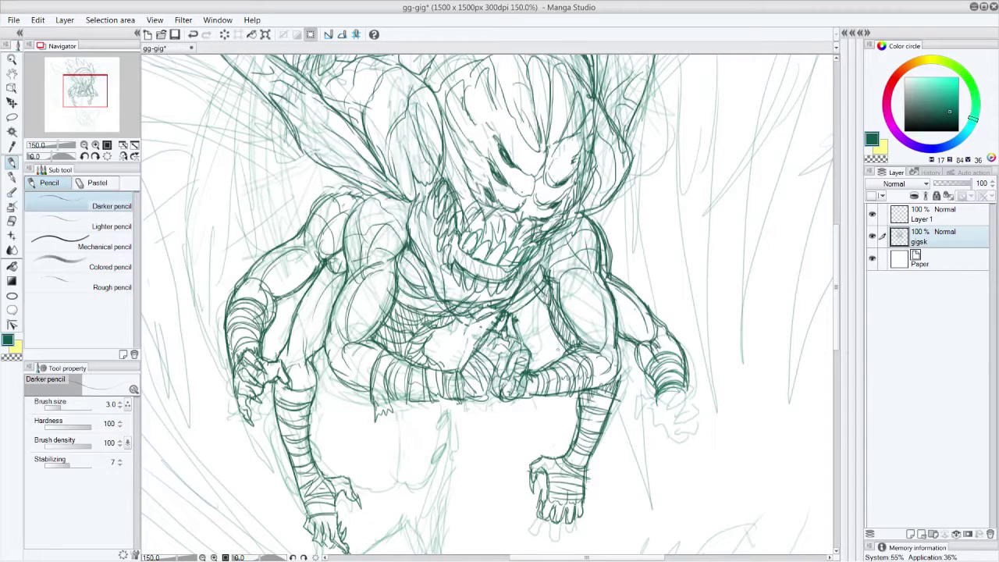
Draw jagged spikes and rough texture strokes along the lower jaw, chin and neck
drag(462, 278, 508, 286)
mouse_move(450, 264)
mouse_down()
mouse_move(464, 286)
mouse_move(488, 295)
mouse_move(523, 264)
mouse_up()
drag(504, 303, 518, 286)
mouse_move(457, 271)
mouse_down()
mouse_move(450, 283)
mouse_move(459, 285)
mouse_up()
mouse_move(468, 283)
mouse_down()
mouse_move(456, 289)
mouse_move(530, 264)
mouse_move(514, 281)
mouse_up()
drag(526, 268, 549, 247)
mouse_move(445, 294)
mouse_down()
mouse_move(468, 303)
mouse_move(446, 286)
mouse_move(500, 286)
mouse_up()
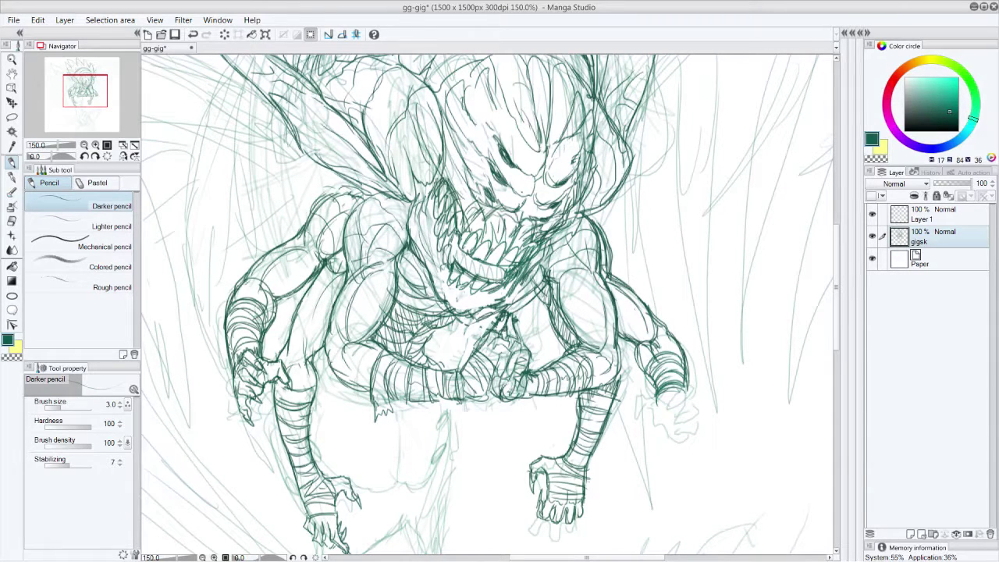
mouse_move(506, 286)
mouse_down()
mouse_move(473, 309)
mouse_move(449, 312)
mouse_move(457, 307)
mouse_move(440, 298)
mouse_up()
drag(443, 274, 438, 302)
drag(437, 221, 433, 233)
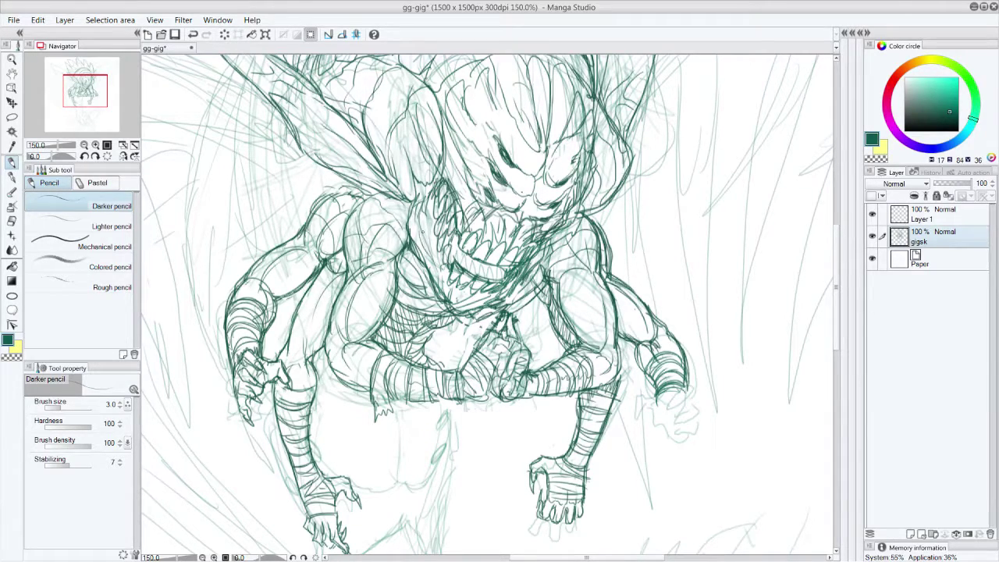
Pick a slightly darker green and draw one wavy line down the head and another inside the right ear
drag(837, 289, 837, 252)
click(945, 119)
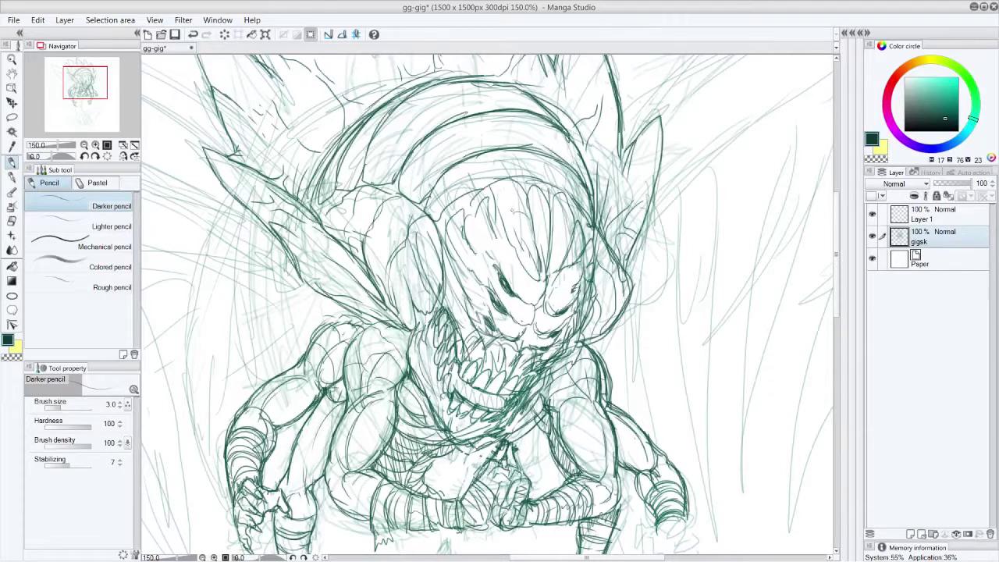
mouse_move(489, 222)
mouse_down()
mouse_move(474, 253)
mouse_move(486, 232)
mouse_move(415, 78)
mouse_move(486, 249)
mouse_up()
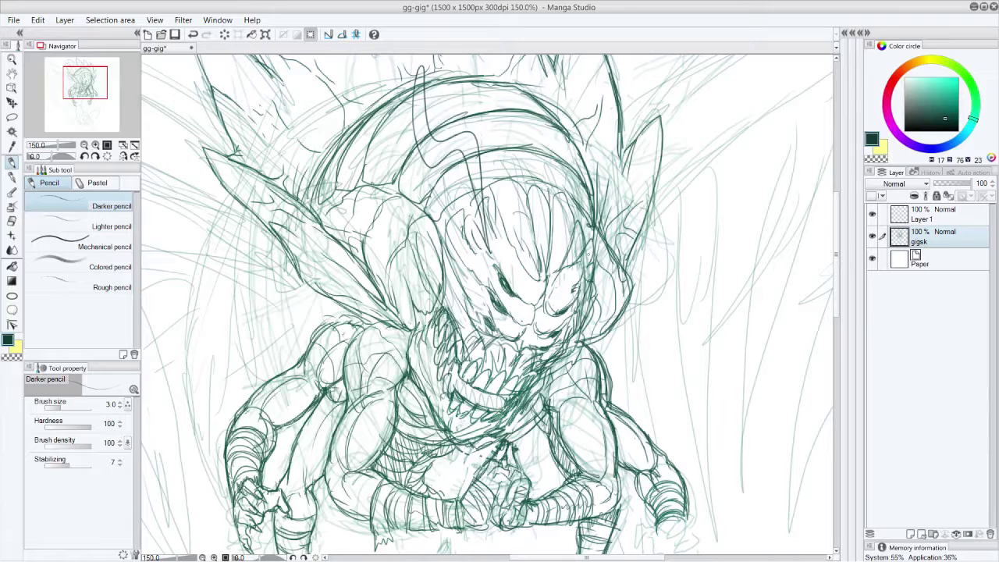
mouse_move(601, 260)
mouse_down()
mouse_move(617, 239)
mouse_move(623, 166)
mouse_move(595, 251)
mouse_up()
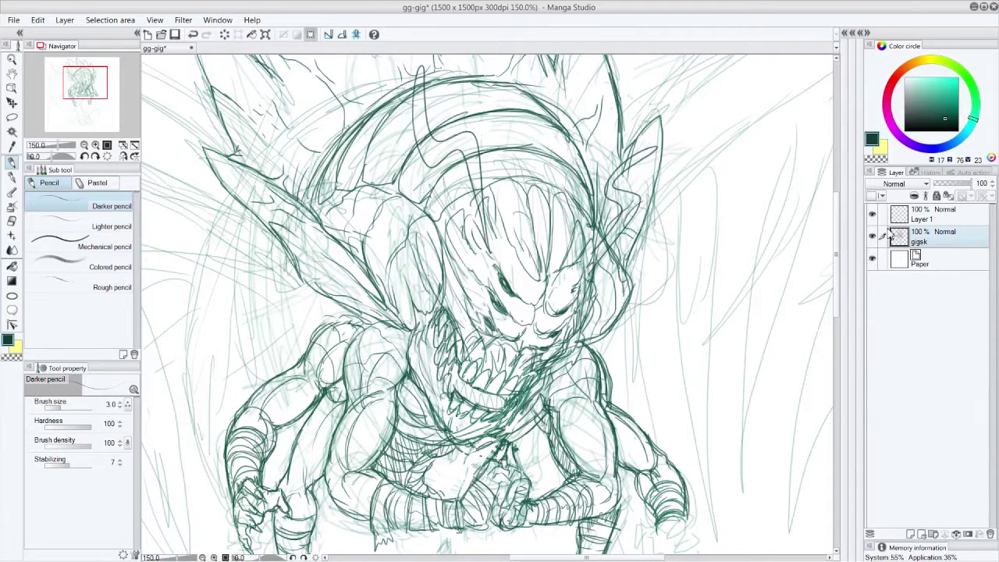
Fill the band between the lower teeth and the lower lip with dense dark hatching
mouse_move(836, 274)
mouse_down()
mouse_move(831, 312)
mouse_move(836, 270)
mouse_up()
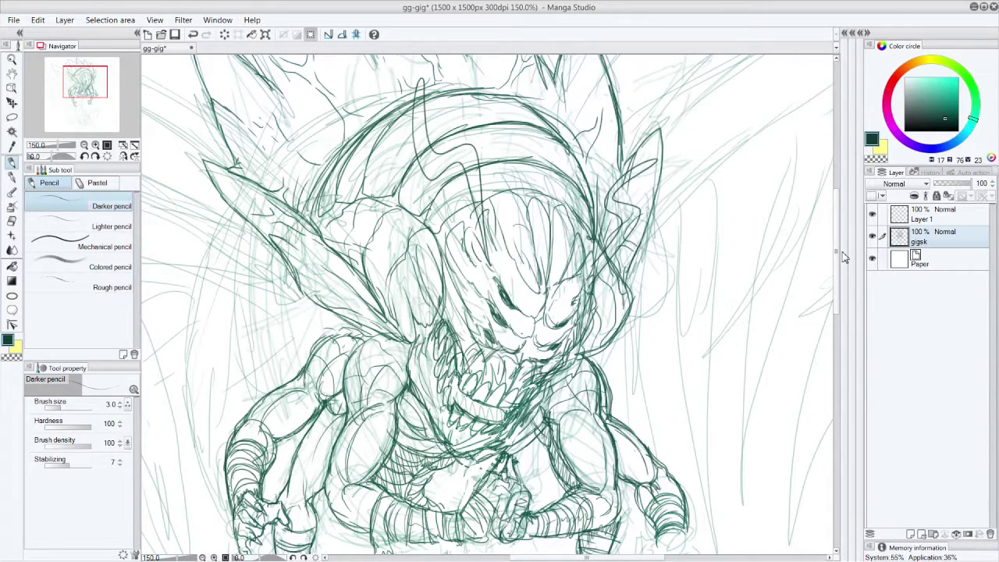
scroll(697, 117, down, 5)
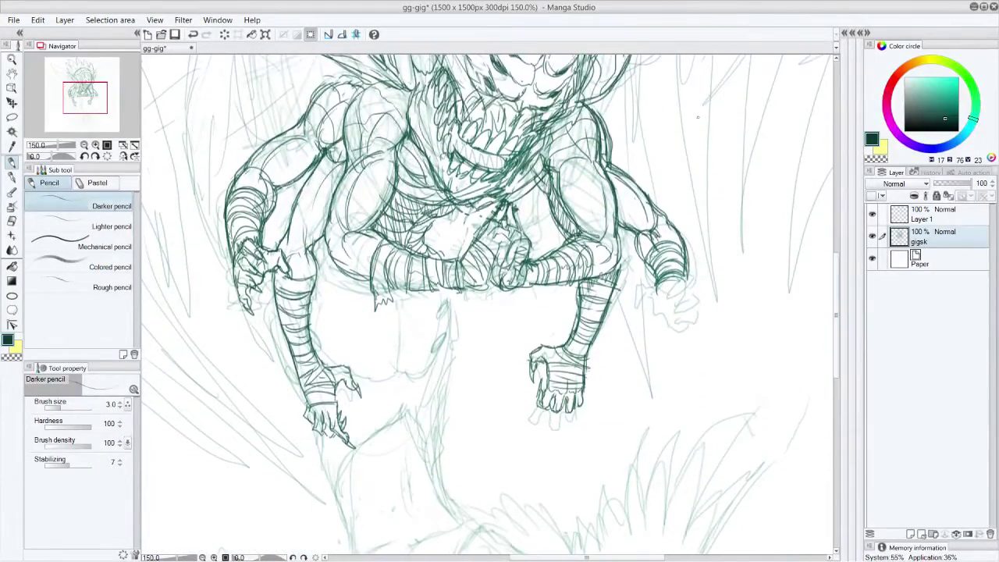
mouse_move(448, 125)
mouse_down()
mouse_move(462, 156)
mouse_move(501, 170)
mouse_up()
drag(500, 154, 507, 167)
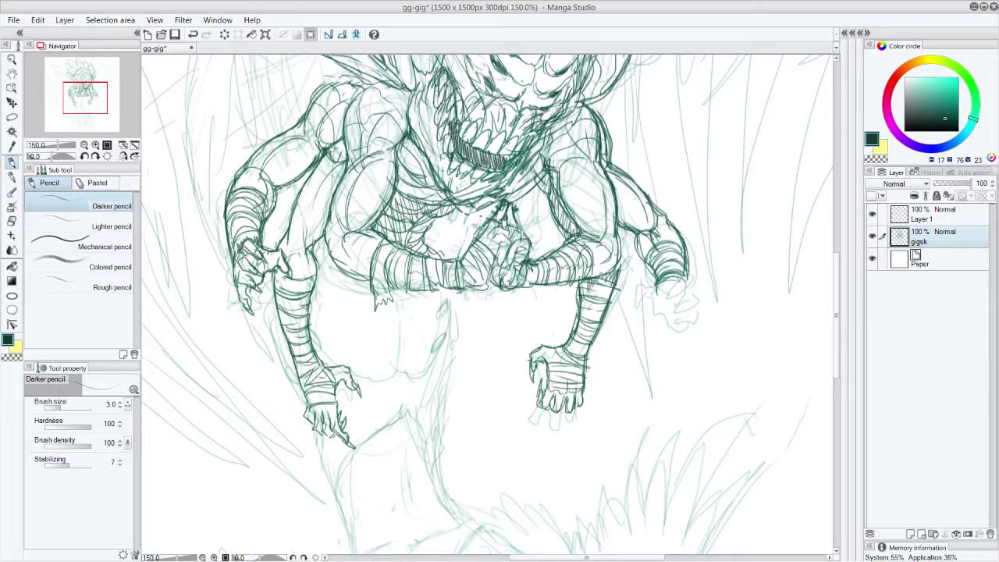
Extend the dark shading up the left corner of the mouth and deepen it beneath the teeth
scroll(838, 391, up, 3)
mouse_move(445, 190)
mouse_down()
mouse_move(450, 201)
mouse_move(450, 177)
mouse_up()
drag(442, 159, 447, 170)
drag(442, 152, 445, 165)
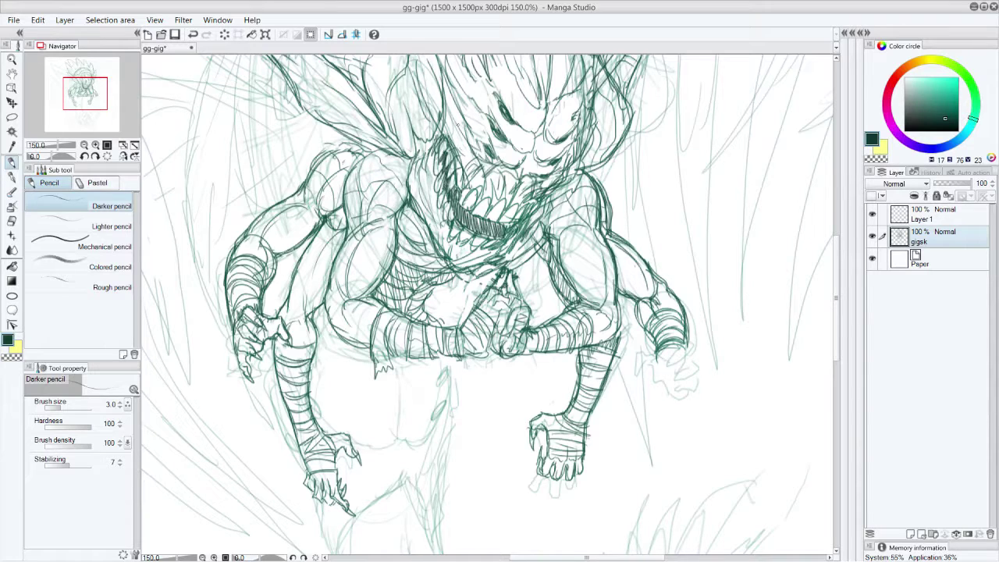
drag(504, 223, 503, 231)
drag(508, 223, 509, 240)
drag(515, 225, 492, 221)
drag(486, 218, 462, 204)
scroll(835, 304, up, 3)
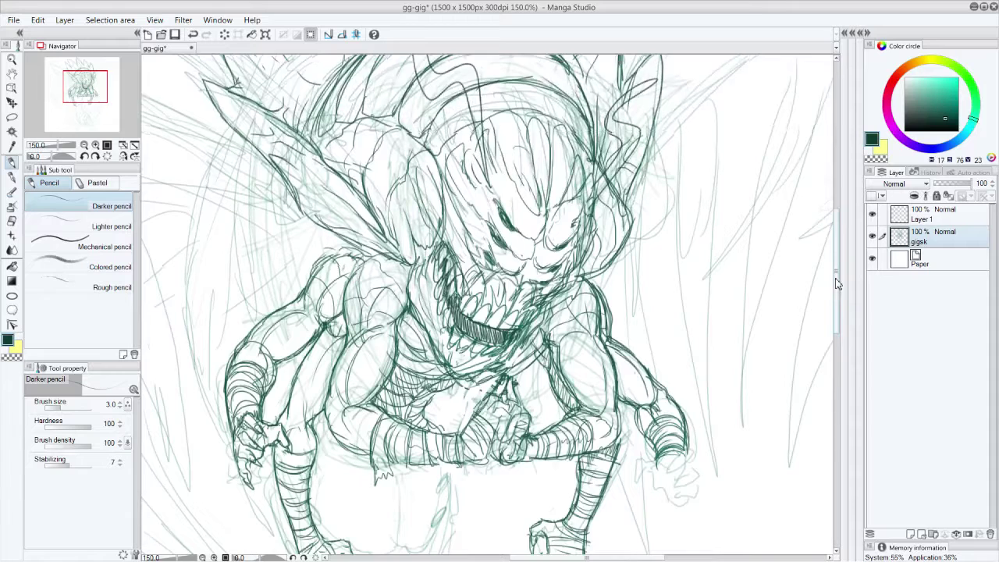
Draw the right rear arm's clawed hand with its thumb, palm and curled fingers
scroll(835, 307, down, 5)
mouse_move(654, 212)
mouse_down()
mouse_move(639, 215)
mouse_move(636, 241)
mouse_up()
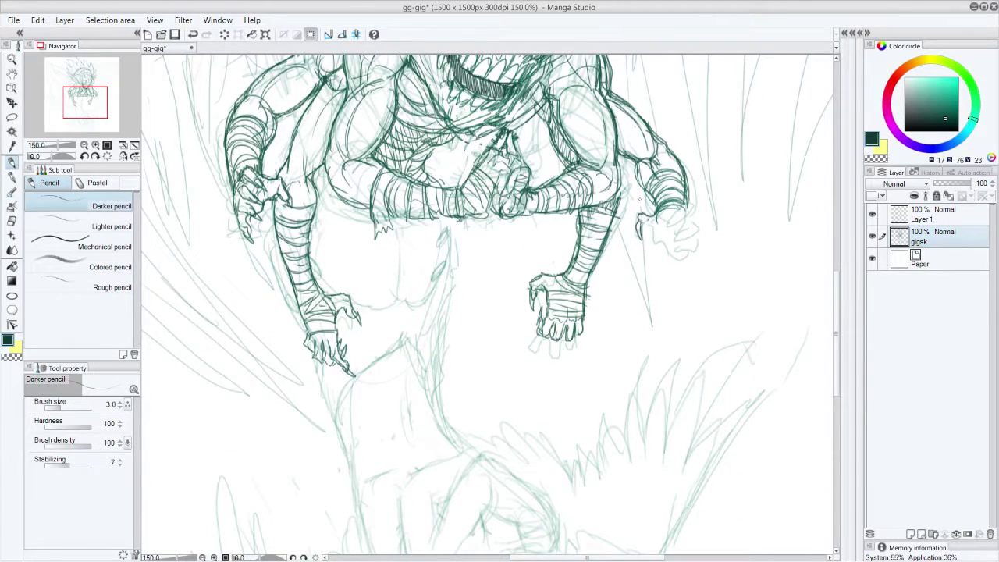
mouse_move(685, 209)
mouse_down()
mouse_move(663, 234)
mouse_move(695, 239)
mouse_move(670, 247)
mouse_move(680, 233)
mouse_move(679, 257)
mouse_move(663, 263)
mouse_move(674, 258)
mouse_up()
drag(641, 224, 675, 249)
mouse_move(675, 209)
mouse_down()
mouse_move(662, 226)
mouse_move(671, 241)
mouse_move(681, 226)
mouse_move(683, 244)
mouse_up()
drag(693, 248, 684, 253)
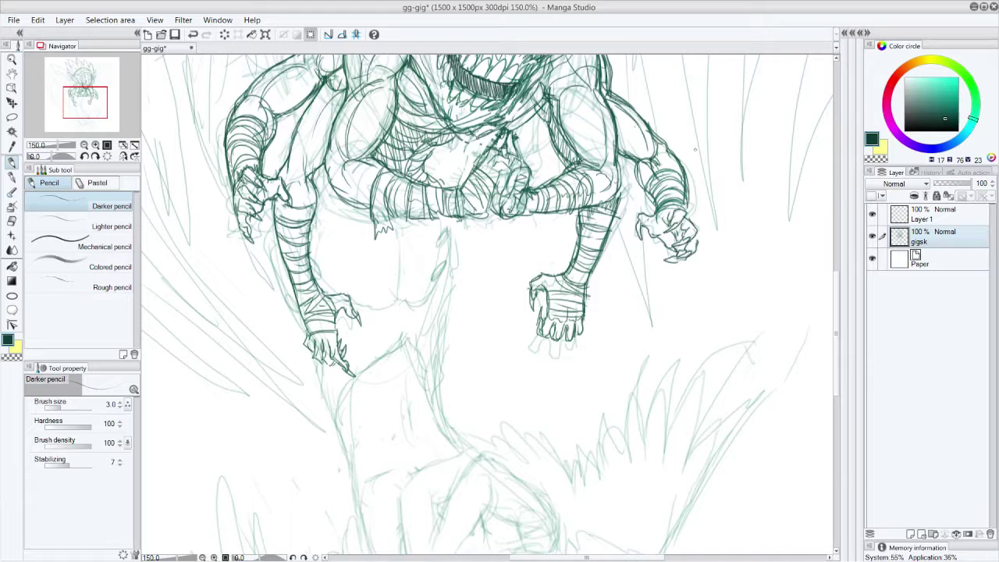
Add contour strokes to the chest and short lines behind the left rear shoulder
scroll(829, 261, up, 5)
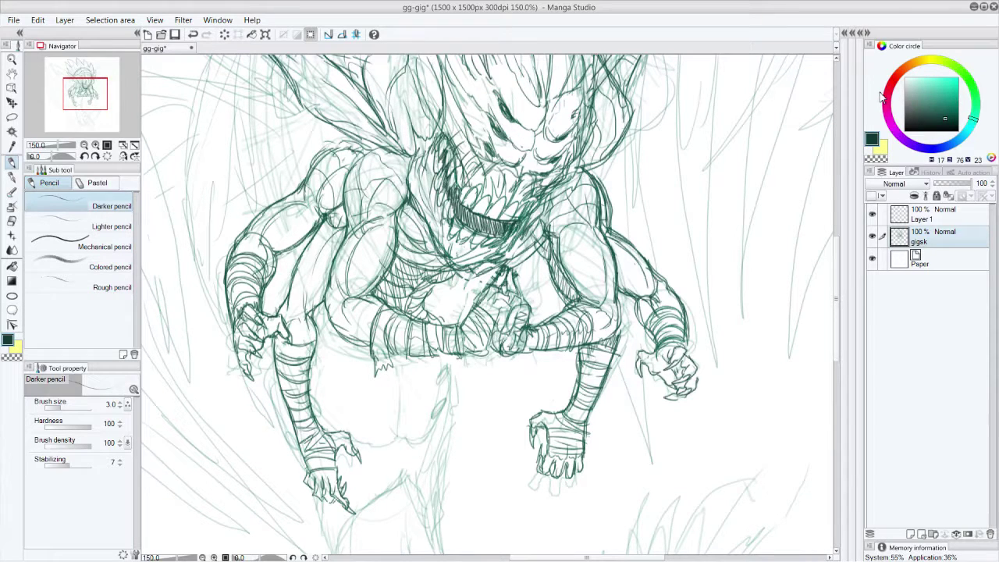
mouse_move(427, 310)
mouse_down()
mouse_move(442, 285)
mouse_move(462, 277)
mouse_up()
mouse_move(369, 139)
mouse_down()
mouse_move(330, 151)
mouse_move(305, 146)
mouse_up()
mouse_move(328, 150)
mouse_down()
mouse_move(304, 157)
mouse_move(316, 163)
mouse_up()
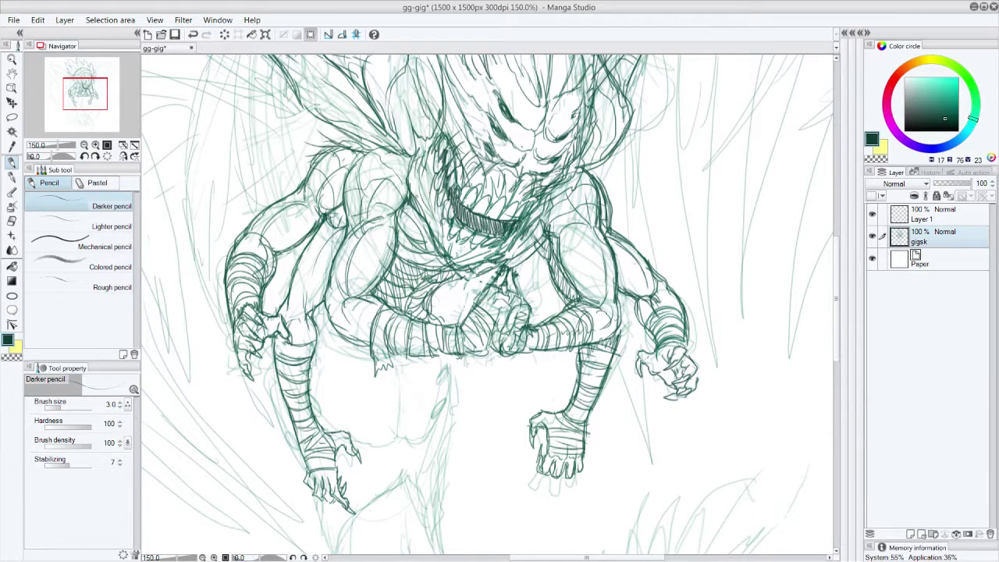
Darken the right side of the jaw and the underside of the chin with hatching
mouse_move(532, 255)
mouse_down()
mouse_move(483, 273)
mouse_move(541, 228)
mouse_up()
drag(412, 183, 405, 197)
drag(537, 218, 521, 233)
drag(526, 224, 508, 253)
drag(507, 248, 479, 262)
mouse_move(545, 199)
mouse_down()
mouse_move(540, 214)
mouse_move(543, 204)
mouse_up()
mouse_move(545, 198)
mouse_down()
mouse_move(519, 217)
mouse_move(541, 195)
mouse_up()
drag(554, 183, 520, 227)
drag(532, 212, 529, 218)
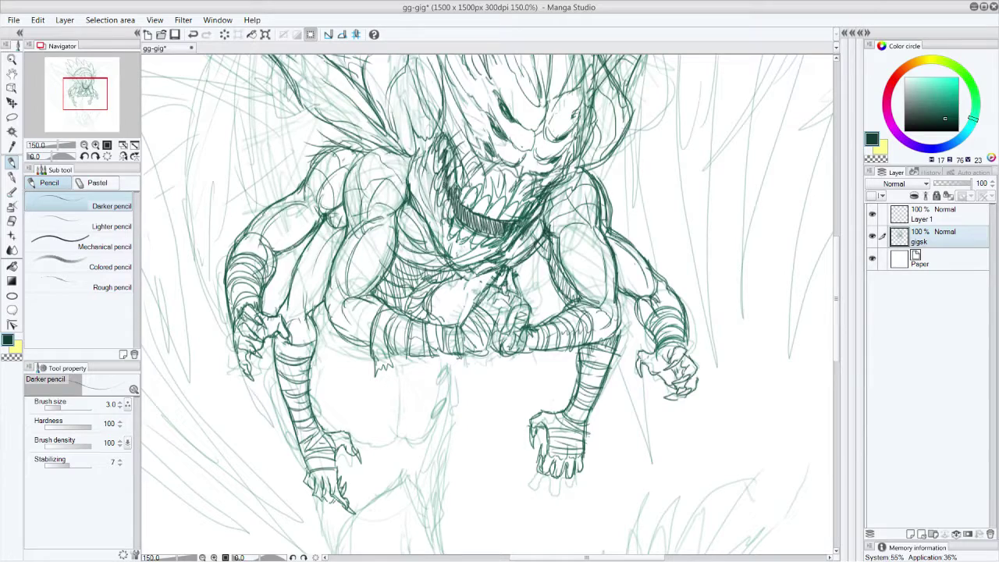
Draw the central strut of the waist armour and the curved upper bands branching from it
drag(836, 290, 835, 335)
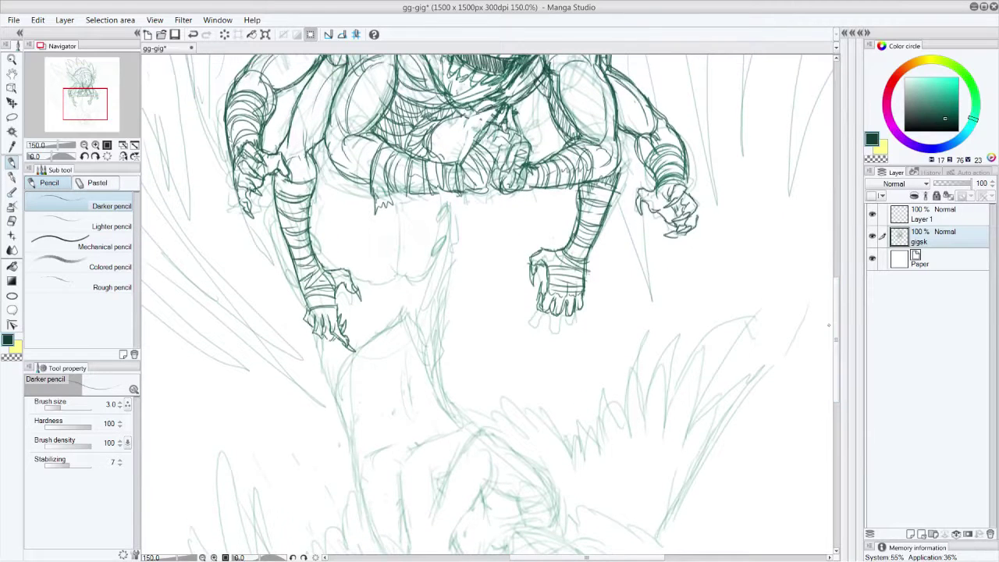
mouse_move(394, 277)
mouse_down()
mouse_move(413, 266)
mouse_move(420, 331)
mouse_up()
mouse_move(399, 281)
mouse_down()
mouse_move(401, 309)
mouse_move(403, 277)
mouse_move(440, 348)
mouse_up()
drag(395, 321, 404, 327)
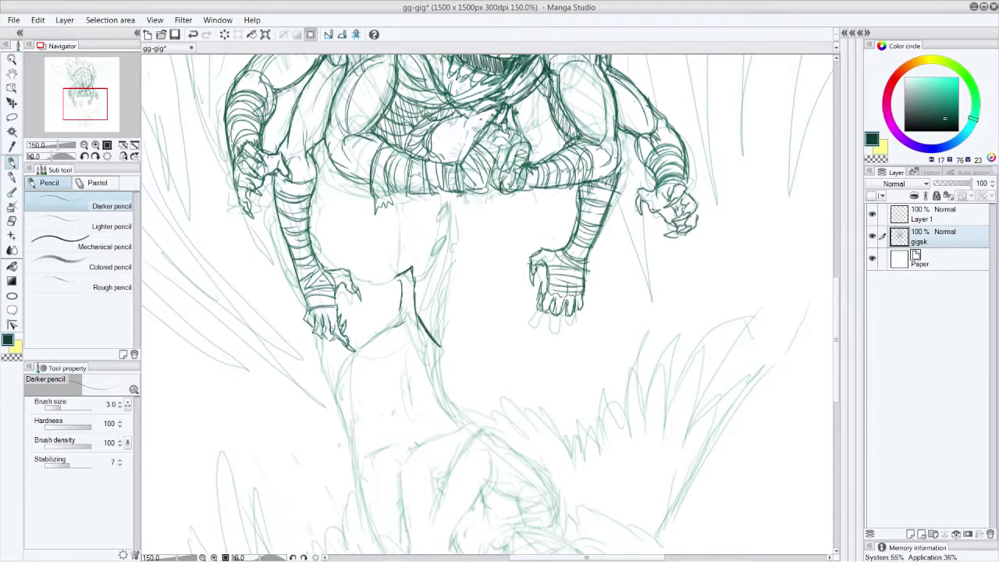
mouse_move(414, 274)
mouse_down()
mouse_move(452, 260)
mouse_move(429, 280)
mouse_move(440, 275)
mouse_move(416, 281)
mouse_move(436, 251)
mouse_move(356, 264)
mouse_up()
mouse_move(354, 261)
mouse_down()
mouse_move(395, 285)
mouse_move(453, 251)
mouse_move(435, 275)
mouse_up()
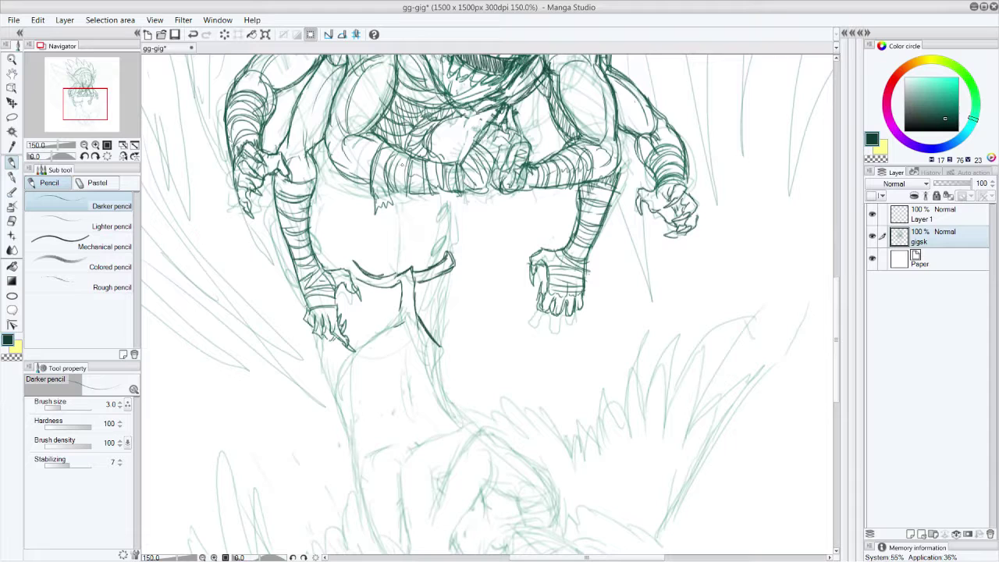
Draw the lower bands of the waist armour curving down both sides from the central strut
mouse_move(419, 314)
mouse_down()
mouse_move(446, 345)
mouse_move(370, 331)
mouse_move(352, 340)
mouse_move(329, 390)
mouse_move(340, 400)
mouse_move(348, 362)
mouse_move(410, 312)
mouse_move(440, 358)
mouse_move(447, 344)
mouse_move(435, 373)
mouse_move(421, 326)
mouse_move(434, 342)
mouse_move(407, 310)
mouse_up()
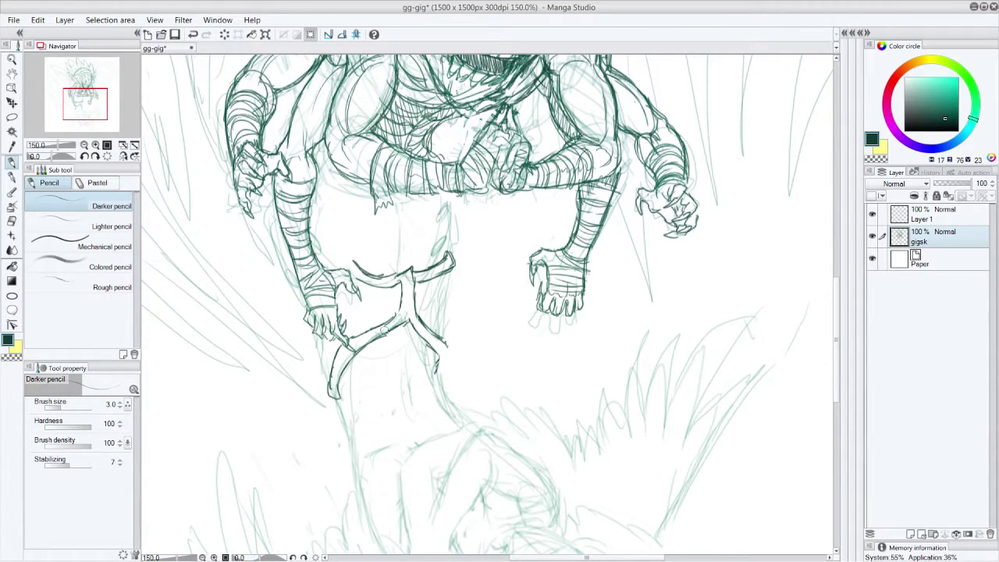
mouse_move(401, 304)
mouse_down()
mouse_move(390, 321)
mouse_move(395, 314)
mouse_up()
mouse_move(432, 348)
mouse_down()
mouse_move(438, 370)
mouse_move(445, 354)
mouse_move(441, 370)
mouse_up()
drag(428, 322, 445, 345)
Close the right side of the waist armour and add a pointed spike to its edge
mouse_move(451, 271)
mouse_down()
mouse_move(441, 337)
mouse_move(419, 315)
mouse_move(441, 288)
mouse_move(440, 338)
mouse_move(460, 319)
mouse_move(473, 329)
mouse_up()
mouse_move(459, 334)
mouse_down()
mouse_move(443, 339)
mouse_move(454, 336)
mouse_up()
mouse_move(462, 325)
mouse_down()
mouse_move(443, 342)
mouse_move(468, 327)
mouse_up()
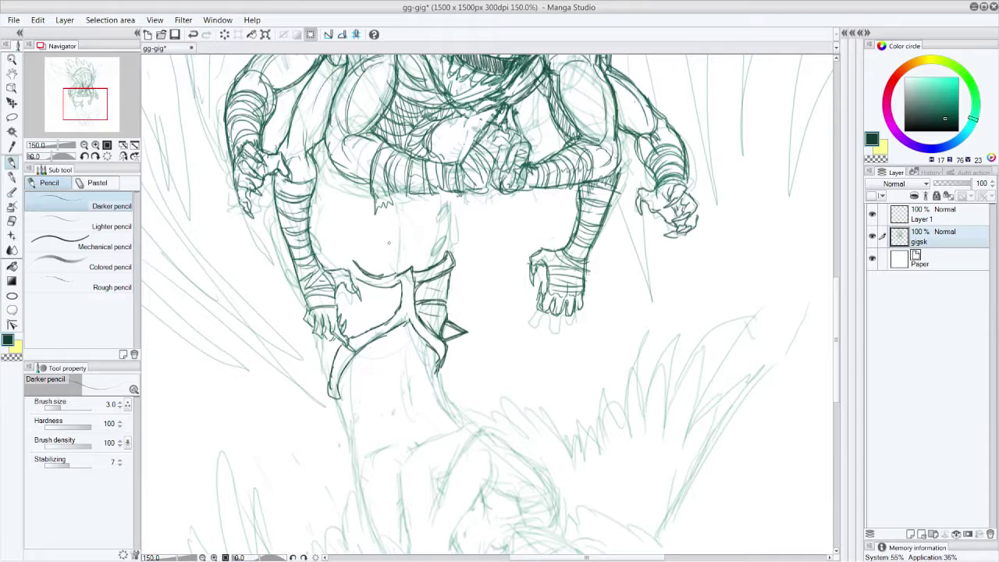
Add a round stud and an outer edge to the left side of the waist armour
mouse_move(351, 320)
mouse_down()
mouse_move(353, 335)
mouse_move(364, 322)
mouse_move(443, 331)
mouse_move(361, 320)
mouse_move(323, 356)
mouse_up()
drag(329, 352, 321, 382)
mouse_move(323, 342)
mouse_down()
mouse_move(321, 354)
mouse_move(322, 341)
mouse_up()
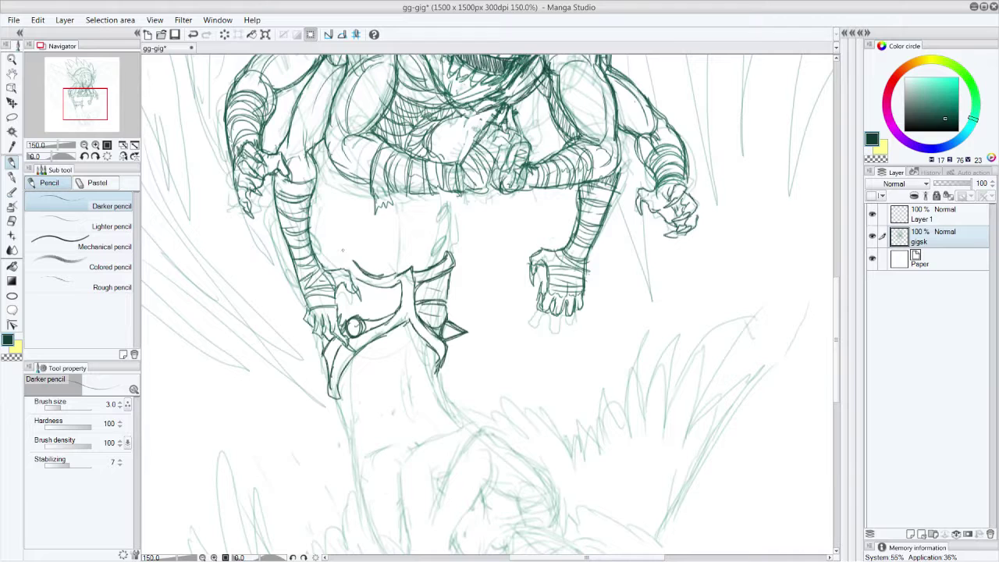
Outline the creature's abdomen above the waist armour with its curved lower rim, left contour and vertical centre line
mouse_move(355, 260)
mouse_down()
mouse_move(328, 262)
mouse_move(310, 229)
mouse_move(340, 266)
mouse_up()
drag(309, 228, 318, 212)
drag(318, 259, 351, 282)
drag(406, 195, 406, 270)
mouse_move(412, 209)
mouse_down()
mouse_move(414, 246)
mouse_move(398, 265)
mouse_up()
drag(314, 192, 313, 228)
drag(327, 170, 316, 225)
drag(322, 227, 319, 248)
drag(323, 141, 320, 175)
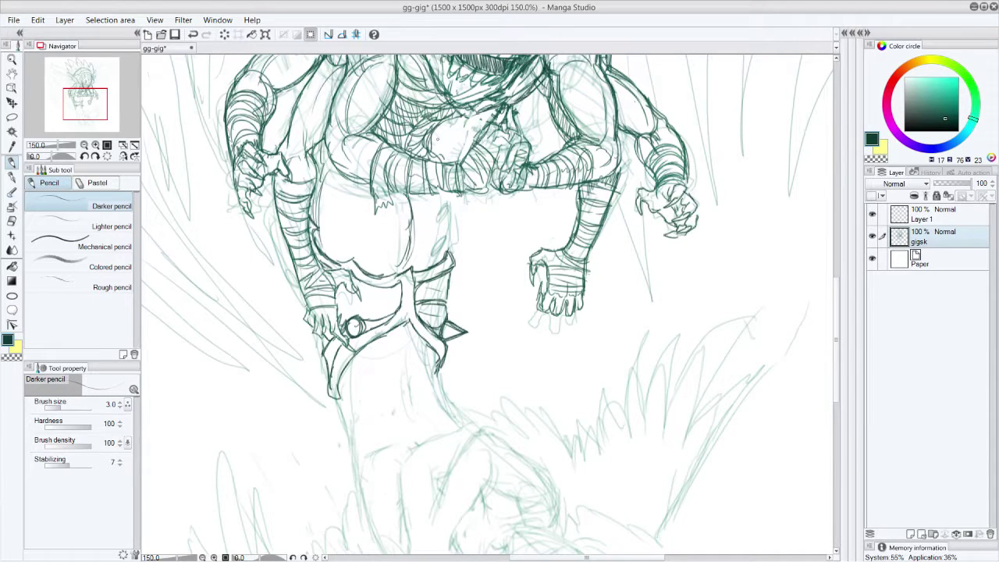
Define the upper abdomen beneath the folded arms with curved lines on both sides of the centre line
drag(383, 205, 413, 209)
drag(413, 211, 434, 195)
drag(395, 192, 436, 191)
mouse_move(359, 182)
mouse_down()
mouse_move(374, 188)
mouse_move(361, 184)
mouse_up()
mouse_move(325, 145)
mouse_down()
mouse_move(348, 178)
mouse_move(464, 190)
mouse_up()
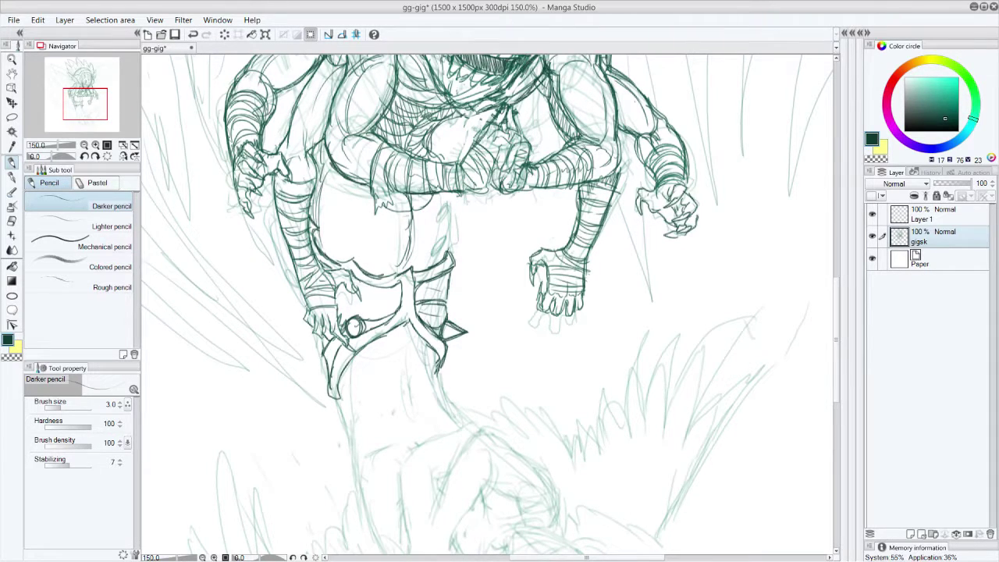
mouse_move(391, 191)
mouse_down()
mouse_move(391, 205)
mouse_move(404, 191)
mouse_move(374, 205)
mouse_move(365, 192)
mouse_move(382, 203)
mouse_move(429, 190)
mouse_up()
mouse_move(412, 236)
mouse_down()
mouse_move(428, 232)
mouse_move(449, 193)
mouse_move(450, 210)
mouse_move(407, 241)
mouse_up()
drag(408, 242, 379, 244)
Divide the abdomen into curved segments and add three dark oval studs along its left edge
mouse_move(385, 208)
mouse_down()
mouse_move(351, 182)
mouse_move(349, 201)
mouse_up()
mouse_move(341, 220)
mouse_down()
mouse_move(386, 245)
mouse_move(341, 224)
mouse_up()
mouse_move(339, 200)
mouse_down()
mouse_move(326, 212)
mouse_move(345, 196)
mouse_move(332, 200)
mouse_up()
mouse_move(352, 243)
mouse_down()
mouse_move(342, 258)
mouse_move(405, 267)
mouse_move(420, 242)
mouse_move(426, 256)
mouse_move(444, 246)
mouse_move(436, 257)
mouse_up()
drag(448, 219, 443, 234)
drag(445, 223, 414, 236)
mouse_move(421, 234)
mouse_down()
mouse_move(411, 238)
mouse_move(410, 275)
mouse_up()
drag(448, 245, 443, 256)
drag(351, 255, 383, 267)
mouse_move(342, 239)
mouse_down()
mouse_move(348, 250)
mouse_move(320, 227)
mouse_move(333, 225)
mouse_move(334, 253)
mouse_move(322, 252)
mouse_move(337, 244)
mouse_up()
mouse_move(353, 187)
mouse_down()
mouse_move(317, 195)
mouse_move(345, 192)
mouse_up()
mouse_move(319, 155)
mouse_down()
mouse_move(344, 187)
mouse_move(331, 186)
mouse_move(323, 218)
mouse_move(336, 220)
mouse_move(325, 245)
mouse_move(339, 244)
mouse_up()
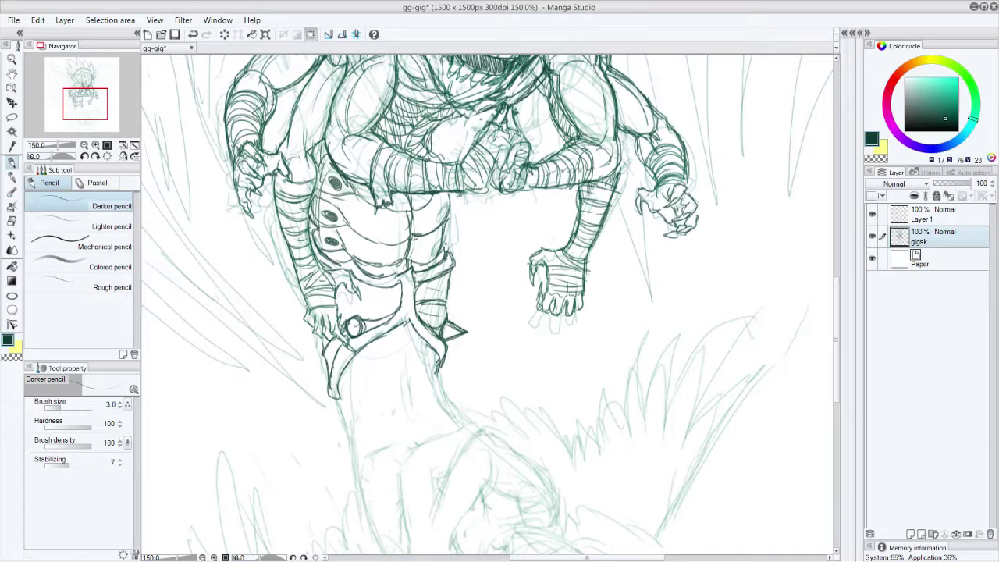
Add dark, foreshortened stud shapes and a ridged contour along the abdomen's right edge
drag(447, 229, 443, 234)
mouse_move(459, 198)
mouse_down()
mouse_move(444, 252)
mouse_move(452, 224)
mouse_up()
drag(455, 231, 447, 245)
drag(457, 228, 448, 244)
drag(458, 197, 452, 207)
drag(455, 185, 449, 199)
drag(444, 151, 438, 160)
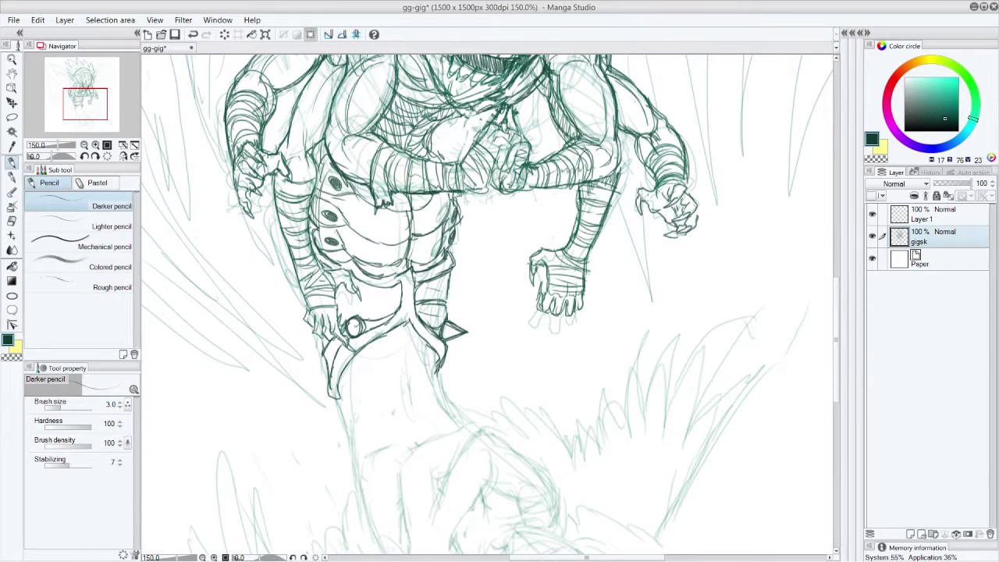
Touch up the abdomen's segment lines and darken the contours of the lower-left wrapped forearm and hand
mouse_move(411, 210)
mouse_down()
mouse_move(395, 224)
mouse_move(414, 217)
mouse_up()
mouse_move(414, 235)
mouse_down()
mouse_move(398, 242)
mouse_move(413, 249)
mouse_move(357, 244)
mouse_up()
mouse_move(328, 155)
mouse_down()
mouse_move(309, 209)
mouse_move(313, 173)
mouse_up()
drag(274, 204, 272, 217)
drag(274, 222, 308, 309)
mouse_move(289, 250)
mouse_down()
mouse_move(303, 290)
mouse_move(324, 268)
mouse_move(339, 270)
mouse_move(307, 319)
mouse_move(322, 339)
mouse_move(342, 343)
mouse_up()
drag(336, 302, 342, 325)
mouse_move(336, 284)
mouse_down()
mouse_move(339, 305)
mouse_move(356, 286)
mouse_up()
drag(355, 285, 352, 339)
drag(348, 344, 355, 352)
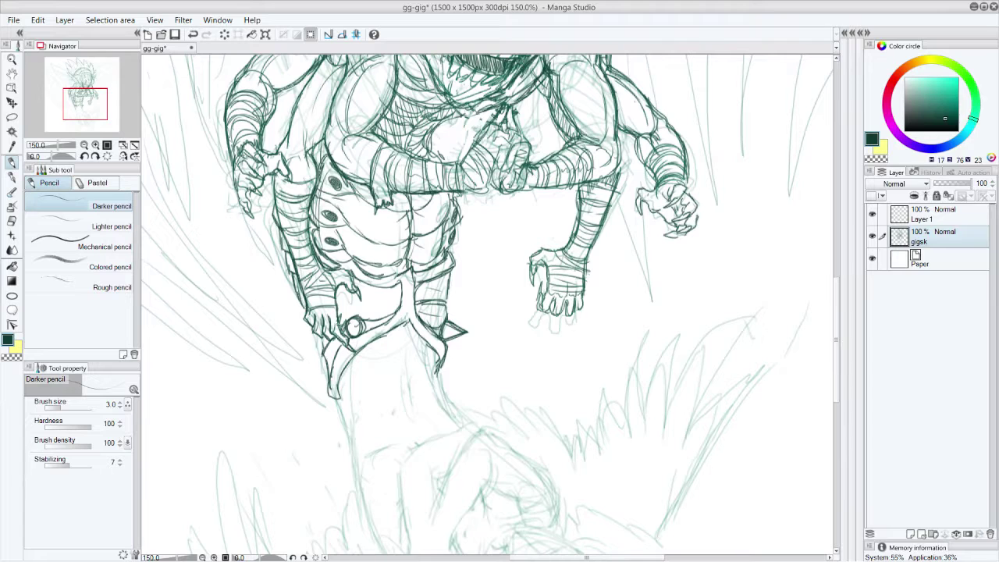
Deepen the shading on the abdomen's edges and strengthen the adjoining torso and left arm contours
drag(315, 191, 340, 197)
mouse_move(323, 198)
mouse_down()
mouse_move(347, 209)
mouse_move(349, 239)
mouse_up()
drag(445, 191, 448, 203)
drag(433, 143, 437, 165)
drag(286, 138, 281, 147)
mouse_move(291, 111)
mouse_down()
mouse_move(281, 146)
mouse_move(315, 161)
mouse_move(320, 154)
mouse_up()
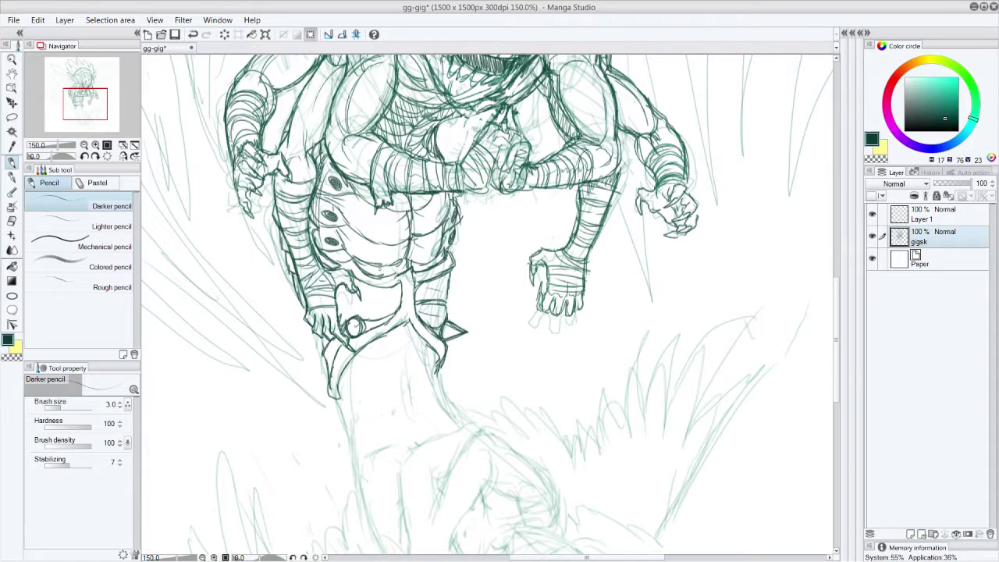
Erase the inner band lines and the upper right corner of the waist armour
drag(428, 296, 421, 314)
mouse_move(446, 275)
mouse_down()
mouse_move(437, 321)
mouse_move(424, 306)
mouse_move(433, 301)
mouse_up()
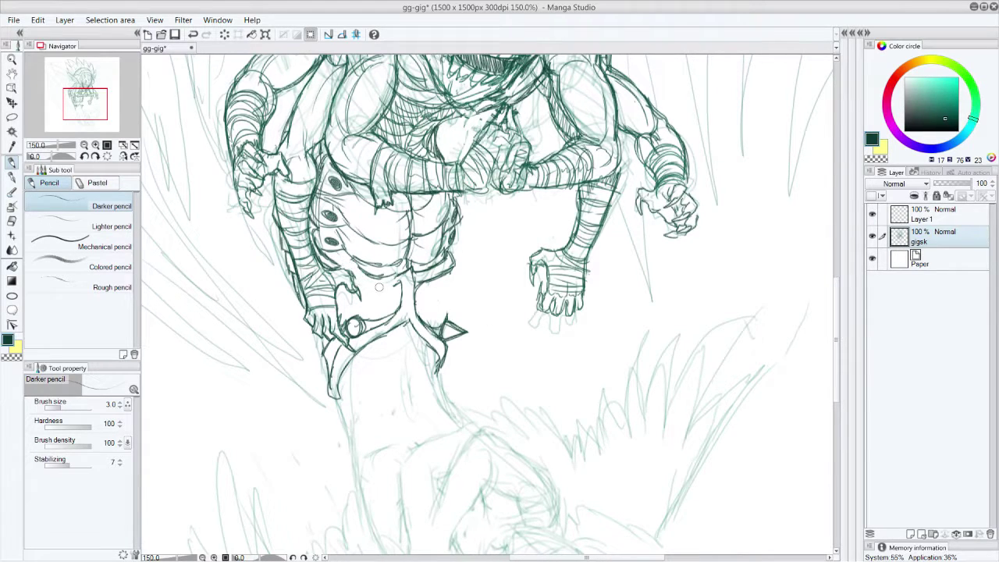
mouse_move(429, 285)
mouse_down()
mouse_move(418, 278)
mouse_move(450, 265)
mouse_move(429, 279)
mouse_move(377, 276)
mouse_move(358, 262)
mouse_move(430, 277)
mouse_move(442, 259)
mouse_move(430, 289)
mouse_move(445, 260)
mouse_move(445, 270)
mouse_up()
mouse_move(368, 280)
mouse_down()
mouse_move(396, 284)
mouse_move(376, 286)
mouse_up()
Redraw the waist armour's inner section as stacked curved bands on both sides of the central strut
drag(339, 258, 383, 283)
mouse_move(377, 279)
mouse_down()
mouse_move(400, 284)
mouse_move(398, 316)
mouse_up()
mouse_move(444, 267)
mouse_down()
mouse_move(427, 286)
mouse_move(419, 276)
mouse_move(439, 274)
mouse_move(431, 287)
mouse_move(442, 287)
mouse_move(440, 312)
mouse_move(439, 299)
mouse_up()
mouse_move(421, 295)
mouse_down()
mouse_move(415, 301)
mouse_move(441, 306)
mouse_move(437, 298)
mouse_up()
drag(443, 301, 439, 314)
mouse_move(340, 304)
mouse_down()
mouse_move(383, 304)
mouse_move(346, 307)
mouse_move(365, 279)
mouse_move(353, 322)
mouse_up()
drag(421, 316, 446, 326)
drag(364, 311, 393, 323)
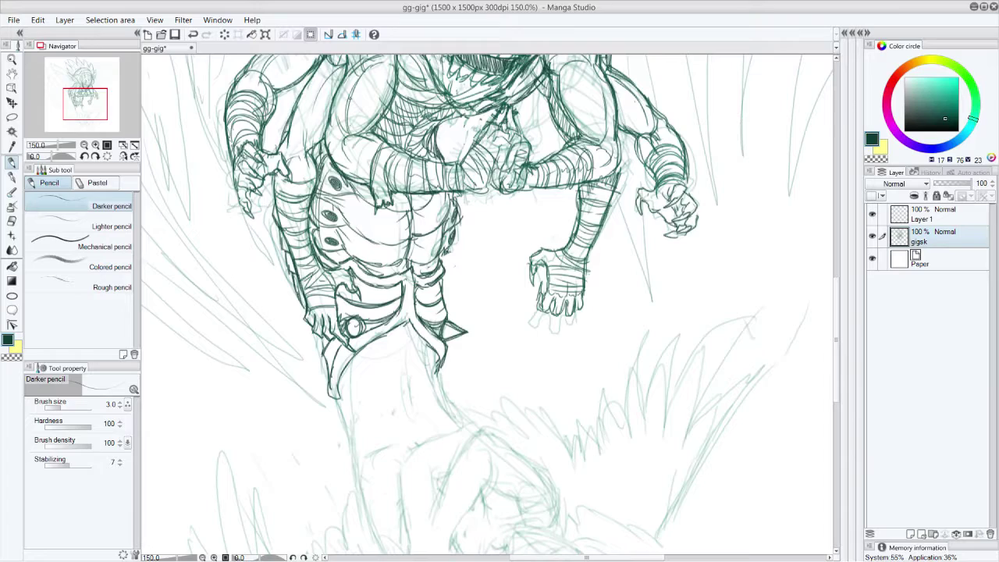
Hatch shading into the gap between the creature's two left upper arms
drag(837, 301, 840, 251)
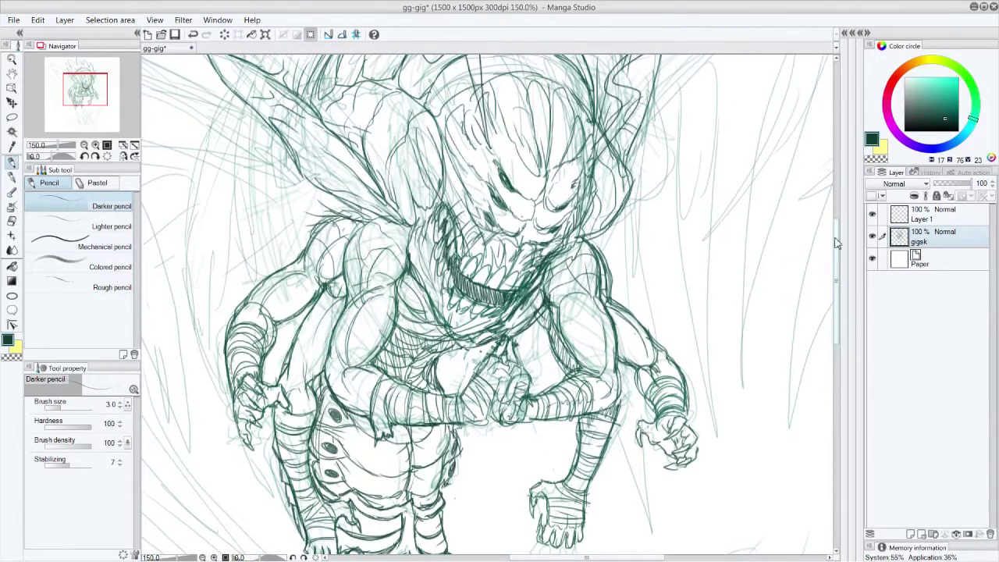
mouse_move(279, 320)
mouse_down()
mouse_move(282, 363)
mouse_move(287, 328)
mouse_move(300, 322)
mouse_move(293, 333)
mouse_up()
drag(299, 316, 283, 347)
mouse_move(287, 337)
mouse_down()
mouse_move(280, 366)
mouse_move(273, 357)
mouse_up()
drag(283, 353, 279, 370)
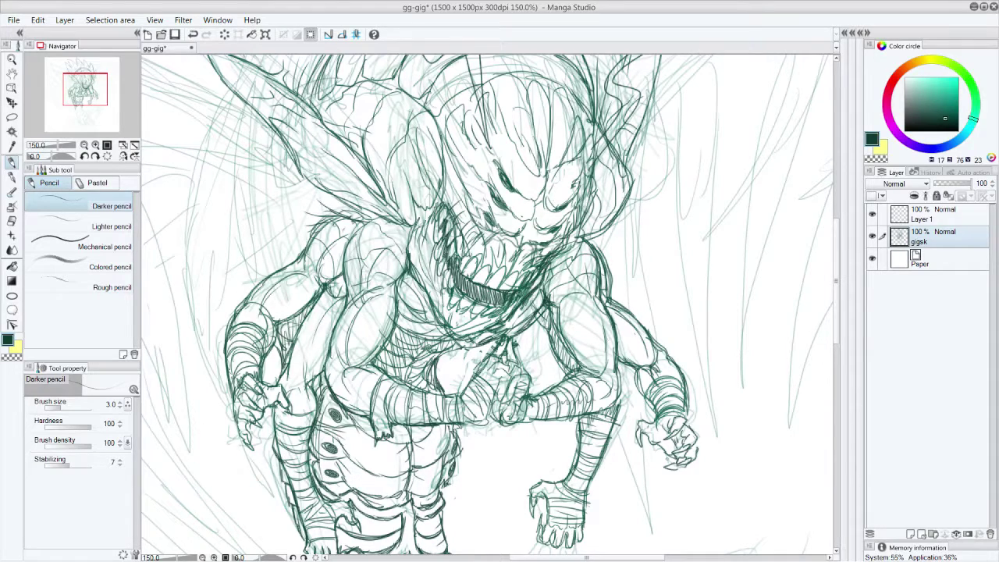
Rotate the canvas view by 180 degrees to work on the upside-down winged figure
mouse_move(841, 336)
mouse_down()
mouse_move(833, 474)
mouse_move(827, 414)
mouse_up()
click(183, 20)
mouse_move(209, 19)
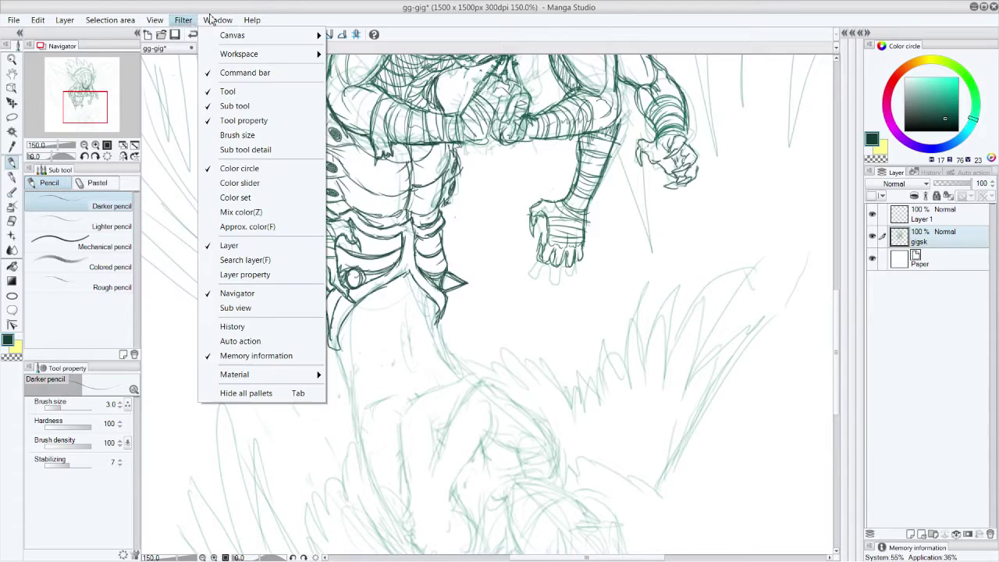
mouse_move(154, 20)
mouse_move(178, 37)
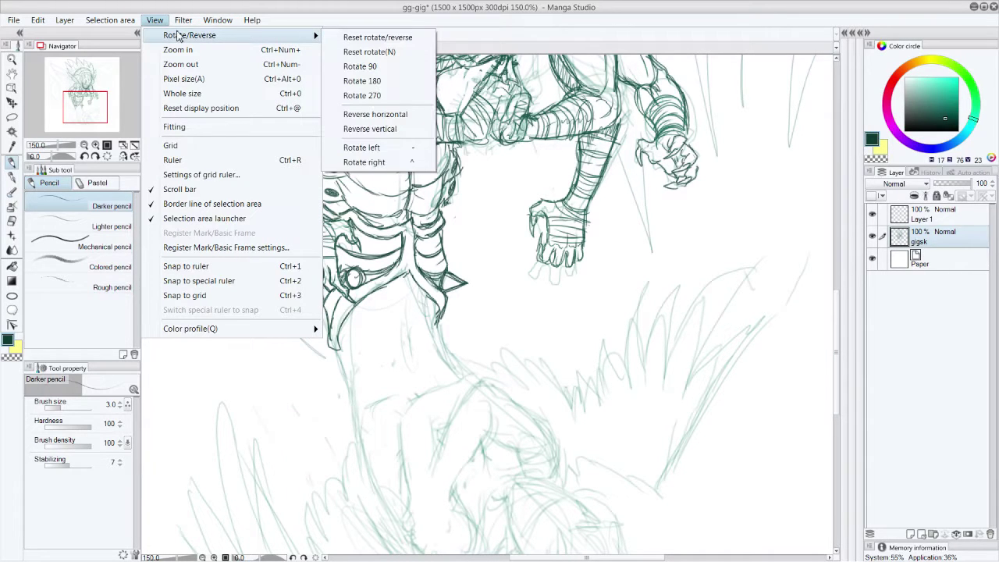
click(416, 81)
drag(838, 283, 837, 234)
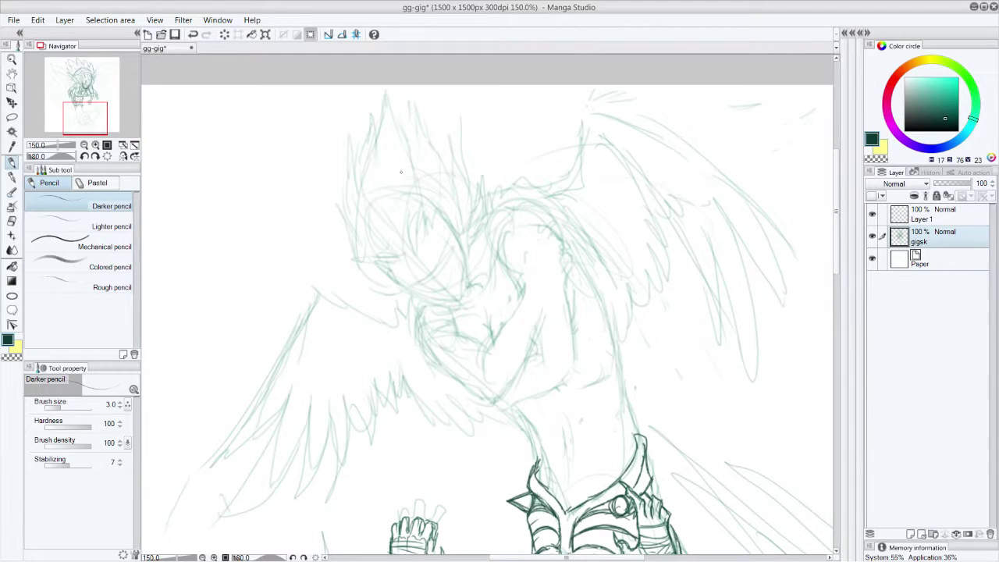
Draw the winged figure's jagged hairline, pointed ear, side hair tuft and angular jaw in dark pencil
mouse_move(363, 256)
mouse_down()
mouse_move(410, 265)
mouse_move(400, 246)
mouse_move(413, 250)
mouse_move(429, 215)
mouse_move(451, 225)
mouse_move(456, 190)
mouse_move(460, 247)
mouse_up()
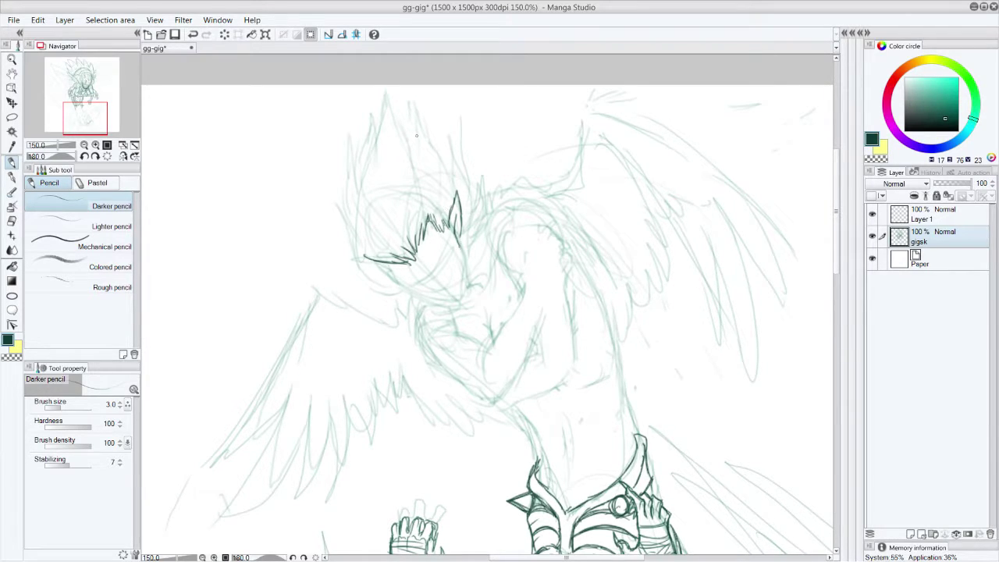
drag(442, 230, 451, 235)
mouse_move(378, 263)
mouse_down()
mouse_move(406, 288)
mouse_move(462, 301)
mouse_move(463, 252)
mouse_move(462, 299)
mouse_up()
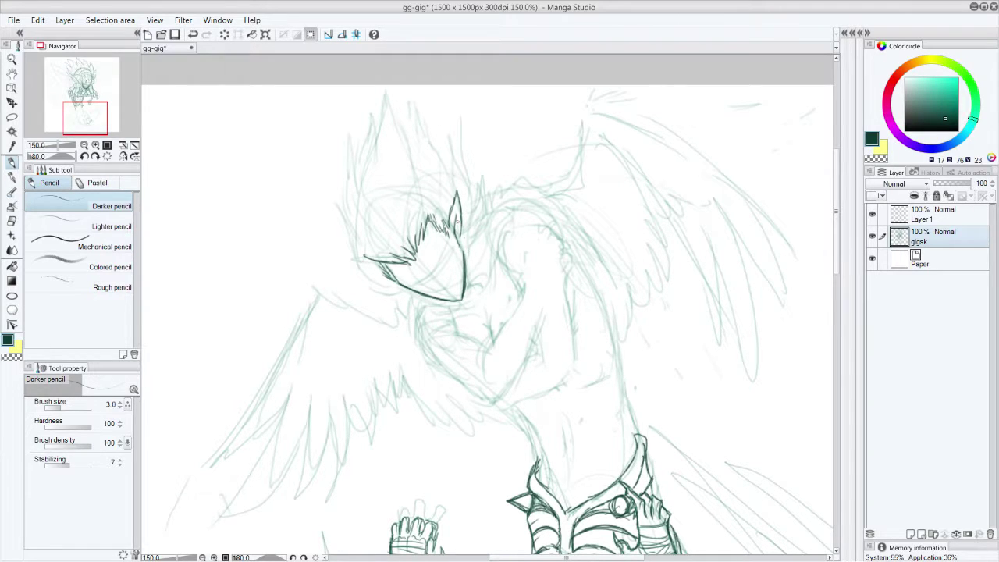
drag(461, 235, 477, 241)
drag(396, 281, 369, 265)
mouse_move(452, 227)
mouse_down()
mouse_move(444, 209)
mouse_move(457, 194)
mouse_move(460, 234)
mouse_up()
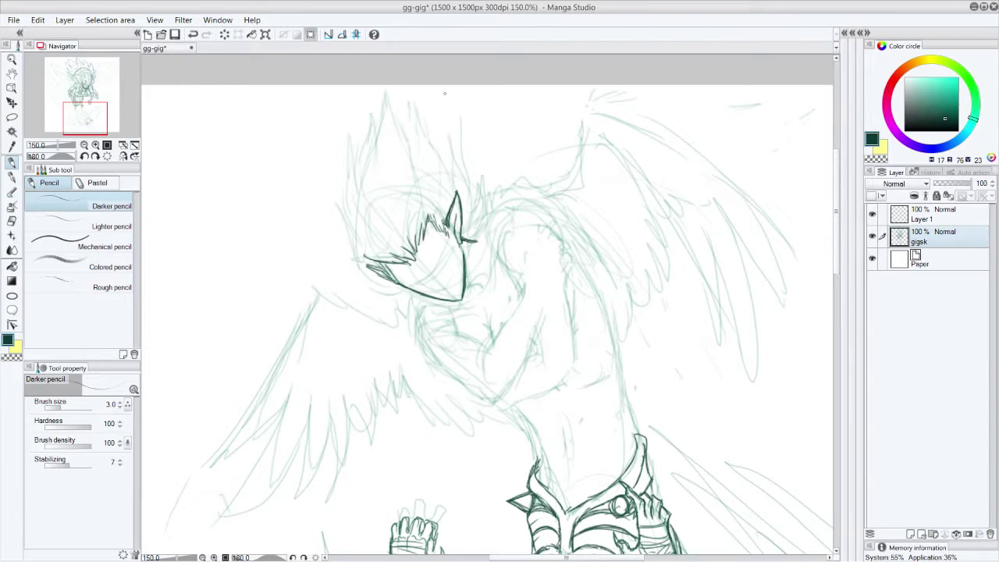
Draw the winged figure's neck and both shoulder curves, with short chest and collar lines below the chin
mouse_move(463, 245)
mouse_down()
mouse_move(485, 290)
mouse_move(481, 235)
mouse_move(494, 214)
mouse_move(487, 222)
mouse_move(529, 206)
mouse_up()
mouse_move(422, 295)
mouse_down()
mouse_move(415, 340)
mouse_move(456, 334)
mouse_up()
drag(455, 330, 480, 343)
drag(451, 314, 453, 328)
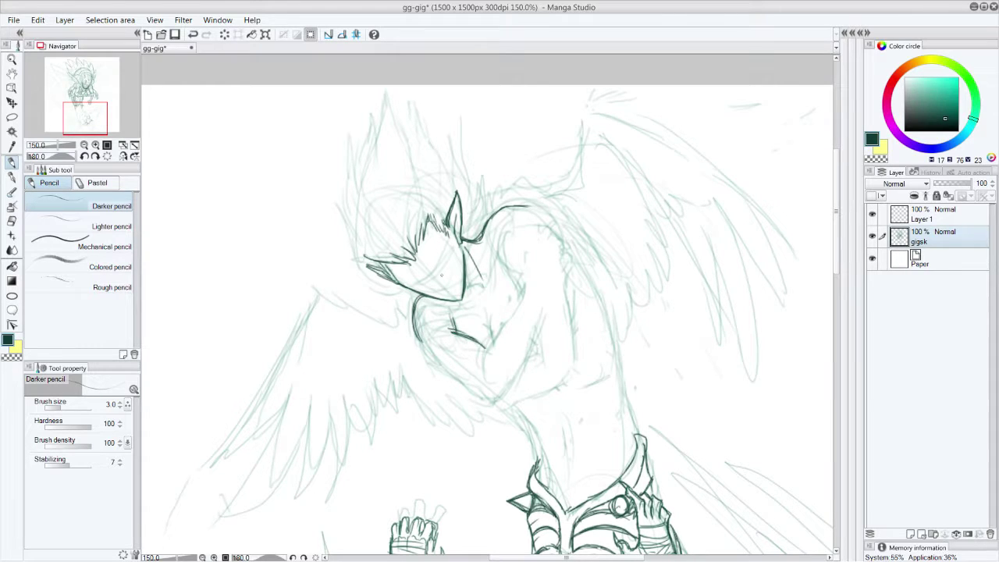
mouse_move(466, 291)
mouse_down()
mouse_move(476, 302)
mouse_move(496, 252)
mouse_up()
drag(496, 238, 493, 264)
mouse_move(485, 228)
mouse_down()
mouse_move(482, 251)
mouse_move(466, 244)
mouse_up()
drag(461, 230, 467, 242)
Try an outer contour for the left folded arm and a slanted inner edge across the chest
mouse_move(487, 344)
mouse_down()
mouse_move(482, 361)
mouse_move(522, 298)
mouse_move(504, 330)
mouse_up()
drag(507, 327, 495, 337)
mouse_move(422, 334)
mouse_down()
mouse_move(442, 368)
mouse_move(477, 394)
mouse_up()
drag(469, 341, 478, 348)
drag(490, 287, 502, 236)
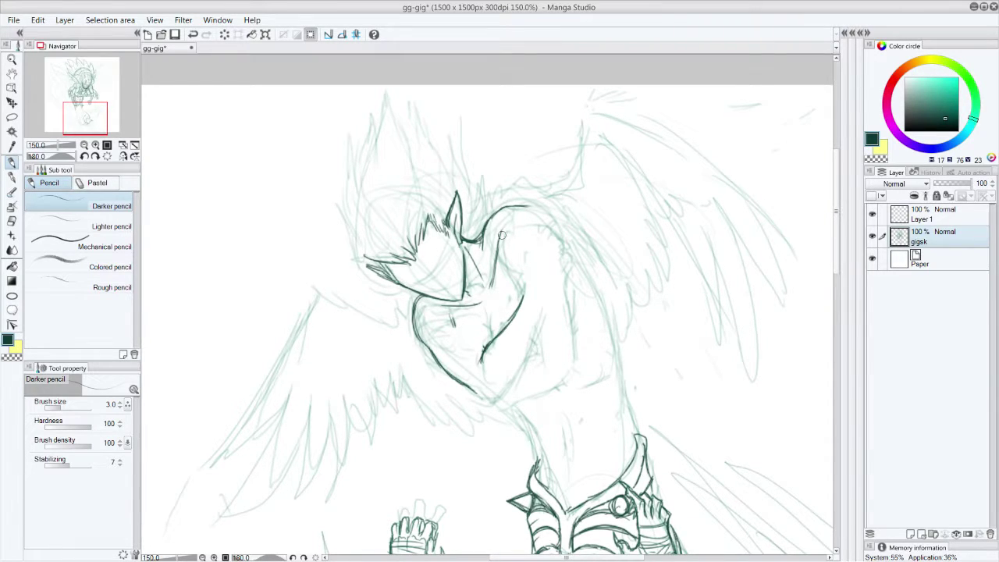
key(ctrl+z)
key(ctrl+z)
key(ctrl+z)
key(ctrl+z)
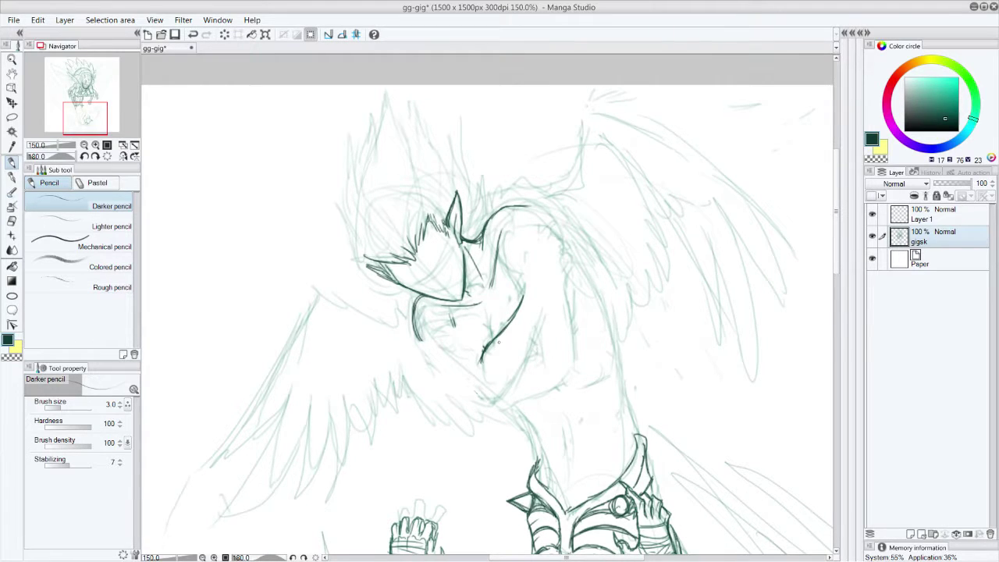
Redraw the left arm's outer contour toward the elbow and close the V-shaped gap at the chest with a crease
drag(457, 320, 480, 363)
drag(419, 333, 487, 397)
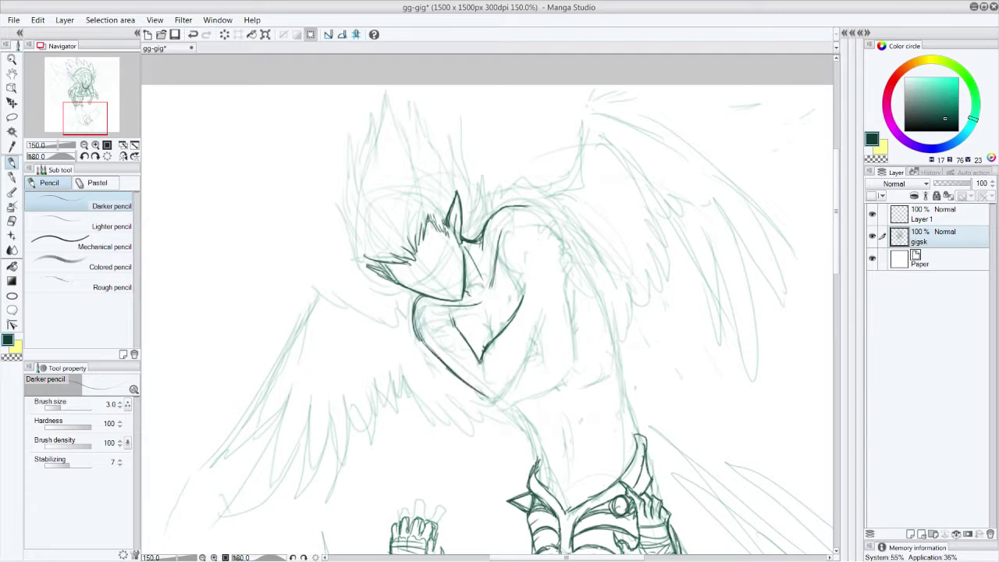
drag(442, 359, 416, 303)
key(ctrl+z)
key(ctrl+z)
key(ctrl+z)
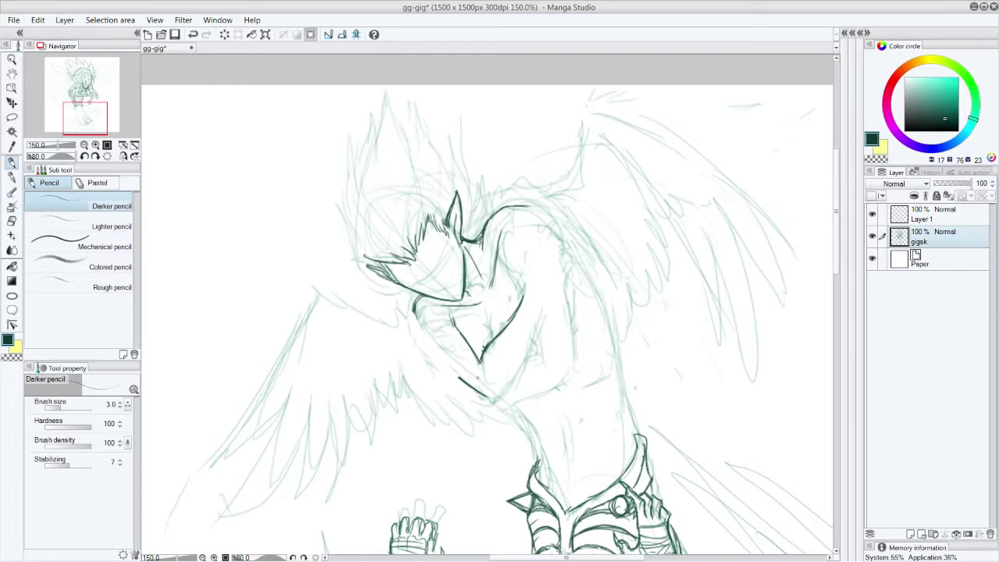
mouse_move(416, 306)
mouse_down()
mouse_move(428, 347)
mouse_move(486, 397)
mouse_move(424, 335)
mouse_move(477, 361)
mouse_up()
mouse_move(484, 326)
mouse_down()
mouse_move(492, 338)
mouse_move(474, 361)
mouse_up()
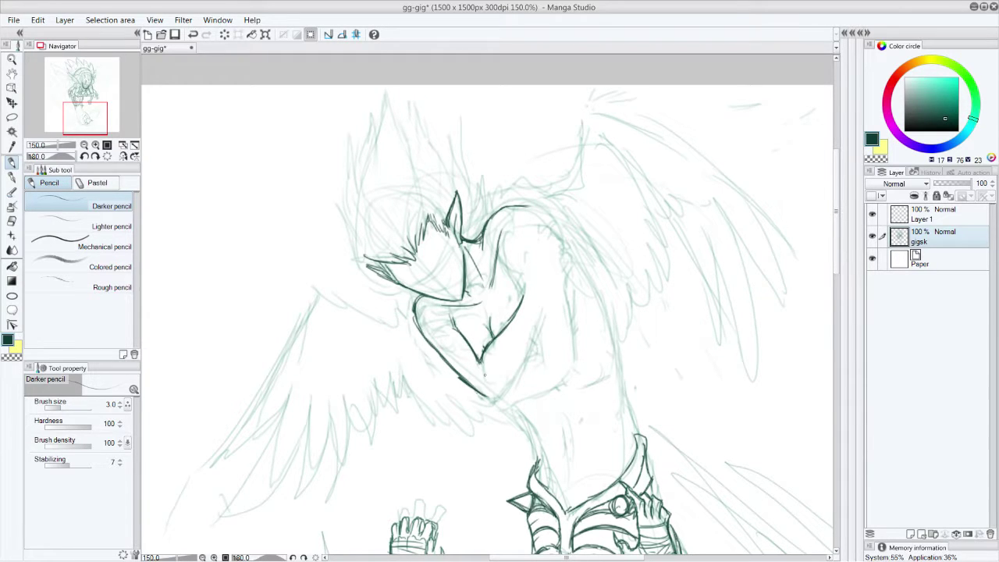
Try to draw a hand with spread fingers gripping the opposite upper arm
mouse_move(520, 303)
mouse_down()
mouse_move(517, 259)
mouse_move(519, 276)
mouse_move(545, 257)
mouse_move(553, 279)
mouse_move(543, 306)
mouse_up()
mouse_move(544, 266)
mouse_down()
mouse_move(553, 286)
mouse_move(517, 276)
mouse_move(540, 238)
mouse_move(547, 273)
mouse_up()
mouse_move(551, 243)
mouse_down()
mouse_move(553, 262)
mouse_move(551, 248)
mouse_up()
drag(551, 267, 555, 272)
drag(557, 247, 547, 302)
drag(553, 292, 543, 313)
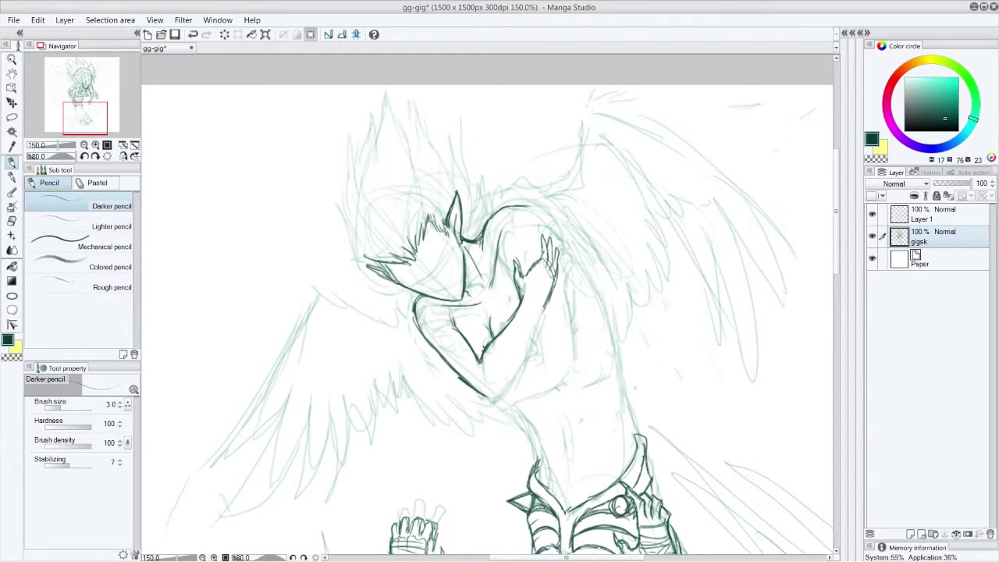
mouse_move(519, 255)
mouse_down()
mouse_move(518, 274)
mouse_move(547, 251)
mouse_move(543, 230)
mouse_move(551, 283)
mouse_move(518, 371)
mouse_move(487, 396)
mouse_move(515, 373)
mouse_move(543, 311)
mouse_up()
Draw the folded forearm's lower edge and the right upper arm's outer contour, joining them at a pointed elbow
drag(543, 310, 508, 385)
drag(508, 385, 541, 314)
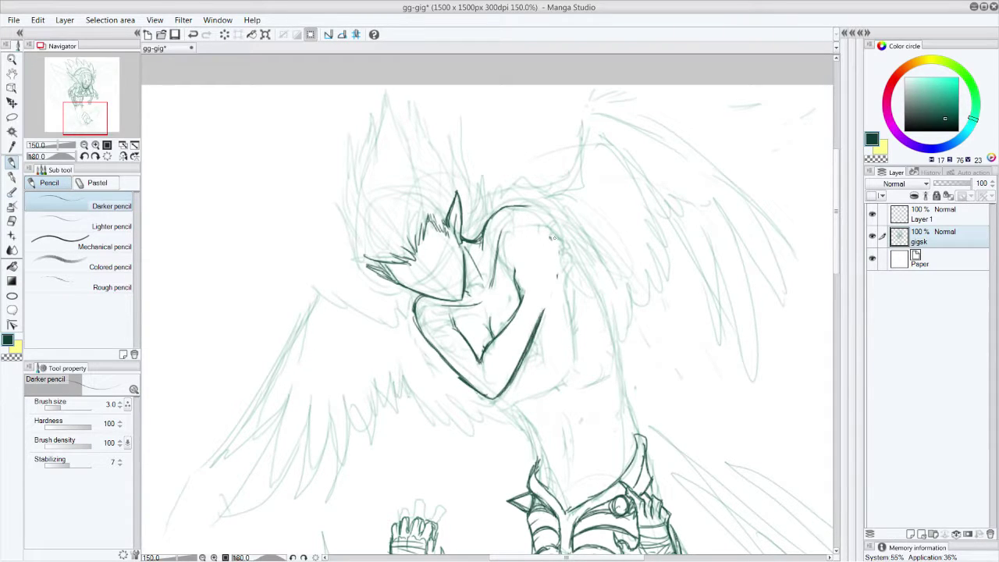
mouse_move(506, 259)
mouse_down()
mouse_move(513, 292)
mouse_move(521, 283)
mouse_move(510, 216)
mouse_move(514, 275)
mouse_move(506, 268)
mouse_move(523, 291)
mouse_up()
mouse_move(512, 208)
mouse_down()
mouse_move(550, 233)
mouse_move(572, 341)
mouse_move(537, 340)
mouse_move(521, 361)
mouse_up()
drag(542, 329, 536, 347)
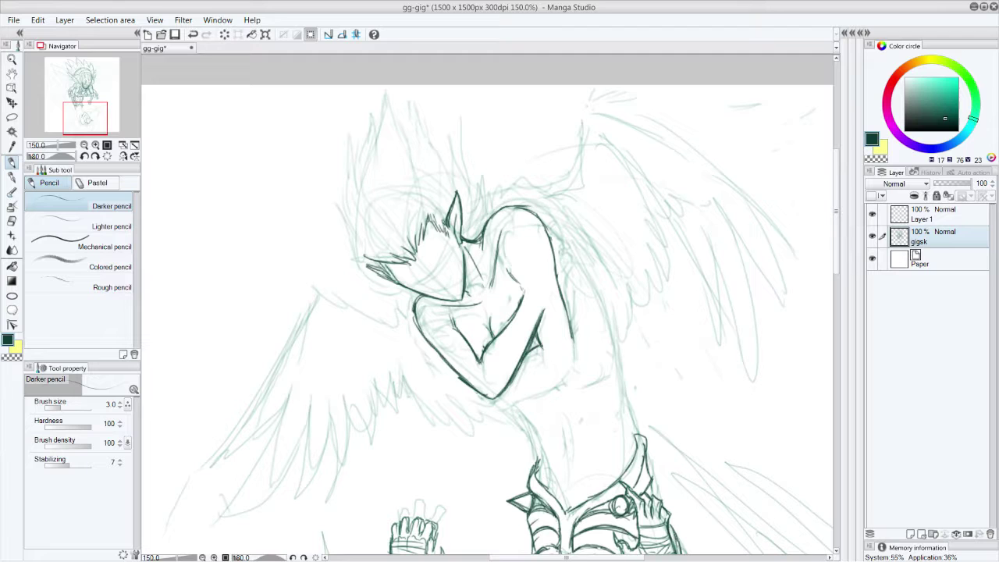
drag(509, 391, 571, 360)
mouse_move(573, 331)
mouse_down()
mouse_move(570, 362)
mouse_move(516, 392)
mouse_move(493, 398)
mouse_move(459, 382)
mouse_move(495, 399)
mouse_up()
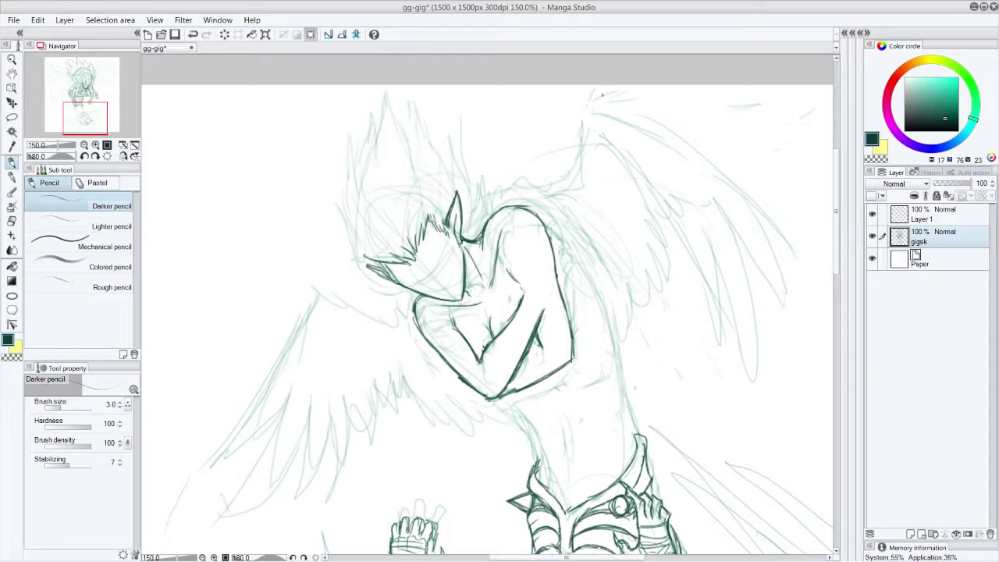
Draw the curve of the winged figure's back and a slanted line down the belly
drag(548, 232, 592, 306)
mouse_move(546, 234)
mouse_down()
mouse_move(606, 344)
mouse_move(612, 380)
mouse_up()
drag(532, 384, 573, 456)
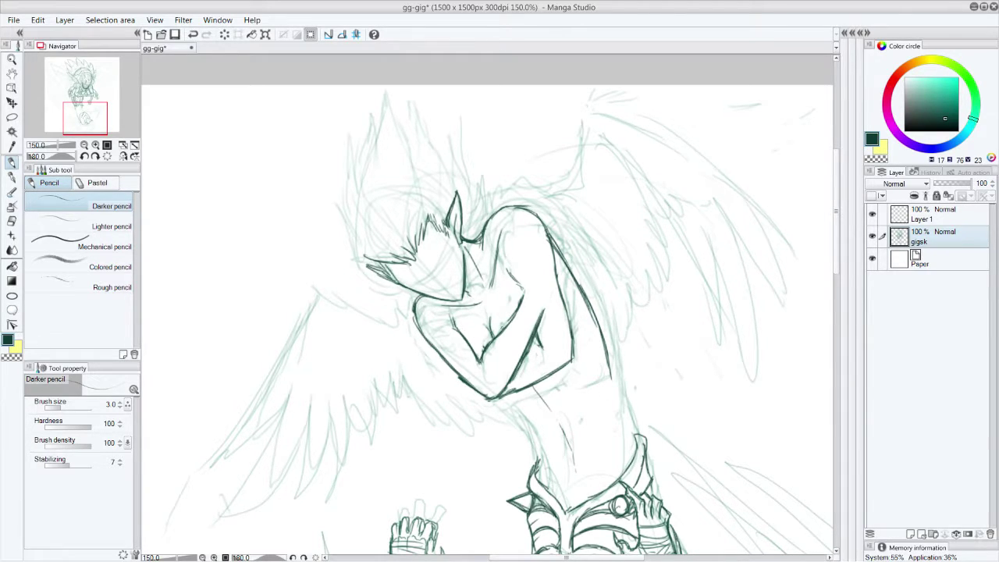
Erase the crossed forearms and redraw the left arm's outer edge and the right arm's inner edge
mouse_move(462, 347)
mouse_down()
mouse_move(473, 388)
mouse_move(450, 364)
mouse_move(468, 362)
mouse_move(519, 307)
mouse_move(488, 365)
mouse_move(490, 341)
mouse_move(518, 317)
mouse_move(530, 331)
mouse_move(525, 363)
mouse_up()
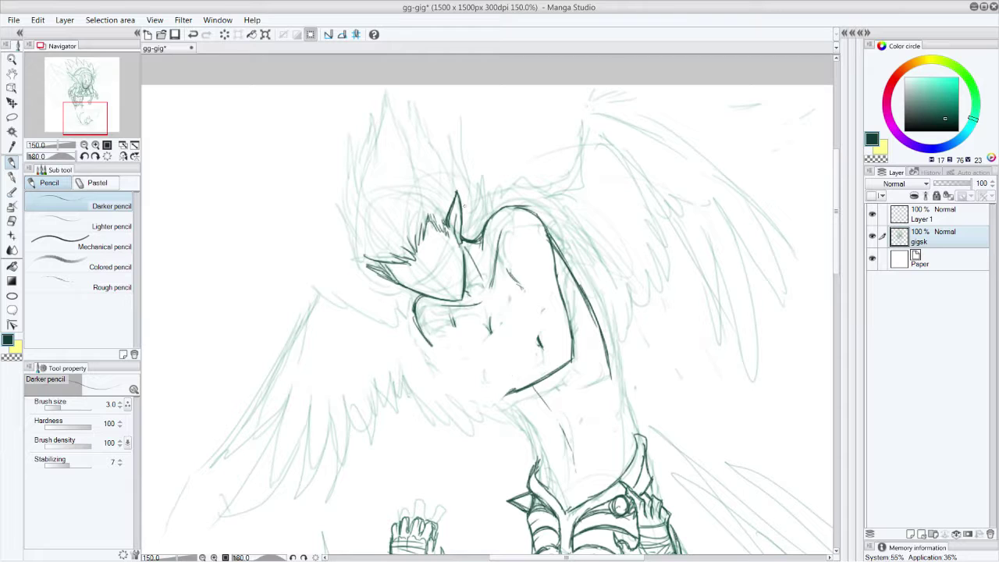
drag(526, 291, 544, 349)
mouse_move(428, 342)
mouse_down()
mouse_move(435, 366)
mouse_move(432, 358)
mouse_move(453, 407)
mouse_up()
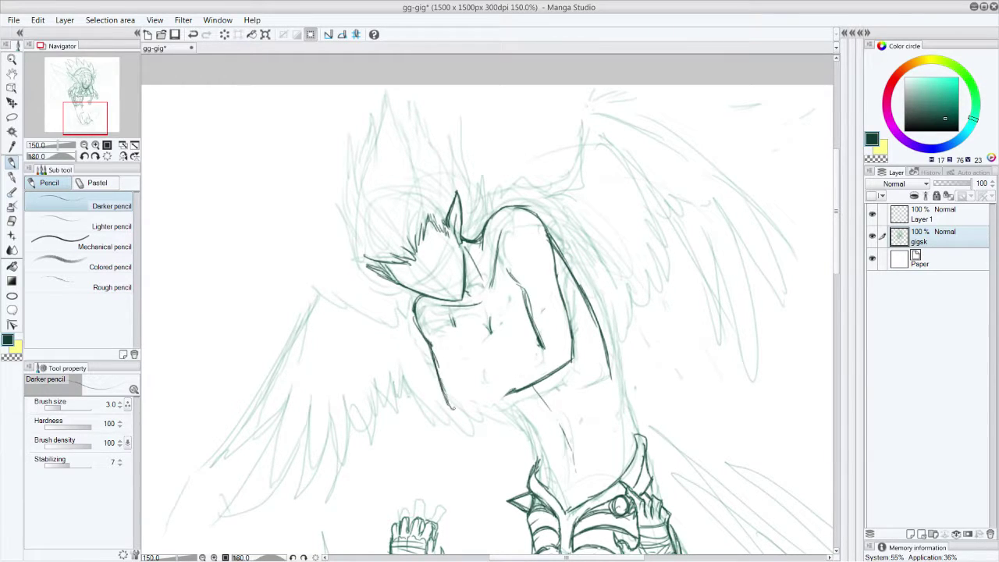
Draw the left arm's inner edge and the upper contour of a forearm crossing the chest
mouse_move(465, 348)
mouse_down()
mouse_move(468, 372)
mouse_move(457, 359)
mouse_up()
drag(466, 357, 465, 375)
drag(456, 324, 451, 347)
mouse_move(459, 326)
mouse_down()
mouse_move(457, 351)
mouse_move(470, 361)
mouse_move(460, 378)
mouse_up()
mouse_move(490, 341)
mouse_down()
mouse_move(462, 368)
mouse_move(533, 313)
mouse_up()
drag(532, 332, 510, 364)
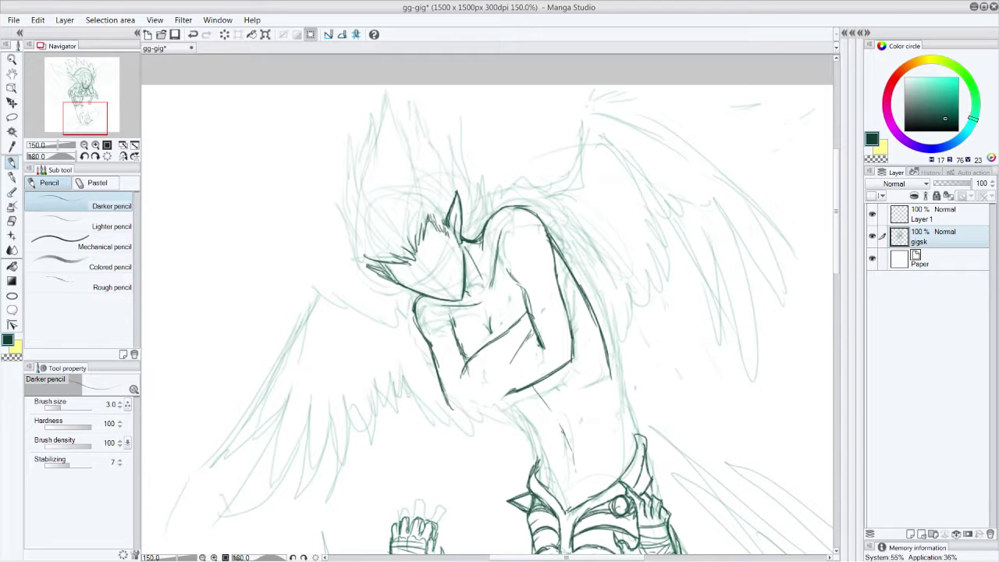
Erase the crossing forearm's lower edge and the right arm's inner edge, then rework the forearm's upper line
mouse_move(526, 318)
mouse_down()
mouse_move(534, 312)
mouse_move(535, 321)
mouse_up()
drag(509, 400, 570, 358)
mouse_move(526, 312)
mouse_down()
mouse_move(502, 342)
mouse_move(511, 326)
mouse_up()
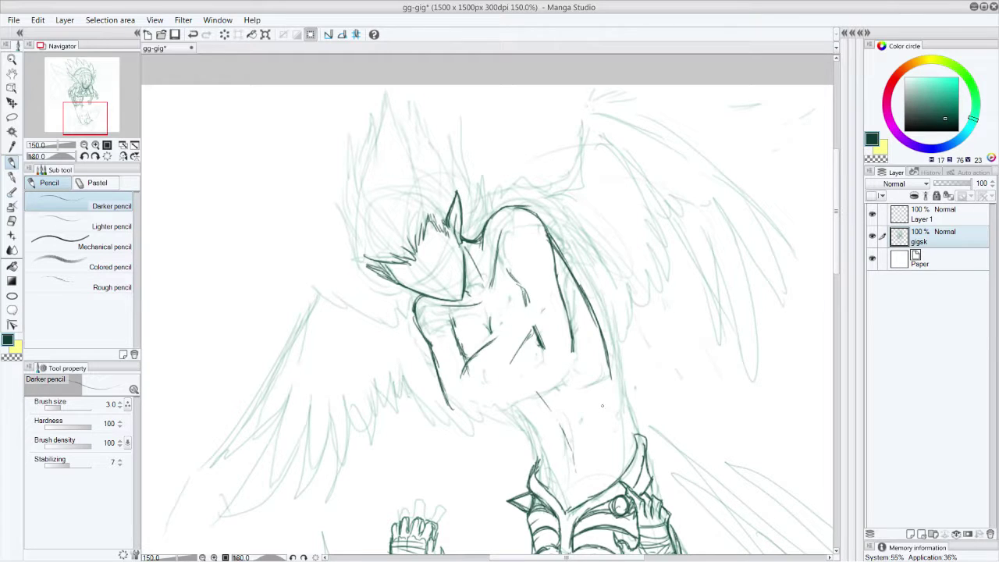
drag(471, 356, 509, 322)
drag(399, 281, 391, 266)
drag(405, 284, 418, 289)
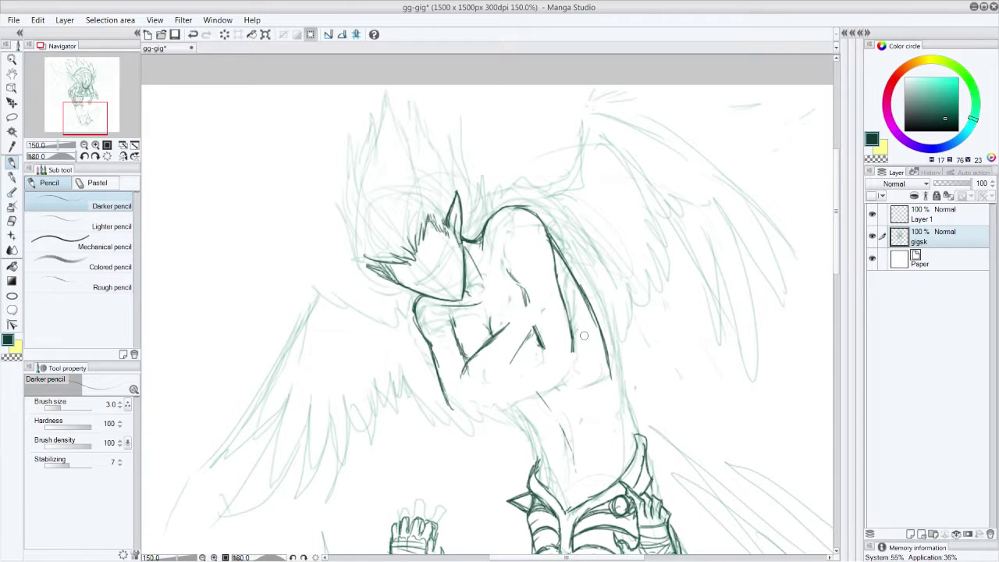
Extend the neck line and replace the right shoulder and upper arm with a lower, narrower outline
drag(482, 240, 491, 299)
mouse_move(484, 224)
mouse_down()
mouse_move(535, 209)
mouse_move(580, 355)
mouse_move(559, 273)
mouse_up()
drag(492, 218, 521, 198)
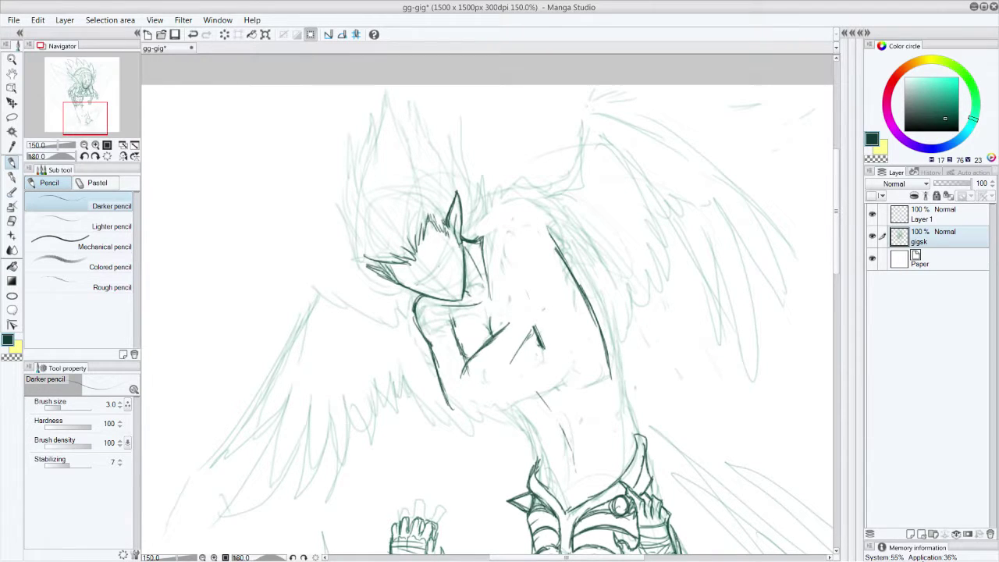
mouse_move(476, 241)
mouse_down()
mouse_move(509, 220)
mouse_move(488, 251)
mouse_move(505, 220)
mouse_move(538, 234)
mouse_up()
drag(495, 227, 493, 281)
drag(529, 233, 560, 326)
mouse_move(506, 273)
mouse_down()
mouse_move(534, 341)
mouse_move(510, 337)
mouse_move(532, 325)
mouse_move(521, 311)
mouse_move(508, 315)
mouse_move(517, 295)
mouse_move(523, 314)
mouse_move(537, 318)
mouse_up()
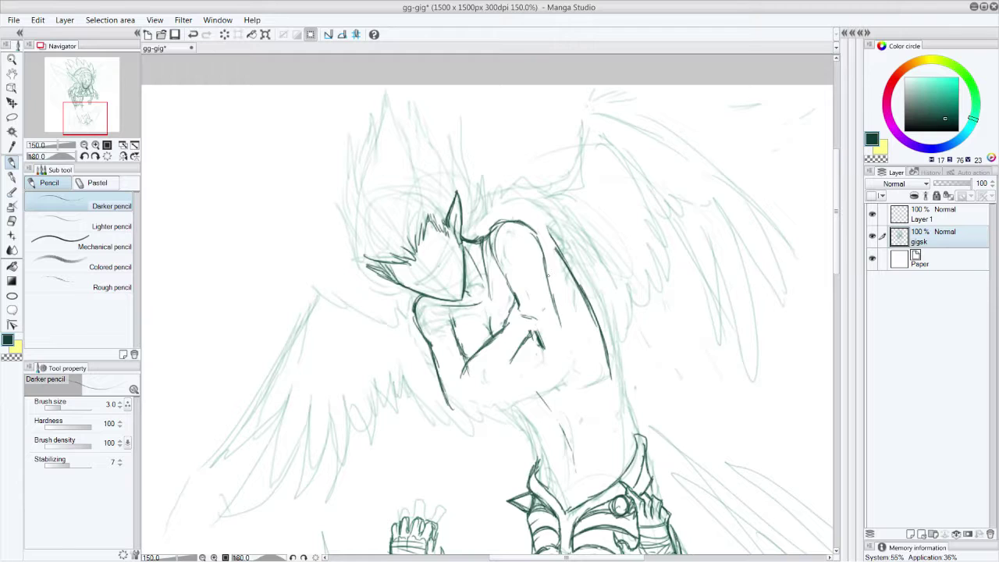
Join the back's outline to the right shoulder and refine the upper arm's edges
drag(526, 312, 514, 320)
drag(536, 231, 557, 252)
drag(529, 225, 590, 307)
drag(549, 276, 560, 331)
key(ctrl+z)
Draw both edges of the right forearm slanting down from the elbow across the waist
drag(534, 334, 517, 375)
mouse_move(520, 365)
mouse_down()
mouse_move(500, 425)
mouse_move(542, 392)
mouse_move(571, 346)
mouse_move(514, 427)
mouse_up()
drag(538, 339, 499, 421)
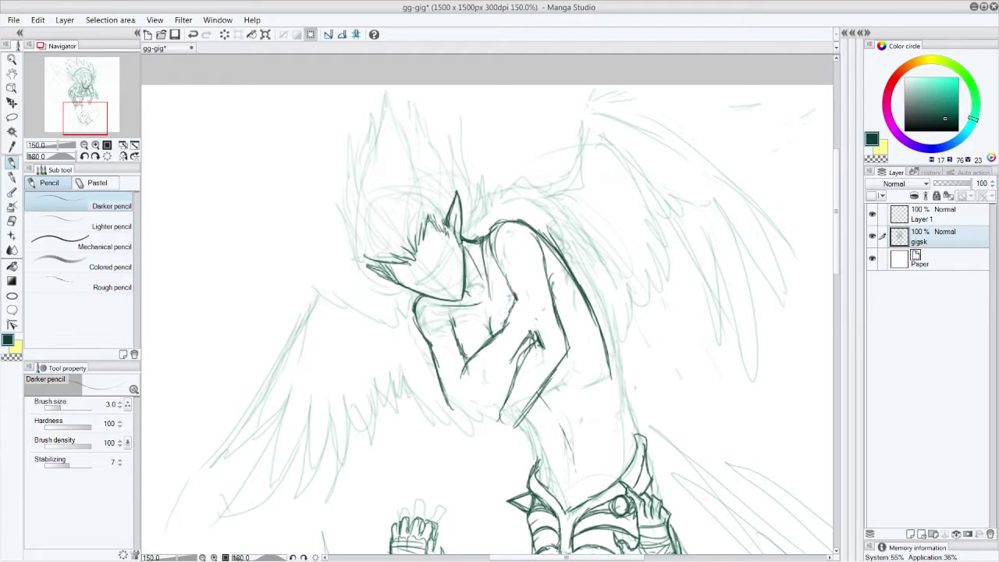
Close the left elbow with a rounded curve and darken the crossing forearm's lower edge across the chest
mouse_move(463, 368)
mouse_down()
mouse_move(450, 412)
mouse_move(467, 416)
mouse_up()
mouse_move(512, 356)
mouse_down()
mouse_move(494, 390)
mouse_move(462, 414)
mouse_move(509, 375)
mouse_up()
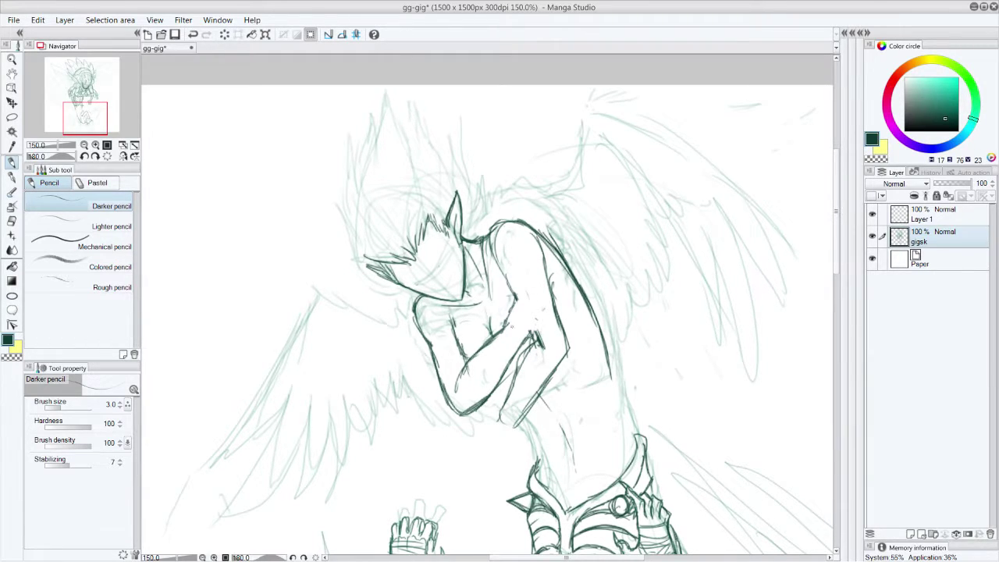
drag(507, 314, 500, 329)
mouse_move(507, 302)
mouse_down()
mouse_move(501, 313)
mouse_move(508, 307)
mouse_up()
Add the rib line and extend the back and belly outlines down to the waist armour
mouse_move(596, 338)
mouse_down()
mouse_move(594, 364)
mouse_move(577, 385)
mouse_up()
drag(595, 314, 636, 442)
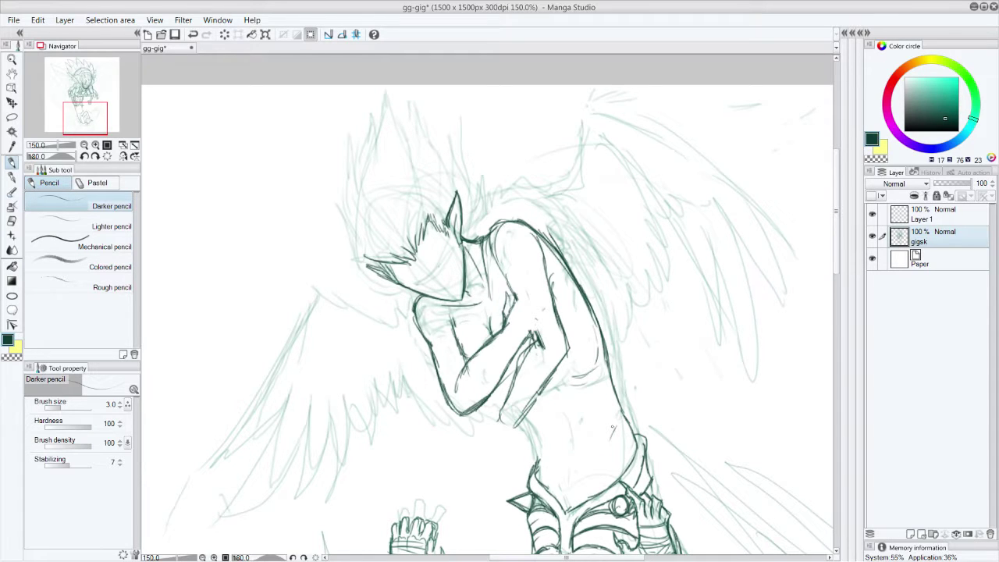
mouse_move(538, 468)
mouse_down()
mouse_move(568, 510)
mouse_move(641, 448)
mouse_up()
mouse_move(438, 300)
mouse_down()
mouse_move(436, 332)
mouse_move(426, 315)
mouse_move(517, 403)
mouse_move(493, 381)
mouse_move(552, 473)
mouse_up()
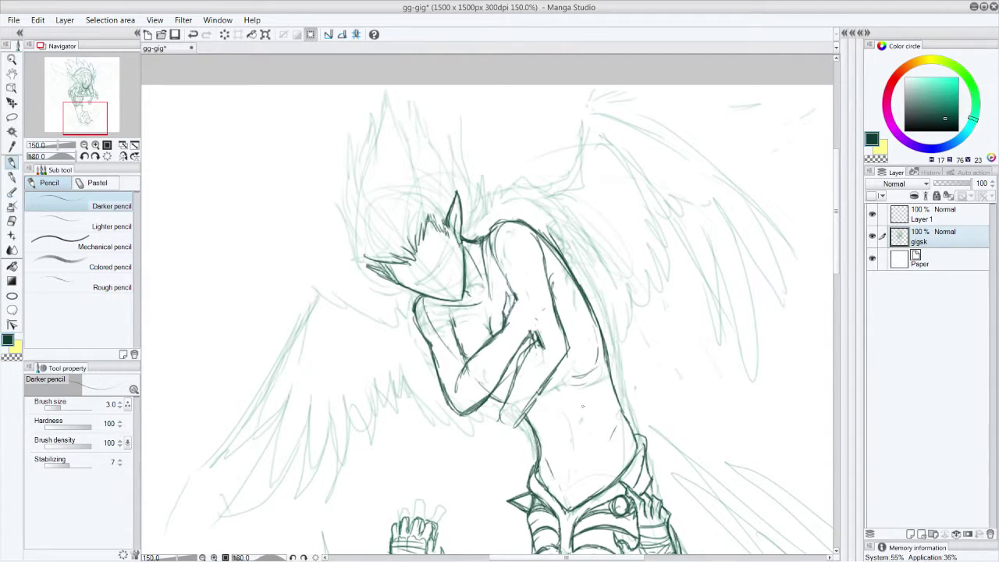
Add hip and abdomen muscle lines and clear the belly's front edge just above the waist armour
drag(615, 432, 597, 468)
drag(558, 504, 569, 510)
drag(567, 440, 569, 459)
key(ctrl+z)
key(ctrl+z)
key(ctrl+z)
key(ctrl+z)
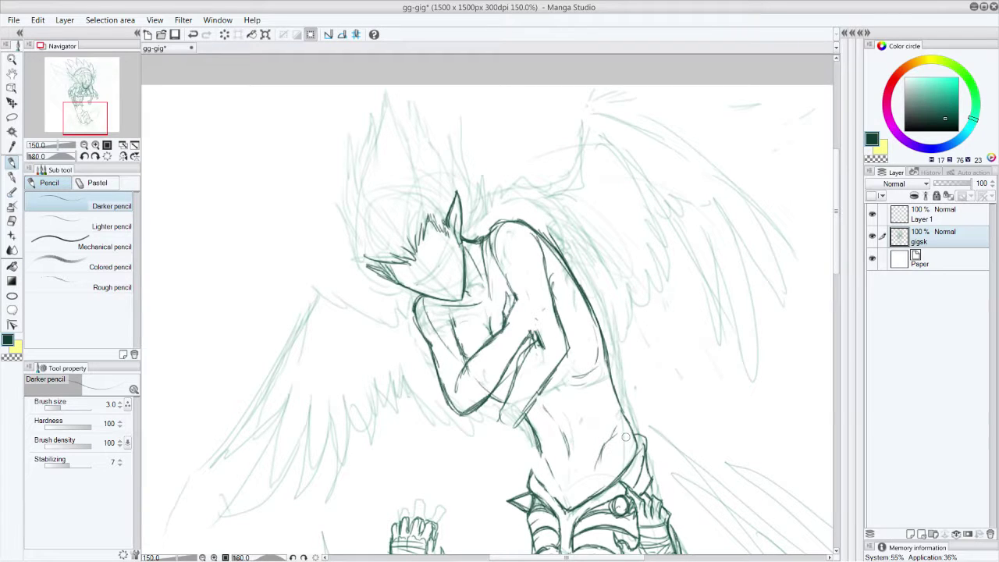
Erase the lines bridging the torso and the waist armour, then darken the armour's V-shaped upper edge
mouse_move(632, 441)
mouse_down()
mouse_move(623, 416)
mouse_move(601, 461)
mouse_up()
mouse_move(534, 453)
mouse_down()
mouse_move(562, 503)
mouse_move(537, 480)
mouse_move(568, 494)
mouse_move(609, 461)
mouse_move(628, 417)
mouse_move(635, 439)
mouse_move(624, 407)
mouse_move(602, 451)
mouse_move(531, 505)
mouse_up()
mouse_move(546, 472)
mouse_down()
mouse_move(630, 421)
mouse_move(552, 485)
mouse_move(536, 467)
mouse_move(564, 486)
mouse_move(582, 443)
mouse_move(567, 499)
mouse_move(557, 482)
mouse_move(595, 428)
mouse_move(602, 465)
mouse_up()
key(ctrl+z)
key(ctrl+z)
key(ctrl+z)
key(ctrl+z)
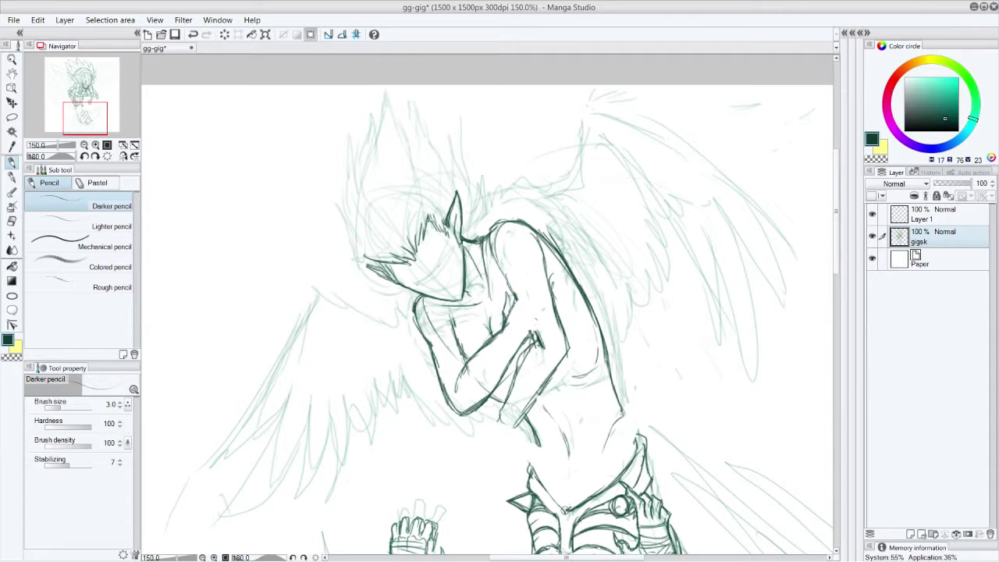
scroll(550, 370, down, 5)
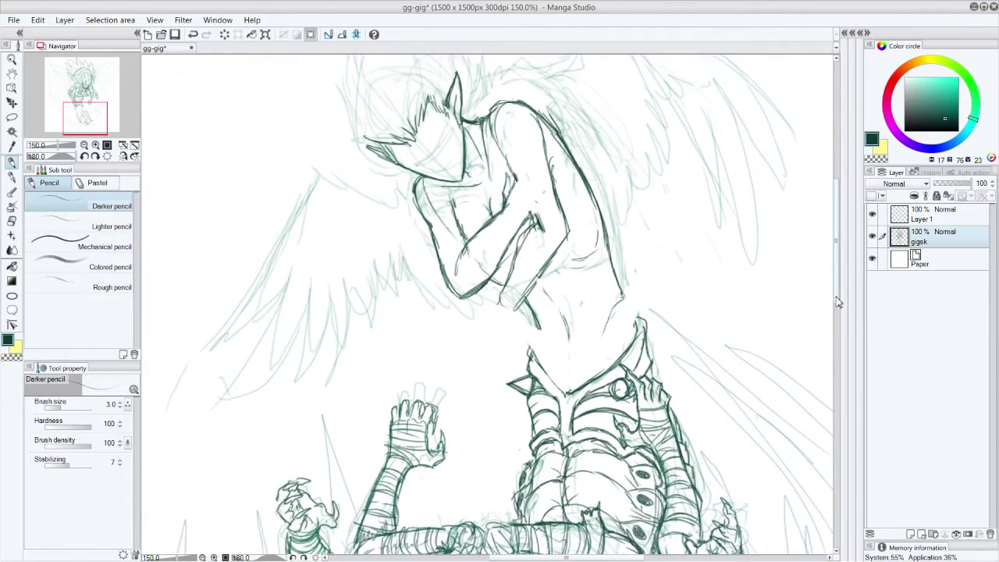
mouse_move(540, 364)
mouse_down()
mouse_move(566, 389)
mouse_move(591, 381)
mouse_move(624, 348)
mouse_move(634, 314)
mouse_move(645, 349)
mouse_move(620, 387)
mouse_move(554, 392)
mouse_move(557, 399)
mouse_up()
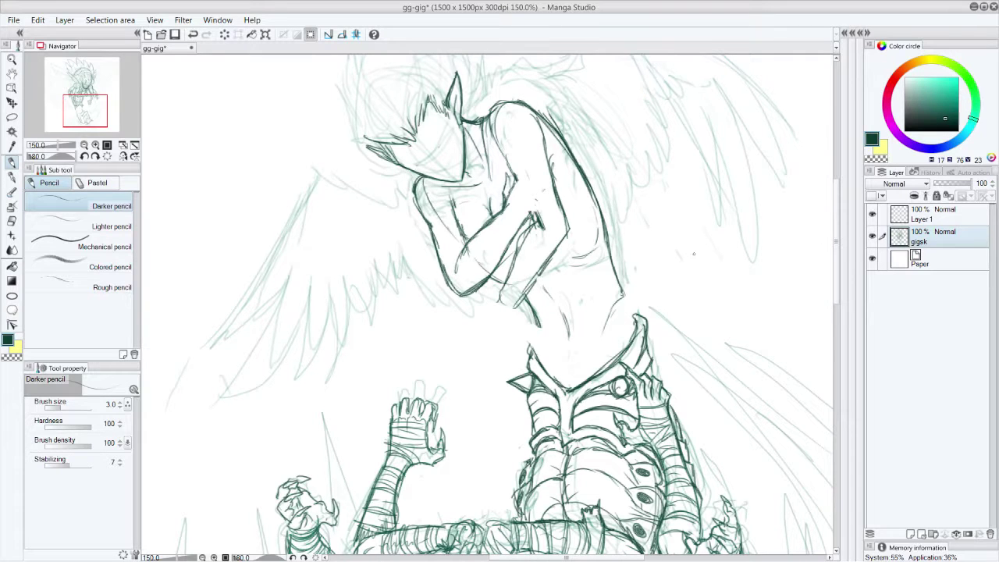
Lasso the winged figure's upper body, move it down onto the waist armour and clear the selection
scroll(837, 270, up, 5)
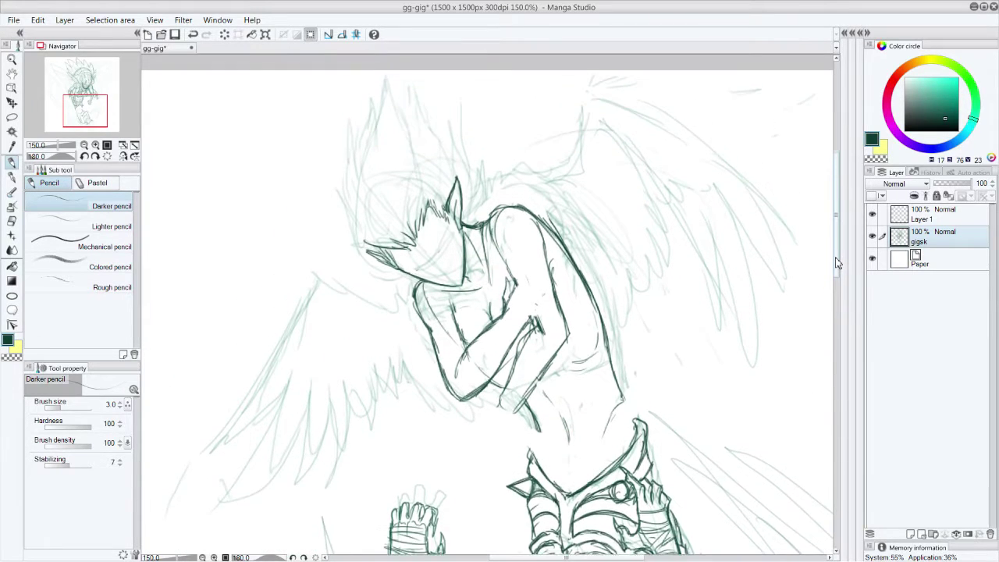
scroll(837, 270, down, 3)
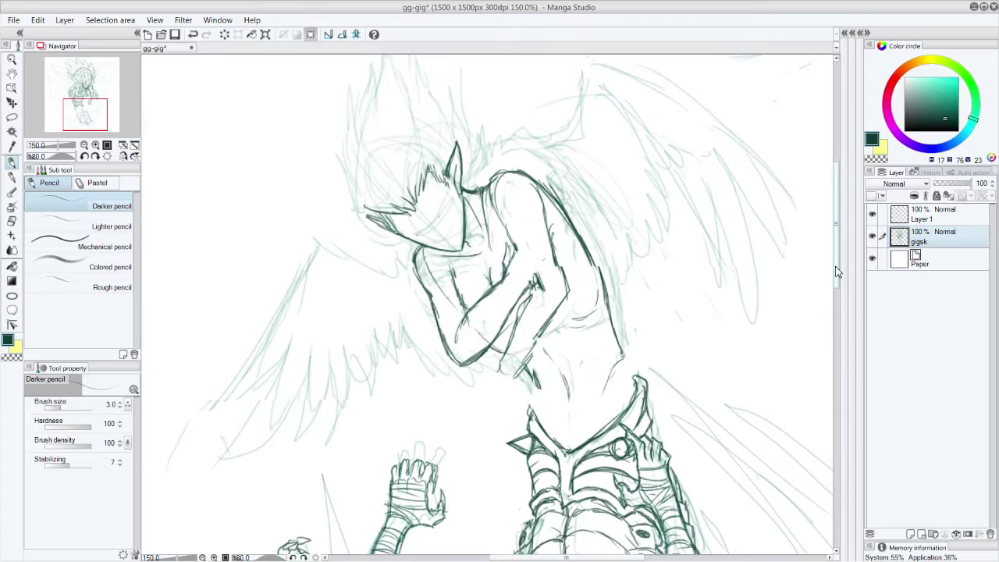
scroll(836, 270, up, 2)
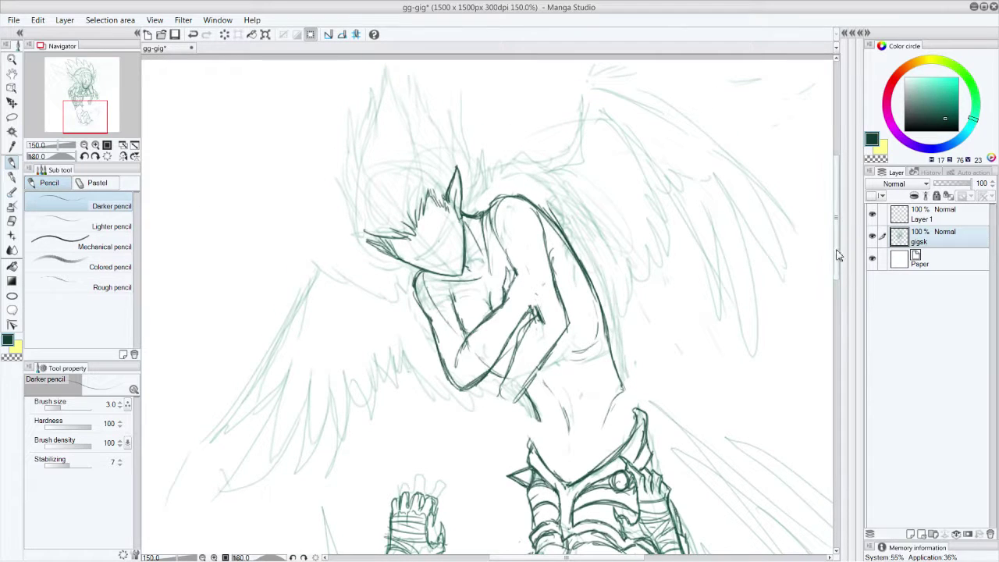
scroll(838, 252, up, 2)
click(12, 116)
mouse_move(229, 319)
mouse_down()
mouse_move(200, 408)
mouse_move(207, 533)
mouse_move(327, 518)
mouse_move(494, 442)
mouse_move(528, 436)
mouse_move(581, 469)
mouse_move(610, 455)
mouse_move(669, 387)
mouse_move(789, 388)
mouse_move(831, 232)
mouse_move(792, 114)
mouse_move(588, 68)
mouse_move(395, 72)
mouse_move(203, 314)
mouse_up()
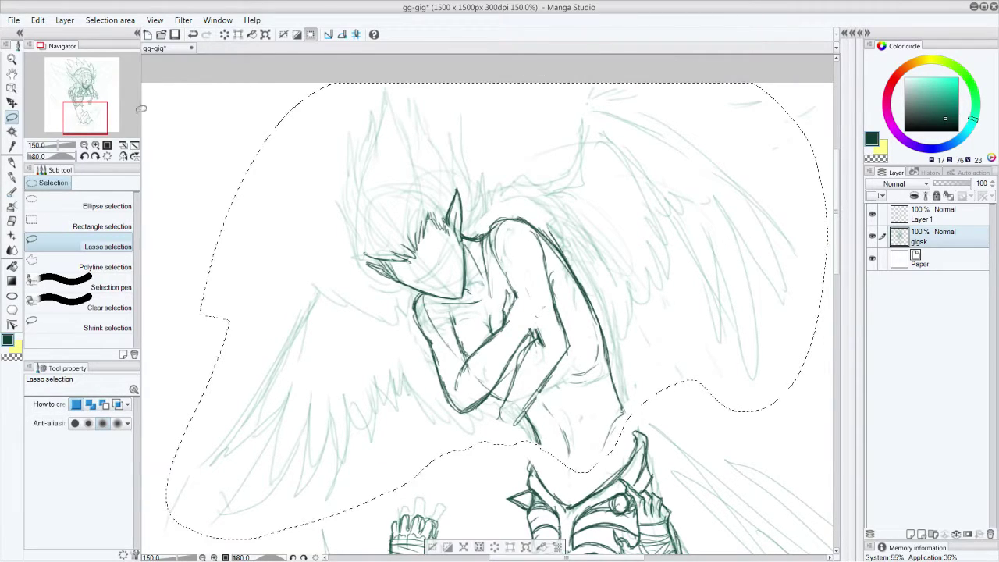
click(11, 102)
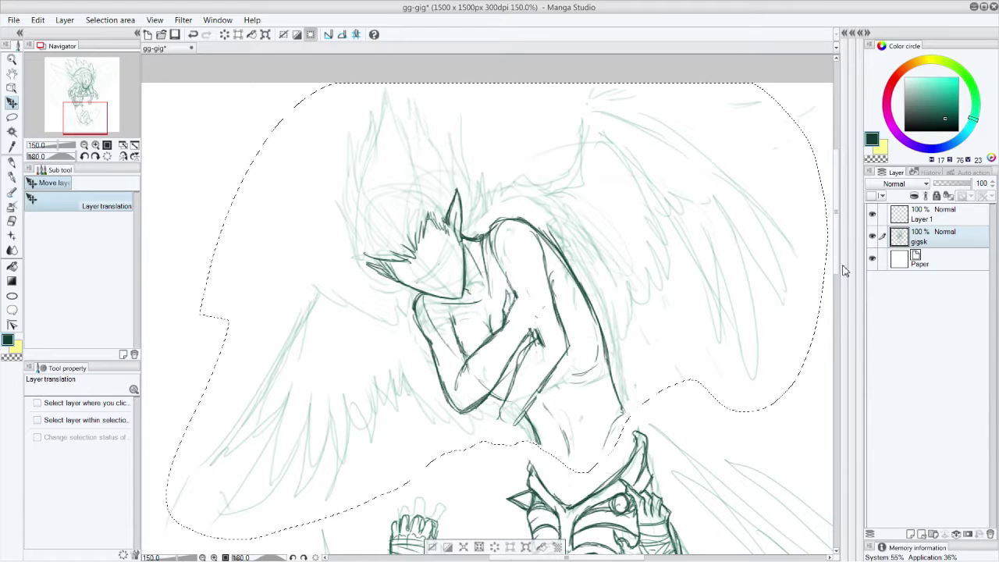
scroll(843, 262, down, 2)
mouse_move(548, 269)
mouse_down()
mouse_move(538, 260)
mouse_move(547, 278)
mouse_up()
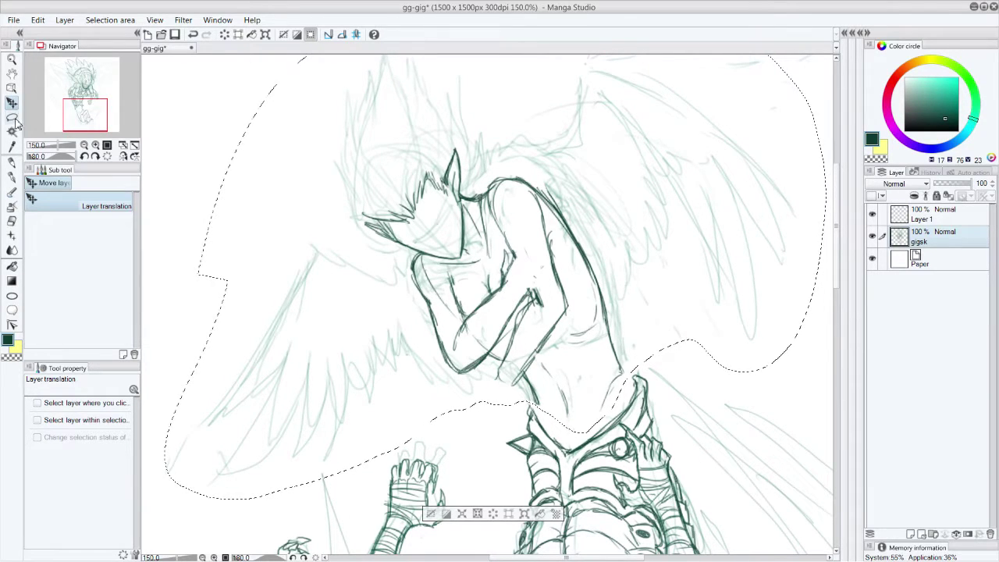
click(12, 160)
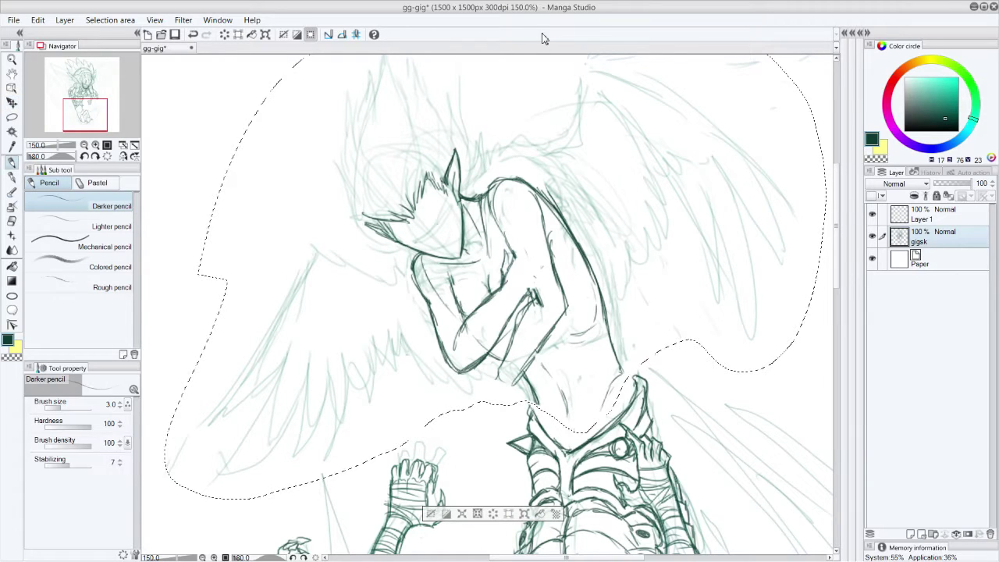
key(ctrl+d)
Reconnect the back and belly outlines to the waist armour with darker strokes
drag(618, 362, 636, 390)
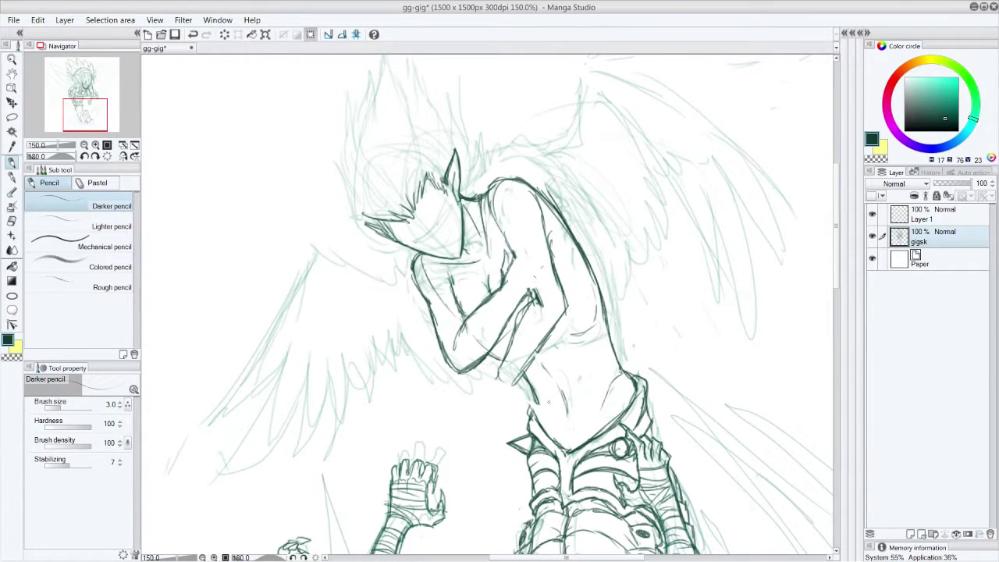
mouse_move(537, 398)
mouse_down()
mouse_move(533, 422)
mouse_move(555, 429)
mouse_up()
drag(601, 407, 597, 418)
drag(535, 418, 580, 447)
drag(611, 337, 635, 387)
Erase the chest contour above the crossing forearm and refine the forearm and inner chest lines
drag(512, 256, 504, 286)
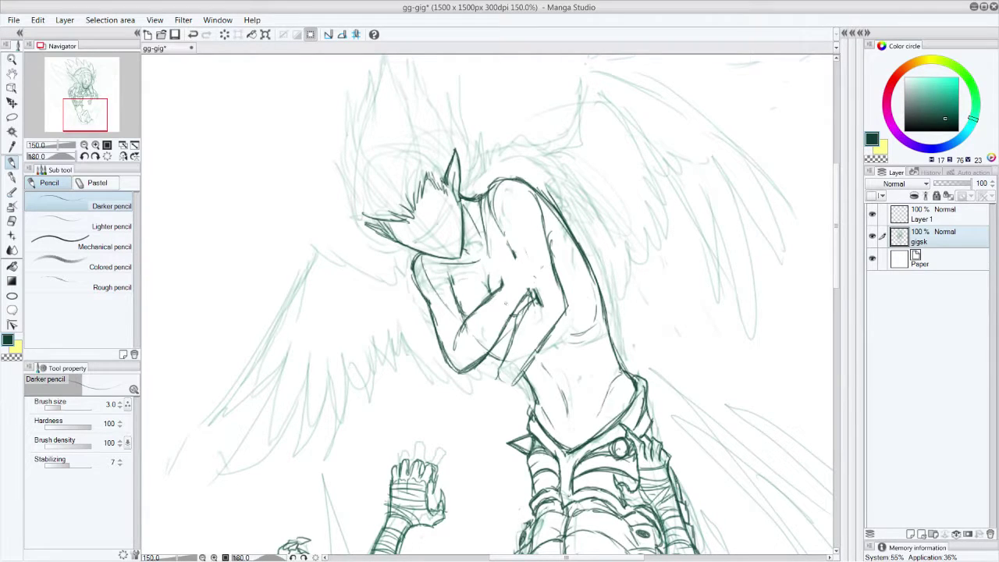
drag(509, 323, 503, 332)
mouse_move(454, 285)
mouse_down()
mouse_move(463, 322)
mouse_move(473, 311)
mouse_move(455, 342)
mouse_up()
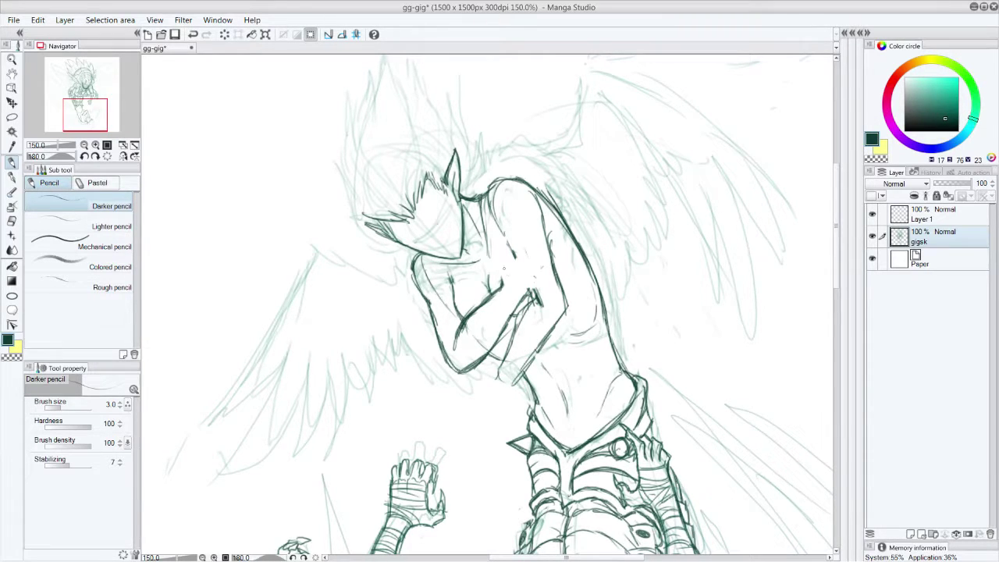
drag(505, 287, 501, 264)
drag(510, 253, 508, 242)
Clear the overlapping lines at the right wrist and draw the hand tucked against the waist
scroll(819, 250, down, 3)
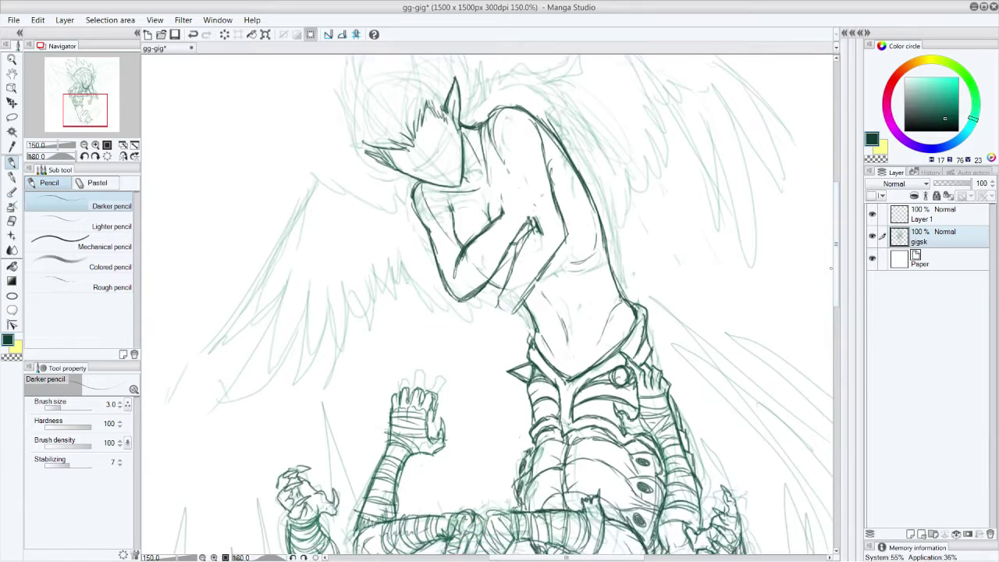
drag(495, 275, 501, 287)
drag(551, 183, 557, 197)
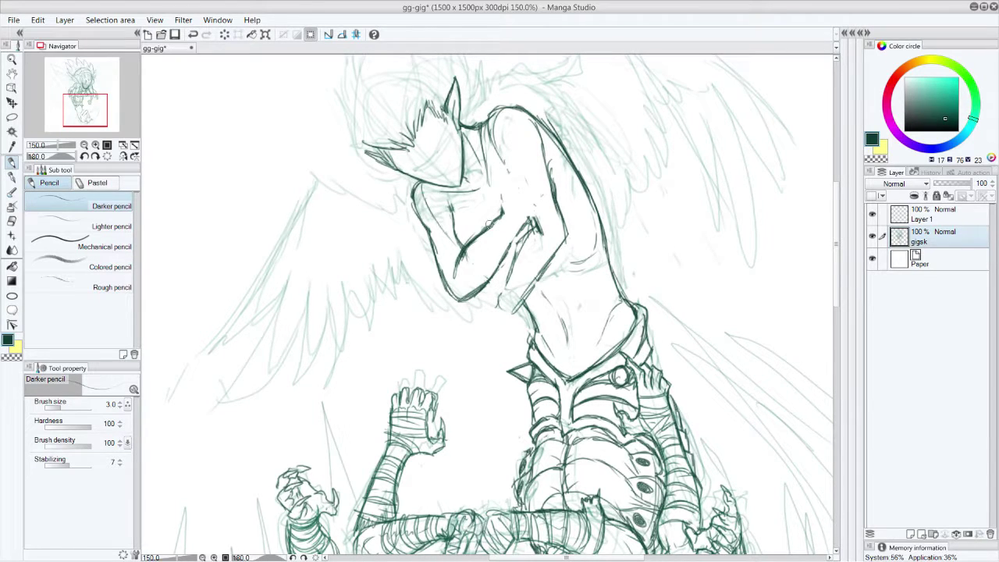
drag(527, 305, 521, 315)
drag(512, 275, 538, 224)
mouse_move(524, 316)
mouse_down()
mouse_move(521, 295)
mouse_move(508, 320)
mouse_move(537, 330)
mouse_up()
drag(509, 307, 535, 331)
mouse_move(509, 279)
mouse_down()
mouse_move(501, 301)
mouse_move(516, 328)
mouse_up()
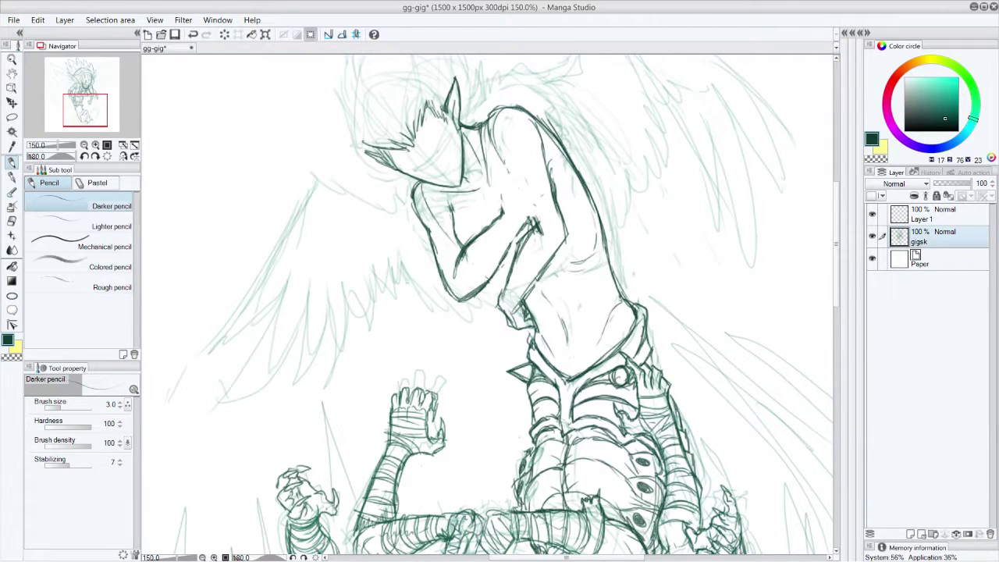
mouse_move(512, 309)
mouse_down()
mouse_move(506, 293)
mouse_move(518, 301)
mouse_move(510, 296)
mouse_move(531, 234)
mouse_up()
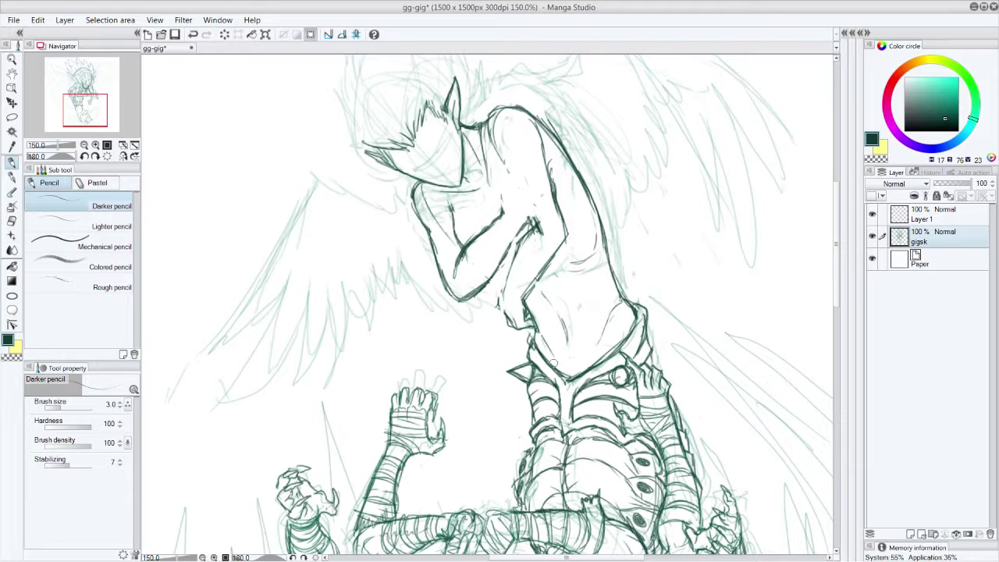
Darken the right upper arm's inner edge from the shoulder down to the elbow crease
mouse_move(536, 229)
mouse_down()
mouse_move(515, 254)
mouse_move(500, 309)
mouse_move(527, 293)
mouse_move(567, 228)
mouse_up()
drag(514, 187, 532, 221)
drag(507, 164, 519, 196)
drag(518, 190, 534, 223)
mouse_move(528, 121)
mouse_down()
mouse_move(553, 194)
mouse_move(539, 136)
mouse_move(491, 168)
mouse_up()
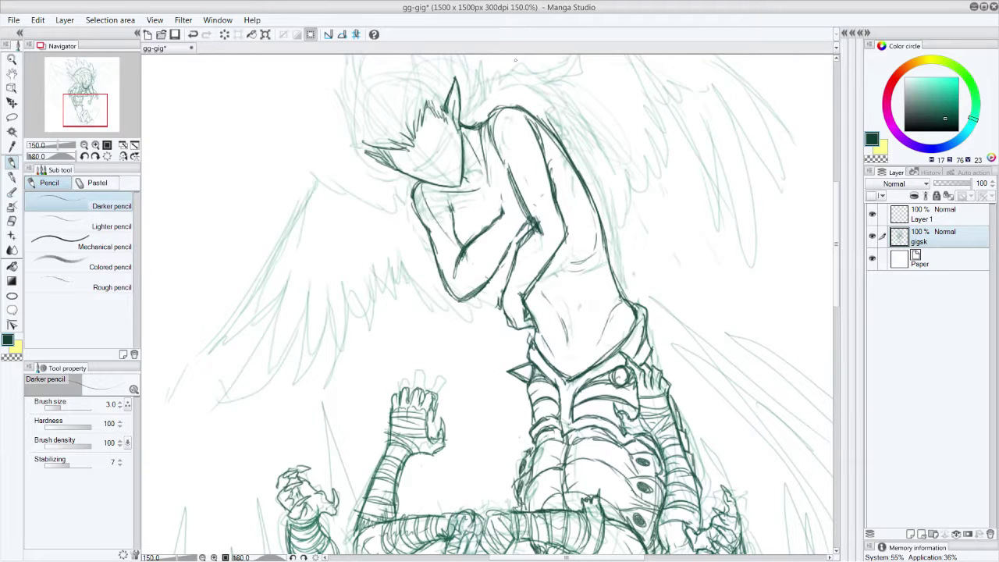
Refine the right forearm and back outlines, then rework the armpit line and the shoulder's front edge
mouse_move(484, 196)
mouse_down()
mouse_move(495, 223)
mouse_move(525, 232)
mouse_up()
drag(519, 234, 511, 244)
mouse_move(506, 277)
mouse_down()
mouse_move(491, 278)
mouse_move(503, 292)
mouse_up()
drag(589, 197, 612, 273)
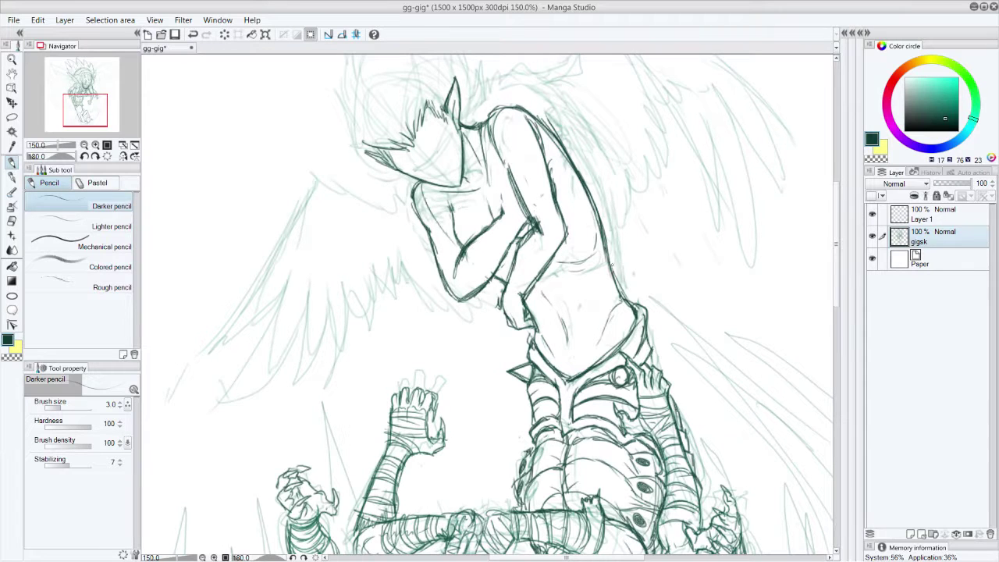
drag(551, 159, 548, 173)
drag(554, 155, 550, 175)
mouse_move(498, 110)
mouse_down()
mouse_move(492, 142)
mouse_move(501, 163)
mouse_up()
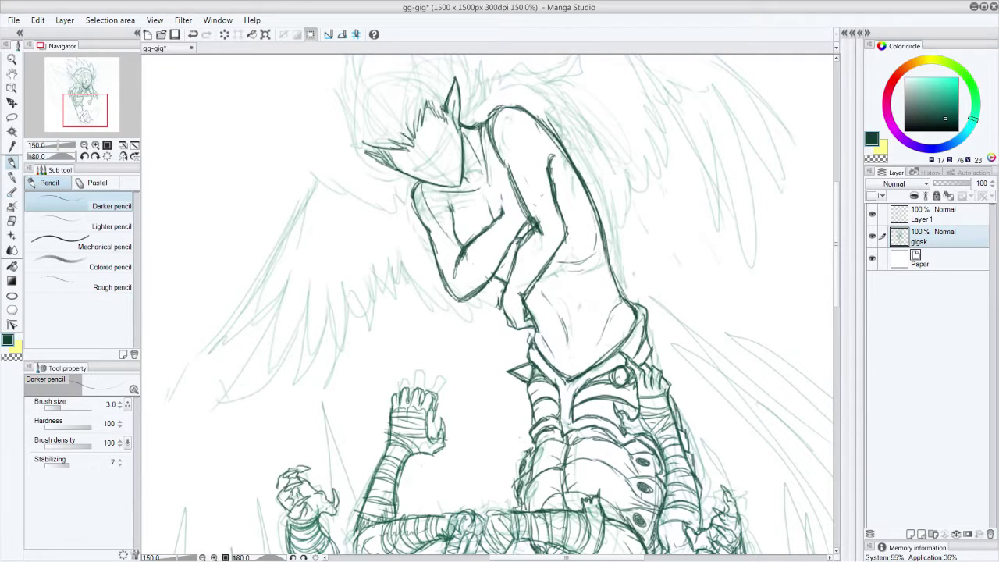
Draw the bowed face's closed eyes, nose and mouth
drag(408, 170, 416, 165)
mouse_move(435, 178)
mouse_down()
mouse_move(445, 179)
mouse_move(431, 178)
mouse_up()
drag(438, 175, 437, 176)
drag(412, 150, 416, 154)
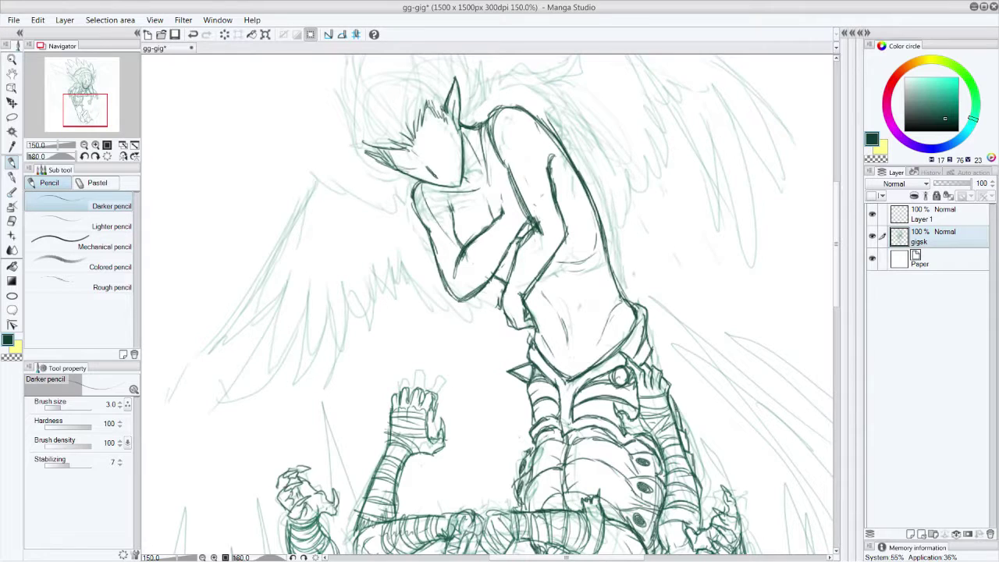
drag(435, 176, 444, 179)
drag(444, 174, 447, 166)
drag(432, 152, 440, 134)
drag(415, 165, 408, 171)
drag(444, 178, 454, 170)
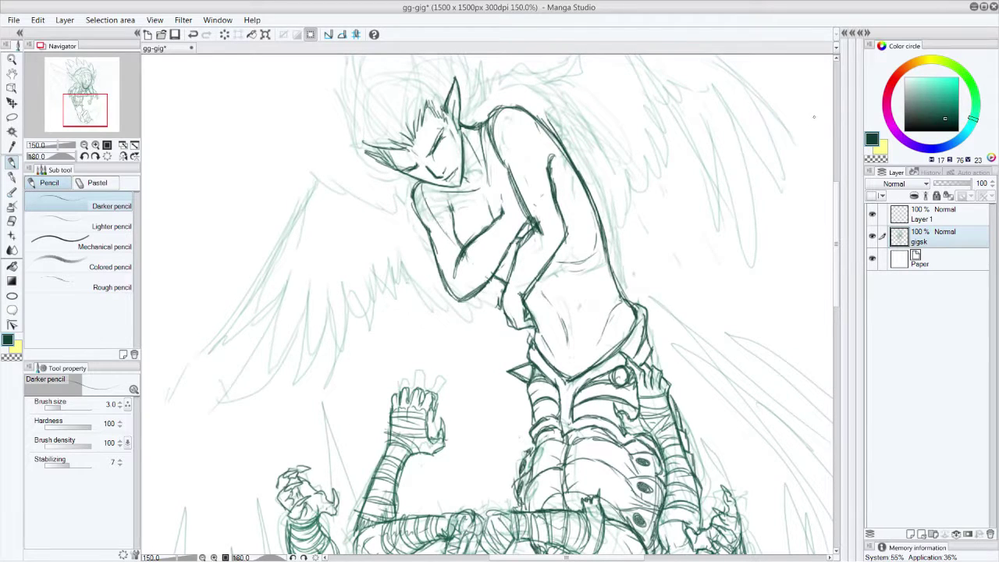
Draw long hair spikes sweeping up from the forehead and touch up the chest and nose lines
scroll(592, 158, up, 4)
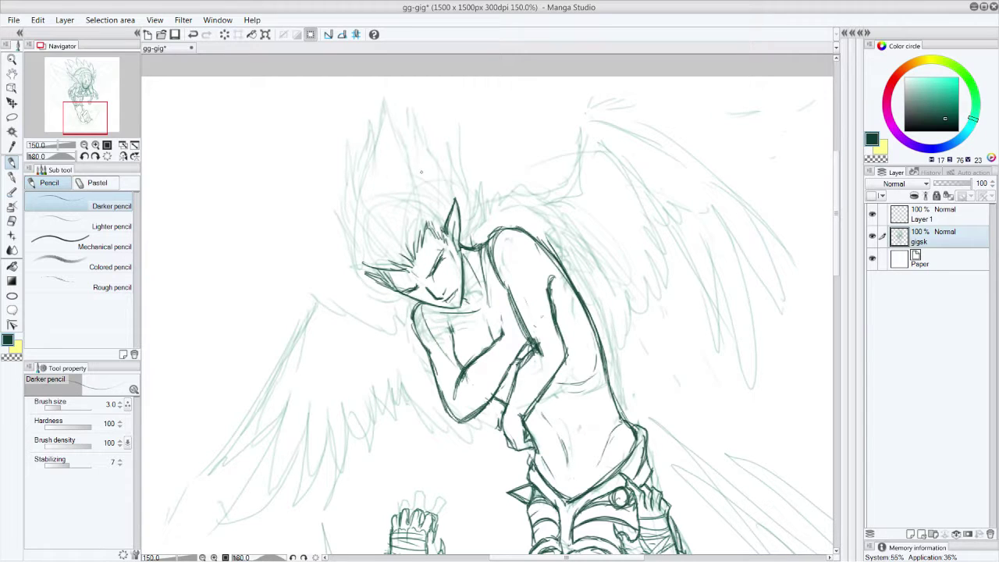
mouse_move(393, 284)
mouse_down()
mouse_move(355, 267)
mouse_move(346, 220)
mouse_up()
drag(366, 256, 351, 173)
drag(367, 222, 360, 158)
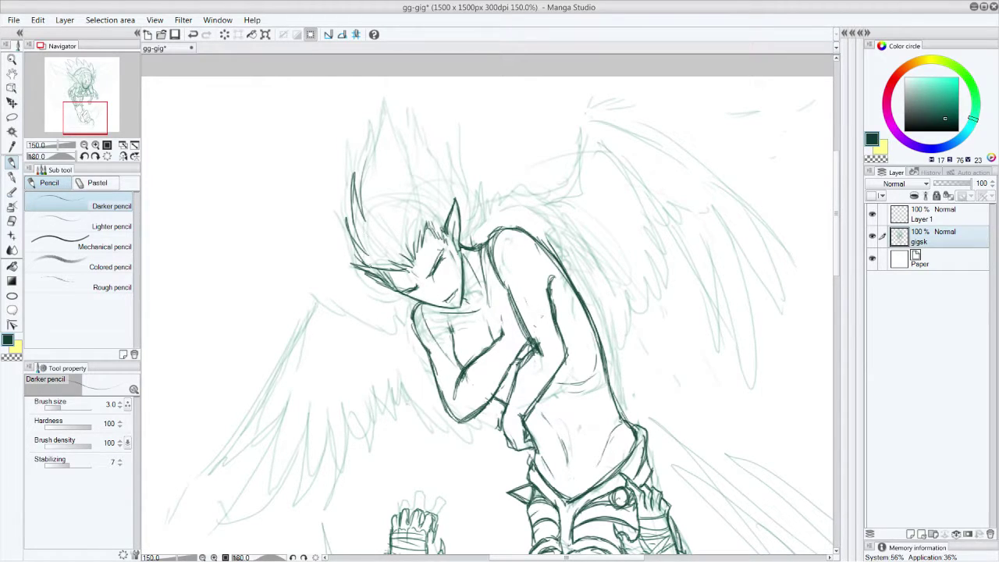
drag(451, 335, 461, 370)
drag(423, 283, 436, 300)
Draw the upswept hair spikes across the crown and behind the pointed ear
mouse_move(426, 240)
mouse_down()
mouse_move(421, 182)
mouse_move(422, 202)
mouse_up()
drag(469, 252, 462, 174)
drag(467, 217, 448, 160)
drag(454, 198, 442, 147)
mouse_move(366, 199)
mouse_down()
mouse_move(376, 138)
mouse_move(390, 147)
mouse_move(399, 128)
mouse_move(391, 147)
mouse_up()
drag(406, 204, 404, 124)
mouse_move(412, 186)
mouse_down()
mouse_move(409, 129)
mouse_move(422, 137)
mouse_up()
drag(435, 205, 429, 142)
drag(444, 183, 431, 142)
drag(450, 207, 435, 160)
mouse_move(458, 207)
mouse_down()
mouse_move(442, 164)
mouse_move(457, 196)
mouse_up()
drag(468, 239, 465, 211)
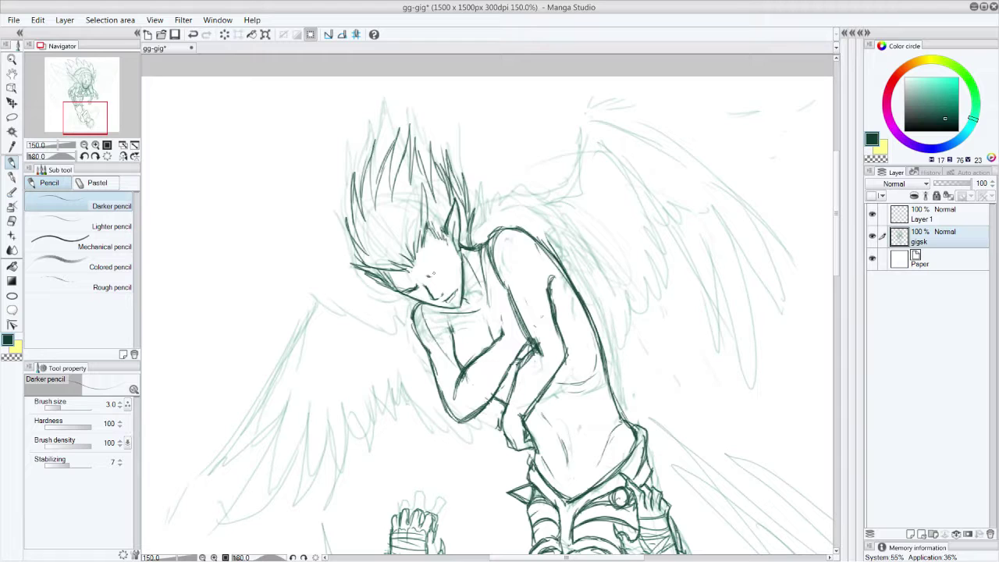
Erase the facial features and the hair spikes over the crown, keeping the strands behind the ear
mouse_move(430, 274)
mouse_down()
mouse_move(441, 257)
mouse_move(432, 276)
mouse_up()
drag(424, 235, 436, 228)
mouse_move(343, 217)
mouse_down()
mouse_move(348, 226)
mouse_move(352, 161)
mouse_move(379, 125)
mouse_move(385, 147)
mouse_move(394, 129)
mouse_up()
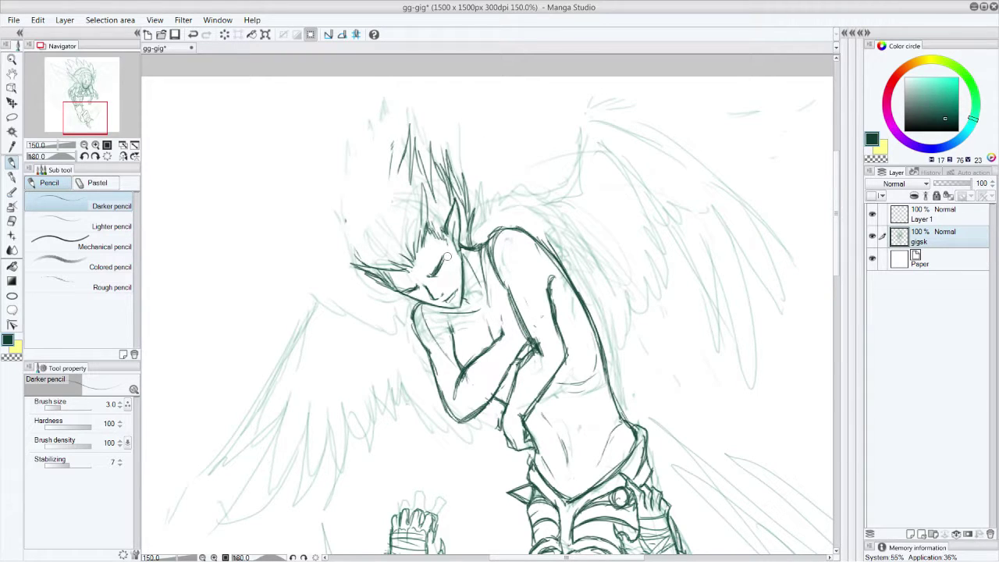
mouse_move(457, 221)
mouse_down()
mouse_move(423, 220)
mouse_move(438, 237)
mouse_move(424, 188)
mouse_move(422, 208)
mouse_move(434, 201)
mouse_move(437, 156)
mouse_move(401, 179)
mouse_move(386, 152)
mouse_move(420, 93)
mouse_up()
mouse_move(435, 256)
mouse_down()
mouse_move(411, 291)
mouse_move(438, 294)
mouse_move(428, 298)
mouse_move(422, 264)
mouse_move(455, 287)
mouse_up()
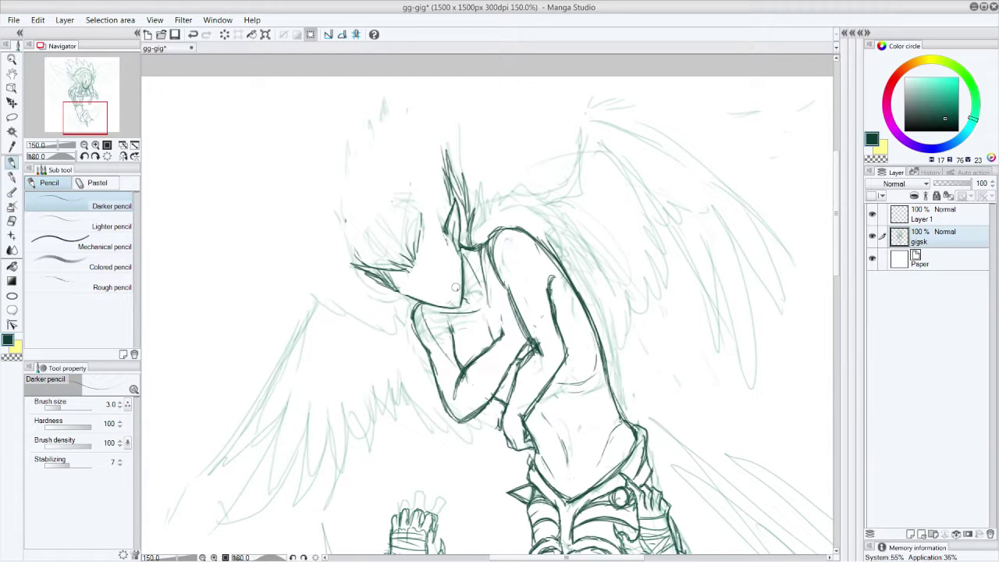
Redraw the jaw and forehead hair strokes and add a curved line across the face up to the ear
mouse_move(384, 272)
mouse_down()
mouse_move(403, 292)
mouse_move(416, 299)
mouse_move(426, 286)
mouse_move(453, 307)
mouse_up()
drag(389, 280, 418, 299)
mouse_move(439, 245)
mouse_down()
mouse_move(444, 253)
mouse_move(419, 259)
mouse_move(430, 241)
mouse_up()
mouse_move(427, 232)
mouse_down()
mouse_move(438, 252)
mouse_move(444, 238)
mouse_up()
mouse_move(401, 289)
mouse_down()
mouse_move(426, 287)
mouse_move(444, 245)
mouse_up()
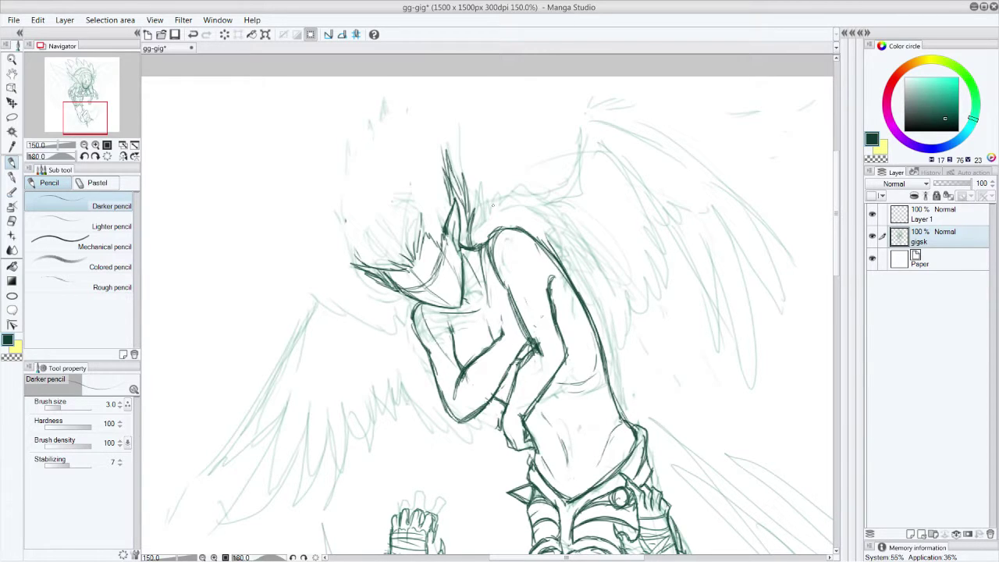
Draw the right wing's leading edge from the neck up to its tip, with the first short feathers
mouse_move(475, 246)
mouse_down()
mouse_move(486, 209)
mouse_move(485, 230)
mouse_move(483, 215)
mouse_move(498, 224)
mouse_move(506, 213)
mouse_move(558, 208)
mouse_up()
mouse_move(588, 114)
mouse_down()
mouse_move(615, 122)
mouse_move(614, 154)
mouse_move(647, 193)
mouse_up()
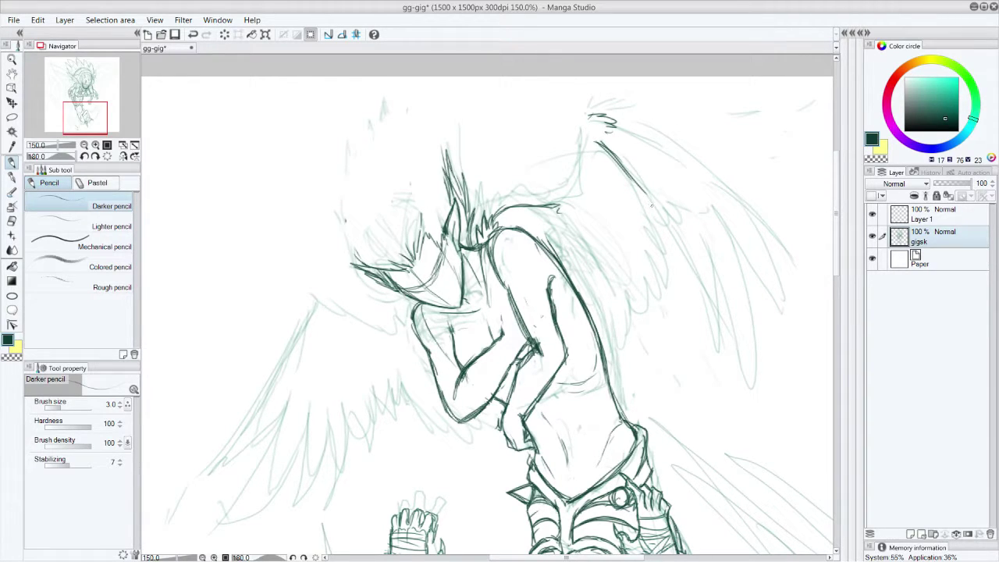
mouse_move(657, 192)
mouse_down()
mouse_move(668, 224)
mouse_move(673, 210)
mouse_move(684, 216)
mouse_move(665, 192)
mouse_move(689, 193)
mouse_move(667, 153)
mouse_move(679, 159)
mouse_up()
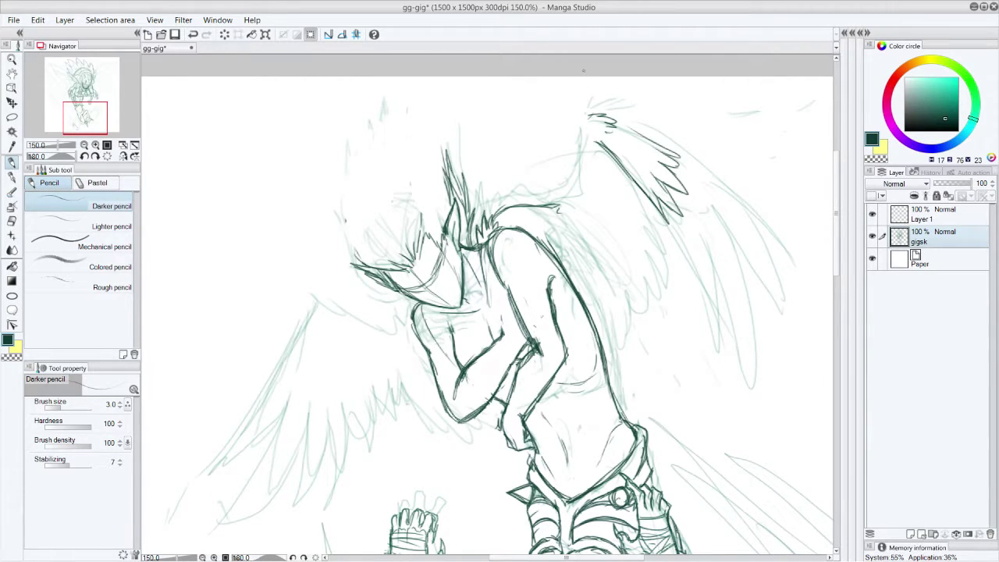
mouse_move(547, 201)
mouse_down()
mouse_move(576, 198)
mouse_move(586, 211)
mouse_move(576, 172)
mouse_move(591, 114)
mouse_up()
drag(577, 191, 587, 123)
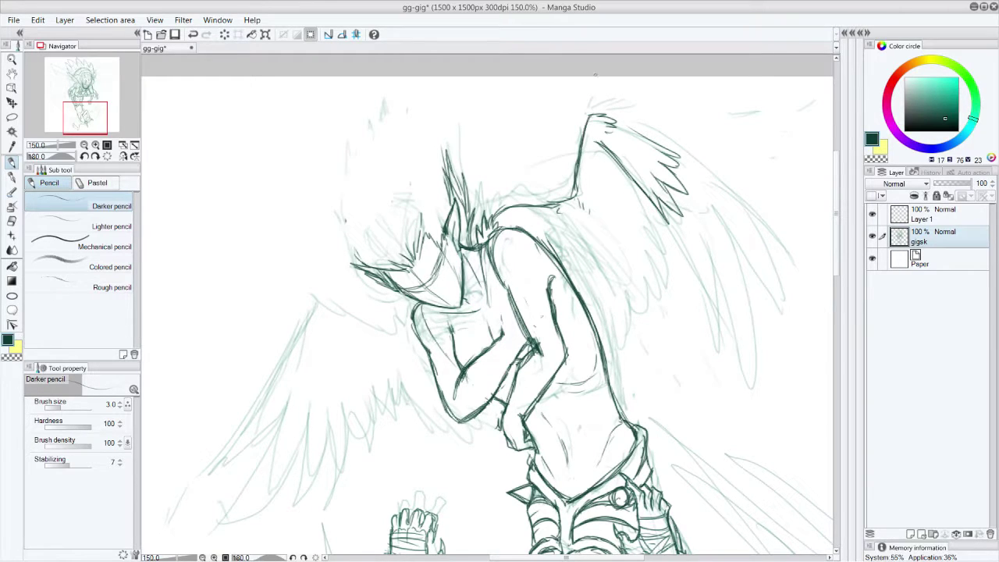
Draw the short covert feathers of the right wing, fanning out from the shoulder and along the wing's lower edge
drag(550, 250, 577, 273)
mouse_move(537, 235)
mouse_down()
mouse_move(561, 240)
mouse_move(592, 217)
mouse_up()
mouse_move(590, 218)
mouse_down()
mouse_move(604, 206)
mouse_move(601, 191)
mouse_up()
drag(564, 261, 586, 280)
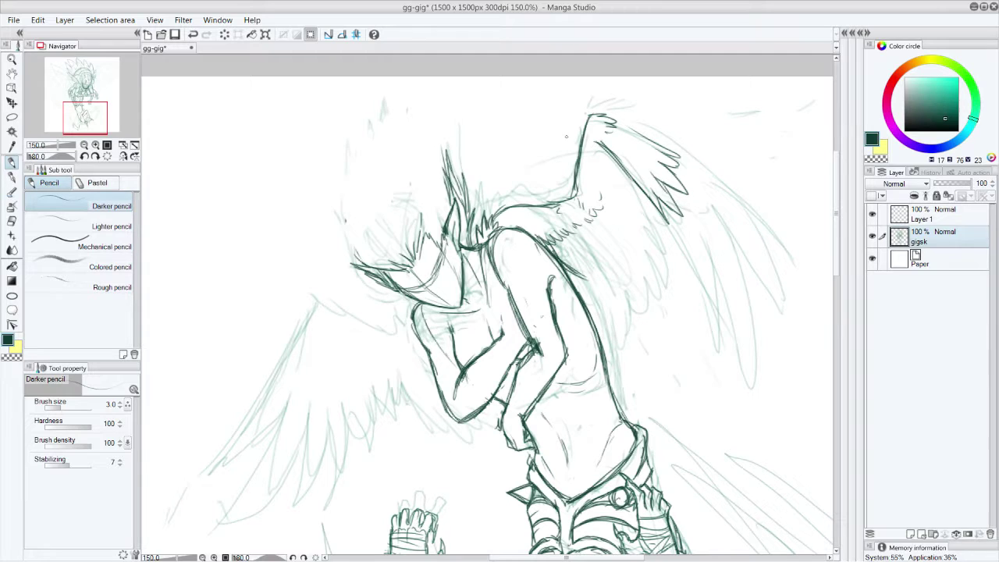
mouse_move(598, 265)
mouse_down()
mouse_move(571, 278)
mouse_move(580, 279)
mouse_up()
mouse_move(587, 248)
mouse_down()
mouse_move(565, 263)
mouse_move(574, 275)
mouse_up()
mouse_move(615, 262)
mouse_down()
mouse_move(590, 275)
mouse_move(601, 275)
mouse_up()
mouse_move(617, 239)
mouse_down()
mouse_move(585, 266)
mouse_move(597, 259)
mouse_up()
mouse_move(640, 242)
mouse_down()
mouse_move(611, 258)
mouse_move(604, 245)
mouse_up()
drag(637, 240, 610, 243)
Draw the long flight feathers along the right wing's outer edge, following the light sketch lines
mouse_move(643, 218)
mouse_down()
mouse_move(617, 236)
mouse_move(634, 223)
mouse_move(684, 251)
mouse_move(706, 291)
mouse_up()
drag(675, 234, 720, 324)
drag(696, 228, 752, 354)
drag(719, 211, 752, 352)
mouse_move(712, 195)
mouse_down()
mouse_move(692, 172)
mouse_move(729, 227)
mouse_up()
drag(698, 159, 751, 235)
drag(726, 222, 765, 272)
drag(668, 142, 718, 186)
drag(703, 156, 759, 218)
mouse_move(714, 177)
mouse_down()
mouse_move(758, 222)
mouse_move(748, 222)
mouse_up()
drag(647, 212, 674, 229)
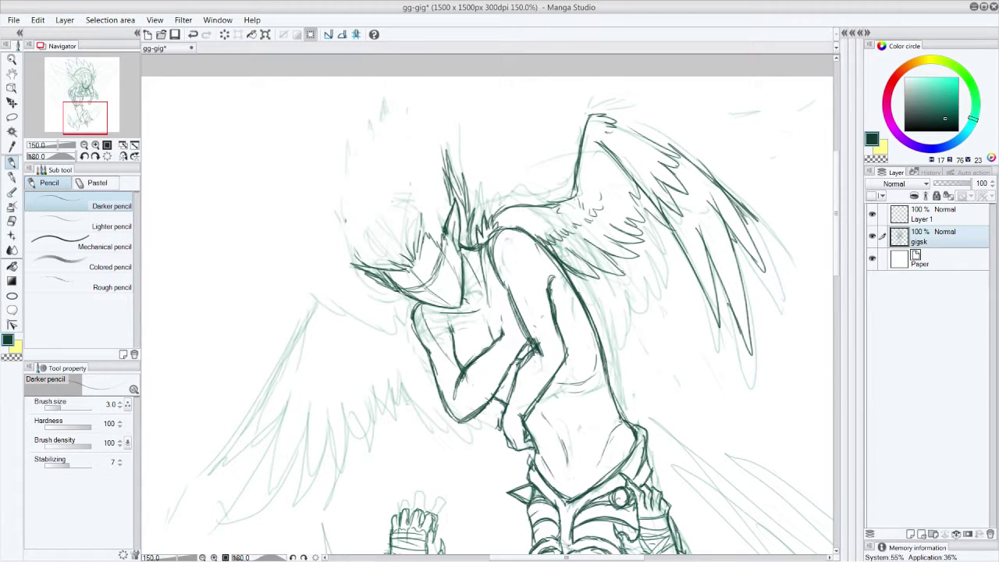
Fill in the right wing's inner lower feathers, from behind the back up to the long flight feathers
drag(599, 329, 612, 362)
drag(598, 298, 629, 341)
mouse_move(624, 278)
mouse_down()
mouse_move(646, 326)
mouse_move(639, 270)
mouse_move(641, 326)
mouse_move(660, 303)
mouse_move(650, 258)
mouse_up()
mouse_move(650, 261)
mouse_down()
mouse_move(671, 279)
mouse_move(654, 236)
mouse_up()
mouse_move(653, 239)
mouse_down()
mouse_move(671, 255)
mouse_move(651, 225)
mouse_up()
drag(656, 218, 676, 225)
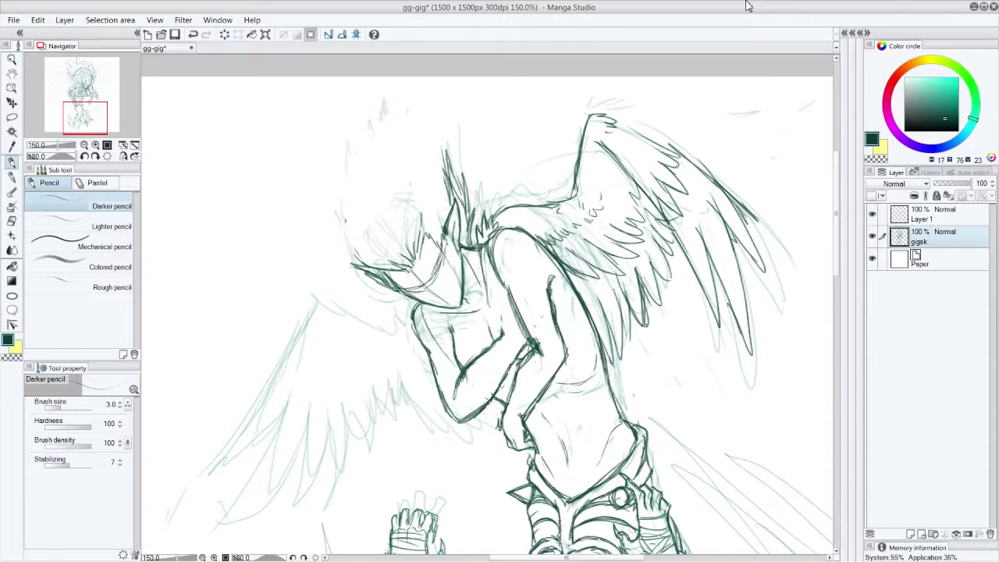
Draw the left wing's leading edge with its first short feathers, and darken the right wing's upper edge
mouse_move(421, 303)
mouse_down()
mouse_move(408, 300)
mouse_move(399, 328)
mouse_move(322, 297)
mouse_move(299, 320)
mouse_move(311, 328)
mouse_move(328, 320)
mouse_up()
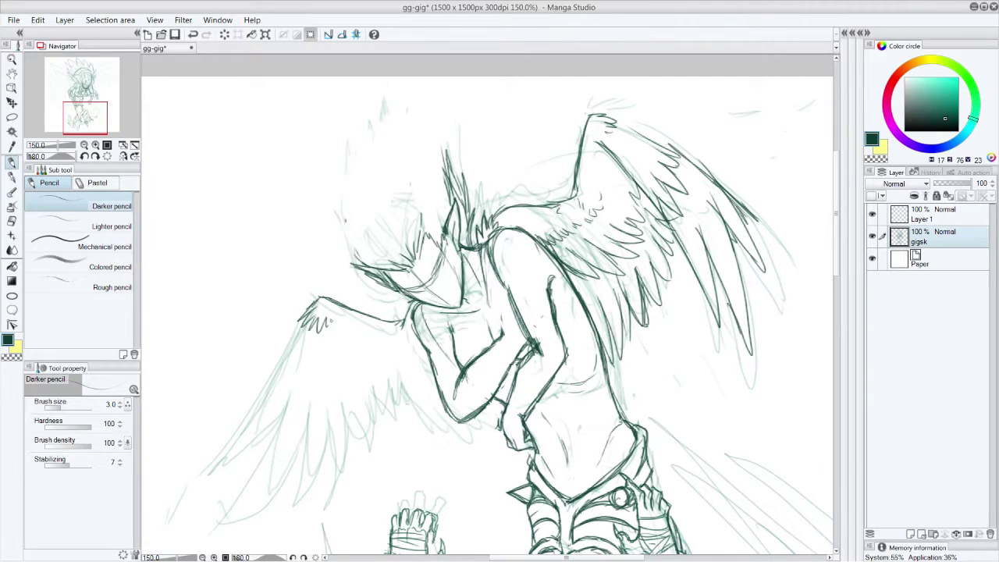
drag(394, 340, 428, 362)
mouse_move(610, 117)
mouse_down()
mouse_move(717, 178)
mouse_move(671, 147)
mouse_move(705, 172)
mouse_up()
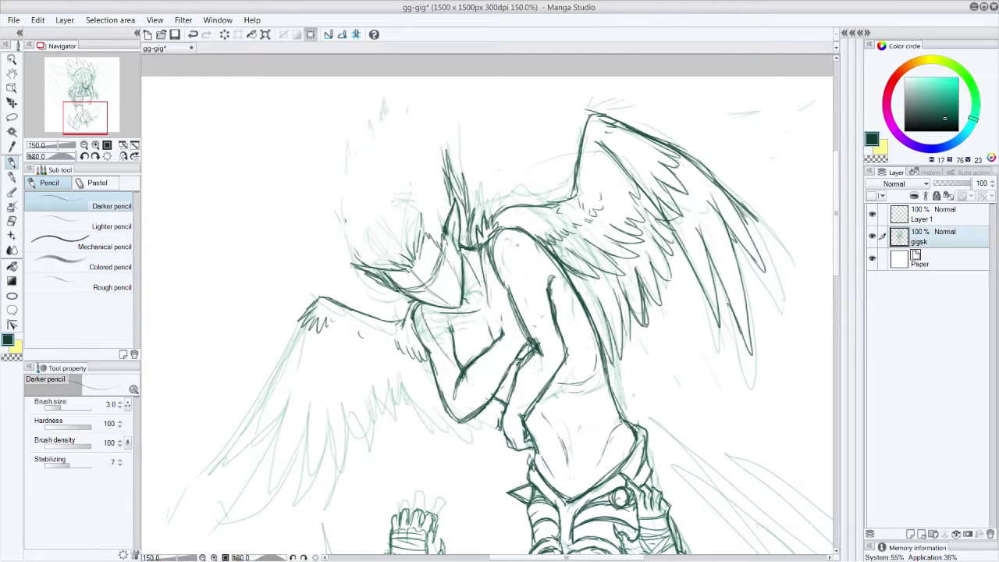
Clear the curved line across the face and sketch the closed eyes, nose and mouth, undoing unwanted strokes
mouse_move(406, 273)
mouse_down()
mouse_move(418, 290)
mouse_move(429, 273)
mouse_move(434, 306)
mouse_move(461, 308)
mouse_up()
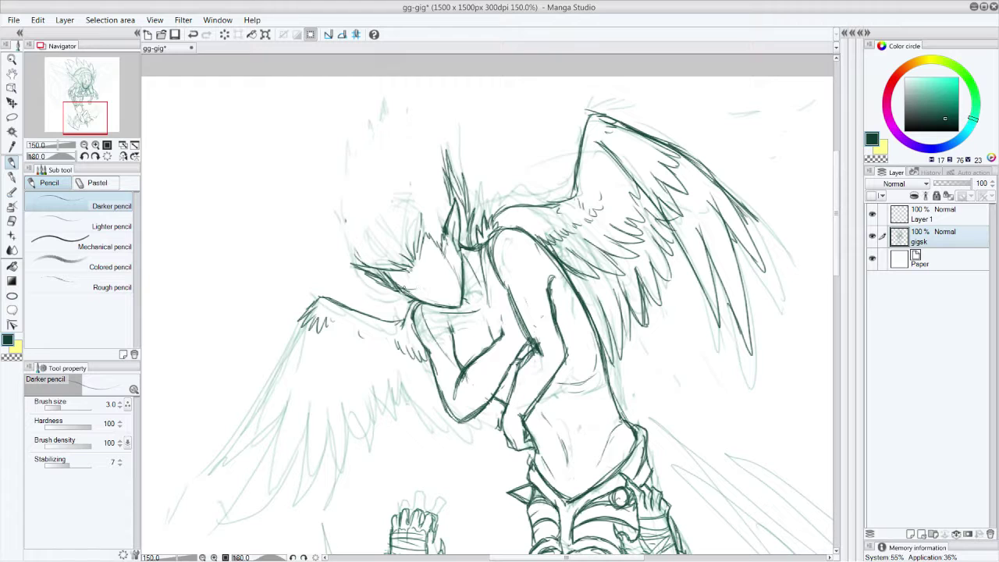
mouse_move(413, 280)
mouse_down()
mouse_move(417, 288)
mouse_move(445, 253)
mouse_move(437, 269)
mouse_up()
drag(429, 273, 444, 252)
drag(405, 281, 414, 285)
drag(431, 294, 439, 300)
drag(442, 298, 455, 290)
key(ctrl+z)
key(ctrl+z)
key(ctrl+z)
key(ctrl+z)
key(ctrl+z)
Draw the upswept hair spikes from the forehead over the crown to the strands behind the ear
drag(439, 261, 425, 241)
mouse_move(388, 265)
mouse_down()
mouse_move(345, 224)
mouse_move(362, 205)
mouse_up()
drag(386, 242, 362, 186)
mouse_move(399, 227)
mouse_down()
mouse_move(388, 167)
mouse_move(414, 167)
mouse_up()
mouse_move(418, 227)
mouse_down()
mouse_move(420, 164)
mouse_move(436, 188)
mouse_up()
mouse_move(360, 262)
mouse_down()
mouse_move(346, 209)
mouse_move(361, 169)
mouse_up()
drag(367, 204, 383, 148)
mouse_move(382, 192)
mouse_down()
mouse_move(397, 138)
mouse_move(406, 185)
mouse_move(409, 128)
mouse_up()
mouse_move(414, 178)
mouse_down()
mouse_move(428, 146)
mouse_move(453, 164)
mouse_up()
drag(449, 200, 460, 181)
drag(461, 225, 468, 197)
drag(466, 246, 474, 226)
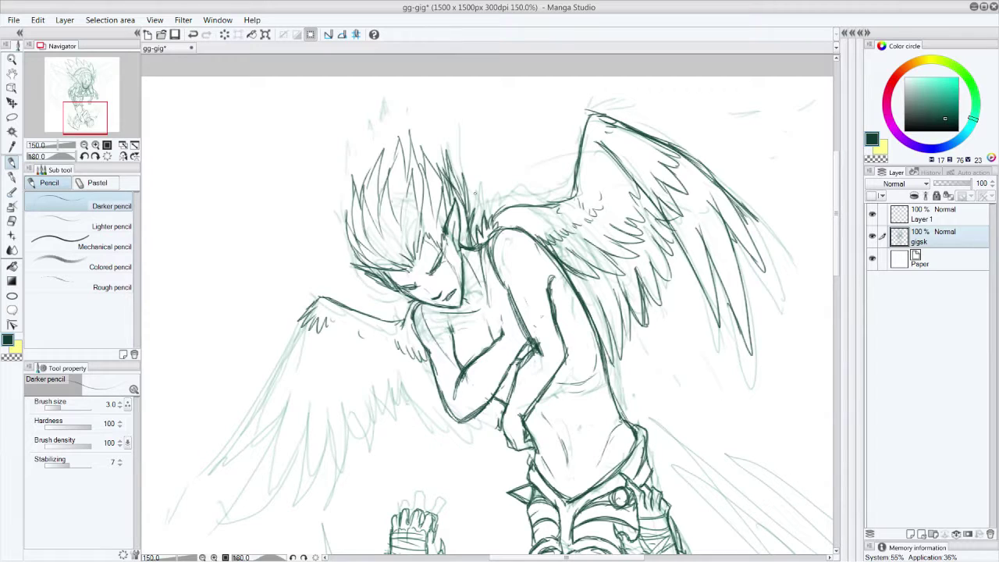
Add inner strands to the top hair spikes and strengthen the brow and jaw contours
drag(380, 190, 390, 153)
drag(405, 164, 406, 149)
drag(448, 174, 428, 158)
drag(446, 245, 391, 282)
drag(451, 239, 460, 315)
Draw the left wing's upper outer edge and the row of short feathers across its middle
drag(836, 238, 838, 277)
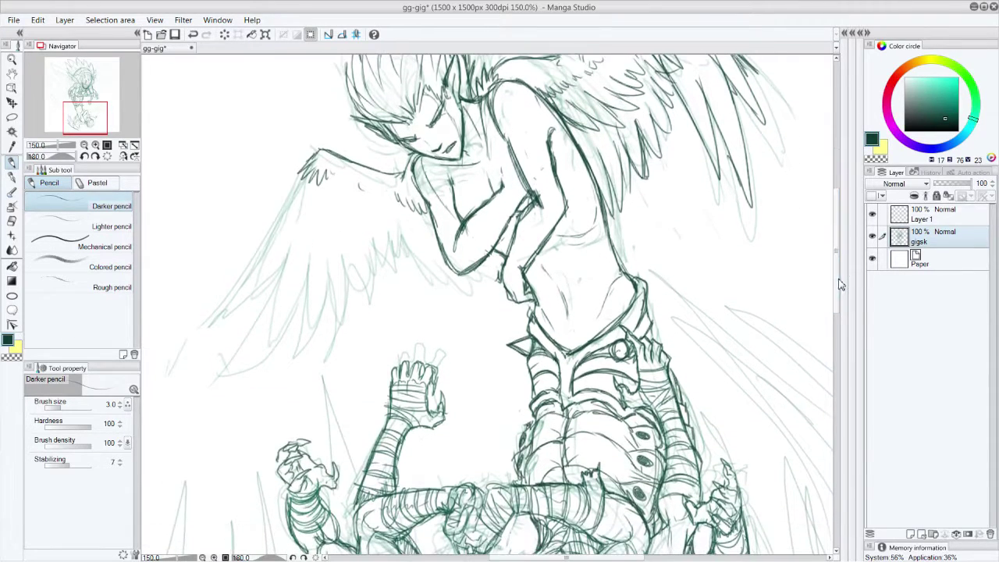
drag(306, 174, 272, 236)
mouse_move(301, 205)
mouse_down()
mouse_move(284, 246)
mouse_move(308, 224)
mouse_move(305, 250)
mouse_up()
mouse_move(320, 206)
mouse_down()
mouse_move(312, 246)
mouse_move(324, 237)
mouse_up()
drag(339, 206, 332, 233)
mouse_move(350, 209)
mouse_down()
mouse_move(383, 196)
mouse_move(360, 214)
mouse_move(378, 208)
mouse_move(438, 252)
mouse_up()
Draw the left wing's long flight feathers, spreading down from the outer edge
drag(281, 222, 218, 316)
drag(286, 264, 222, 317)
mouse_move(291, 253)
mouse_down()
mouse_move(251, 378)
mouse_move(293, 319)
mouse_move(322, 245)
mouse_move(311, 273)
mouse_move(311, 364)
mouse_up()
mouse_move(334, 272)
mouse_down()
mouse_move(312, 360)
mouse_move(329, 284)
mouse_up()
drag(353, 282, 329, 336)
drag(349, 256, 353, 302)
drag(370, 260, 359, 303)
Draw the left wing's inner lower feathers, continuing behind the bent elbow to the forearm
mouse_move(373, 242)
mouse_down()
mouse_move(364, 295)
mouse_move(372, 249)
mouse_up()
mouse_move(387, 241)
mouse_down()
mouse_move(367, 270)
mouse_move(383, 264)
mouse_up()
mouse_move(412, 245)
mouse_down()
mouse_move(406, 268)
mouse_move(437, 283)
mouse_up()
mouse_move(426, 255)
mouse_down()
mouse_move(438, 283)
mouse_move(467, 288)
mouse_up()
mouse_move(443, 261)
mouse_down()
mouse_move(472, 290)
mouse_move(489, 262)
mouse_up()
mouse_move(478, 272)
mouse_down()
mouse_move(501, 269)
mouse_move(498, 260)
mouse_up()
drag(482, 263, 503, 254)
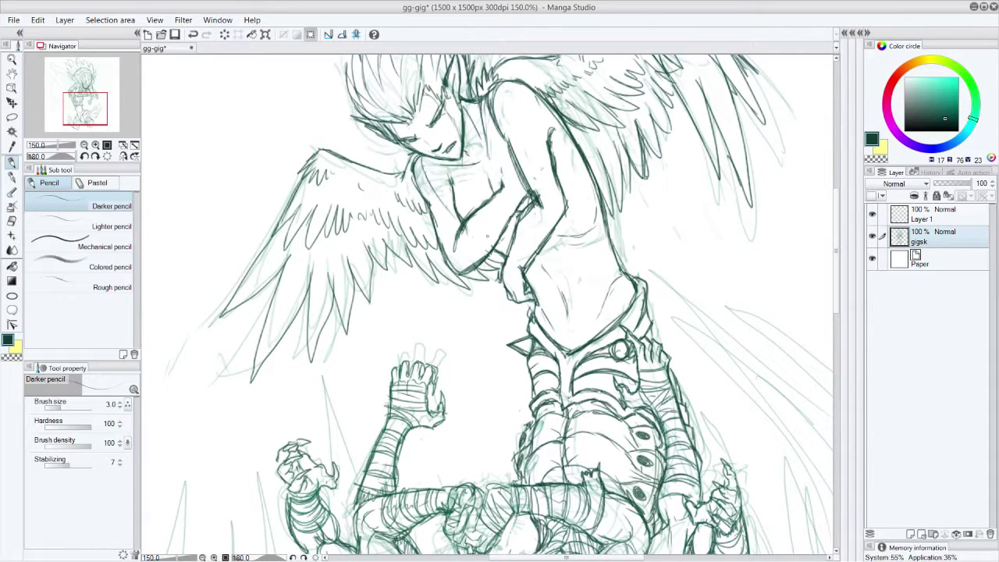
Darken the back contour down to the waist and rough in the hand over the opposite upper arm
drag(836, 236, 837, 212)
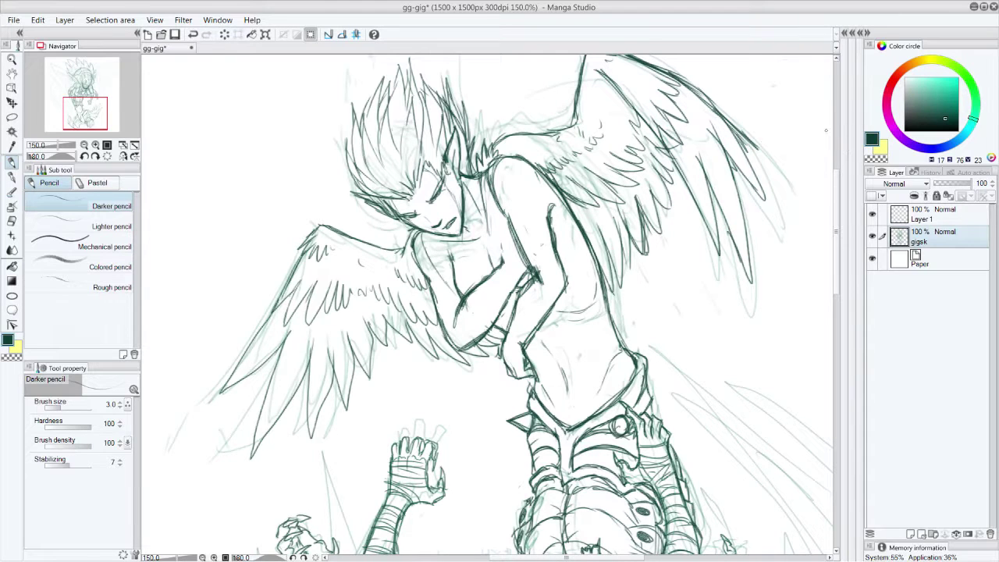
drag(601, 277, 636, 359)
mouse_move(838, 272)
mouse_down()
mouse_move(838, 248)
mouse_move(839, 278)
mouse_up()
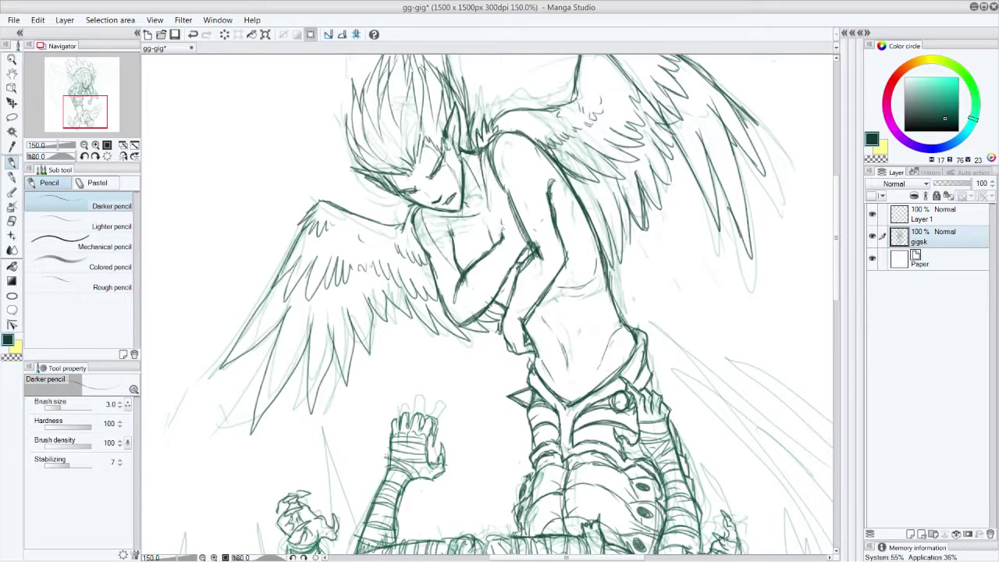
mouse_move(500, 213)
mouse_down()
mouse_move(506, 205)
mouse_move(517, 219)
mouse_move(530, 206)
mouse_up()
mouse_move(531, 246)
mouse_down()
mouse_move(539, 208)
mouse_move(529, 204)
mouse_move(537, 236)
mouse_up()
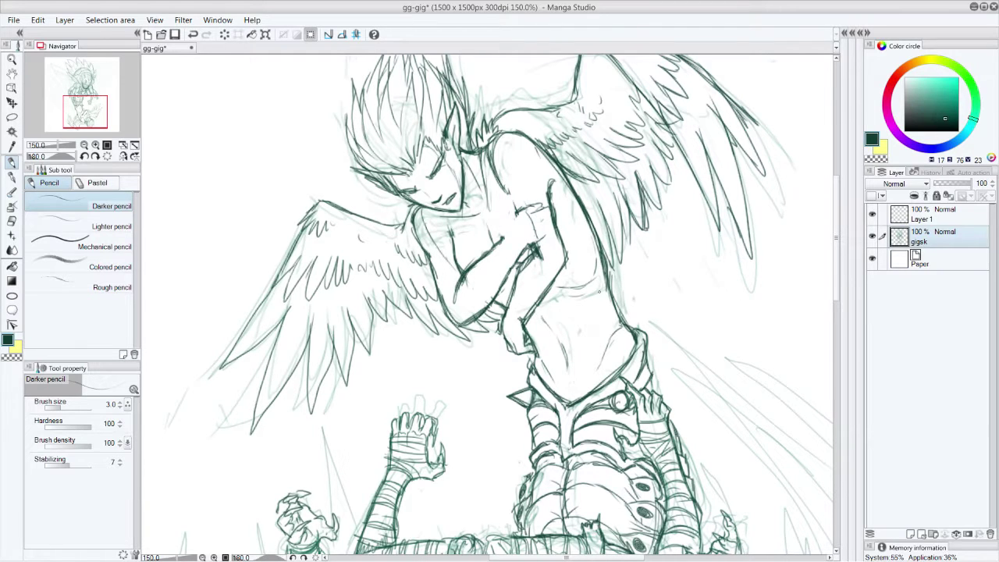
Define the thumb, fingers and wrist of the hand gripping the upper arm
mouse_move(505, 239)
mouse_down()
mouse_move(512, 194)
mouse_move(544, 207)
mouse_up()
mouse_move(538, 212)
mouse_down()
mouse_move(548, 207)
mouse_move(541, 218)
mouse_up()
mouse_move(551, 212)
mouse_down()
mouse_move(538, 221)
mouse_move(543, 239)
mouse_up()
drag(545, 224, 543, 224)
drag(551, 225, 541, 235)
drag(549, 201, 548, 236)
mouse_move(548, 235)
mouse_down()
mouse_move(539, 243)
mouse_move(523, 219)
mouse_move(537, 246)
mouse_up()
drag(533, 247, 522, 256)
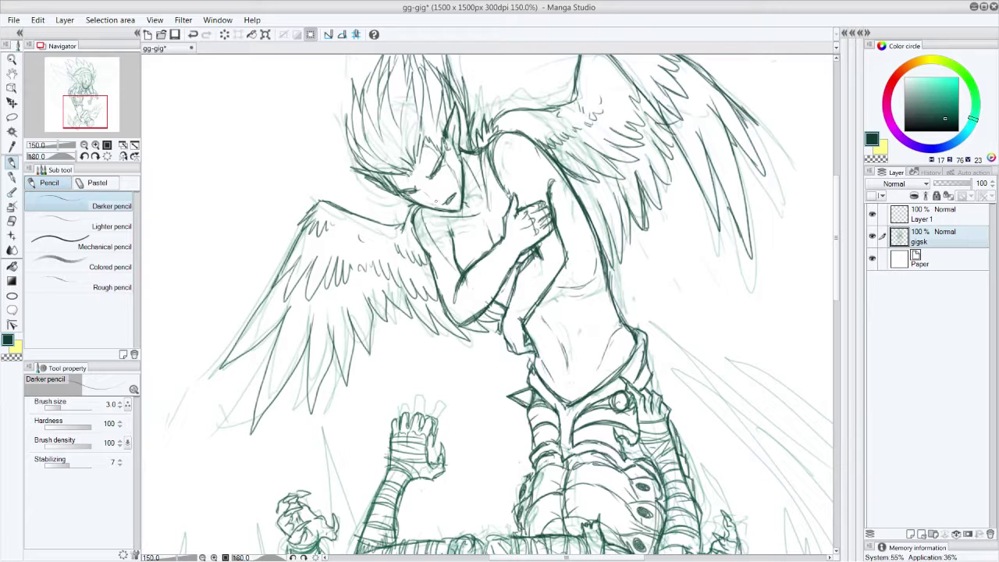
Touch up the lines of the mouth, chest, gripped arm and neck
drag(431, 201, 441, 198)
drag(456, 235, 453, 254)
drag(558, 225, 553, 204)
drag(466, 175, 460, 199)
Darken the outer hair spikes over the crown and reinforce the pointed ear and jawline
drag(836, 258, 834, 238)
mouse_move(368, 254)
mouse_down()
mouse_move(348, 213)
mouse_move(353, 167)
mouse_move(411, 118)
mouse_up()
drag(426, 176, 421, 135)
drag(443, 171, 426, 145)
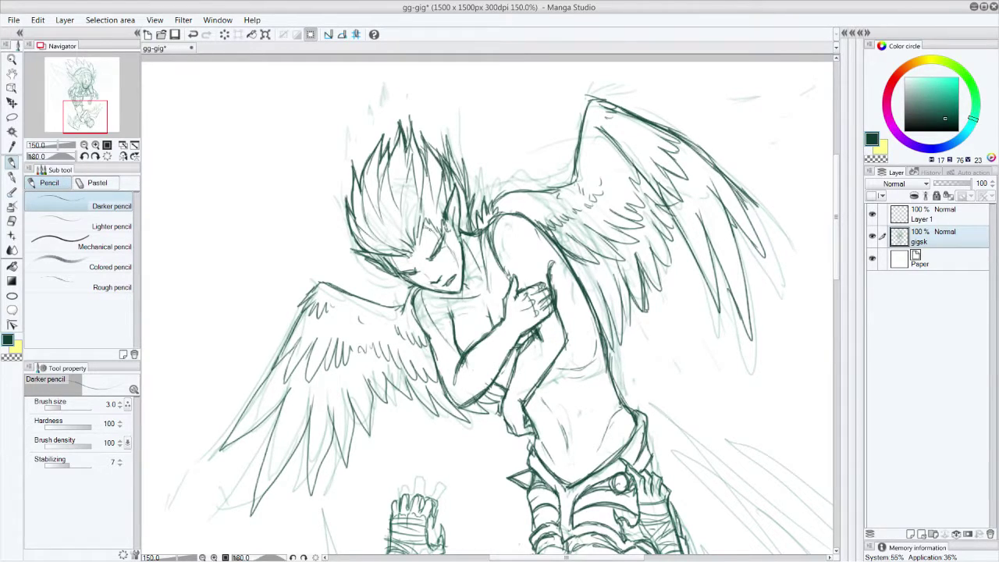
drag(448, 231, 455, 197)
drag(462, 259, 458, 289)
drag(463, 275, 458, 291)
drag(388, 259, 440, 289)
Save the drawing
mouse_move(835, 173)
mouse_down()
mouse_move(835, 270)
mouse_move(835, 227)
mouse_up()
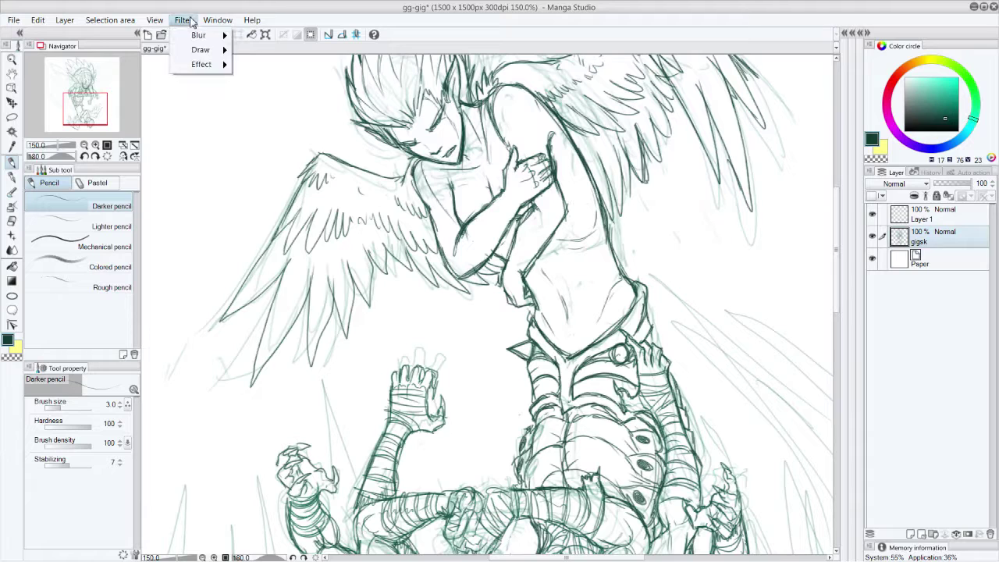
click(183, 19)
click(182, 19)
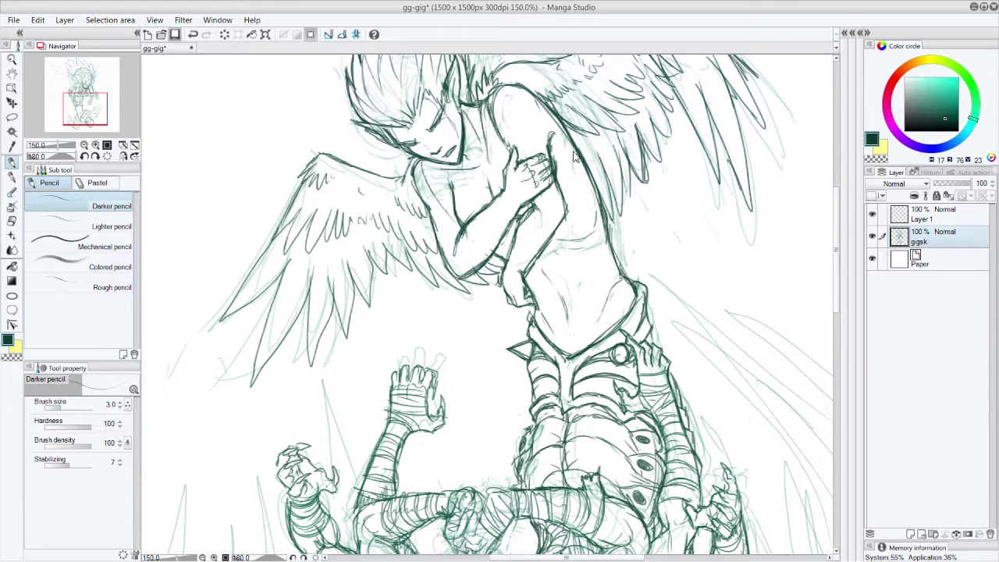
key(ctrl+s)
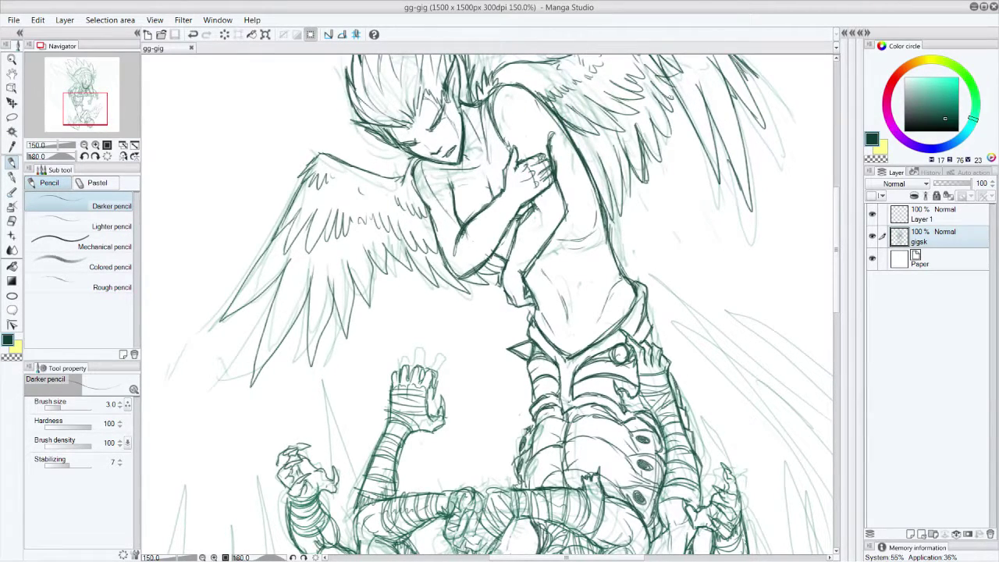
Try to rotate the canvas view by 180 degrees
click(182, 21)
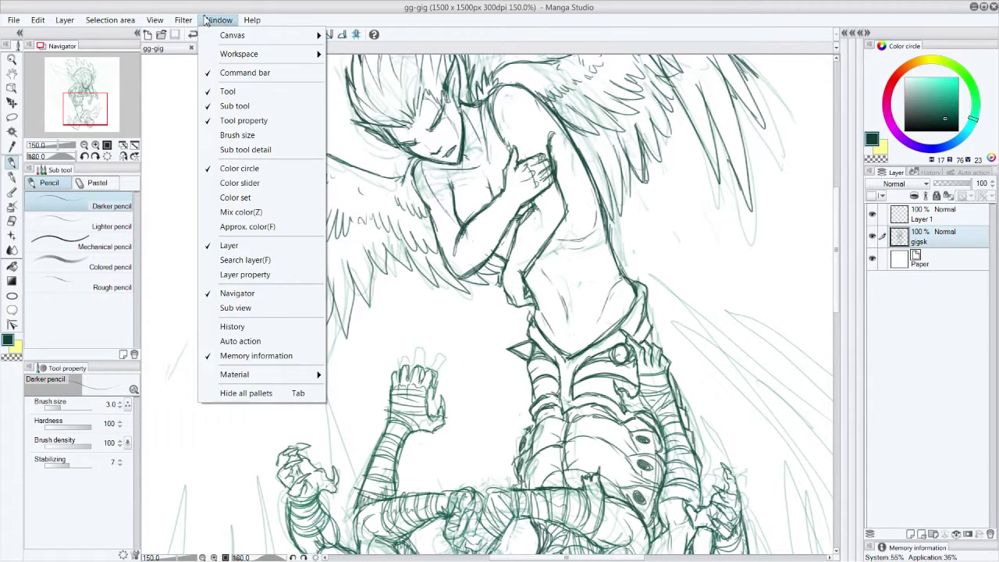
mouse_move(185, 25)
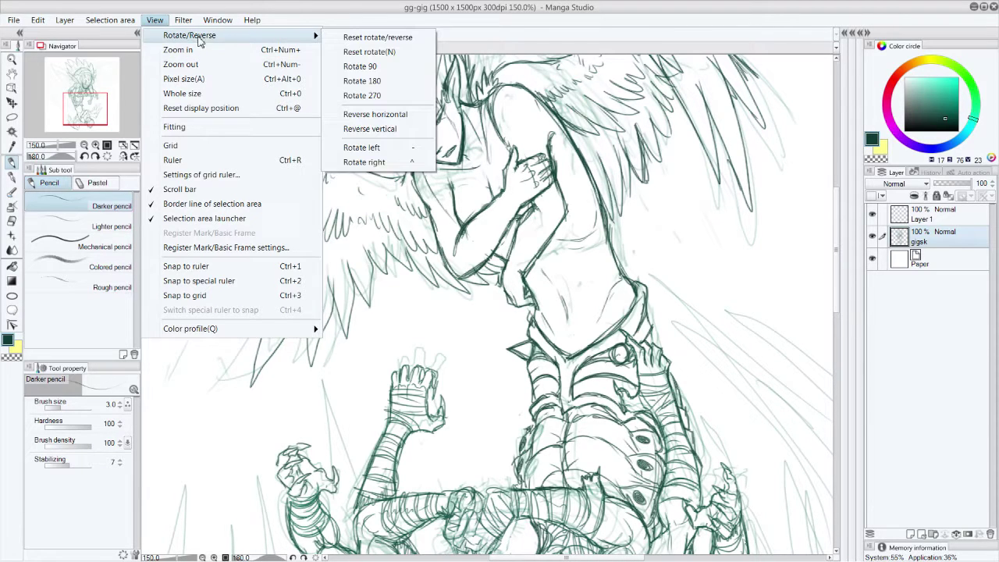
click(375, 81)
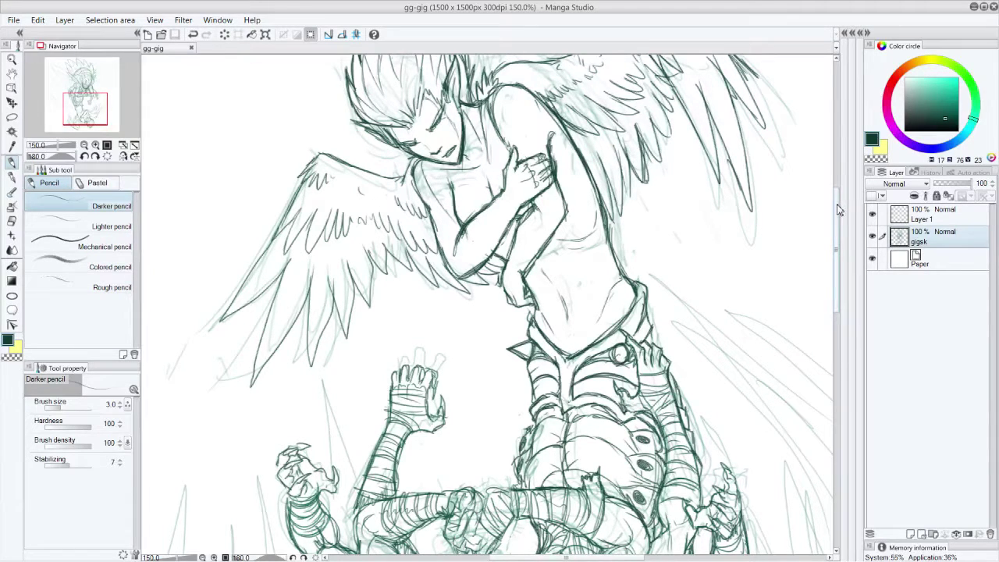
drag(839, 209, 838, 201)
click(154, 20)
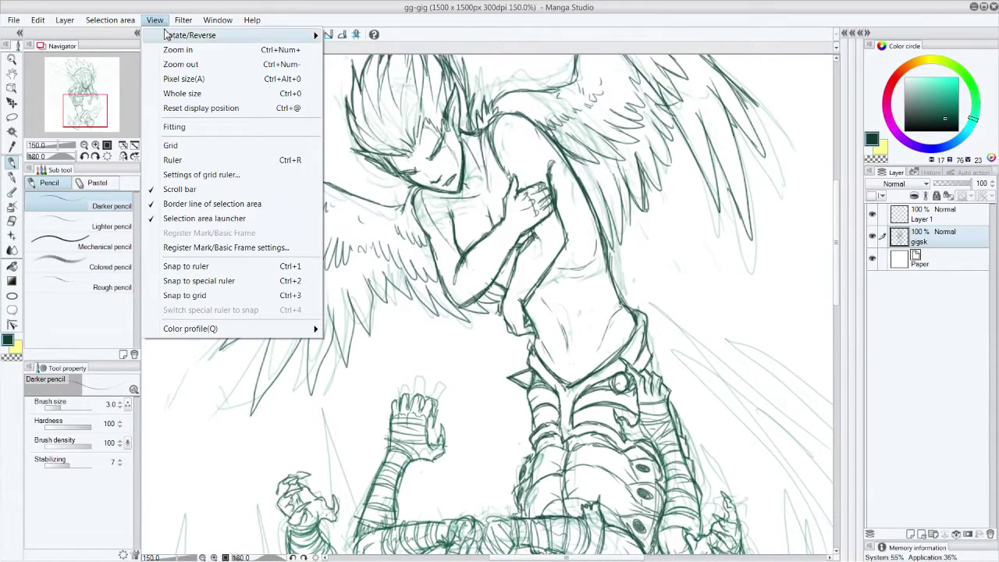
mouse_move(179, 35)
click(387, 86)
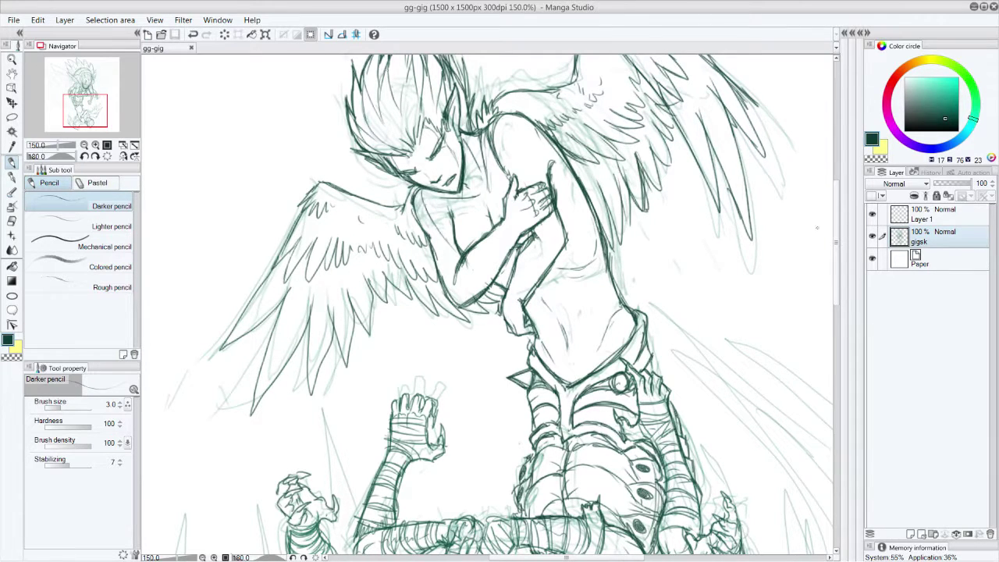
Set the zoom to 100% over the multi-armed creature and try the 180-degree view rotation again
drag(836, 240, 836, 244)
scroll(830, 243, down, 1)
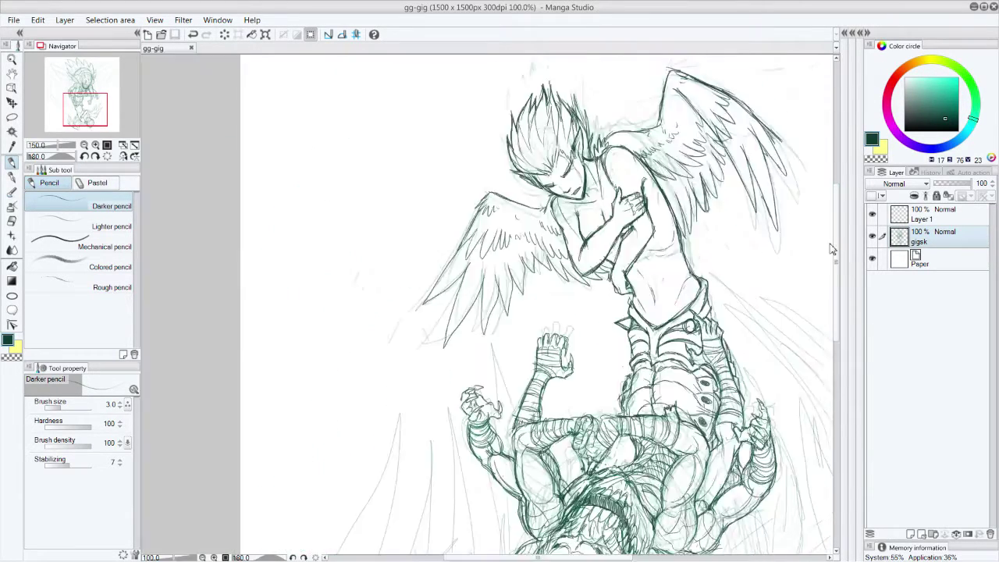
key(ctrl+minus)
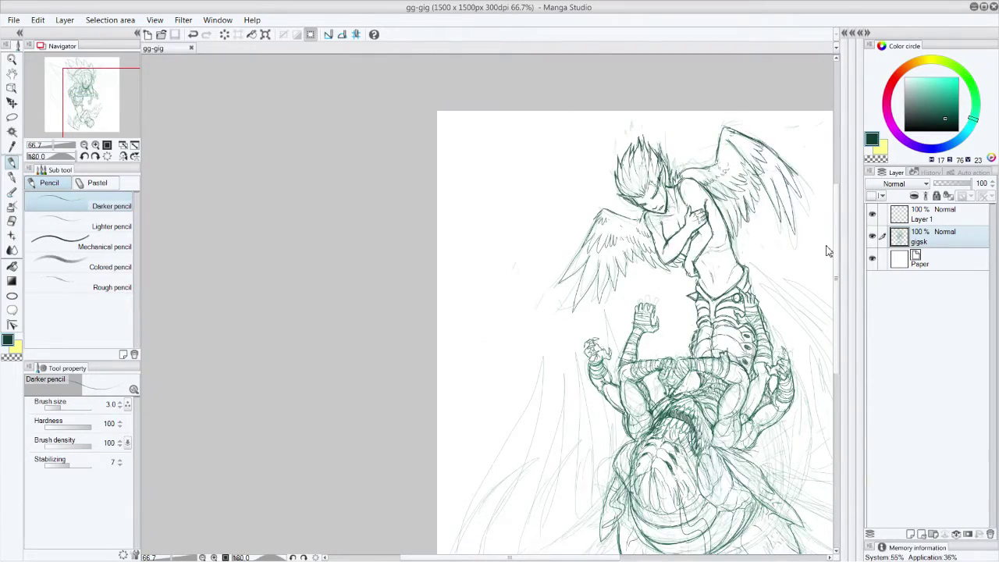
key(ctrl+plus)
mouse_move(100, 109)
mouse_down()
mouse_move(71, 83)
mouse_move(93, 92)
mouse_up()
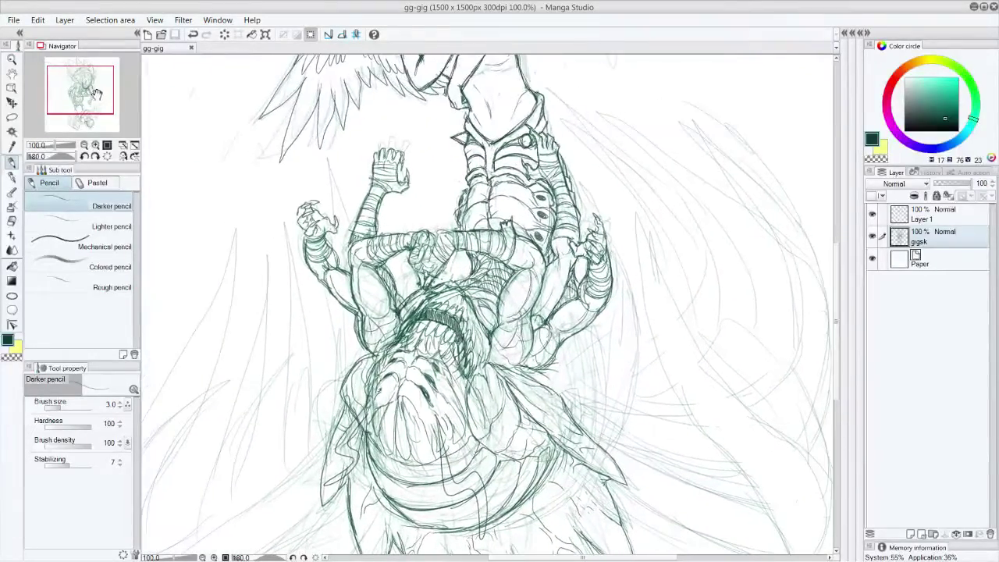
click(160, 20)
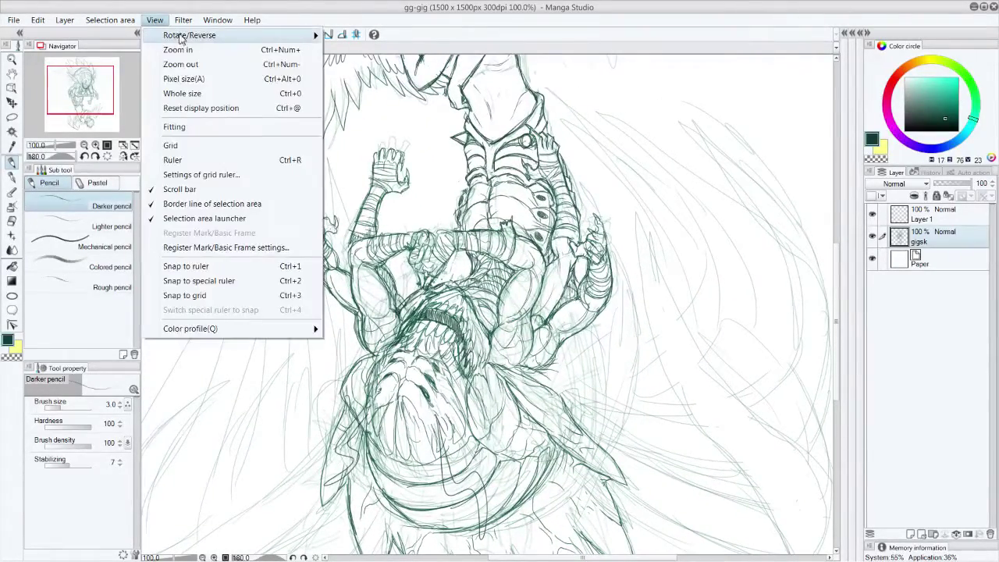
click(402, 81)
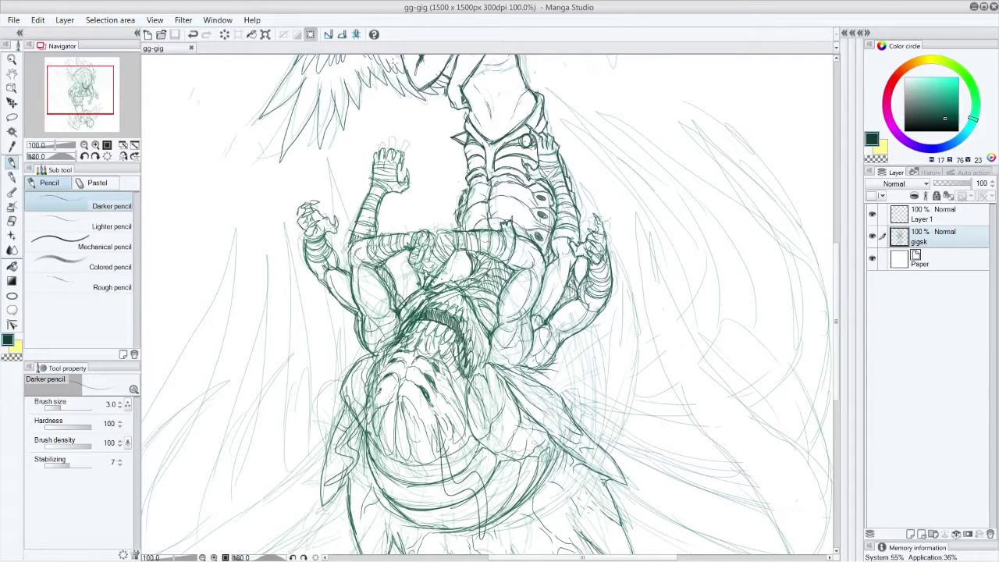
Reverse the canvas view horizontally and vertically to bring the multi-armed creature upright
click(218, 20)
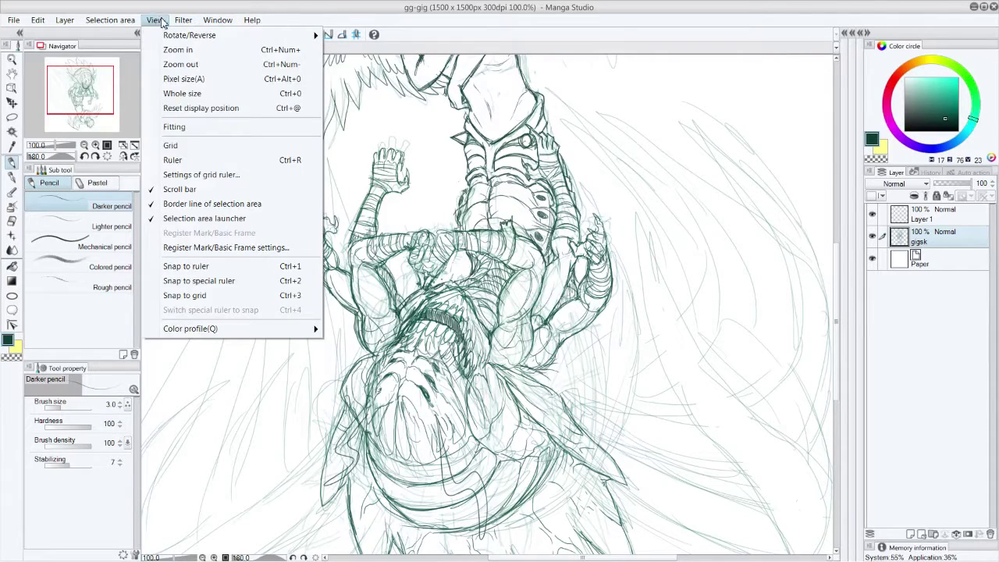
mouse_move(160, 22)
mouse_move(297, 36)
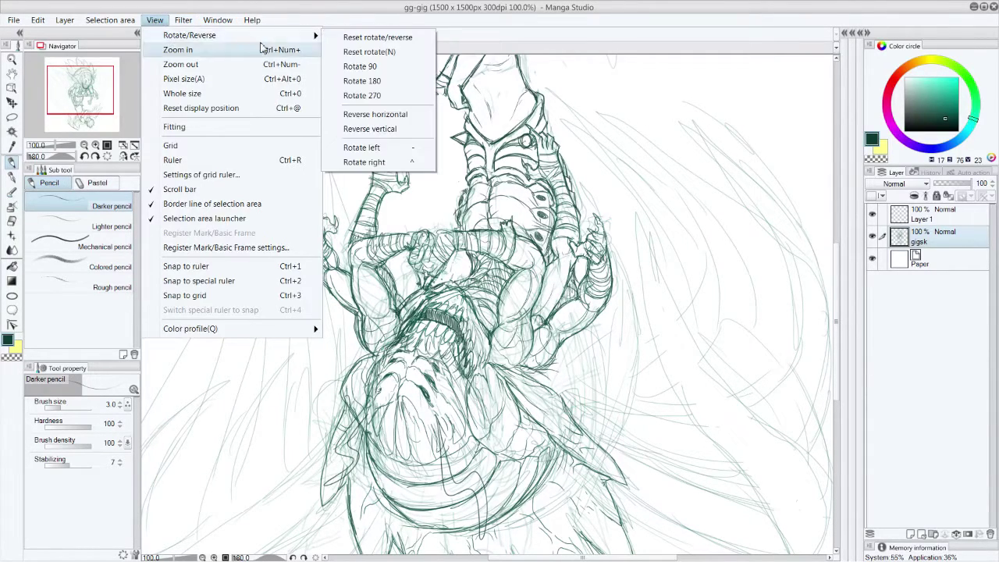
click(395, 119)
click(110, 21)
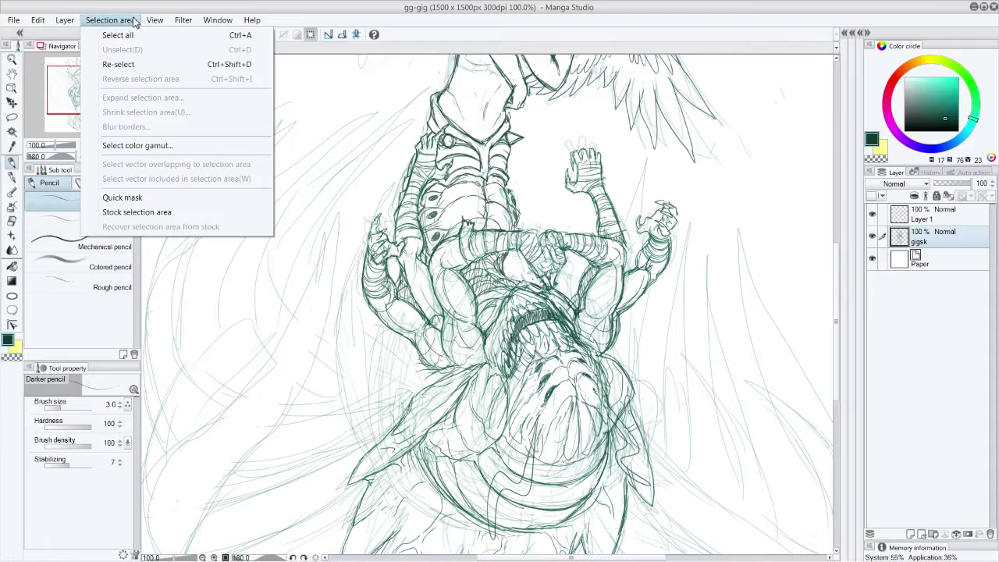
mouse_move(155, 21)
mouse_move(174, 39)
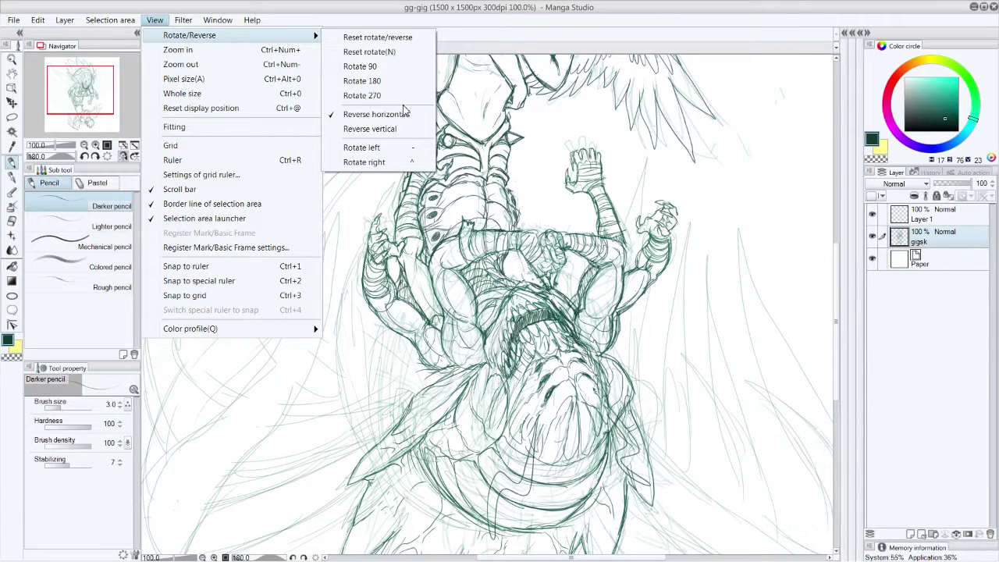
click(405, 130)
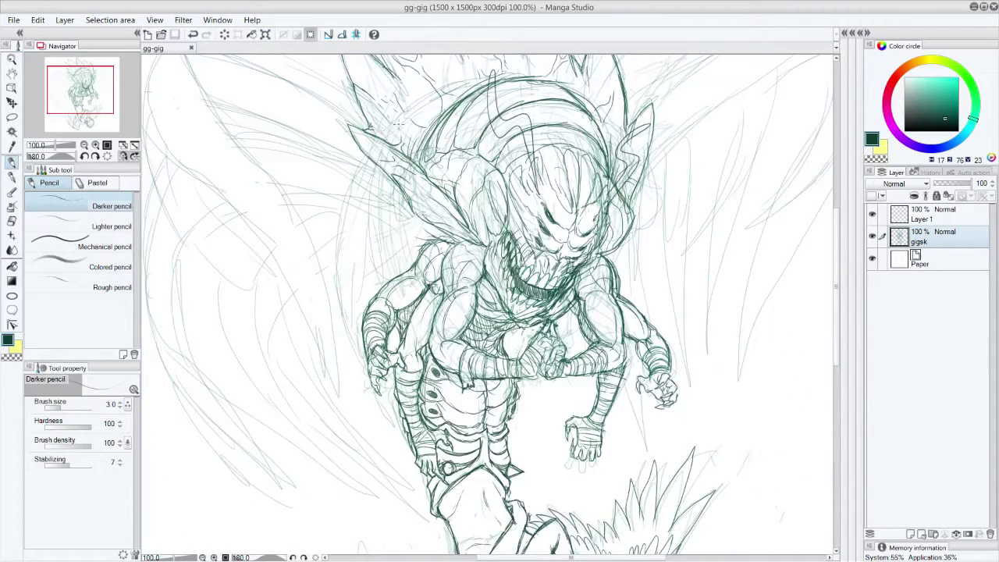
Zoom out to 66.7% and review the whole figure from the winged figure up to the creature's head spikes
drag(834, 310, 832, 375)
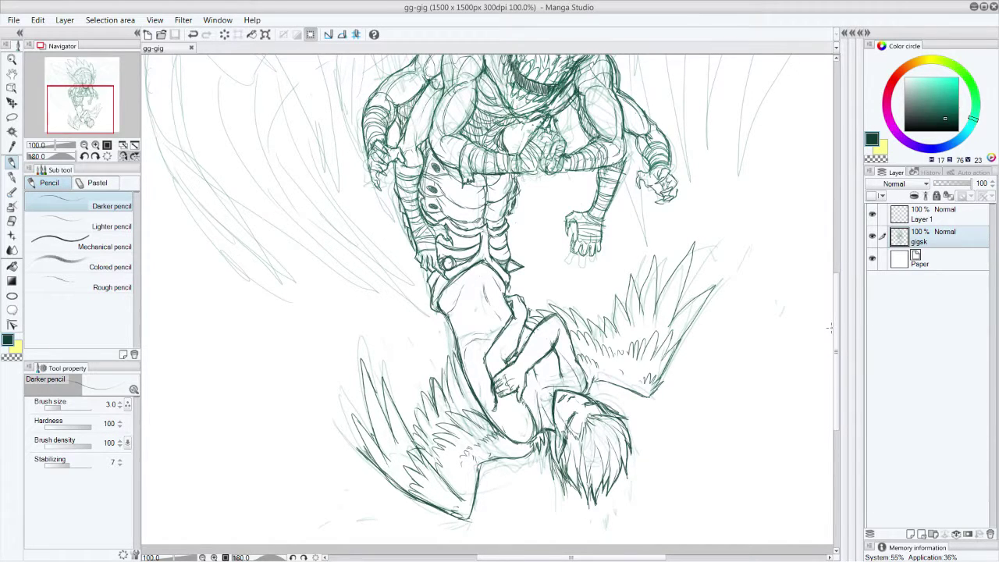
key(ctrl+minus)
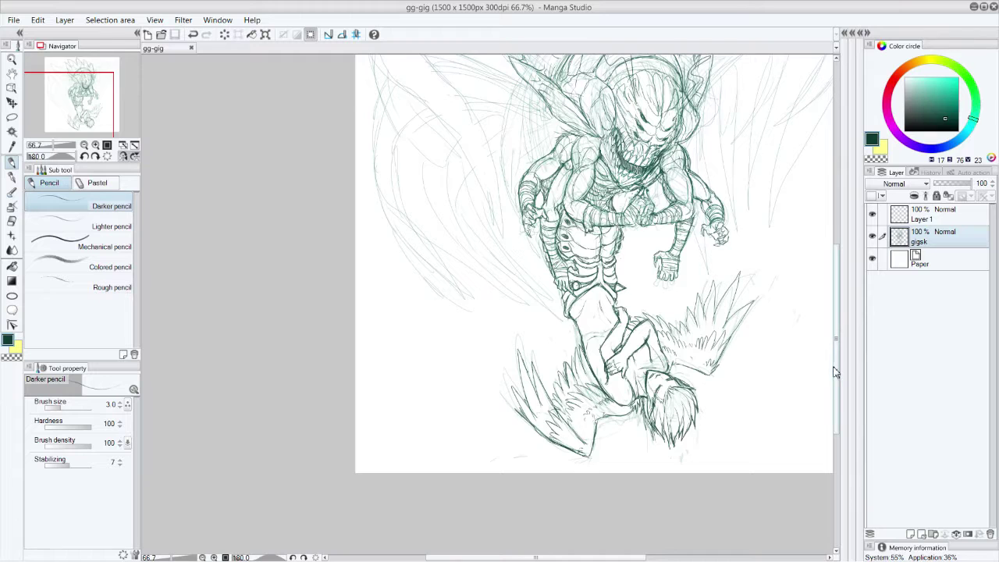
scroll(835, 343, up, 2)
scroll(840, 336, up, 1)
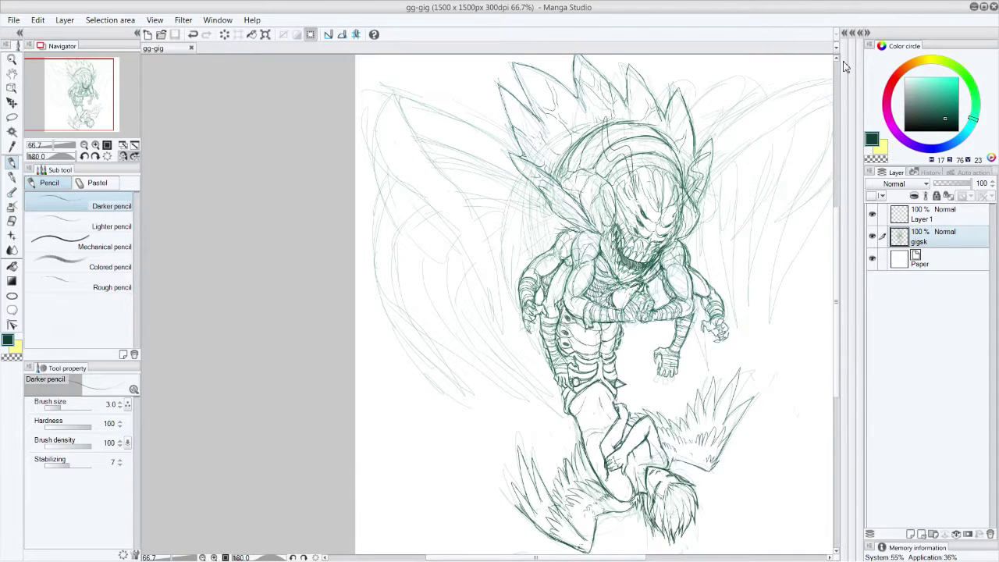
Darken the small spike beside the creature's head and outline the long front blade and upper edge of its left-hand wing
scroll(838, 407, down, 2)
scroll(837, 407, up, 3)
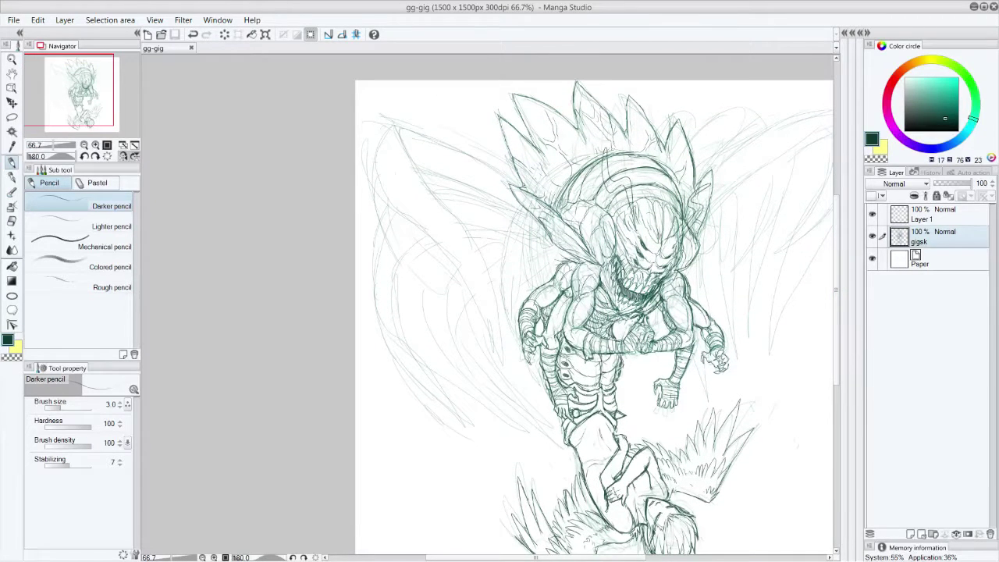
mouse_move(510, 186)
mouse_down()
mouse_move(552, 240)
mouse_move(597, 268)
mouse_move(555, 218)
mouse_move(596, 259)
mouse_move(577, 223)
mouse_move(506, 178)
mouse_move(509, 147)
mouse_up()
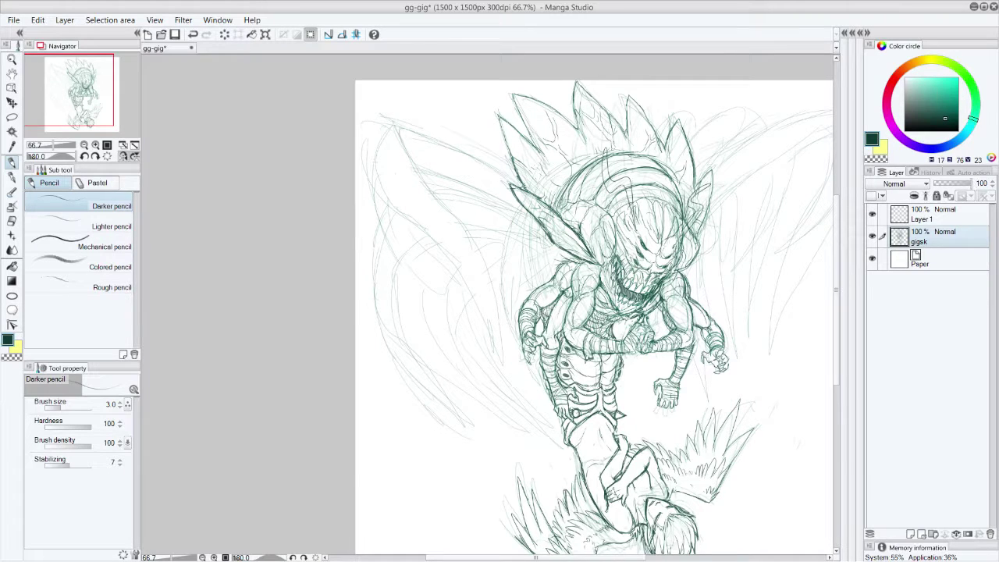
drag(682, 256, 678, 222)
mouse_move(400, 143)
mouse_down()
mouse_move(472, 242)
mouse_move(495, 299)
mouse_move(499, 348)
mouse_move(499, 331)
mouse_move(483, 329)
mouse_move(419, 227)
mouse_move(378, 192)
mouse_move(380, 139)
mouse_move(403, 125)
mouse_move(388, 121)
mouse_move(408, 125)
mouse_move(517, 186)
mouse_up()
mouse_move(416, 169)
mouse_down()
mouse_move(536, 226)
mouse_move(453, 147)
mouse_move(515, 198)
mouse_move(468, 153)
mouse_up()
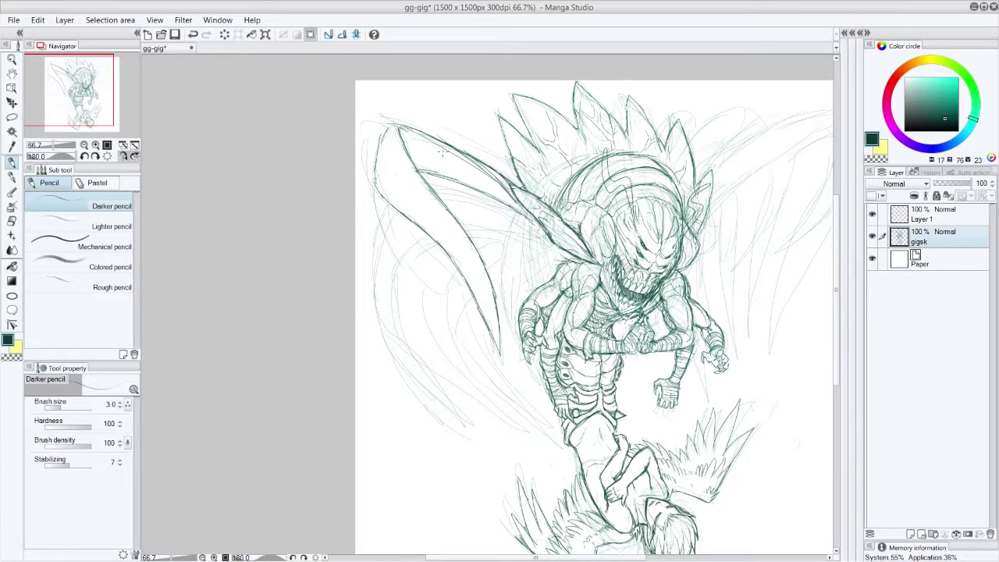
Add vein lines inside the front blade and upper membrane of the left-hand wing
mouse_move(497, 209)
mouse_down()
mouse_move(521, 215)
mouse_move(448, 151)
mouse_move(445, 168)
mouse_move(465, 160)
mouse_move(382, 145)
mouse_move(393, 198)
mouse_move(428, 222)
mouse_up()
mouse_move(384, 144)
mouse_down()
mouse_move(436, 201)
mouse_move(452, 256)
mouse_move(454, 224)
mouse_move(477, 254)
mouse_up()
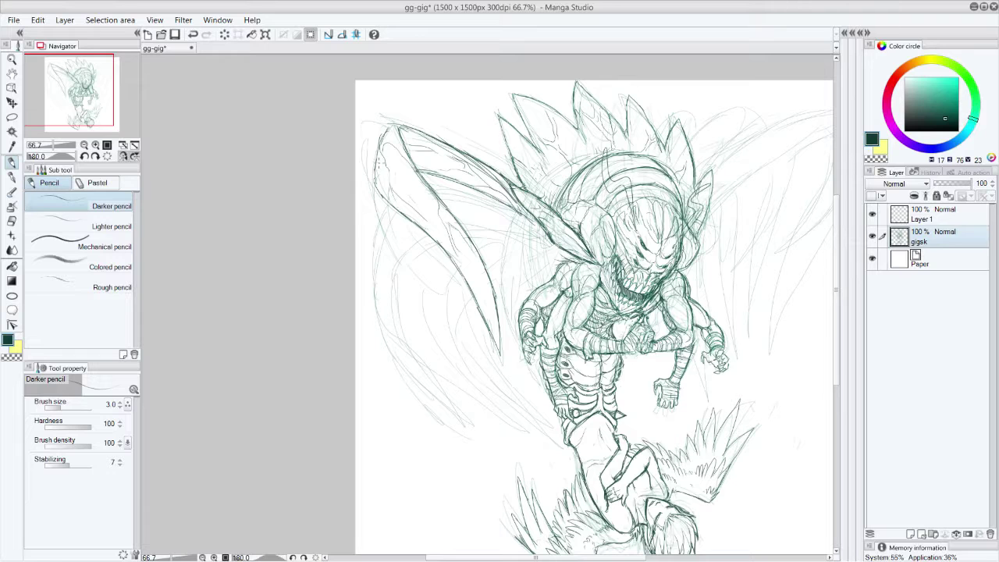
mouse_move(377, 138)
mouse_down()
mouse_move(392, 199)
mouse_move(412, 223)
mouse_move(409, 167)
mouse_move(534, 220)
mouse_up()
mouse_move(434, 186)
mouse_down()
mouse_move(516, 211)
mouse_move(548, 234)
mouse_up()
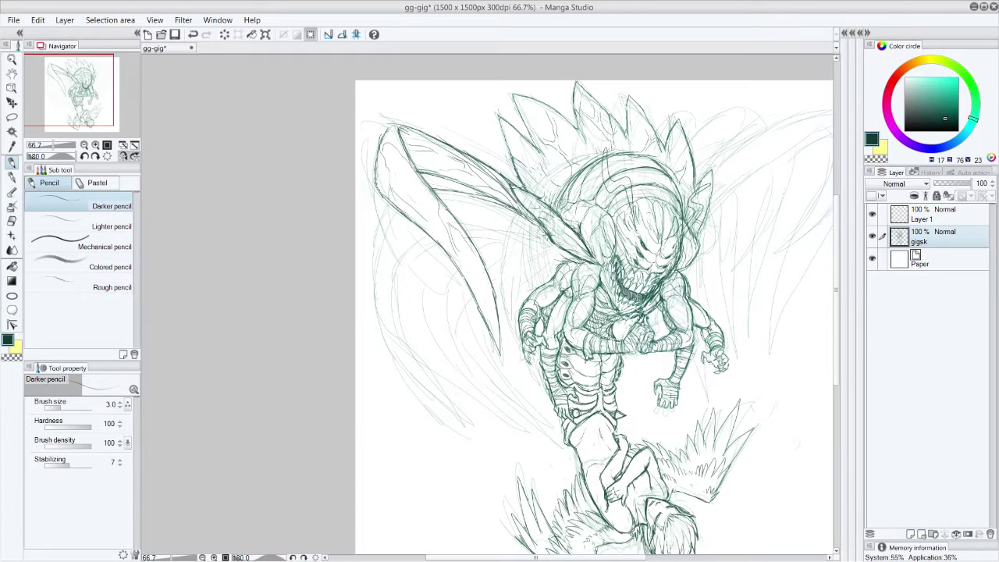
Clear and redraw the left-hand wing's upper membrane with dark ribs converging on the creature's shoulder
mouse_move(460, 225)
mouse_down()
mouse_move(547, 236)
mouse_move(461, 224)
mouse_up()
drag(504, 205, 553, 234)
mouse_move(468, 160)
mouse_down()
mouse_move(540, 235)
mouse_move(484, 191)
mouse_move(487, 166)
mouse_move(500, 176)
mouse_move(455, 146)
mouse_move(533, 234)
mouse_up()
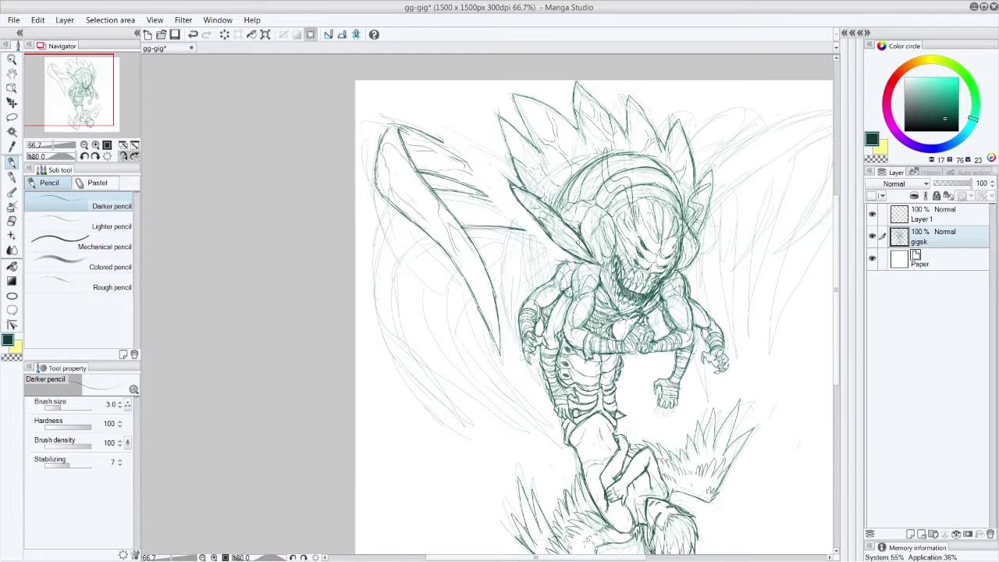
mouse_move(464, 155)
mouse_down()
mouse_move(569, 256)
mouse_move(559, 243)
mouse_up()
drag(473, 186, 555, 250)
drag(477, 164, 548, 238)
drag(482, 185, 541, 241)
mouse_move(446, 194)
mouse_down()
mouse_move(518, 222)
mouse_move(570, 260)
mouse_up()
mouse_move(508, 221)
mouse_down()
mouse_move(563, 259)
mouse_move(556, 254)
mouse_up()
drag(485, 201, 543, 246)
drag(442, 202, 511, 212)
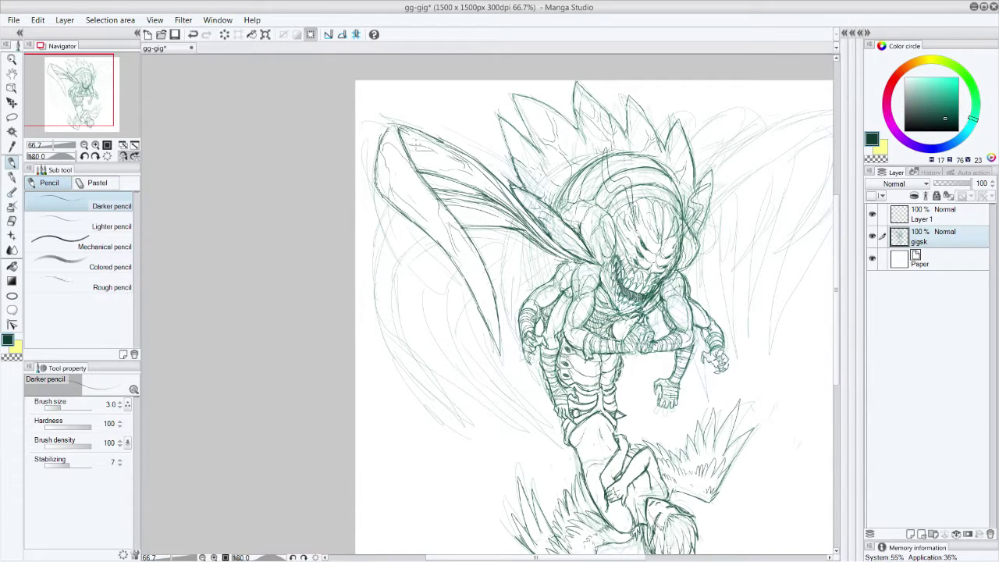
drag(486, 209, 529, 242)
Draw the curved outer edge of the left-hand wing, sweeping behind the front blade and down to a hanging tip
mouse_move(455, 228)
mouse_down()
mouse_move(402, 248)
mouse_move(383, 303)
mouse_up()
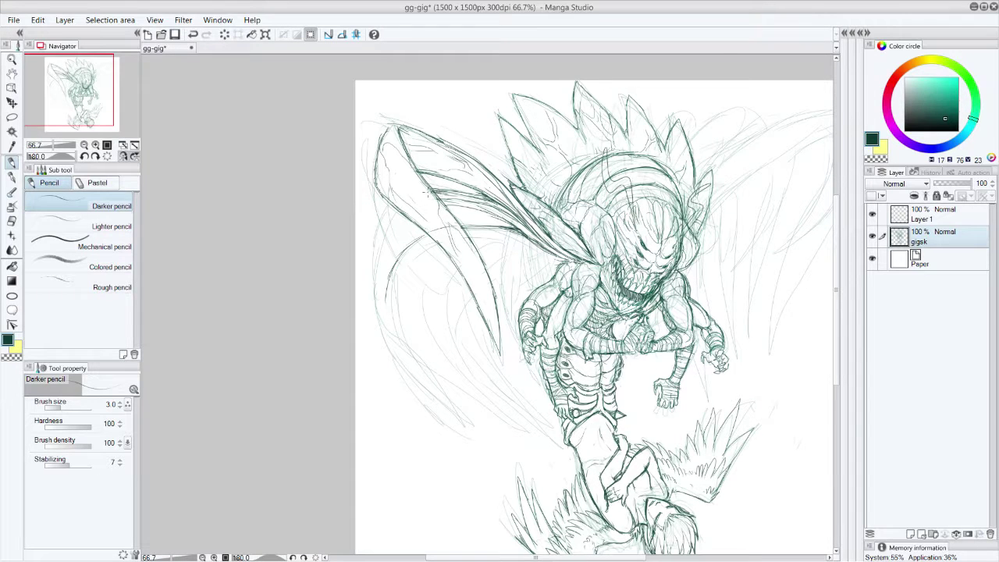
mouse_move(388, 204)
mouse_down()
mouse_move(370, 273)
mouse_move(407, 343)
mouse_move(442, 375)
mouse_move(461, 426)
mouse_move(379, 312)
mouse_move(371, 231)
mouse_up()
mouse_move(385, 291)
mouse_down()
mouse_move(406, 340)
mouse_move(441, 370)
mouse_move(456, 420)
mouse_move(399, 319)
mouse_move(390, 240)
mouse_up()
mouse_move(397, 339)
mouse_down()
mouse_move(377, 279)
mouse_move(381, 204)
mouse_move(426, 264)
mouse_move(400, 225)
mouse_move(373, 266)
mouse_up()
drag(398, 242, 394, 233)
mouse_move(454, 214)
mouse_down()
mouse_move(498, 222)
mouse_move(475, 220)
mouse_up()
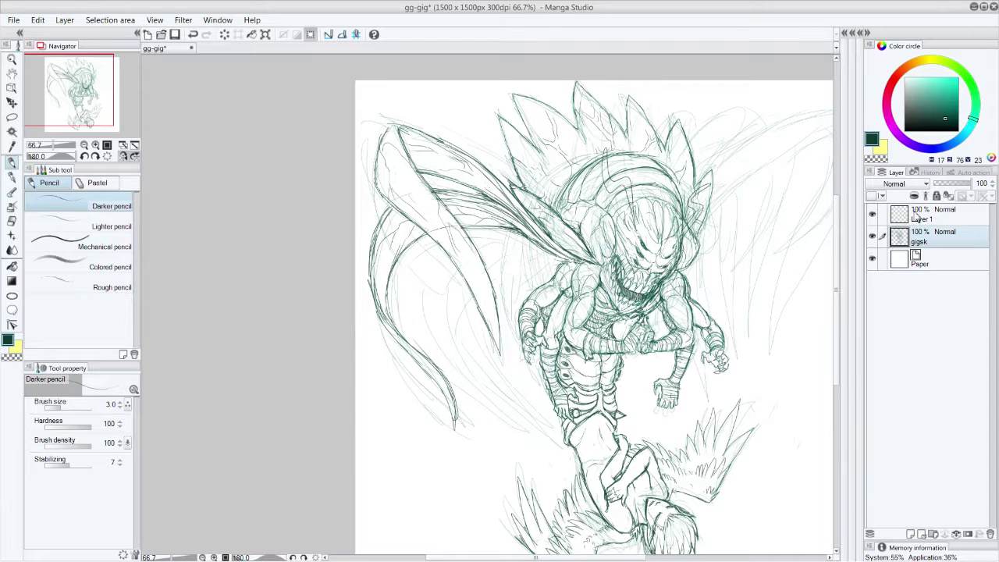
Add tapered hanging strips and inner contour lines to the lower part of the left-hand wing
drag(442, 386, 452, 444)
mouse_move(565, 262)
mouse_down()
mouse_move(497, 232)
mouse_move(542, 255)
mouse_move(478, 242)
mouse_move(441, 281)
mouse_move(435, 394)
mouse_move(406, 451)
mouse_move(416, 389)
mouse_move(403, 303)
mouse_move(418, 252)
mouse_move(437, 226)
mouse_move(507, 239)
mouse_move(478, 241)
mouse_move(406, 347)
mouse_up()
mouse_move(439, 299)
mouse_down()
mouse_move(457, 255)
mouse_move(401, 461)
mouse_up()
mouse_move(451, 249)
mouse_down()
mouse_move(416, 285)
mouse_move(420, 347)
mouse_up()
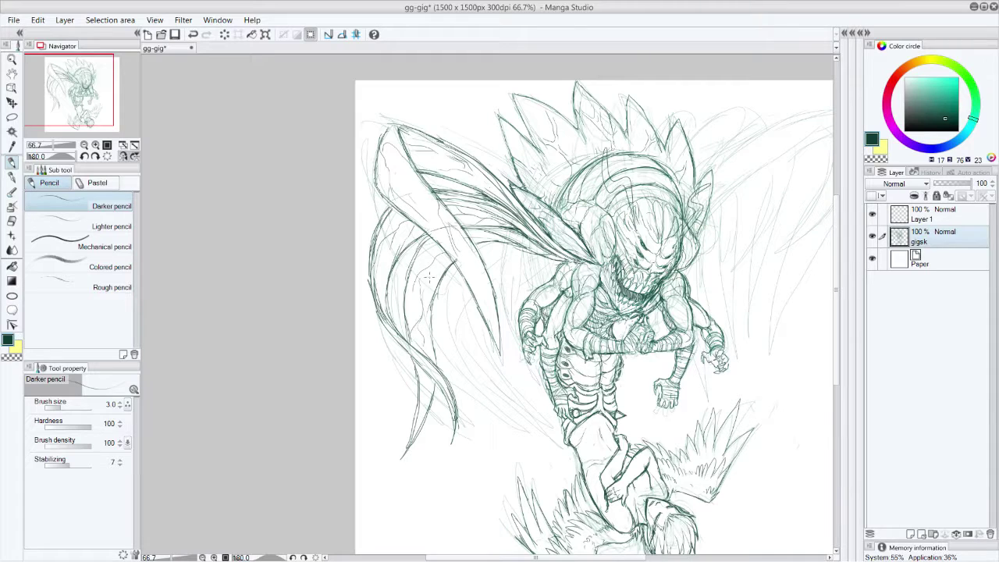
Draw the inner hanging strip behind the front blade and connect its ribs to the creature's shoulder
mouse_move(441, 256)
mouse_down()
mouse_move(423, 246)
mouse_move(498, 236)
mouse_up()
mouse_move(457, 267)
mouse_down()
mouse_move(453, 310)
mouse_move(467, 366)
mouse_move(490, 396)
mouse_move(470, 300)
mouse_move(503, 263)
mouse_move(545, 258)
mouse_up()
drag(492, 276, 537, 258)
mouse_move(479, 259)
mouse_down()
mouse_move(504, 241)
mouse_move(453, 308)
mouse_move(501, 429)
mouse_move(473, 297)
mouse_up()
mouse_move(449, 256)
mouse_down()
mouse_move(490, 316)
mouse_move(492, 343)
mouse_up()
mouse_move(465, 282)
mouse_down()
mouse_move(499, 351)
mouse_move(473, 236)
mouse_up()
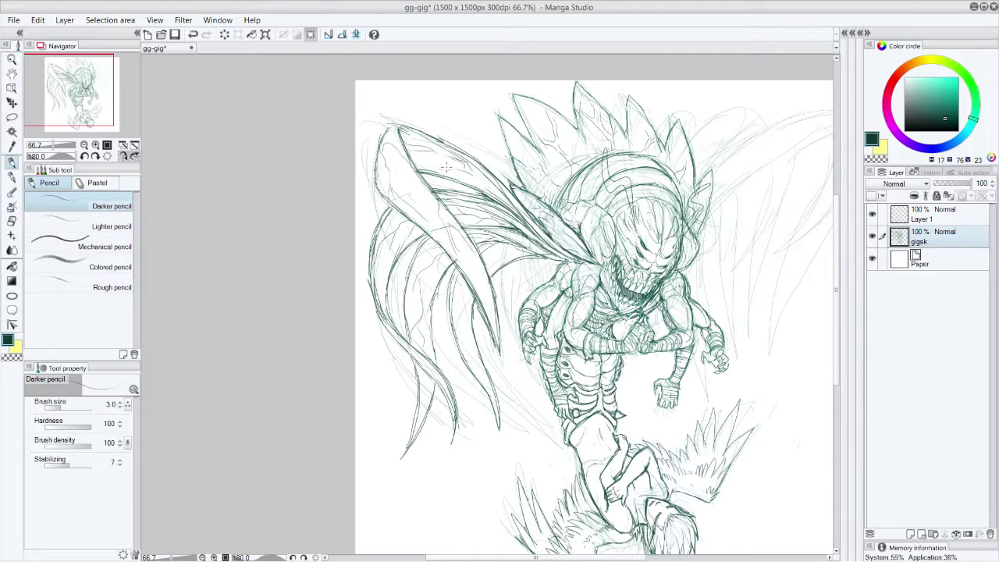
Thicken the left-hand wing's tip and add short membrane folds between the wing and the creature's upper arm
drag(382, 194, 422, 223)
mouse_move(381, 134)
mouse_down()
mouse_move(402, 119)
mouse_move(472, 158)
mouse_up()
mouse_move(538, 258)
mouse_down()
mouse_move(525, 273)
mouse_move(521, 257)
mouse_move(520, 304)
mouse_up()
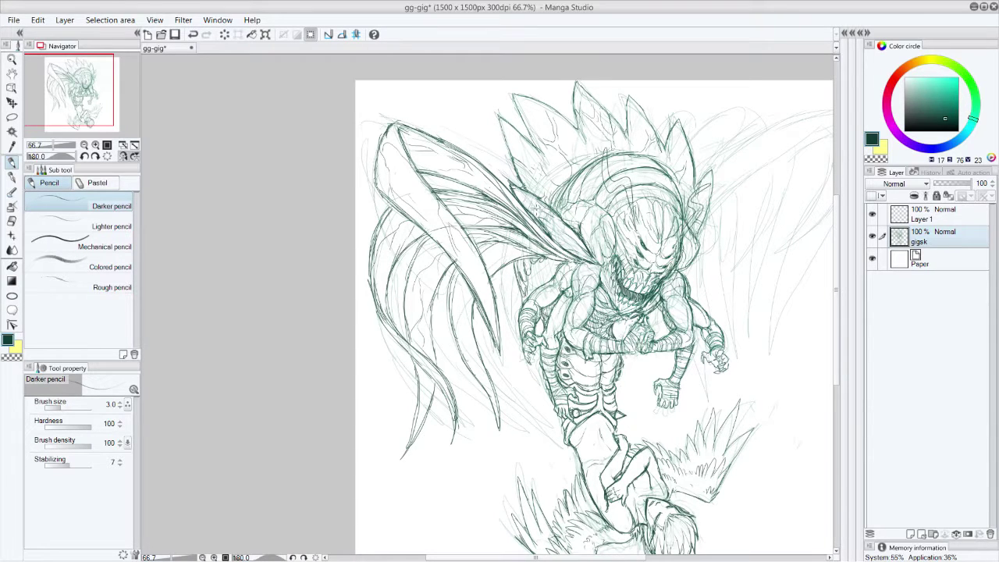
mouse_move(507, 258)
mouse_down()
mouse_move(524, 252)
mouse_move(484, 245)
mouse_move(500, 254)
mouse_move(465, 295)
mouse_move(468, 326)
mouse_up()
drag(502, 250, 492, 267)
mouse_move(531, 267)
mouse_down()
mouse_move(536, 291)
mouse_move(550, 260)
mouse_move(526, 294)
mouse_move(543, 330)
mouse_up()
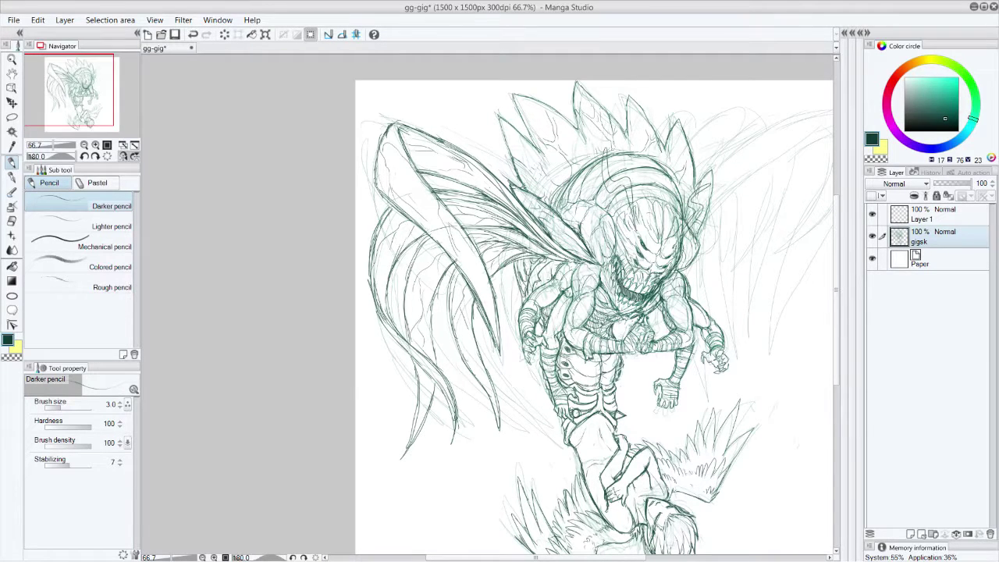
mouse_move(548, 281)
mouse_down()
mouse_move(536, 289)
mouse_move(551, 270)
mouse_up()
Outline the right-hand wing's arched arm, pointed tip and outermost hanging strip with dark pencil lines
drag(81, 109, 104, 88)
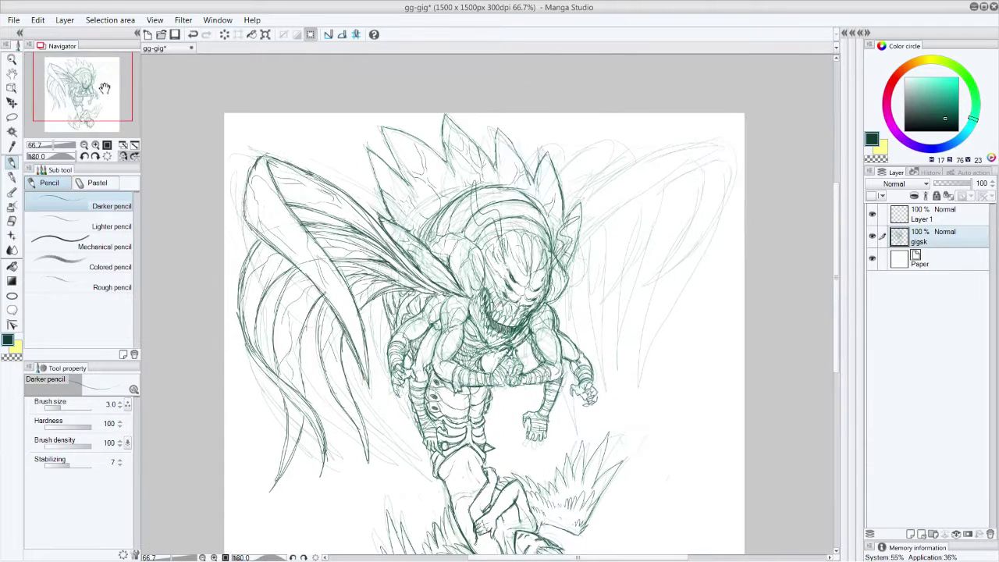
mouse_move(565, 276)
mouse_down()
mouse_move(610, 224)
mouse_move(700, 167)
mouse_up()
mouse_move(583, 217)
mouse_down()
mouse_move(636, 167)
mouse_move(706, 142)
mouse_up()
drag(633, 205, 706, 173)
mouse_move(586, 211)
mouse_down()
mouse_move(599, 194)
mouse_move(710, 171)
mouse_up()
mouse_move(623, 217)
mouse_down()
mouse_move(729, 166)
mouse_move(732, 192)
mouse_move(699, 250)
mouse_move(694, 279)
mouse_move(709, 361)
mouse_move(696, 361)
mouse_move(671, 304)
mouse_move(665, 251)
mouse_up()
drag(690, 176, 663, 267)
mouse_move(684, 153)
mouse_down()
mouse_move(701, 143)
mouse_move(734, 160)
mouse_move(729, 188)
mouse_move(732, 159)
mouse_up()
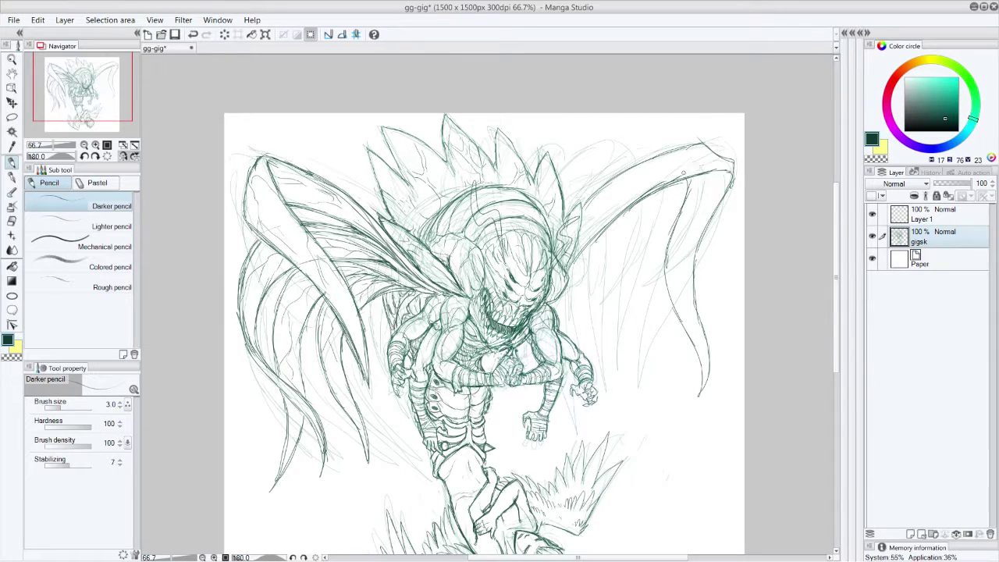
Draw the secondary wing arch behind the head spikes and a long hanging strip beneath the right-hand wing arm
mouse_move(580, 156)
mouse_down()
mouse_move(560, 186)
mouse_move(577, 211)
mouse_up()
mouse_move(616, 165)
mouse_down()
mouse_move(581, 209)
mouse_move(570, 255)
mouse_move(597, 187)
mouse_up()
drag(601, 153, 629, 161)
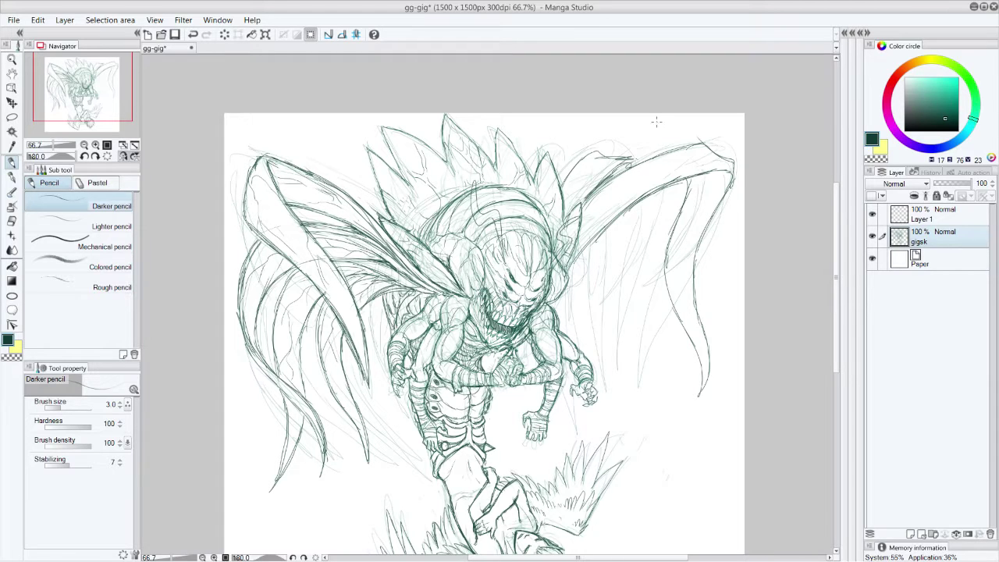
drag(653, 199, 662, 376)
mouse_move(639, 409)
mouse_down()
mouse_move(651, 361)
mouse_move(646, 304)
mouse_move(619, 225)
mouse_move(649, 330)
mouse_move(637, 409)
mouse_move(654, 198)
mouse_up()
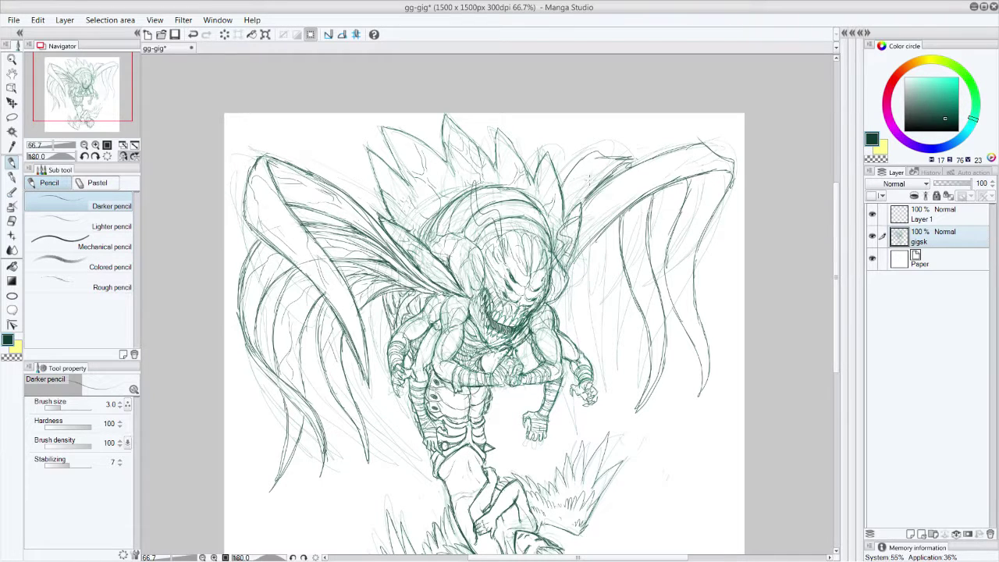
Draw the right-hand wing's inner strips and shade them with diagonal hatching down beside the creature's arms
drag(576, 174, 555, 167)
mouse_move(606, 228)
mouse_down()
mouse_move(610, 317)
mouse_move(582, 355)
mouse_move(594, 316)
mouse_move(585, 258)
mouse_move(596, 315)
mouse_up()
drag(576, 268, 565, 346)
drag(541, 378, 525, 402)
drag(538, 354, 521, 401)
mouse_move(567, 315)
mouse_down()
mouse_move(559, 327)
mouse_move(555, 312)
mouse_up()
drag(567, 302, 574, 343)
drag(576, 260, 576, 287)
drag(570, 285, 583, 340)
drag(578, 268, 567, 276)
drag(573, 265, 558, 308)
drag(573, 292, 557, 322)
drag(572, 311, 562, 336)
drag(537, 380, 529, 397)
drag(598, 240, 585, 353)
drag(624, 170, 620, 177)
mouse_move(640, 162)
mouse_down()
mouse_move(629, 170)
mouse_move(635, 212)
mouse_up()
drag(642, 204, 613, 253)
mouse_move(651, 225)
mouse_down()
mouse_move(626, 270)
mouse_move(646, 357)
mouse_move(641, 398)
mouse_up()
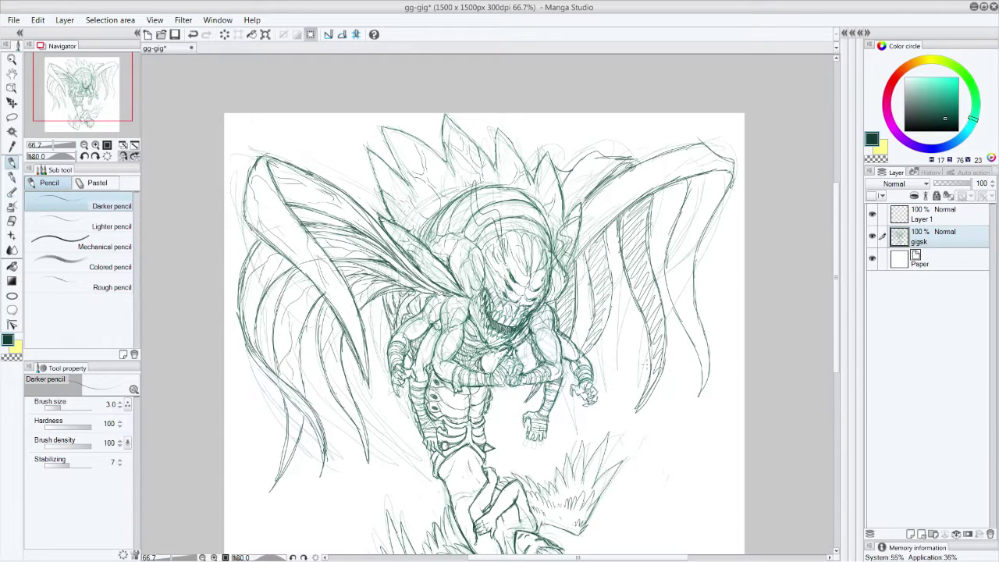
Add vein lines to the right-hand wing arms and light hatching to the outermost hanging strip
mouse_move(579, 234)
mouse_down()
mouse_move(608, 190)
mouse_move(624, 208)
mouse_move(642, 176)
mouse_move(708, 160)
mouse_move(669, 270)
mouse_up()
mouse_move(673, 235)
mouse_down()
mouse_move(706, 190)
mouse_move(713, 201)
mouse_move(670, 285)
mouse_up()
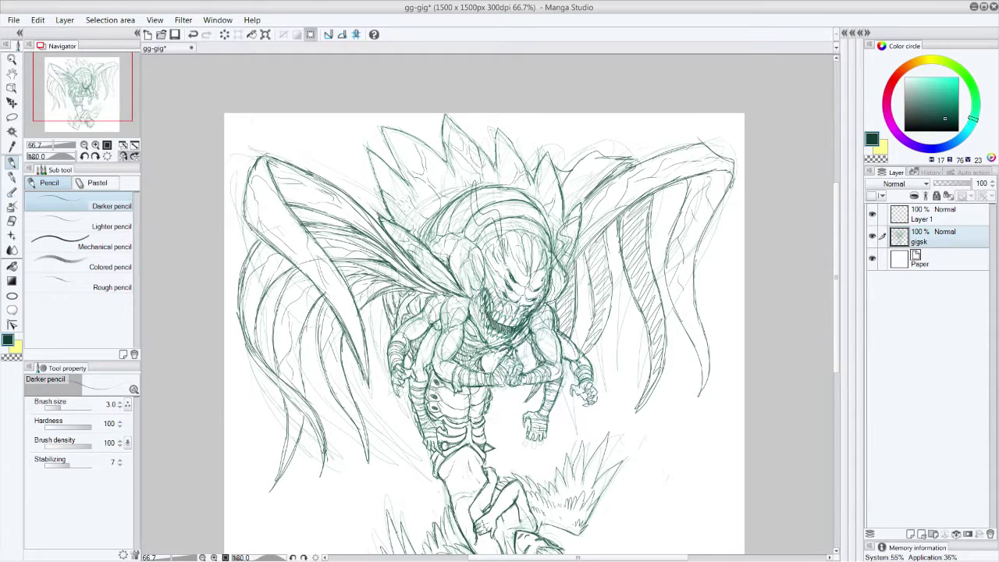
mouse_move(563, 211)
mouse_down()
mouse_move(581, 166)
mouse_move(610, 162)
mouse_up()
mouse_move(558, 173)
mouse_down()
mouse_move(565, 162)
mouse_move(536, 176)
mouse_move(540, 163)
mouse_move(482, 151)
mouse_move(446, 116)
mouse_move(441, 163)
mouse_move(387, 125)
mouse_move(408, 181)
mouse_move(402, 175)
mouse_up()
drag(370, 149, 376, 174)
mouse_move(707, 180)
mouse_down()
mouse_move(695, 231)
mouse_move(668, 277)
mouse_move(684, 281)
mouse_move(690, 331)
mouse_up()
Export the sketch as a JPEG named gg-gig-sk.jpg at quality 100
mouse_move(839, 310)
mouse_down()
mouse_move(836, 351)
mouse_move(843, 310)
mouse_up()
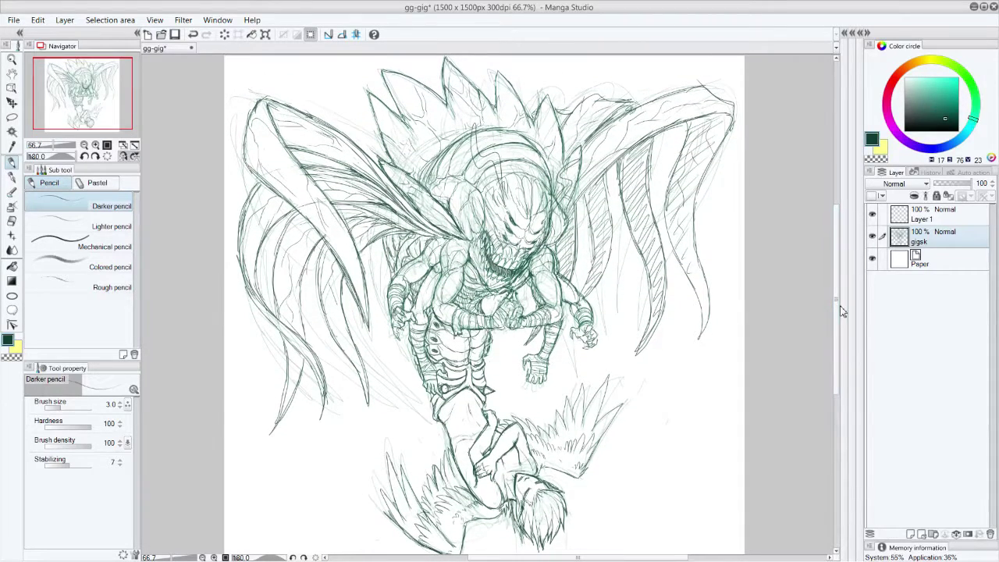
click(16, 20)
mouse_move(113, 129)
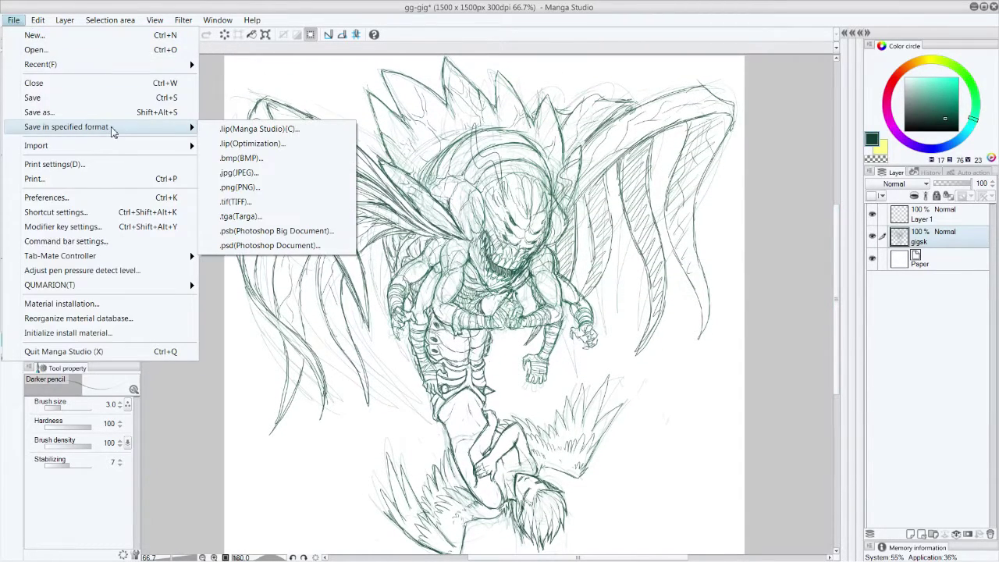
click(257, 172)
drag(115, 243, 134, 243)
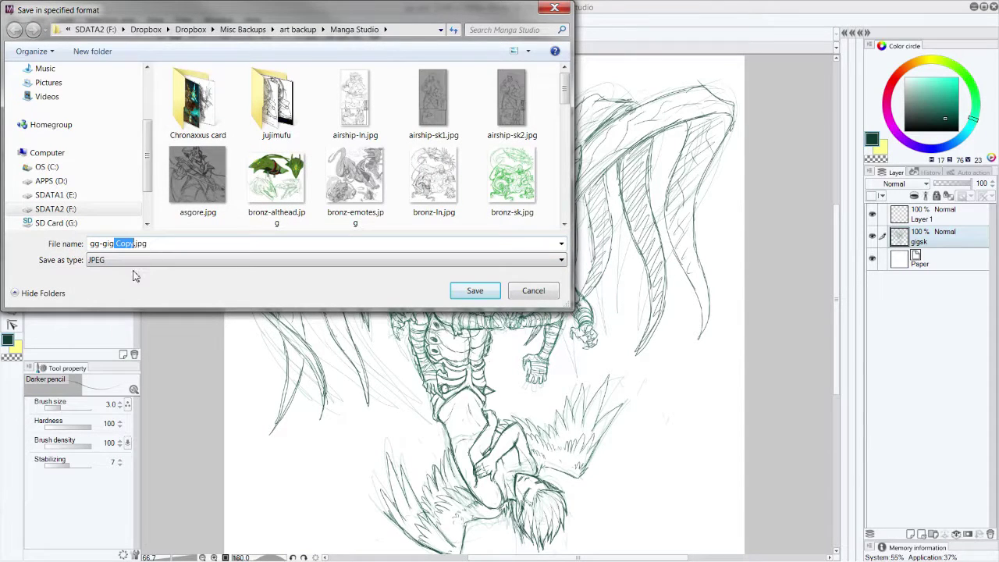
text(-sk)
click(475, 291)
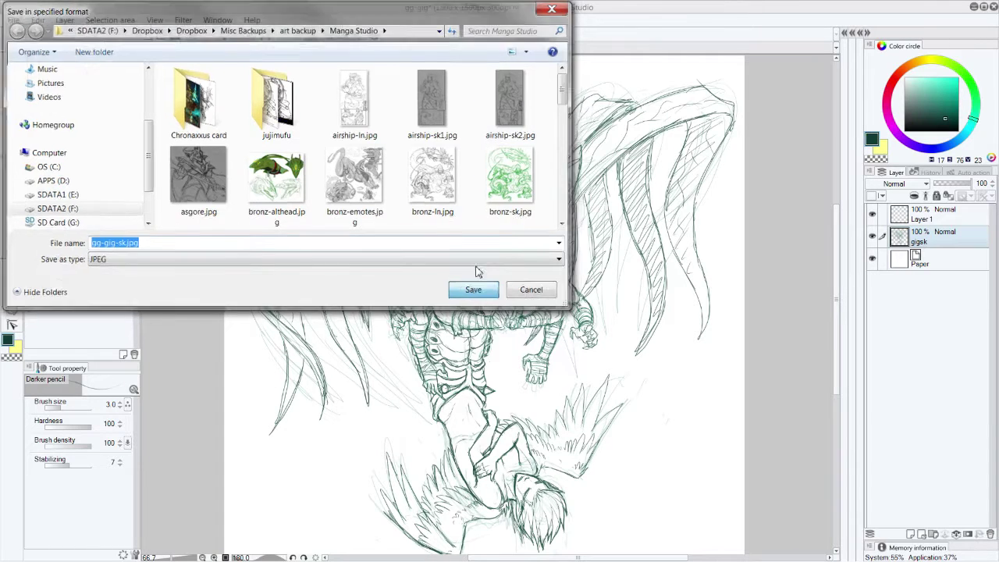
click(414, 127)
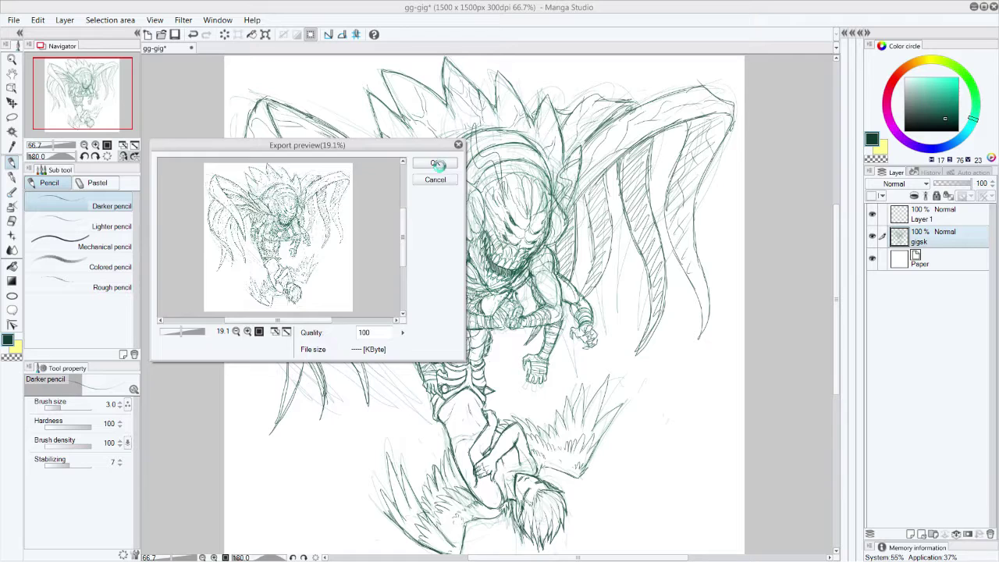
click(436, 163)
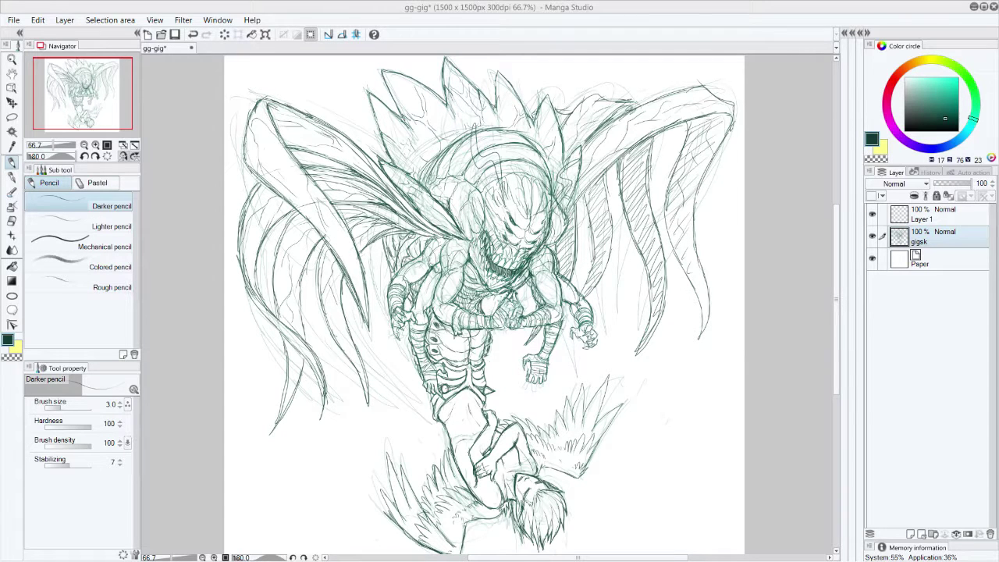
Lower the gigsk layer's opacity to 29% and set the drawing colour to black
drag(971, 184, 947, 191)
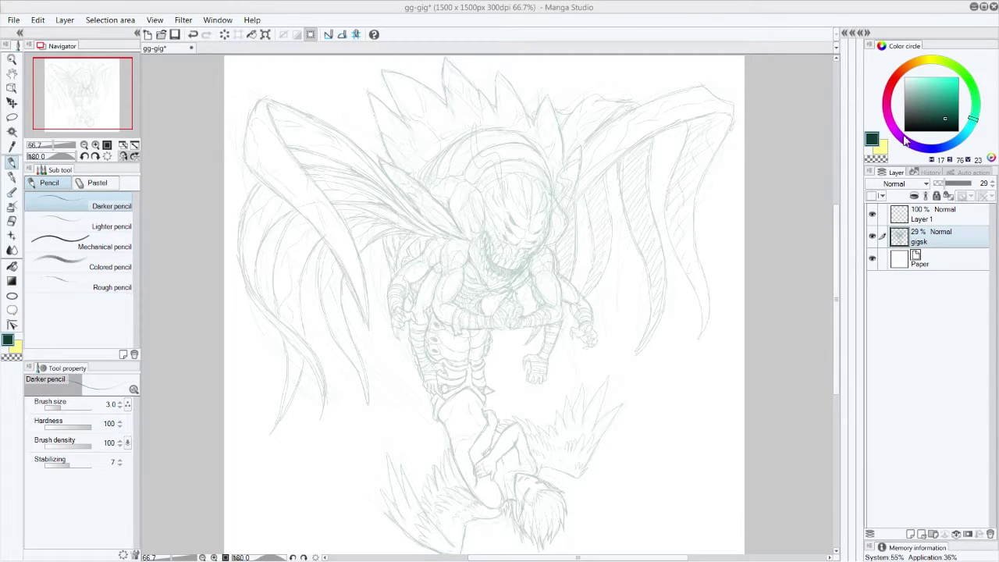
drag(918, 124, 905, 133)
key(ctrl+plus)
key(ctrl+plus)
key(ctrl+plus)
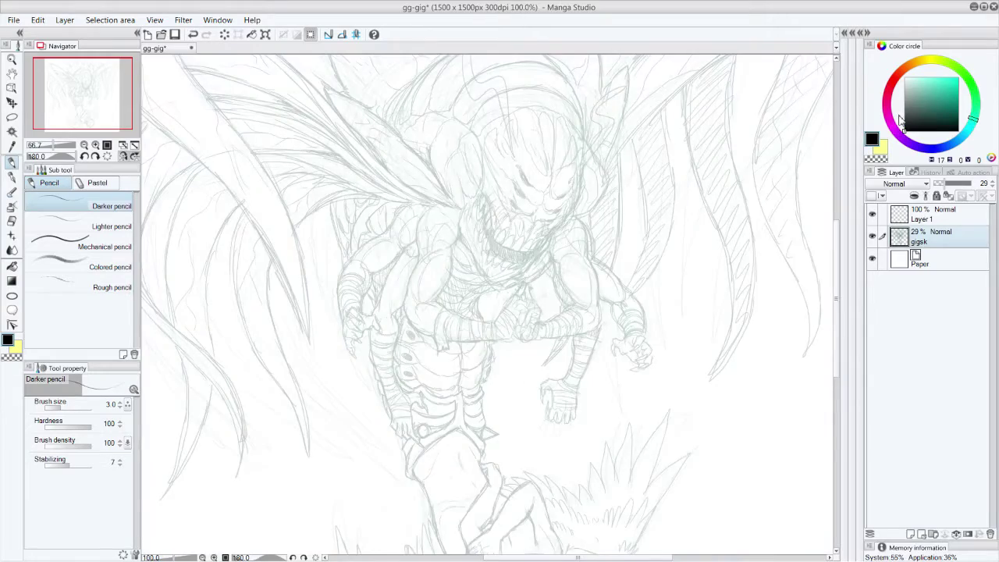
scroll(838, 285, up, 5)
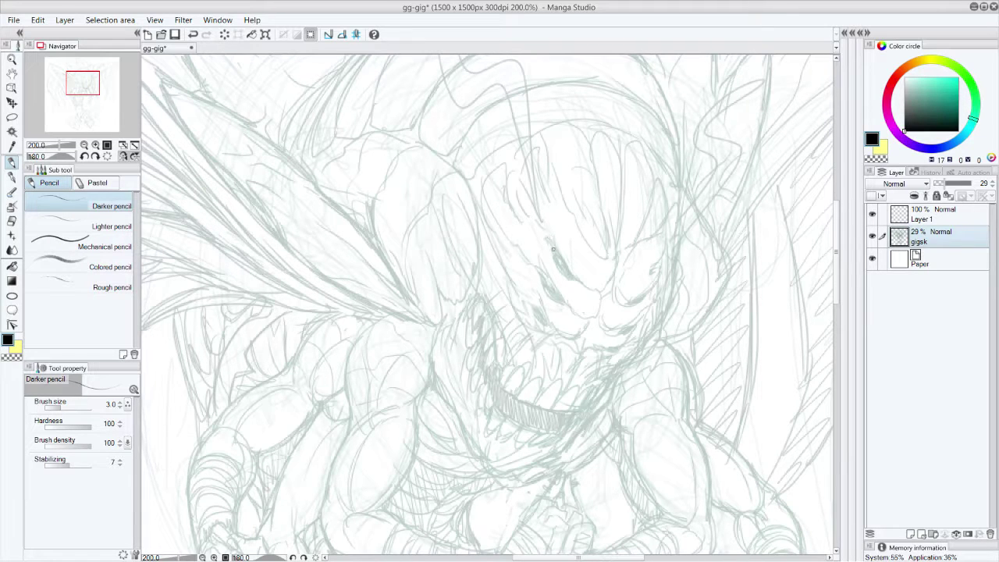
Undo the trial stroke on gigsk and ink the three left-hand eyes and their brow lines on Layer 1
drag(550, 241, 575, 272)
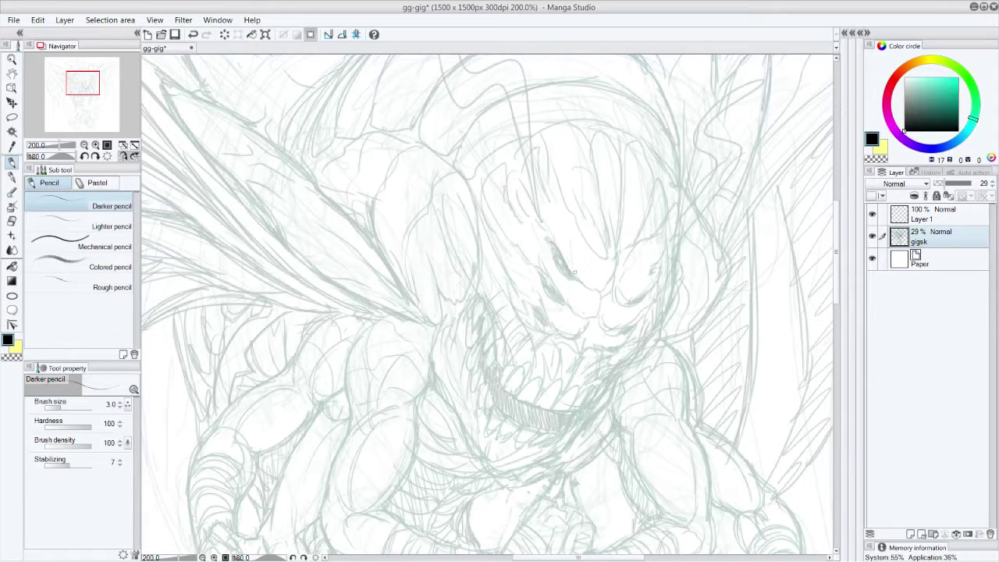
key(ctrl+z)
click(938, 220)
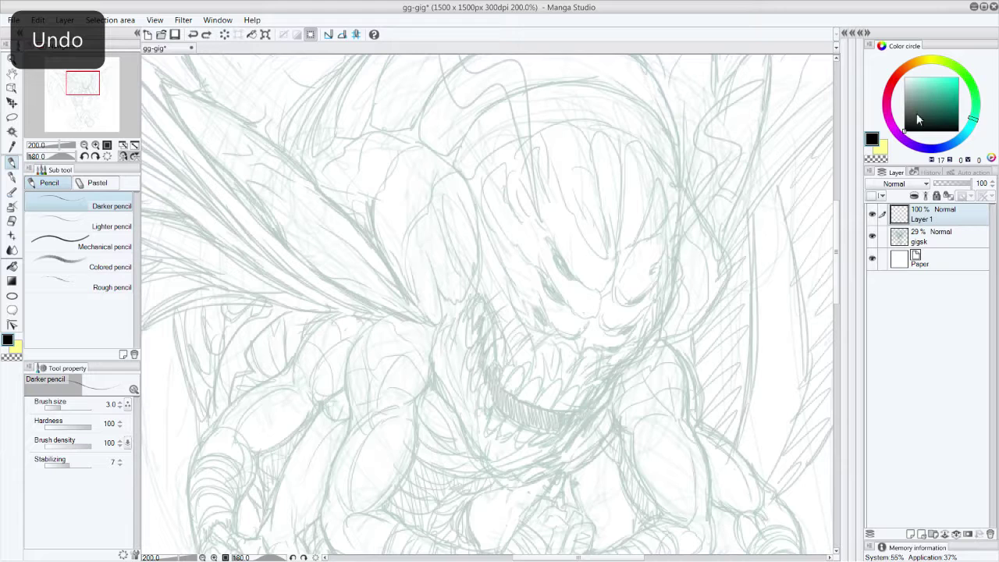
mouse_move(551, 244)
mouse_down()
mouse_move(592, 288)
mouse_move(559, 273)
mouse_move(552, 247)
mouse_move(562, 266)
mouse_move(551, 266)
mouse_move(548, 242)
mouse_up()
mouse_move(583, 285)
mouse_down()
mouse_move(602, 292)
mouse_move(616, 231)
mouse_move(611, 289)
mouse_up()
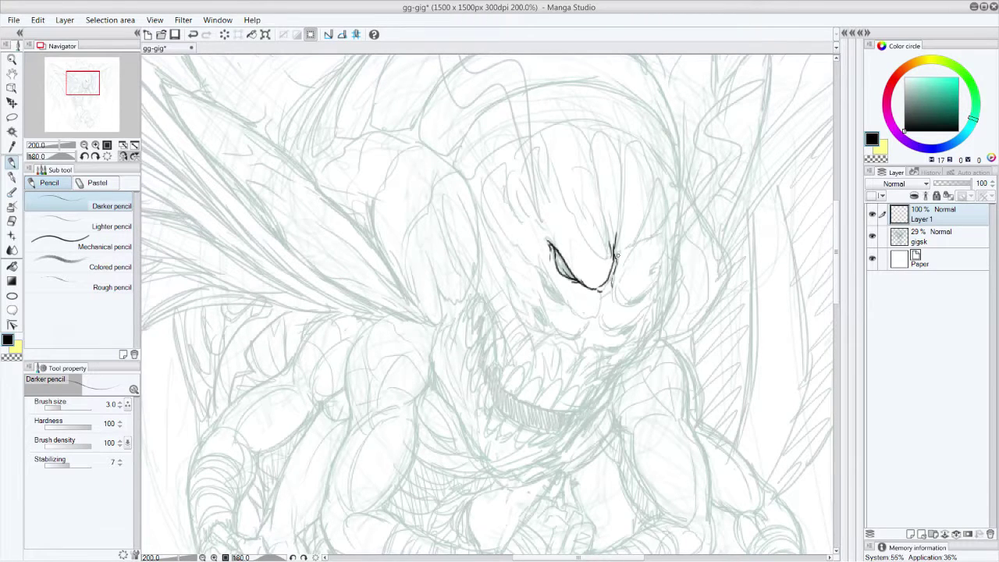
mouse_move(538, 268)
mouse_down()
mouse_move(568, 309)
mouse_move(550, 296)
mouse_move(543, 274)
mouse_move(569, 310)
mouse_move(544, 278)
mouse_move(556, 259)
mouse_move(550, 245)
mouse_up()
mouse_move(583, 286)
mouse_down()
mouse_move(568, 282)
mouse_move(561, 308)
mouse_move(584, 317)
mouse_move(606, 296)
mouse_up()
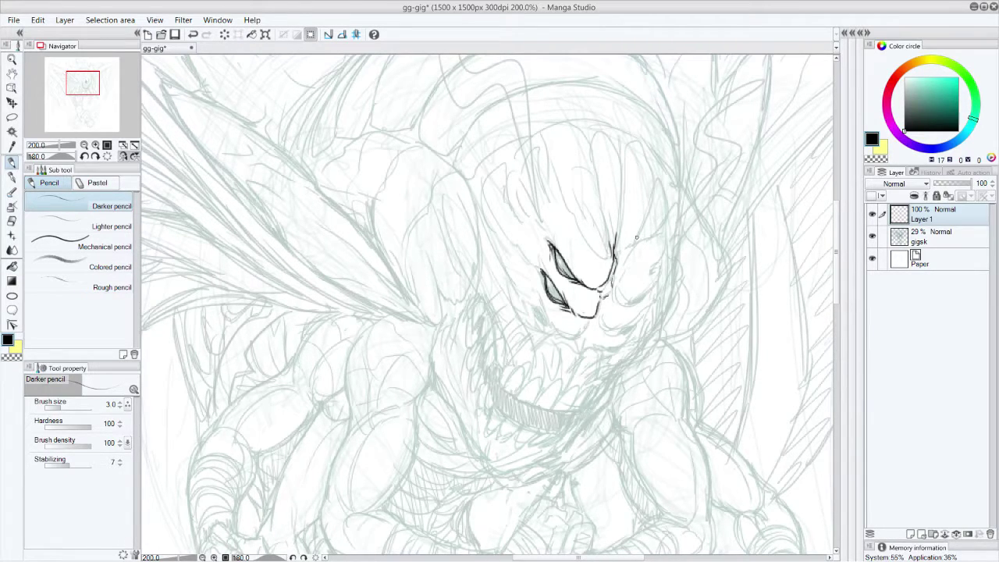
mouse_move(552, 327)
mouse_down()
mouse_move(533, 297)
mouse_move(561, 334)
mouse_move(590, 325)
mouse_up()
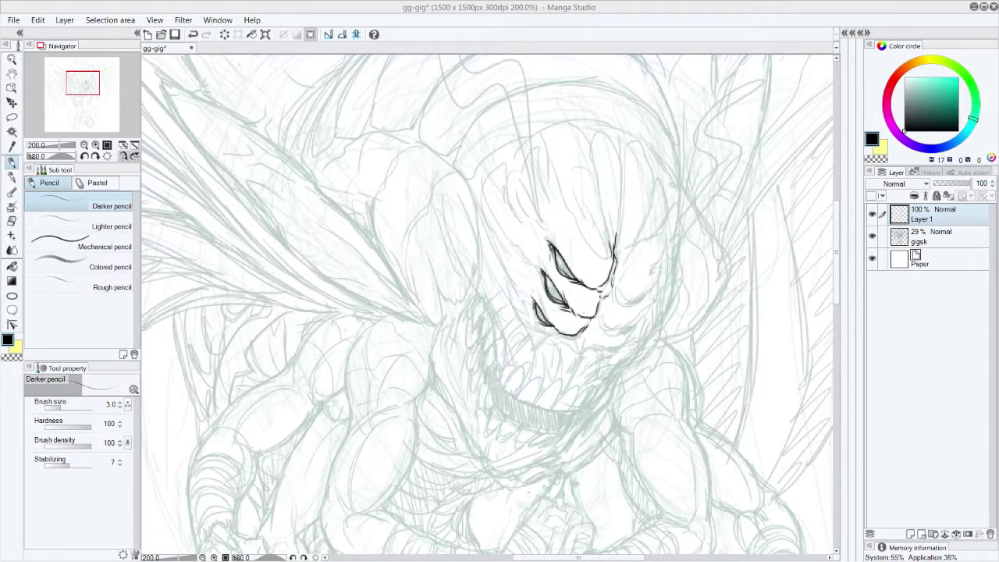
Ink the three eye contours on the right-hand side of the creature's face in black
mouse_move(612, 285)
mouse_down()
mouse_move(631, 302)
mouse_move(644, 295)
mouse_move(663, 256)
mouse_up()
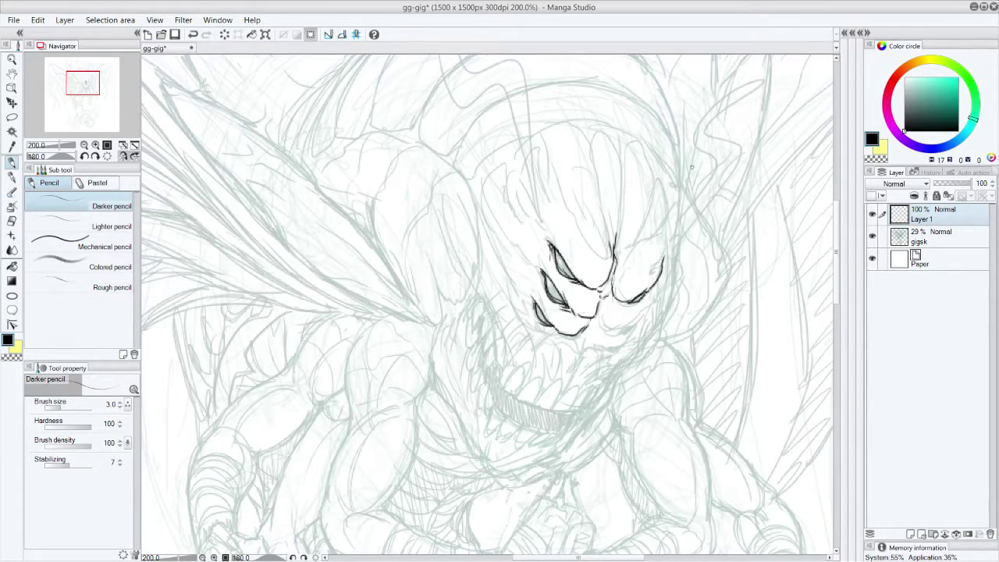
mouse_move(602, 306)
mouse_down()
mouse_move(605, 328)
mouse_move(634, 324)
mouse_move(629, 331)
mouse_move(648, 307)
mouse_up()
mouse_move(595, 328)
mouse_down()
mouse_move(588, 351)
mouse_move(629, 340)
mouse_move(622, 345)
mouse_move(618, 330)
mouse_move(610, 347)
mouse_up()
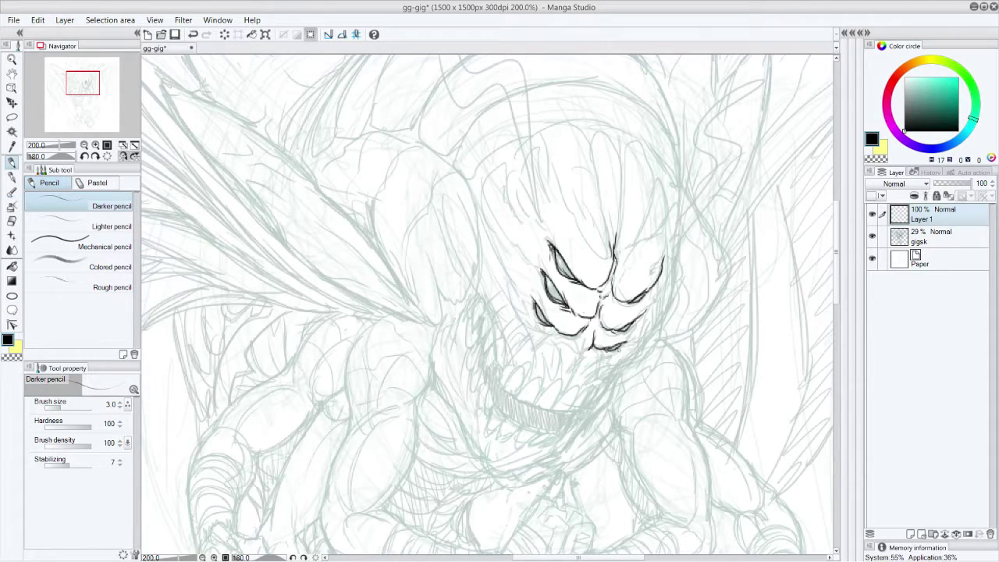
Ink the cheek contours on both sides of the creature's face and the folds beside the left-hand eyes
mouse_move(657, 270)
mouse_down()
mouse_move(664, 258)
mouse_move(650, 316)
mouse_up()
mouse_move(506, 280)
mouse_down()
mouse_move(544, 340)
mouse_move(493, 250)
mouse_up()
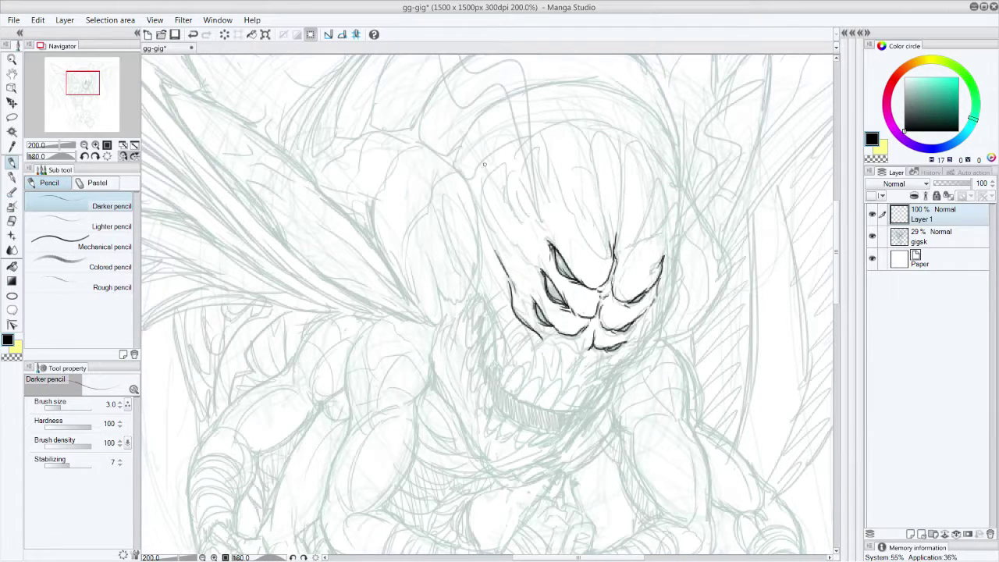
mouse_move(640, 342)
mouse_down()
mouse_move(617, 370)
mouse_move(648, 321)
mouse_move(629, 340)
mouse_up()
drag(656, 306, 649, 322)
drag(529, 297, 511, 259)
drag(527, 257, 534, 224)
drag(512, 261, 527, 257)
drag(538, 265, 548, 275)
mouse_move(538, 231)
mouse_down()
mouse_move(551, 243)
mouse_move(545, 216)
mouse_up()
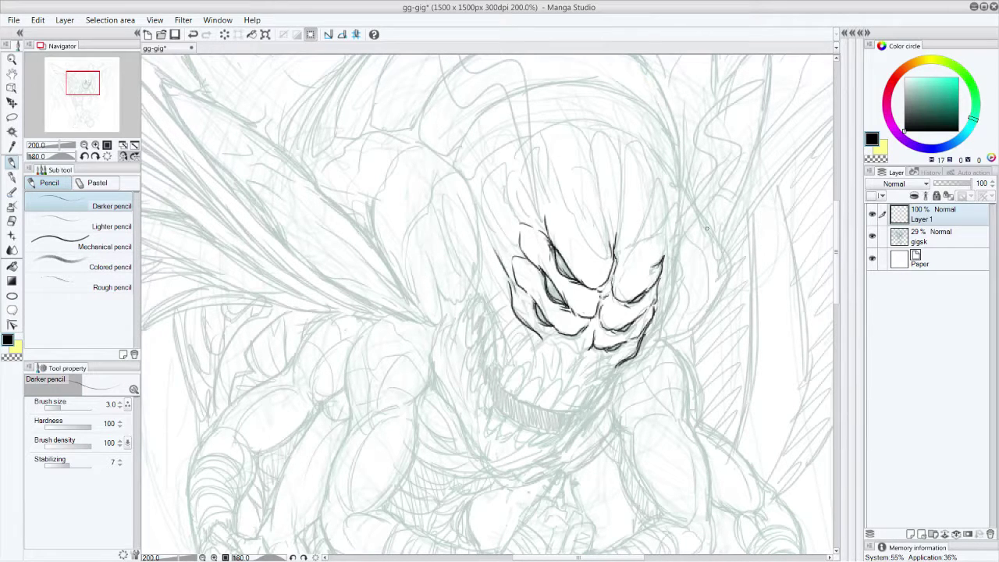
Ink the upper lip contour, the nose lines and the front row of pointed upper teeth
drag(620, 362, 598, 391)
drag(614, 370, 607, 378)
mouse_move(573, 336)
mouse_down()
mouse_move(577, 355)
mouse_move(564, 348)
mouse_move(590, 366)
mouse_move(560, 394)
mouse_move(570, 389)
mouse_move(568, 408)
mouse_move(550, 411)
mouse_move(564, 414)
mouse_move(595, 385)
mouse_move(569, 414)
mouse_move(588, 395)
mouse_move(583, 409)
mouse_move(590, 382)
mouse_move(595, 388)
mouse_up()
mouse_move(596, 387)
mouse_down()
mouse_move(533, 404)
mouse_move(559, 379)
mouse_up()
mouse_move(559, 380)
mouse_down()
mouse_move(547, 410)
mouse_move(529, 406)
mouse_move(543, 381)
mouse_move(515, 397)
mouse_move(560, 413)
mouse_move(526, 405)
mouse_move(507, 379)
mouse_move(510, 394)
mouse_move(521, 368)
mouse_move(518, 391)
mouse_up()
mouse_move(521, 390)
mouse_down()
mouse_move(540, 378)
mouse_move(536, 401)
mouse_move(552, 382)
mouse_move(503, 371)
mouse_move(516, 358)
mouse_move(501, 380)
mouse_move(517, 352)
mouse_up()
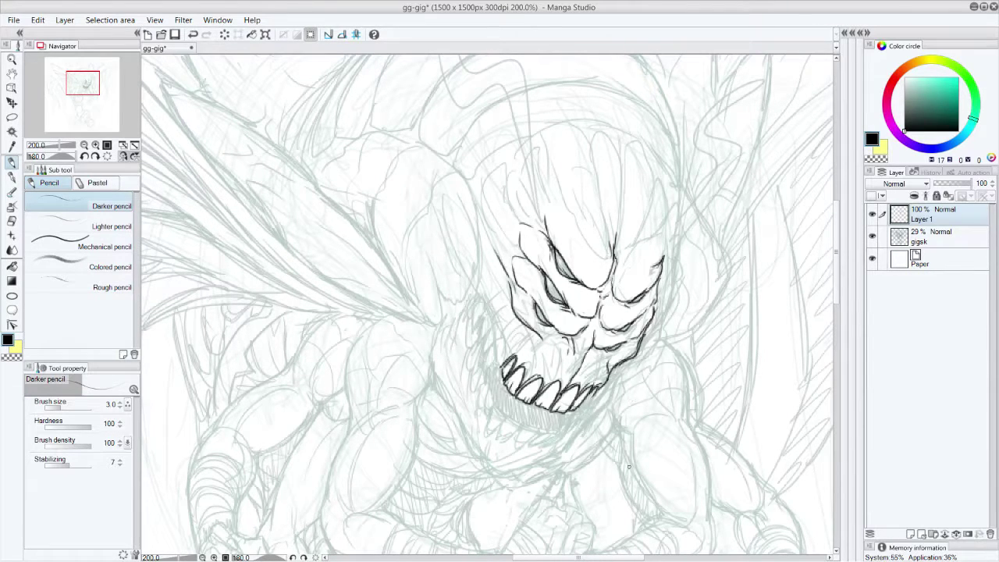
Ink the wrinkle lines running from the snout down to the front upper teeth
drag(596, 390, 577, 410)
mouse_move(561, 391)
mouse_down()
mouse_move(566, 356)
mouse_move(590, 376)
mouse_move(606, 368)
mouse_up()
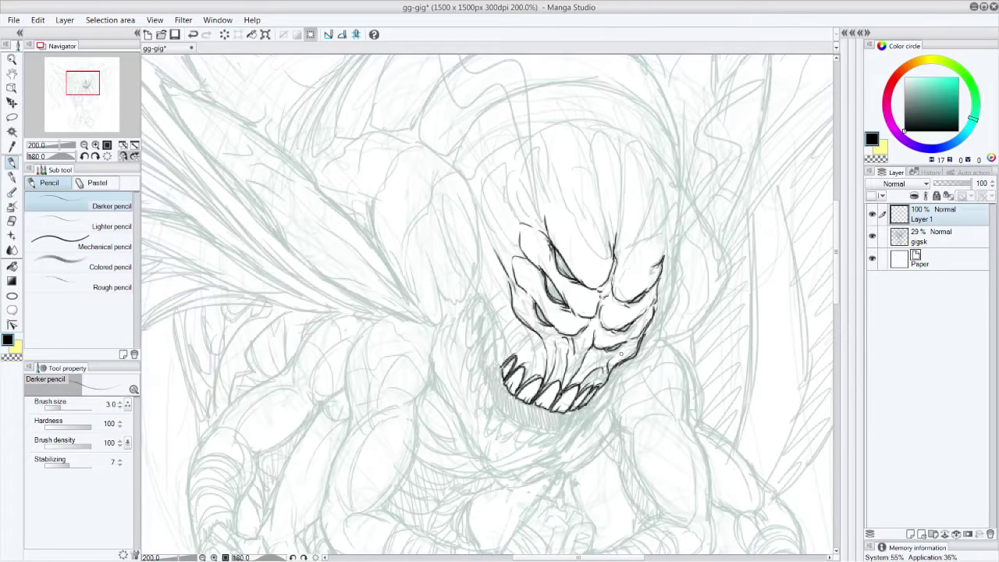
drag(514, 346, 504, 362)
drag(528, 349, 534, 366)
mouse_move(576, 386)
mouse_down()
mouse_move(605, 374)
mouse_move(597, 365)
mouse_up()
drag(595, 370, 589, 376)
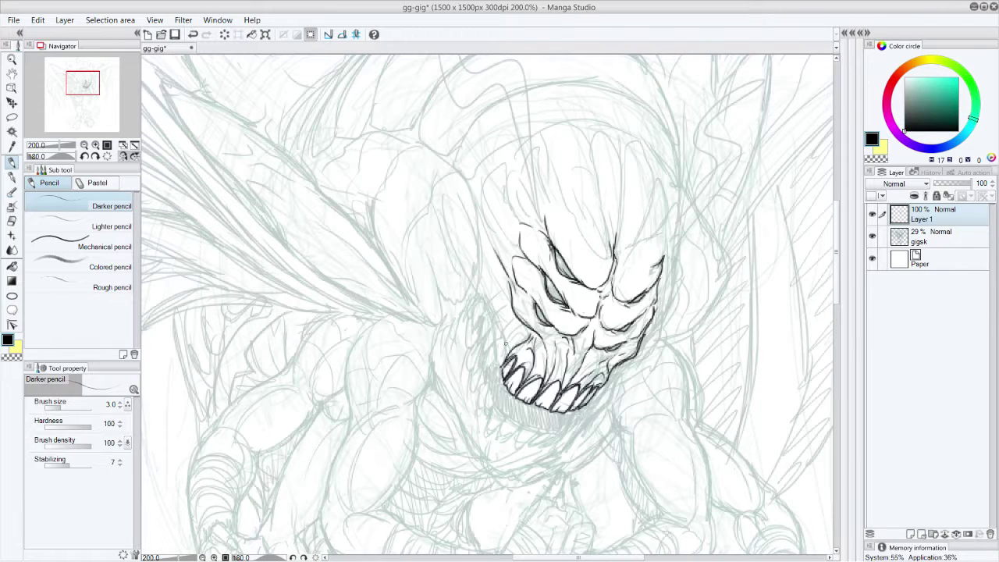
Extend the upper teeth and gum line along the left-hand side up to the corner of the mouth
mouse_move(498, 336)
mouse_down()
mouse_move(489, 366)
mouse_move(504, 348)
mouse_move(504, 363)
mouse_move(510, 320)
mouse_move(522, 335)
mouse_up()
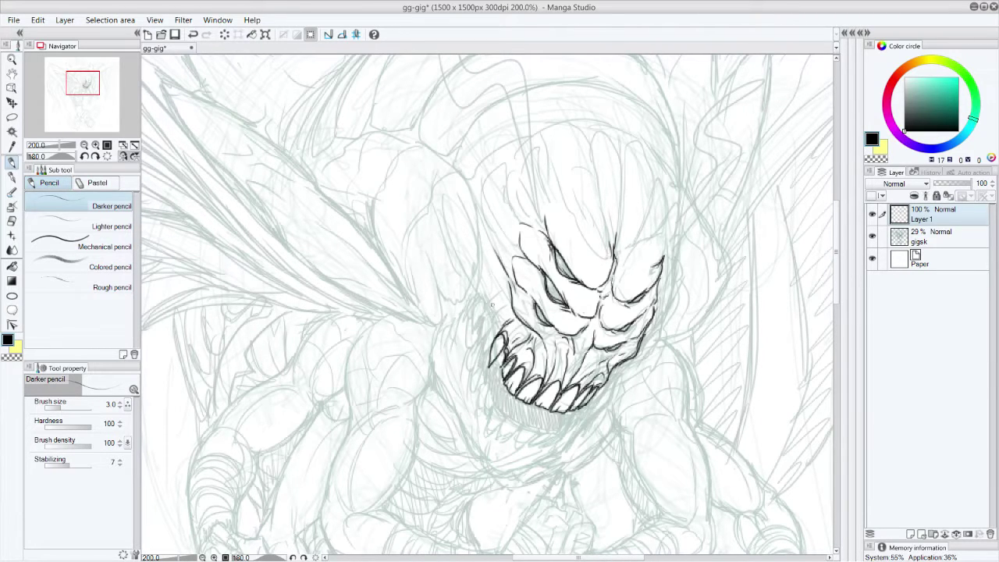
mouse_move(498, 327)
mouse_down()
mouse_move(486, 341)
mouse_move(480, 314)
mouse_move(500, 304)
mouse_move(496, 331)
mouse_move(491, 303)
mouse_move(498, 332)
mouse_up()
drag(490, 336, 484, 353)
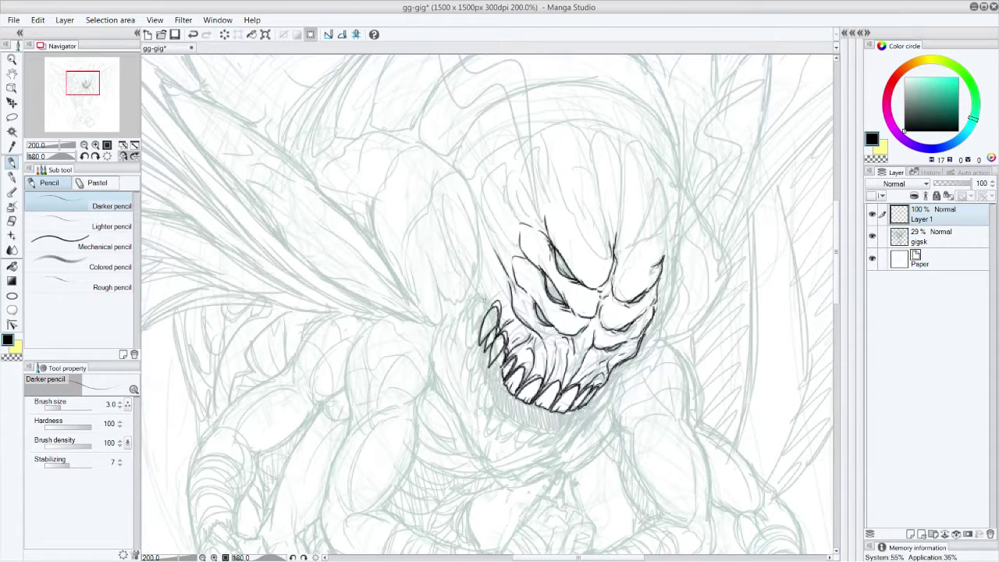
mouse_move(485, 295)
mouse_down()
mouse_move(472, 318)
mouse_move(488, 310)
mouse_move(488, 294)
mouse_move(474, 301)
mouse_move(487, 260)
mouse_move(475, 303)
mouse_up()
mouse_move(480, 295)
mouse_down()
mouse_move(504, 273)
mouse_move(512, 314)
mouse_up()
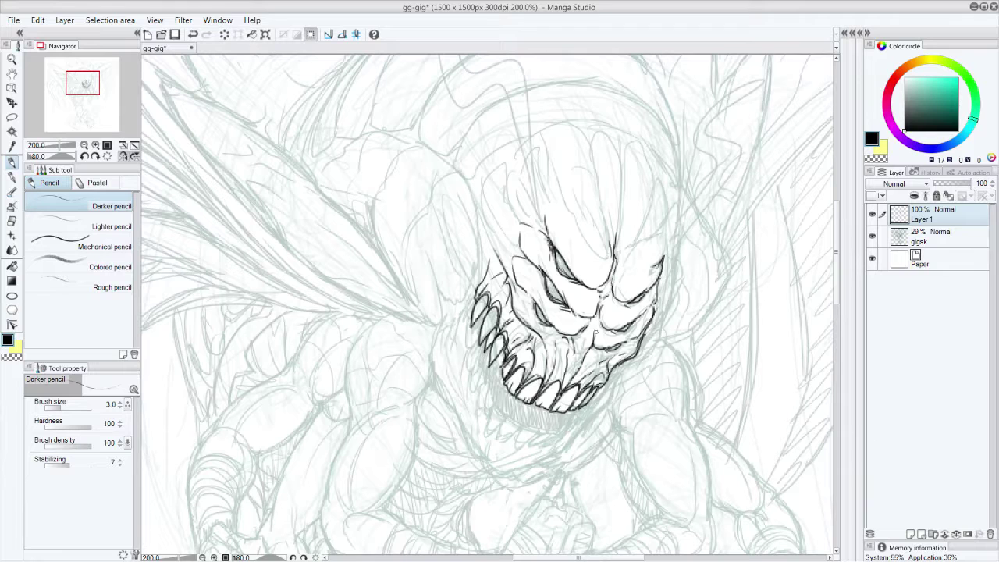
Add black crease lines around the upper teeth, nose and right-hand upper lip
mouse_move(507, 358)
mouse_down()
mouse_move(504, 374)
mouse_move(503, 361)
mouse_up()
mouse_move(611, 374)
mouse_down()
mouse_move(598, 395)
mouse_move(624, 370)
mouse_up()
drag(570, 359, 562, 390)
mouse_move(595, 351)
mouse_down()
mouse_move(581, 367)
mouse_move(607, 354)
mouse_up()
Ink the rounded eyeballs in both rows of eyes, add nearby face creases, and save the drawing
drag(585, 322, 590, 315)
drag(540, 323, 540, 335)
drag(556, 300, 542, 317)
drag(567, 275, 556, 290)
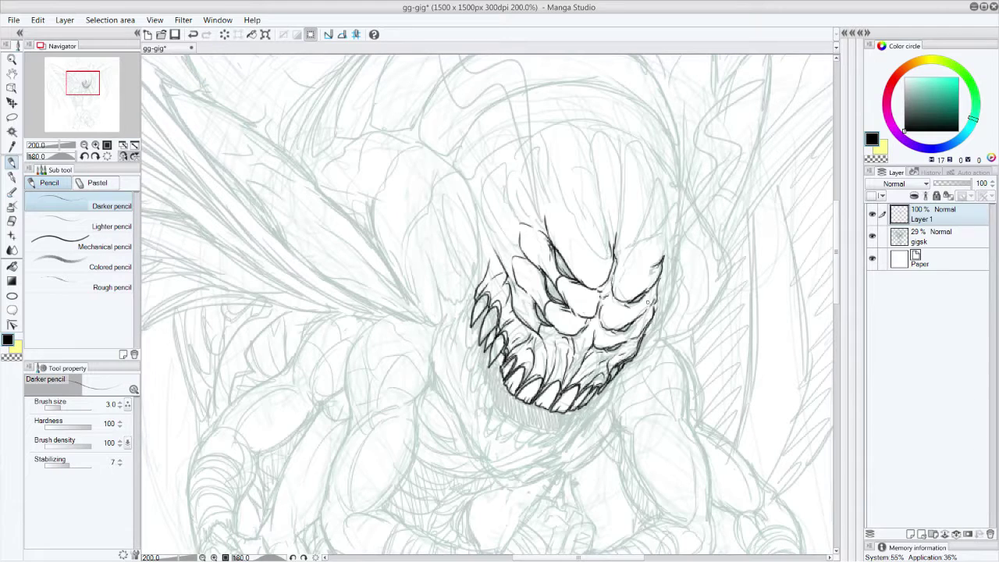
drag(643, 301, 607, 370)
drag(540, 334, 531, 374)
drag(610, 370, 601, 389)
mouse_move(562, 262)
mouse_down()
mouse_move(617, 235)
mouse_move(619, 248)
mouse_up()
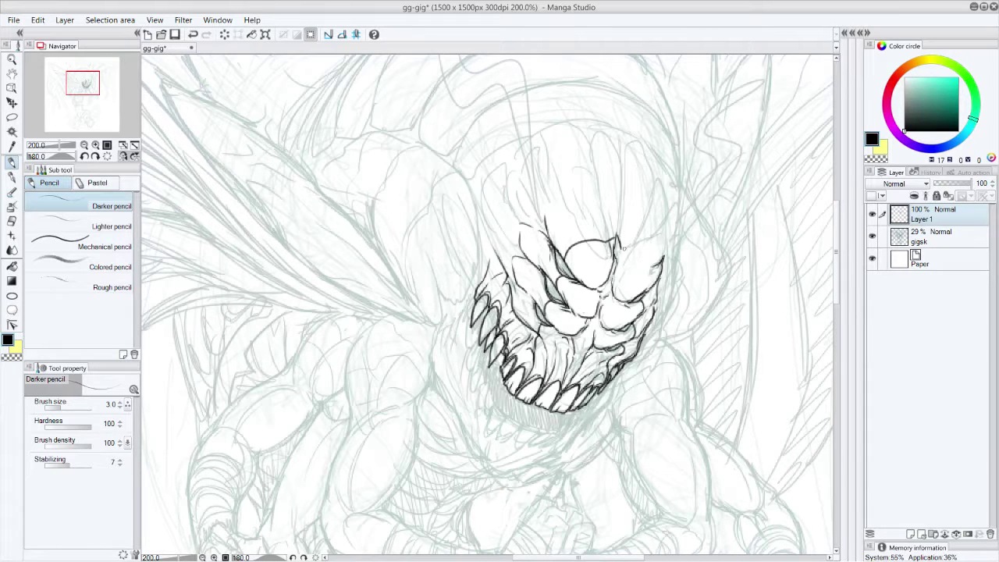
mouse_move(647, 293)
mouse_down()
mouse_move(623, 244)
mouse_move(607, 252)
mouse_up()
key(ctrl+s)
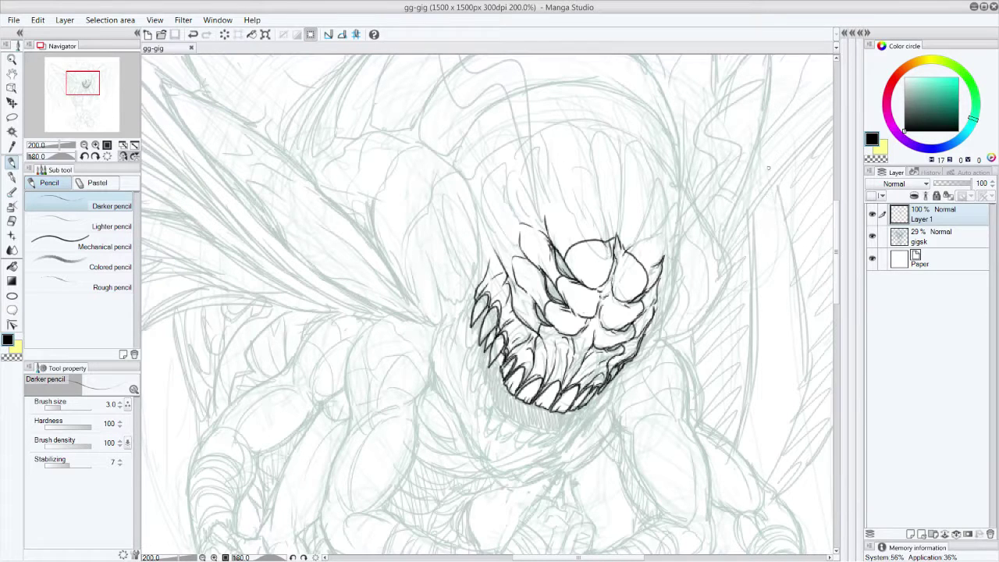
Ink the lower contours of the rounded, layered shoulder form on the left-hand side of the head
mouse_move(457, 170)
mouse_down()
mouse_move(479, 238)
mouse_move(475, 227)
mouse_move(447, 304)
mouse_up()
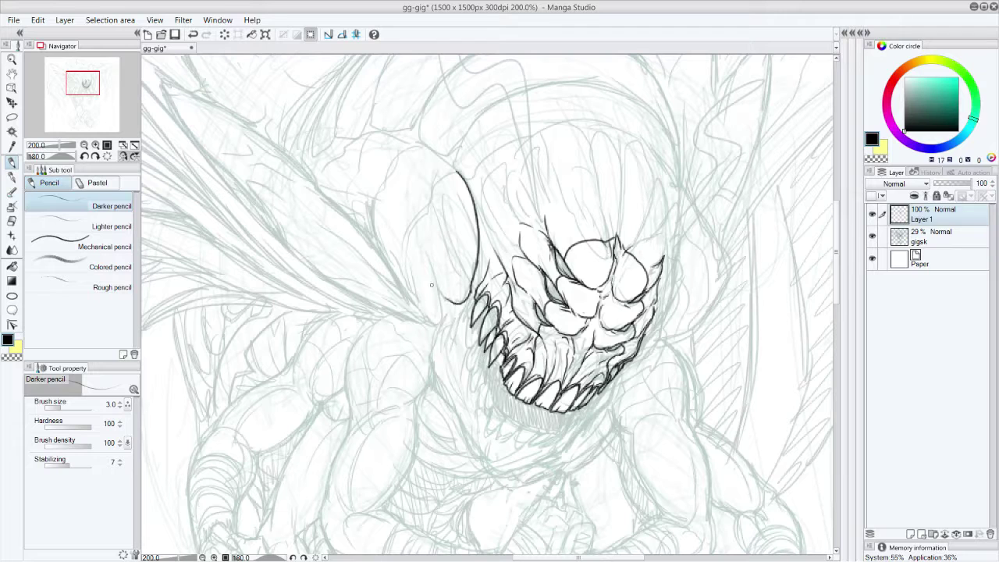
drag(446, 300, 430, 256)
mouse_move(462, 304)
mouse_down()
mouse_move(416, 308)
mouse_move(400, 257)
mouse_up()
drag(417, 306, 390, 262)
mouse_move(448, 309)
mouse_down()
mouse_move(441, 316)
mouse_move(472, 276)
mouse_move(476, 306)
mouse_move(481, 228)
mouse_up()
drag(473, 186, 476, 205)
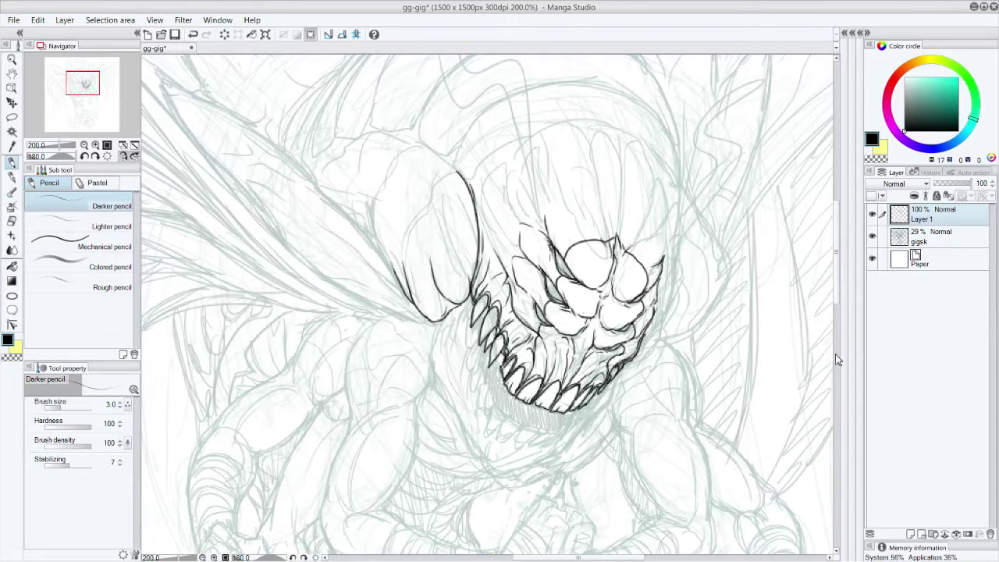
Ink the front row of lower teeth with its gum line and the tongue inside the mouth
drag(838, 298, 838, 316)
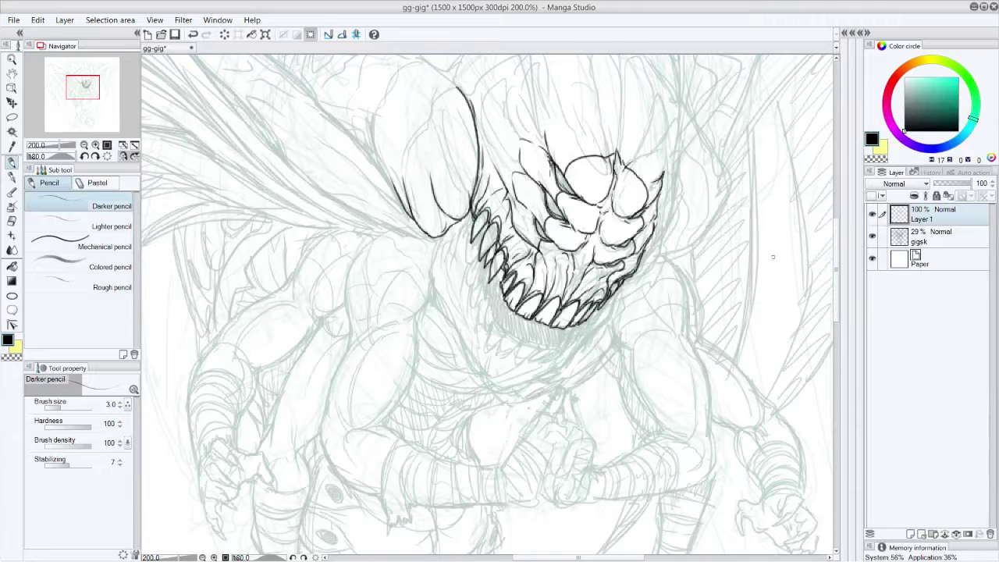
mouse_move(500, 324)
mouse_down()
mouse_move(490, 348)
mouse_move(501, 324)
mouse_move(535, 353)
mouse_move(518, 345)
mouse_move(555, 348)
mouse_move(529, 362)
mouse_move(535, 350)
mouse_move(563, 346)
mouse_move(542, 364)
mouse_move(541, 348)
mouse_move(523, 358)
mouse_up()
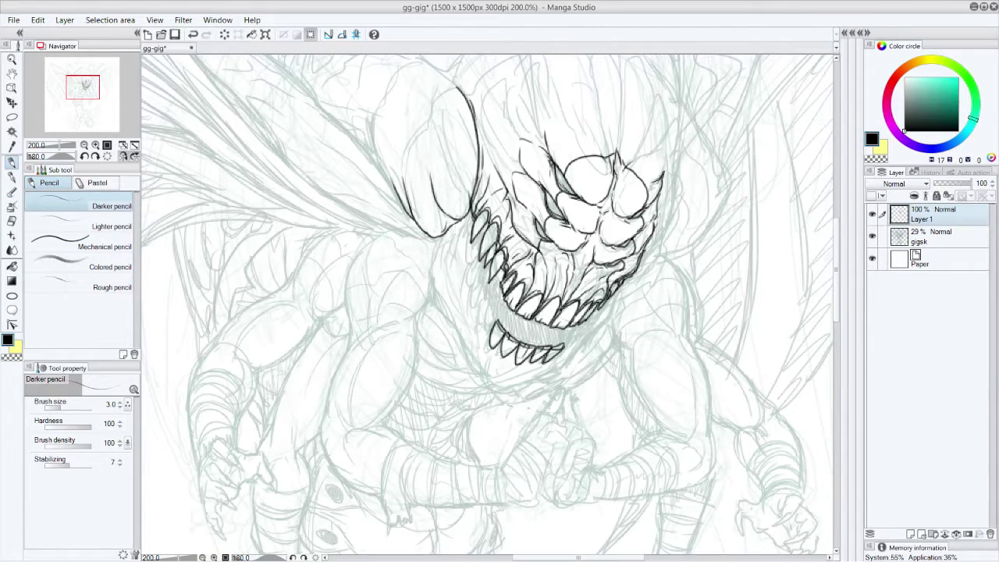
drag(497, 322, 495, 334)
drag(566, 343, 553, 361)
mouse_move(578, 326)
mouse_down()
mouse_move(570, 343)
mouse_move(584, 323)
mouse_move(569, 336)
mouse_move(579, 343)
mouse_up()
mouse_move(582, 340)
mouse_down()
mouse_move(566, 355)
mouse_move(571, 331)
mouse_move(611, 310)
mouse_move(578, 348)
mouse_move(599, 311)
mouse_up()
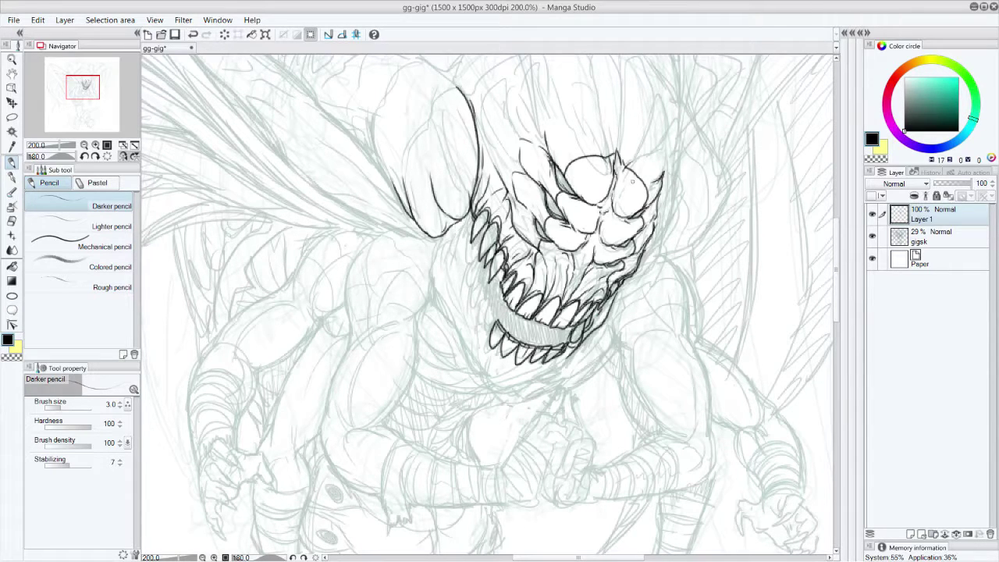
mouse_move(516, 315)
mouse_down()
mouse_move(528, 336)
mouse_move(540, 327)
mouse_move(531, 339)
mouse_move(521, 318)
mouse_move(562, 336)
mouse_move(541, 344)
mouse_up()
mouse_move(494, 320)
mouse_down()
mouse_move(485, 332)
mouse_move(494, 317)
mouse_move(495, 355)
mouse_move(522, 370)
mouse_move(545, 367)
mouse_up()
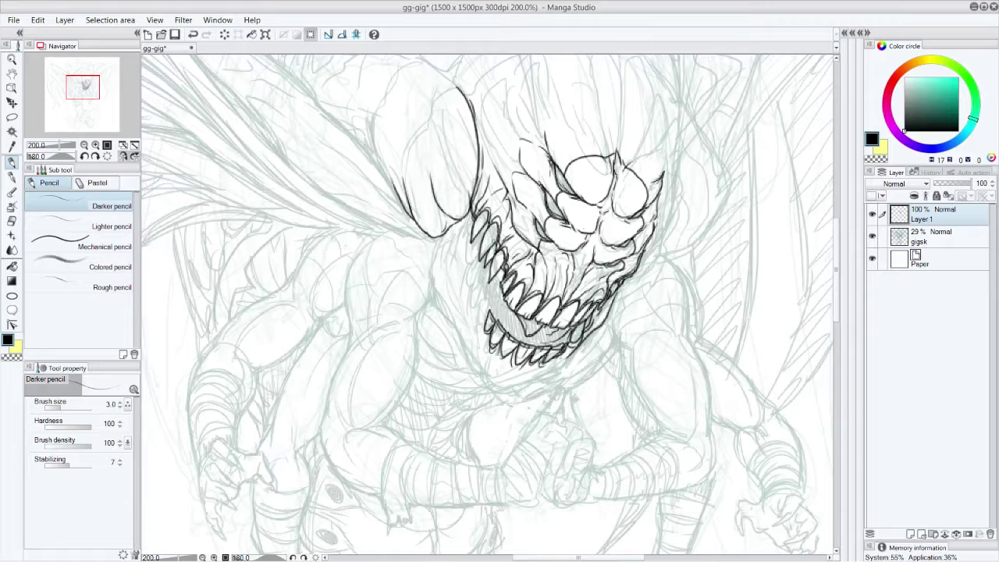
Continue the lower teeth along the left-hand side of the jaw up to the mouth corner
drag(485, 309, 487, 320)
mouse_move(490, 283)
mouse_down()
mouse_move(478, 314)
mouse_move(487, 320)
mouse_move(475, 321)
mouse_up()
mouse_move(482, 319)
mouse_down()
mouse_move(489, 322)
mouse_move(476, 305)
mouse_move(489, 317)
mouse_up()
drag(573, 338, 555, 363)
drag(586, 309, 582, 316)
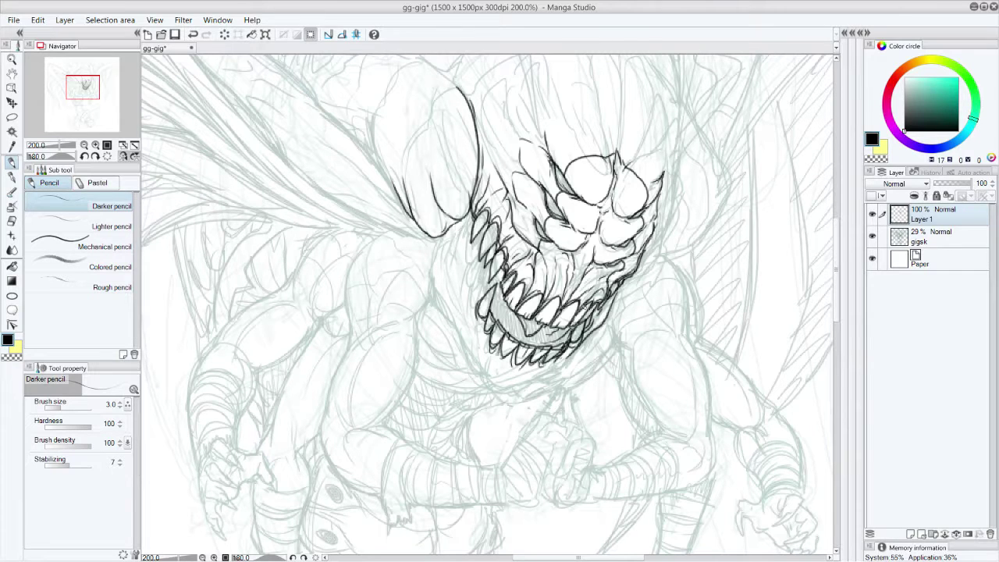
mouse_move(475, 298)
mouse_down()
mouse_move(484, 269)
mouse_move(471, 289)
mouse_move(479, 298)
mouse_up()
mouse_move(487, 295)
mouse_down()
mouse_move(473, 271)
mouse_move(470, 301)
mouse_move(483, 301)
mouse_move(479, 273)
mouse_move(486, 291)
mouse_move(470, 278)
mouse_move(471, 301)
mouse_up()
mouse_move(468, 277)
mouse_down()
mouse_move(477, 250)
mouse_move(483, 267)
mouse_move(463, 286)
mouse_move(468, 232)
mouse_move(458, 252)
mouse_up()
drag(464, 261, 460, 281)
drag(474, 209, 448, 237)
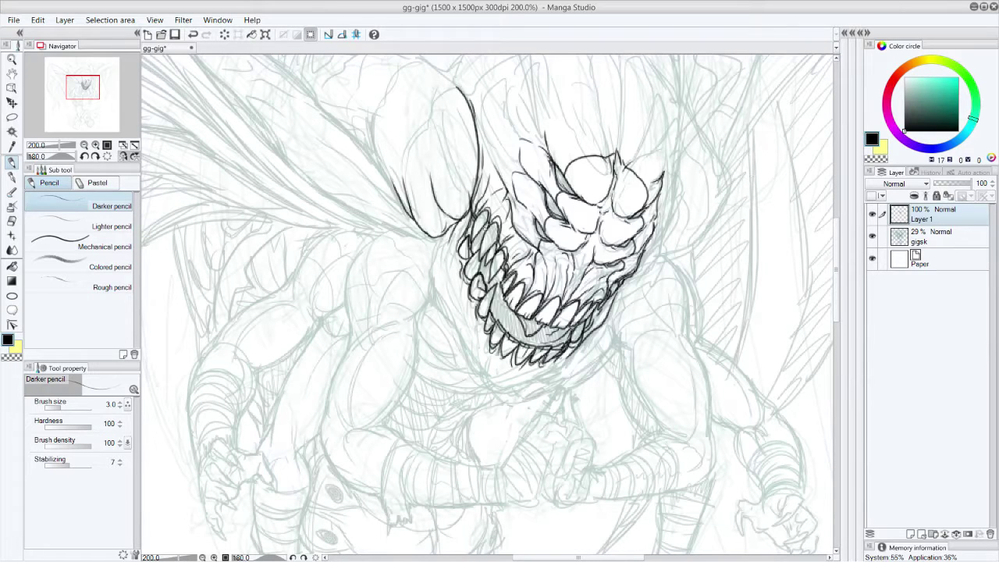
Add lines inside the mouth and ink the lower jaw contour from the left-hand mouth corner around the chin
mouse_move(503, 272)
mouse_down()
mouse_move(496, 284)
mouse_move(486, 274)
mouse_move(513, 317)
mouse_move(497, 313)
mouse_move(523, 321)
mouse_up()
drag(477, 237, 477, 243)
mouse_move(458, 222)
mouse_down()
mouse_move(445, 270)
mouse_move(449, 312)
mouse_up()
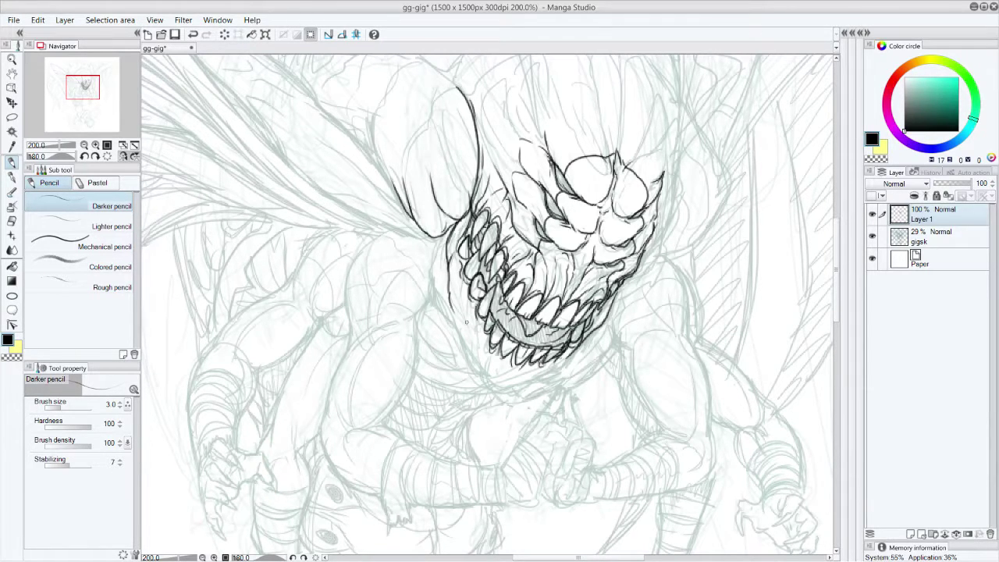
drag(449, 281, 469, 357)
drag(473, 316, 476, 332)
mouse_move(466, 293)
mouse_down()
mouse_move(487, 373)
mouse_move(503, 384)
mouse_move(520, 373)
mouse_move(480, 379)
mouse_up()
mouse_move(478, 333)
mouse_down()
mouse_move(468, 361)
mouse_move(527, 377)
mouse_move(550, 370)
mouse_up()
drag(546, 375, 568, 353)
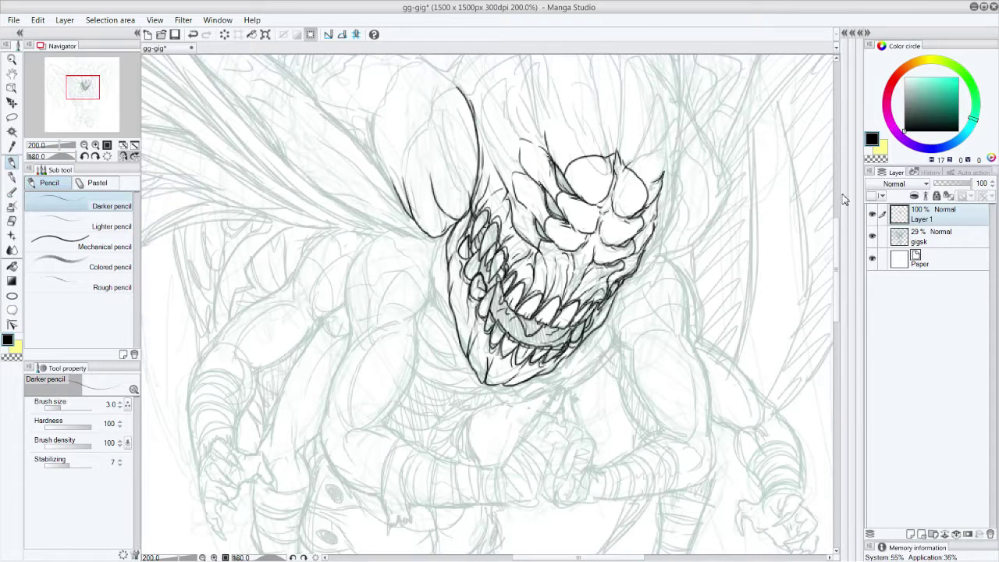
Ink the outer flap behind the left-hand jaw and reinforce the creases along the right-hand jaw
mouse_move(454, 311)
mouse_down()
mouse_move(440, 287)
mouse_move(437, 307)
mouse_up()
drag(445, 313, 426, 248)
mouse_move(438, 282)
mouse_down()
mouse_move(432, 258)
mouse_move(422, 257)
mouse_move(420, 234)
mouse_move(430, 231)
mouse_up()
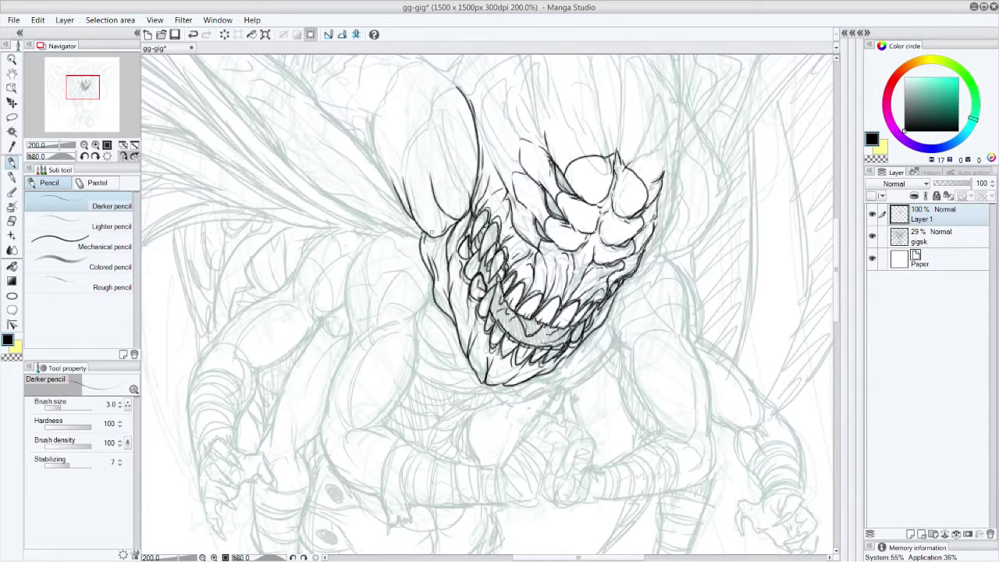
drag(447, 265, 443, 236)
drag(607, 323, 642, 256)
drag(591, 317, 599, 312)
drag(636, 269, 643, 263)
drag(609, 280, 618, 275)
drag(836, 308, 837, 271)
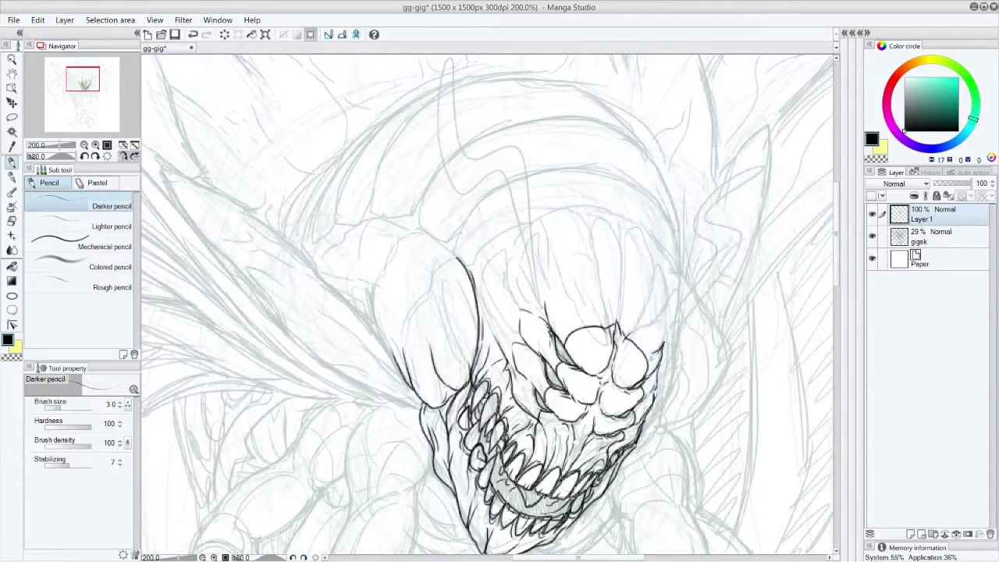
Ink the left-hand side line of the head and the long curled antenna rising above the left-hand eyes
mouse_move(472, 275)
mouse_down()
mouse_move(483, 333)
mouse_move(490, 310)
mouse_up()
scroll(839, 281, up, 2)
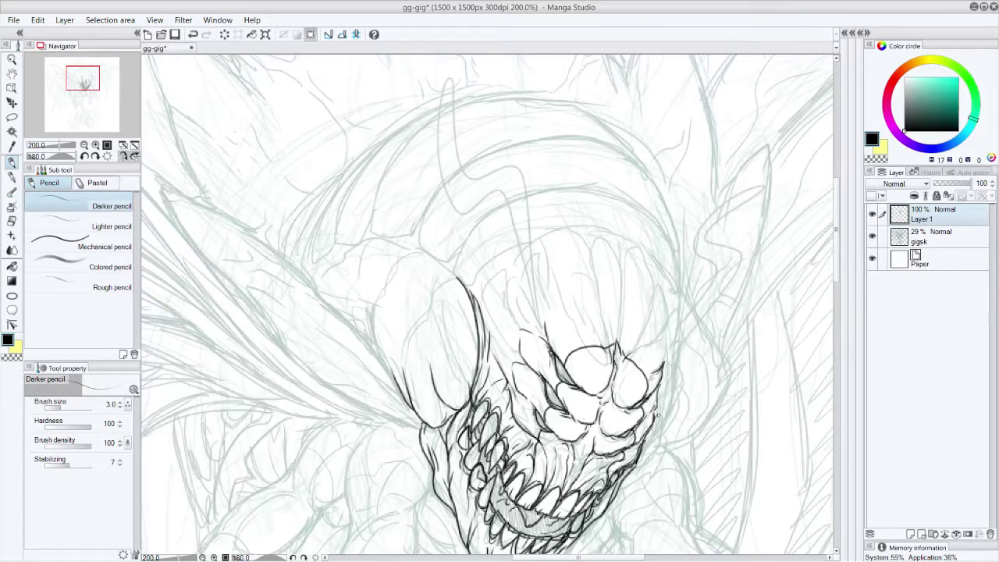
mouse_move(90, 81)
mouse_down()
mouse_move(103, 85)
mouse_move(82, 81)
mouse_up()
scroll(837, 285, up, 3)
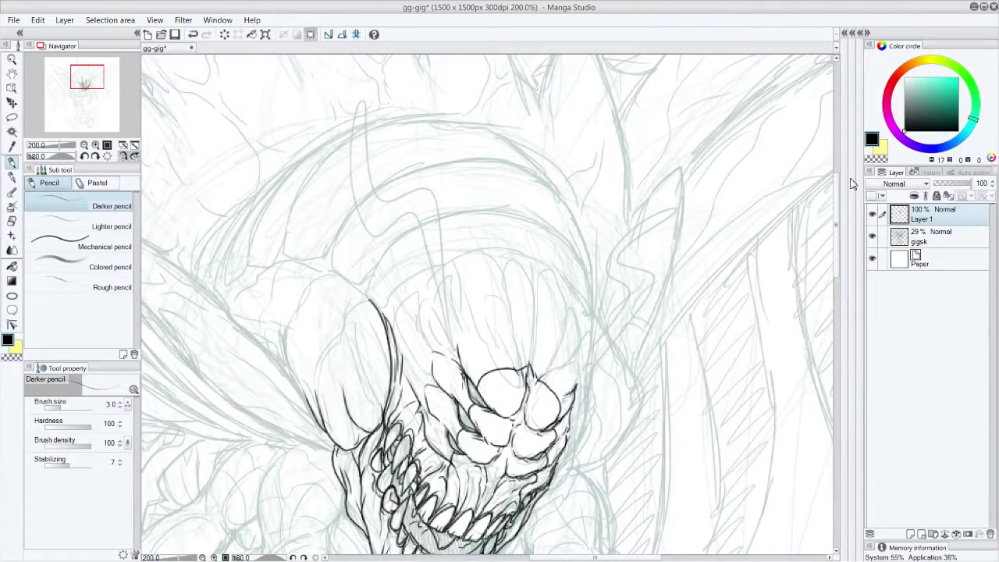
mouse_move(457, 343)
mouse_down()
mouse_move(441, 216)
mouse_move(421, 237)
mouse_move(414, 209)
mouse_move(382, 234)
mouse_move(350, 211)
mouse_move(360, 165)
mouse_move(401, 135)
mouse_move(367, 175)
mouse_move(363, 199)
mouse_move(373, 209)
mouse_move(420, 188)
mouse_move(437, 209)
mouse_move(405, 208)
mouse_move(368, 236)
mouse_up()
mouse_move(360, 190)
mouse_down()
mouse_move(364, 230)
mouse_move(374, 231)
mouse_move(357, 204)
mouse_up()
drag(384, 143, 359, 192)
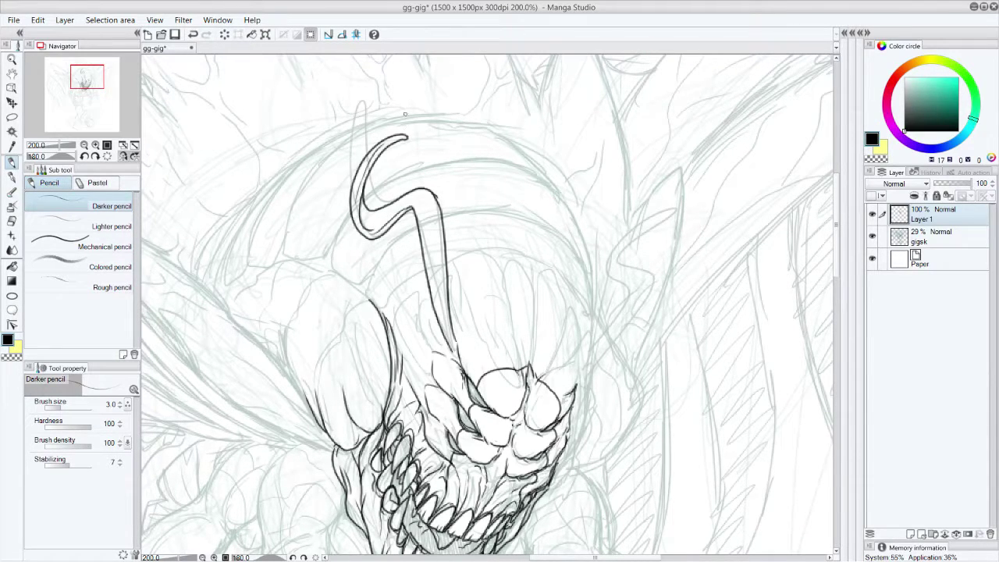
mouse_move(376, 231)
mouse_down()
mouse_move(392, 220)
mouse_move(426, 256)
mouse_move(429, 281)
mouse_up()
drag(453, 329, 441, 238)
drag(405, 191, 434, 197)
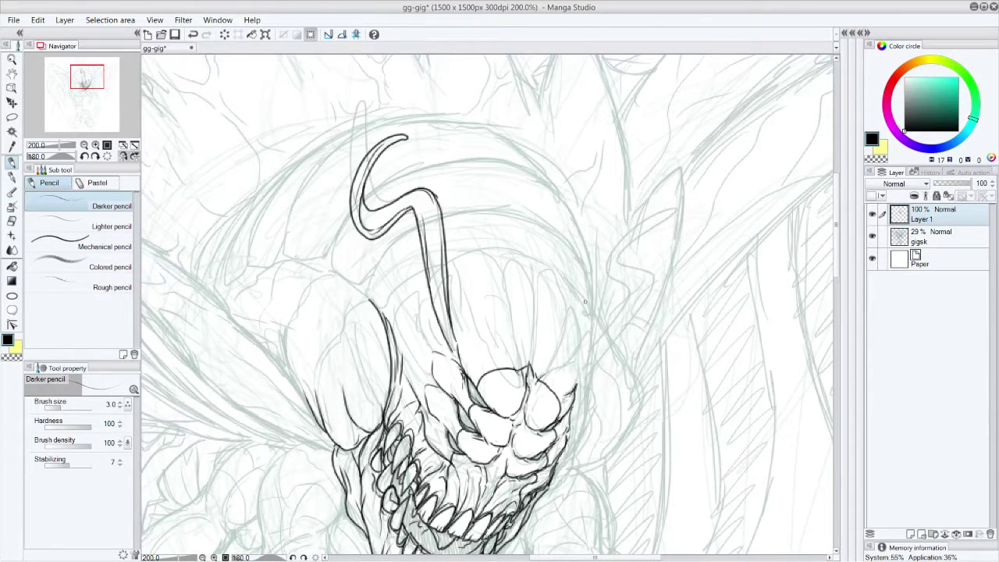
Ink the curled antenna rising from the right-hand side of the head
mouse_move(580, 387)
mouse_down()
mouse_move(650, 301)
mouse_move(625, 311)
mouse_move(584, 371)
mouse_up()
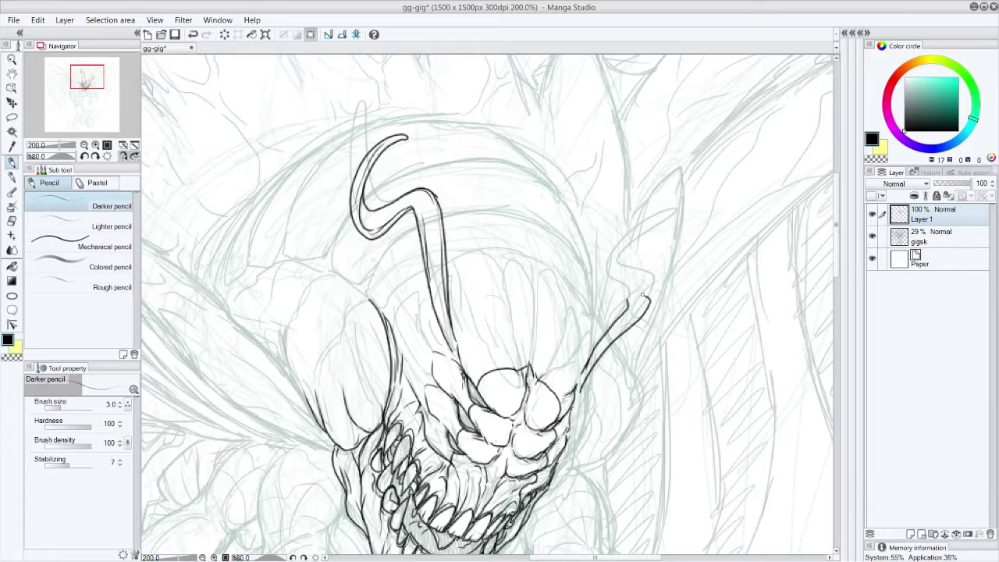
mouse_move(645, 297)
mouse_down()
mouse_move(618, 273)
mouse_move(658, 245)
mouse_up()
mouse_move(639, 295)
mouse_down()
mouse_move(651, 266)
mouse_move(688, 232)
mouse_move(685, 216)
mouse_move(683, 231)
mouse_move(620, 275)
mouse_move(597, 348)
mouse_move(671, 239)
mouse_up()
mouse_move(625, 293)
mouse_down()
mouse_move(616, 279)
mouse_move(632, 309)
mouse_move(627, 299)
mouse_up()
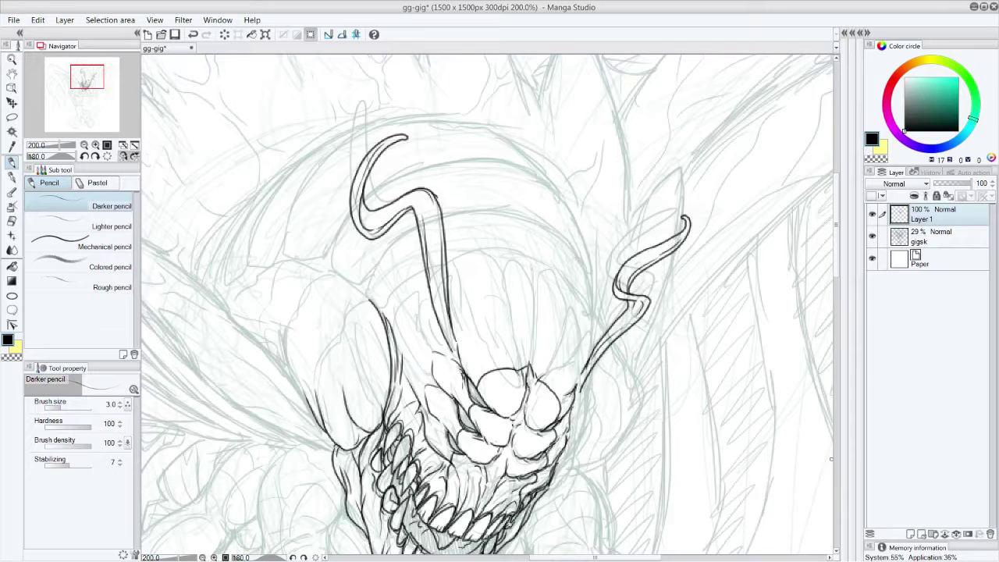
Ink the right-hand side of the head and the curved band across its top, undoing the last stray stroke
mouse_move(582, 383)
mouse_down()
mouse_move(566, 427)
mouse_move(587, 309)
mouse_move(574, 320)
mouse_up()
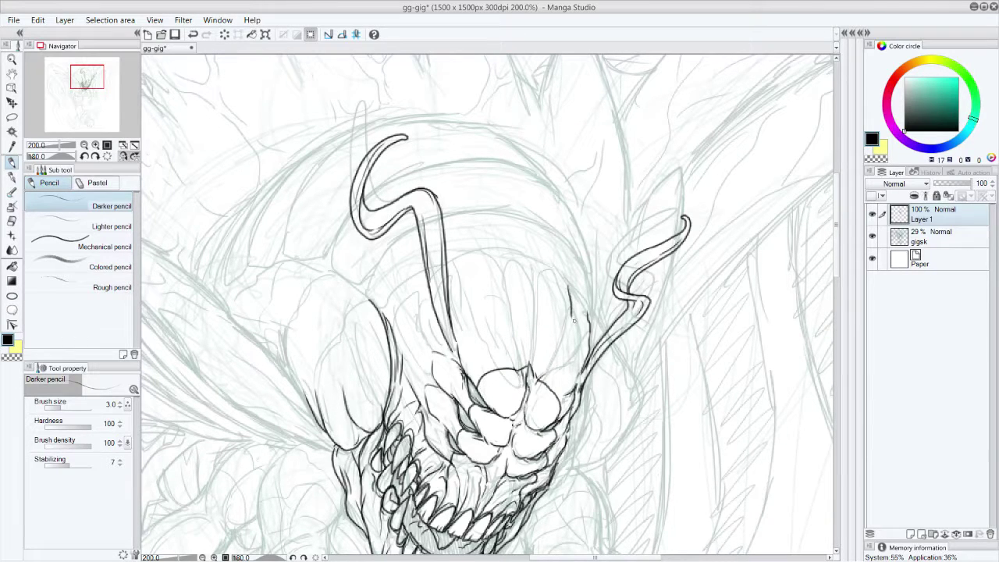
mouse_move(427, 271)
mouse_down()
mouse_move(383, 310)
mouse_move(366, 291)
mouse_move(416, 226)
mouse_up()
mouse_move(445, 265)
mouse_down()
mouse_move(524, 256)
mouse_move(545, 262)
mouse_move(590, 316)
mouse_up()
mouse_move(443, 214)
mouse_down()
mouse_move(529, 220)
mouse_move(555, 234)
mouse_move(581, 256)
mouse_move(594, 326)
mouse_move(557, 268)
mouse_up()
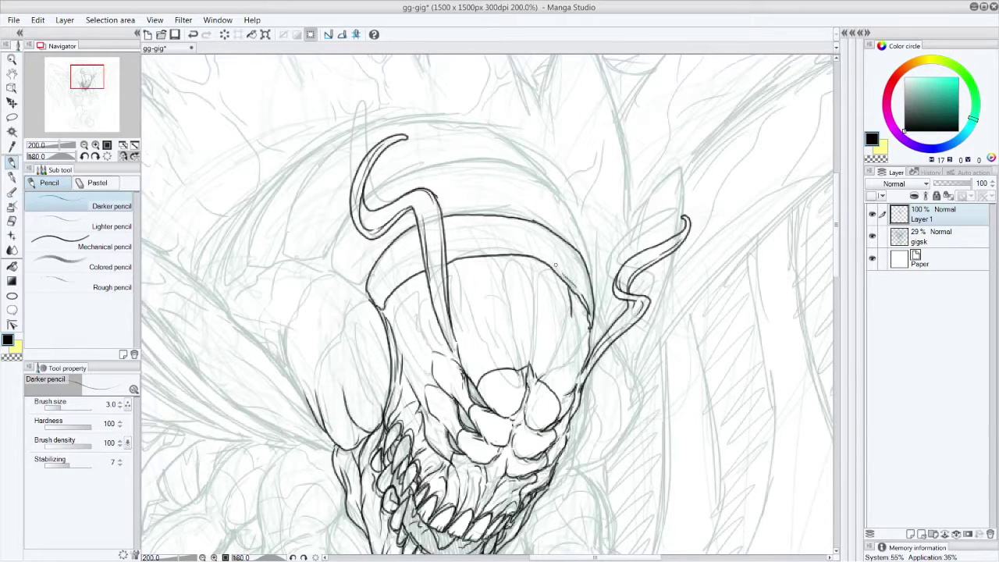
drag(381, 306, 429, 265)
mouse_move(372, 300)
mouse_down()
mouse_move(426, 236)
mouse_move(367, 296)
mouse_up()
key(ctrl+z)
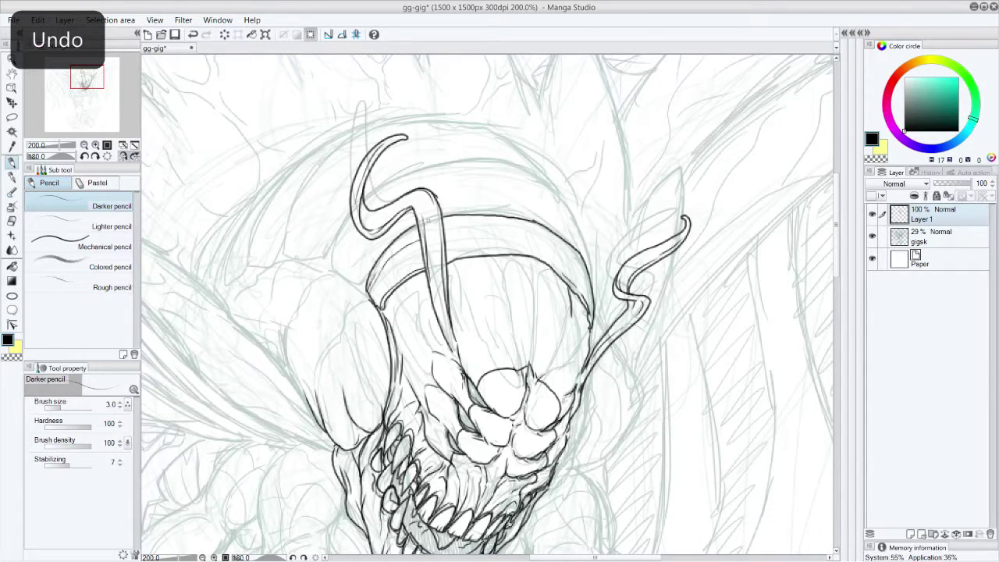
Add contour lines along the inside and lower edge of the curved head band
mouse_move(447, 232)
mouse_down()
mouse_move(496, 234)
mouse_move(587, 278)
mouse_up()
drag(554, 240, 590, 281)
drag(518, 254, 558, 269)
drag(510, 205, 500, 206)
drag(448, 258, 524, 253)
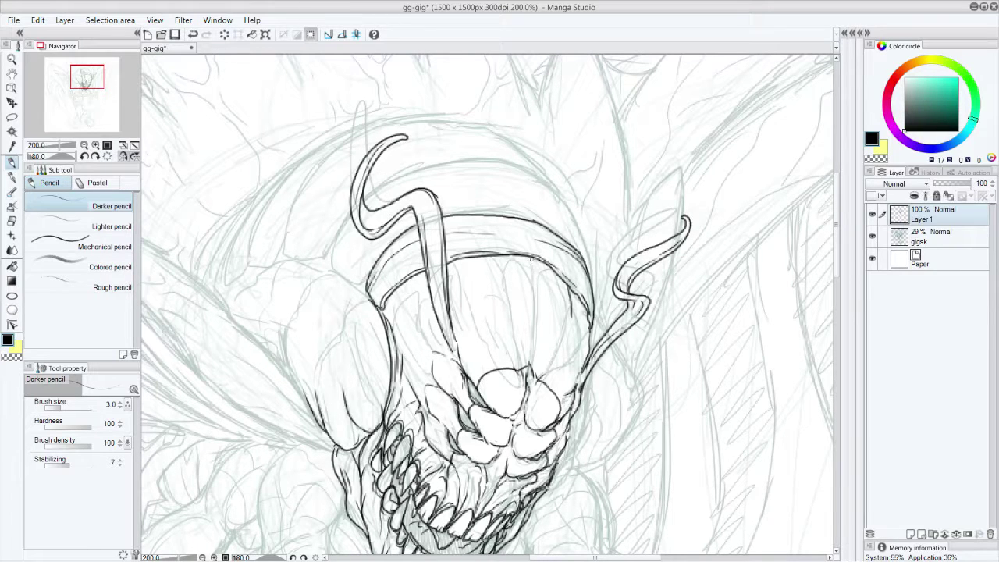
Undo the trial forehead stroke and ink the long vertical ridges on the forehead between the two antennae
mouse_move(532, 256)
mouse_down()
mouse_move(531, 372)
mouse_move(539, 290)
mouse_move(560, 372)
mouse_move(548, 380)
mouse_move(568, 356)
mouse_move(576, 309)
mouse_up()
key(ctrl+z)
mouse_move(563, 377)
mouse_down()
mouse_move(588, 311)
mouse_move(571, 378)
mouse_up()
mouse_move(572, 307)
mouse_down()
mouse_move(565, 354)
mouse_move(506, 342)
mouse_move(495, 318)
mouse_up()
mouse_move(489, 257)
mouse_down()
mouse_move(515, 352)
mouse_move(504, 312)
mouse_up()
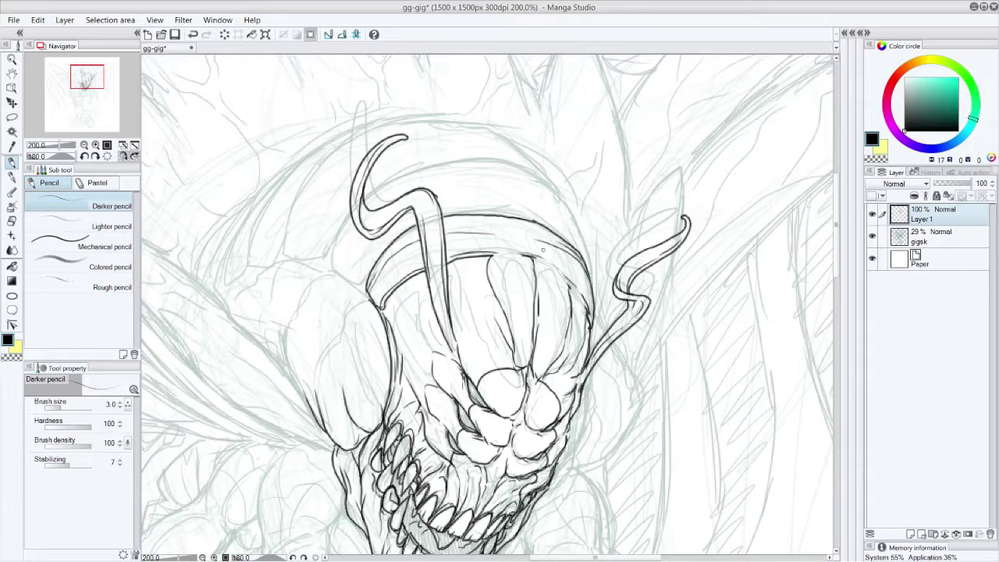
drag(570, 288, 586, 311)
drag(531, 258, 570, 292)
mouse_move(494, 262)
mouse_down()
mouse_move(531, 270)
mouse_move(518, 259)
mouse_move(495, 275)
mouse_move(471, 259)
mouse_move(450, 319)
mouse_move(497, 361)
mouse_move(453, 303)
mouse_up()
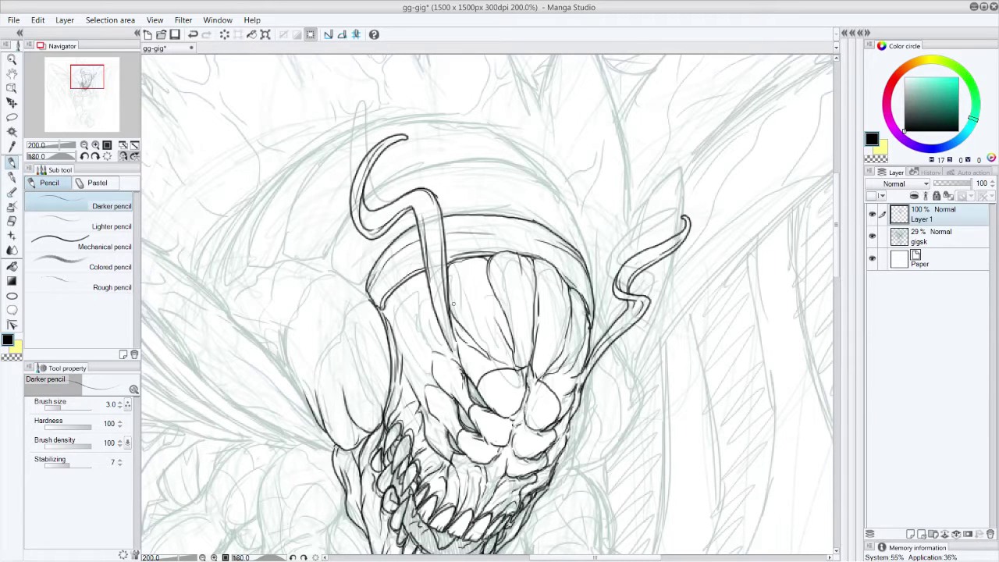
Ink the forehead ridges beside the left antenna and continue their contours down along the brow and temple
mouse_move(440, 354)
mouse_down()
mouse_move(405, 306)
mouse_move(404, 277)
mouse_move(437, 356)
mouse_move(425, 342)
mouse_up()
drag(425, 273, 441, 331)
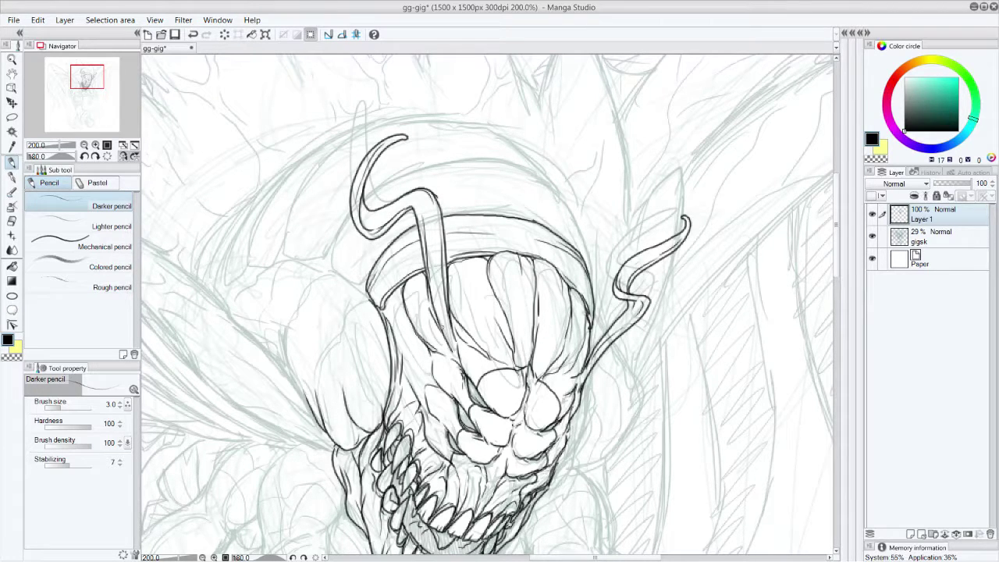
drag(384, 308, 392, 320)
drag(426, 383, 435, 388)
drag(404, 352, 422, 385)
mouse_move(397, 337)
mouse_down()
mouse_move(405, 352)
mouse_move(400, 341)
mouse_up()
Ink the second curved band over the head, with its side edges, top outline and a doubled lower contour
mouse_move(412, 225)
mouse_down()
mouse_move(364, 282)
mouse_move(342, 277)
mouse_move(341, 226)
mouse_move(334, 261)
mouse_move(355, 281)
mouse_move(421, 215)
mouse_move(487, 211)
mouse_move(548, 225)
mouse_move(573, 247)
mouse_up()
mouse_move(542, 181)
mouse_down()
mouse_move(576, 217)
mouse_move(592, 281)
mouse_up()
drag(592, 280, 565, 220)
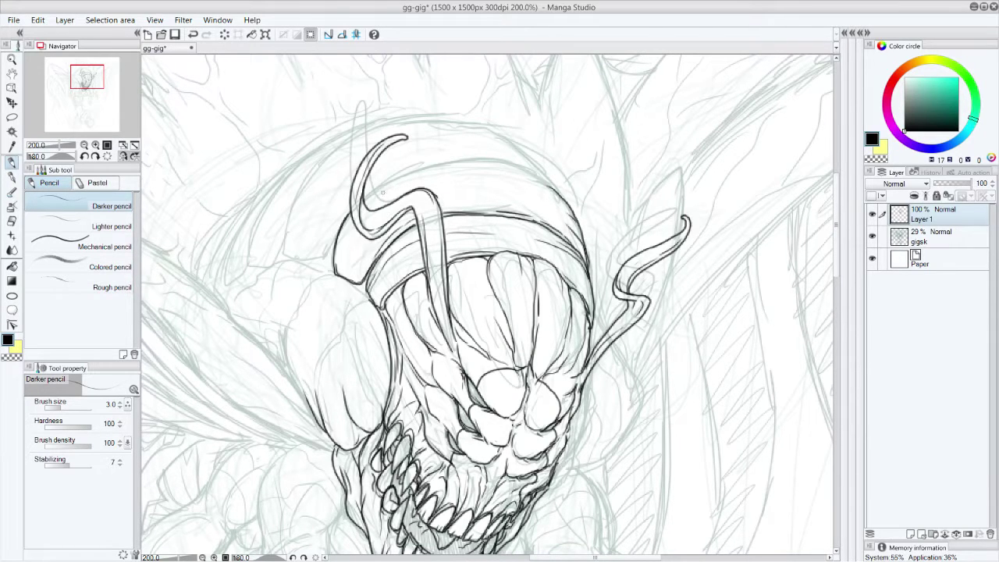
mouse_move(360, 200)
mouse_down()
mouse_move(442, 161)
mouse_move(501, 159)
mouse_move(559, 194)
mouse_up()
drag(553, 186, 470, 163)
drag(367, 203, 410, 179)
drag(351, 221, 351, 260)
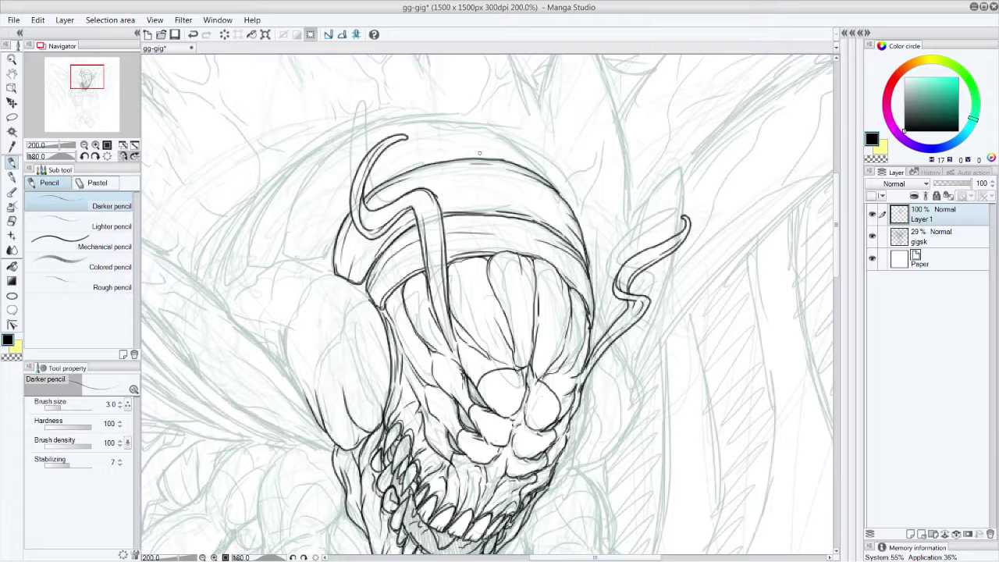
mouse_move(446, 211)
mouse_down()
mouse_move(527, 211)
mouse_move(570, 243)
mouse_up()
Ink the third band across the crown of the head and add contour lines along its inside
mouse_move(351, 207)
mouse_down()
mouse_move(331, 264)
mouse_move(291, 262)
mouse_move(303, 187)
mouse_move(387, 127)
mouse_up()
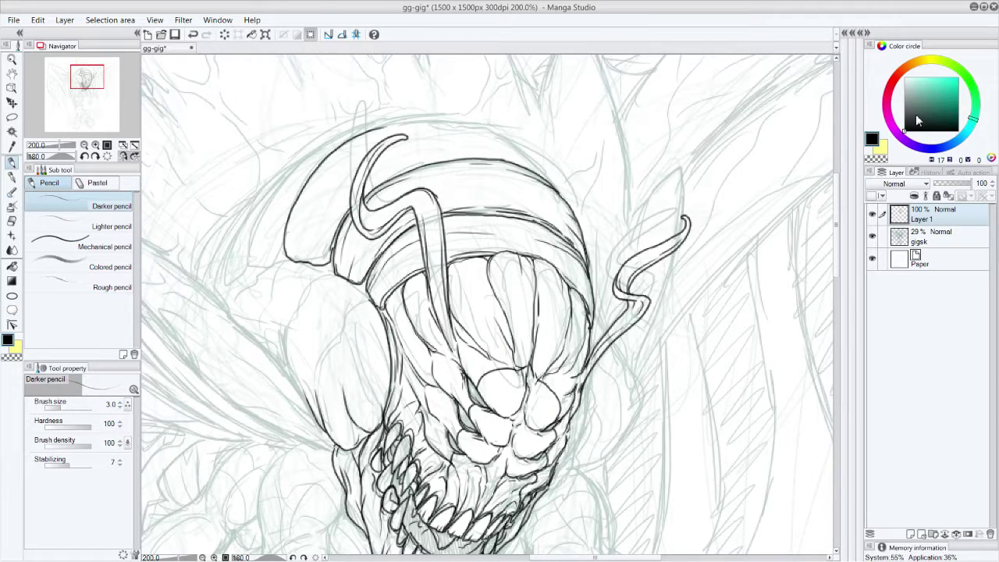
mouse_move(382, 126)
mouse_down()
mouse_move(487, 131)
mouse_move(554, 189)
mouse_move(500, 159)
mouse_up()
drag(404, 168, 523, 165)
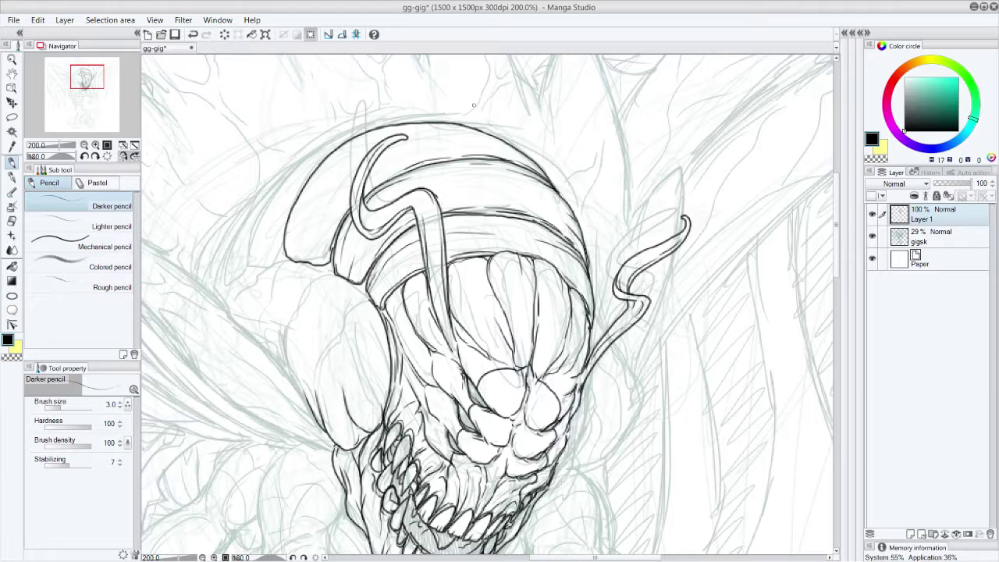
mouse_move(407, 167)
mouse_down()
mouse_move(375, 184)
mouse_move(315, 264)
mouse_move(309, 250)
mouse_move(327, 201)
mouse_up()
mouse_move(293, 262)
mouse_down()
mouse_move(295, 239)
mouse_move(353, 143)
mouse_move(426, 120)
mouse_move(492, 134)
mouse_move(534, 160)
mouse_up()
drag(369, 176, 395, 155)
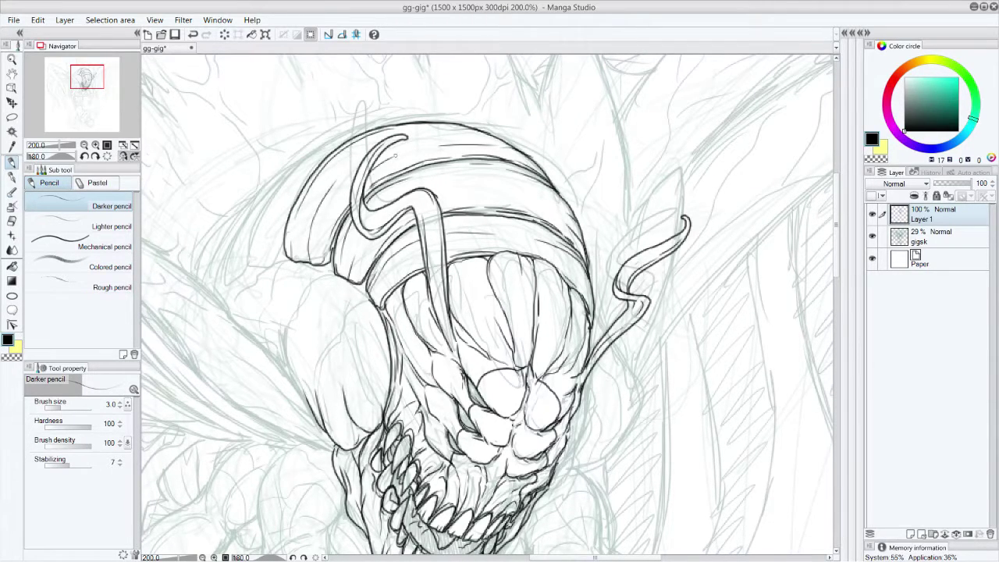
Ink the two narrow overlapping bands at the back of the head and thicken the crown's outer edge
mouse_move(301, 187)
mouse_down()
mouse_move(278, 263)
mouse_move(250, 234)
mouse_move(303, 165)
mouse_move(277, 259)
mouse_move(248, 264)
mouse_up()
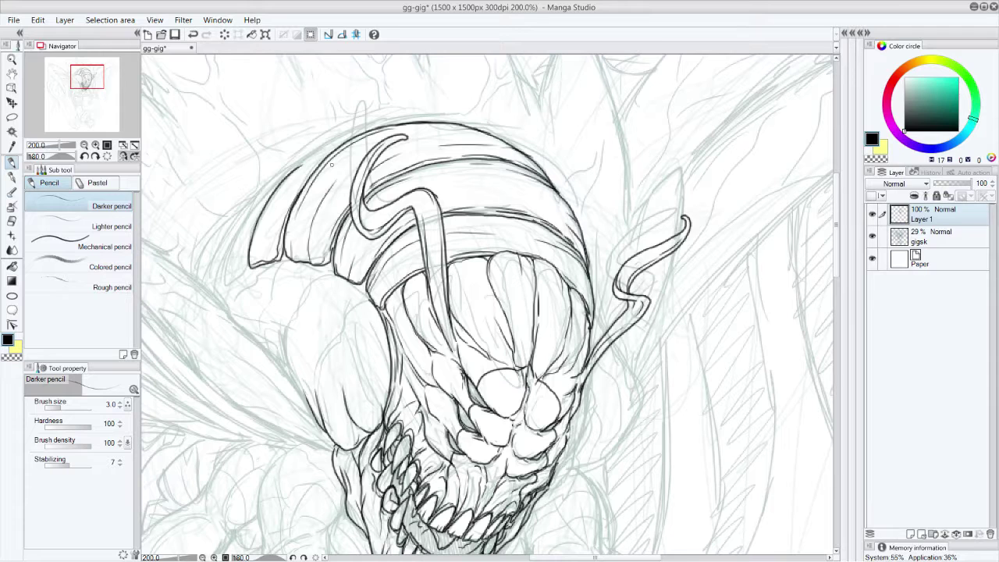
mouse_move(294, 171)
mouse_down()
mouse_move(364, 126)
mouse_move(465, 126)
mouse_up()
mouse_move(283, 212)
mouse_down()
mouse_move(337, 144)
mouse_move(410, 123)
mouse_up()
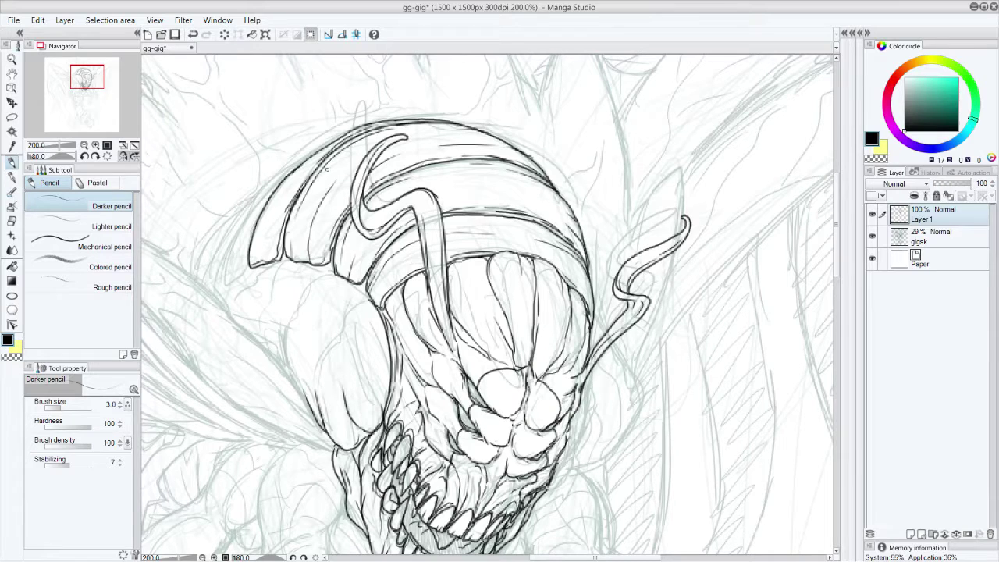
mouse_move(304, 162)
mouse_down()
mouse_move(253, 265)
mouse_move(236, 275)
mouse_move(226, 244)
mouse_move(299, 167)
mouse_up()
mouse_move(267, 198)
mouse_down()
mouse_move(245, 258)
mouse_move(221, 285)
mouse_move(285, 176)
mouse_up()
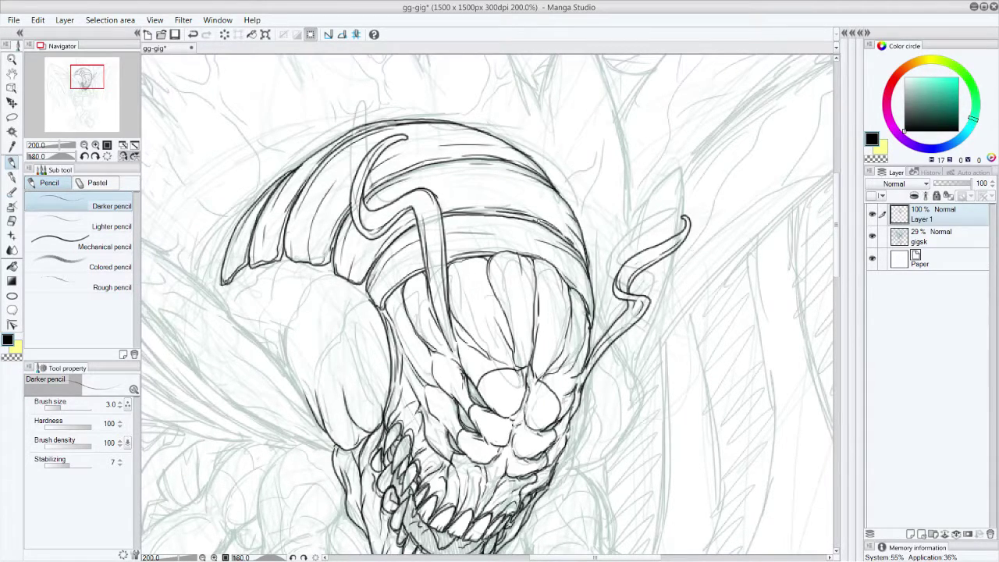
Ink the long pointed ear plate rising from the jaw hinge, with its branching inner ridges and upper tip
drag(97, 84, 92, 92)
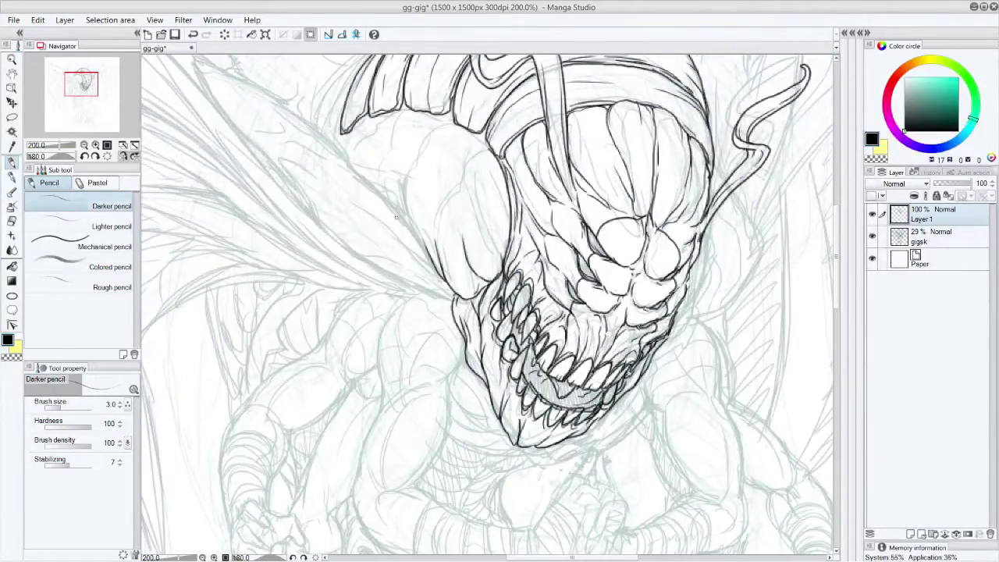
drag(82, 85, 72, 77)
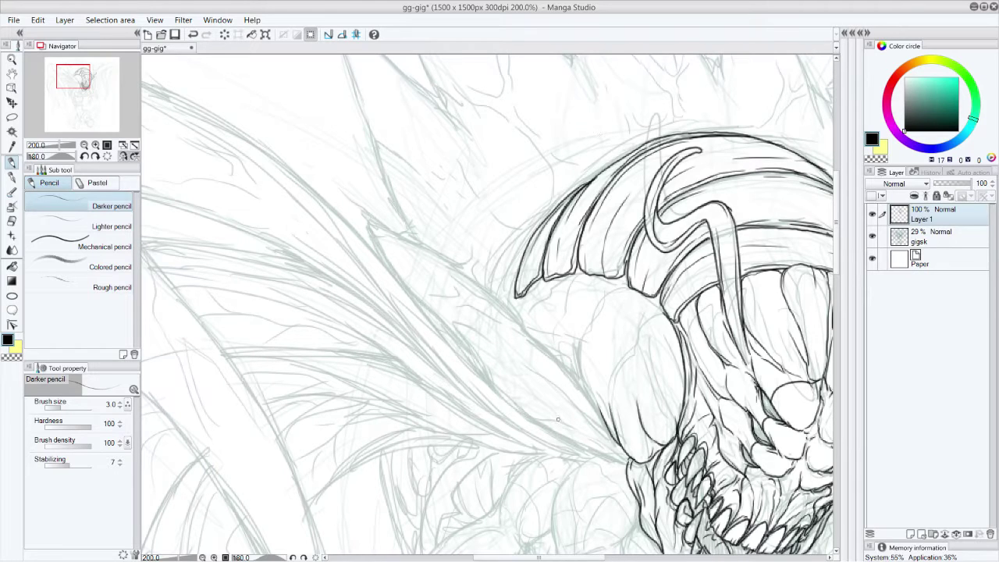
mouse_move(619, 451)
mouse_down()
mouse_move(621, 461)
mouse_move(502, 393)
mouse_move(462, 335)
mouse_move(476, 331)
mouse_up()
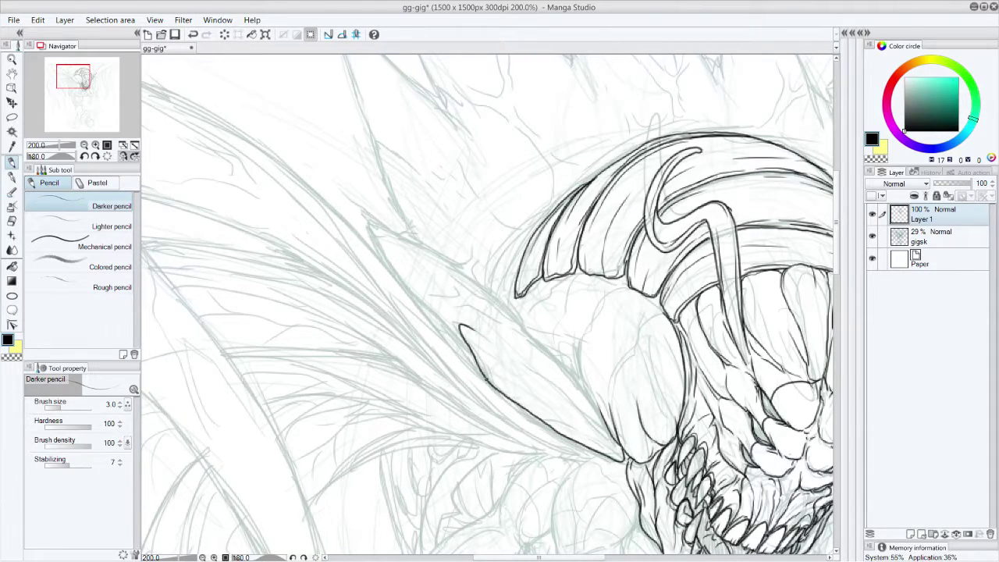
drag(620, 450, 587, 419)
mouse_move(481, 371)
mouse_down()
mouse_move(390, 270)
mouse_move(365, 218)
mouse_move(393, 231)
mouse_move(353, 217)
mouse_move(382, 245)
mouse_move(379, 221)
mouse_move(418, 234)
mouse_move(406, 234)
mouse_move(391, 190)
mouse_up()
mouse_move(601, 412)
mouse_down()
mouse_move(590, 395)
mouse_move(503, 360)
mouse_move(520, 356)
mouse_move(497, 324)
mouse_move(442, 307)
mouse_move(402, 277)
mouse_move(467, 302)
mouse_move(452, 278)
mouse_move(572, 374)
mouse_up()
mouse_move(553, 359)
mouse_down()
mouse_move(491, 298)
mouse_move(497, 257)
mouse_up()
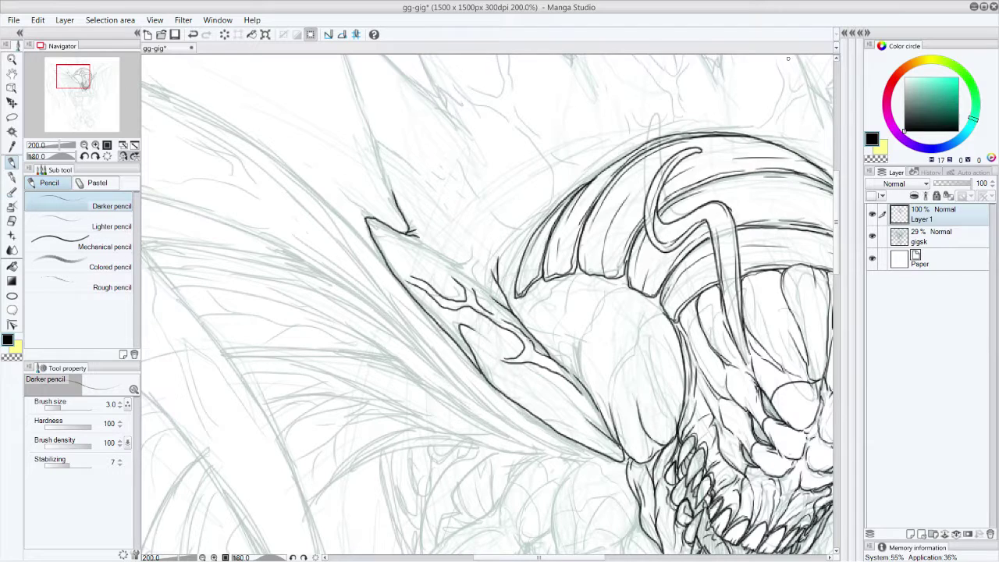
Ink the rearmost sliver of head band, undo the last stray strokes, and add short folds beside the ear plate
mouse_move(535, 233)
mouse_down()
mouse_move(509, 275)
mouse_move(539, 223)
mouse_move(510, 243)
mouse_move(573, 193)
mouse_up()
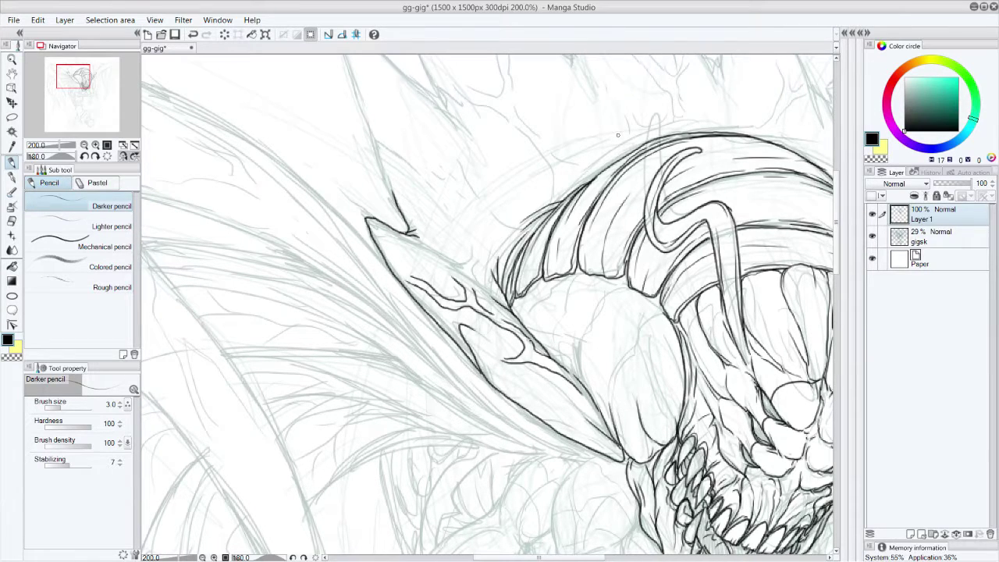
key(ctrl+z)
key(ctrl+z)
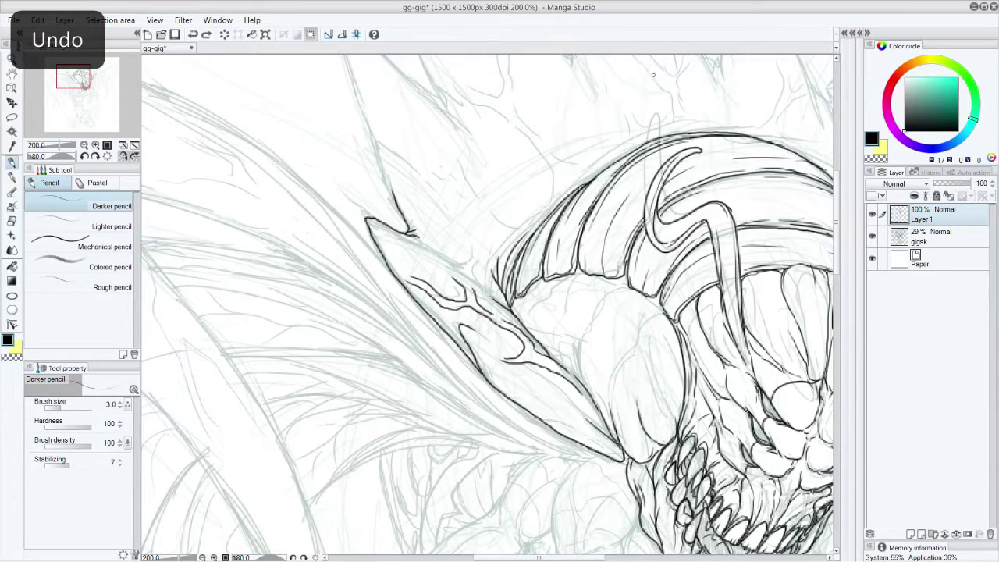
drag(480, 250, 488, 292)
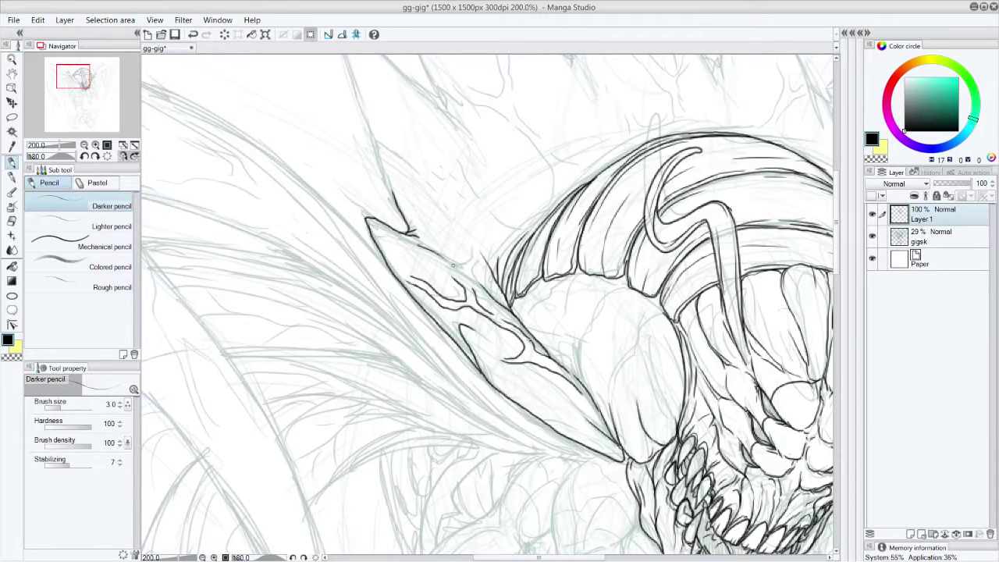
Complete the ear plate's upper edge and add notches, small cracks and a reworked oval ridge inside it
mouse_move(447, 257)
mouse_down()
mouse_move(469, 284)
mouse_move(425, 228)
mouse_move(449, 259)
mouse_move(426, 170)
mouse_move(404, 286)
mouse_up()
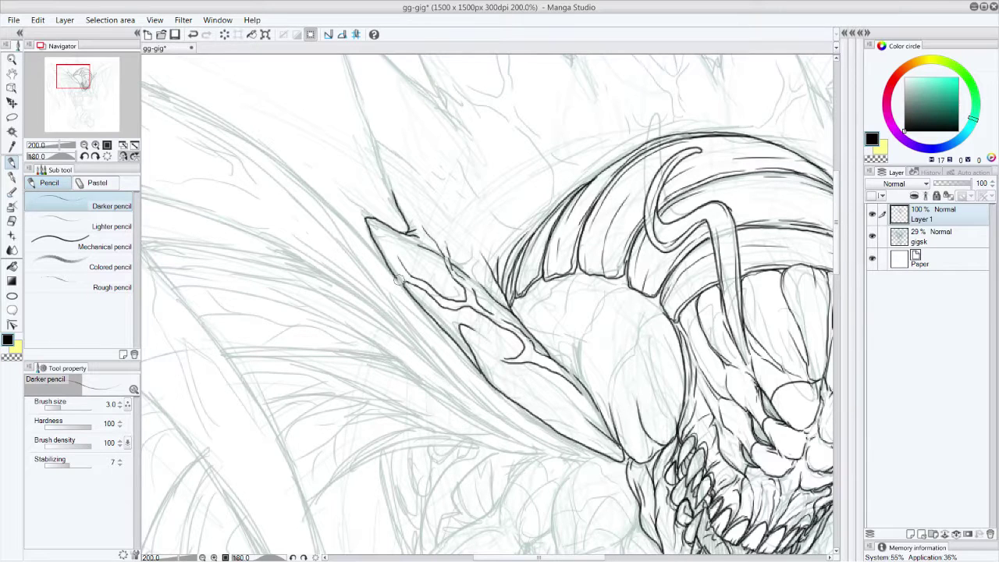
drag(406, 291, 389, 247)
drag(504, 360, 496, 352)
mouse_move(560, 439)
mouse_down()
mouse_move(550, 423)
mouse_move(582, 445)
mouse_up()
mouse_move(554, 414)
mouse_down()
mouse_move(570, 440)
mouse_move(540, 414)
mouse_up()
mouse_move(542, 415)
mouse_down()
mouse_move(523, 389)
mouse_move(545, 404)
mouse_up()
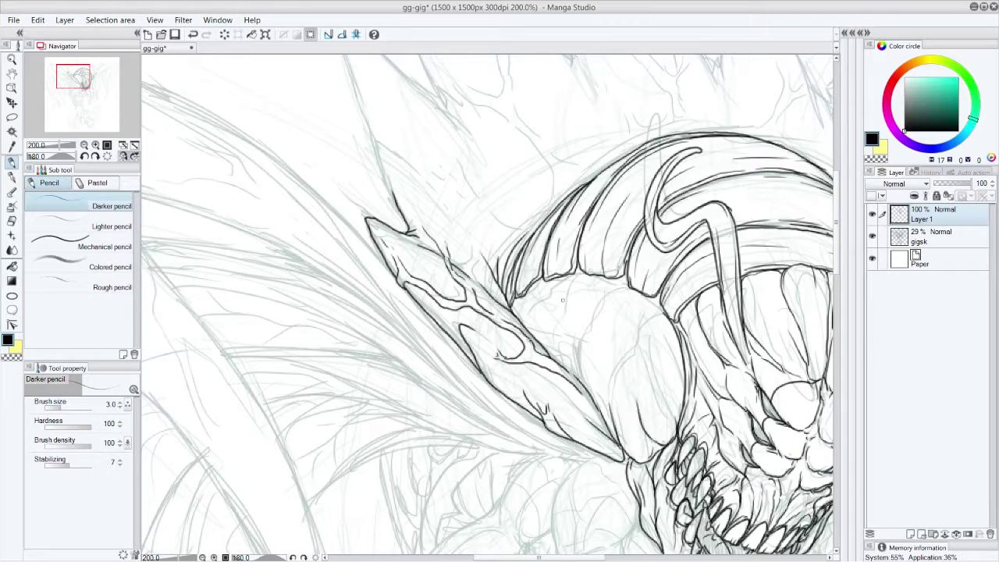
mouse_move(465, 325)
mouse_down()
mouse_move(481, 366)
mouse_move(496, 372)
mouse_move(473, 351)
mouse_move(486, 329)
mouse_move(512, 348)
mouse_move(473, 323)
mouse_move(521, 355)
mouse_up()
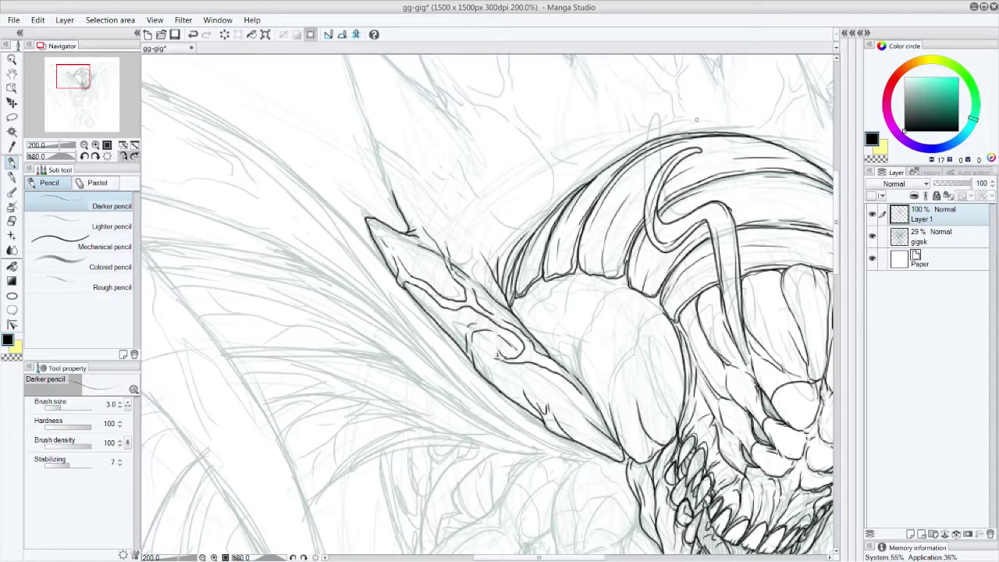
Ink the first pointed spikes of the frill above the ear plate
drag(81, 78, 85, 72)
mouse_move(278, 378)
mouse_down()
mouse_move(259, 321)
mouse_move(338, 388)
mouse_up()
mouse_move(258, 318)
mouse_down()
mouse_move(223, 193)
mouse_move(341, 289)
mouse_move(318, 269)
mouse_move(261, 124)
mouse_up()
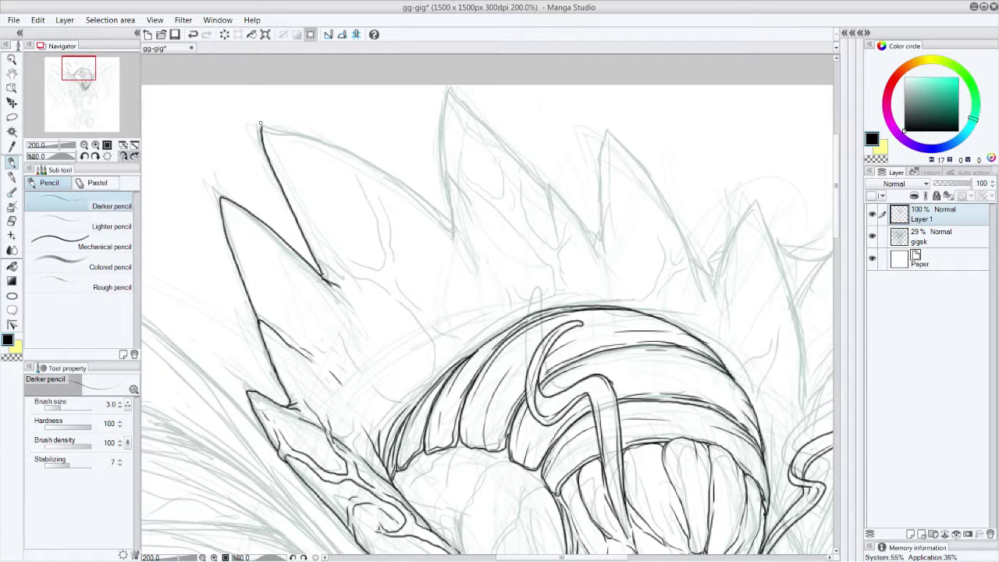
Ink the upper segment lines of the bulging mass between the ear plate and the head bands
scroll(842, 281, down, 5)
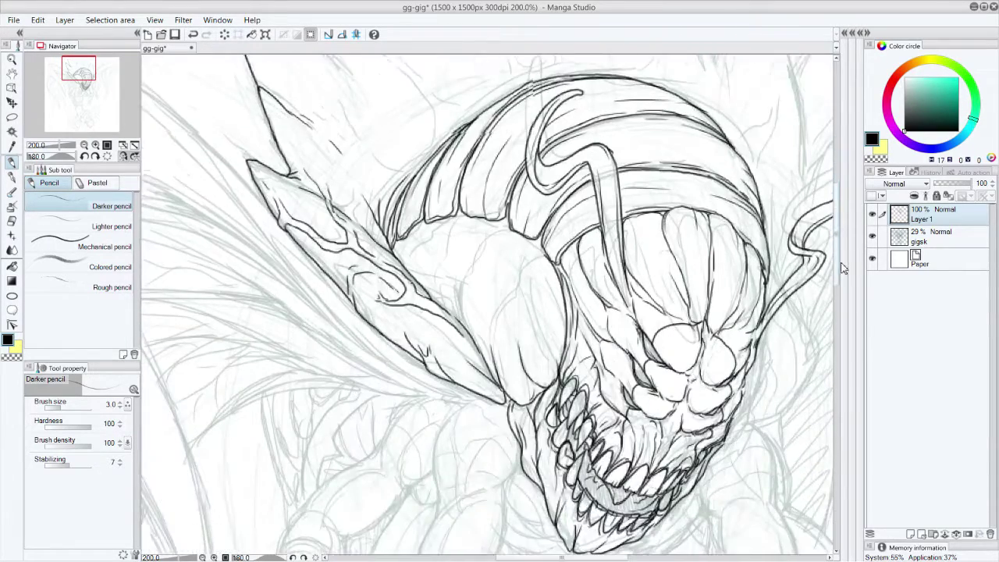
scroll(841, 277, down, 1)
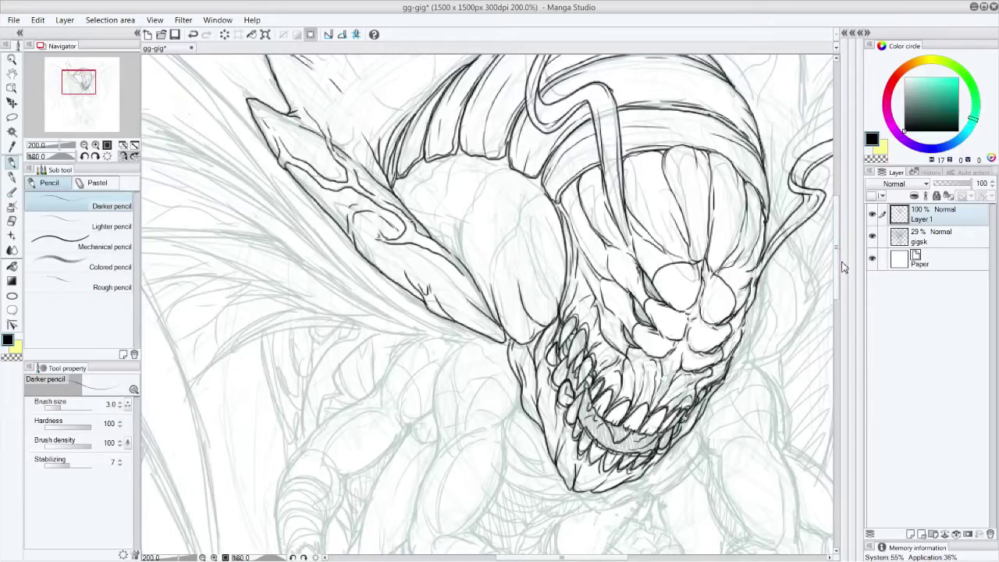
mouse_move(514, 168)
mouse_down()
mouse_move(469, 195)
mouse_move(462, 218)
mouse_up()
mouse_move(510, 166)
mouse_down()
mouse_move(469, 160)
mouse_move(435, 215)
mouse_up()
mouse_move(465, 148)
mouse_down()
mouse_move(414, 178)
mouse_move(409, 202)
mouse_move(401, 180)
mouse_move(399, 199)
mouse_move(412, 216)
mouse_up()
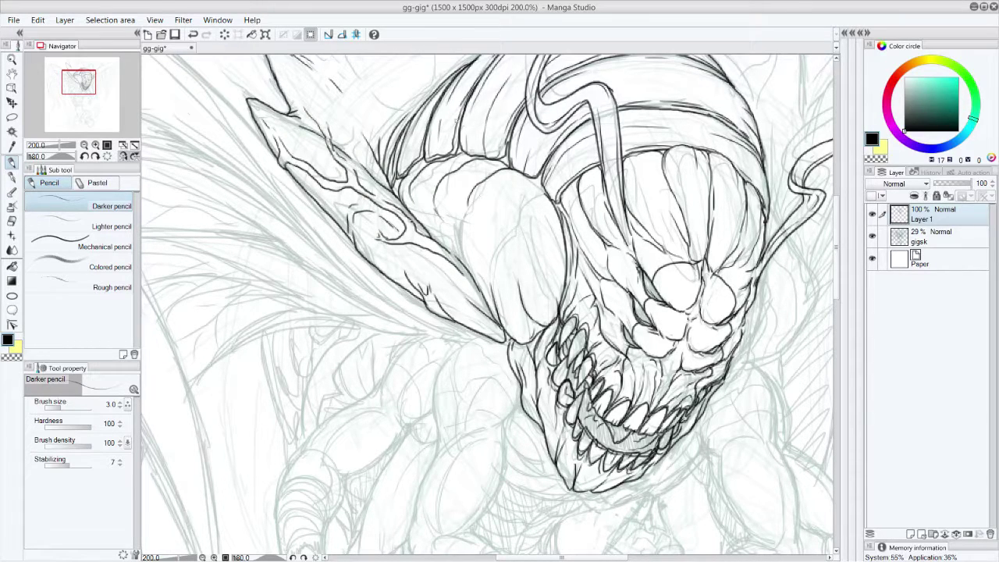
Continue the segment lines down the bulge beside the ear plate and outline its large lower lobe
drag(468, 201, 451, 256)
drag(438, 207, 436, 239)
mouse_move(548, 204)
mouse_down()
mouse_move(538, 200)
mouse_move(480, 251)
mouse_move(492, 312)
mouse_up()
drag(482, 259, 474, 295)
mouse_move(501, 238)
mouse_down()
mouse_move(532, 197)
mouse_move(556, 207)
mouse_up()
mouse_move(504, 172)
mouse_down()
mouse_move(473, 195)
mouse_move(459, 234)
mouse_move(468, 270)
mouse_move(439, 222)
mouse_move(450, 175)
mouse_move(478, 164)
mouse_move(411, 195)
mouse_move(421, 224)
mouse_up()
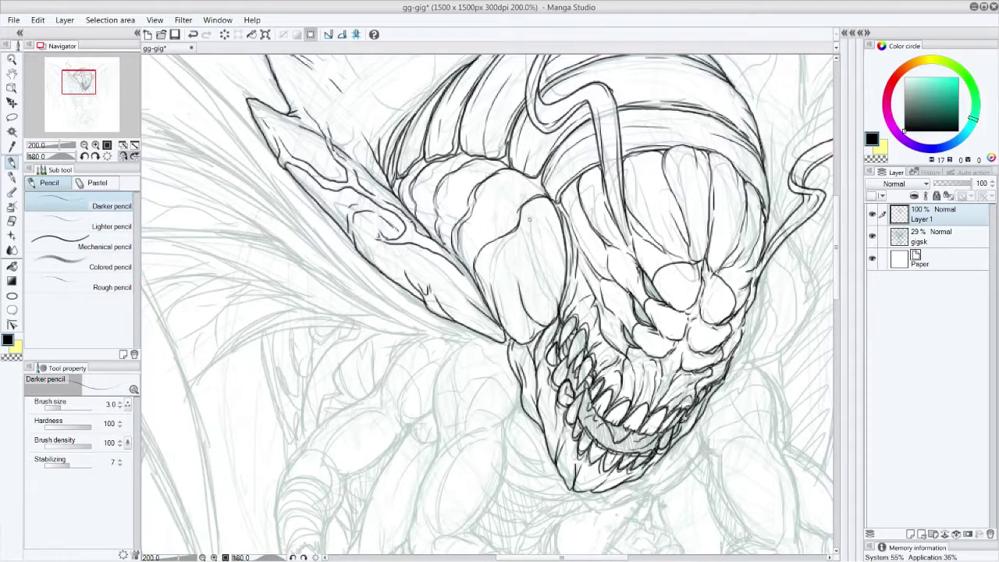
Add inner creases and a small rounded lobe to the lower segments of the bulge behind the jaw
mouse_move(440, 208)
mouse_down()
mouse_move(514, 232)
mouse_move(522, 289)
mouse_up()
mouse_move(503, 239)
mouse_down()
mouse_move(512, 266)
mouse_move(478, 222)
mouse_up()
drag(512, 270, 520, 299)
mouse_move(560, 255)
mouse_down()
mouse_move(498, 295)
mouse_move(495, 313)
mouse_move(533, 262)
mouse_move(560, 260)
mouse_move(568, 278)
mouse_up()
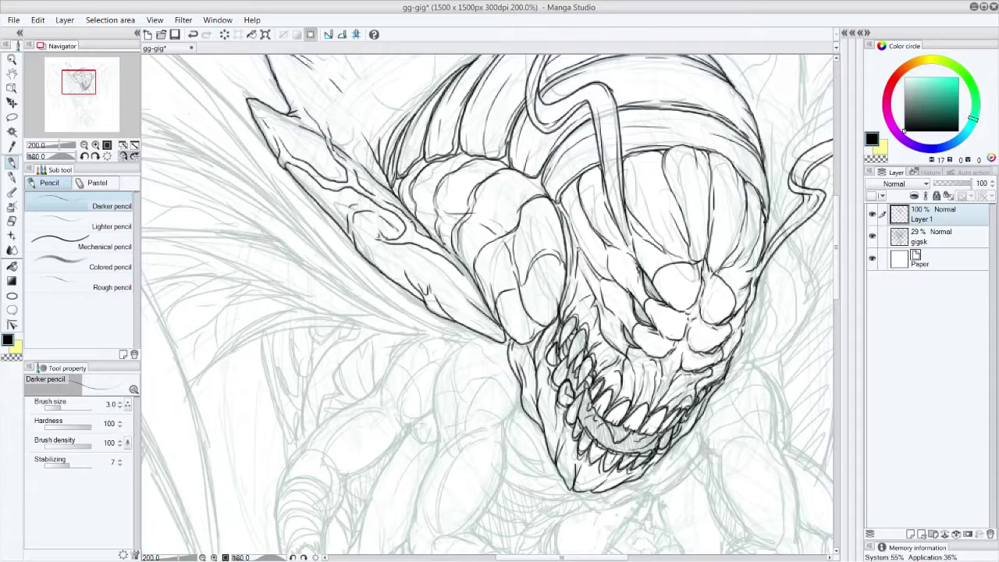
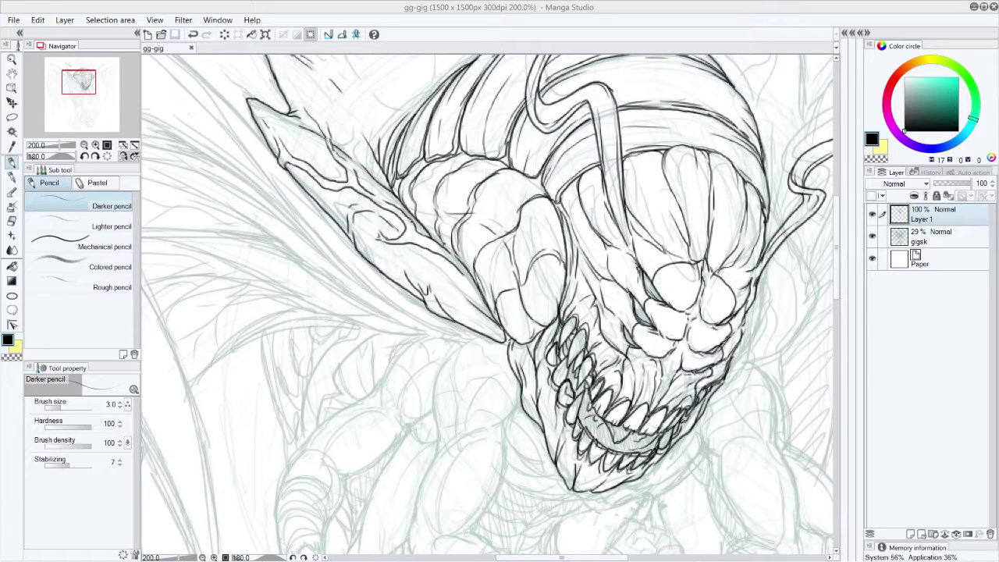
Darken the joints where the segmented bulge meets the head bands and reinforce the ear plate's lower edge
click(536, 180)
drag(533, 181, 542, 192)
drag(494, 159, 536, 185)
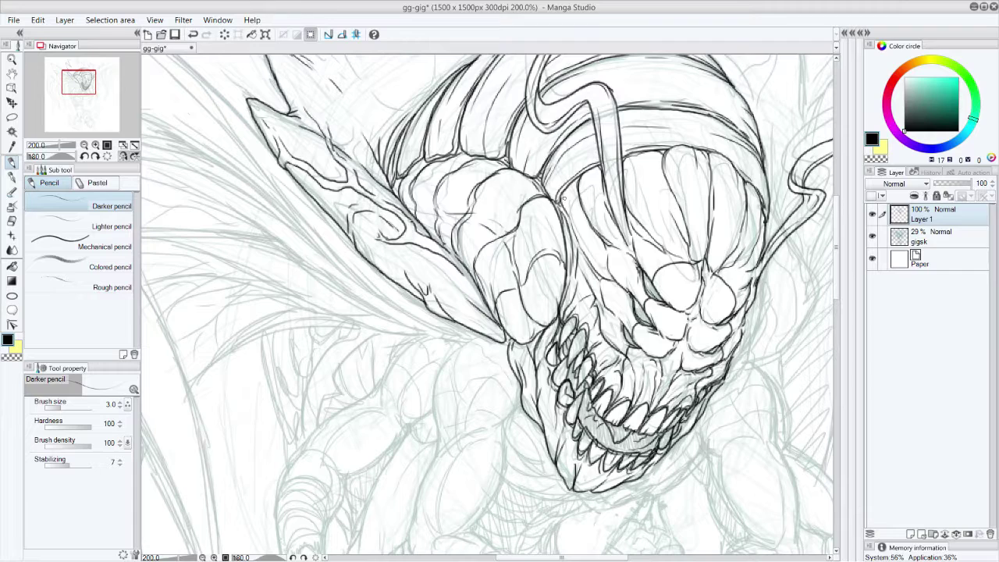
mouse_move(461, 338)
mouse_down()
mouse_move(491, 341)
mouse_move(443, 318)
mouse_up()
Ink the matching segmented bulge on the right side of the face, behind the base of the right antenna
drag(838, 284, 838, 270)
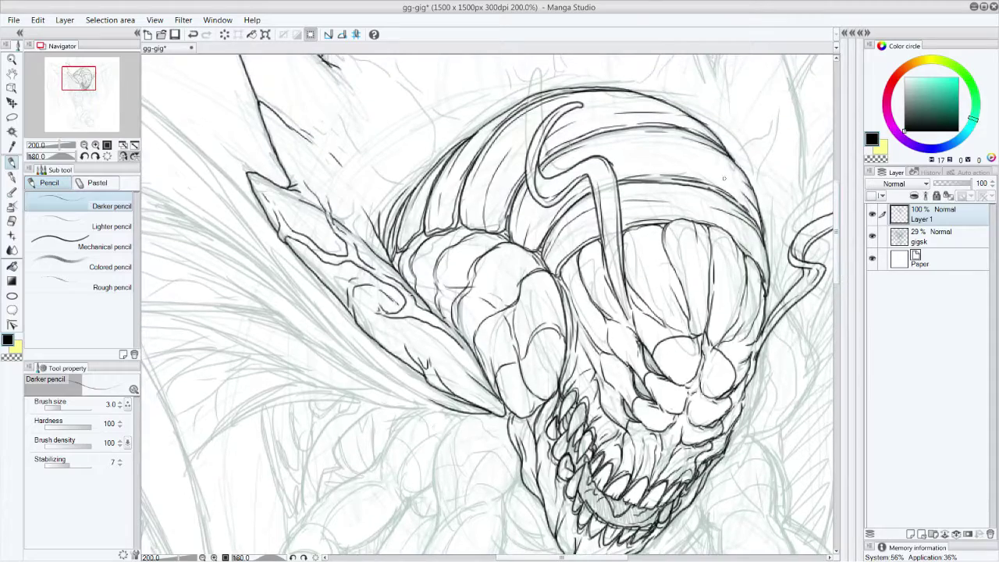
drag(81, 76, 91, 75)
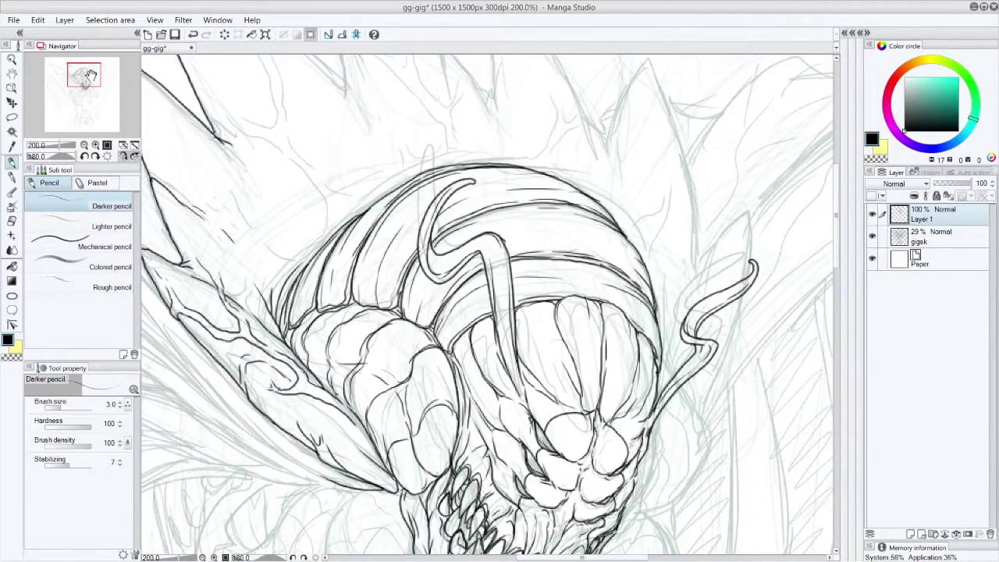
drag(836, 266, 835, 275)
scroll(837, 278, down, 2)
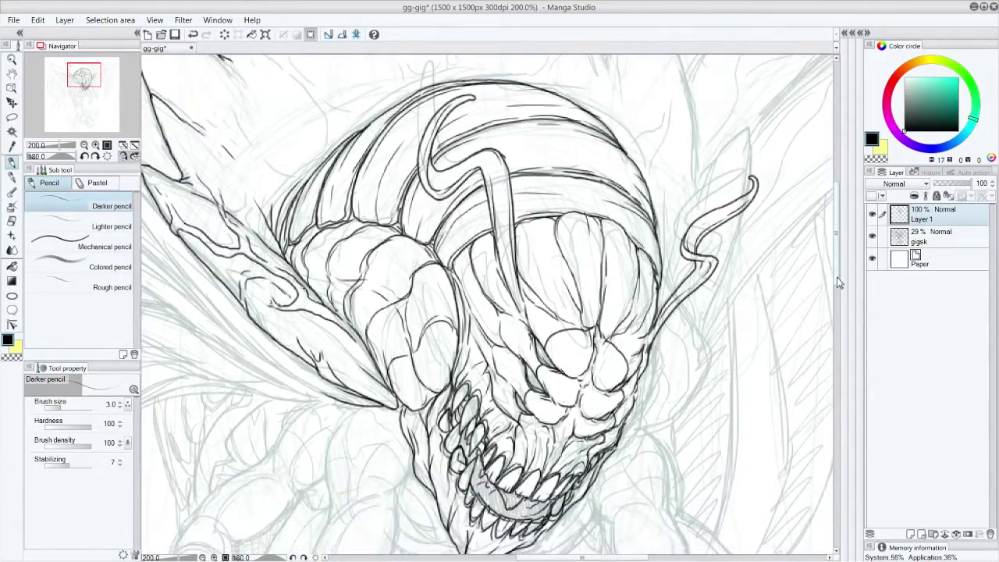
mouse_move(660, 233)
mouse_down()
mouse_move(683, 281)
mouse_move(698, 386)
mouse_move(684, 407)
mouse_move(629, 431)
mouse_move(643, 376)
mouse_up()
drag(623, 432, 675, 410)
mouse_move(666, 282)
mouse_down()
mouse_move(688, 372)
mouse_move(673, 410)
mouse_up()
drag(689, 323, 660, 387)
drag(666, 289, 673, 277)
drag(677, 312, 686, 403)
mouse_move(660, 363)
mouse_down()
mouse_move(646, 426)
mouse_move(656, 392)
mouse_move(647, 383)
mouse_up()
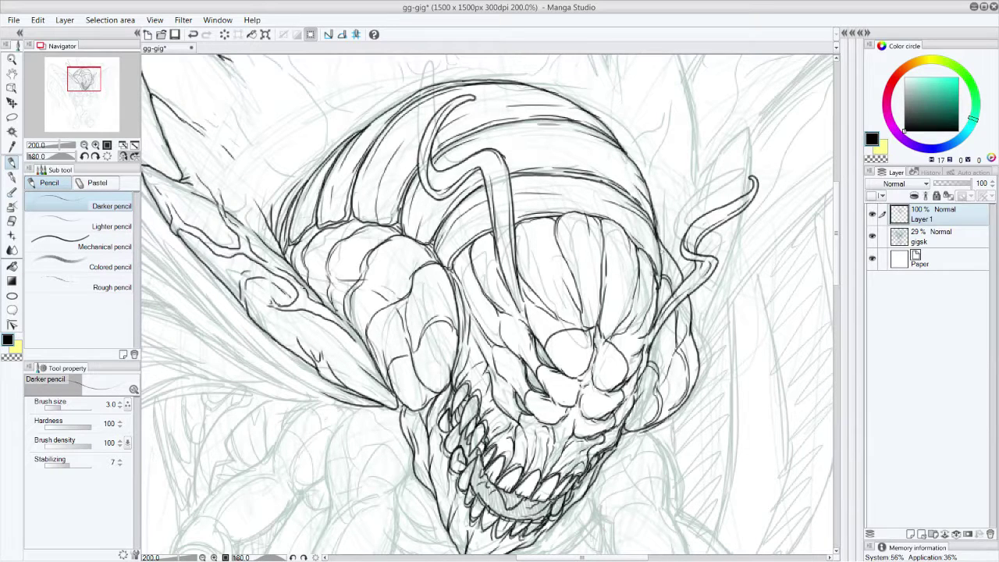
Reinforce the outline of the right-hand bulge and the outer edge of the bands at the back of the head
drag(660, 249, 698, 355)
drag(643, 406, 629, 417)
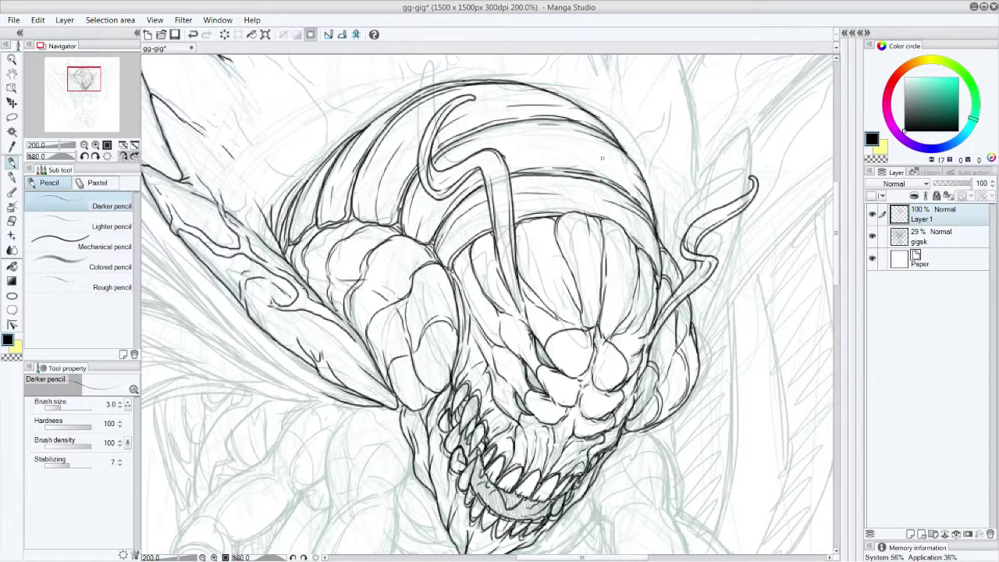
drag(662, 245, 660, 180)
mouse_move(307, 173)
mouse_down()
mouse_move(337, 140)
mouse_move(412, 95)
mouse_up()
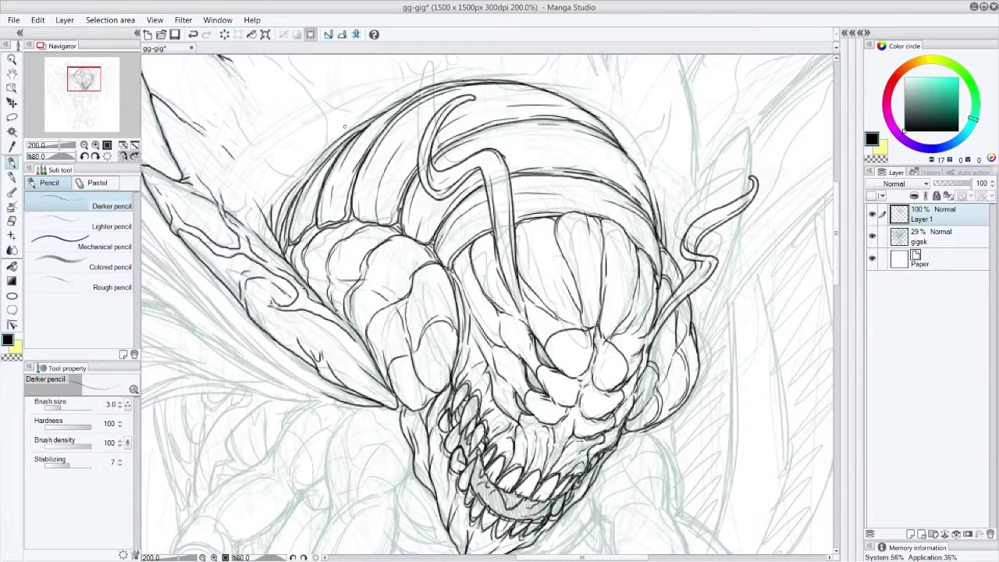
Ink the neck line, shoulder and oval upper arm below the right side of the jaw
drag(840, 280, 839, 323)
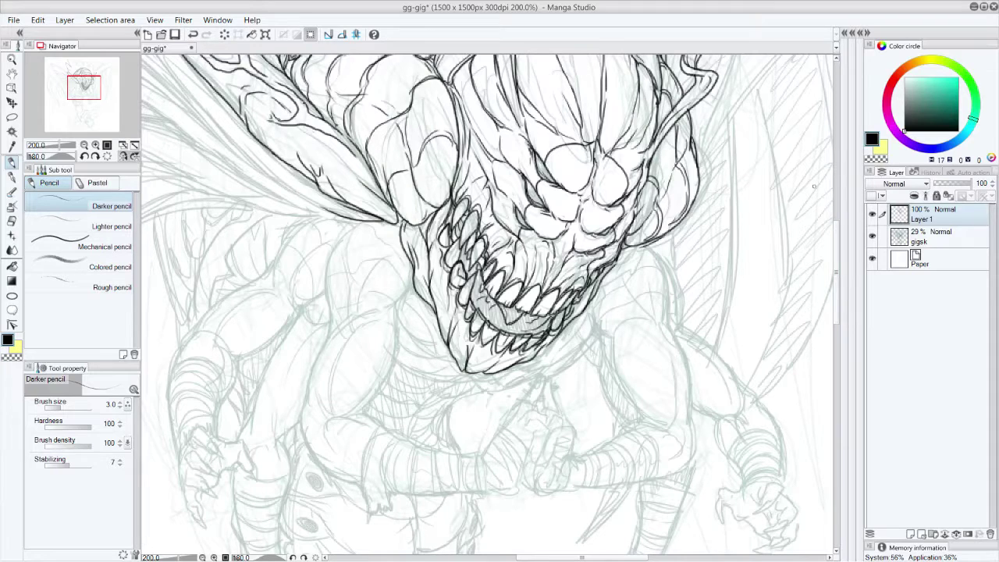
mouse_move(596, 311)
mouse_down()
mouse_move(592, 322)
mouse_move(616, 342)
mouse_up()
mouse_move(619, 278)
mouse_down()
mouse_move(655, 319)
mouse_move(650, 267)
mouse_up()
mouse_move(663, 323)
mouse_down()
mouse_move(668, 273)
mouse_move(644, 261)
mouse_up()
mouse_move(612, 317)
mouse_down()
mouse_move(611, 341)
mouse_move(598, 315)
mouse_move(578, 353)
mouse_move(557, 371)
mouse_up()
mouse_move(601, 332)
mouse_down()
mouse_move(610, 372)
mouse_move(652, 420)
mouse_move(634, 416)
mouse_move(632, 426)
mouse_move(673, 434)
mouse_move(676, 452)
mouse_move(644, 420)
mouse_move(676, 394)
mouse_up()
mouse_move(626, 320)
mouse_down()
mouse_move(671, 363)
mouse_move(676, 402)
mouse_up()
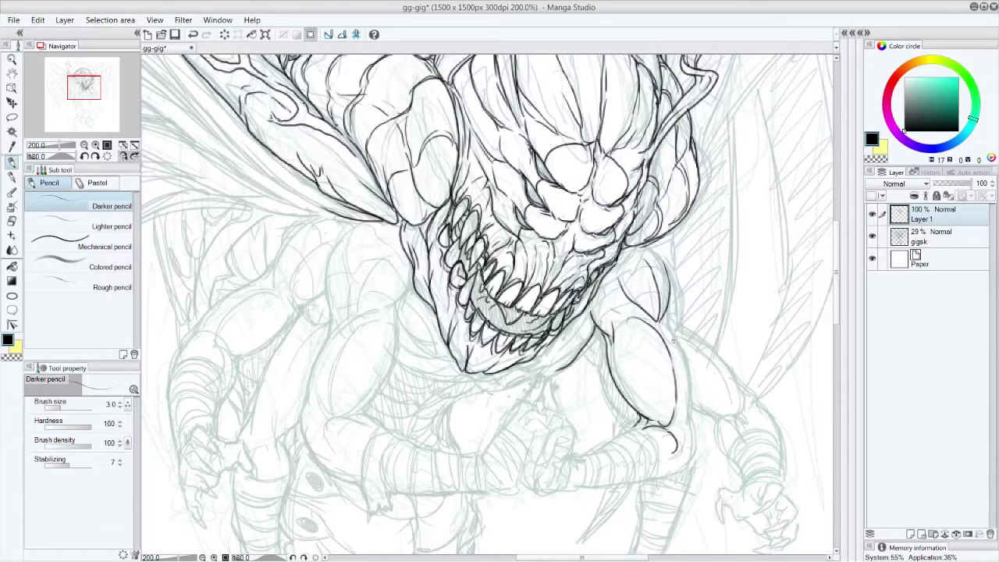
Ink the outer contour of the right upper arm down around the elbow and define the shoulder muscle above it
drag(668, 301, 672, 331)
mouse_move(643, 244)
mouse_down()
mouse_move(673, 303)
mouse_move(692, 446)
mouse_up()
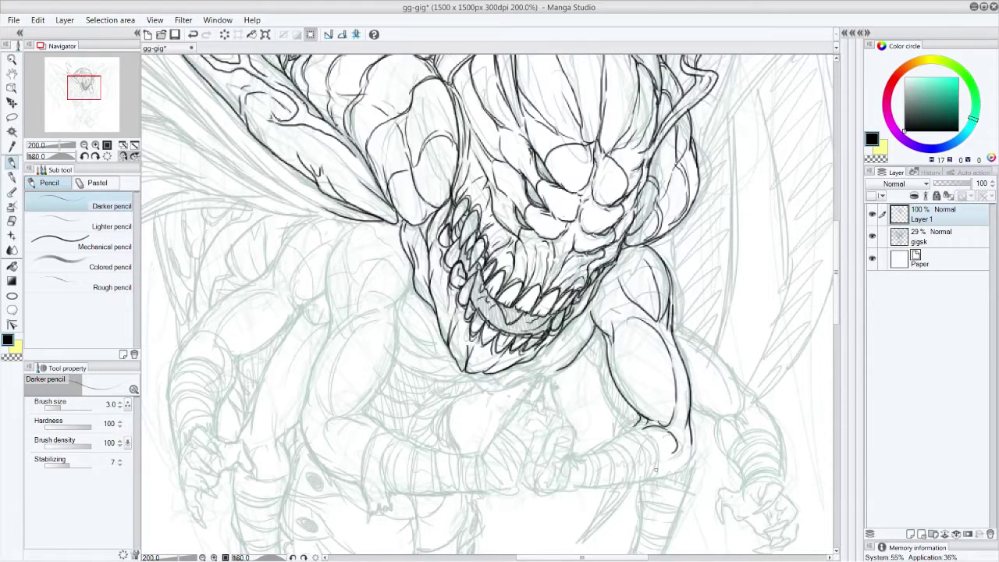
mouse_move(656, 477)
mouse_down()
mouse_move(692, 441)
mouse_move(660, 469)
mouse_up()
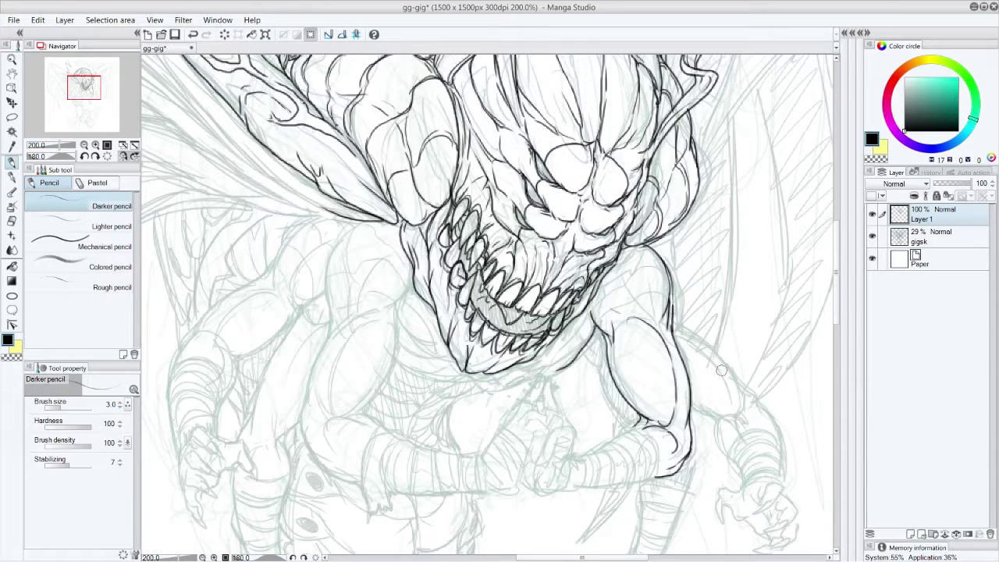
mouse_move(644, 318)
mouse_down()
mouse_move(619, 255)
mouse_move(640, 285)
mouse_move(602, 293)
mouse_move(607, 267)
mouse_up()
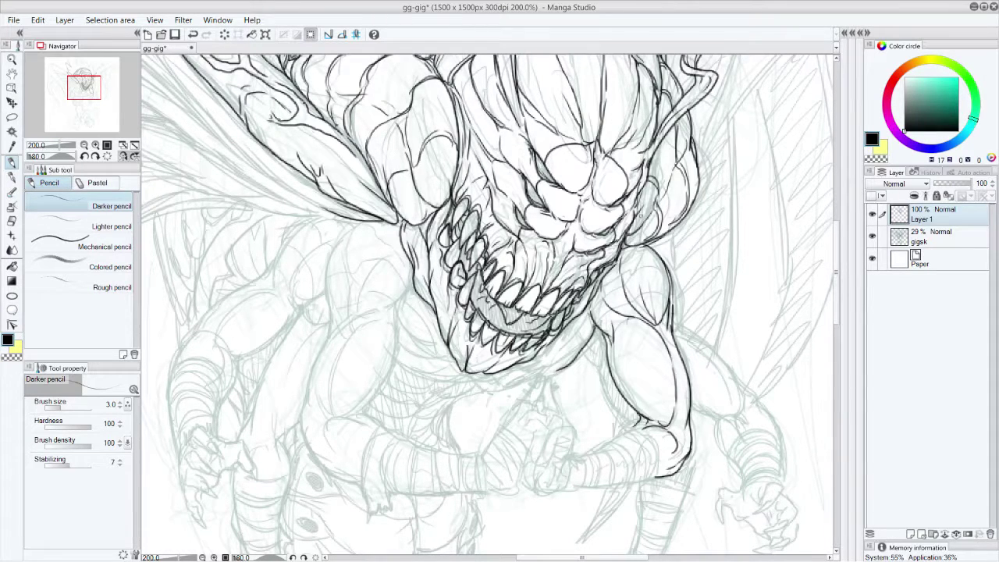
Ink the neck and collar folds below the jaw, from the left shoulder across to the right armpit
scroll(835, 316, down, 5)
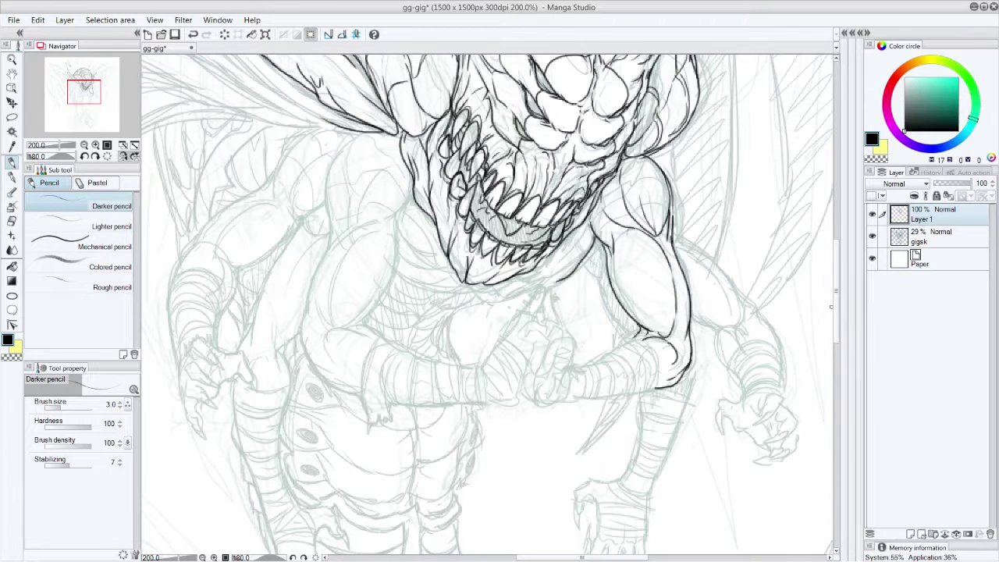
mouse_move(408, 193)
mouse_down()
mouse_move(385, 219)
mouse_move(449, 270)
mouse_move(422, 221)
mouse_move(401, 237)
mouse_move(451, 281)
mouse_move(433, 273)
mouse_move(423, 286)
mouse_move(507, 282)
mouse_move(581, 251)
mouse_move(592, 236)
mouse_up()
drag(565, 280, 481, 285)
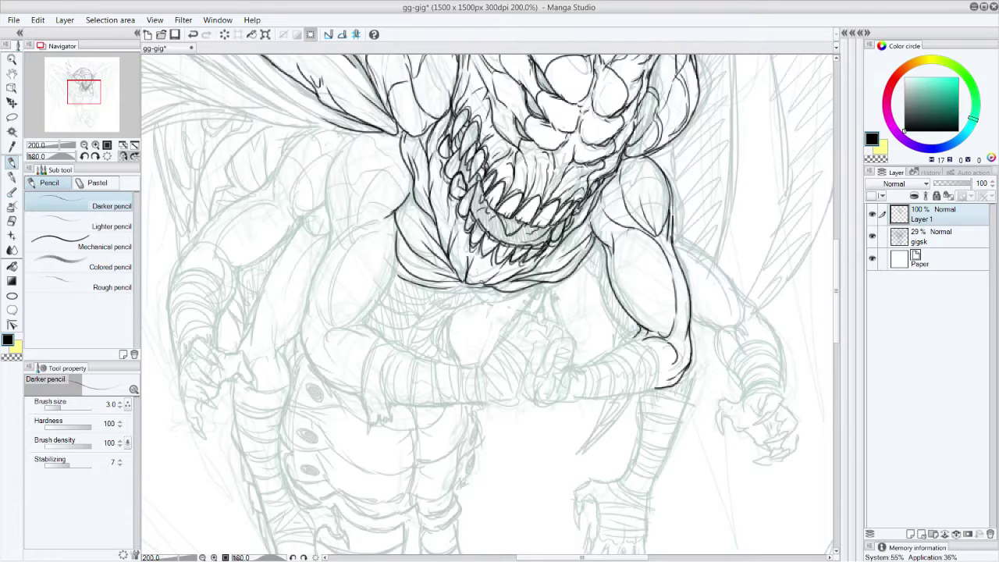
drag(586, 243, 580, 254)
Ink the front left arm's shoulder, oval upper-arm muscle and elbow down to the start of the forearm wrappings
mouse_move(396, 214)
mouse_down()
mouse_move(383, 295)
mouse_move(349, 324)
mouse_move(375, 332)
mouse_move(359, 319)
mouse_move(328, 334)
mouse_move(357, 333)
mouse_move(325, 347)
mouse_up()
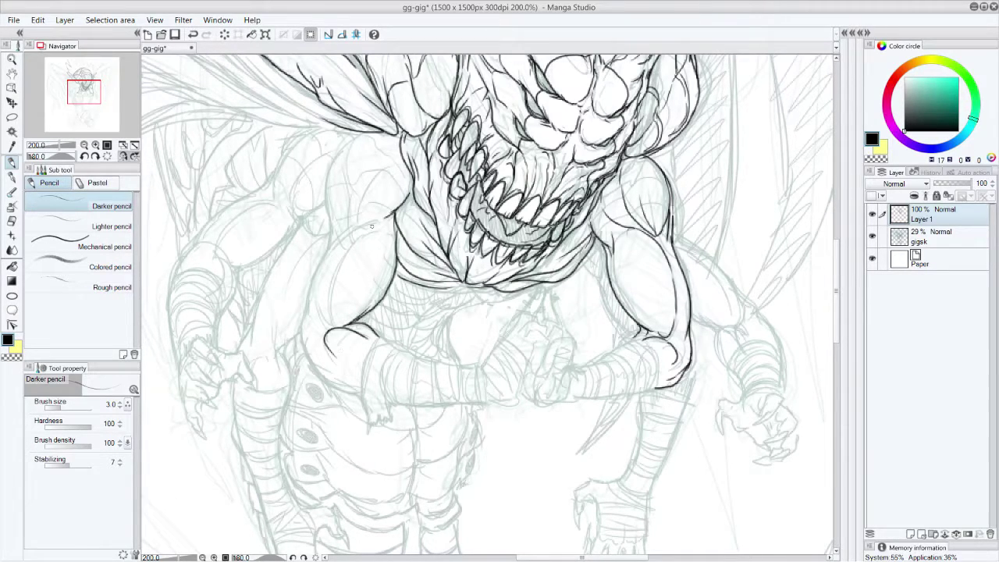
mouse_move(394, 215)
mouse_down()
mouse_move(375, 226)
mouse_move(392, 235)
mouse_move(343, 253)
mouse_move(330, 321)
mouse_up()
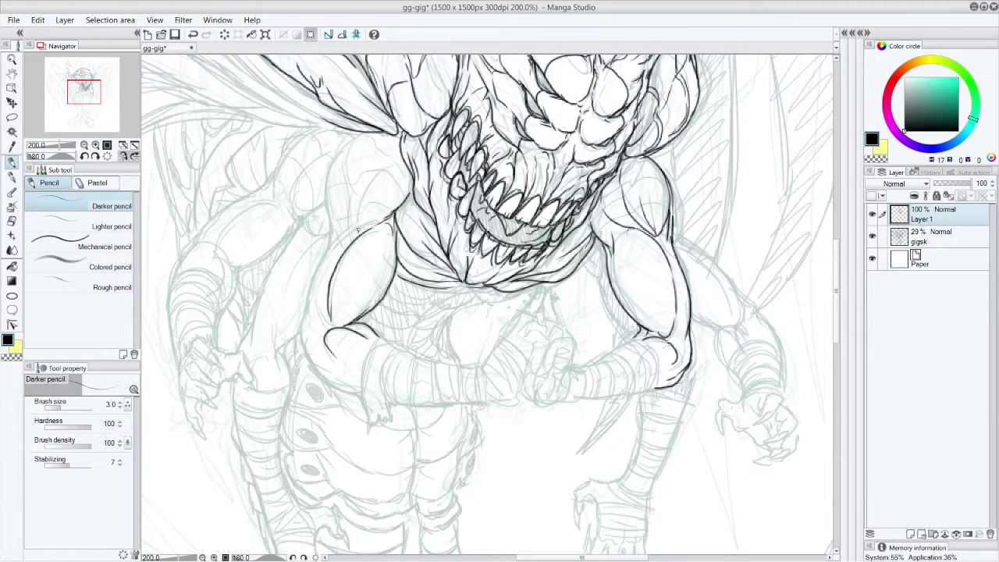
mouse_move(358, 230)
mouse_down()
mouse_move(378, 170)
mouse_move(351, 237)
mouse_move(333, 152)
mouse_move(375, 129)
mouse_up()
mouse_move(382, 169)
mouse_down()
mouse_move(398, 147)
mouse_move(365, 176)
mouse_up()
mouse_move(351, 191)
mouse_down()
mouse_move(317, 260)
mouse_move(308, 317)
mouse_move(307, 302)
mouse_move(302, 343)
mouse_move(337, 371)
mouse_up()
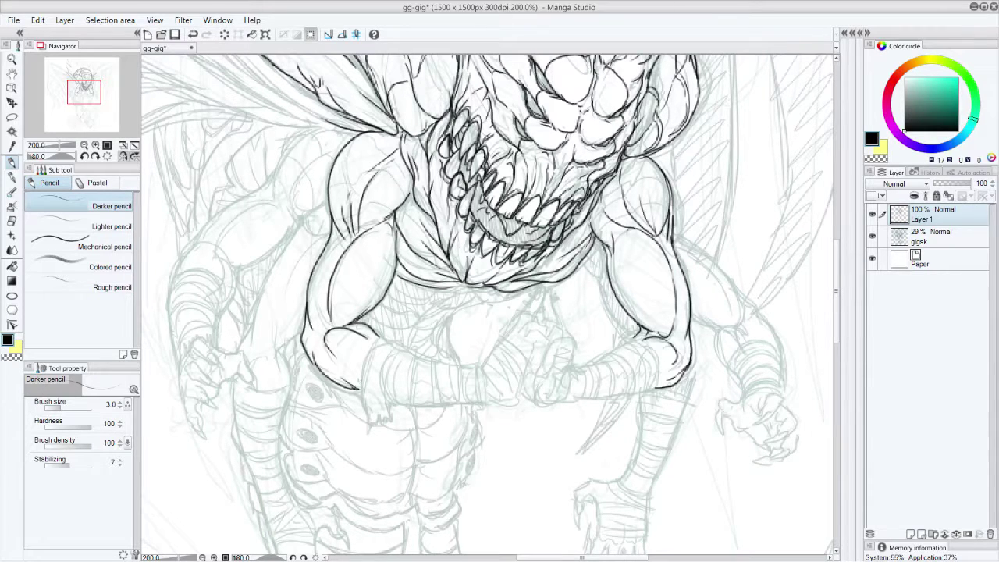
drag(347, 321, 336, 317)
Ink the knuckles and interlocked fingers of the clasped hands below the chin
mouse_move(521, 349)
mouse_down()
mouse_move(534, 337)
mouse_move(544, 353)
mouse_move(525, 376)
mouse_move(536, 357)
mouse_move(529, 367)
mouse_move(527, 336)
mouse_move(533, 350)
mouse_move(562, 339)
mouse_move(543, 351)
mouse_move(544, 379)
mouse_move(568, 340)
mouse_move(570, 362)
mouse_up()
mouse_move(566, 355)
mouse_down()
mouse_move(560, 384)
mouse_move(553, 361)
mouse_up()
mouse_move(503, 339)
mouse_down()
mouse_move(526, 365)
mouse_move(497, 337)
mouse_move(524, 322)
mouse_move(542, 333)
mouse_move(531, 337)
mouse_move(558, 327)
mouse_up()
drag(558, 341, 540, 321)
mouse_move(544, 316)
mouse_down()
mouse_move(539, 330)
mouse_move(507, 331)
mouse_move(532, 314)
mouse_move(538, 321)
mouse_move(518, 328)
mouse_move(545, 321)
mouse_move(551, 337)
mouse_move(539, 371)
mouse_up()
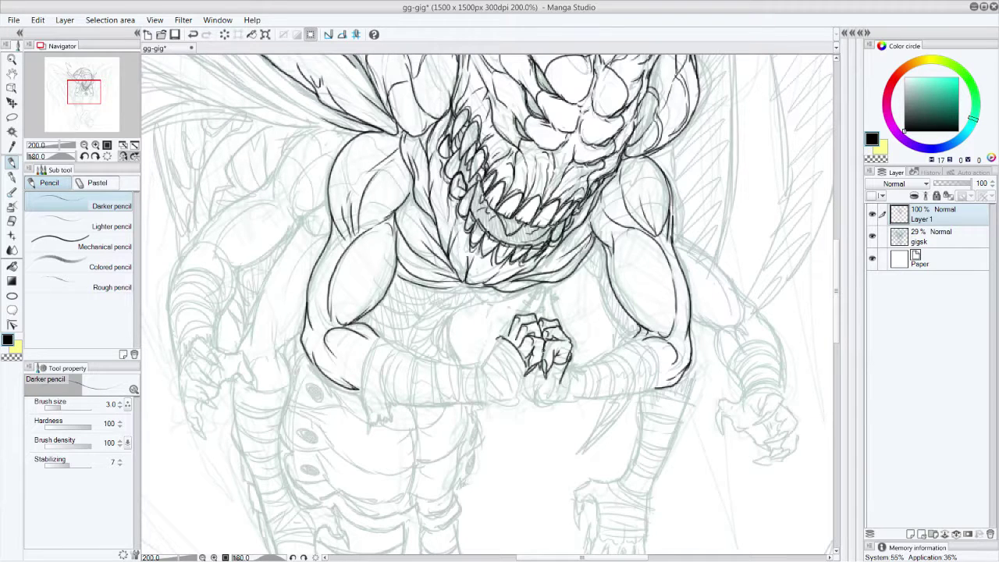
Ink the raised fingers meeting in a point above the clasped hands and refine the knuckle creases
mouse_move(503, 337)
mouse_down()
mouse_move(548, 282)
mouse_move(535, 314)
mouse_move(551, 303)
mouse_move(553, 322)
mouse_move(553, 282)
mouse_move(545, 296)
mouse_move(555, 325)
mouse_move(544, 323)
mouse_up()
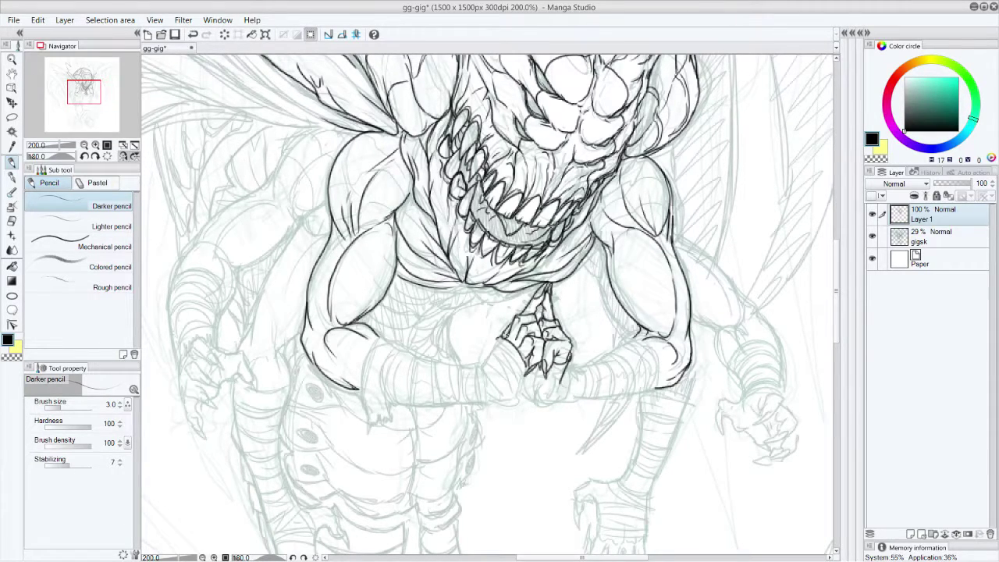
drag(513, 337, 518, 343)
drag(546, 348, 545, 359)
drag(562, 338, 569, 345)
drag(561, 327, 569, 343)
Ink the upper edge of the front left forearm and the ragged bandage end hanging below its elbow
mouse_move(380, 337)
mouse_down()
mouse_move(361, 389)
mouse_move(385, 339)
mouse_move(478, 366)
mouse_up()
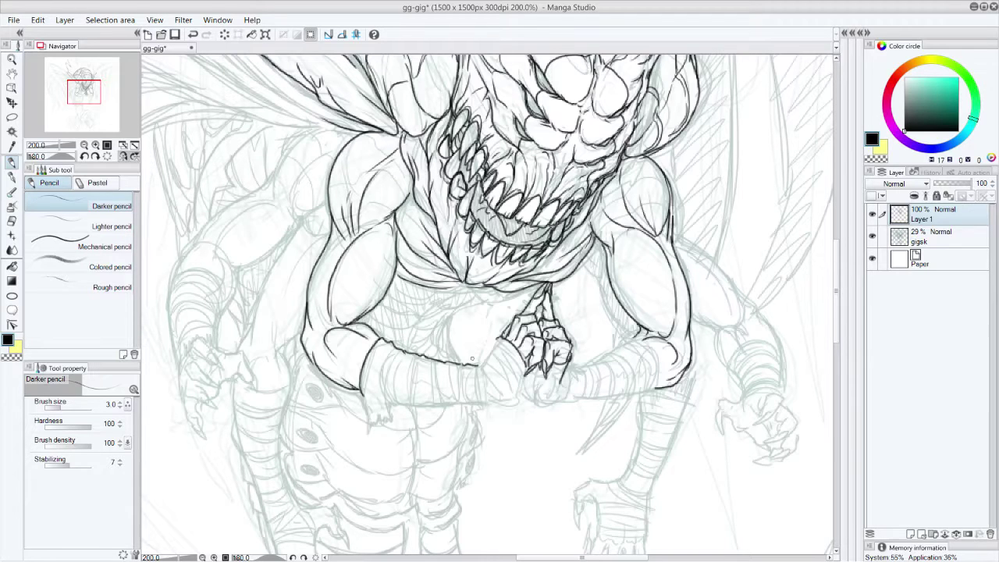
mouse_move(360, 390)
mouse_down()
mouse_move(370, 427)
mouse_move(380, 427)
mouse_up()
mouse_move(376, 409)
mouse_down()
mouse_move(380, 424)
mouse_move(392, 426)
mouse_move(382, 360)
mouse_move(398, 347)
mouse_move(381, 400)
mouse_move(388, 420)
mouse_up()
mouse_move(386, 342)
mouse_down()
mouse_move(367, 361)
mouse_move(370, 421)
mouse_up()
drag(379, 384, 373, 418)
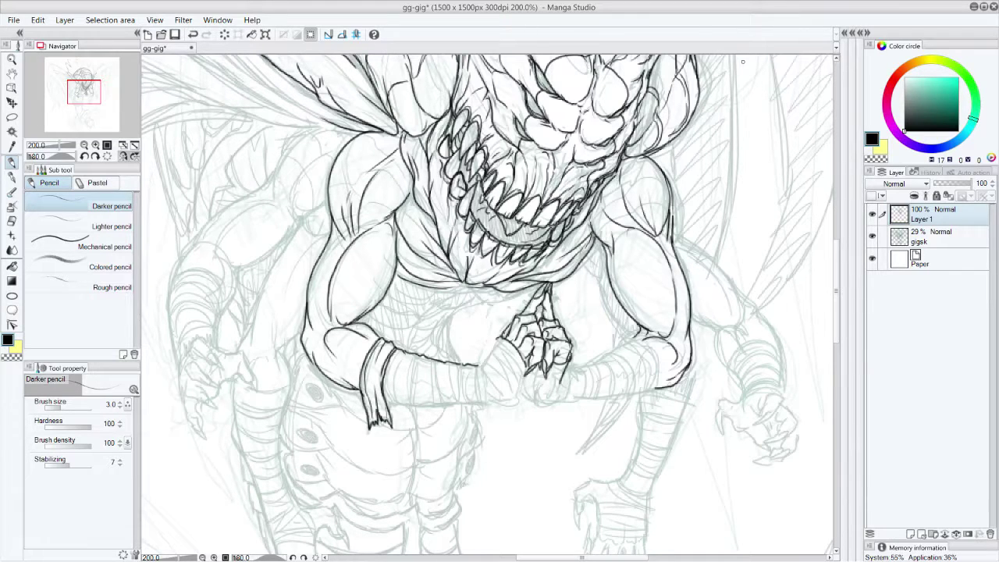
Outline the lower edge and wrist of the front left forearm and both edges of the front right forearm
drag(384, 399, 494, 403)
mouse_move(497, 337)
mouse_down()
mouse_move(497, 388)
mouse_move(509, 393)
mouse_move(508, 310)
mouse_move(522, 376)
mouse_move(495, 403)
mouse_up()
mouse_move(533, 370)
mouse_down()
mouse_move(526, 391)
mouse_move(536, 403)
mouse_move(516, 383)
mouse_move(534, 404)
mouse_move(563, 396)
mouse_move(564, 373)
mouse_move(643, 337)
mouse_move(660, 369)
mouse_move(654, 390)
mouse_up()
drag(549, 402, 657, 388)
Ink the bandage bands around the front right forearm from the elbow to the wrist
mouse_move(626, 347)
mouse_down()
mouse_move(645, 374)
mouse_move(638, 347)
mouse_move(621, 357)
mouse_move(633, 377)
mouse_move(616, 364)
mouse_move(618, 400)
mouse_up()
mouse_move(622, 361)
mouse_down()
mouse_move(617, 399)
mouse_move(624, 373)
mouse_move(637, 395)
mouse_up()
mouse_move(613, 346)
mouse_down()
mouse_move(635, 388)
mouse_move(640, 369)
mouse_move(652, 392)
mouse_move(612, 396)
mouse_up()
drag(563, 375, 566, 402)
mouse_move(563, 370)
mouse_down()
mouse_move(568, 398)
mouse_move(575, 383)
mouse_up()
drag(581, 381, 573, 403)
mouse_move(583, 364)
mouse_down()
mouse_move(587, 397)
mouse_move(604, 397)
mouse_move(596, 381)
mouse_move(607, 398)
mouse_up()
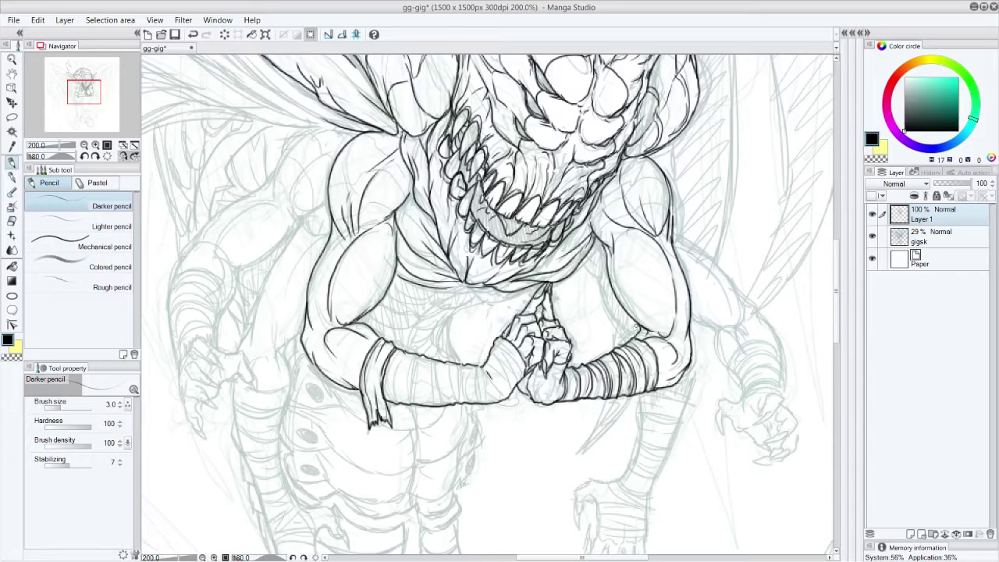
Ink the bandage wraps around the palm and heel of the right clasped hand
drag(561, 375, 563, 382)
mouse_move(559, 379)
mouse_down()
mouse_move(556, 401)
mouse_move(556, 372)
mouse_move(563, 374)
mouse_up()
mouse_move(549, 371)
mouse_down()
mouse_move(560, 377)
mouse_move(541, 380)
mouse_up()
drag(540, 376, 556, 384)
drag(529, 373, 557, 397)
mouse_move(532, 395)
mouse_down()
mouse_move(557, 399)
mouse_move(561, 387)
mouse_move(557, 395)
mouse_move(533, 382)
mouse_move(530, 393)
mouse_up()
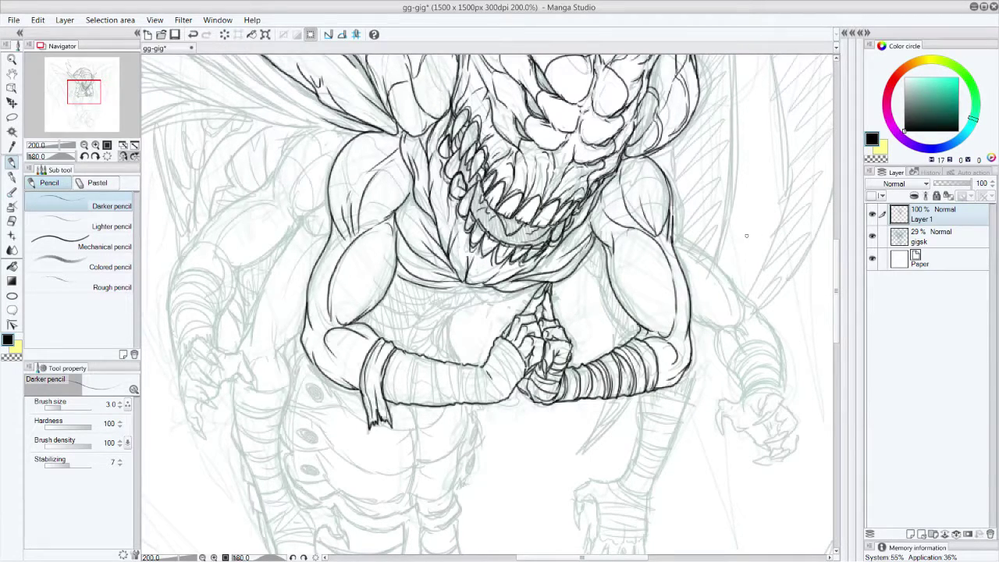
Ink the diagonal bandage wraps across the left clasped hand and its wrist
mouse_move(494, 349)
mouse_down()
mouse_move(523, 375)
mouse_move(490, 378)
mouse_move(506, 398)
mouse_up()
mouse_move(480, 365)
mouse_down()
mouse_move(492, 403)
mouse_move(495, 365)
mouse_move(515, 388)
mouse_up()
mouse_move(490, 348)
mouse_down()
mouse_move(514, 380)
mouse_move(481, 382)
mouse_move(505, 392)
mouse_move(509, 376)
mouse_up()
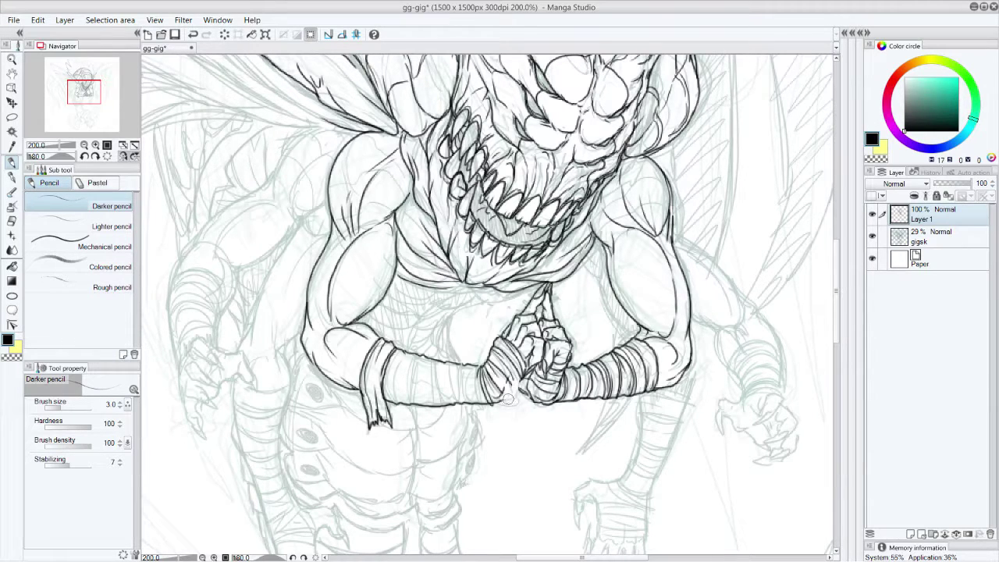
drag(520, 380, 498, 402)
drag(506, 384, 501, 393)
Ink the bandage bands on the wrist half of the front left forearm
mouse_move(462, 366)
mouse_down()
mouse_move(455, 392)
mouse_move(470, 402)
mouse_up()
drag(477, 377, 473, 397)
drag(450, 361, 439, 406)
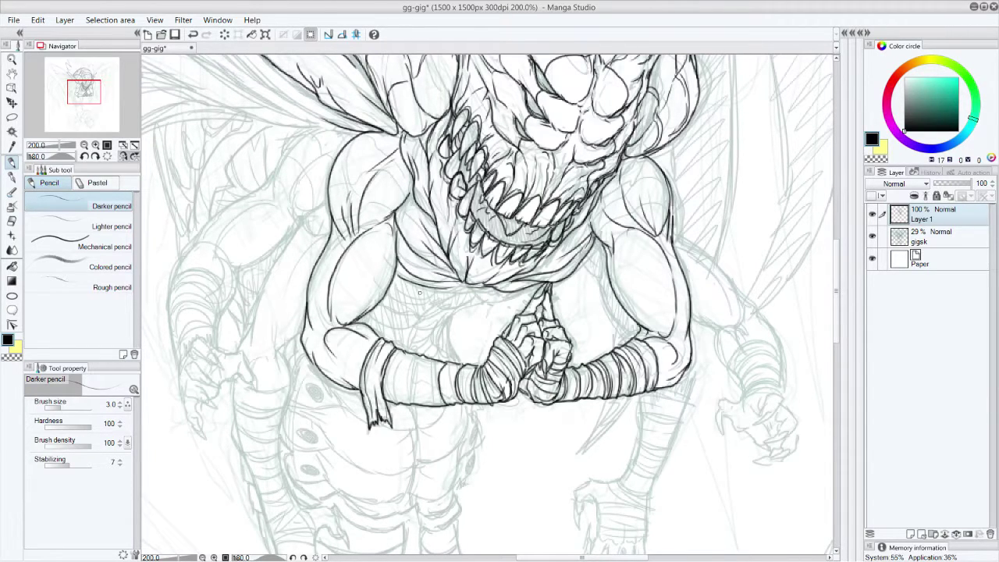
mouse_move(429, 356)
mouse_down()
mouse_move(417, 404)
mouse_move(408, 395)
mouse_up()
mouse_move(425, 356)
mouse_down()
mouse_move(414, 406)
mouse_move(435, 406)
mouse_up()
mouse_move(438, 359)
mouse_down()
mouse_move(430, 397)
mouse_move(445, 404)
mouse_up()
Fill the elbow half of the front left forearm with bandage bands up to the hanging strip
drag(455, 361, 395, 404)
drag(403, 348, 396, 394)
drag(415, 393, 409, 405)
drag(416, 360, 409, 398)
mouse_move(419, 353)
mouse_down()
mouse_move(406, 396)
mouse_move(388, 404)
mouse_up()
drag(396, 354, 388, 371)
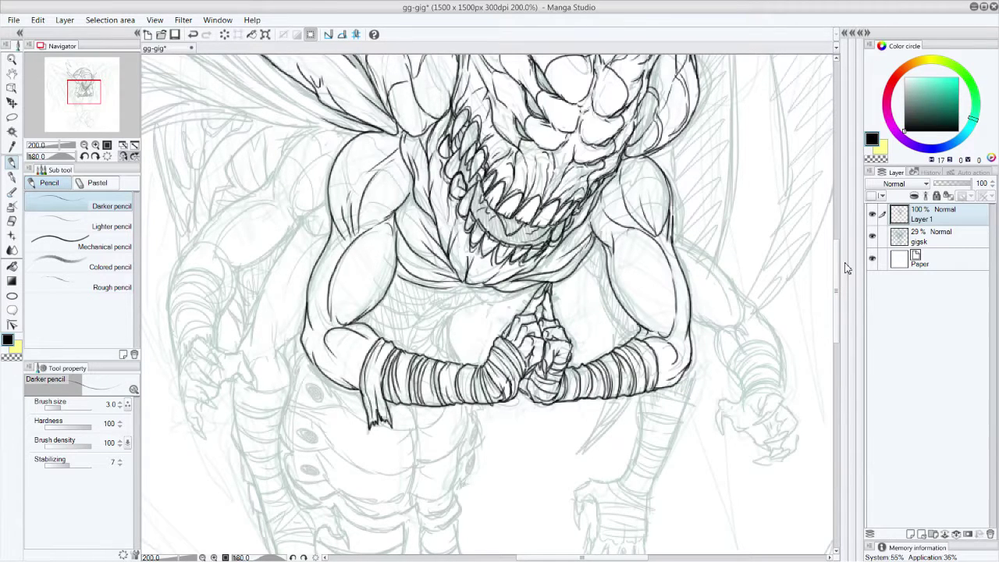
Add a frayed bandage scrap under the front right forearm and touch up the contours of both front upper arms
mouse_move(630, 392)
mouse_down()
mouse_move(623, 403)
mouse_move(642, 395)
mouse_up()
mouse_move(612, 251)
mouse_down()
mouse_move(619, 295)
mouse_move(655, 334)
mouse_up()
drag(614, 226, 637, 244)
drag(346, 325, 362, 311)
drag(374, 133, 341, 167)
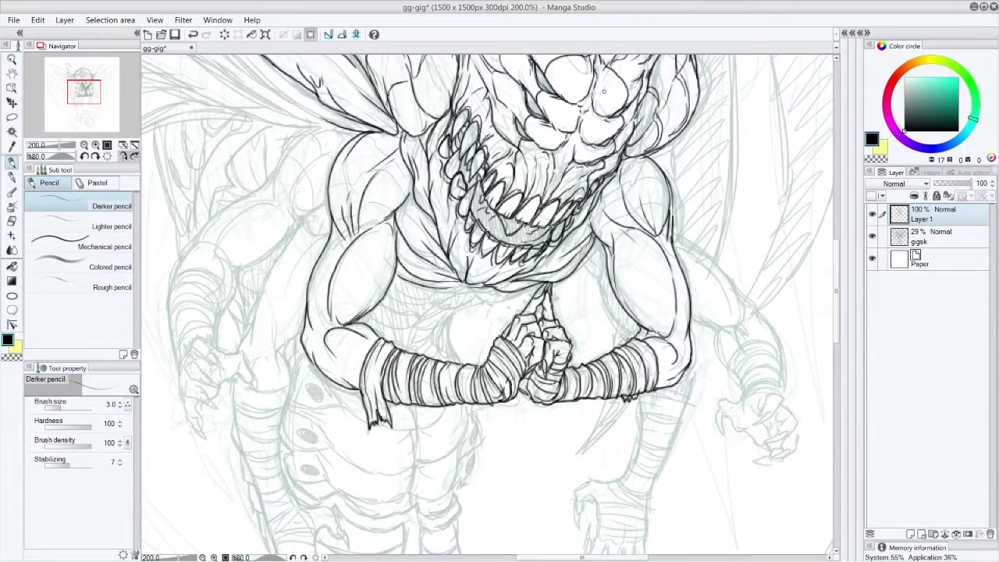
key(ctrl+z)
Ink the rear left shoulder outline and the long wing edges running beside the left ear down to the shoulder
drag(84, 93, 78, 88)
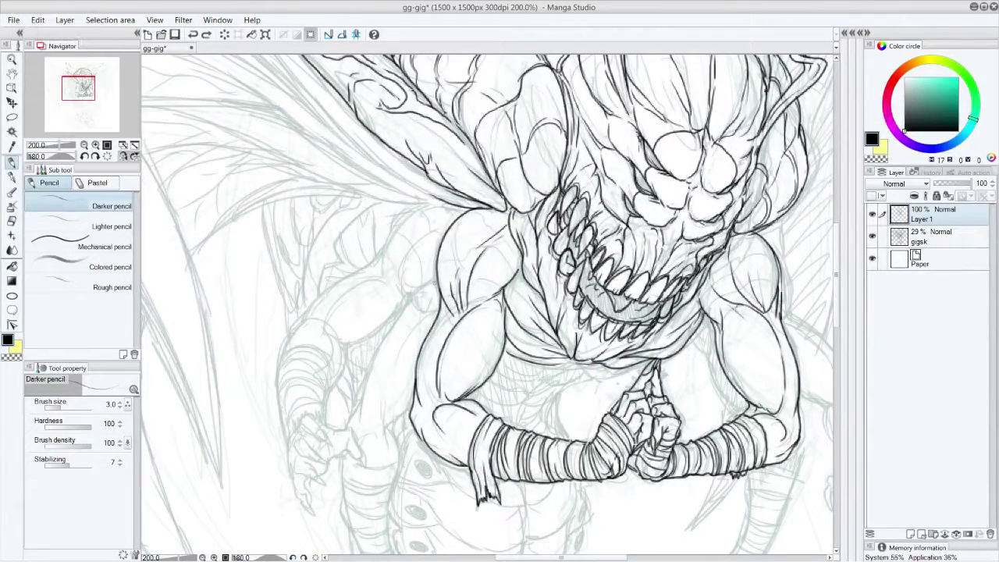
mouse_move(433, 279)
mouse_down()
mouse_move(399, 305)
mouse_move(410, 289)
mouse_move(406, 265)
mouse_move(403, 285)
mouse_move(382, 253)
mouse_move(427, 205)
mouse_up()
drag(78, 88, 73, 81)
mouse_move(341, 117)
mouse_down()
mouse_move(449, 246)
mouse_move(534, 319)
mouse_up()
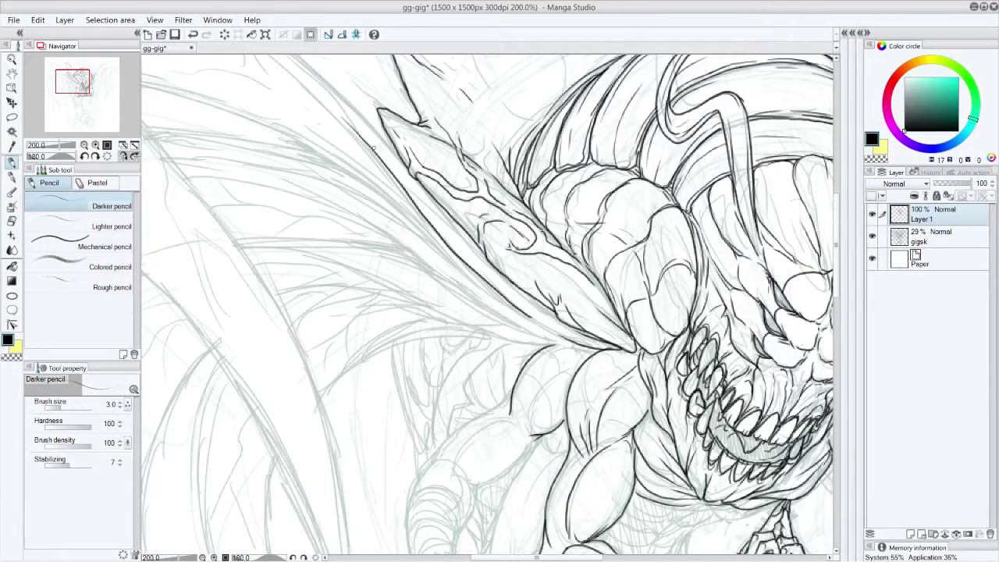
key(ctrl+z)
mouse_move(340, 117)
mouse_down()
mouse_move(468, 273)
mouse_move(457, 263)
mouse_move(546, 328)
mouse_up()
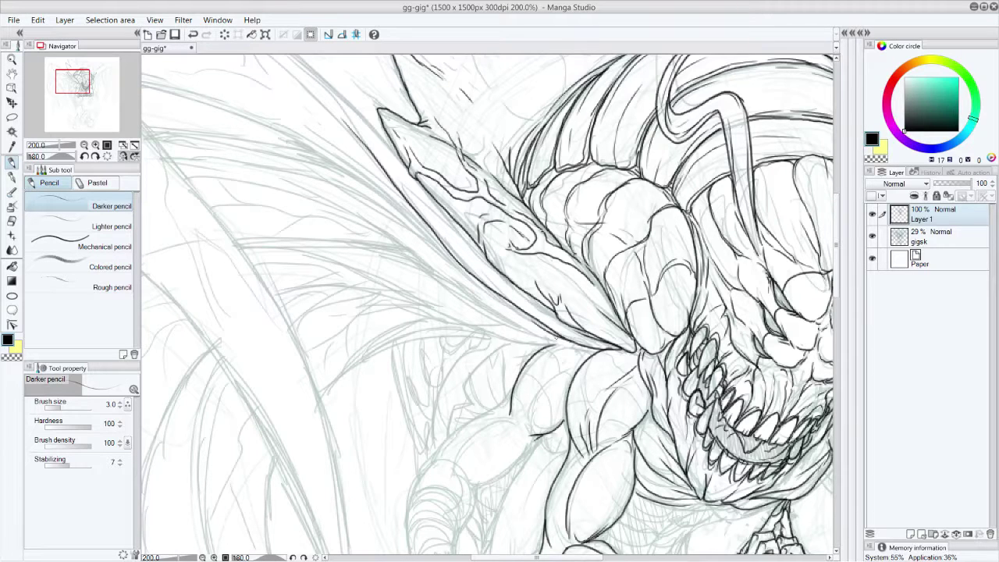
mouse_move(601, 350)
mouse_down()
mouse_move(560, 343)
mouse_move(495, 310)
mouse_up()
drag(556, 343, 477, 326)
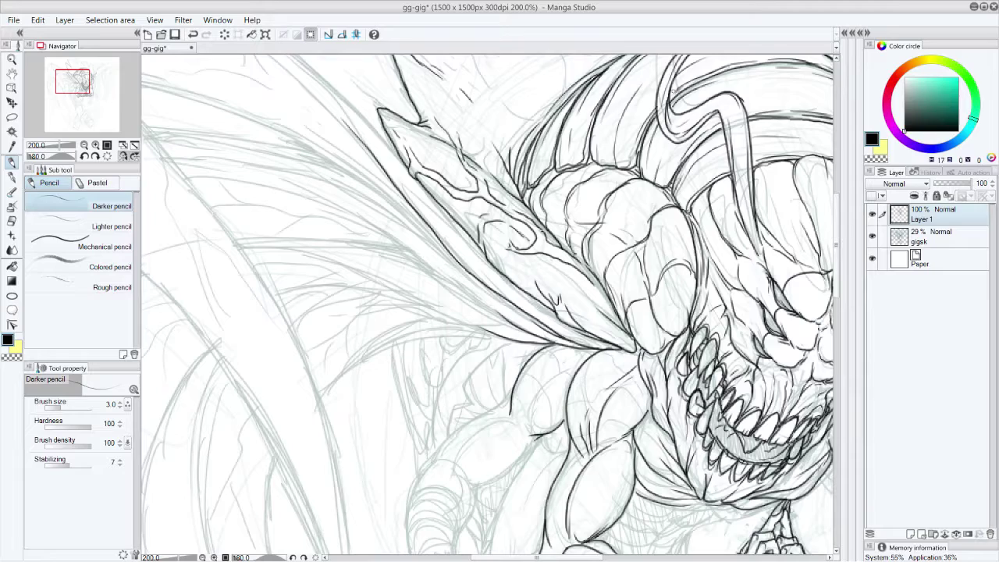
Ink the rear left arm's shoulder muscles, upper-arm contours and elbow behind the front left arm
scroll(840, 225, down, 5)
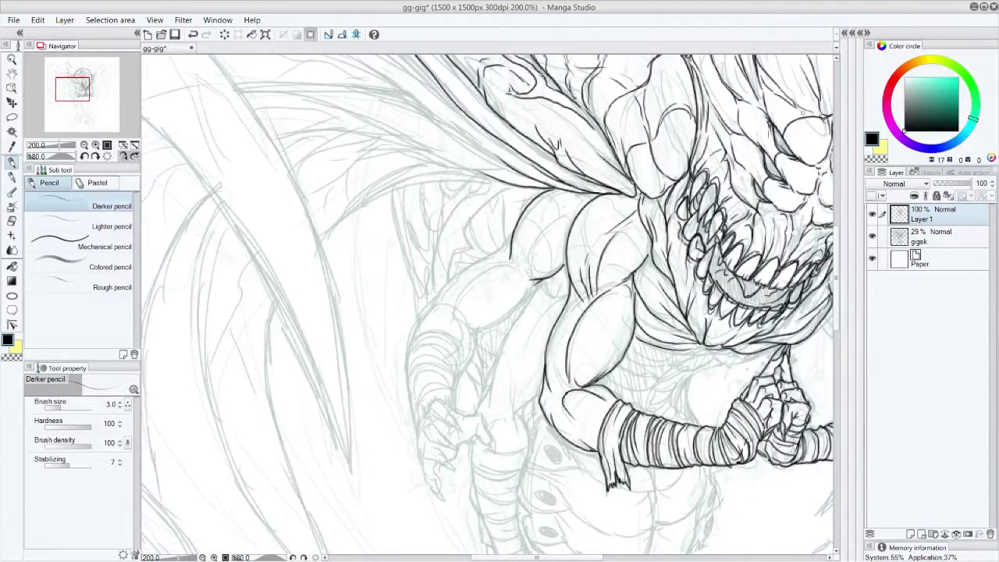
drag(513, 227, 434, 305)
drag(511, 260, 576, 213)
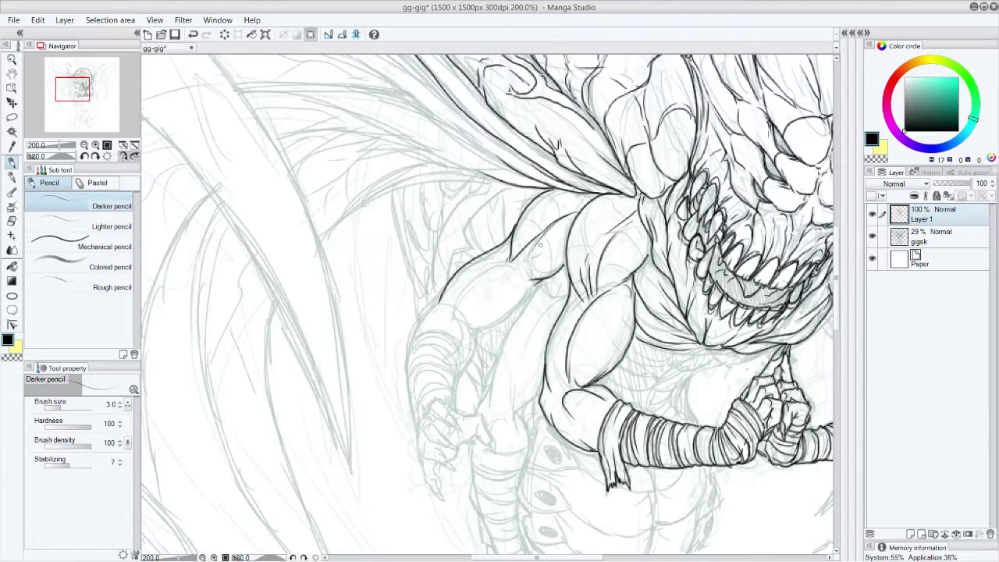
drag(518, 257, 567, 246)
drag(596, 194, 575, 201)
mouse_move(512, 267)
mouse_down()
mouse_move(461, 295)
mouse_move(459, 317)
mouse_move(504, 318)
mouse_up()
mouse_move(539, 281)
mouse_down()
mouse_move(506, 319)
mouse_move(471, 329)
mouse_move(471, 315)
mouse_move(470, 341)
mouse_up()
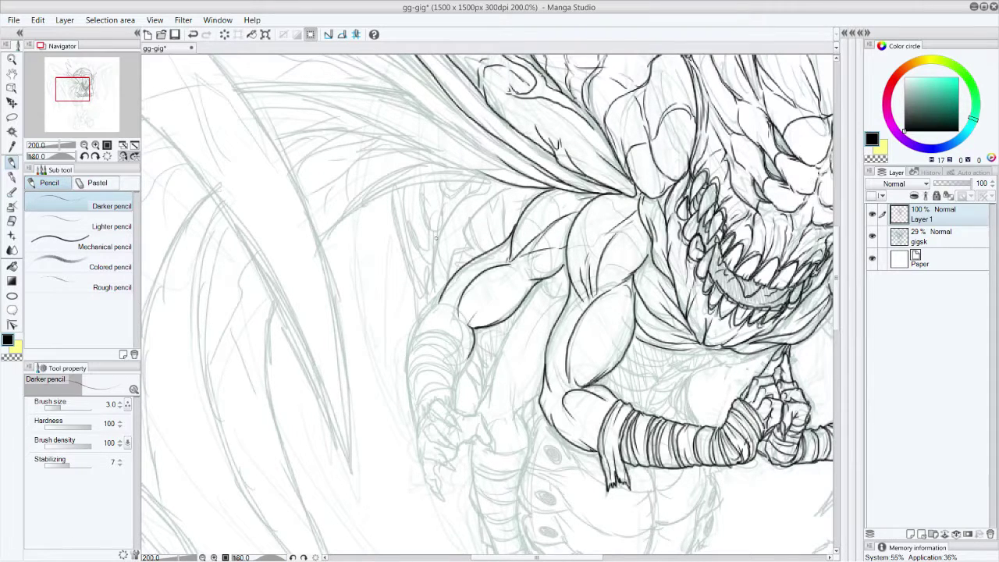
drag(441, 297, 416, 337)
Ink the claws, fingers and thumb of the rear left arm's hanging hand
drag(838, 300, 837, 334)
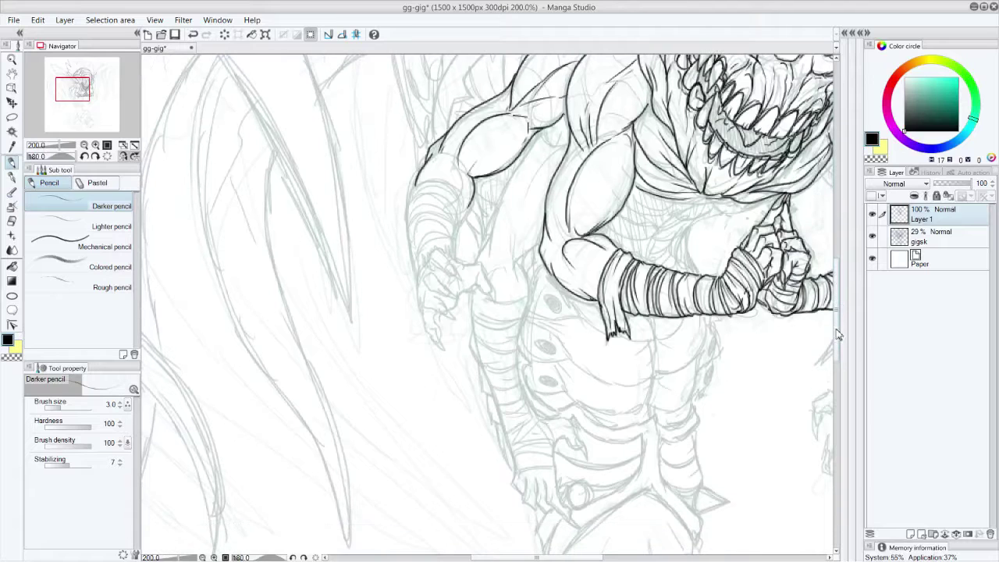
mouse_move(432, 257)
mouse_down()
mouse_move(441, 248)
mouse_move(462, 281)
mouse_move(443, 262)
mouse_move(459, 299)
mouse_move(440, 301)
mouse_move(457, 320)
mouse_move(445, 351)
mouse_up()
mouse_move(430, 272)
mouse_down()
mouse_move(424, 281)
mouse_move(447, 298)
mouse_up()
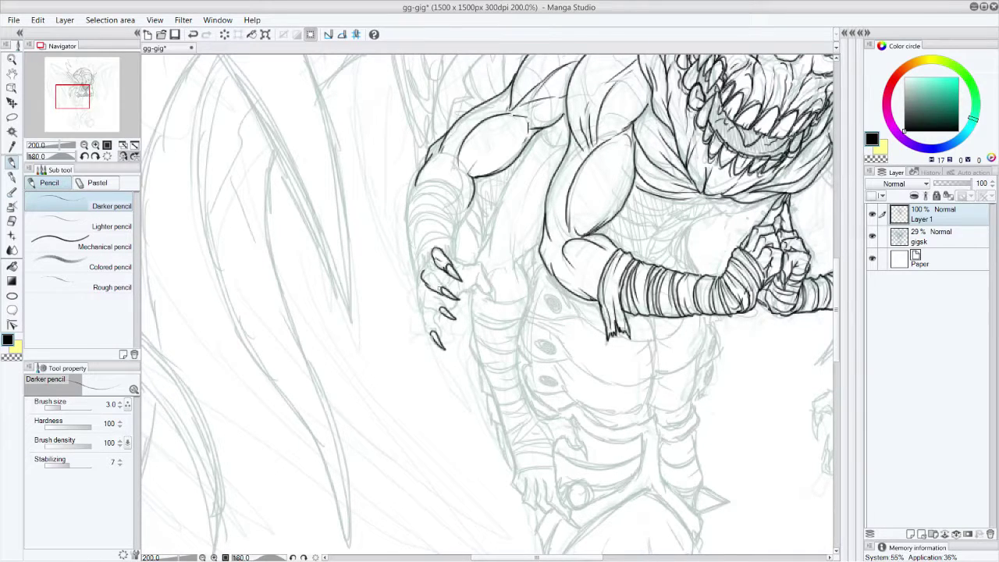
mouse_move(423, 267)
mouse_down()
mouse_move(440, 279)
mouse_move(425, 264)
mouse_move(422, 305)
mouse_move(429, 298)
mouse_move(445, 316)
mouse_move(432, 290)
mouse_move(420, 320)
mouse_move(440, 340)
mouse_move(427, 315)
mouse_up()
mouse_move(436, 270)
mouse_down()
mouse_move(421, 281)
mouse_move(434, 266)
mouse_move(460, 265)
mouse_move(484, 271)
mouse_move(464, 290)
mouse_move(495, 292)
mouse_move(493, 309)
mouse_move(460, 294)
mouse_move(434, 318)
mouse_up()
drag(442, 276, 454, 290)
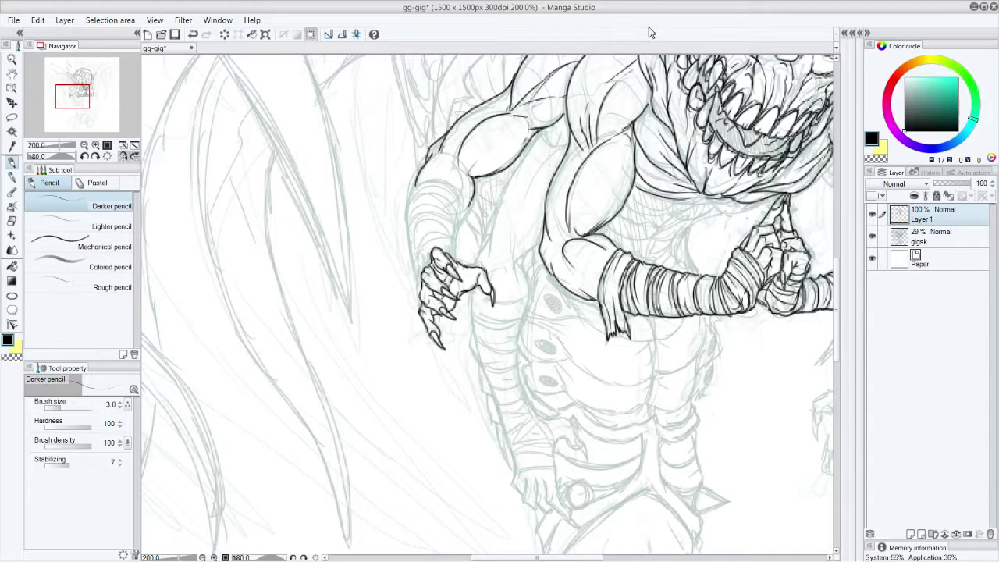
Outline the rear left forearm from the elbow to the wrist, including the top edge of its wrapping
mouse_move(433, 260)
mouse_down()
mouse_move(421, 271)
mouse_move(459, 257)
mouse_move(467, 213)
mouse_up()
mouse_move(422, 186)
mouse_down()
mouse_move(437, 178)
mouse_move(468, 215)
mouse_move(457, 170)
mouse_move(468, 177)
mouse_up()
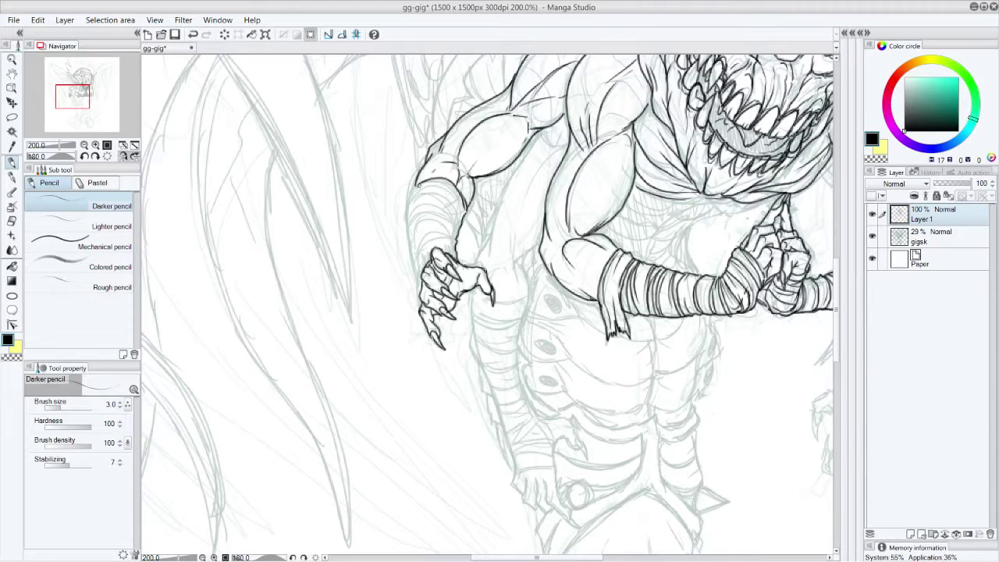
mouse_move(413, 188)
mouse_down()
mouse_move(408, 244)
mouse_move(420, 277)
mouse_move(446, 242)
mouse_move(457, 259)
mouse_move(415, 266)
mouse_up()
mouse_move(423, 239)
mouse_down()
mouse_move(457, 232)
mouse_move(430, 266)
mouse_up()
Ink overlapping bandage bands along the rear left forearm down to the clawed hand
mouse_move(410, 233)
mouse_down()
mouse_move(449, 217)
mouse_move(459, 231)
mouse_move(455, 217)
mouse_up()
mouse_move(409, 223)
mouse_down()
mouse_move(421, 251)
mouse_move(419, 203)
mouse_move(448, 195)
mouse_up()
drag(448, 198, 462, 223)
mouse_move(411, 217)
mouse_down()
mouse_move(457, 201)
mouse_move(414, 225)
mouse_up()
drag(407, 219, 421, 229)
drag(413, 195, 447, 185)
mouse_move(445, 193)
mouse_down()
mouse_move(460, 209)
mouse_move(464, 185)
mouse_move(462, 224)
mouse_up()
mouse_move(450, 211)
mouse_down()
mouse_move(459, 221)
mouse_move(414, 250)
mouse_move(466, 267)
mouse_up()
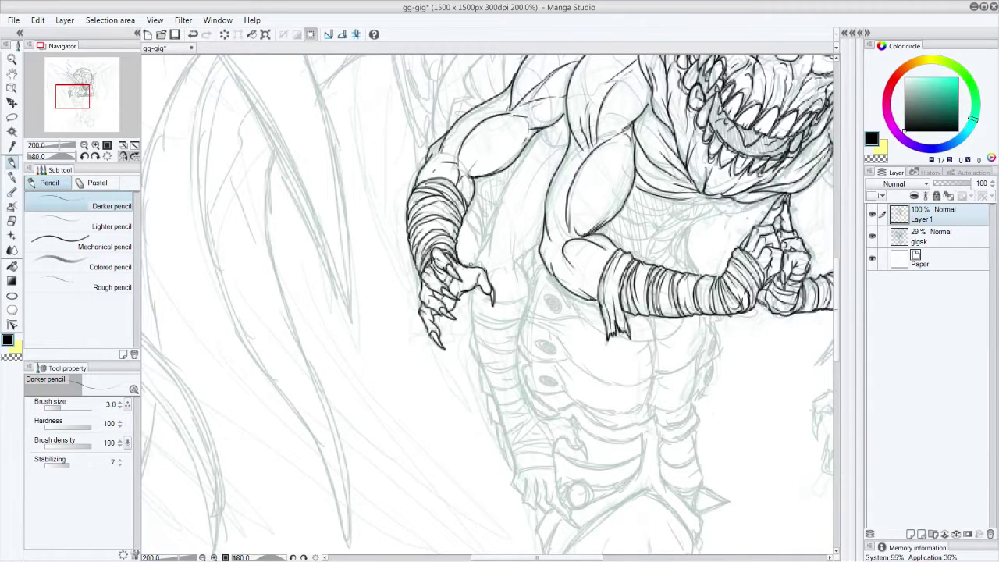
Ink the upper arm and rounded elbow of the lower left arm between the rear and front left arms
drag(82, 100, 90, 99)
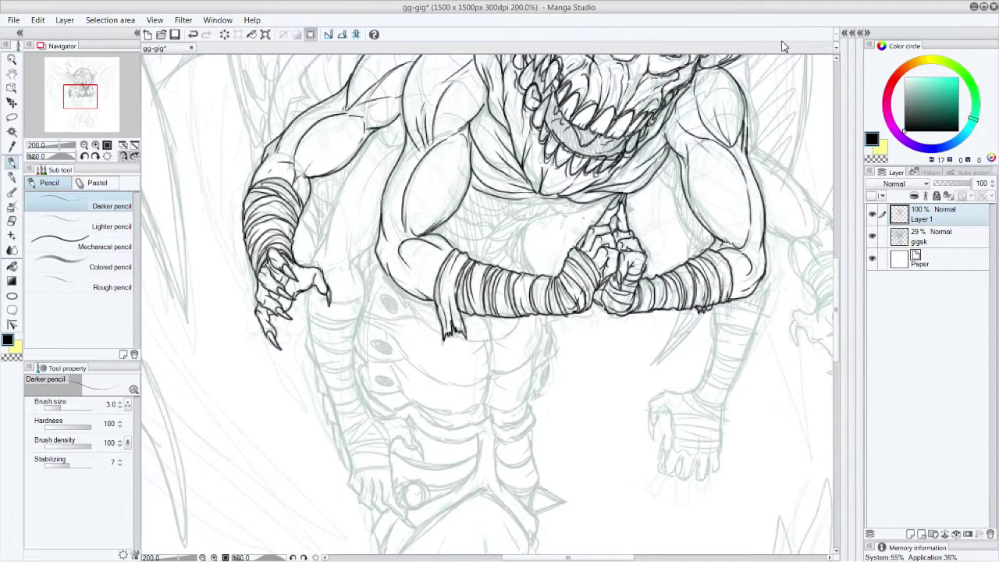
mouse_move(372, 130)
mouse_down()
mouse_move(386, 154)
mouse_move(361, 151)
mouse_move(311, 272)
mouse_move(328, 298)
mouse_move(366, 295)
mouse_up()
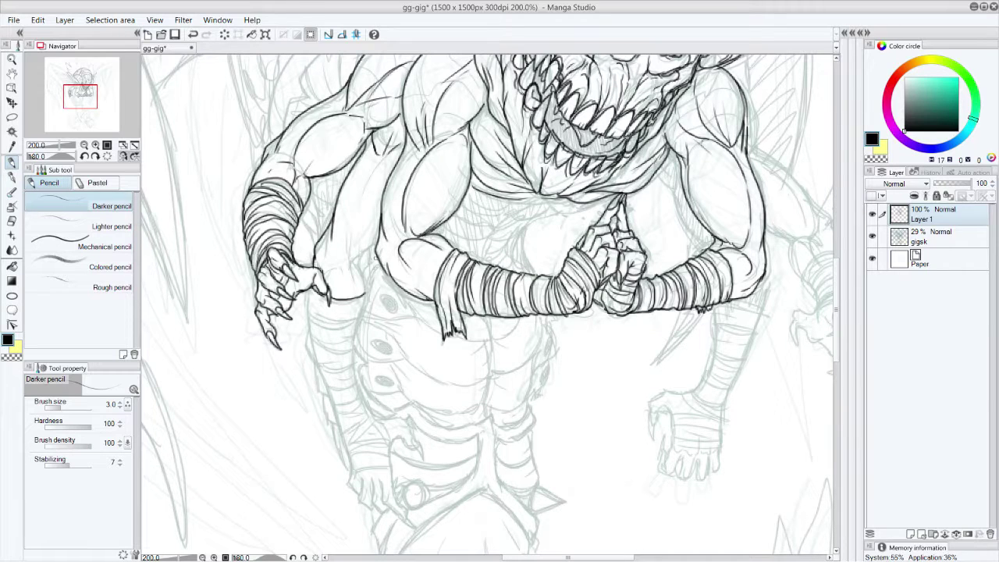
drag(379, 238, 367, 254)
mouse_move(370, 250)
mouse_down()
mouse_move(351, 256)
mouse_move(364, 292)
mouse_move(348, 266)
mouse_up()
drag(392, 153, 351, 215)
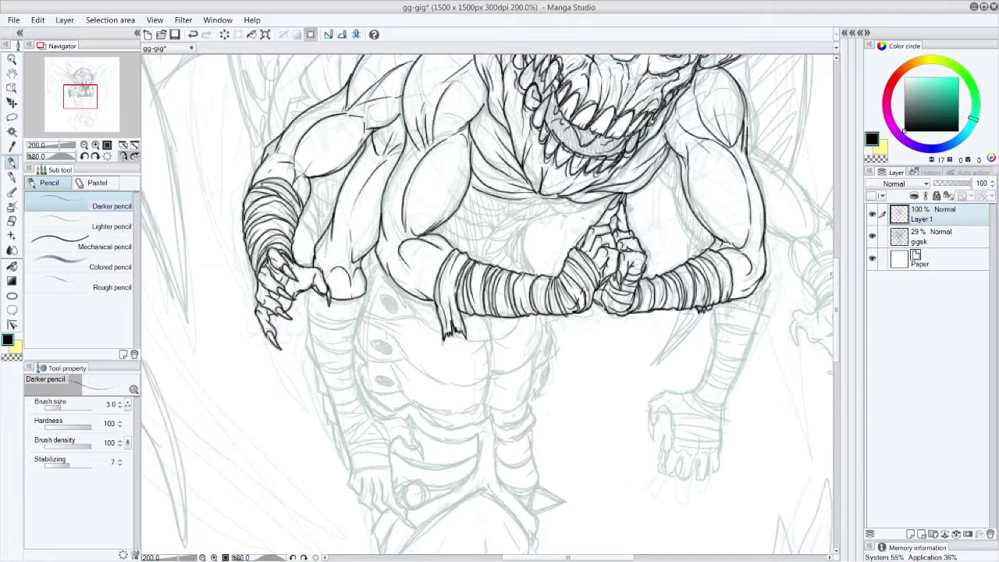
Outline the lower left arm's forearm from the elbow to the wrist, including the wrapping's top and bottom edges
scroll(839, 281, down, 3)
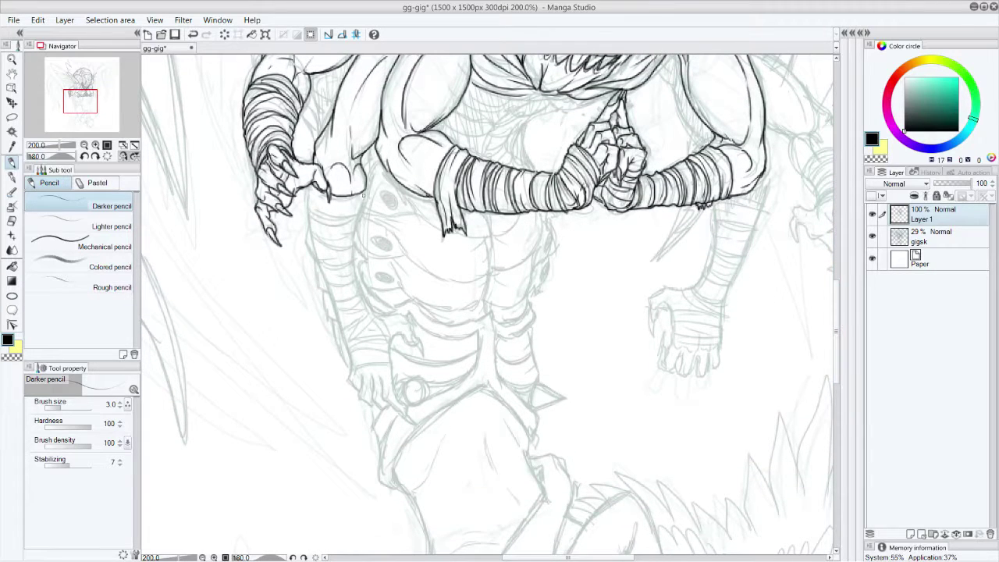
mouse_move(368, 185)
mouse_down()
mouse_move(355, 261)
mouse_move(377, 314)
mouse_up()
drag(314, 164, 320, 154)
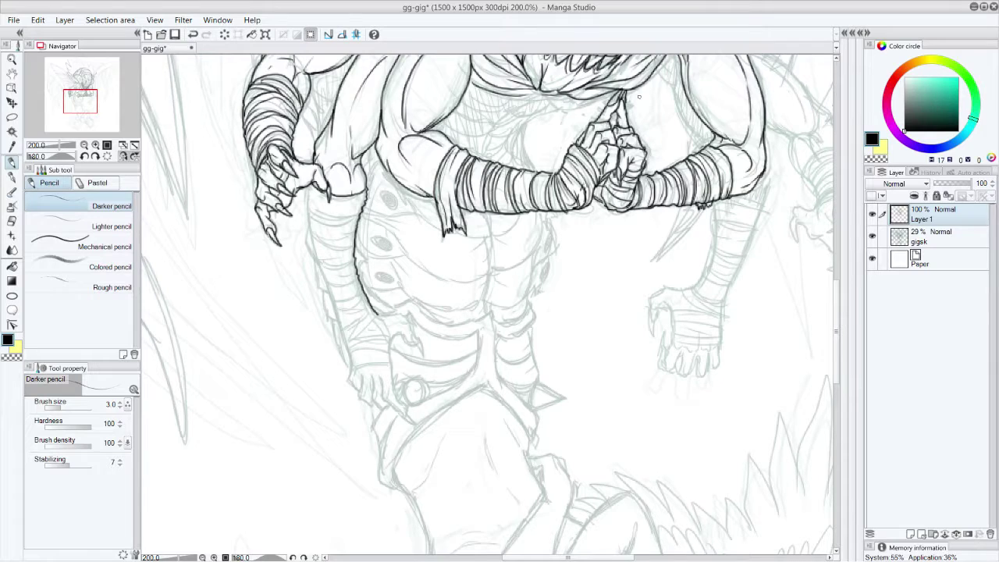
scroll(827, 296, down, 2)
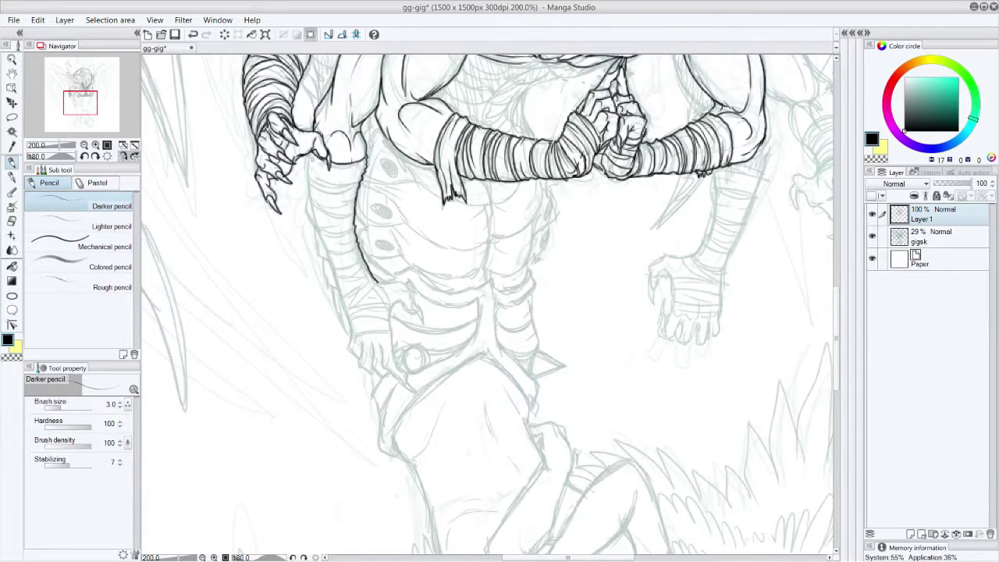
mouse_move(311, 151)
mouse_down()
mouse_move(340, 168)
mouse_move(366, 167)
mouse_up()
drag(309, 153, 326, 248)
mouse_move(328, 253)
mouse_down()
mouse_move(343, 305)
mouse_move(377, 284)
mouse_up()
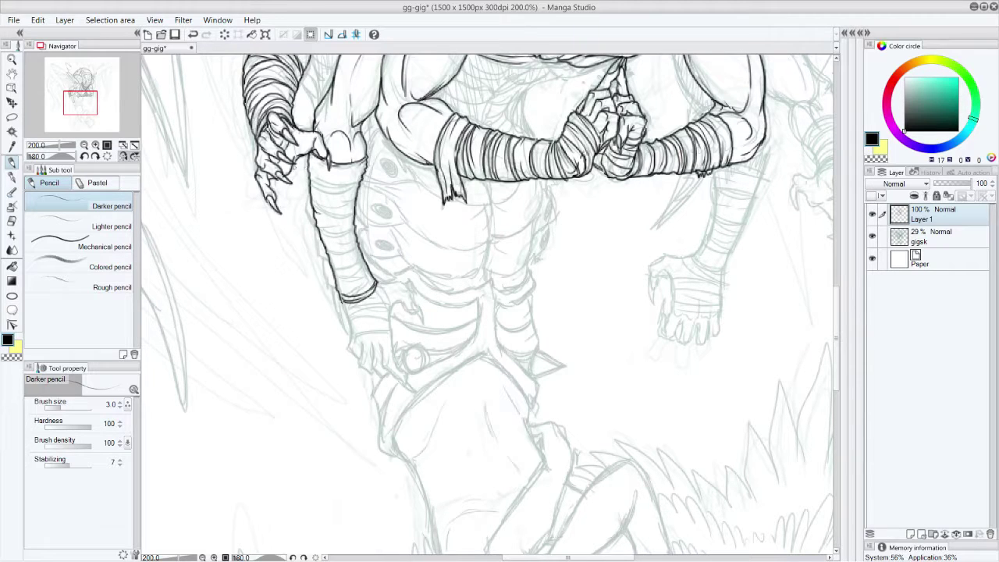
Ink overlapping bandage bands along the lower left forearm from below the elbow to the wrist
mouse_move(309, 170)
mouse_down()
mouse_move(351, 188)
mouse_move(362, 180)
mouse_move(317, 176)
mouse_move(320, 187)
mouse_move(356, 191)
mouse_move(316, 205)
mouse_move(353, 201)
mouse_move(331, 199)
mouse_up()
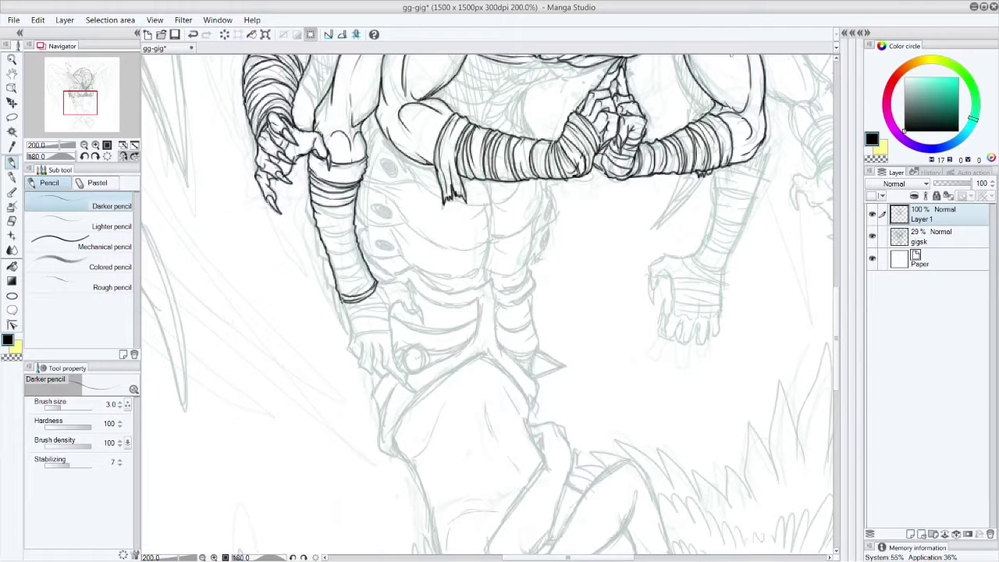
mouse_move(336, 285)
mouse_down()
mouse_move(366, 265)
mouse_move(351, 283)
mouse_move(337, 292)
mouse_move(364, 251)
mouse_move(349, 274)
mouse_up()
mouse_move(322, 246)
mouse_down()
mouse_move(359, 238)
mouse_move(361, 250)
mouse_up()
drag(334, 263, 359, 258)
drag(318, 230, 356, 231)
drag(319, 245, 358, 201)
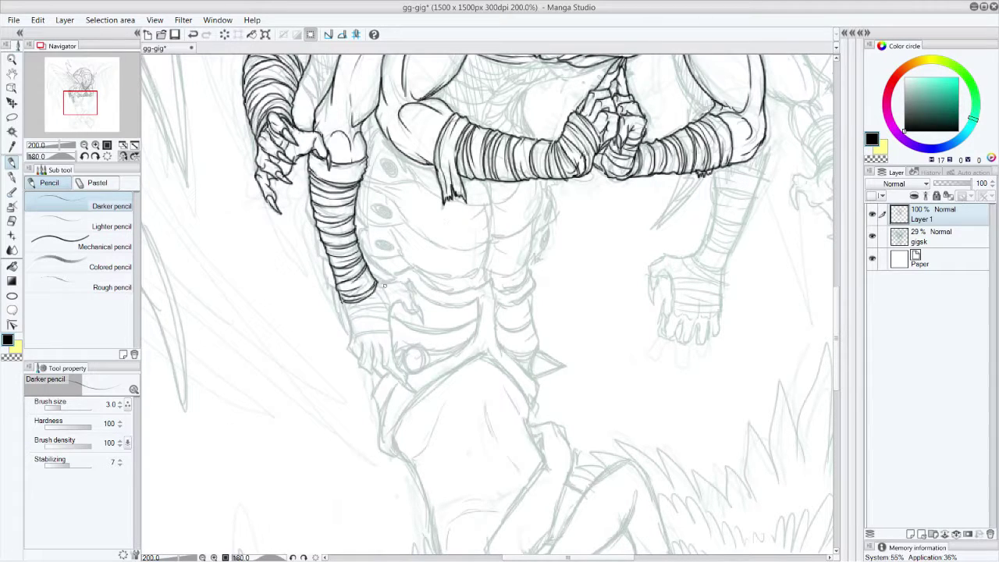
Ink the clawed thumb of the lower left hand and the bandage wrapping around its palm
mouse_move(379, 284)
mouse_down()
mouse_move(392, 304)
mouse_move(388, 286)
mouse_move(393, 305)
mouse_move(381, 307)
mouse_move(392, 314)
mouse_move(349, 334)
mouse_move(351, 316)
mouse_move(387, 311)
mouse_move(355, 310)
mouse_move(393, 308)
mouse_move(382, 302)
mouse_move(414, 311)
mouse_move(407, 289)
mouse_up()
drag(402, 285, 422, 324)
mouse_move(413, 307)
mouse_down()
mouse_move(420, 324)
mouse_move(409, 294)
mouse_up()
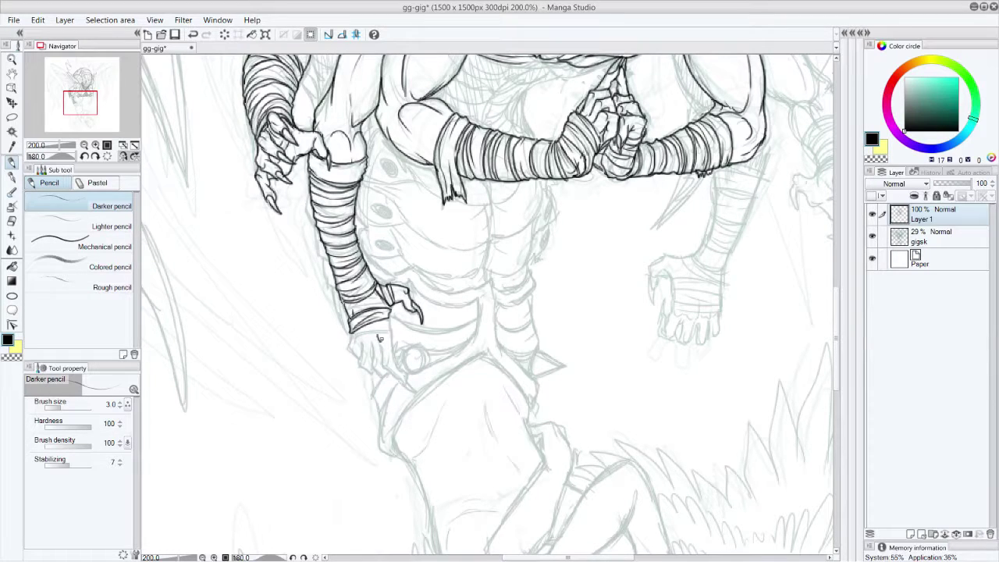
Ink the knuckle marks and the first clawed finger of the lower left hand, undoing unwanted strokes
mouse_move(366, 335)
mouse_down()
mouse_move(355, 355)
mouse_move(384, 360)
mouse_move(415, 391)
mouse_move(389, 338)
mouse_up()
key(ctrl+z)
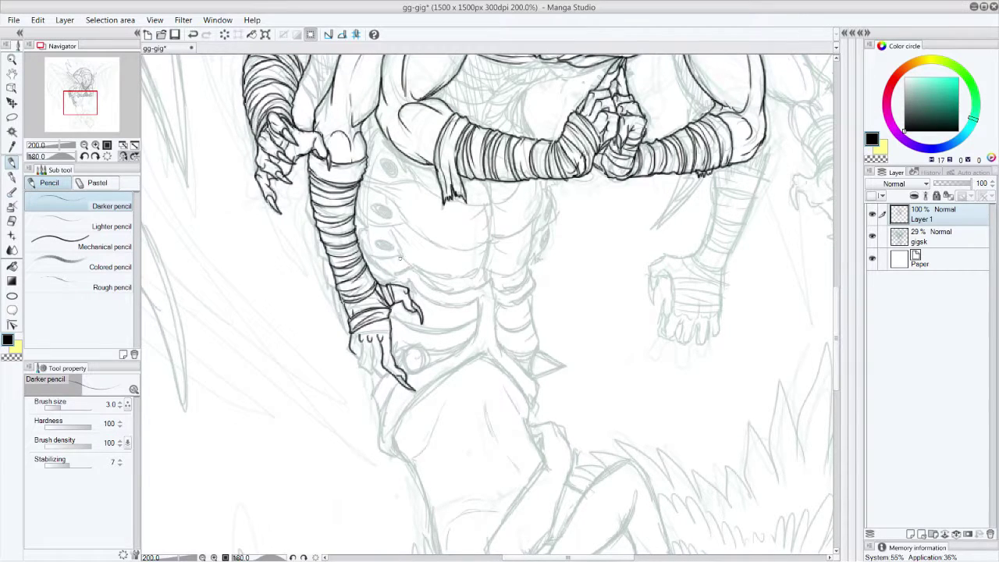
key(ctrl+z)
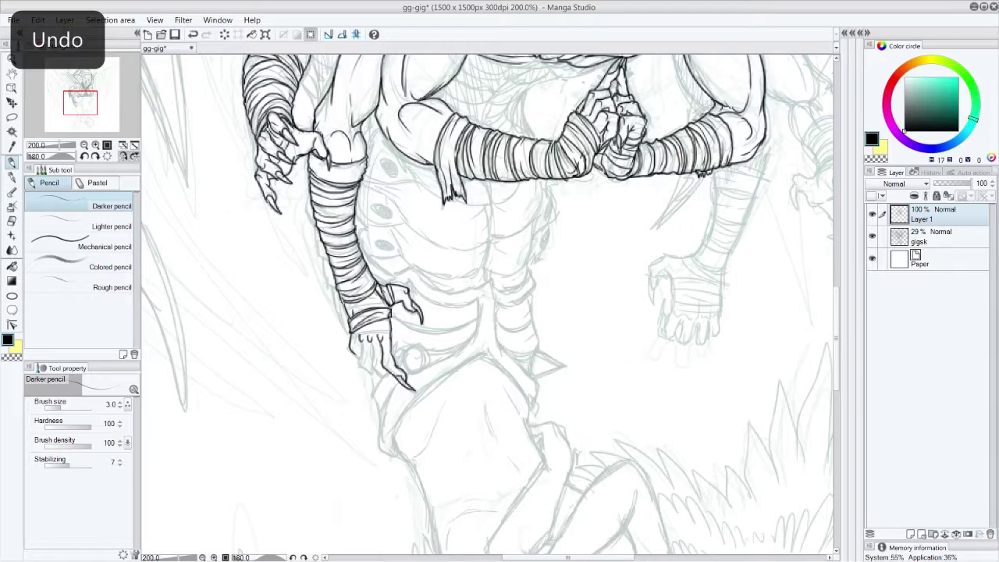